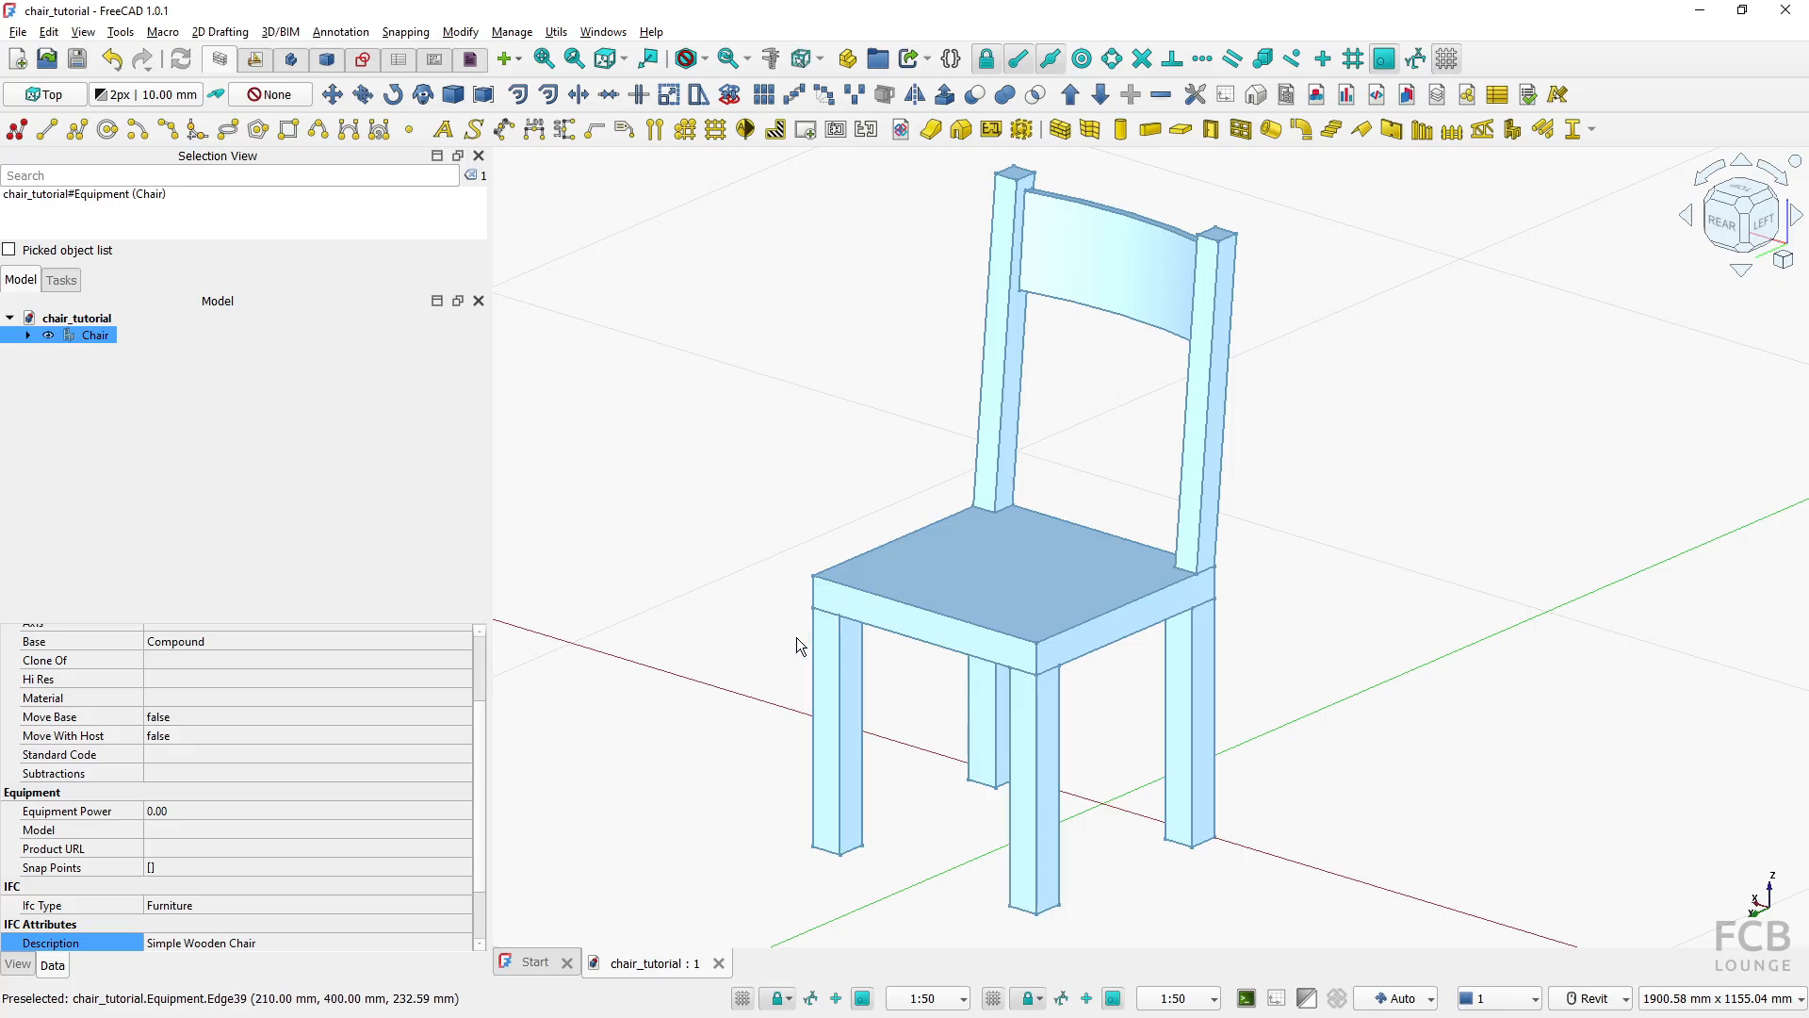
Clear the chair selection and switch to the Part workbench, looking at Part Design for comparison
left_click(815, 527)
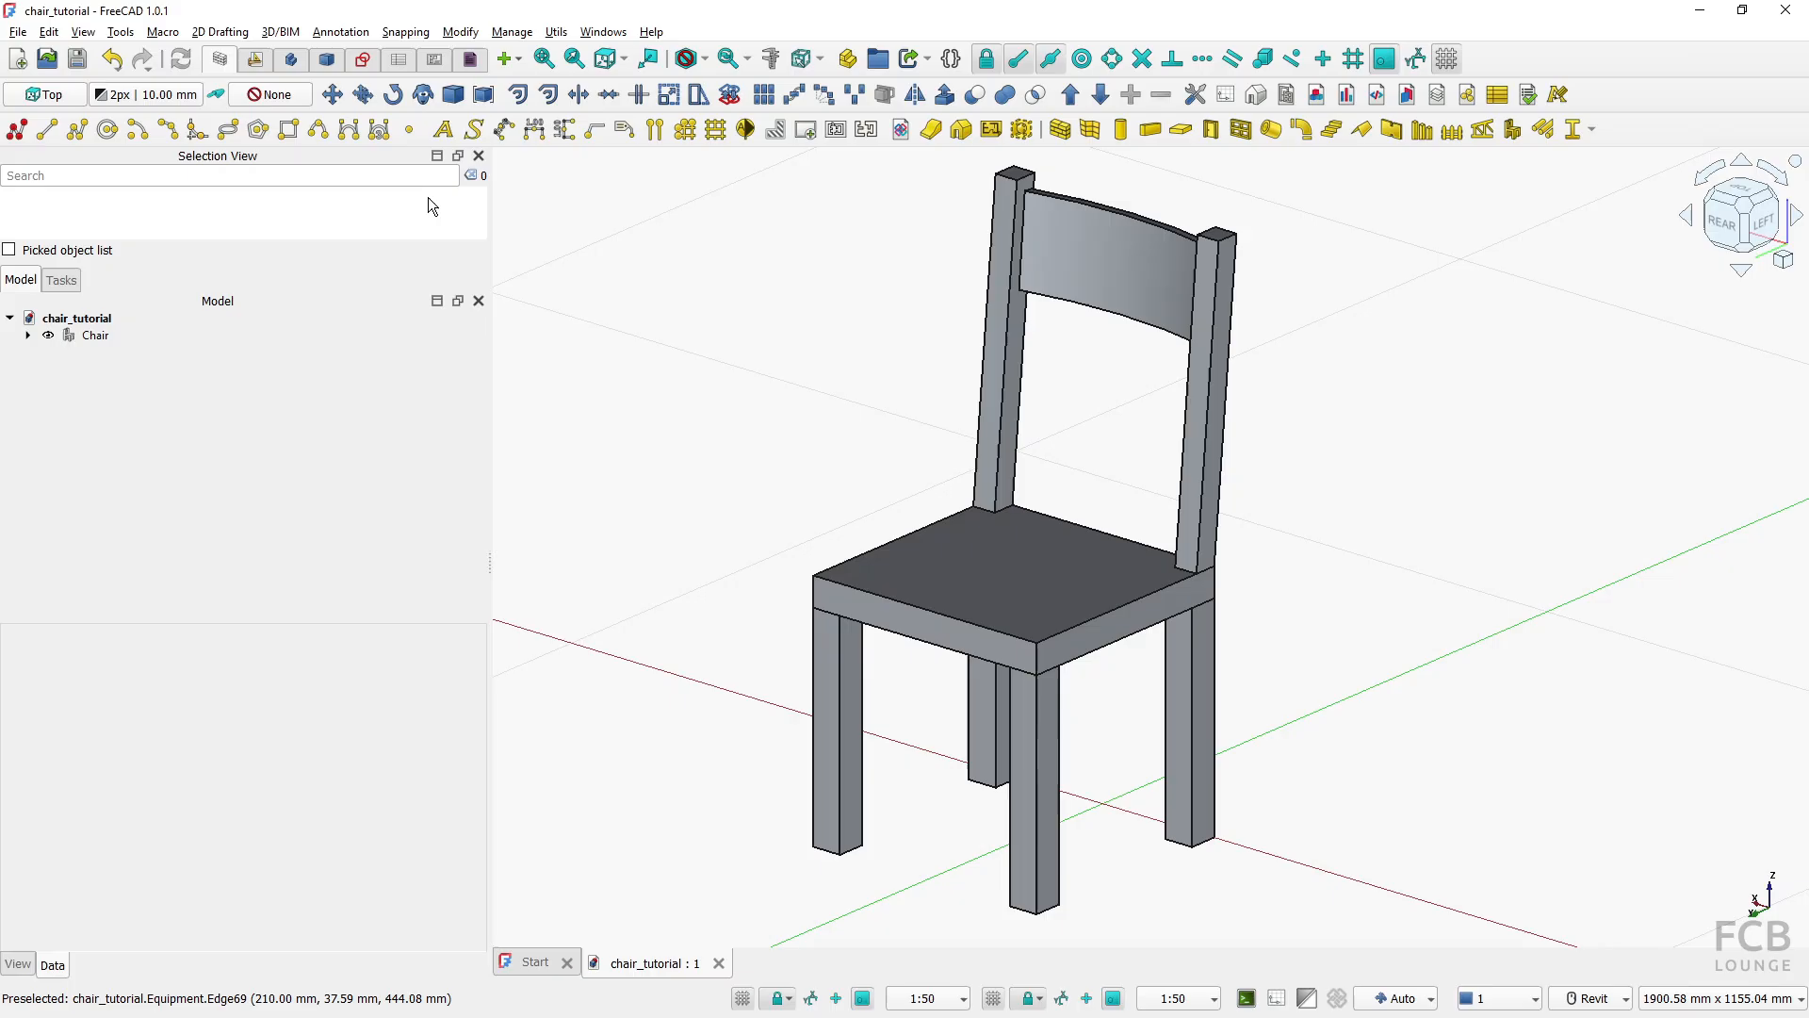
left_click(333, 64)
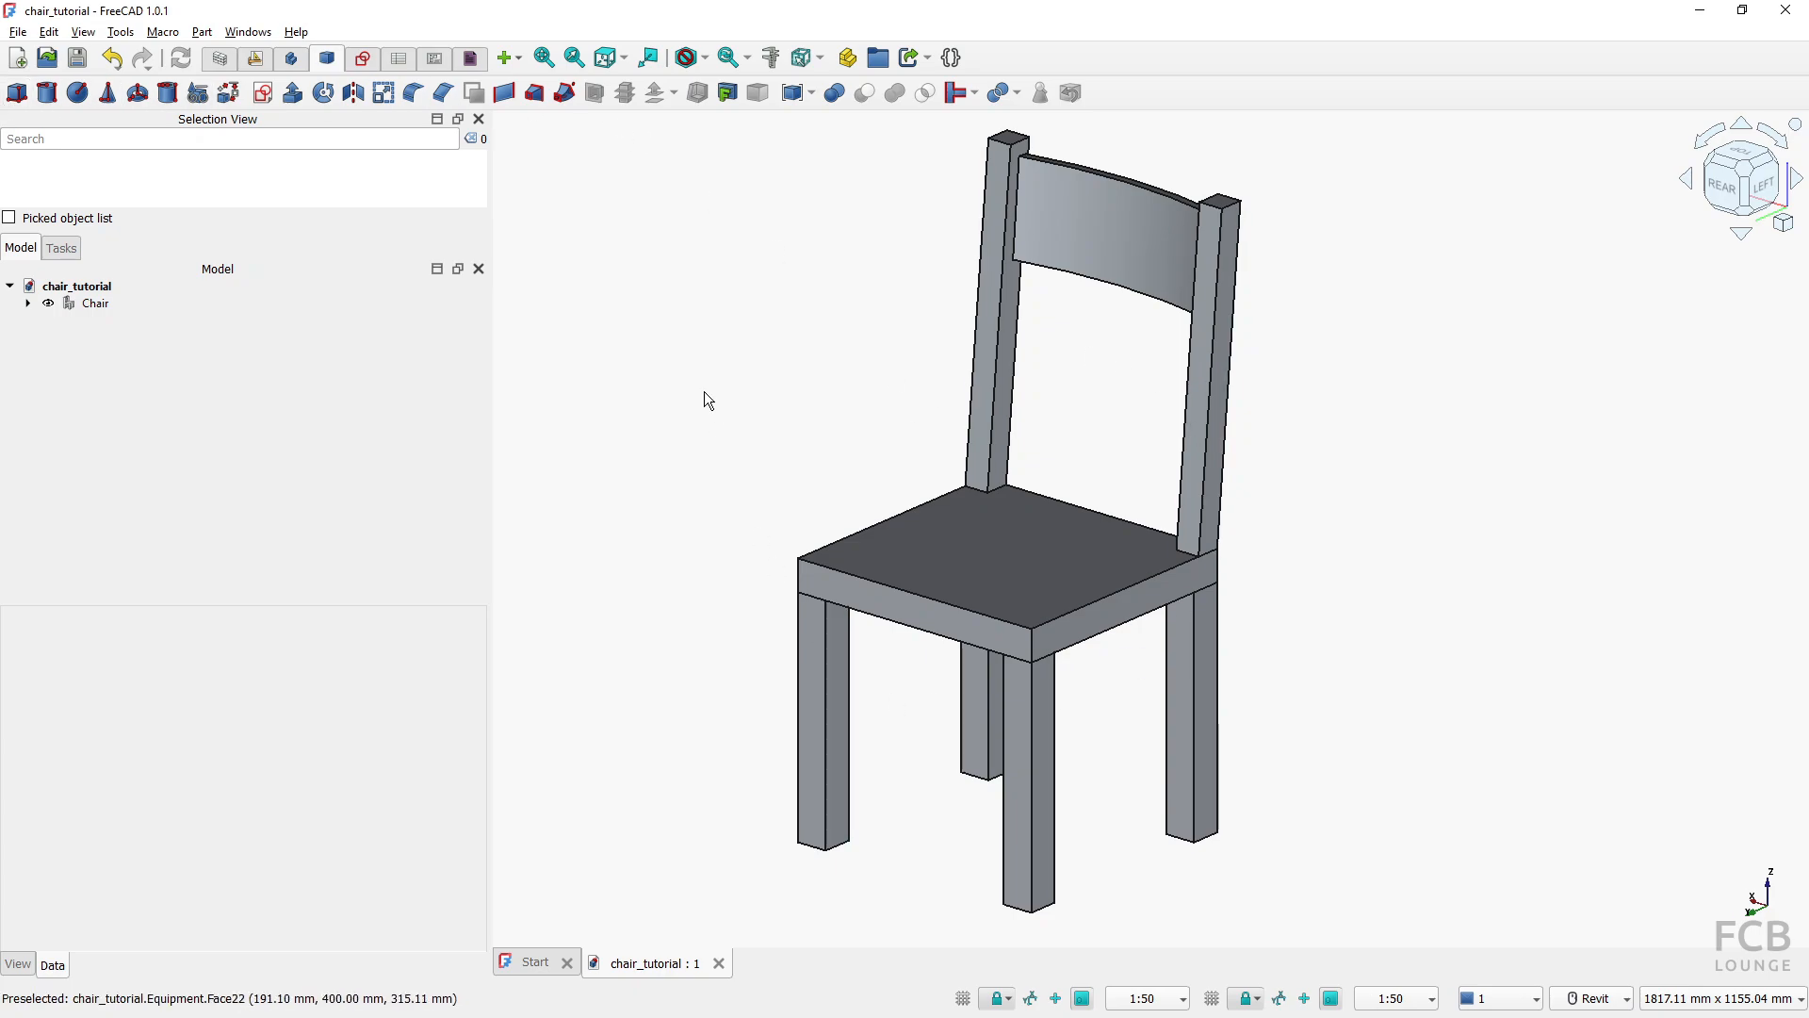
left_click(293, 58)
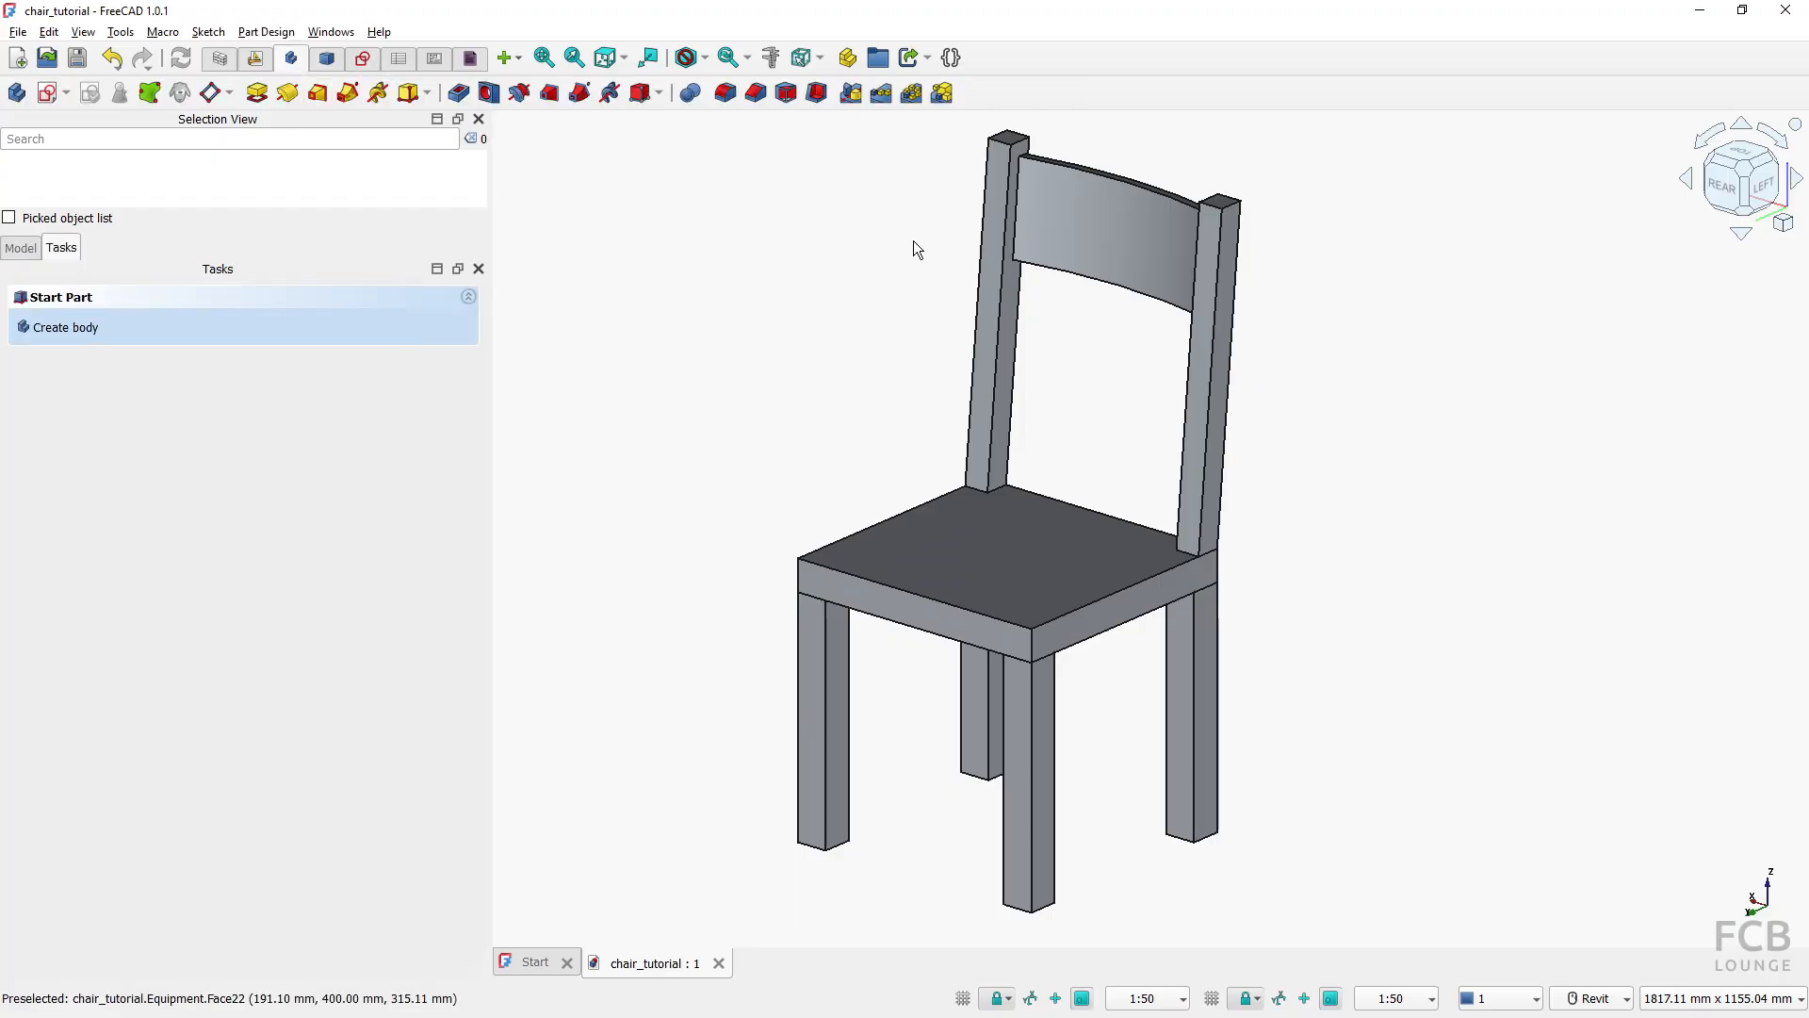
left_click(330, 62)
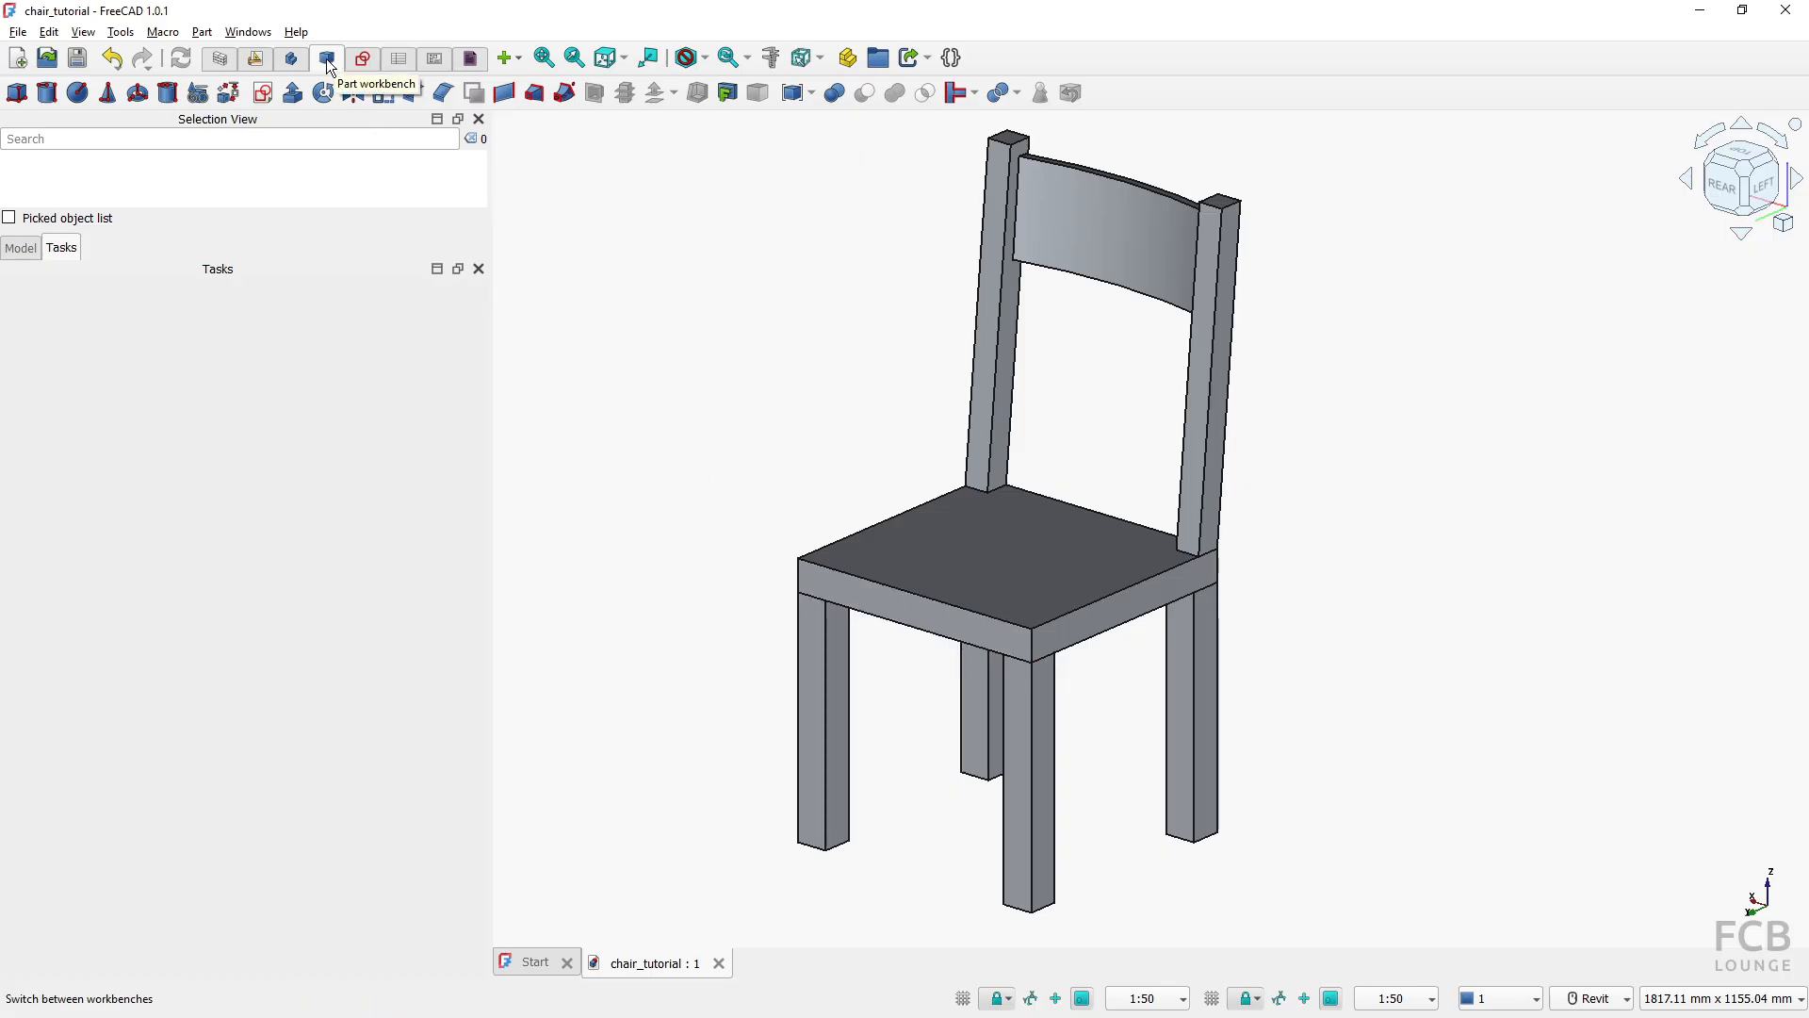
left_click(287, 61)
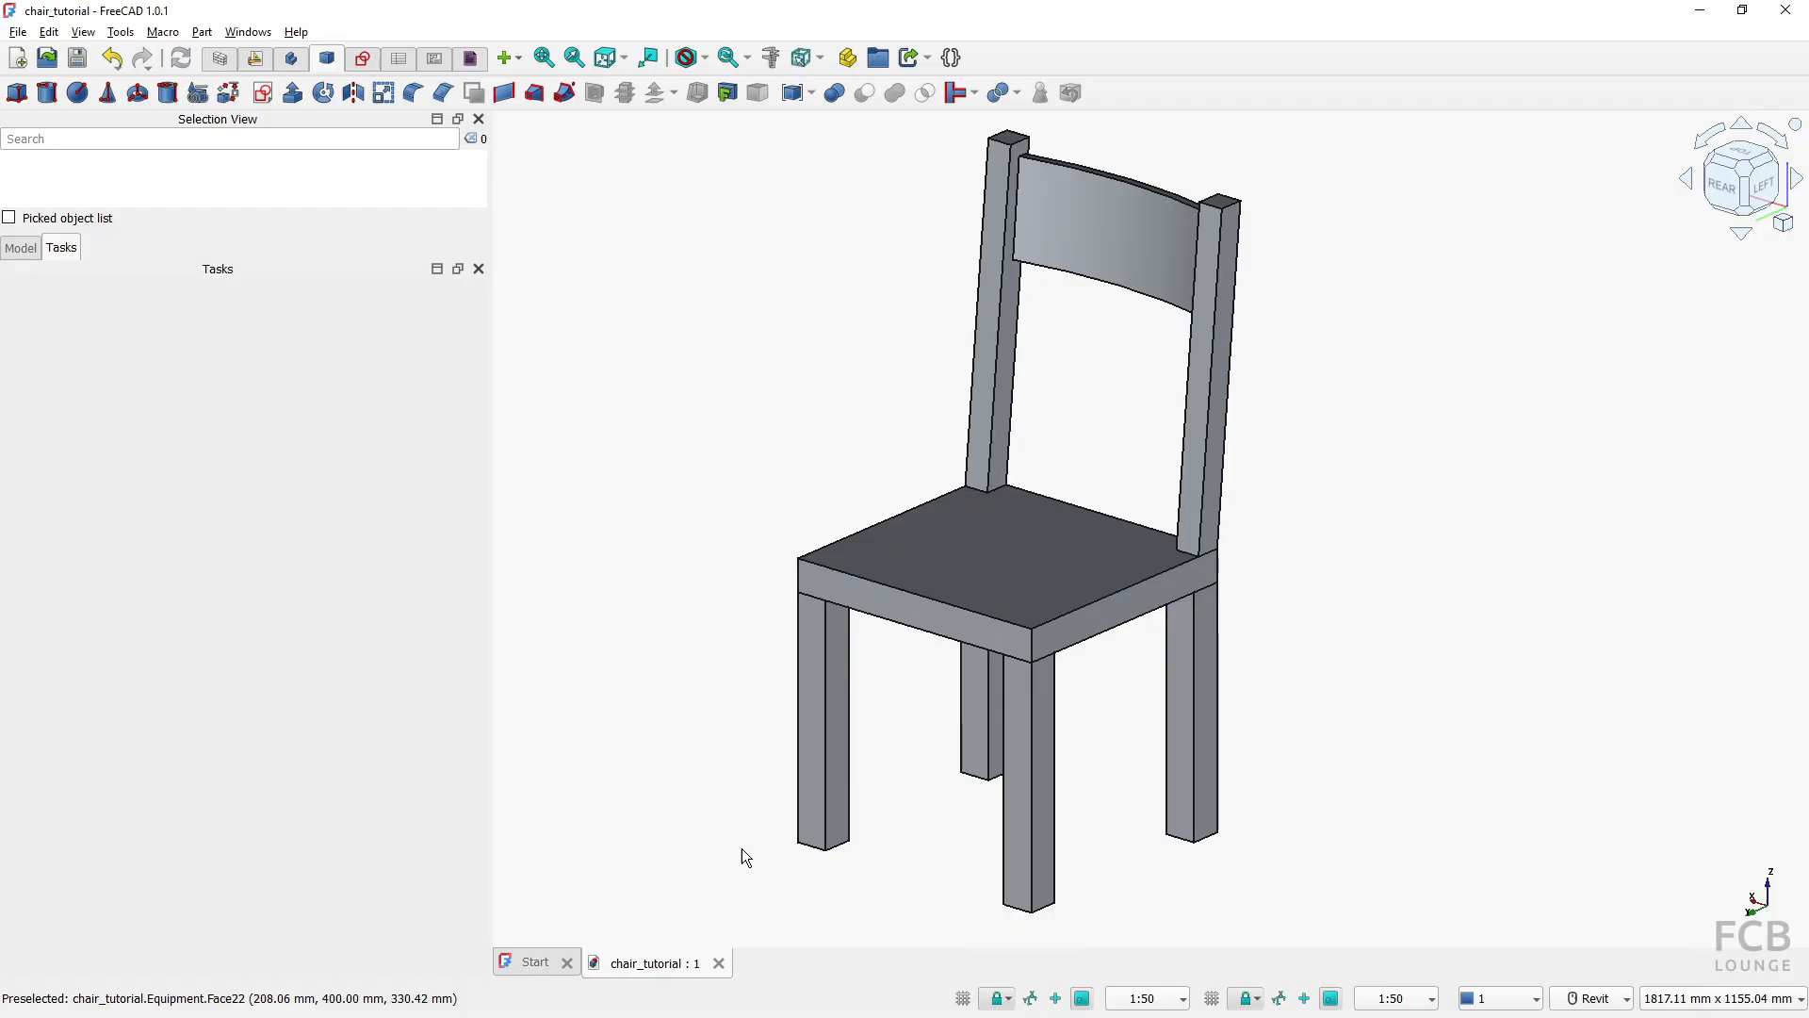
Close the chair_tutorial document and create a new empty file
left_click(718, 963)
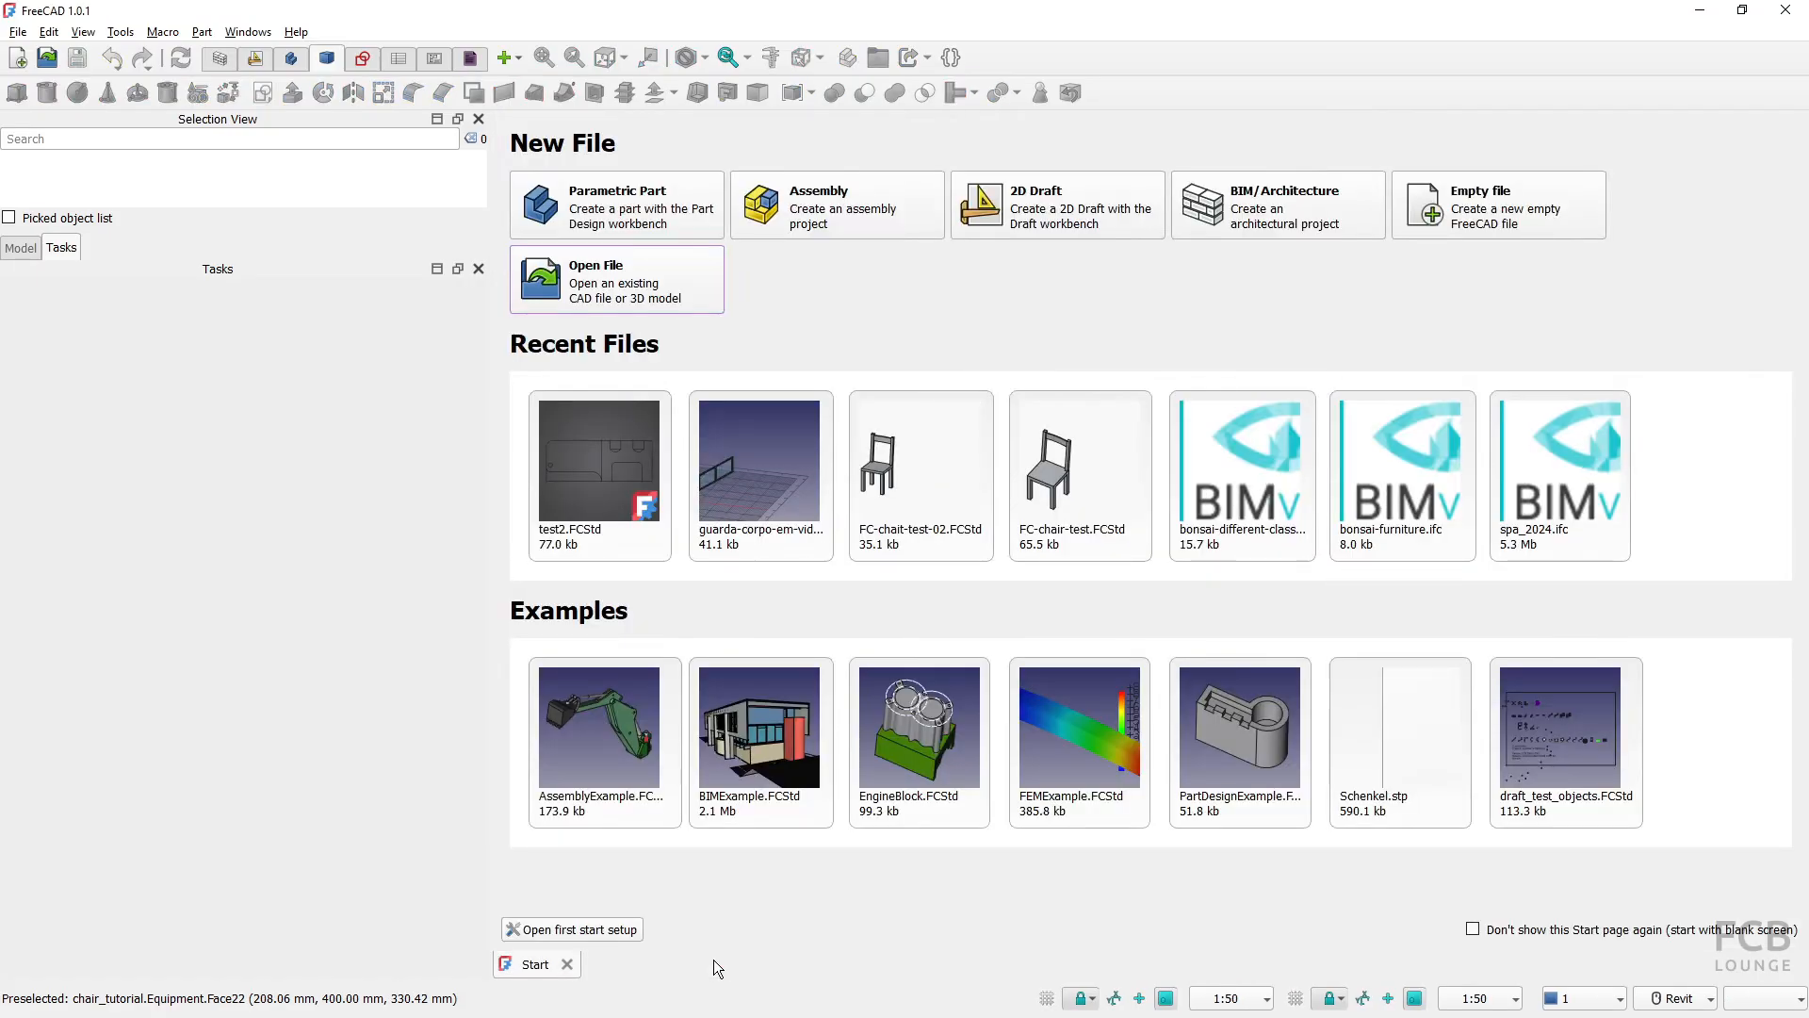
left_click(1475, 223)
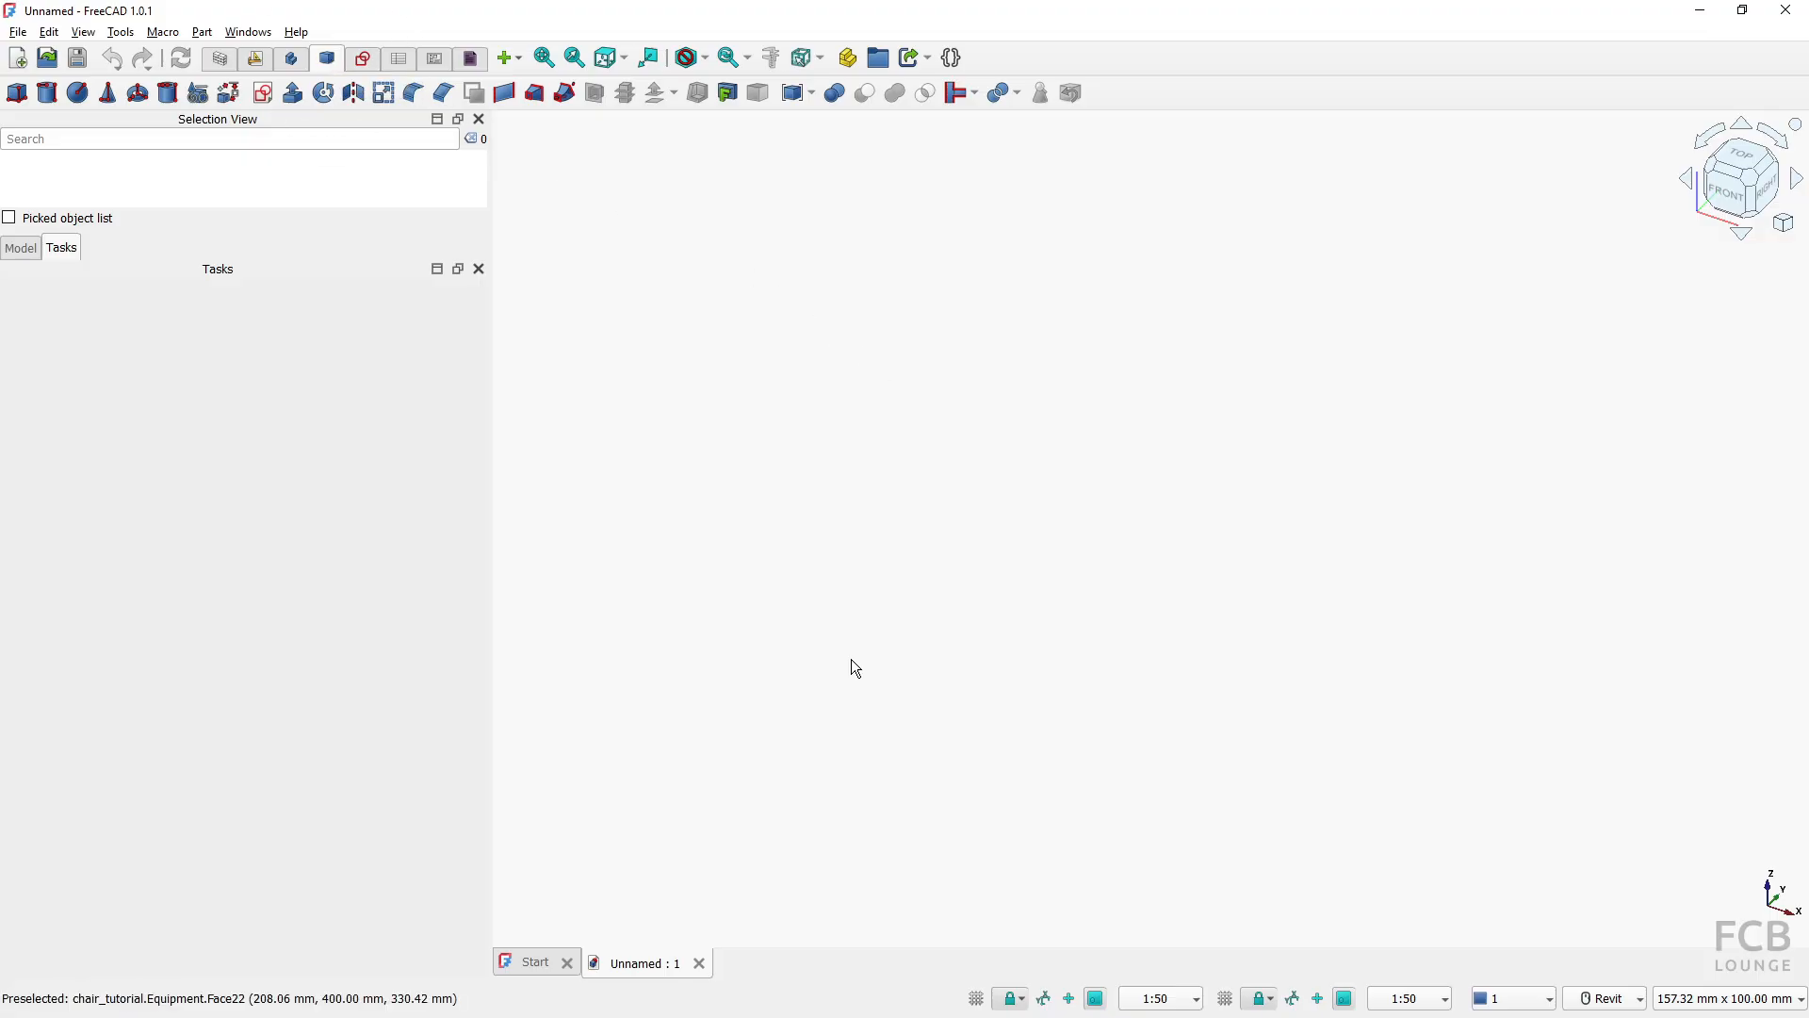
key("alt+Tab")
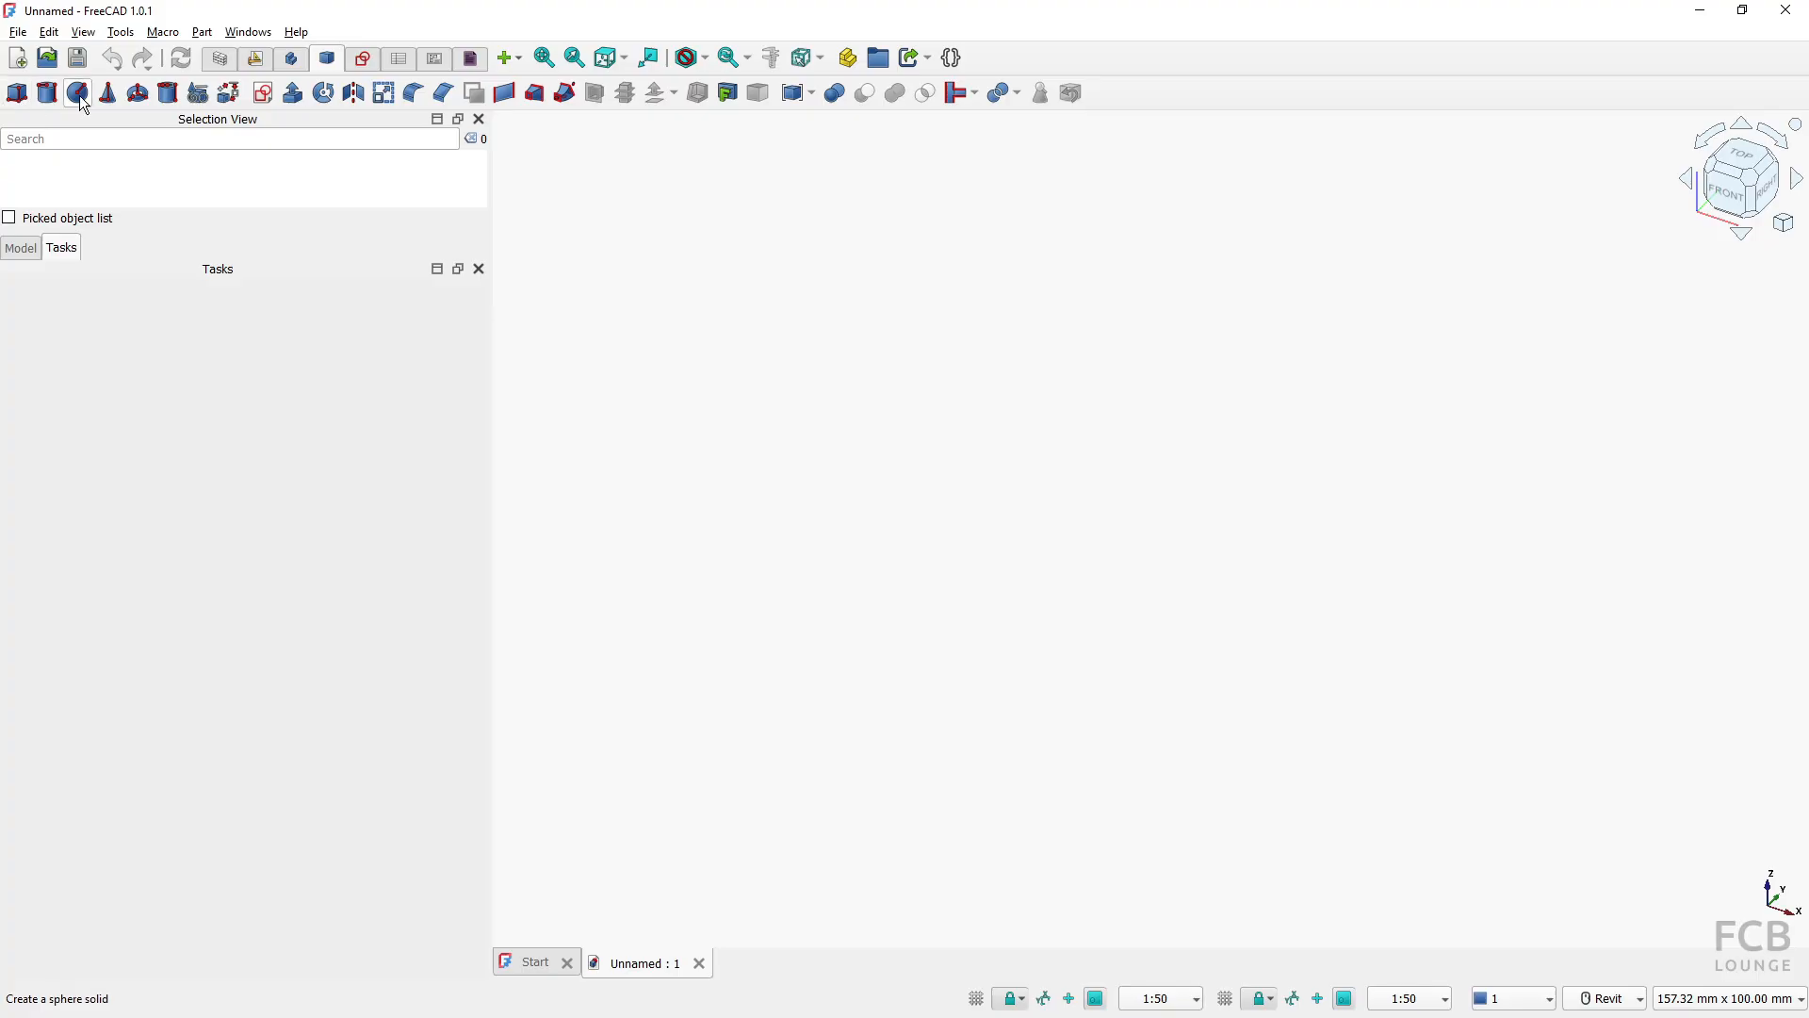
Create a cube solid for the chair leg and set its length and width to 50 mm
left_click(21, 101)
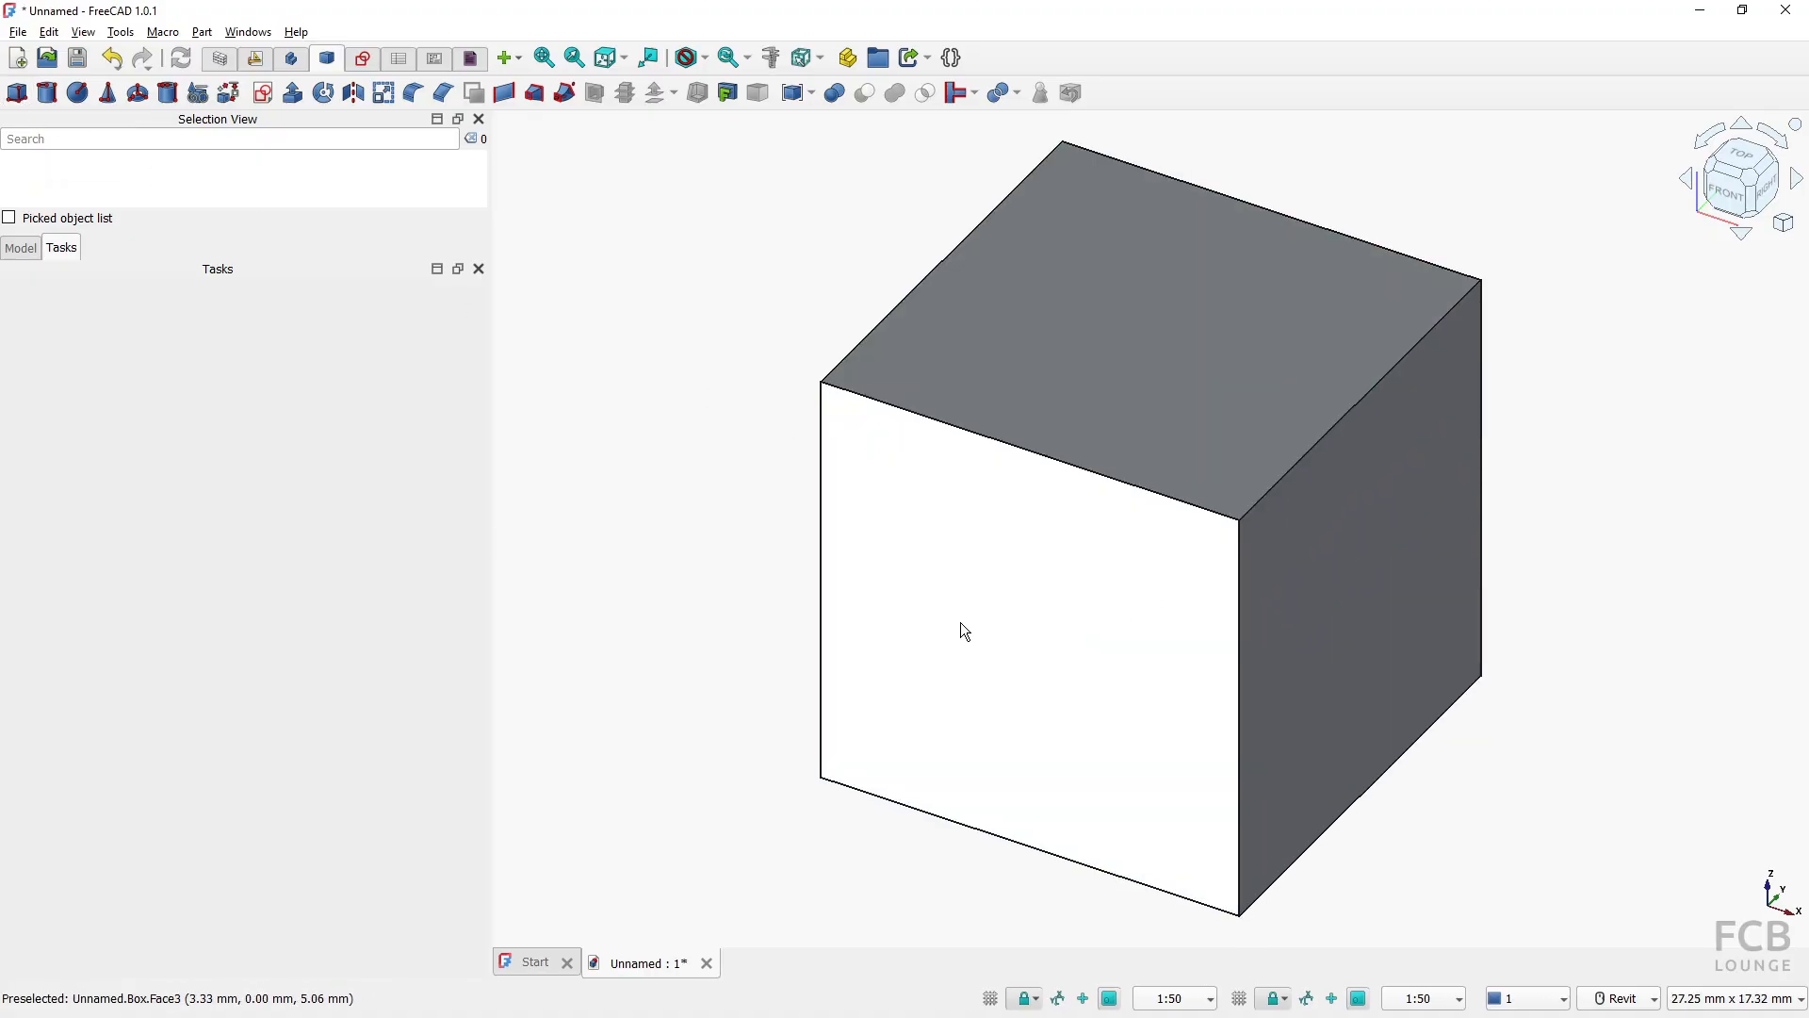
left_click(962, 624)
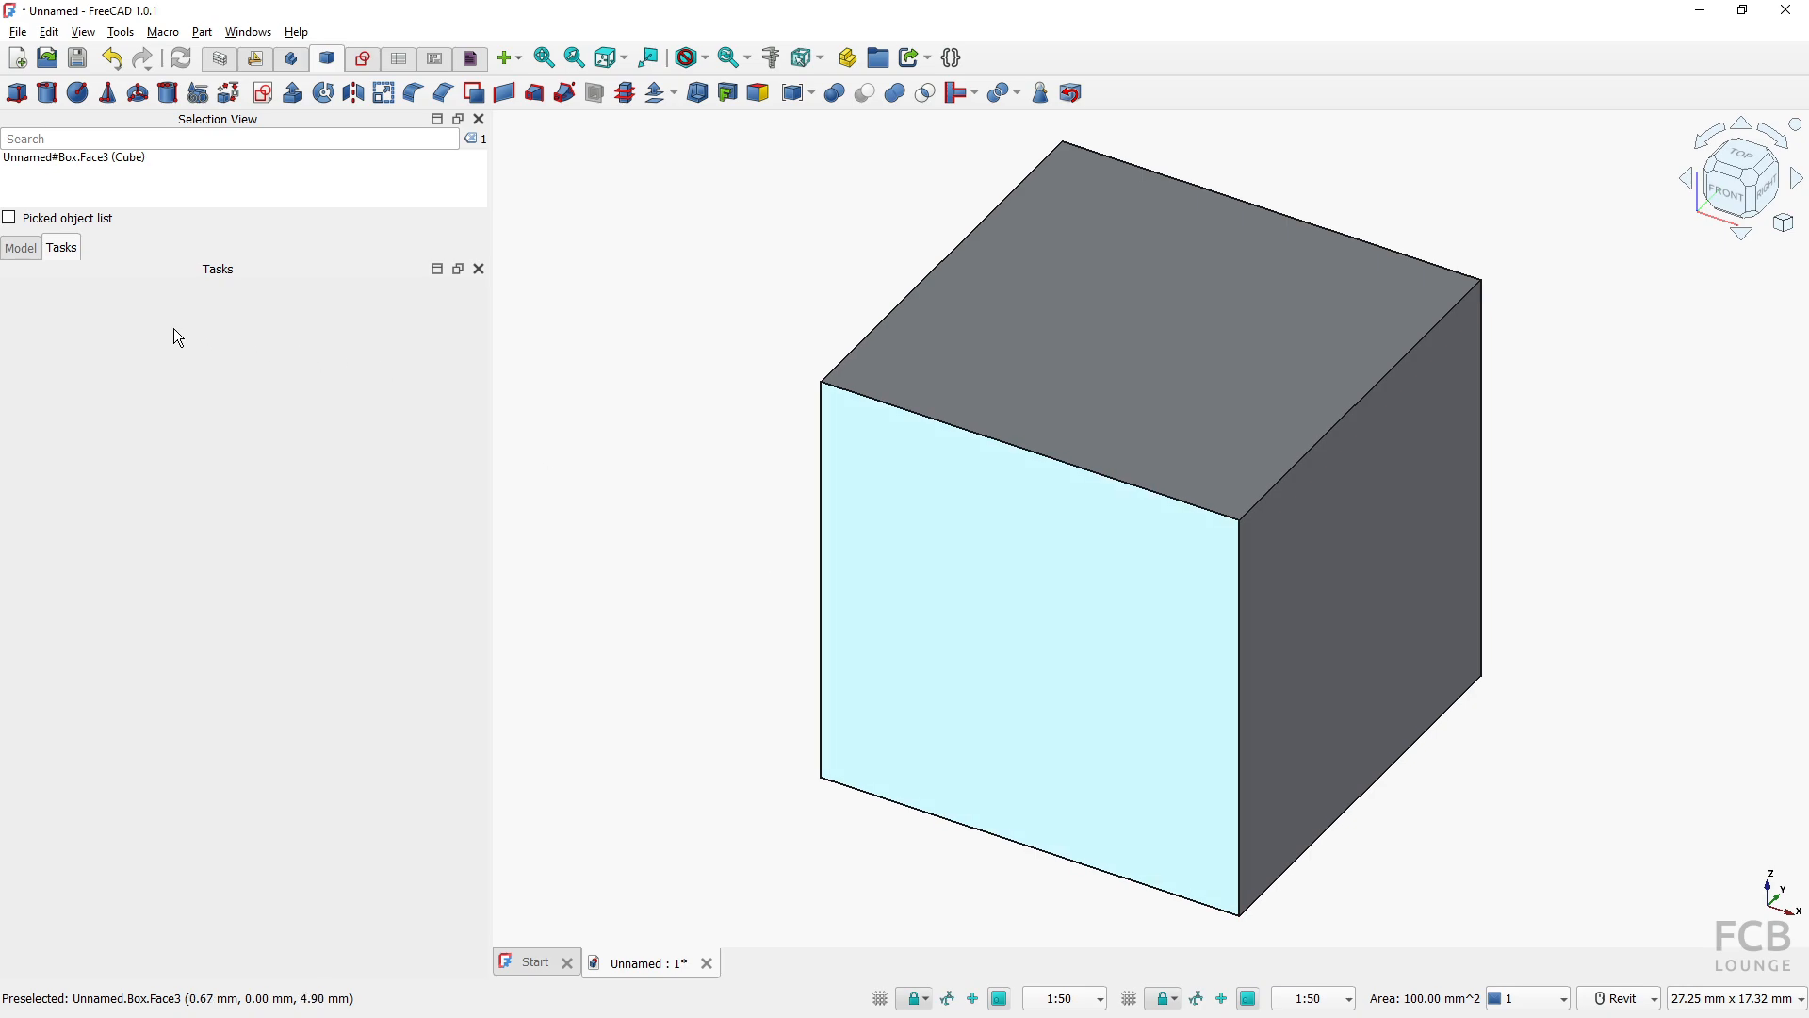
left_click(20, 249)
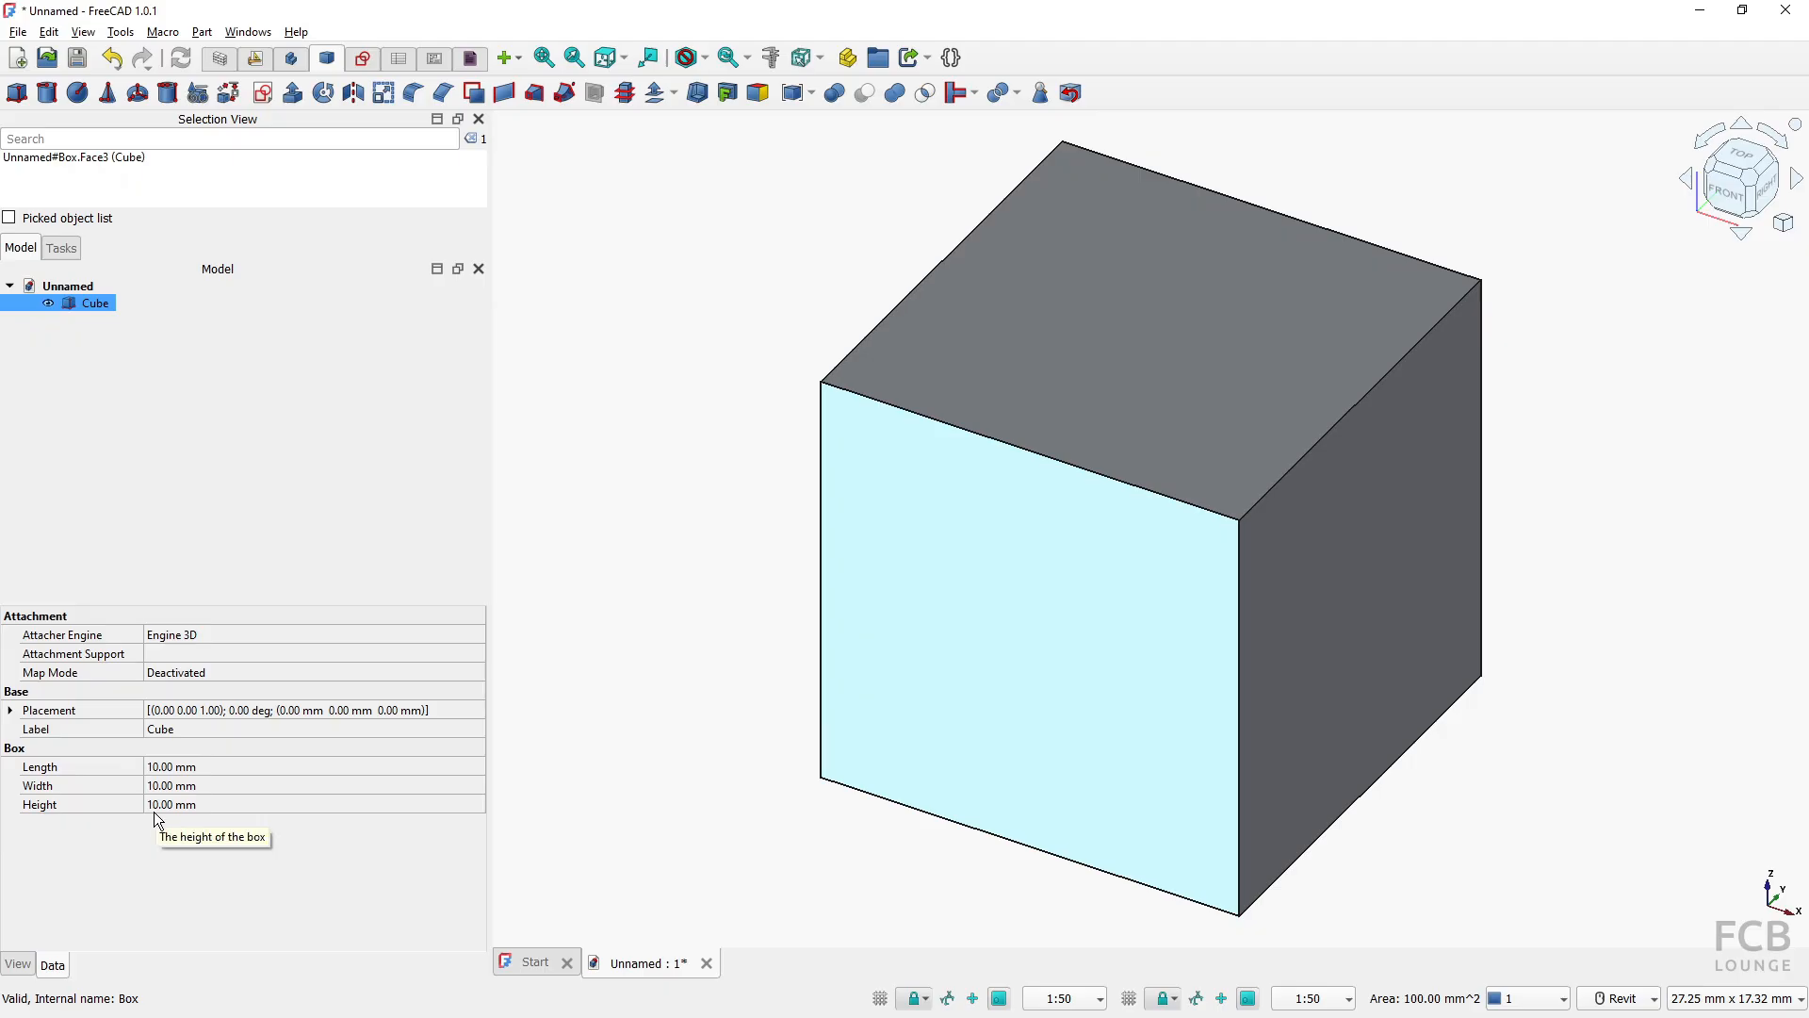
left_click(206, 767)
type("50")
key("Return")
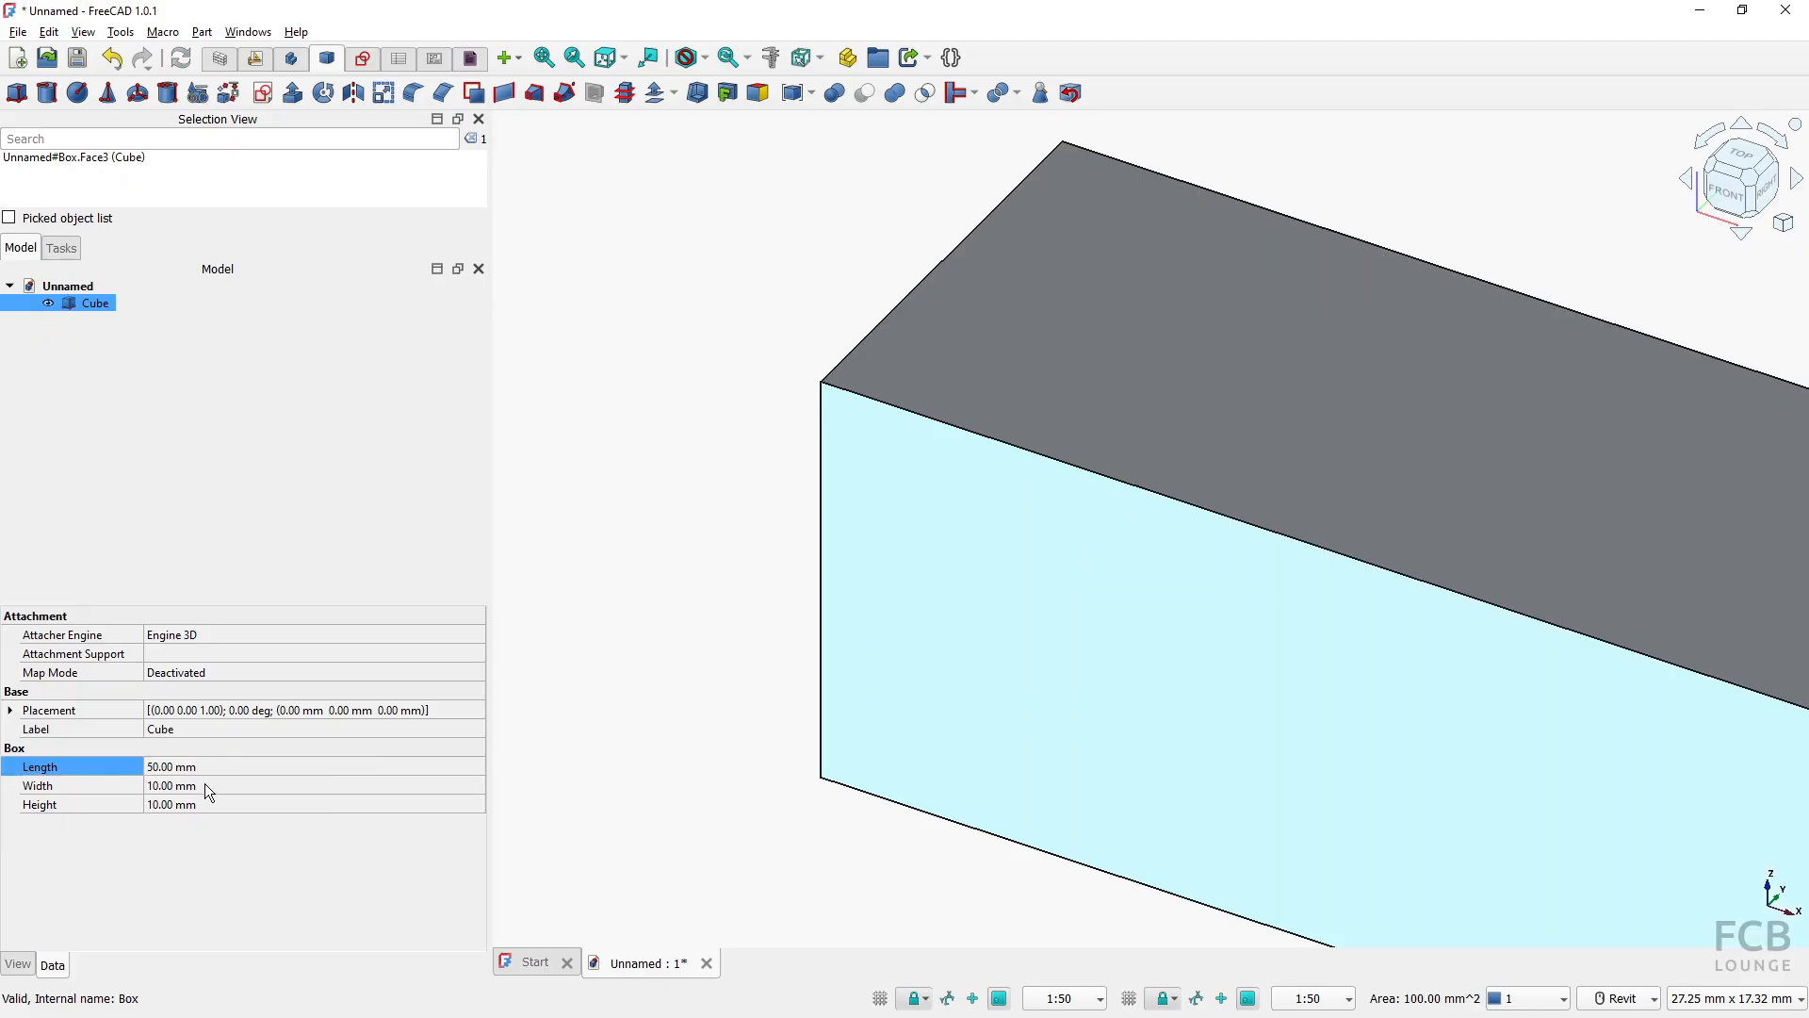
double_click(206, 784)
type("50")
key("Return")
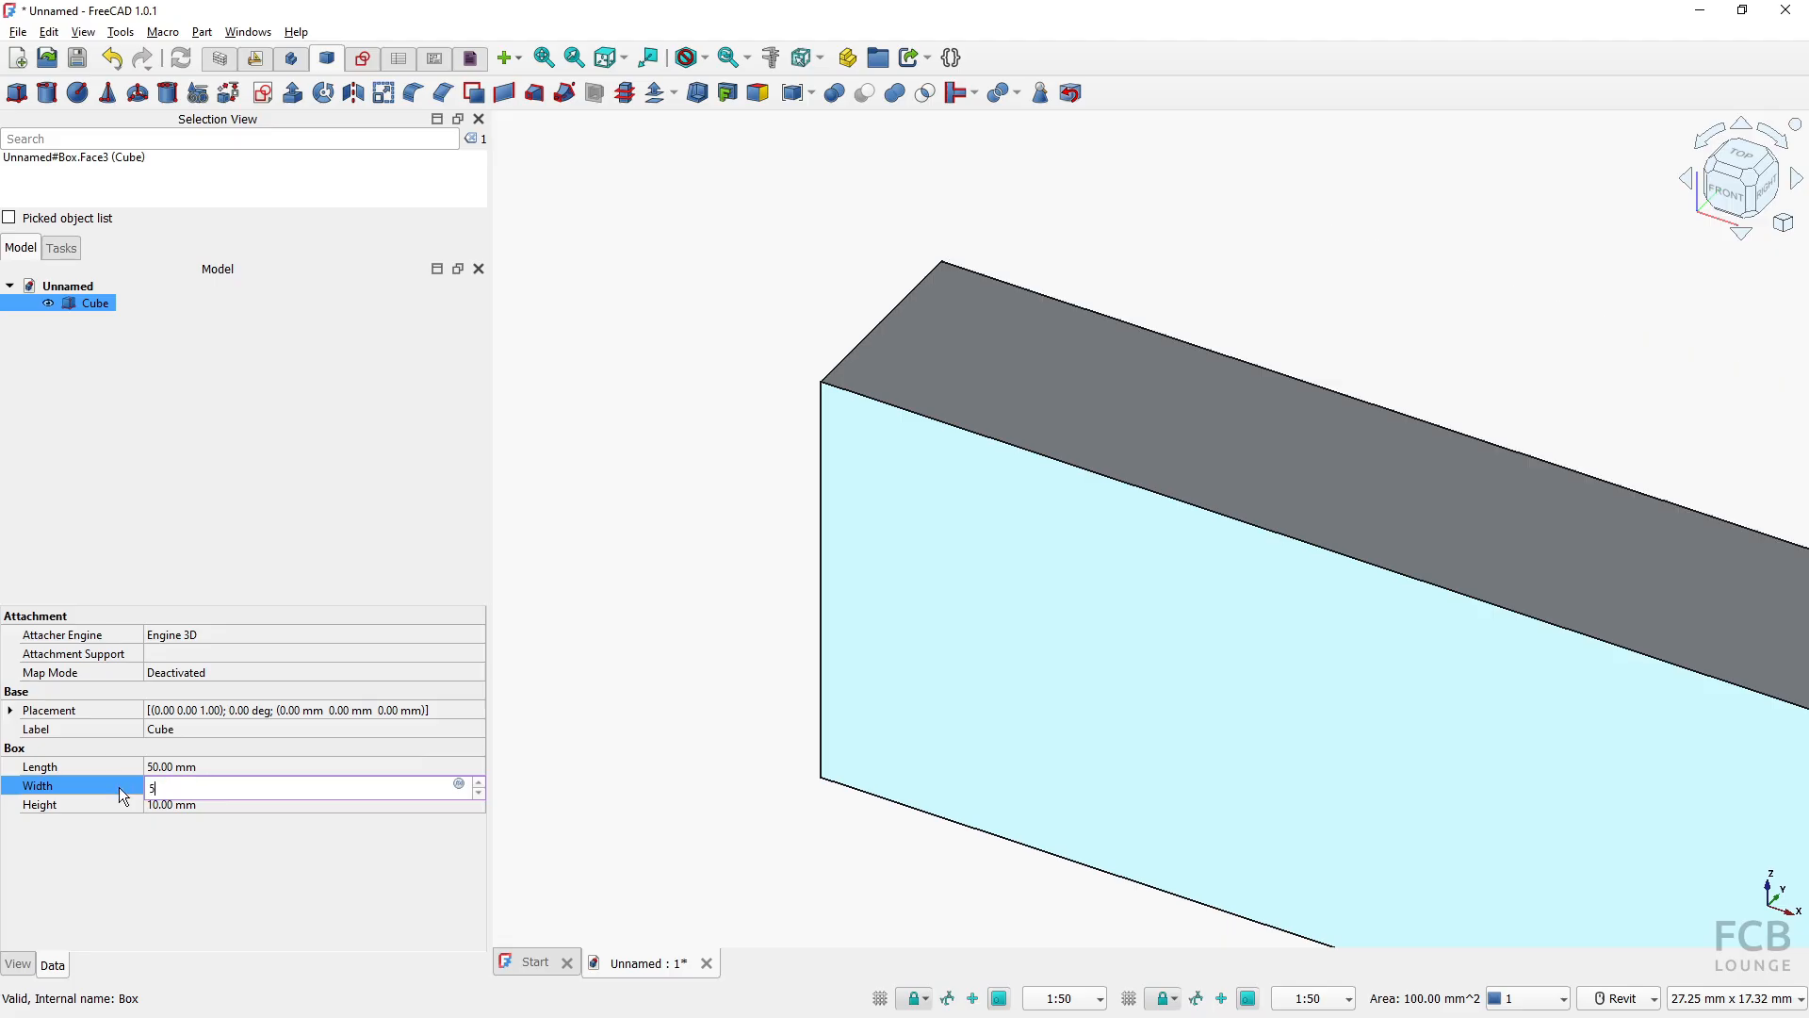
Check the reference drawing and set the leg's height to 370 mm
left_click(223, 806)
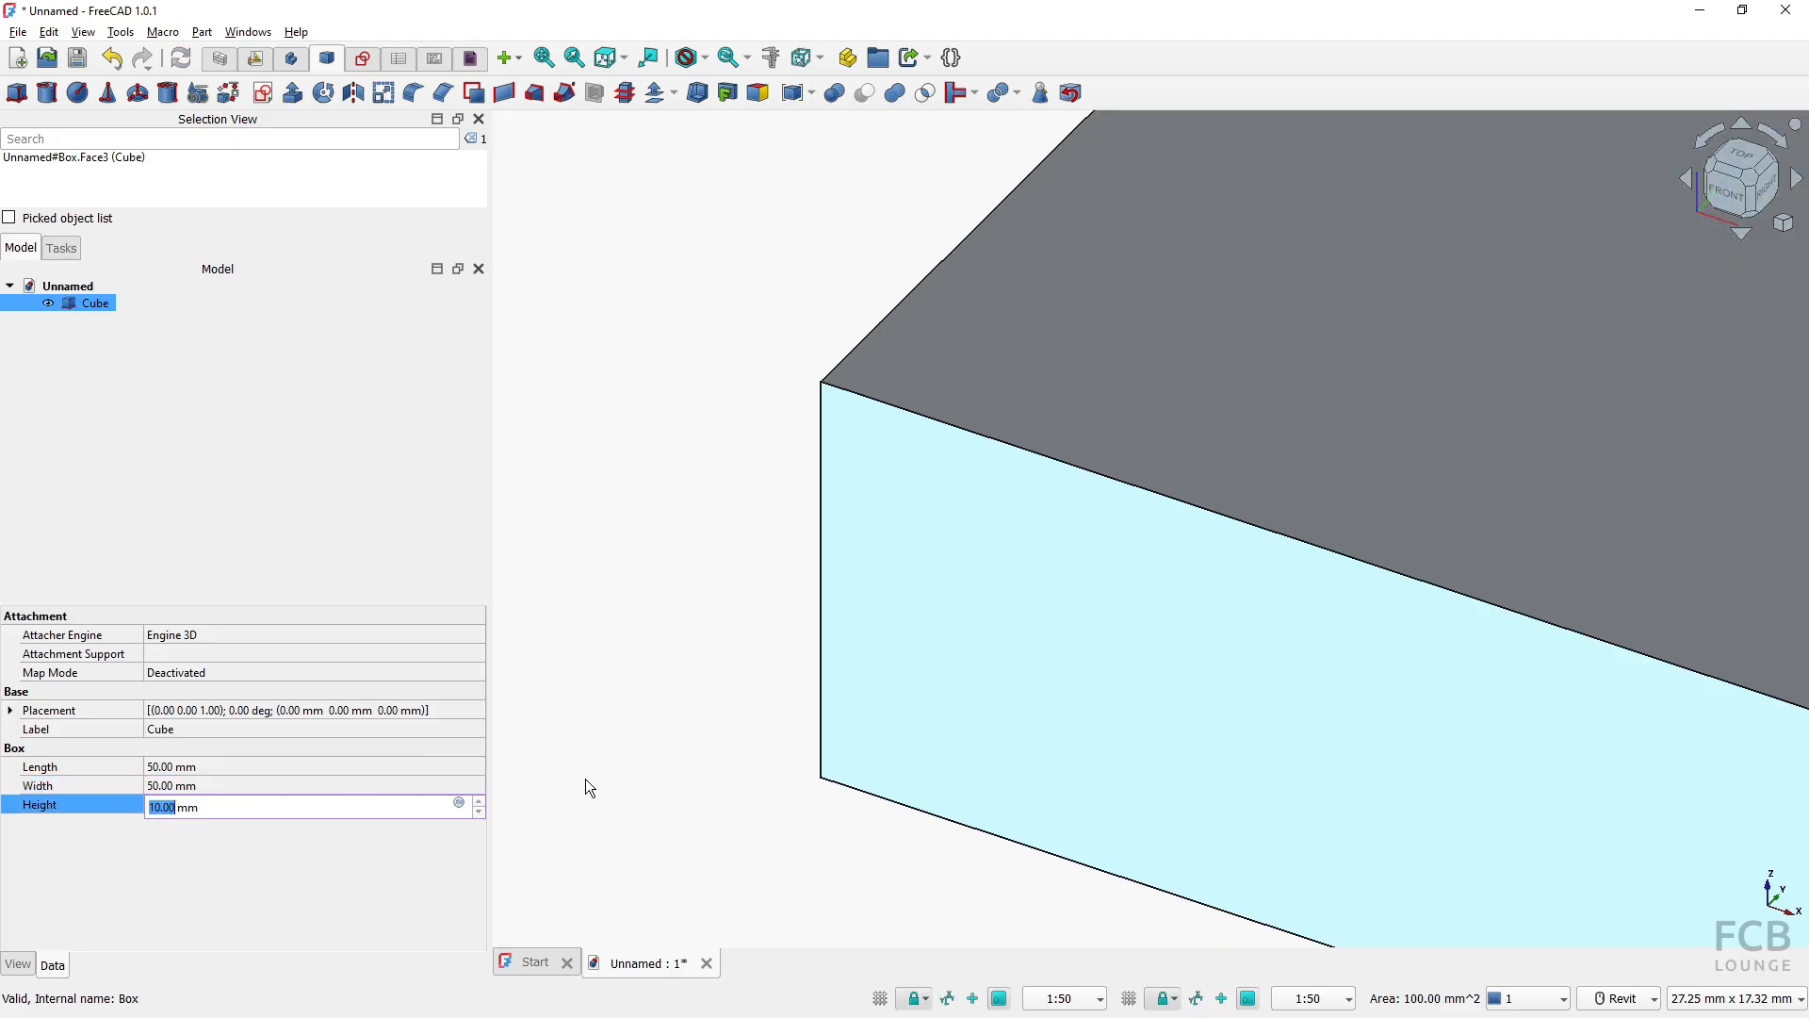
key("alt+Tab")
key("alt+Tab")
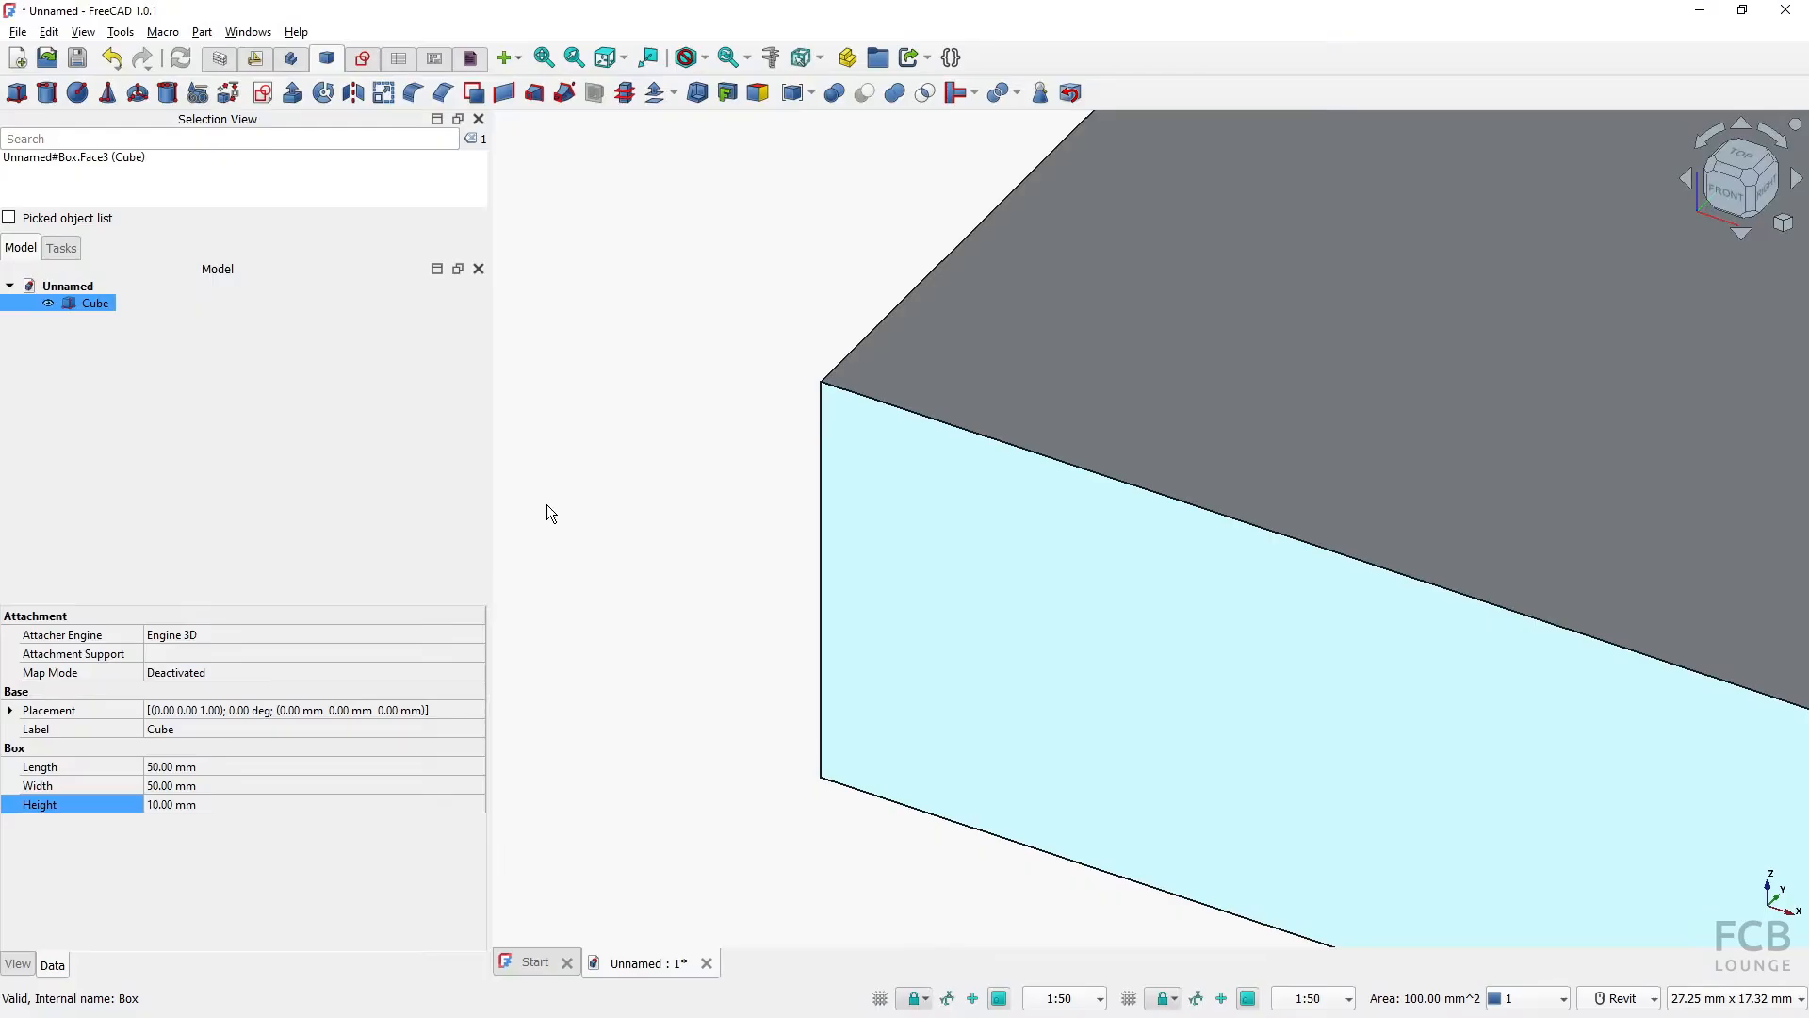
left_click(246, 804)
type("370")
key("Return")
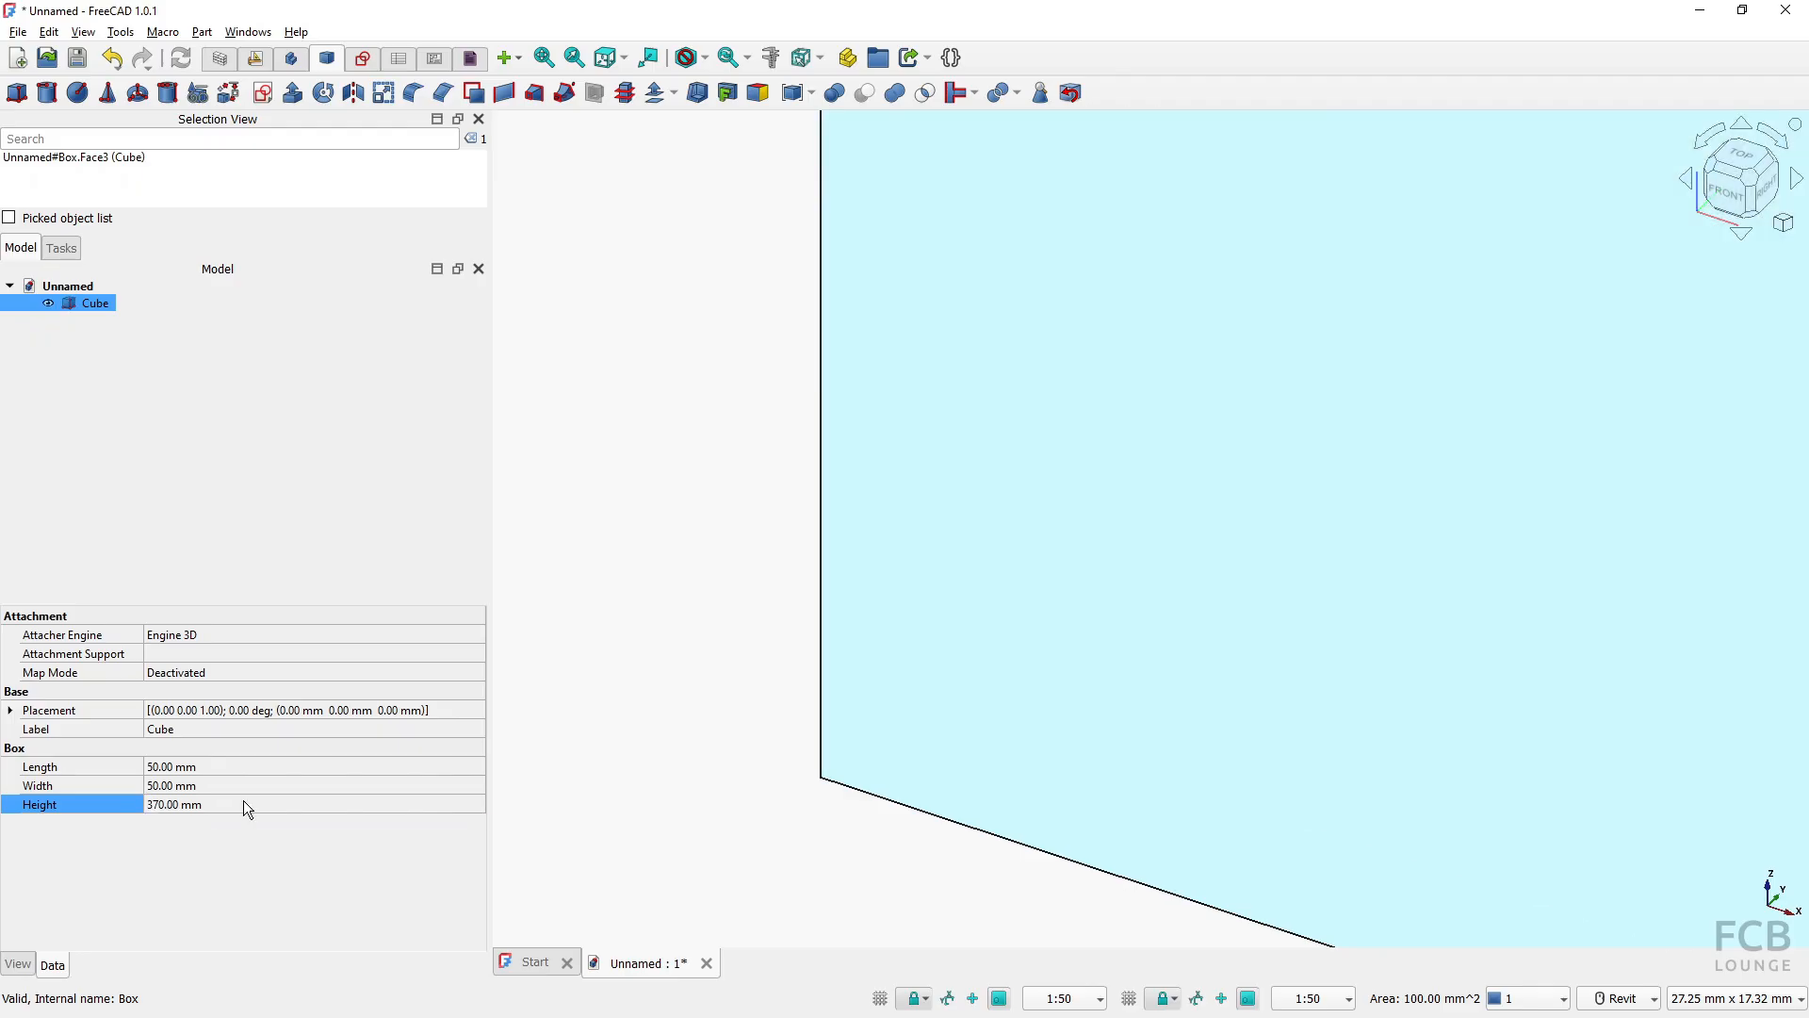
left_click(646, 678)
scroll(648, 676, "down", 5)
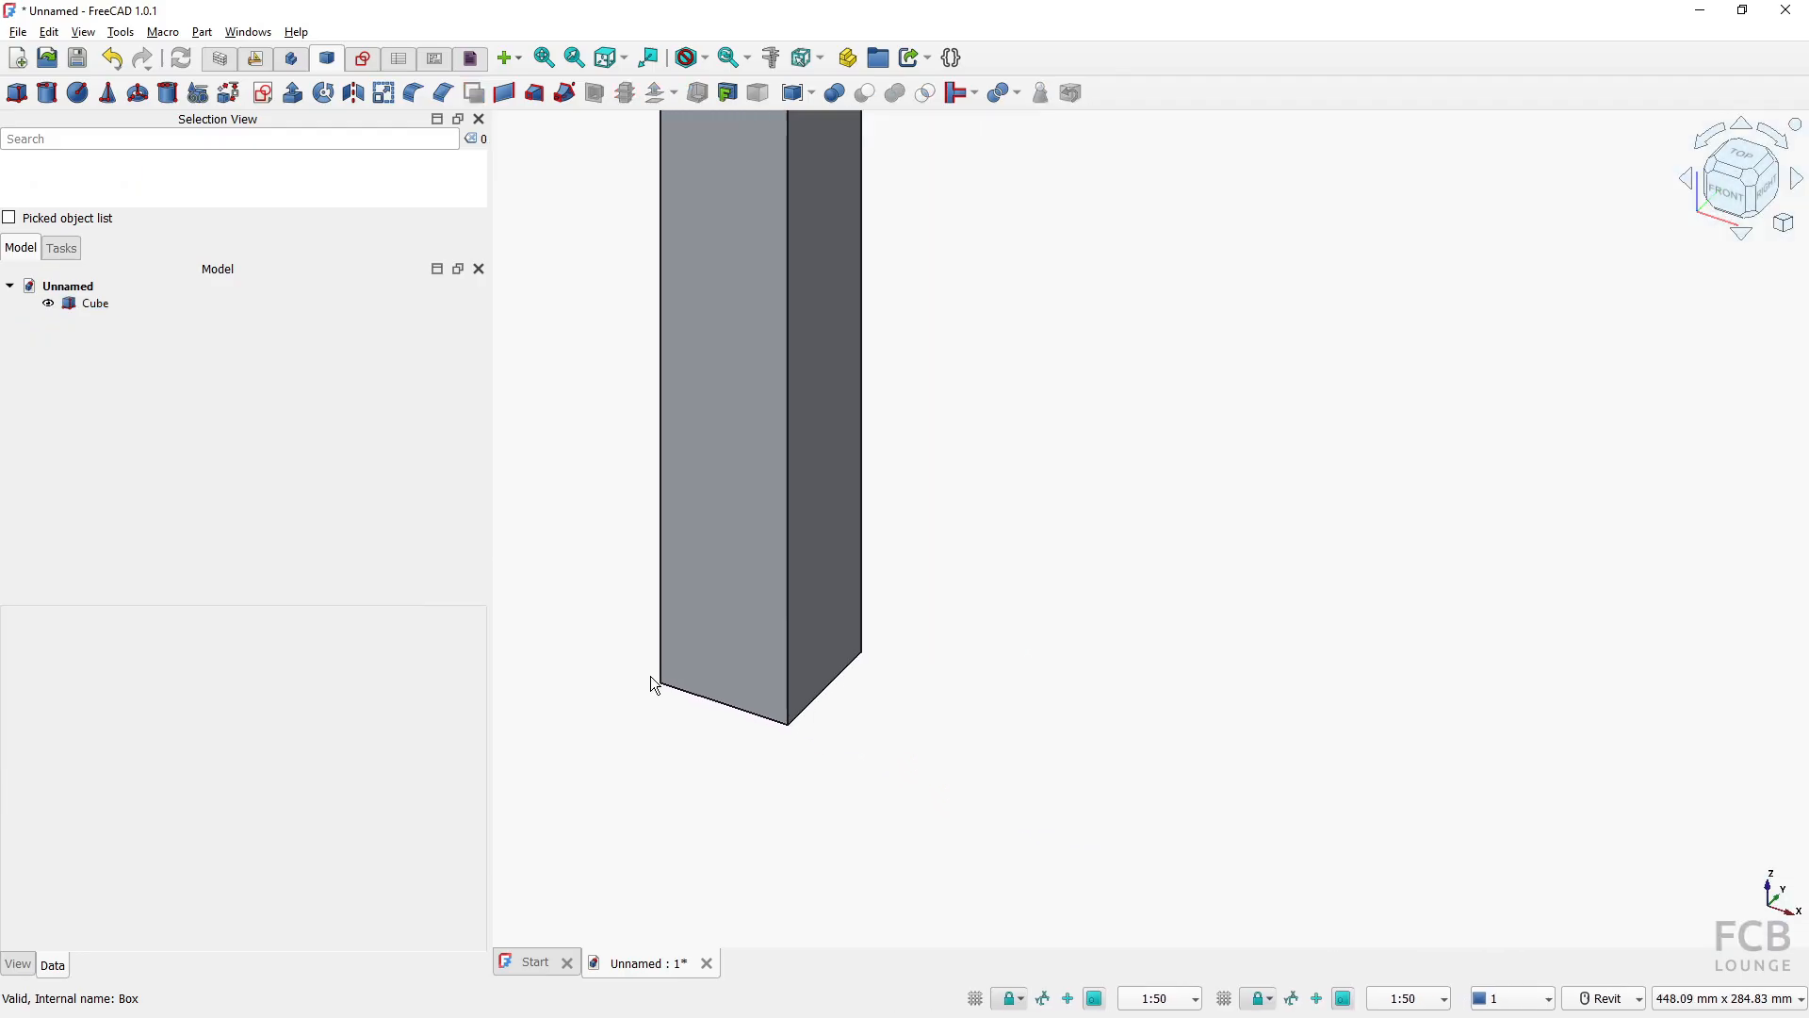
scroll(778, 763, "down", 4)
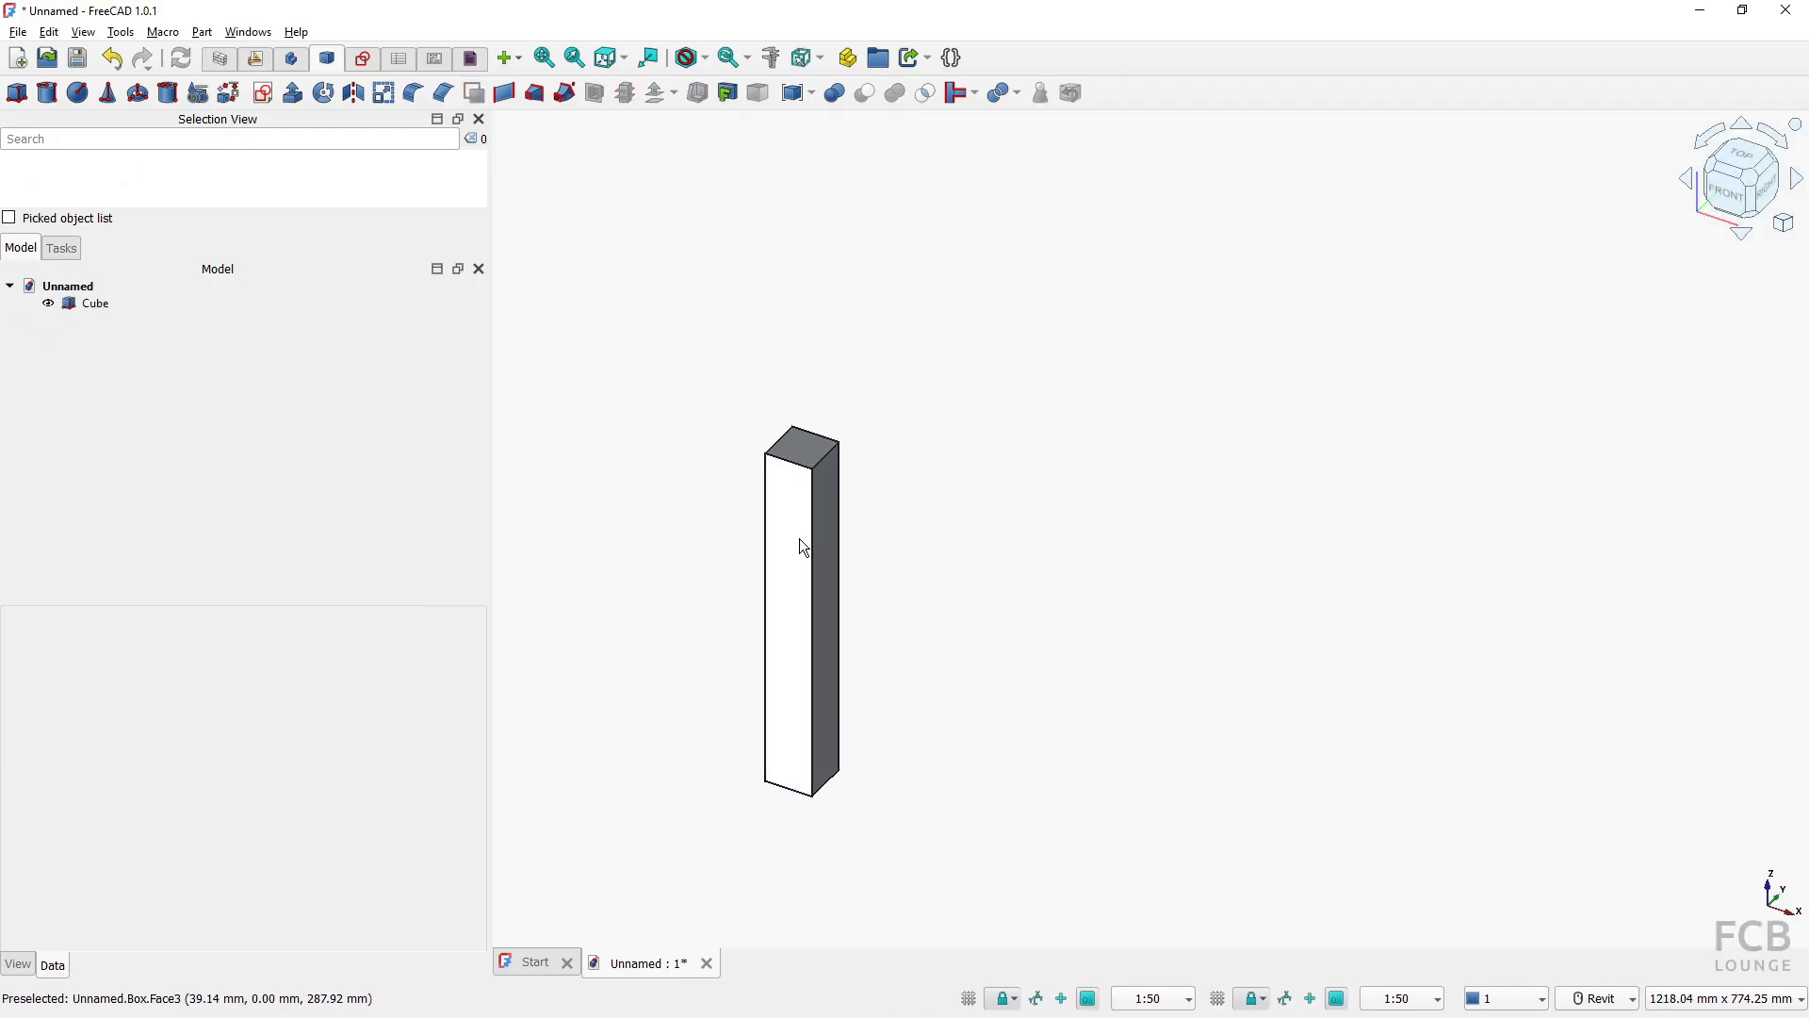
scroll(791, 551, "up", 2)
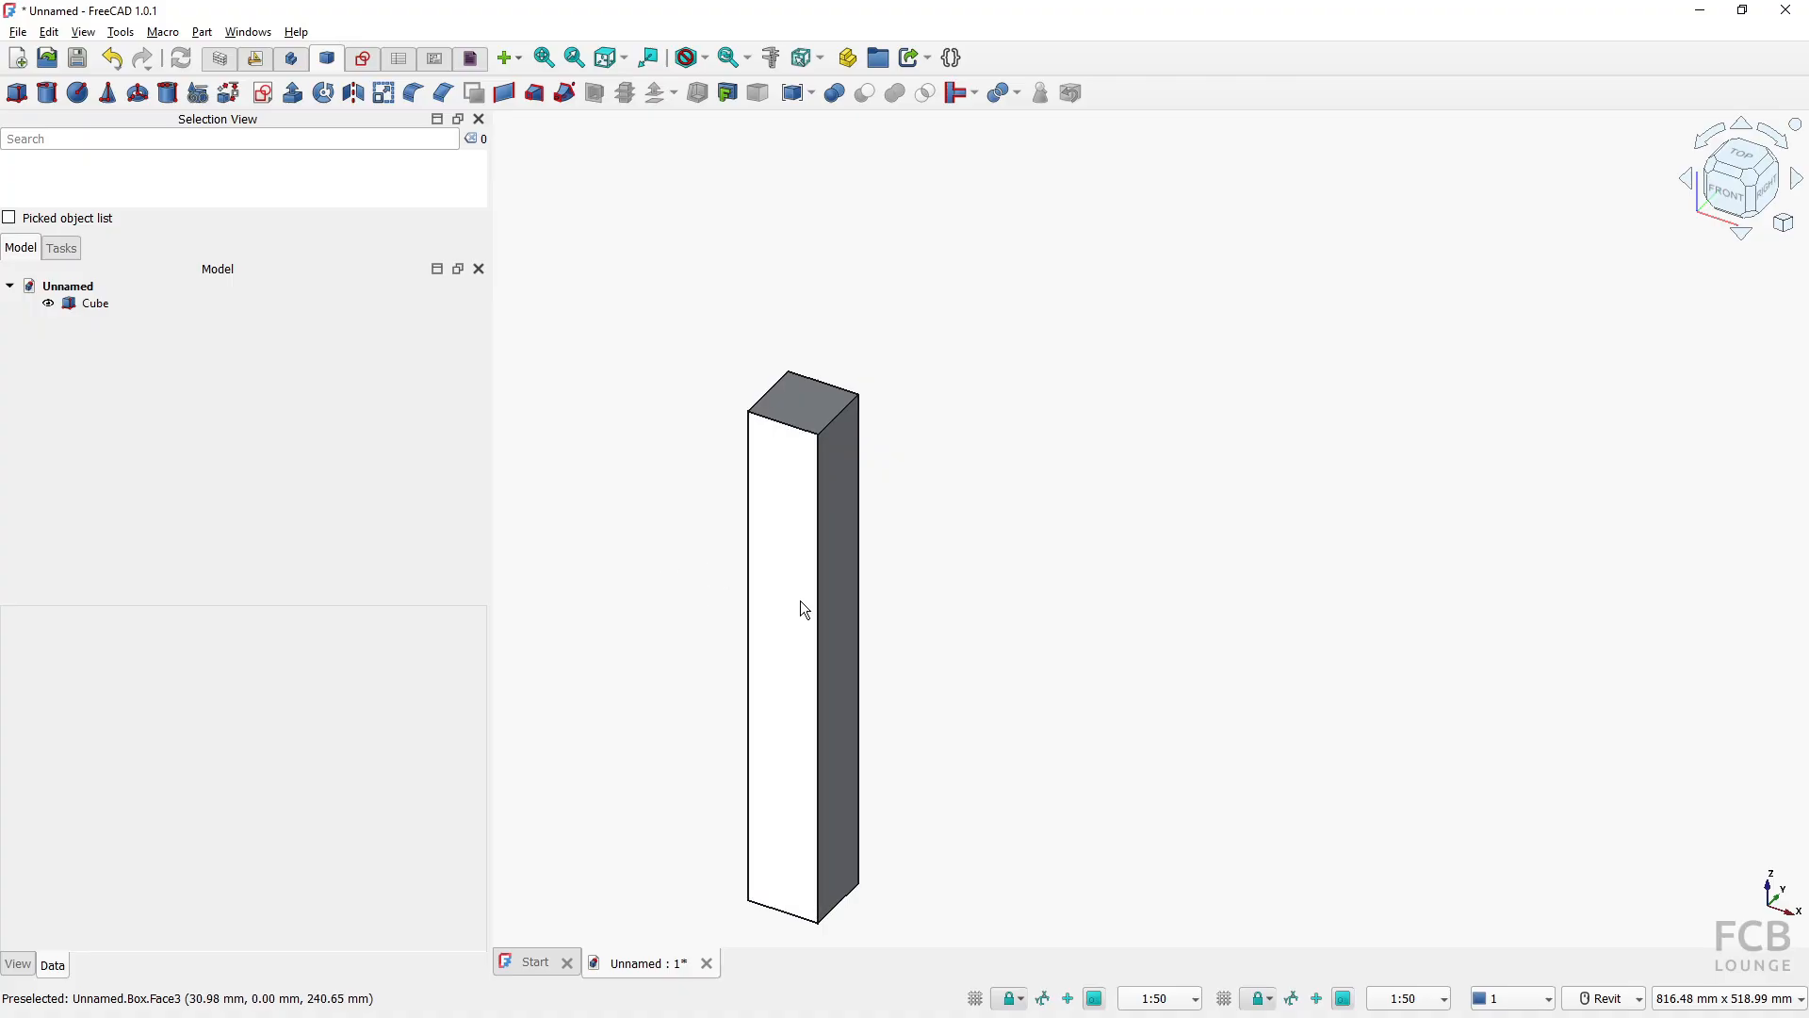
key("ctrl")
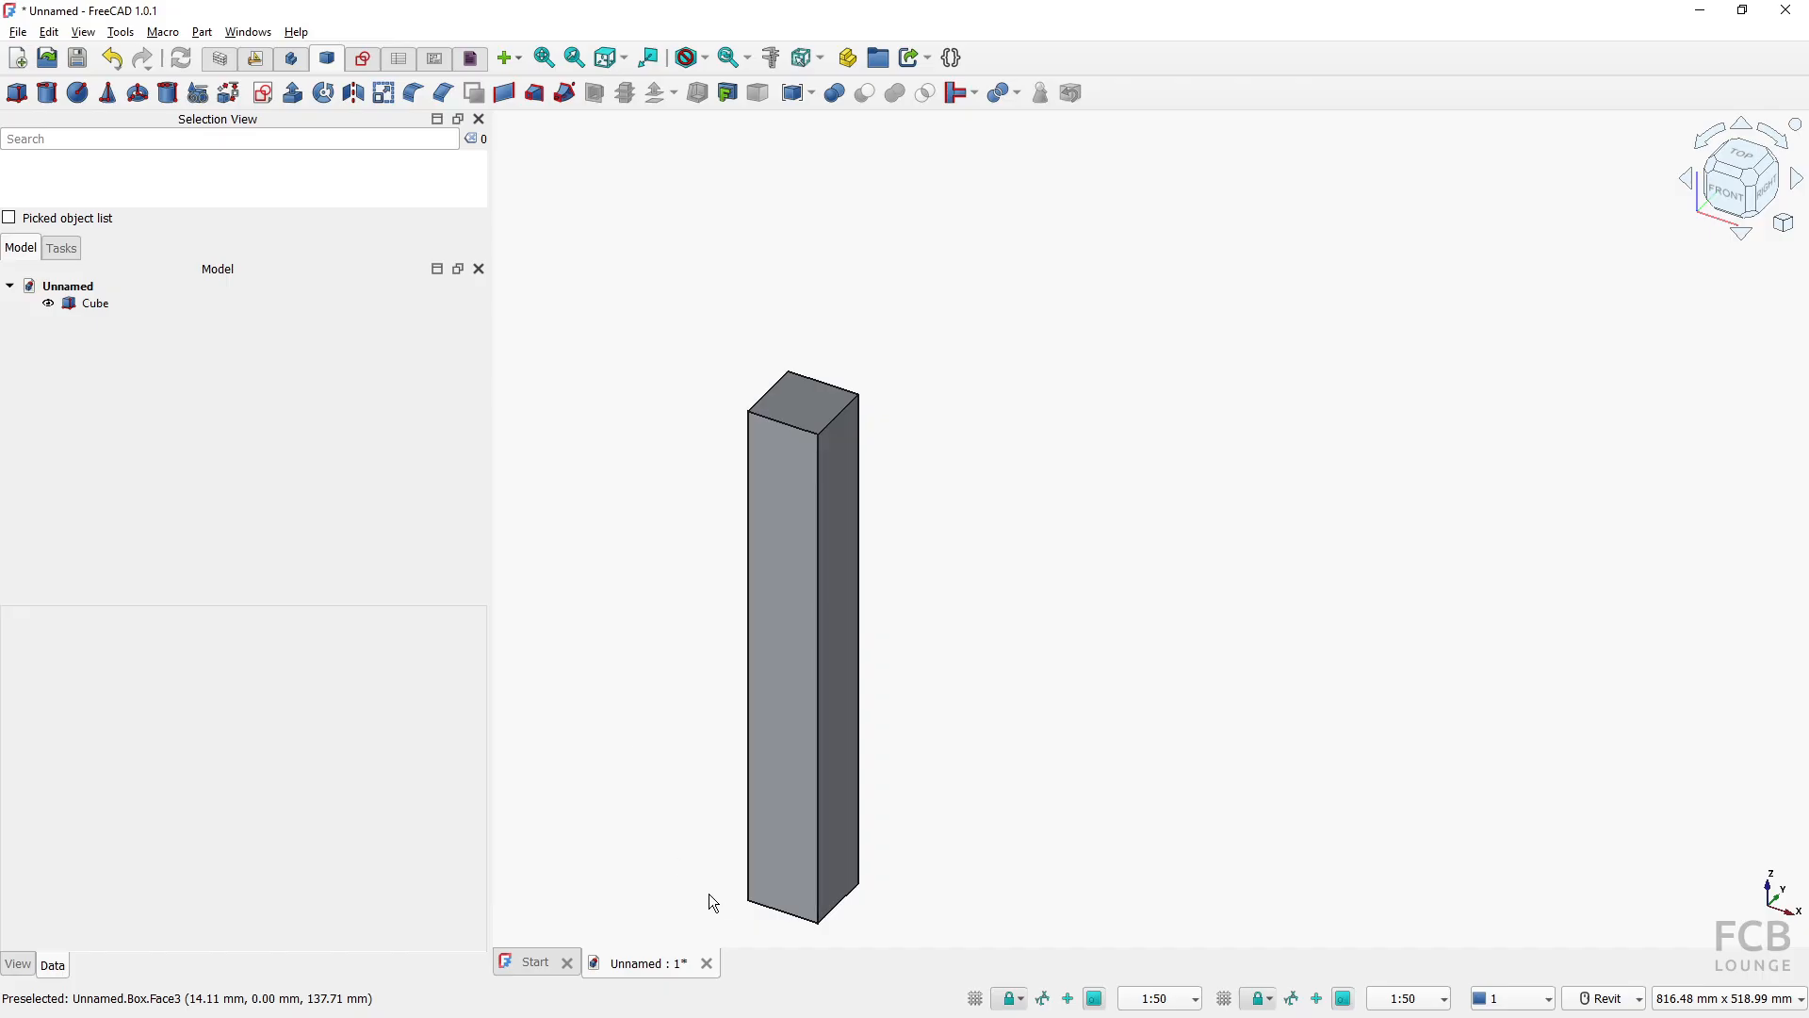
middle_click_drag(720, 886, 736, 829)
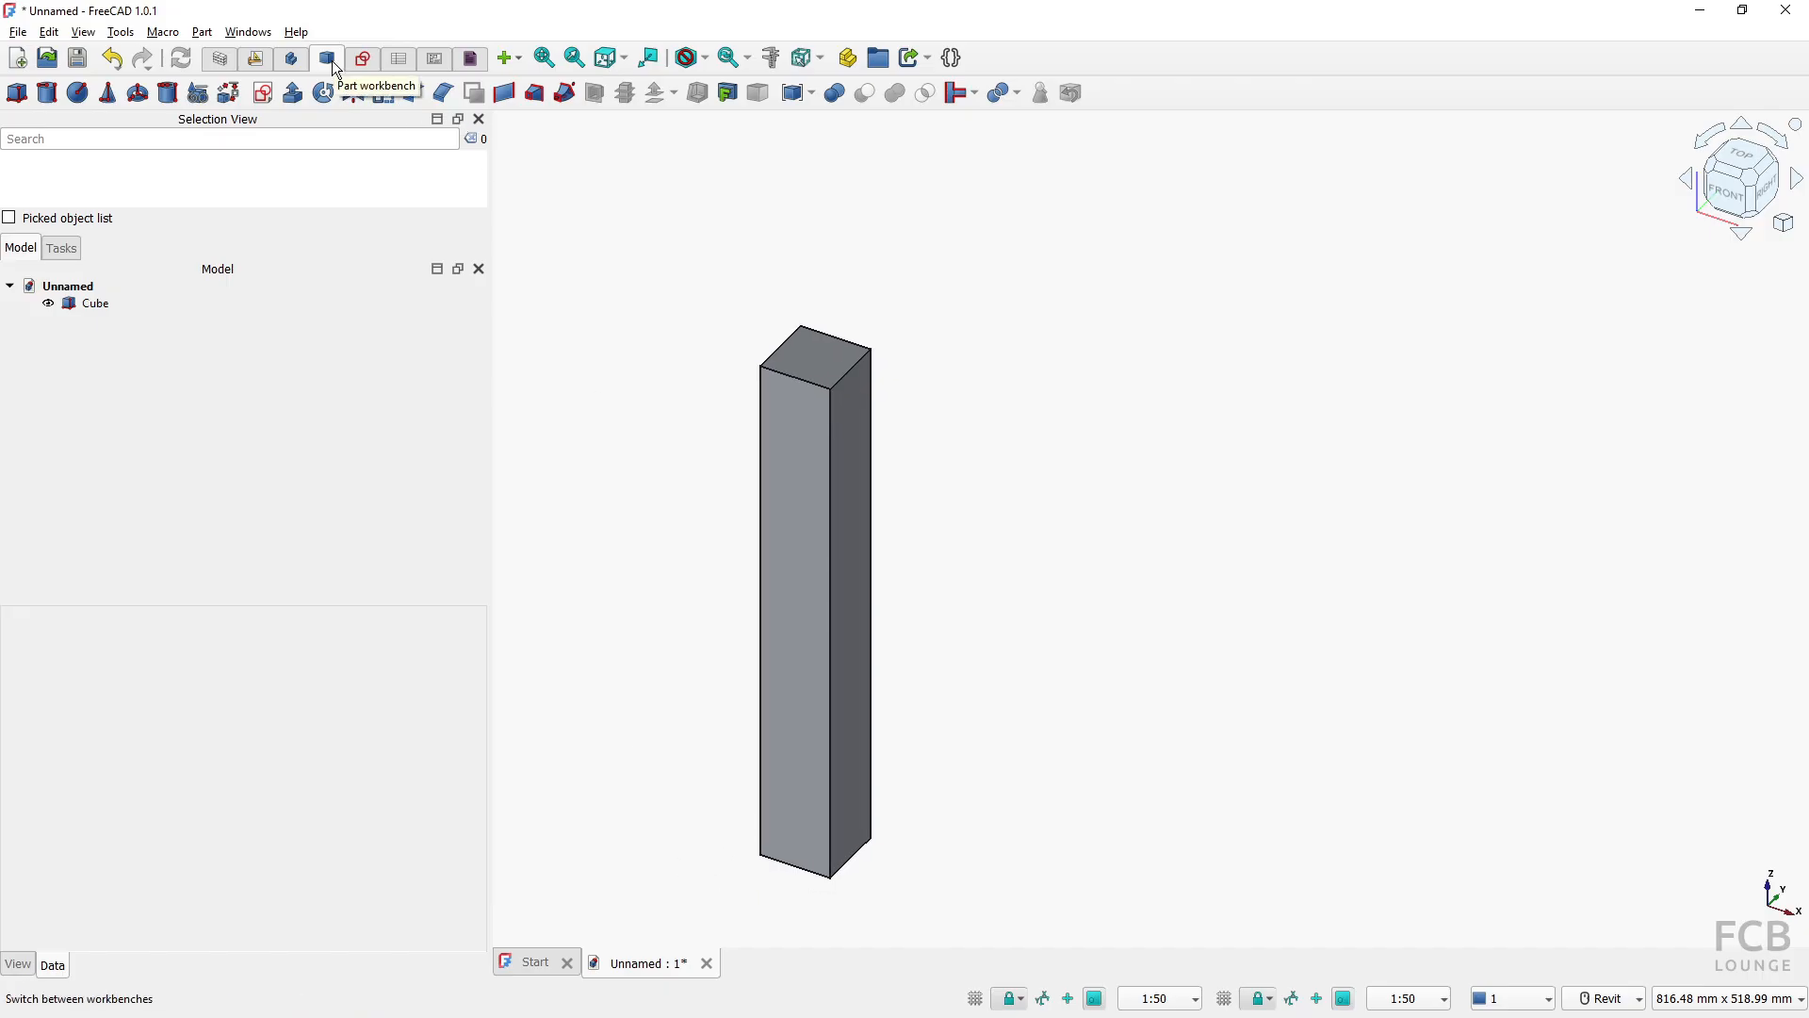
Switch to the BIM workbench, show the origin axes with the Draft grid, and look at the leg from the top
left_click(223, 61)
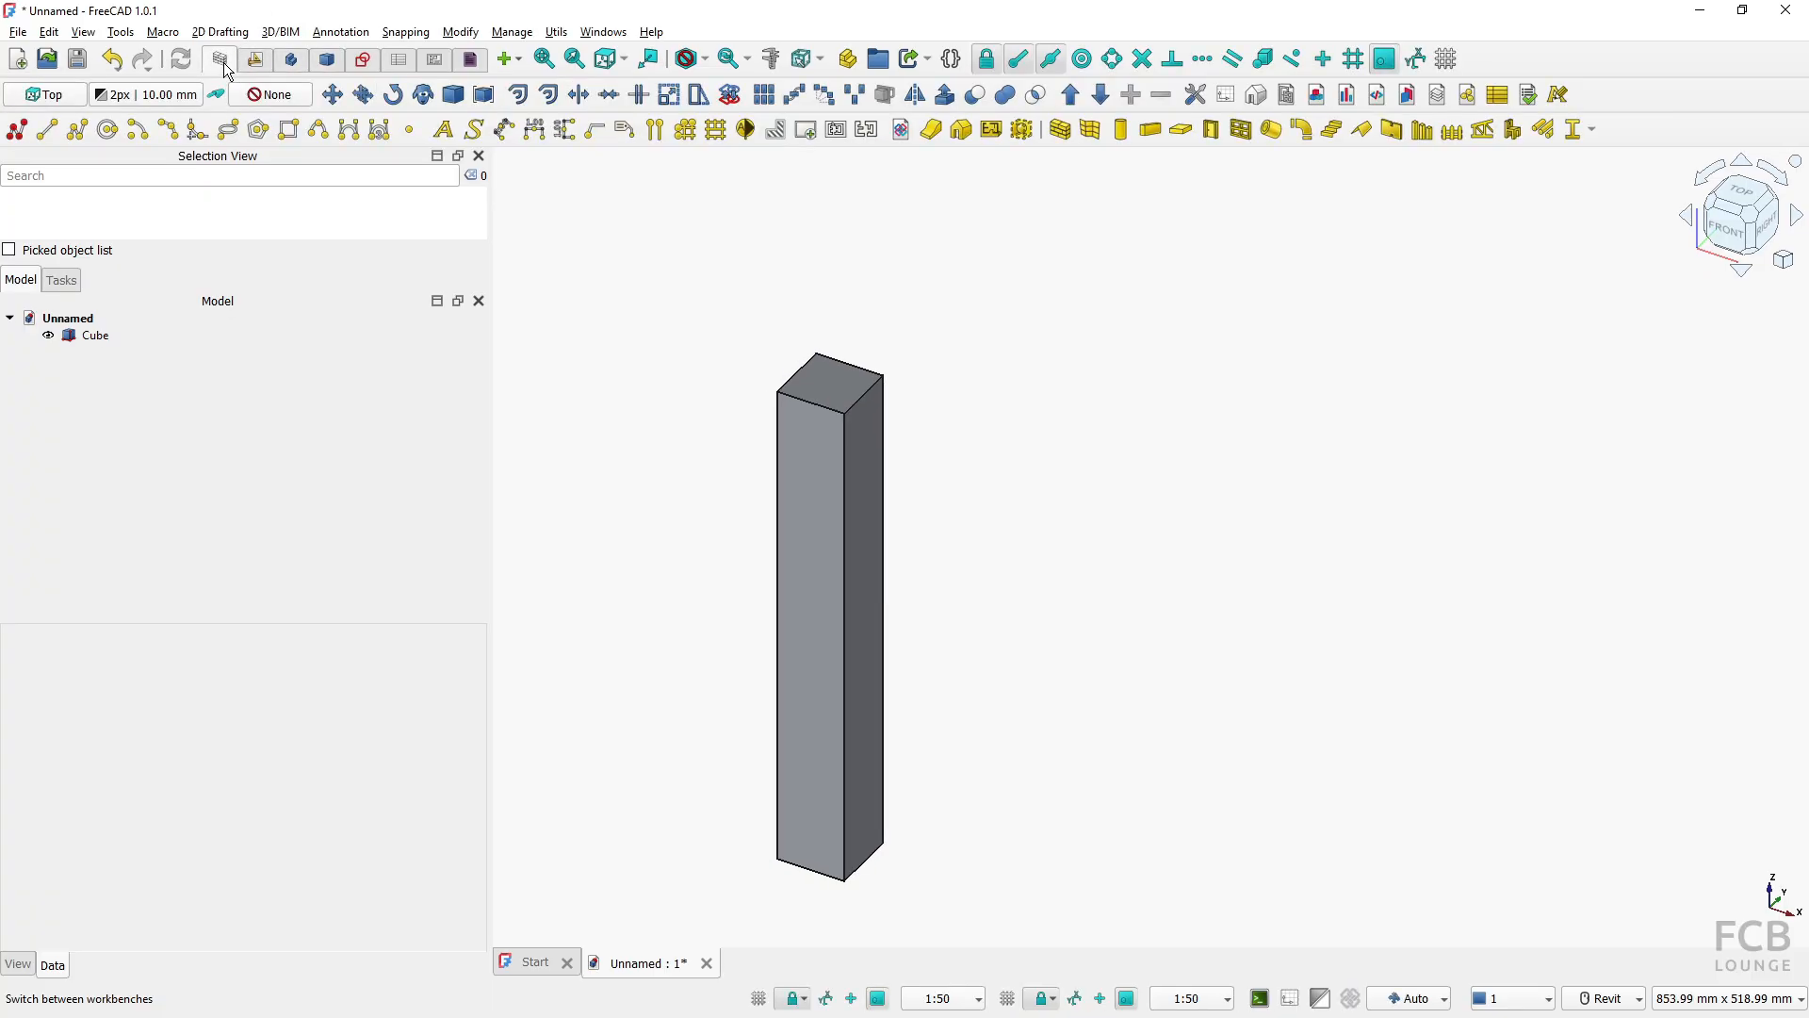
left_click(1444, 64)
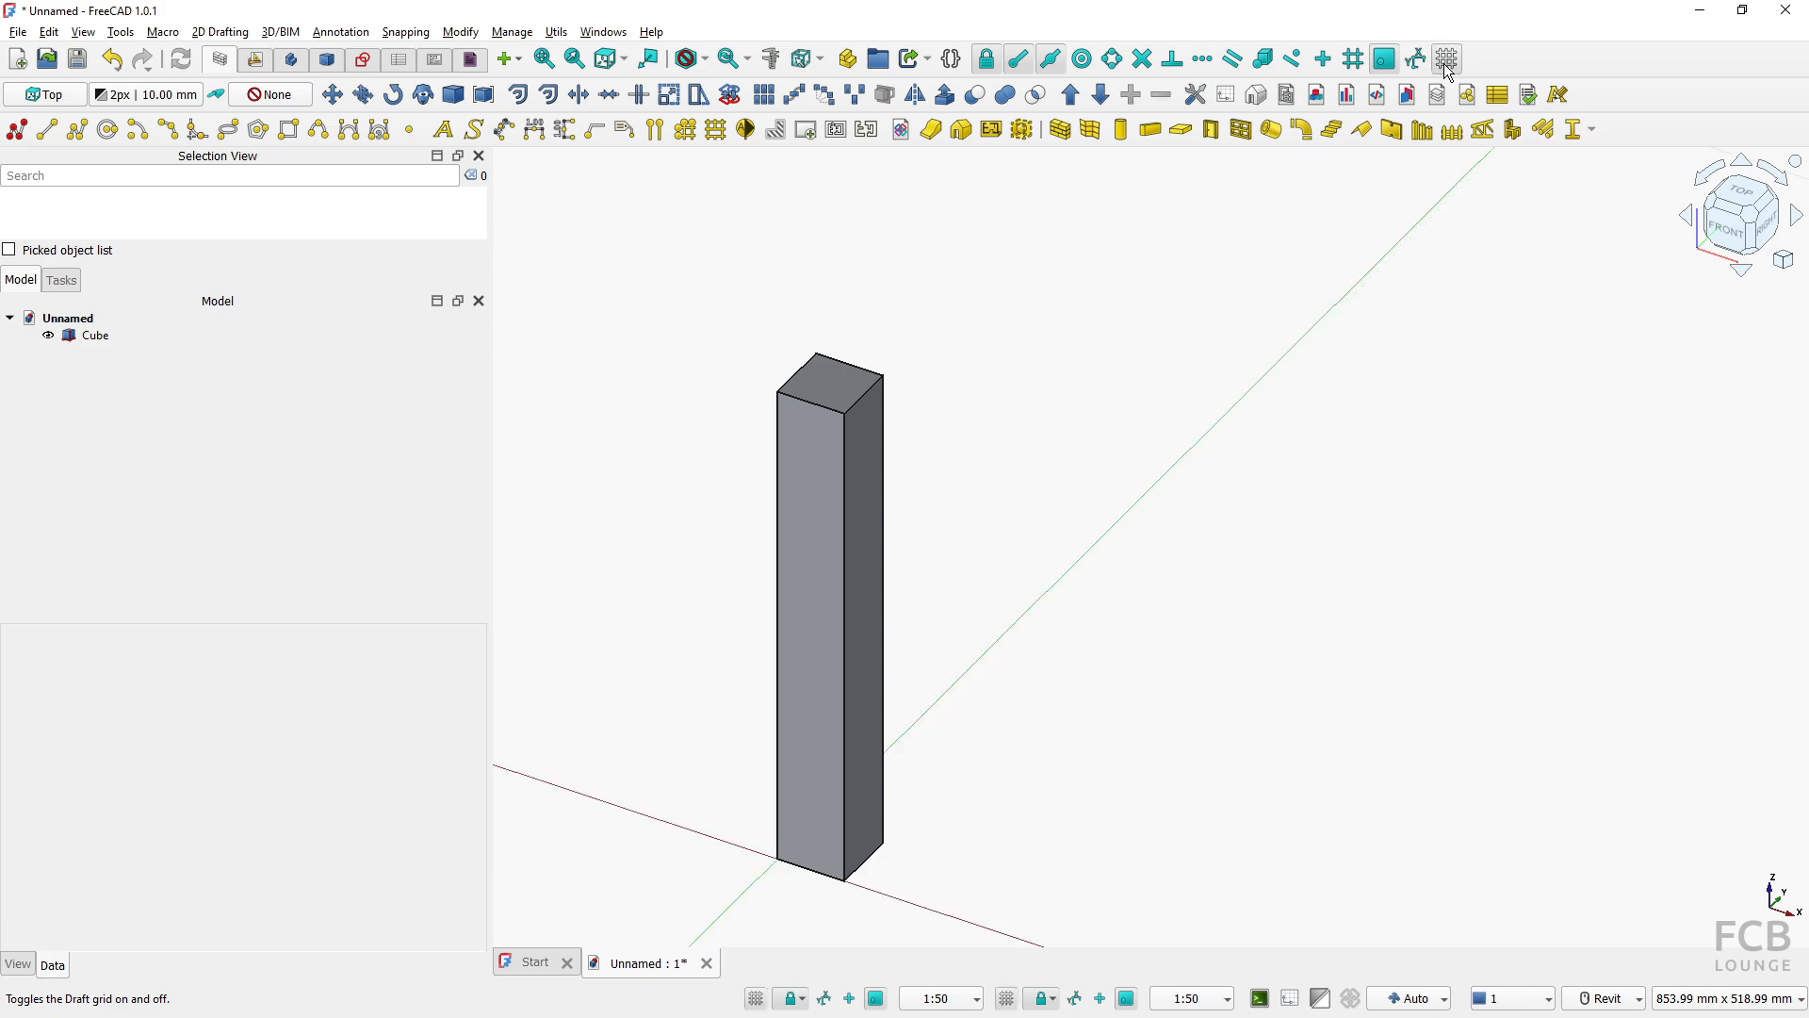
middle_click_drag(800, 759, 868, 606)
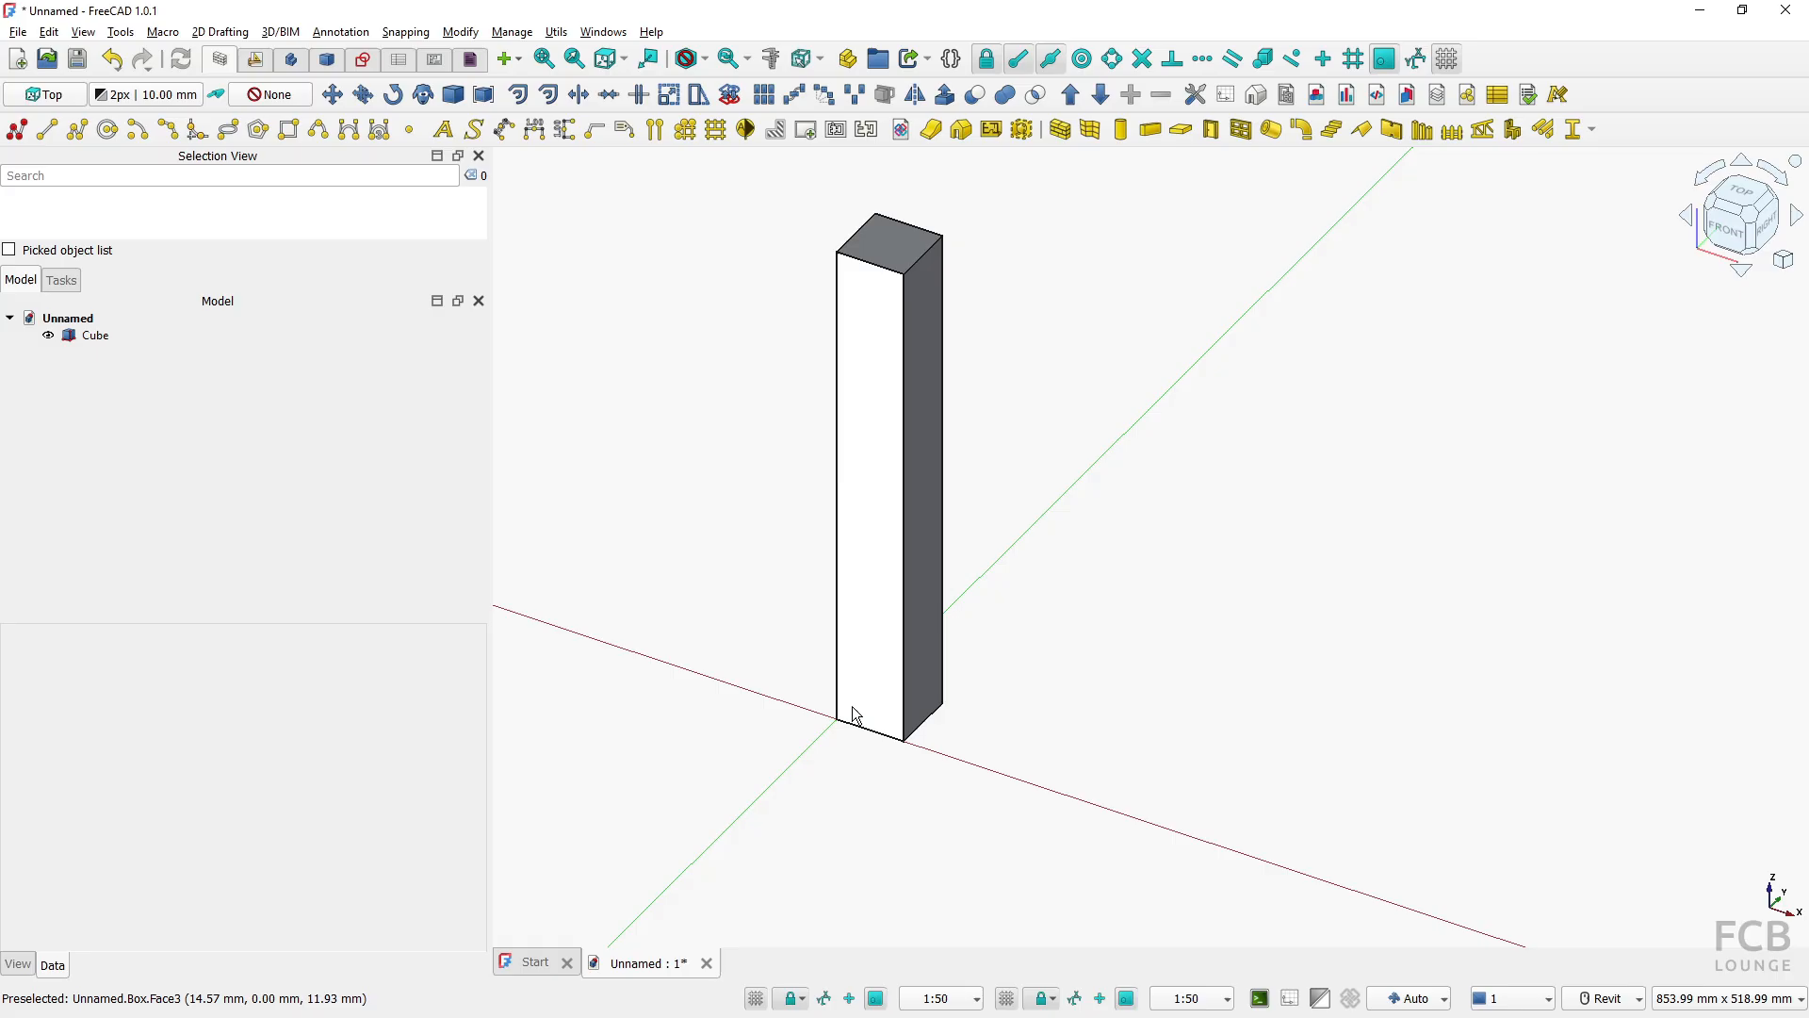
left_click(1749, 197)
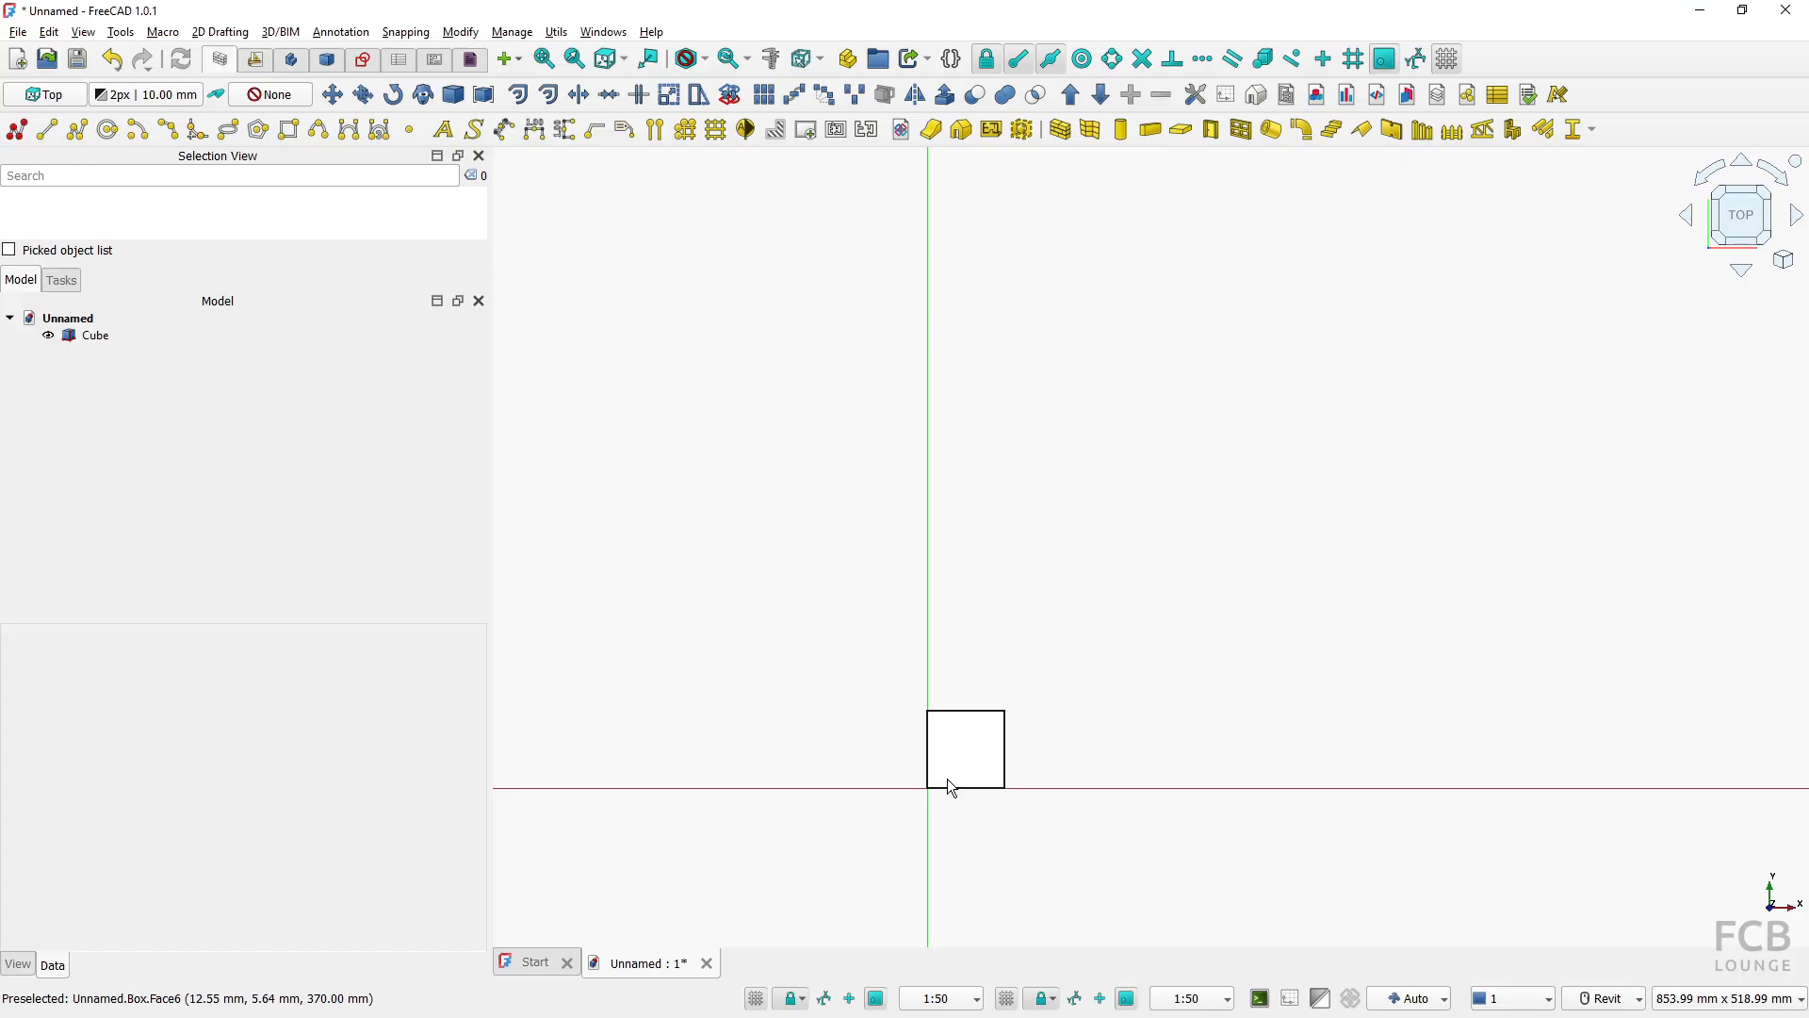
middle_click_drag(947, 786, 980, 699)
scroll(983, 679, "down", 1)
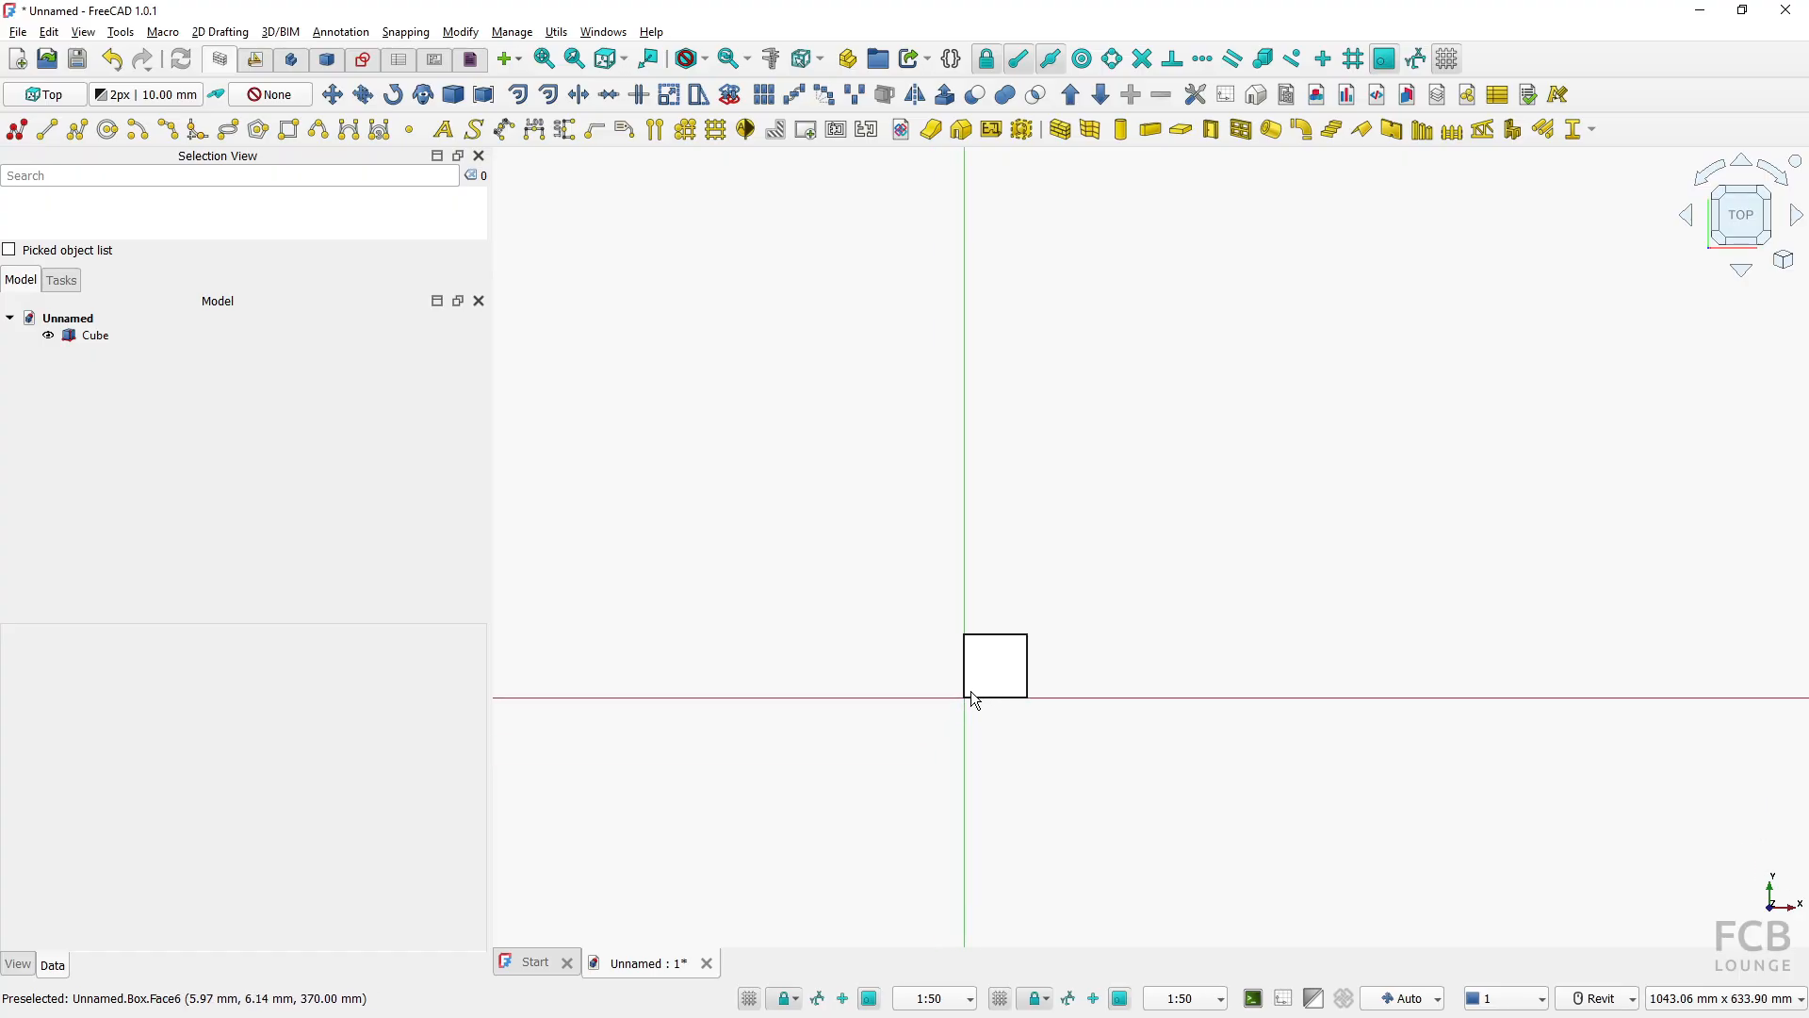
Check the chair's width in the plan view of simple_chair_tutorial.pdf and set the leg's placement to X -210 mm
key("alt+Tab")
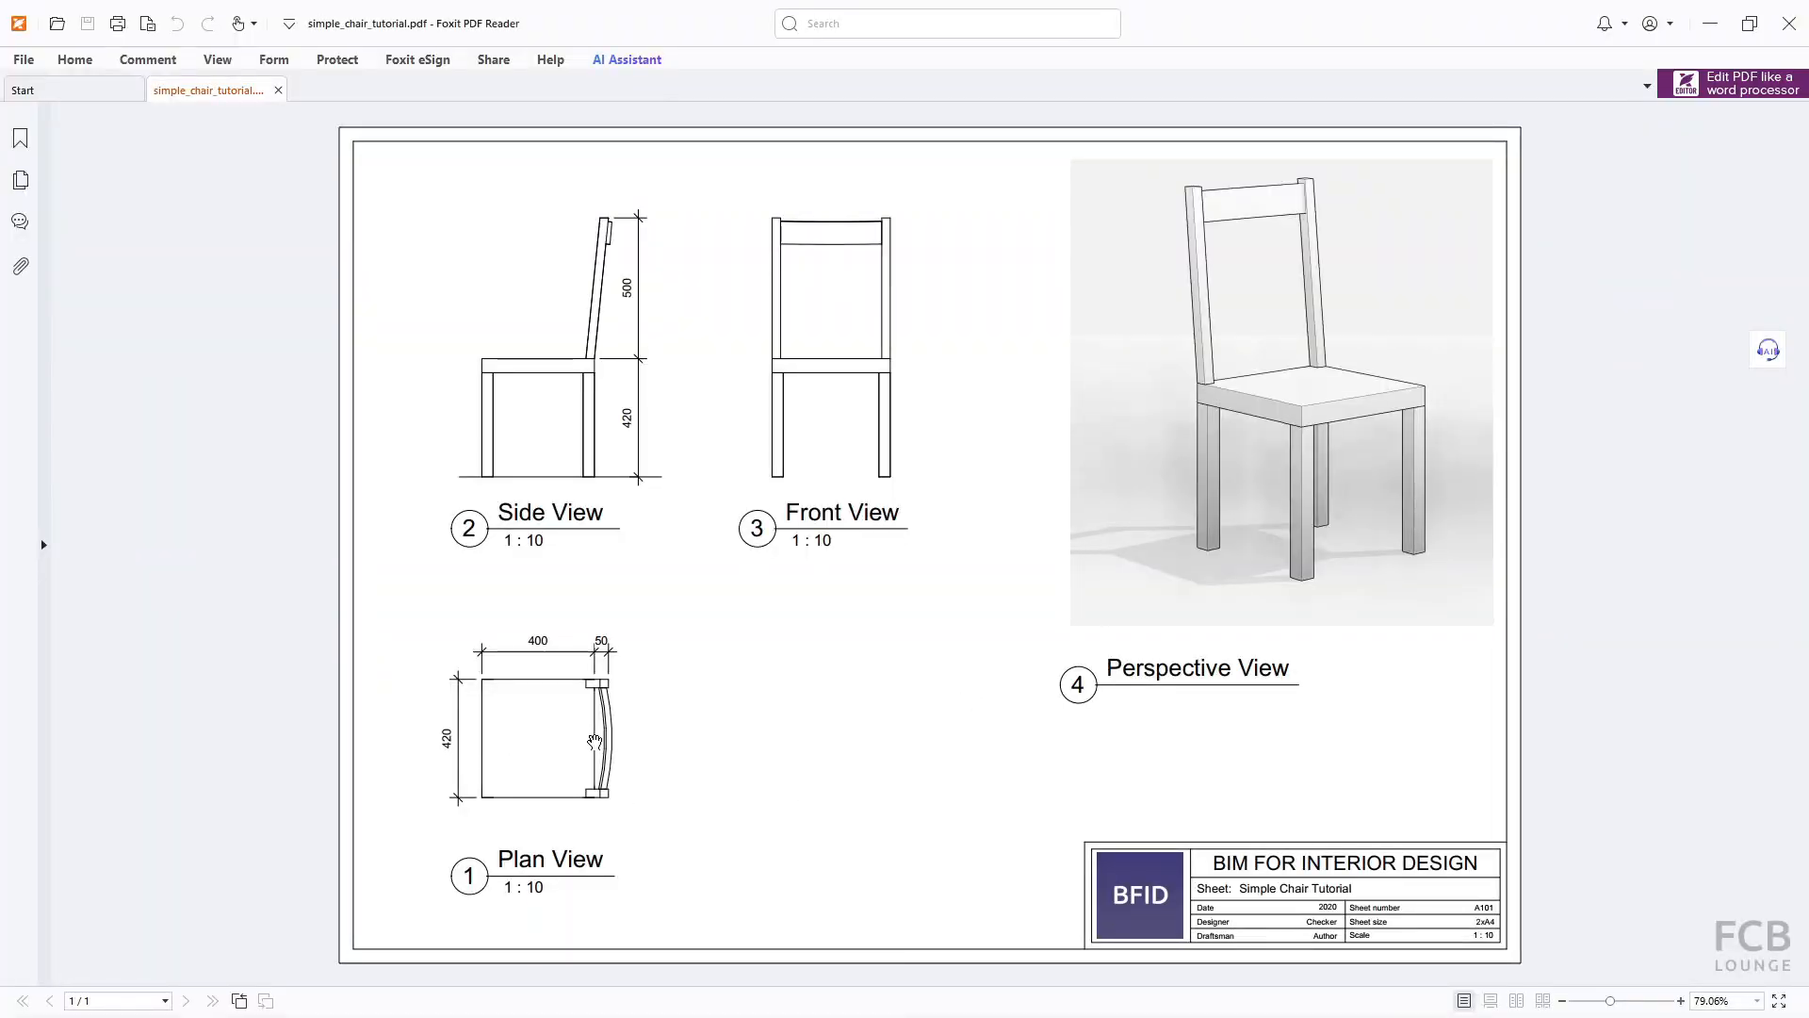
double_click(449, 740)
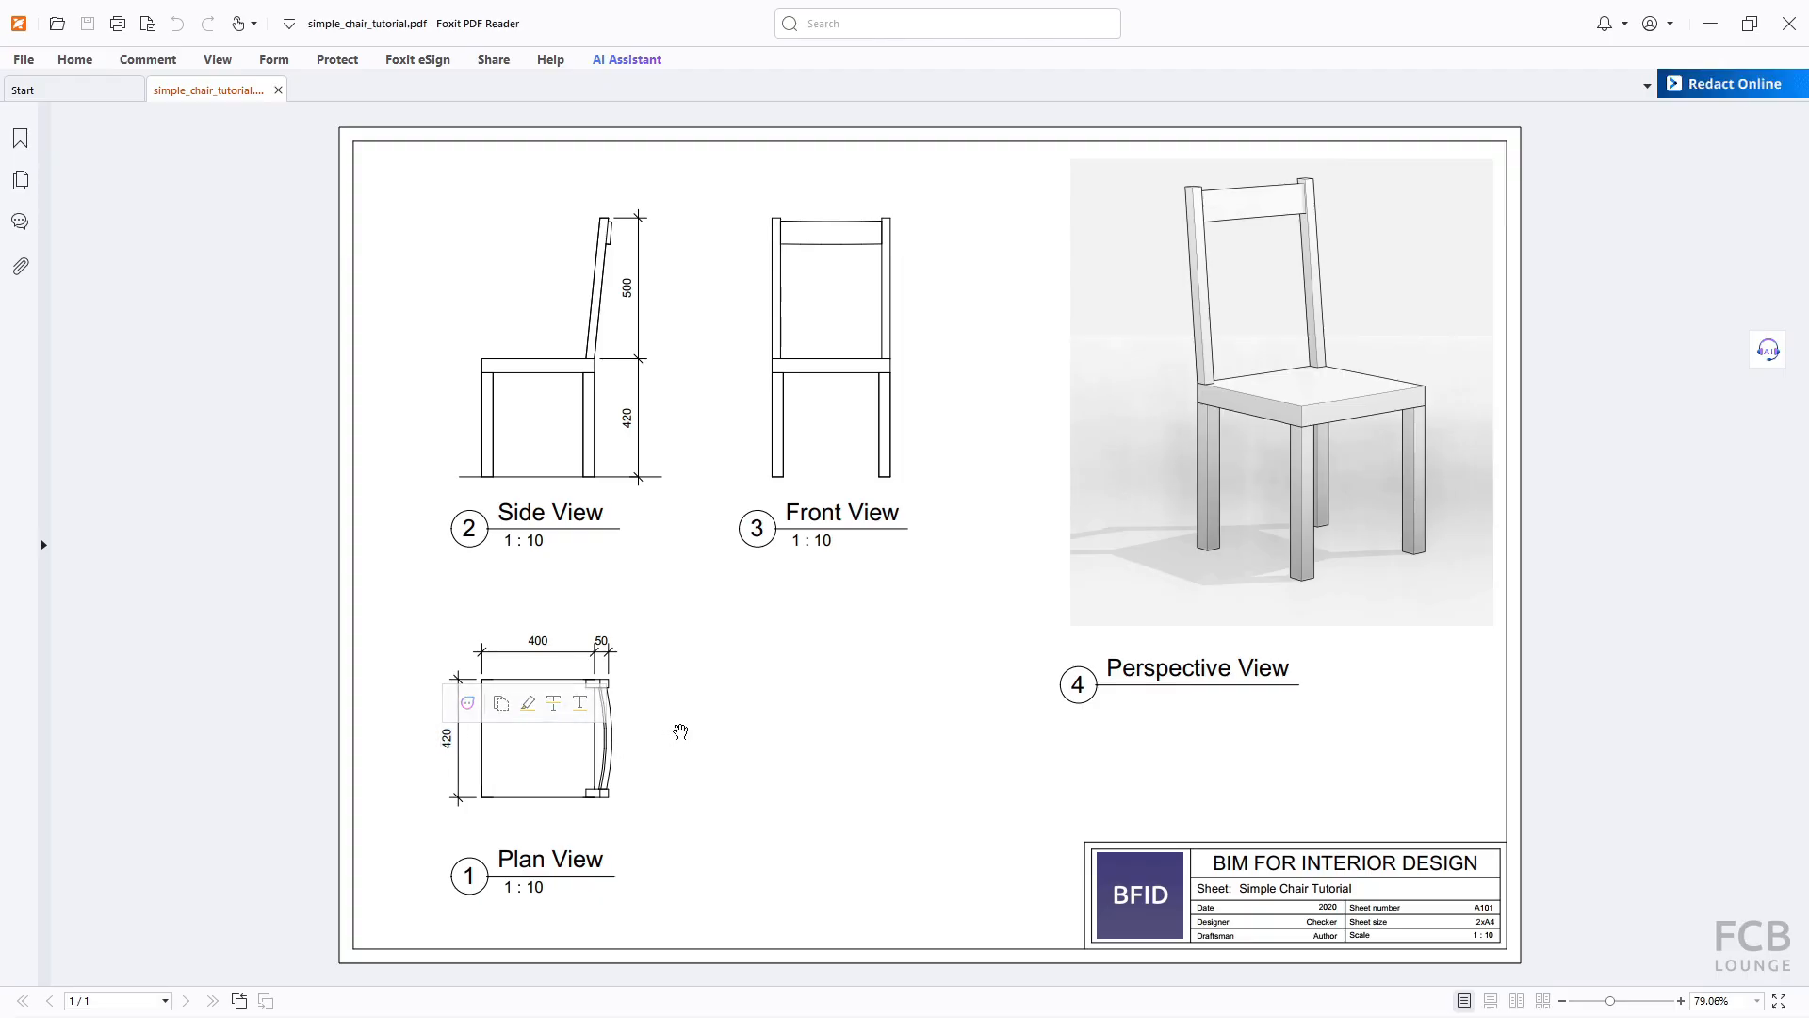
key("alt+Tab")
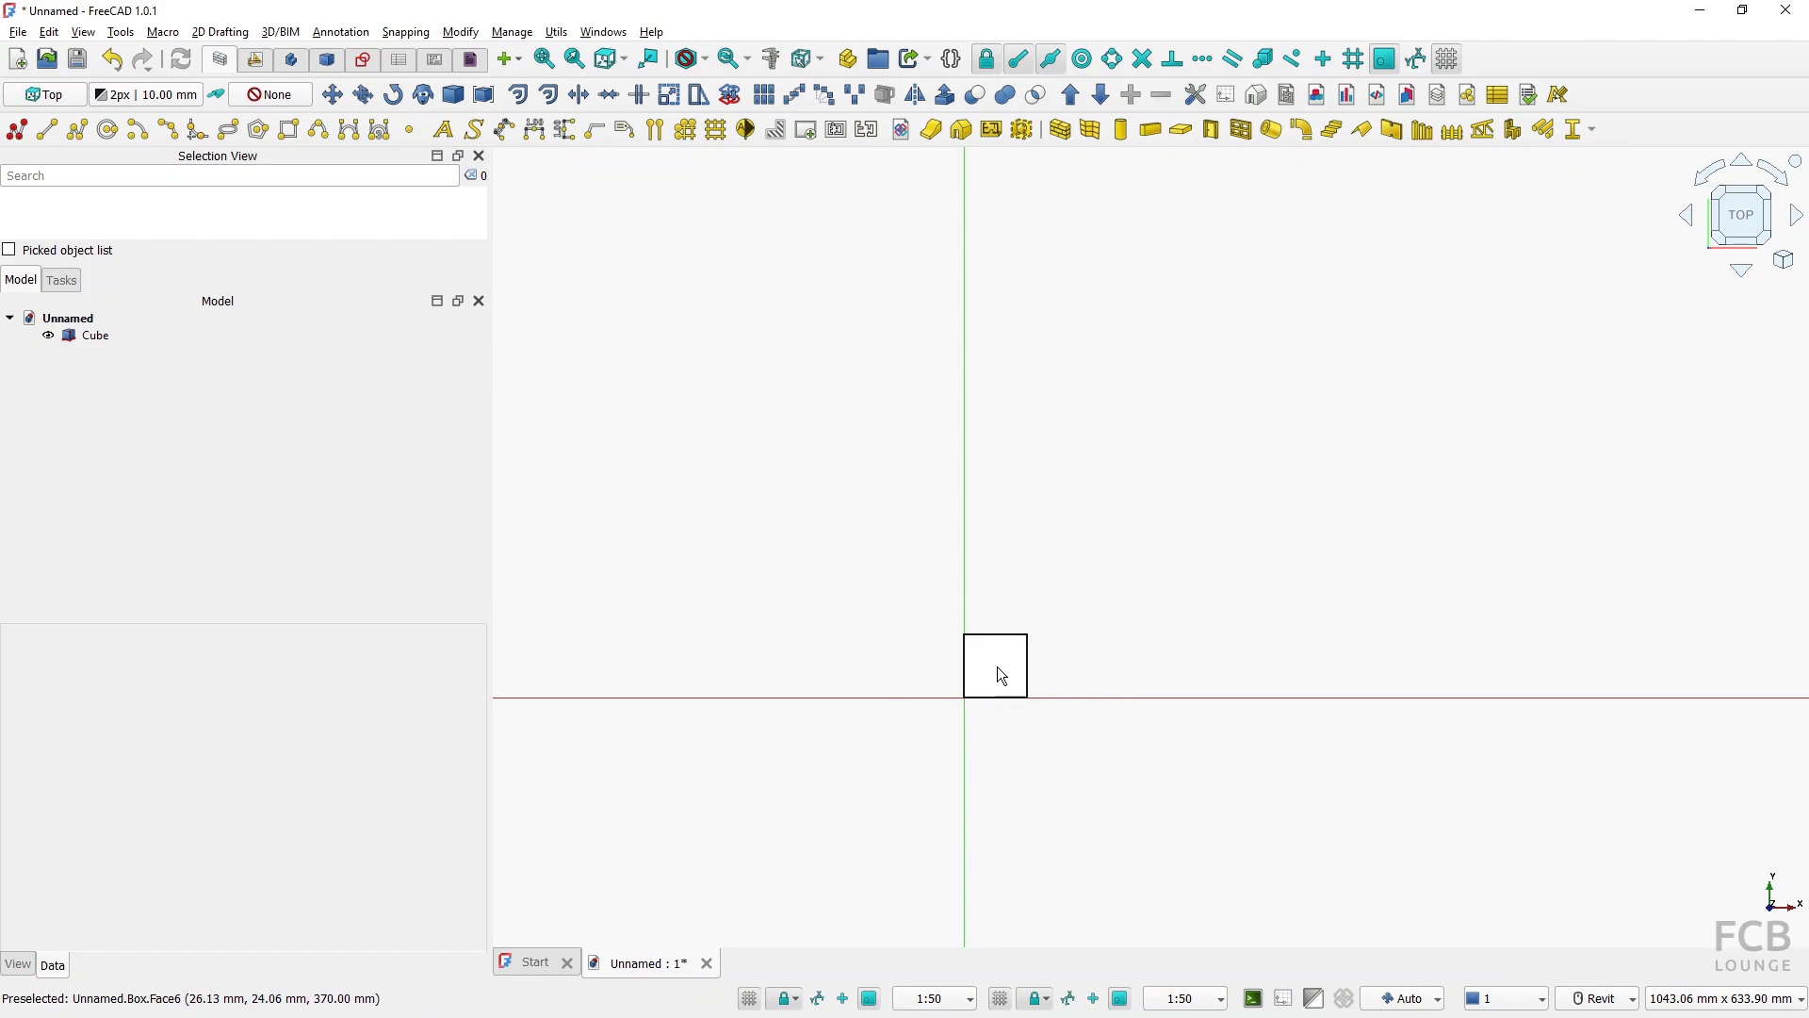
left_click(1000, 676)
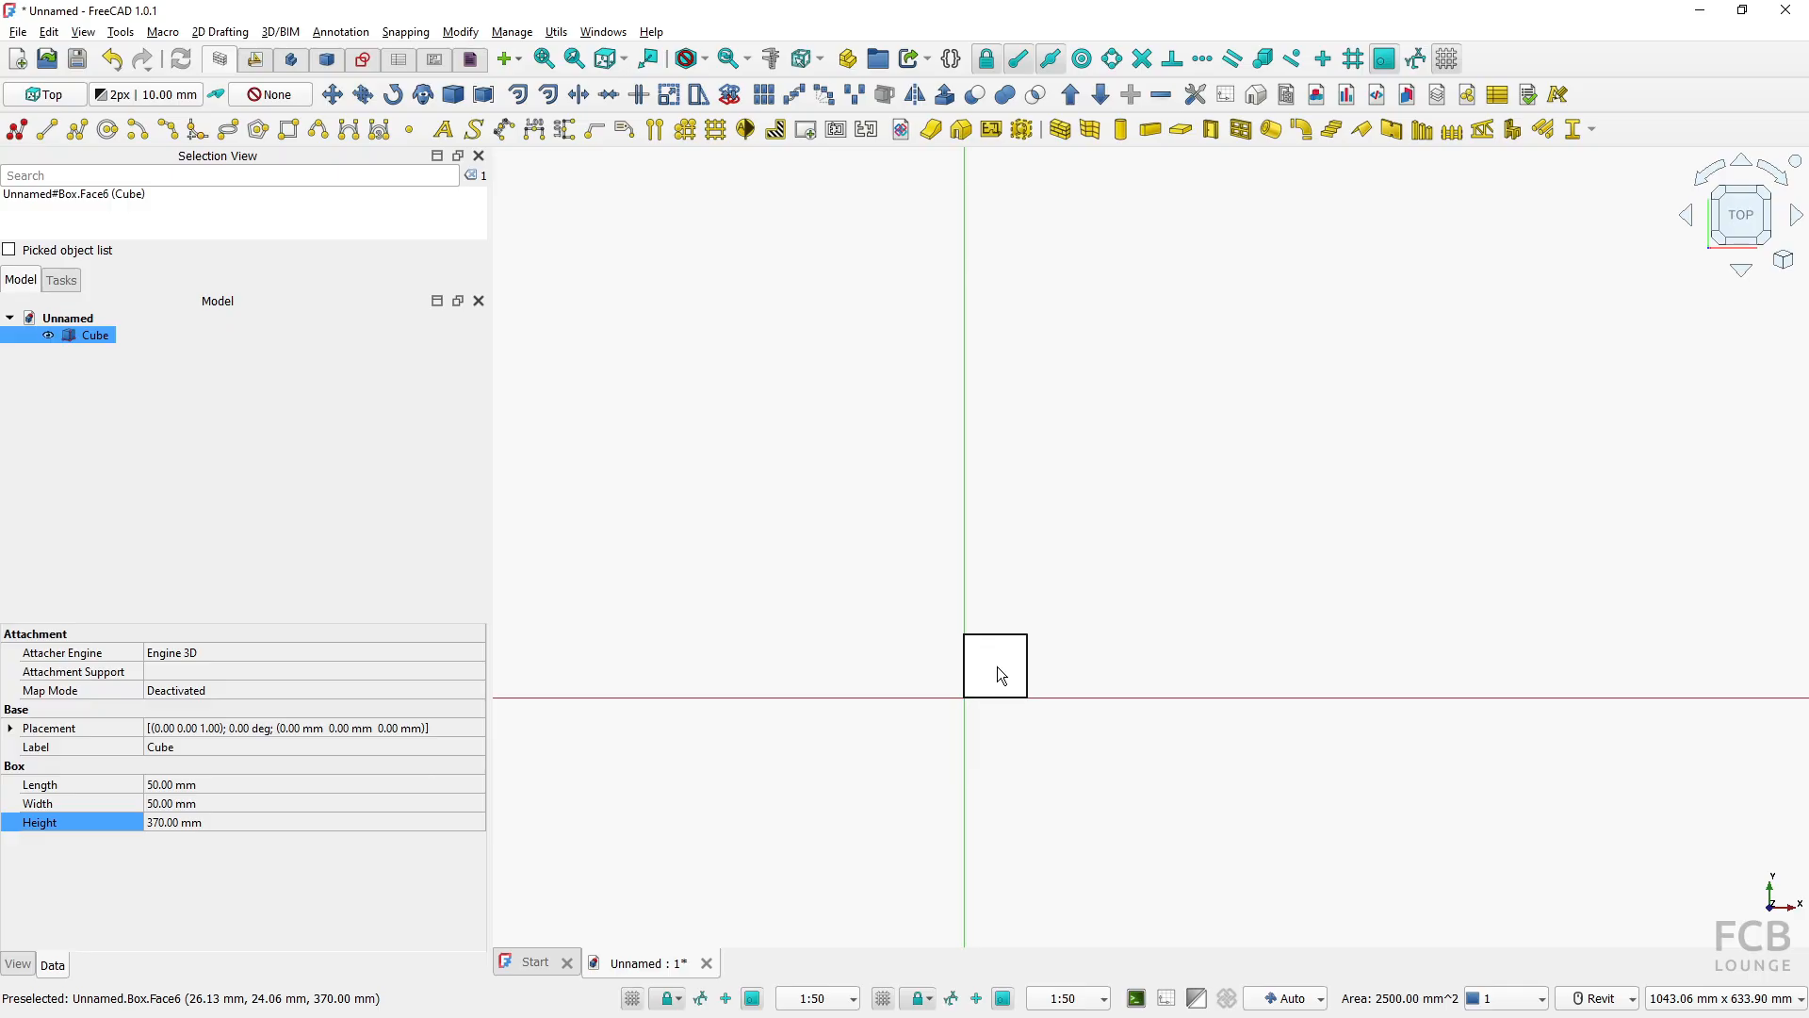
right_click(1000, 670)
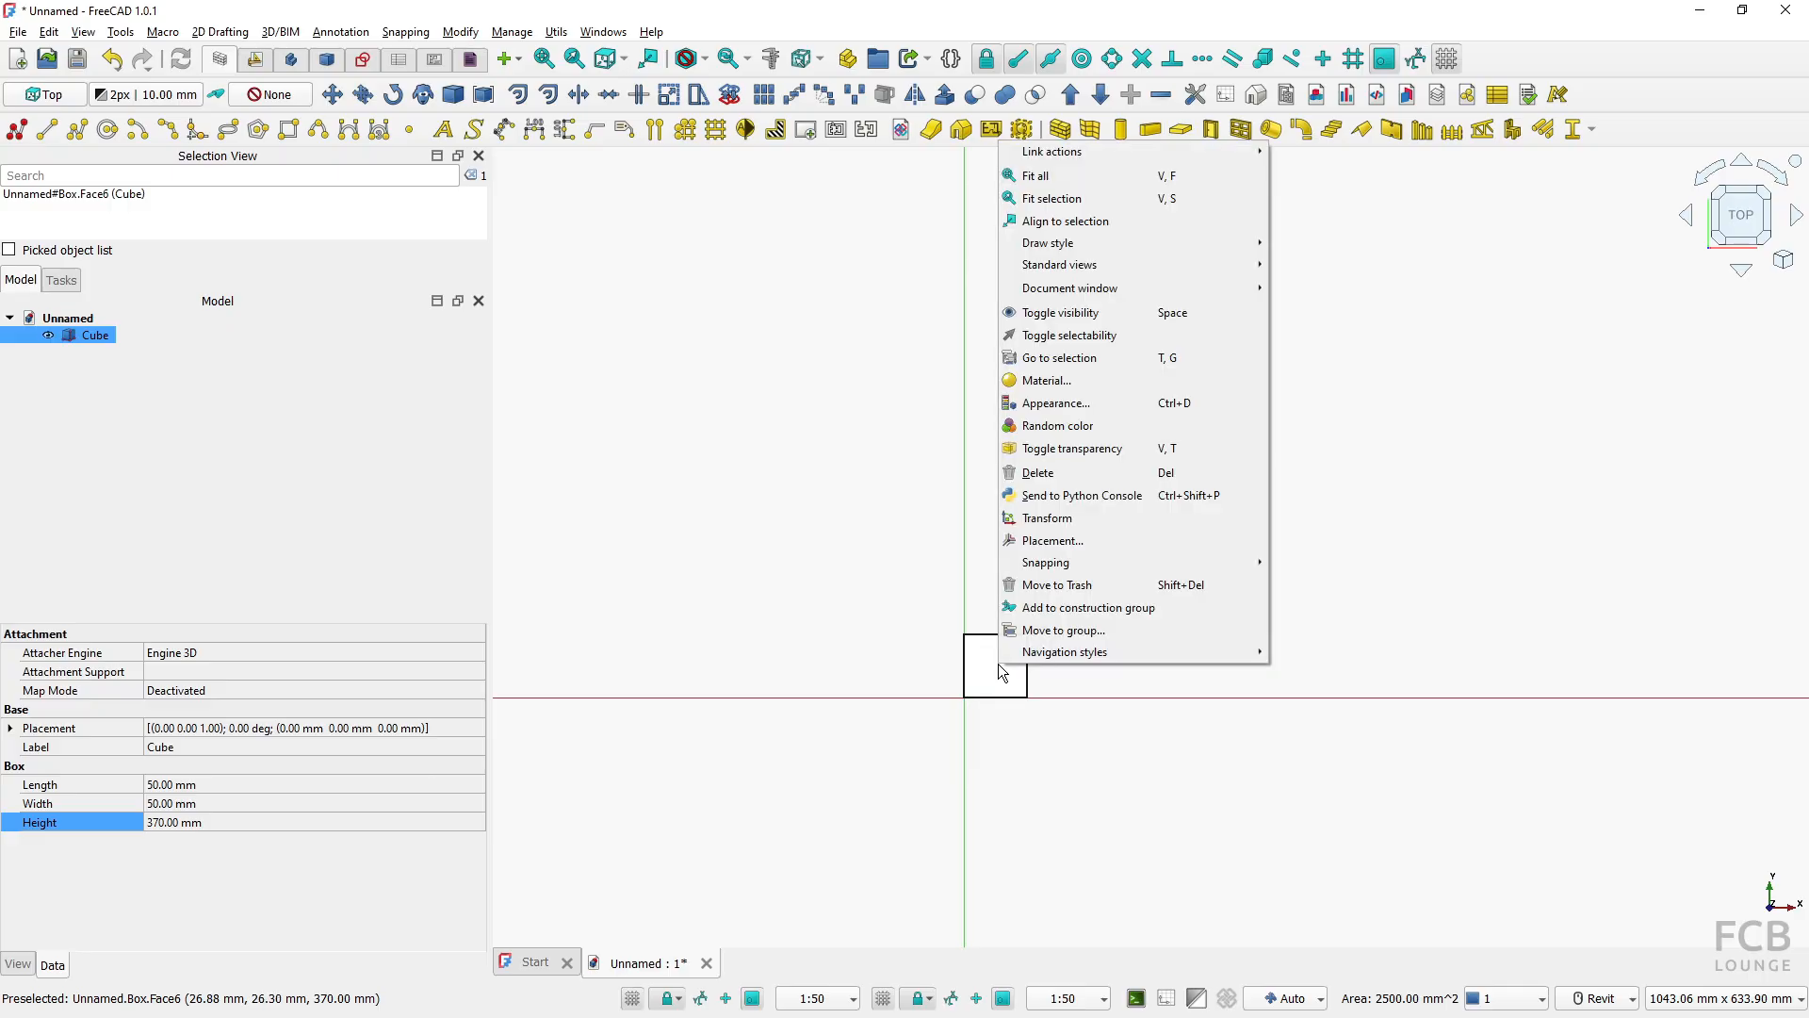
left_click(1059, 540)
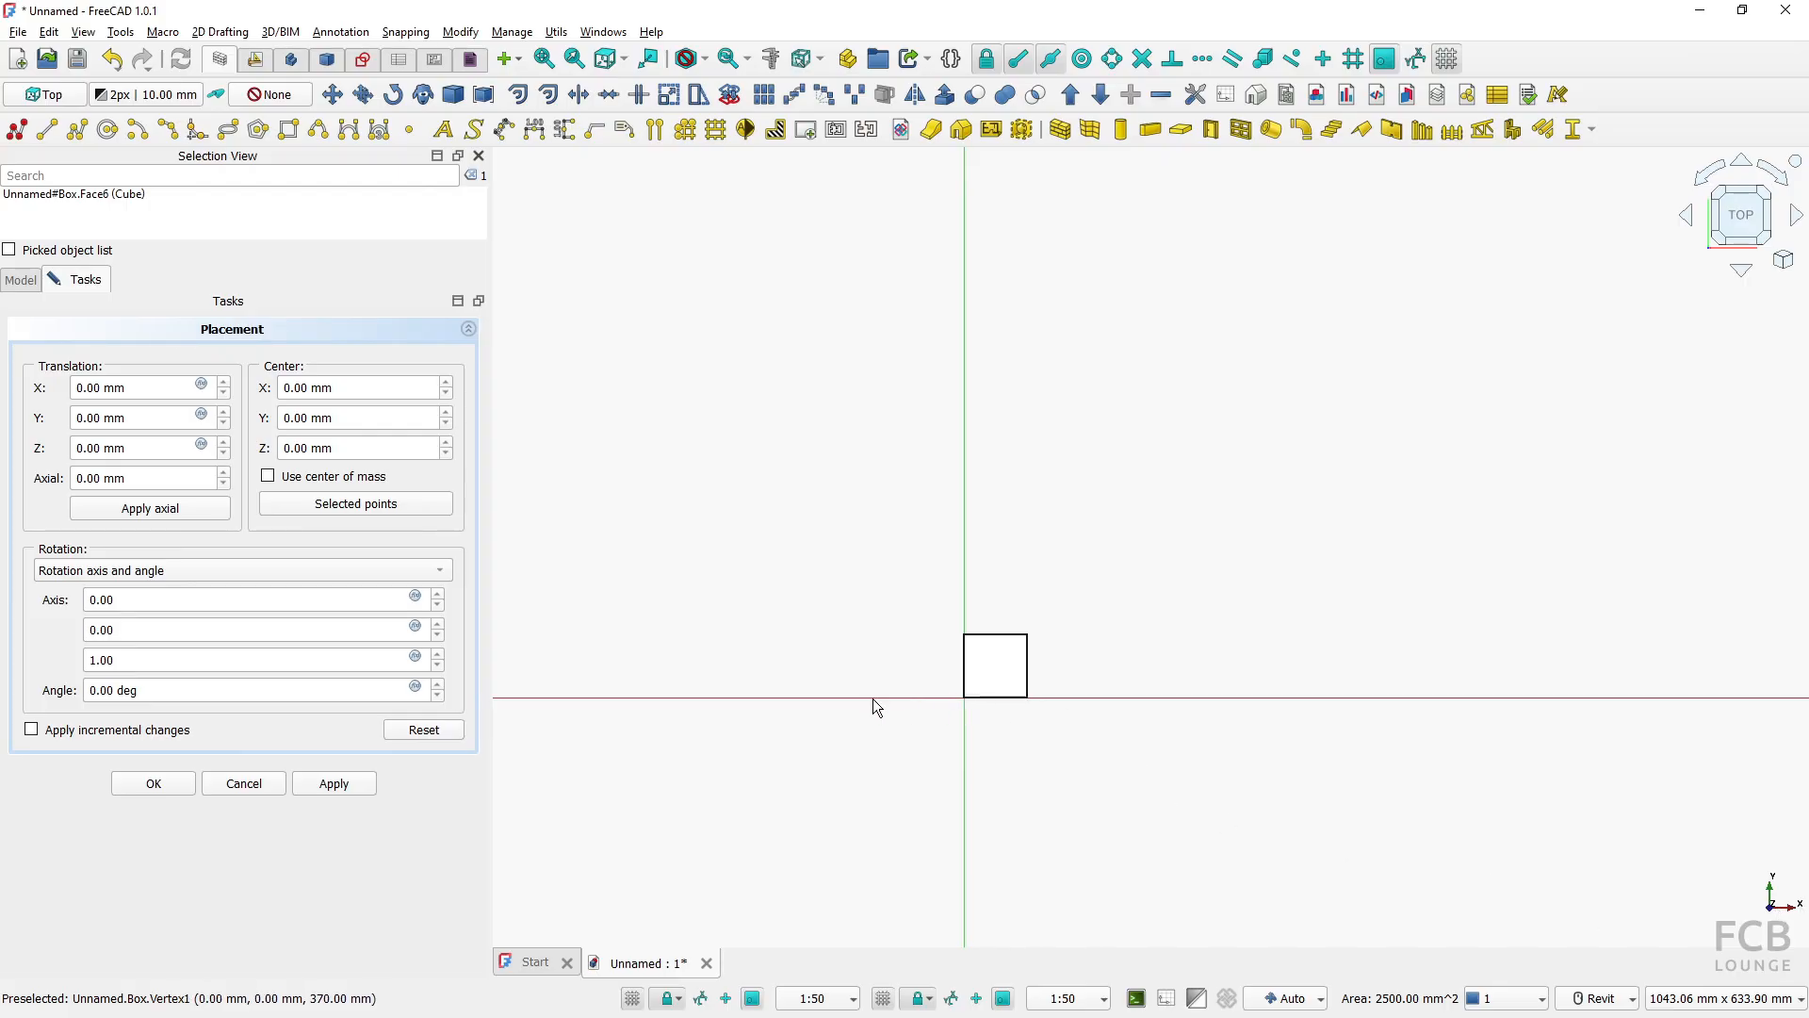
left_click(150, 387)
type("-210")
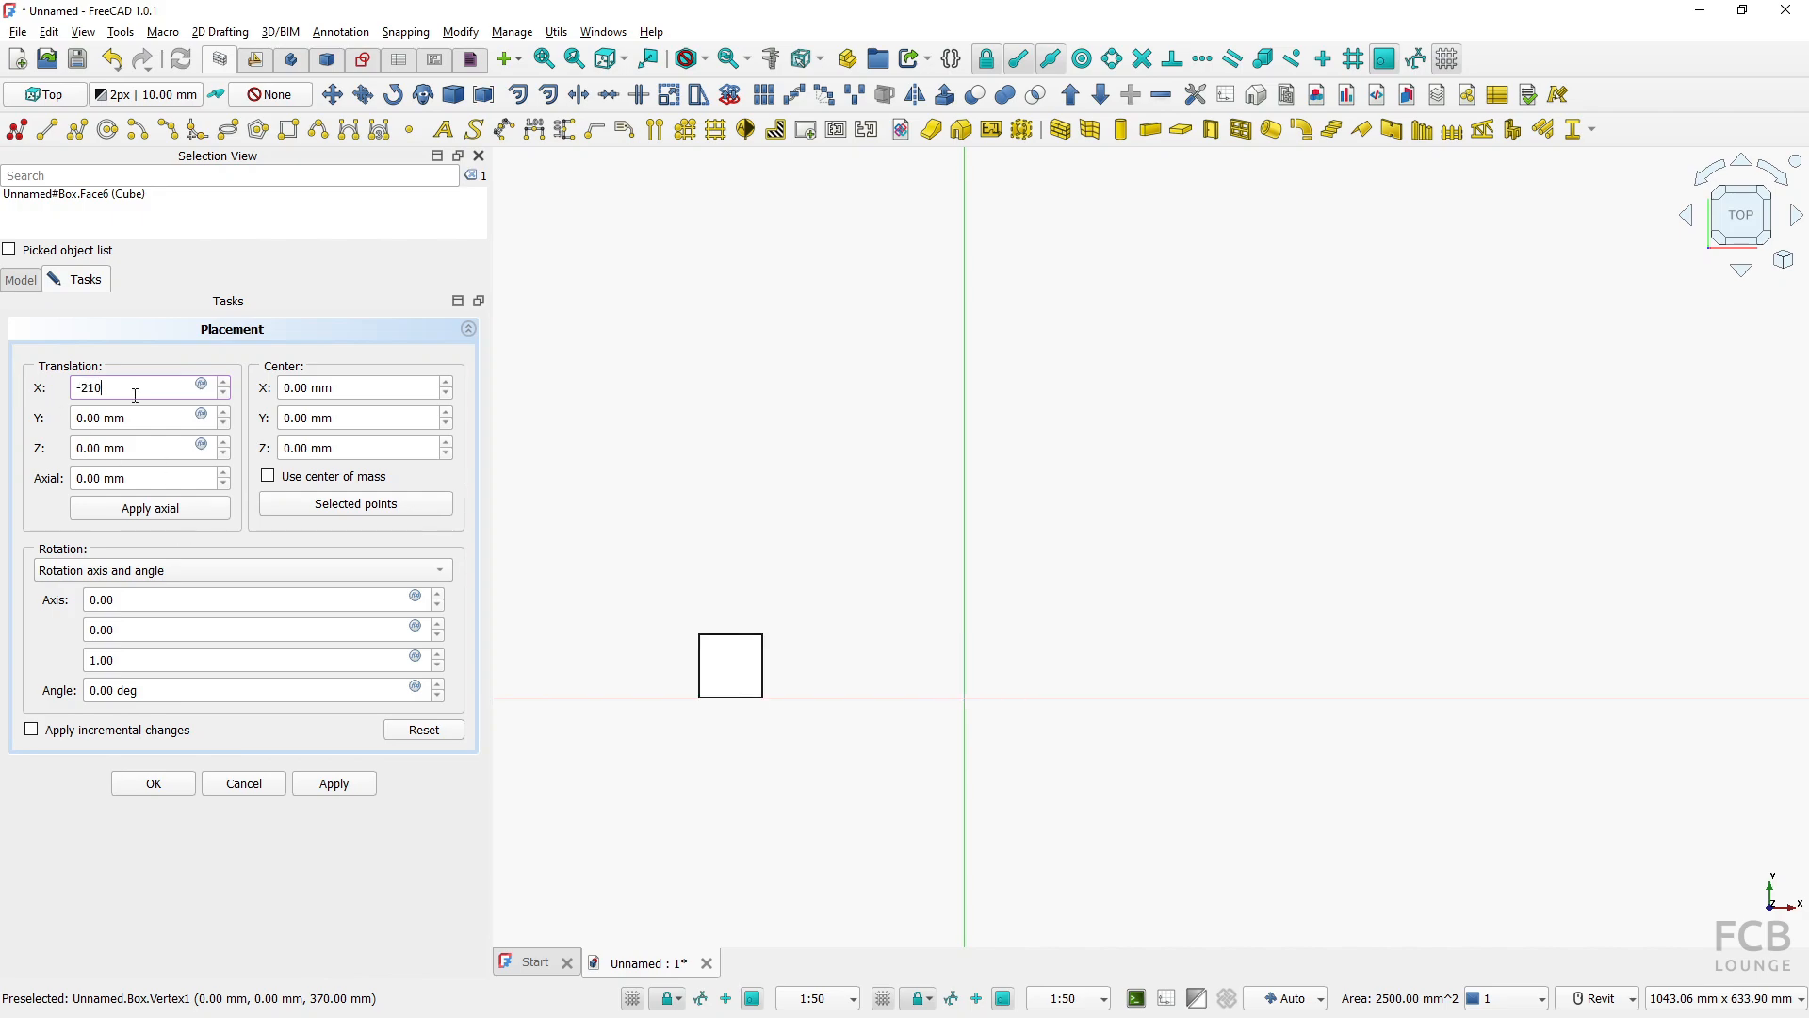
left_click(153, 783)
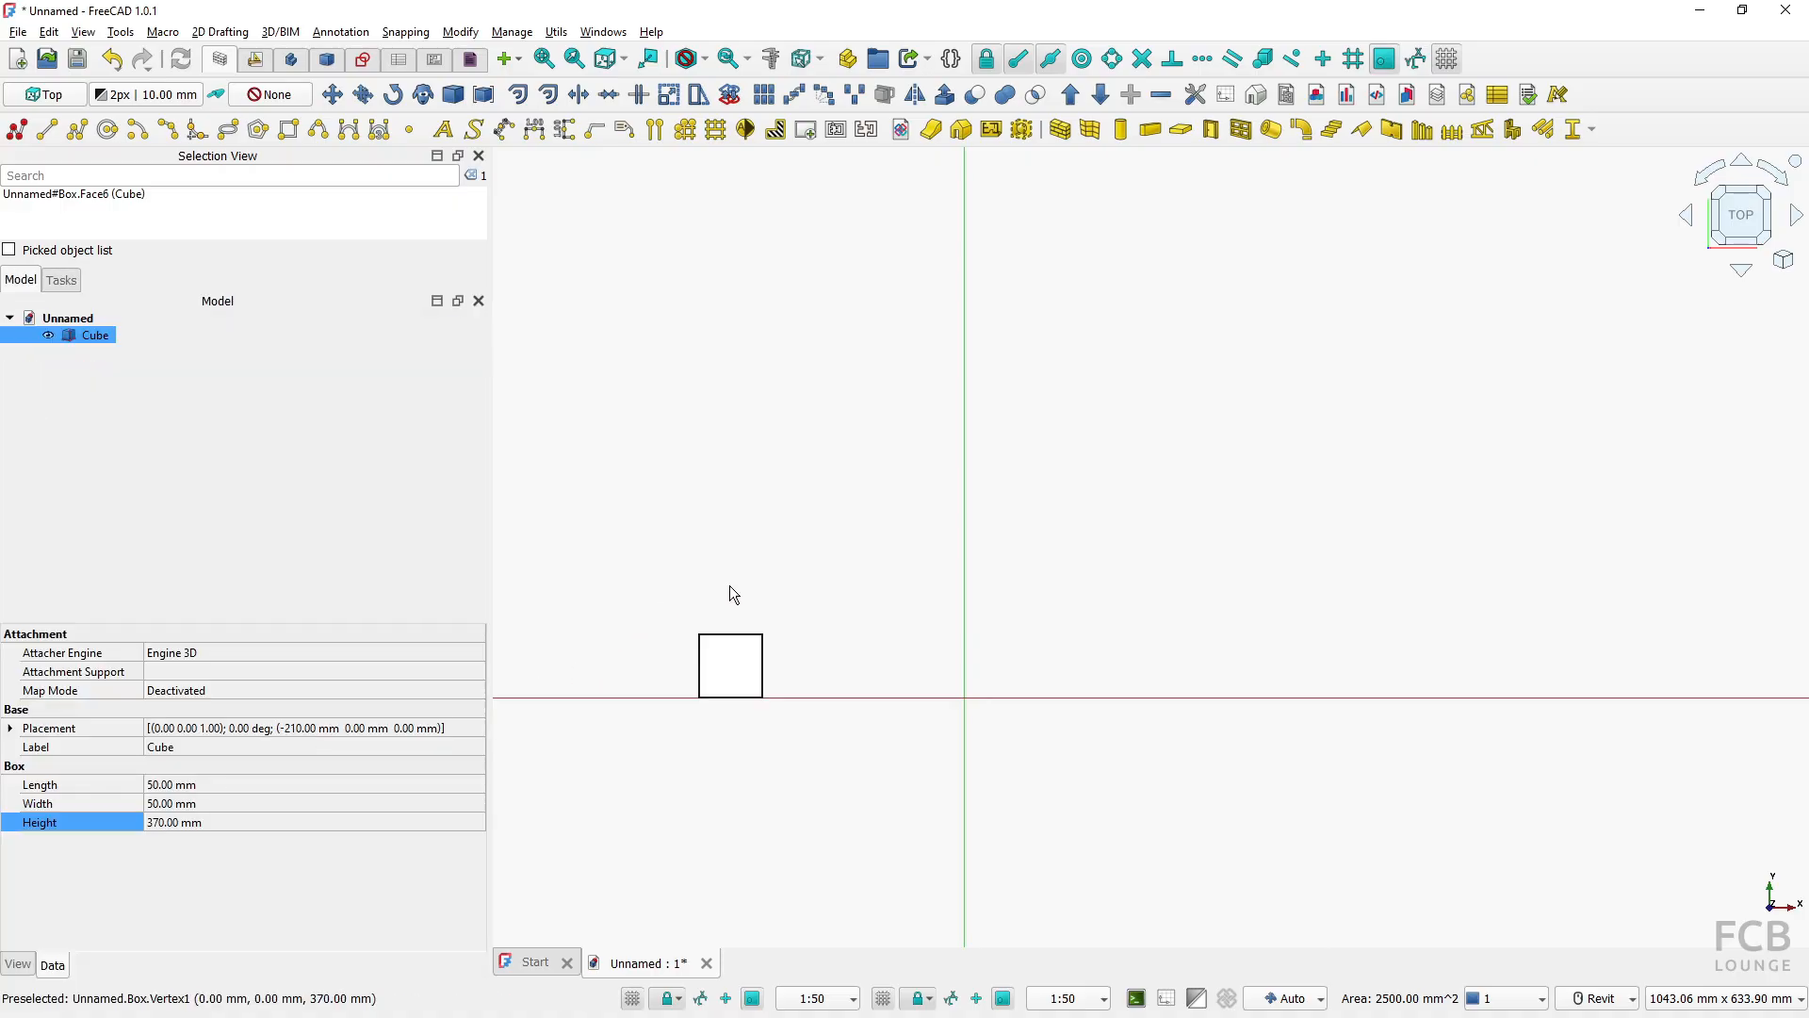
Duplicate the leg cube in the Part workbench and check the chair's depth in the plan view of simple_chair_tutorial.pdf
left_click(326, 60)
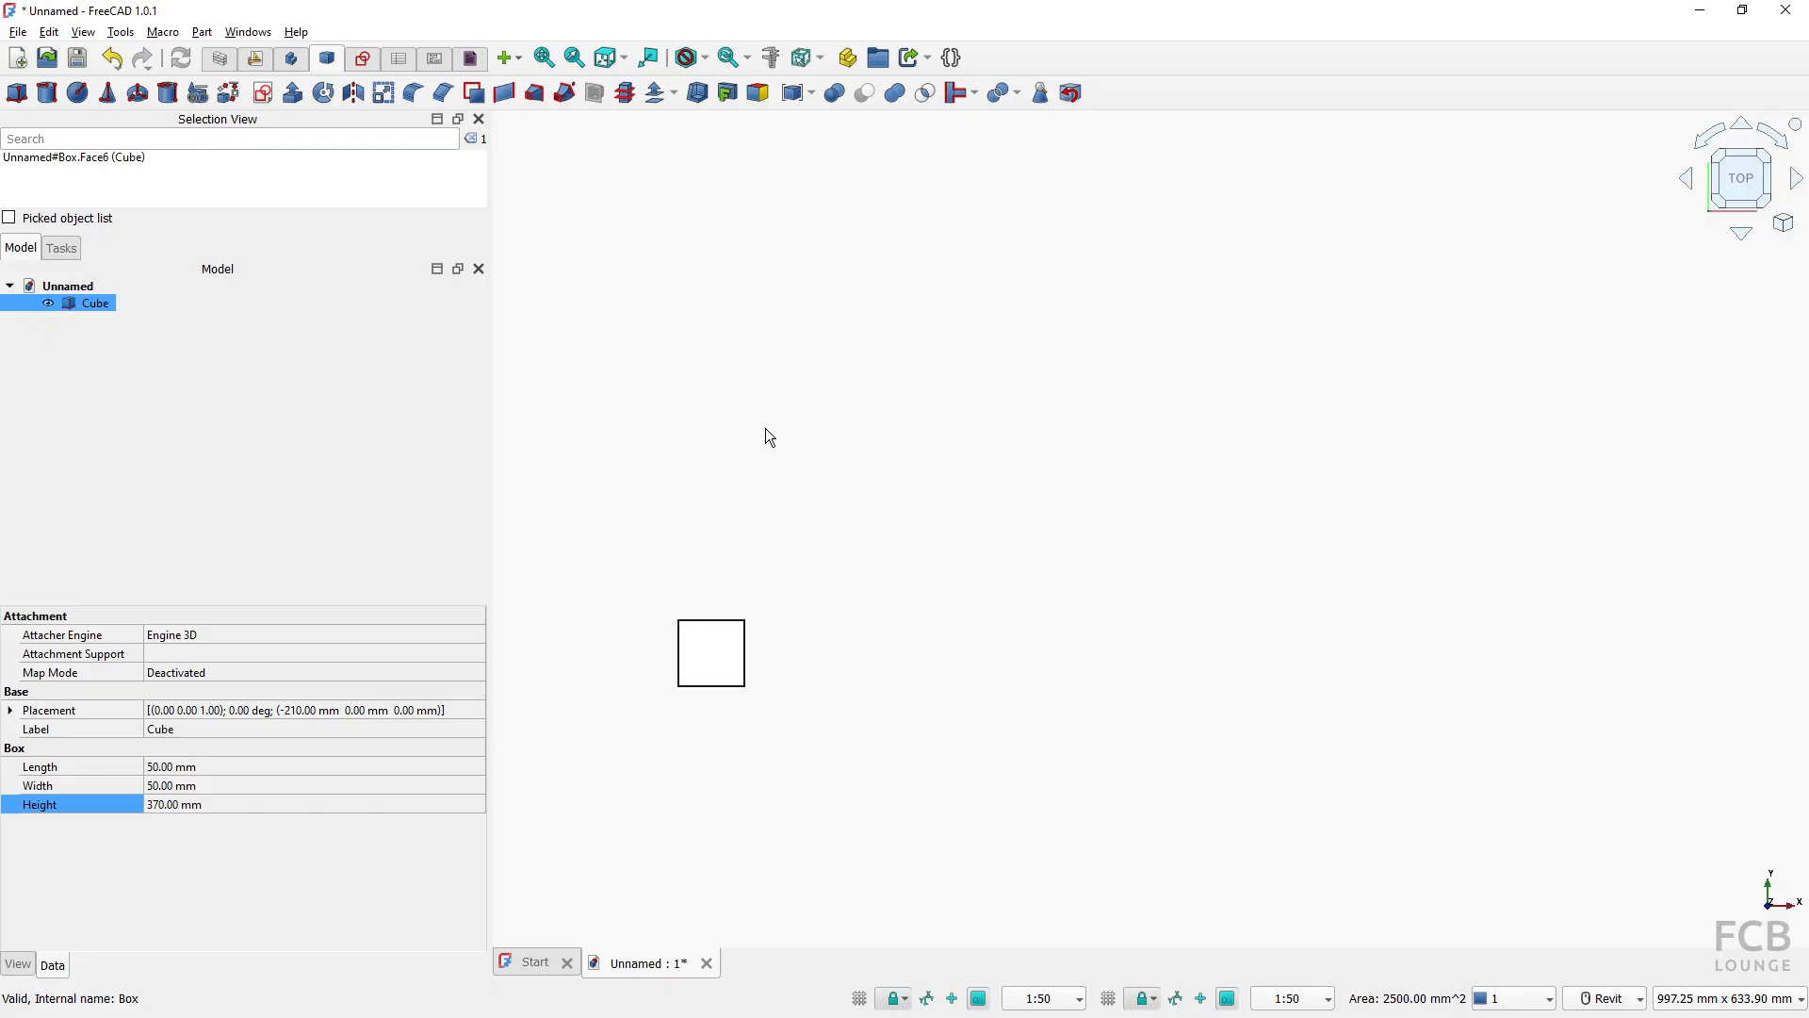
key("ctrl+v")
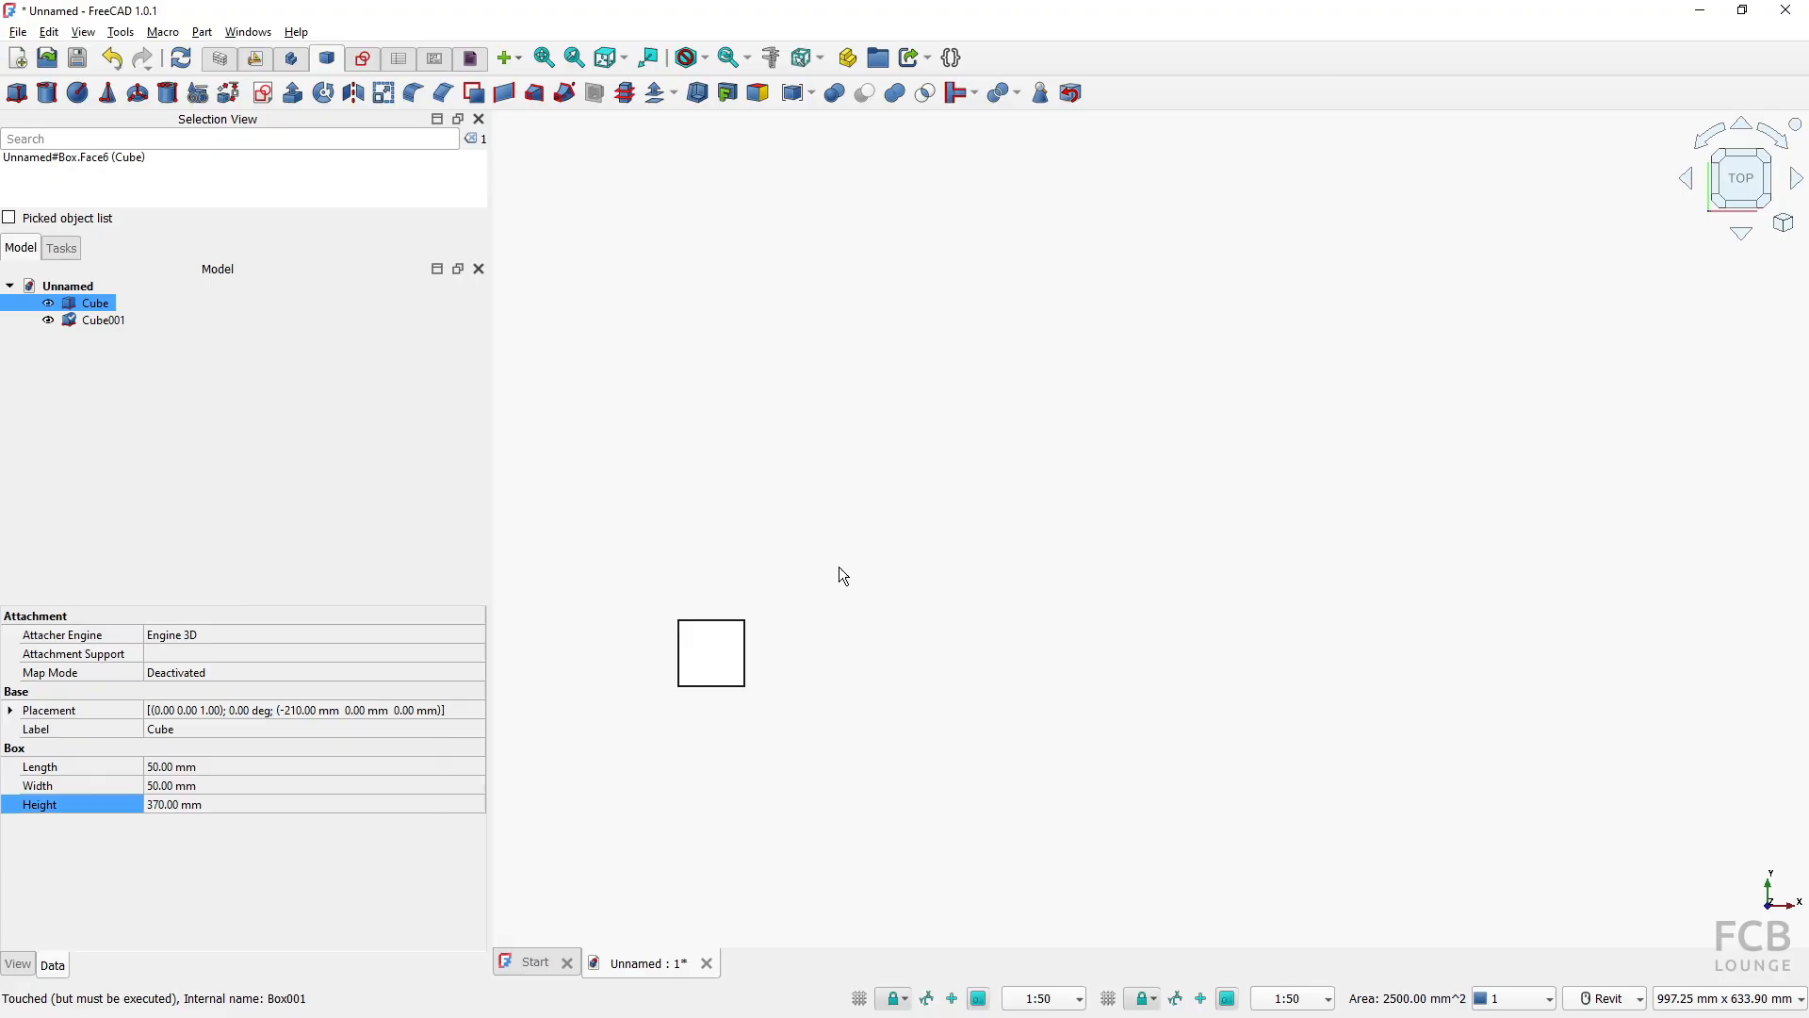
key("alt+Tab")
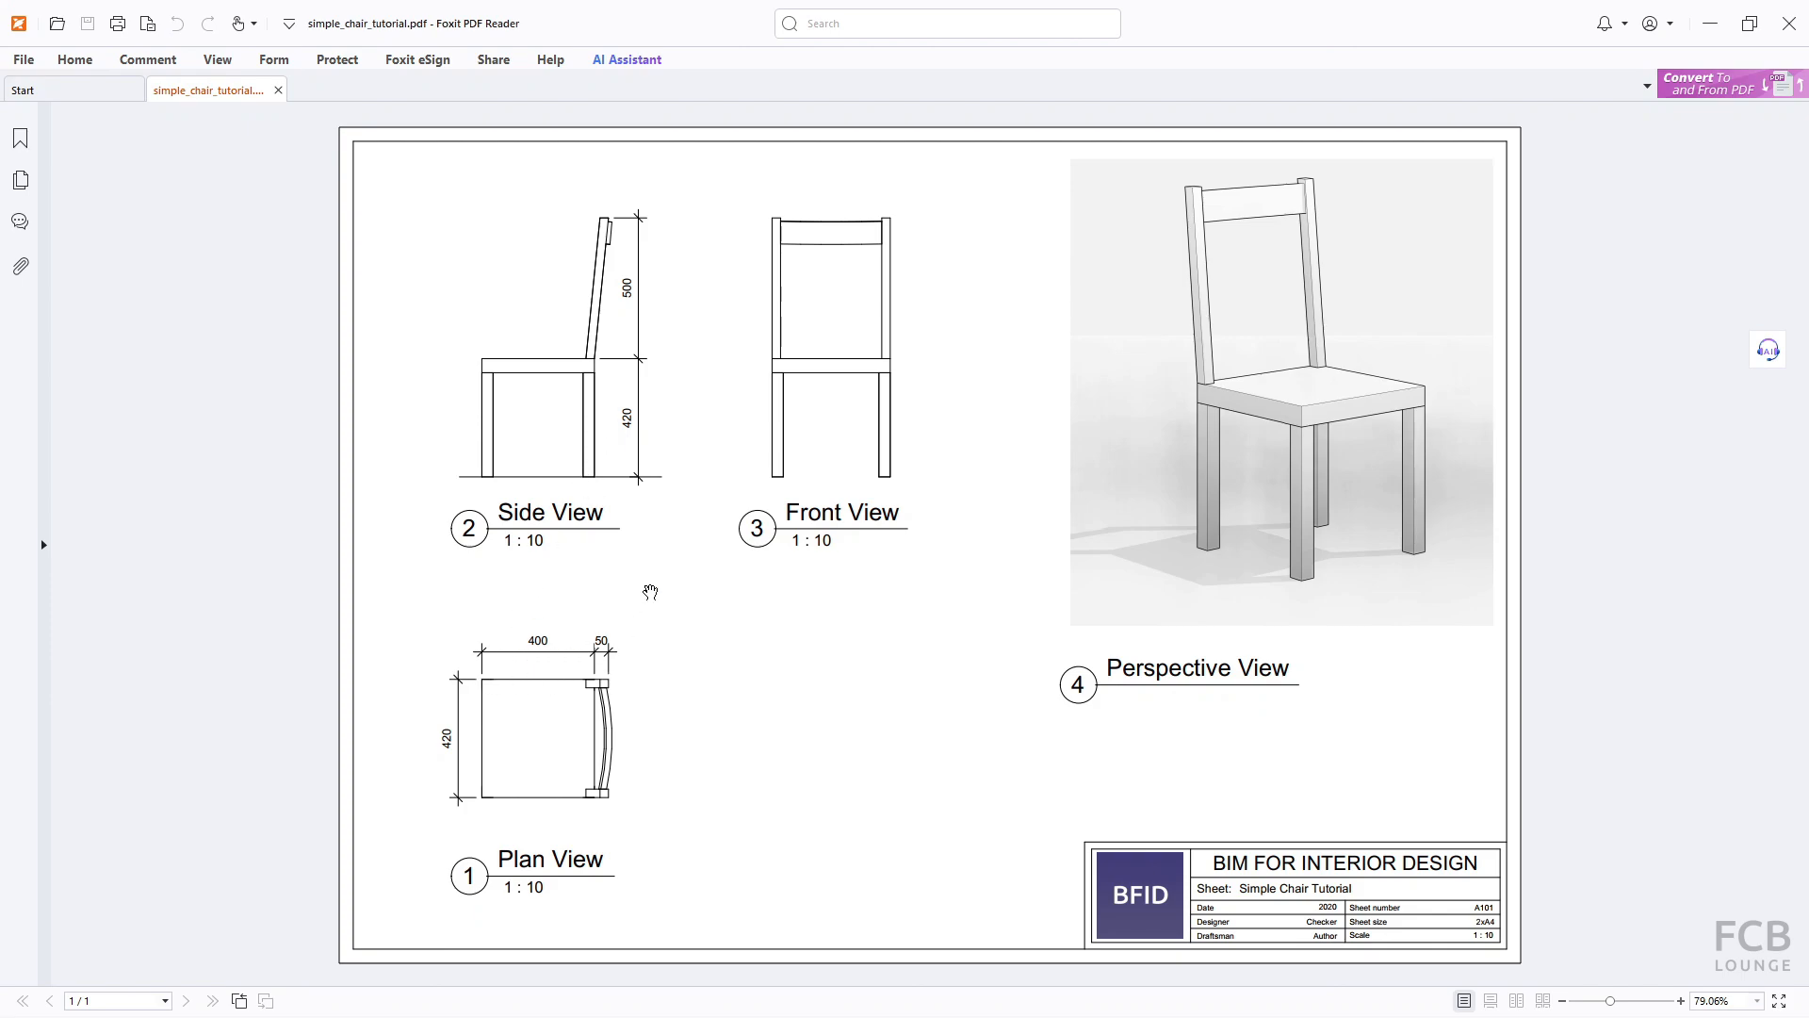
key("alt+Tab")
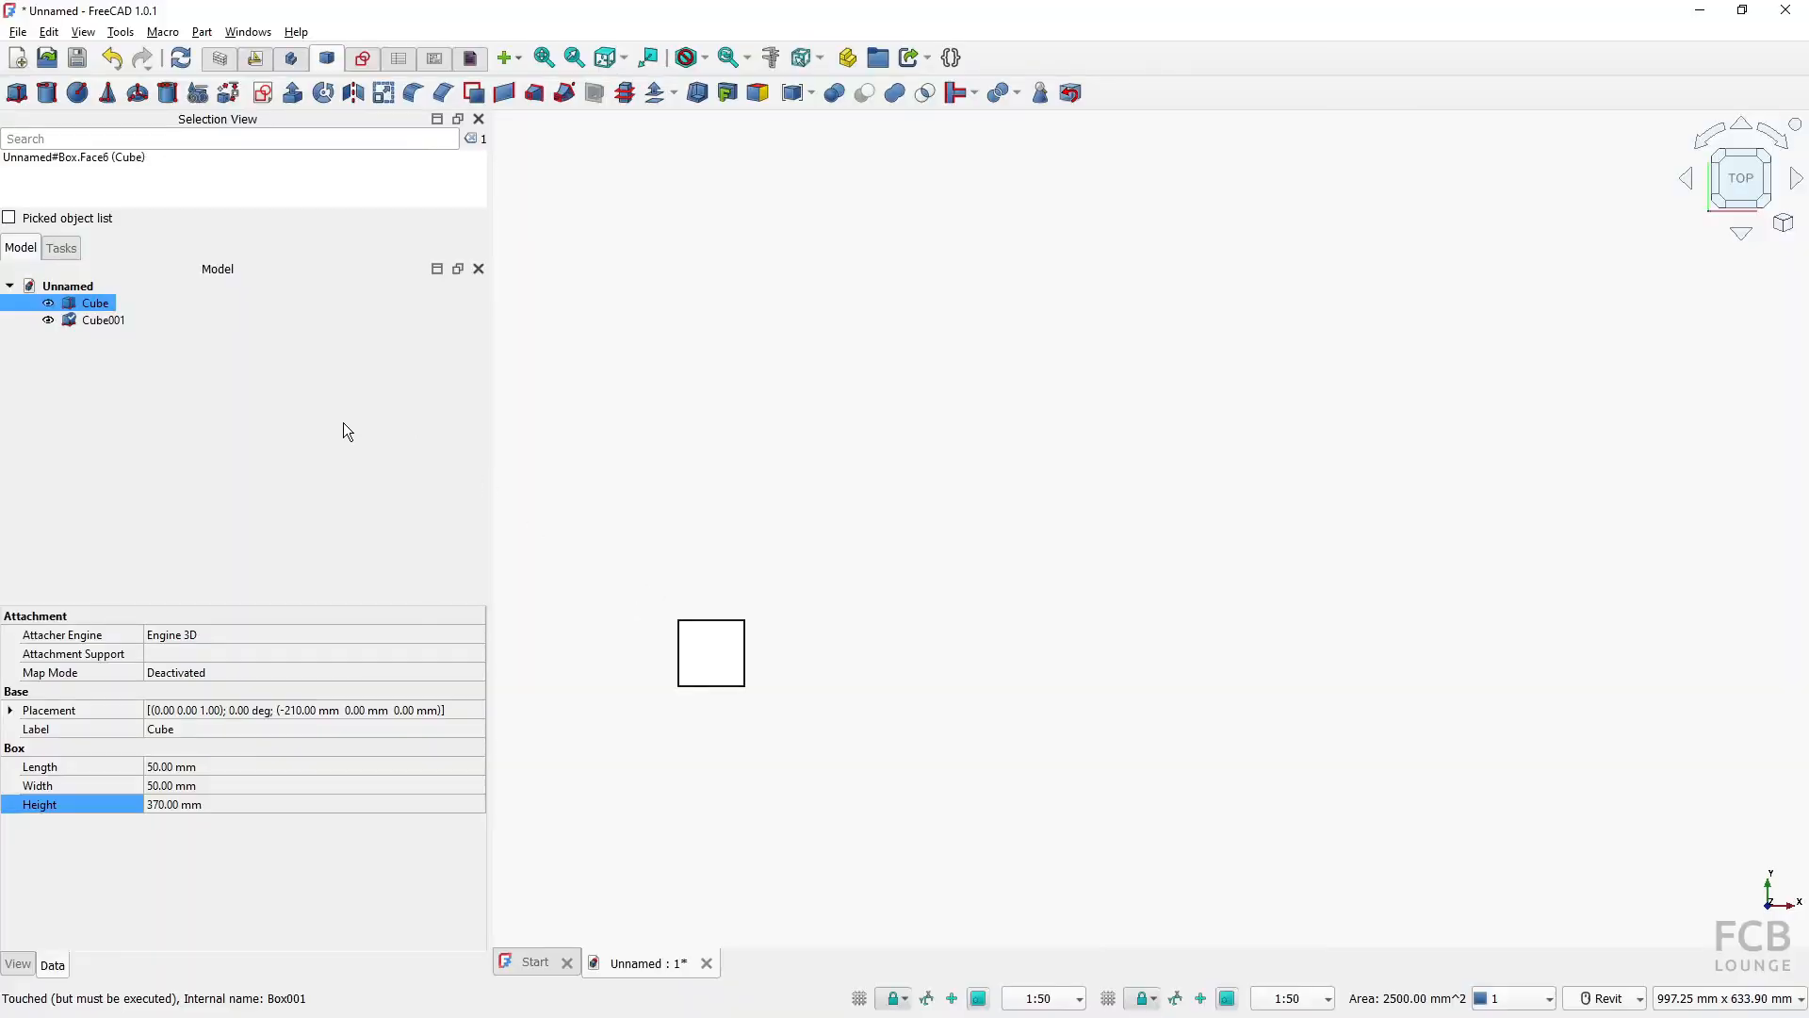
Set the duplicated leg's placement to Y 350 mm, keeping X at -210 mm
left_click(105, 325)
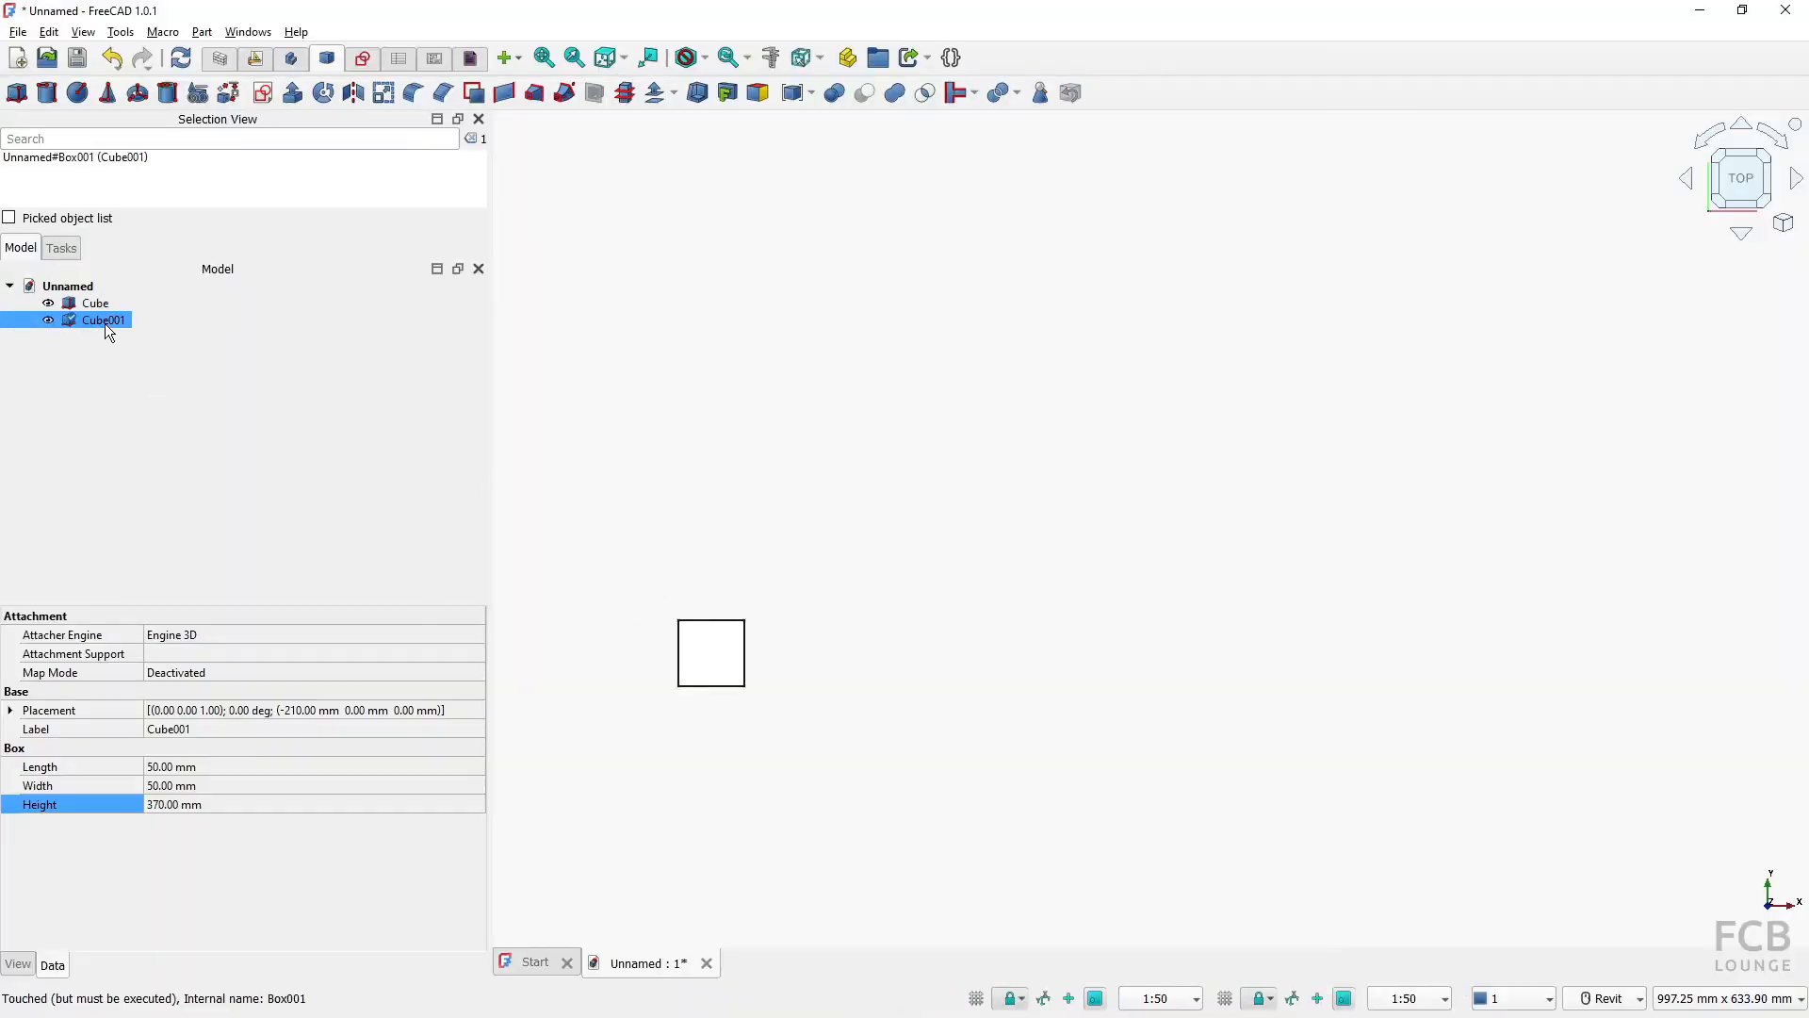
right_click(105, 324)
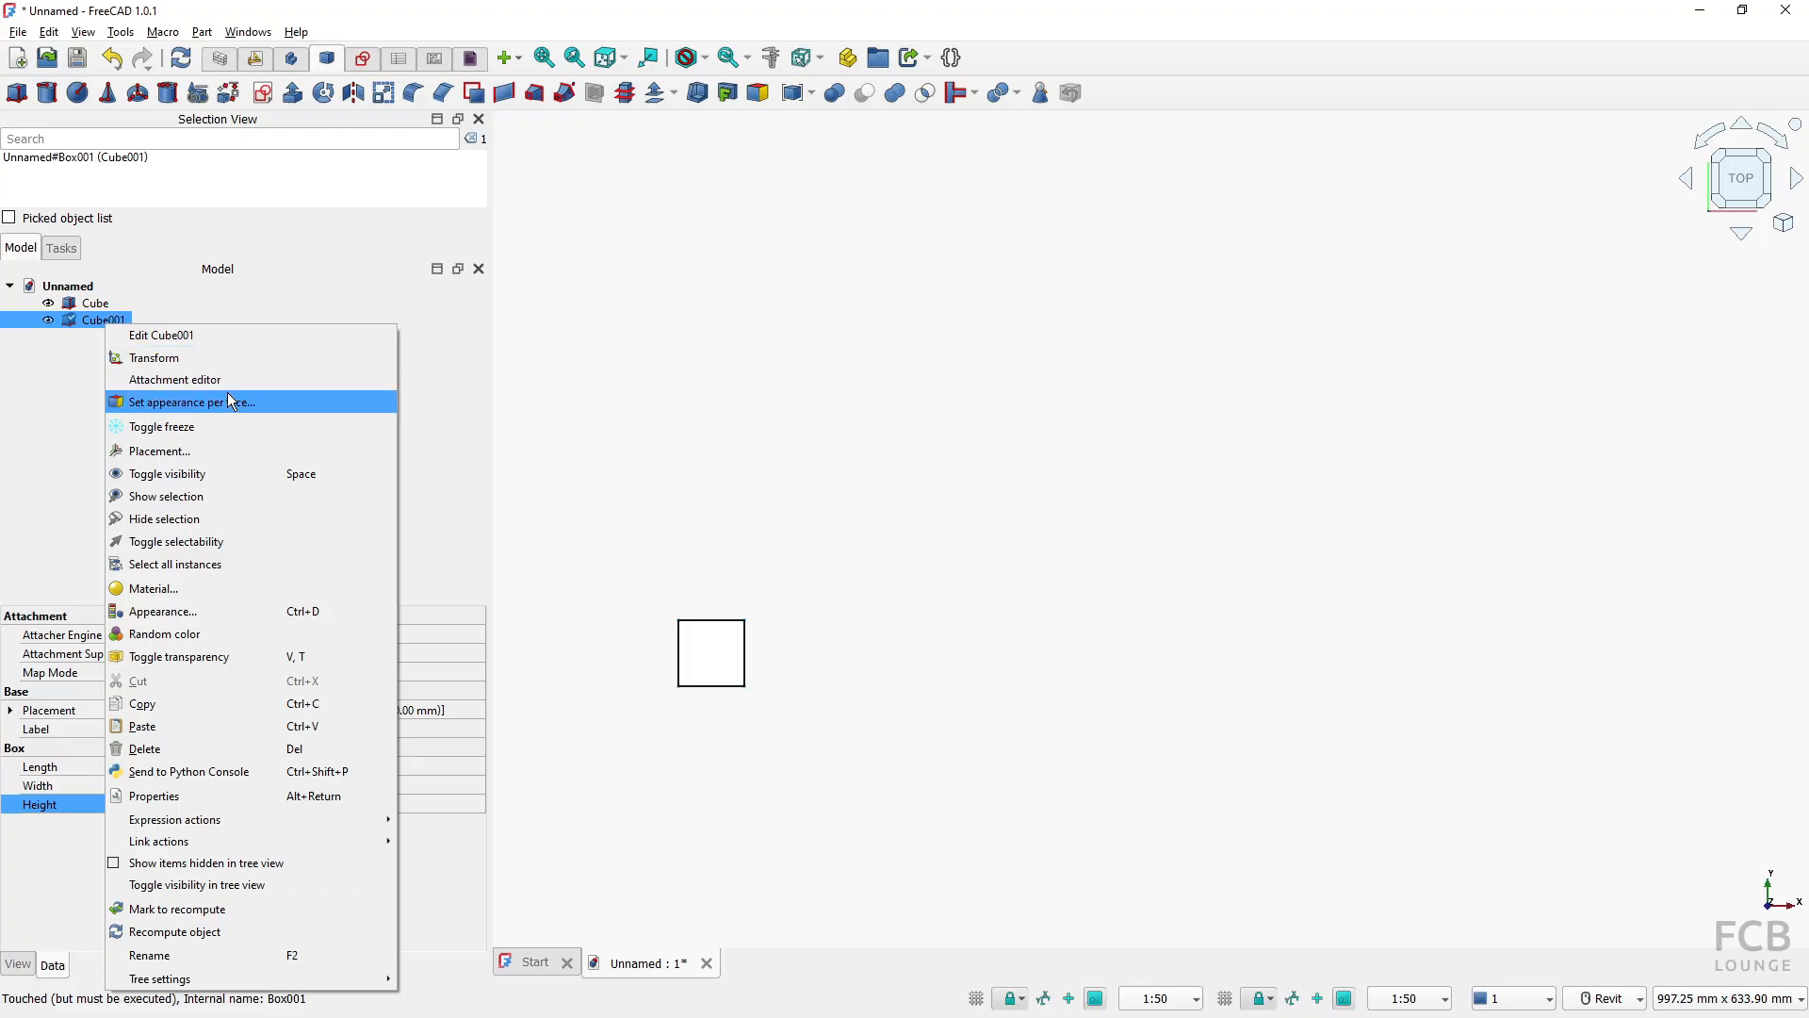
left_click(175, 453)
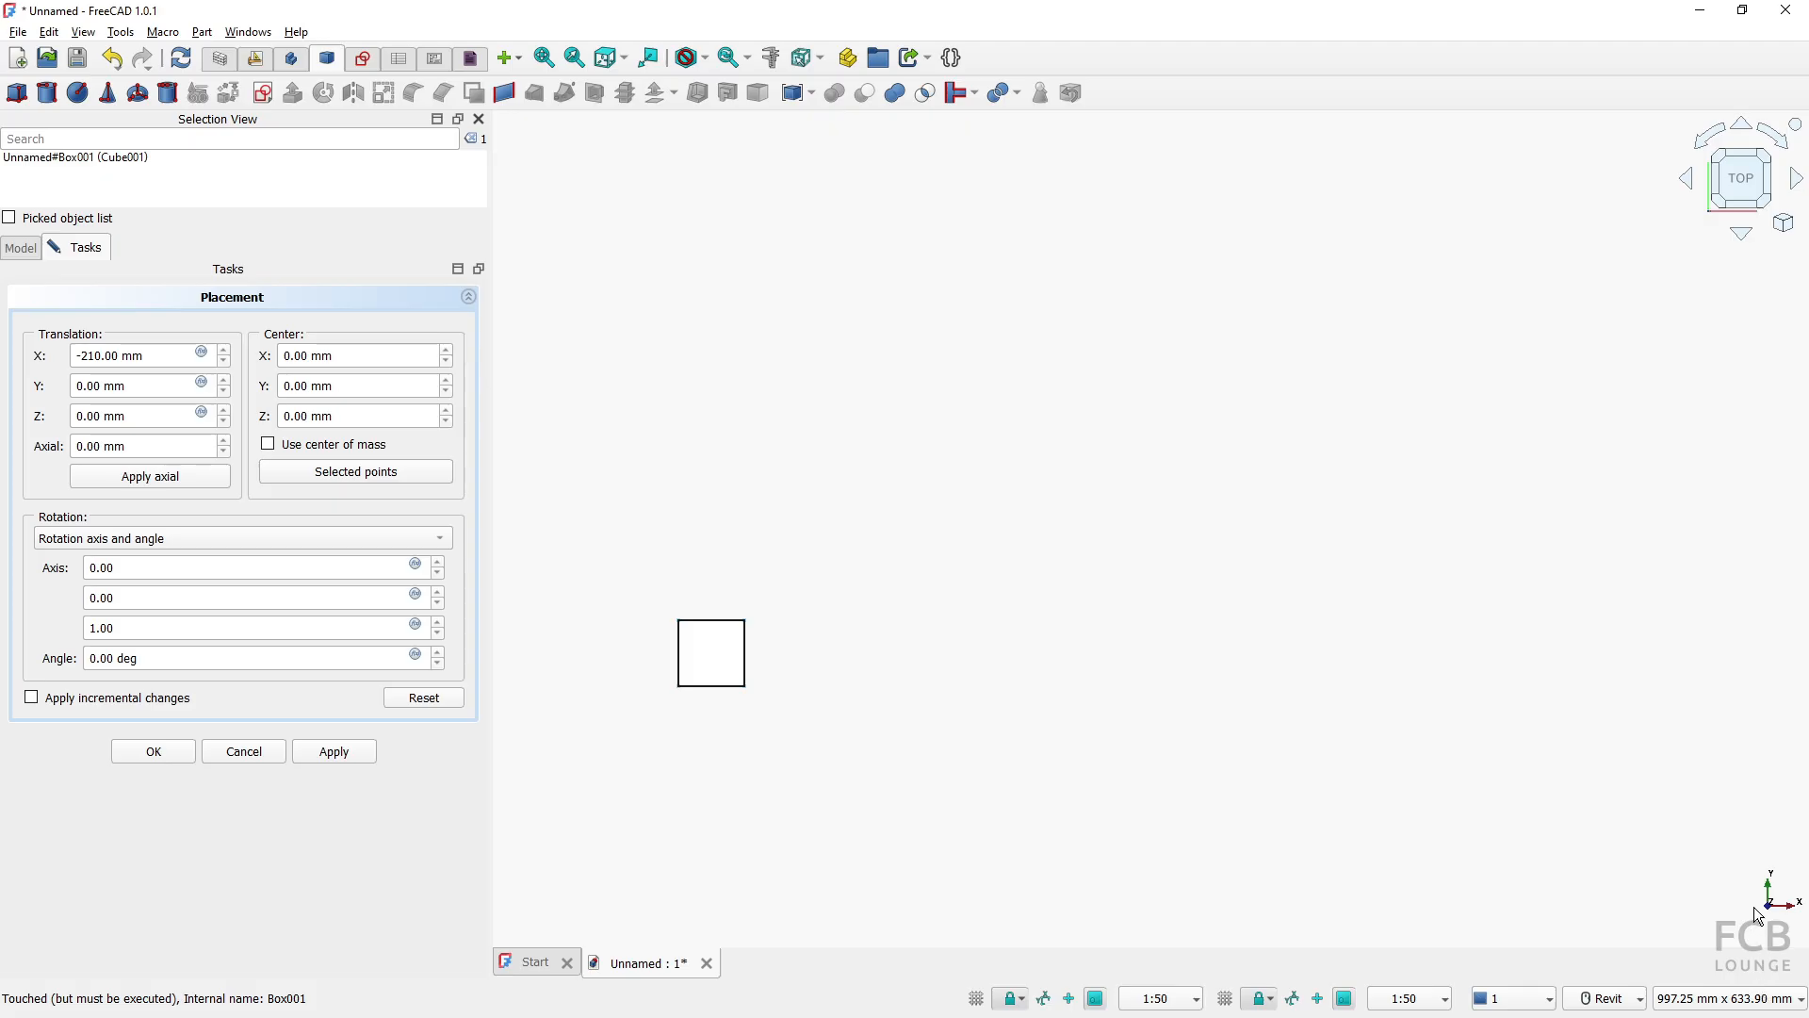
left_click(160, 383)
type("350")
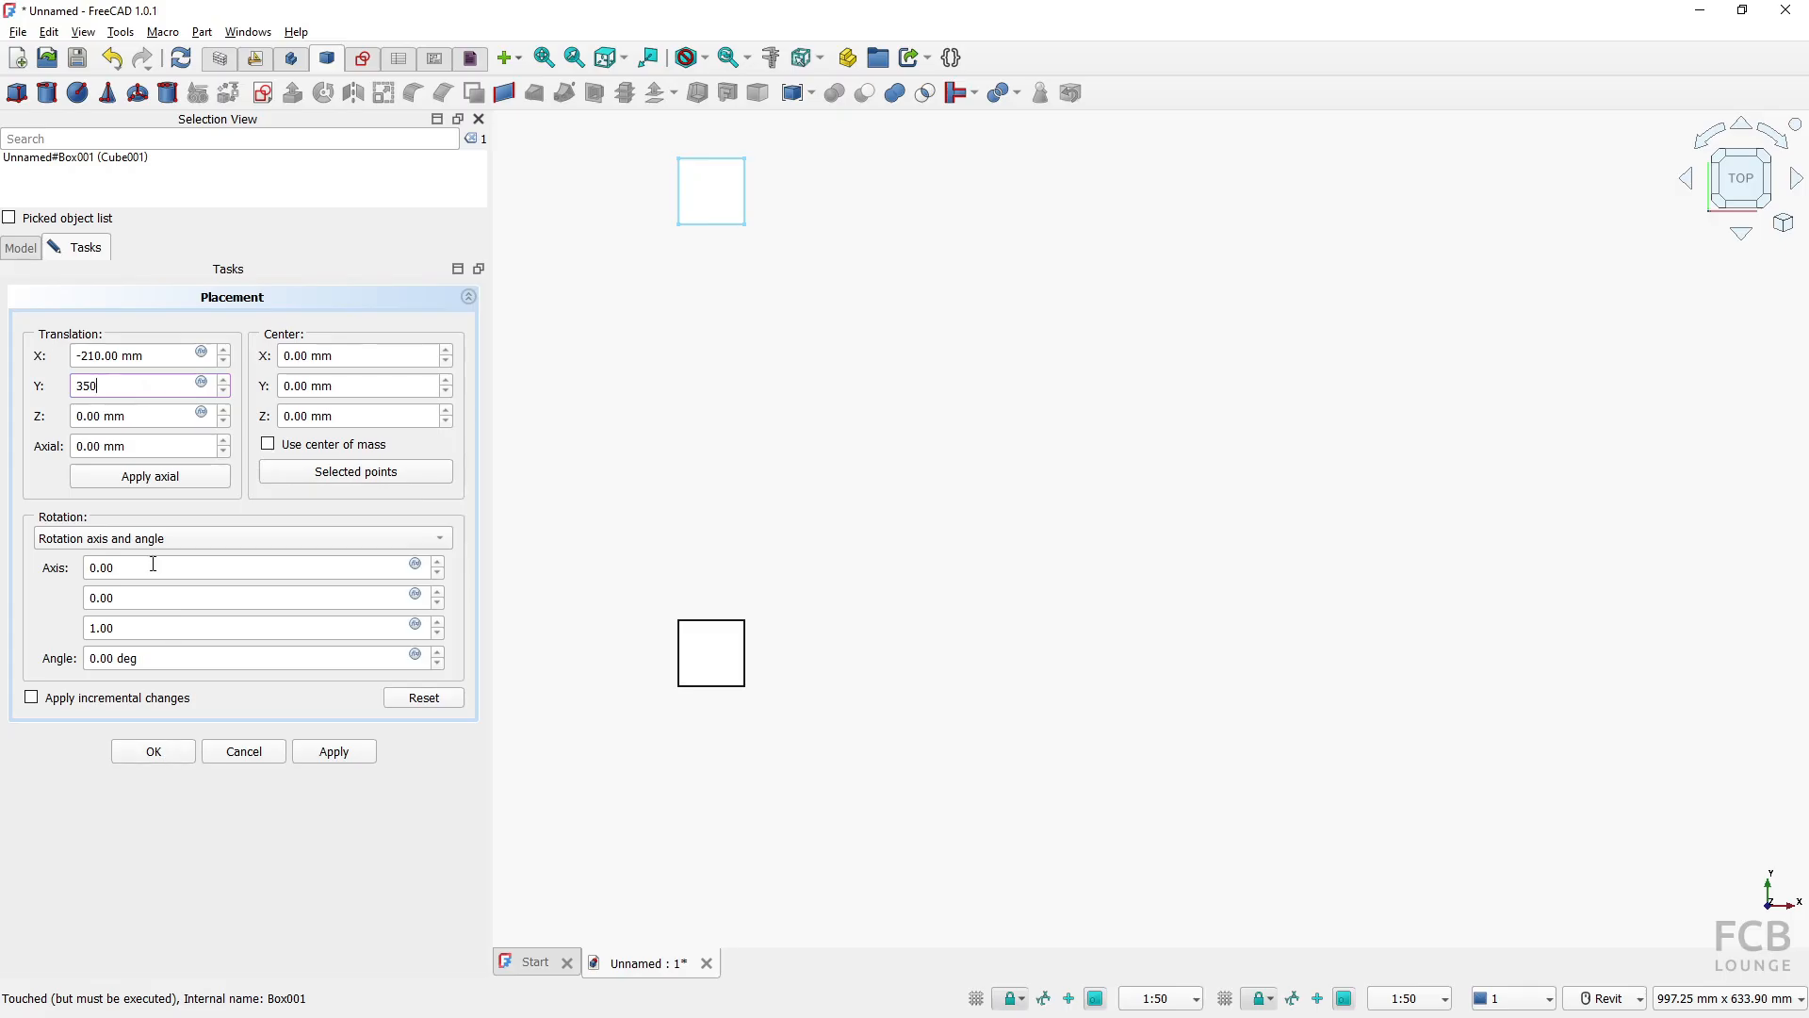
left_click(129, 757)
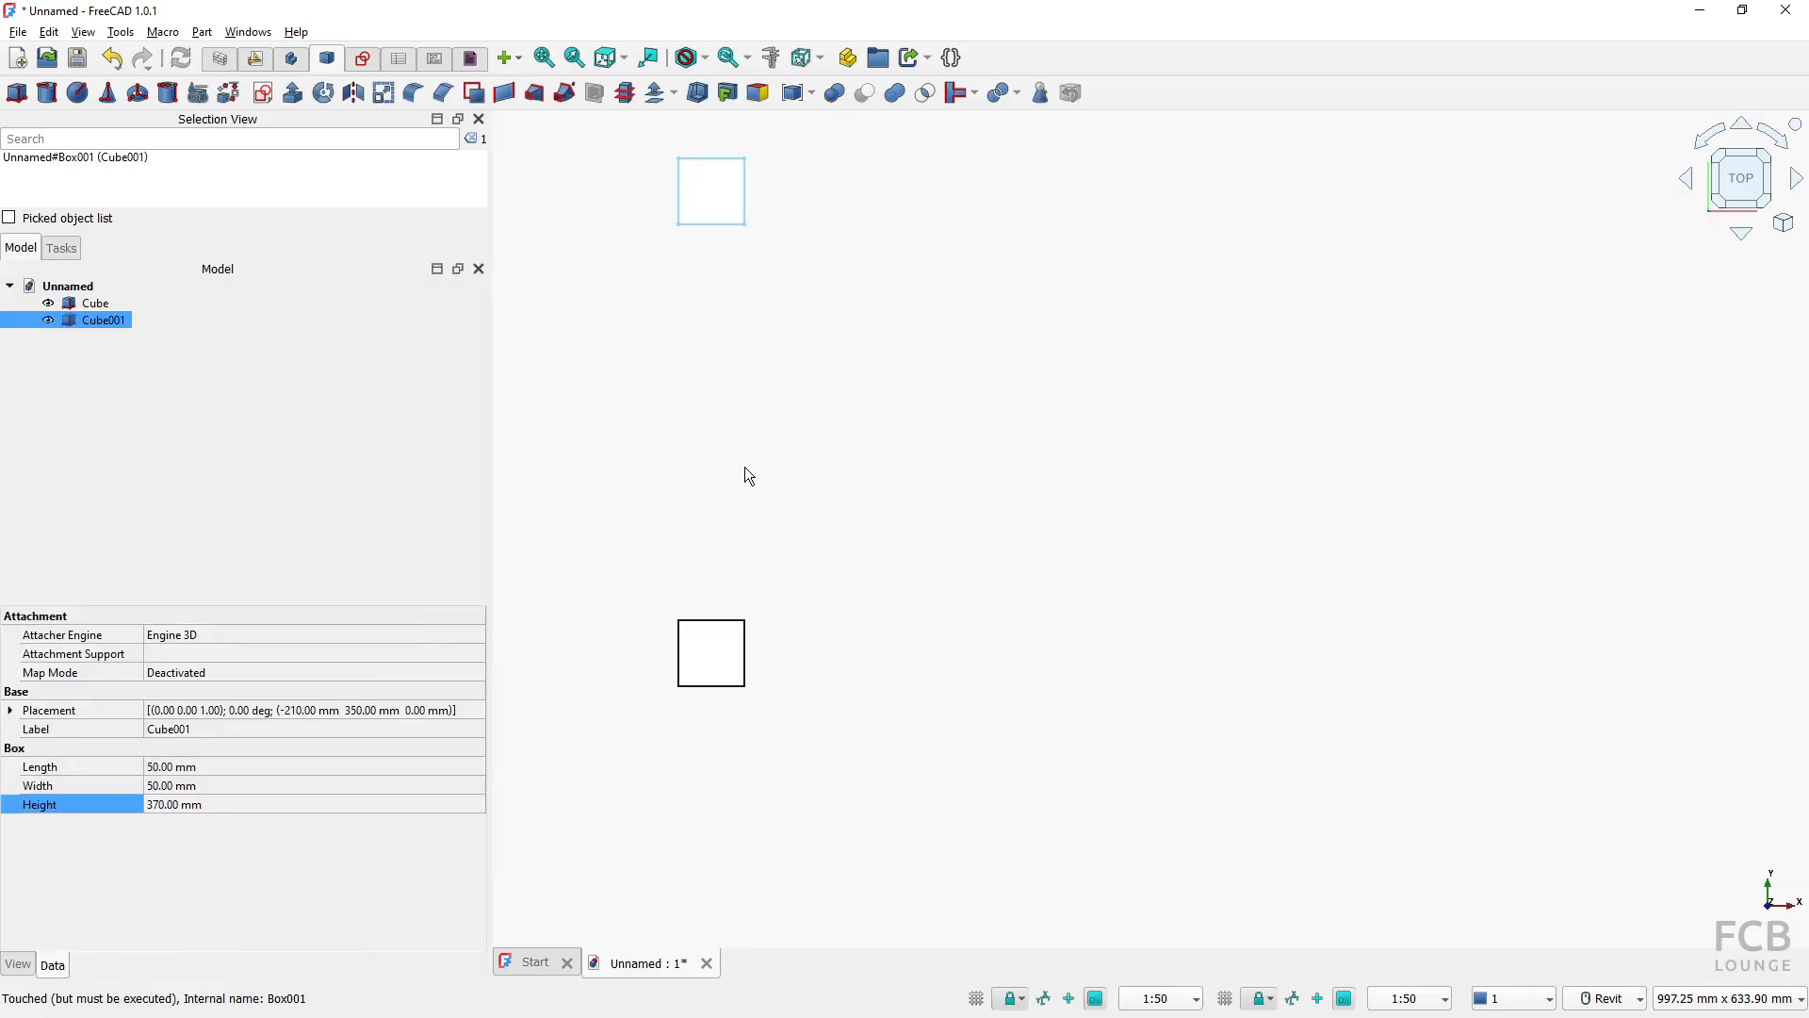
key("0")
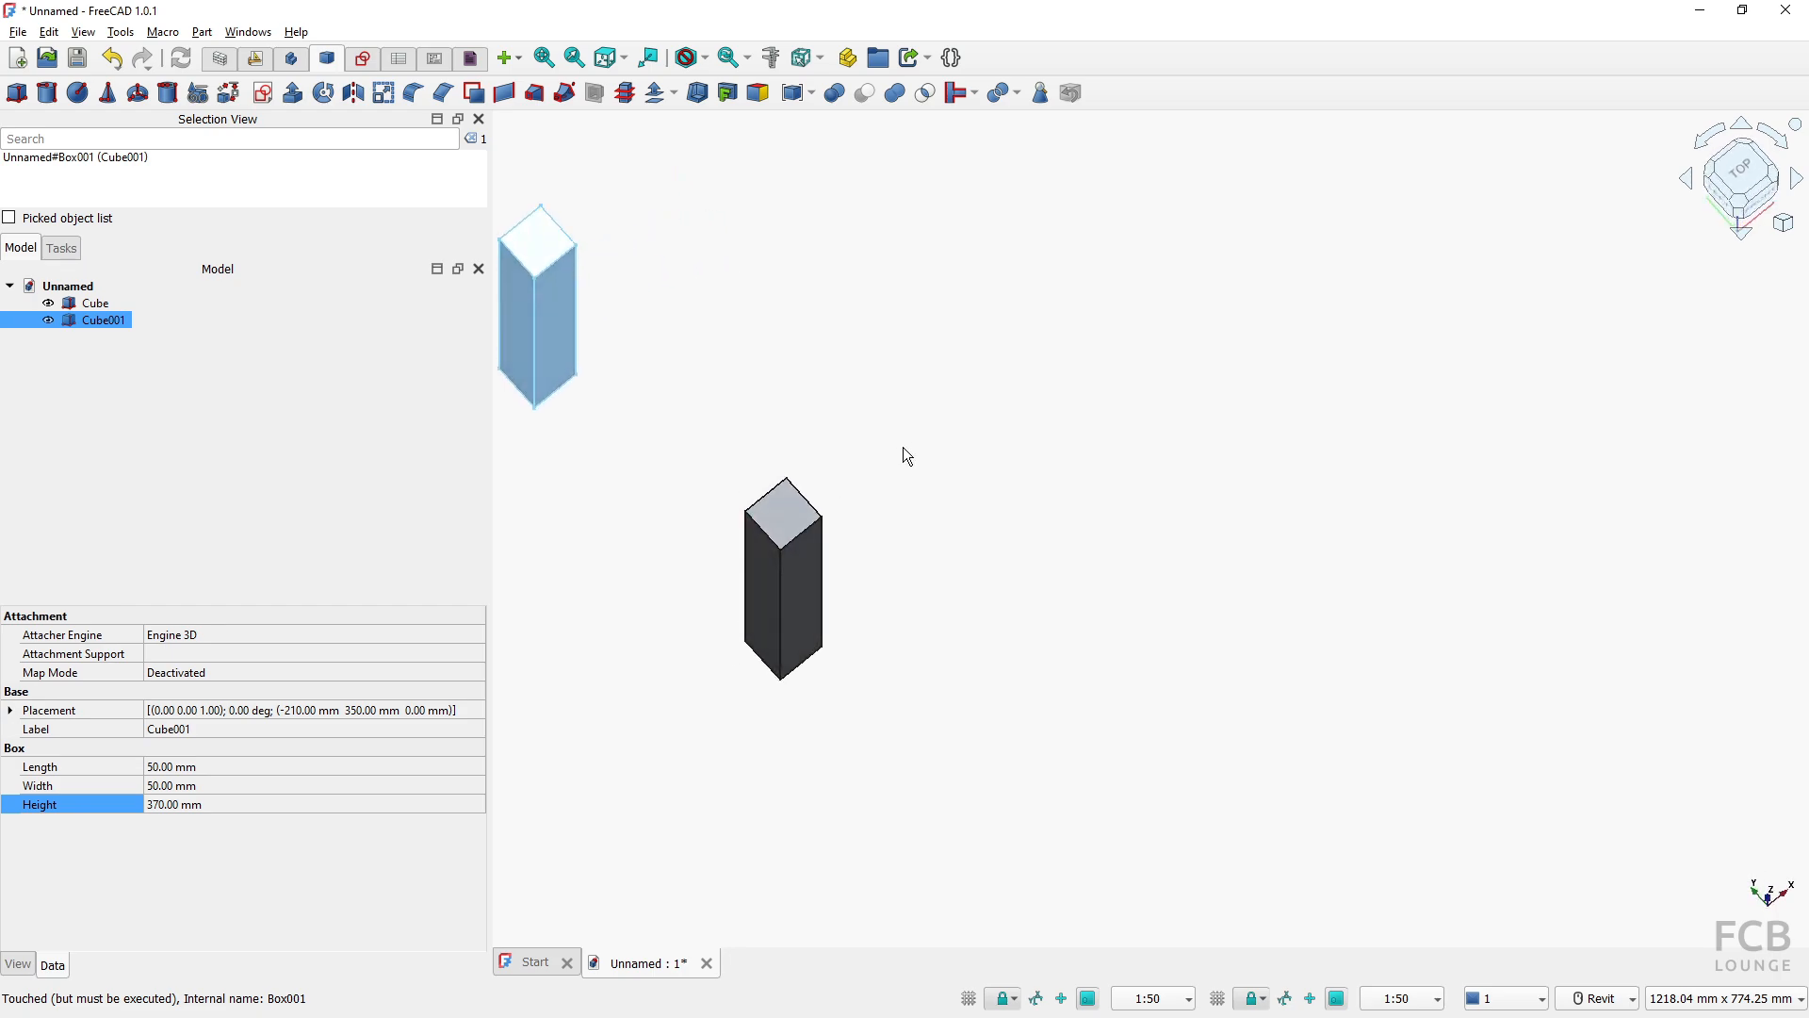
scroll(835, 524, "down", 3)
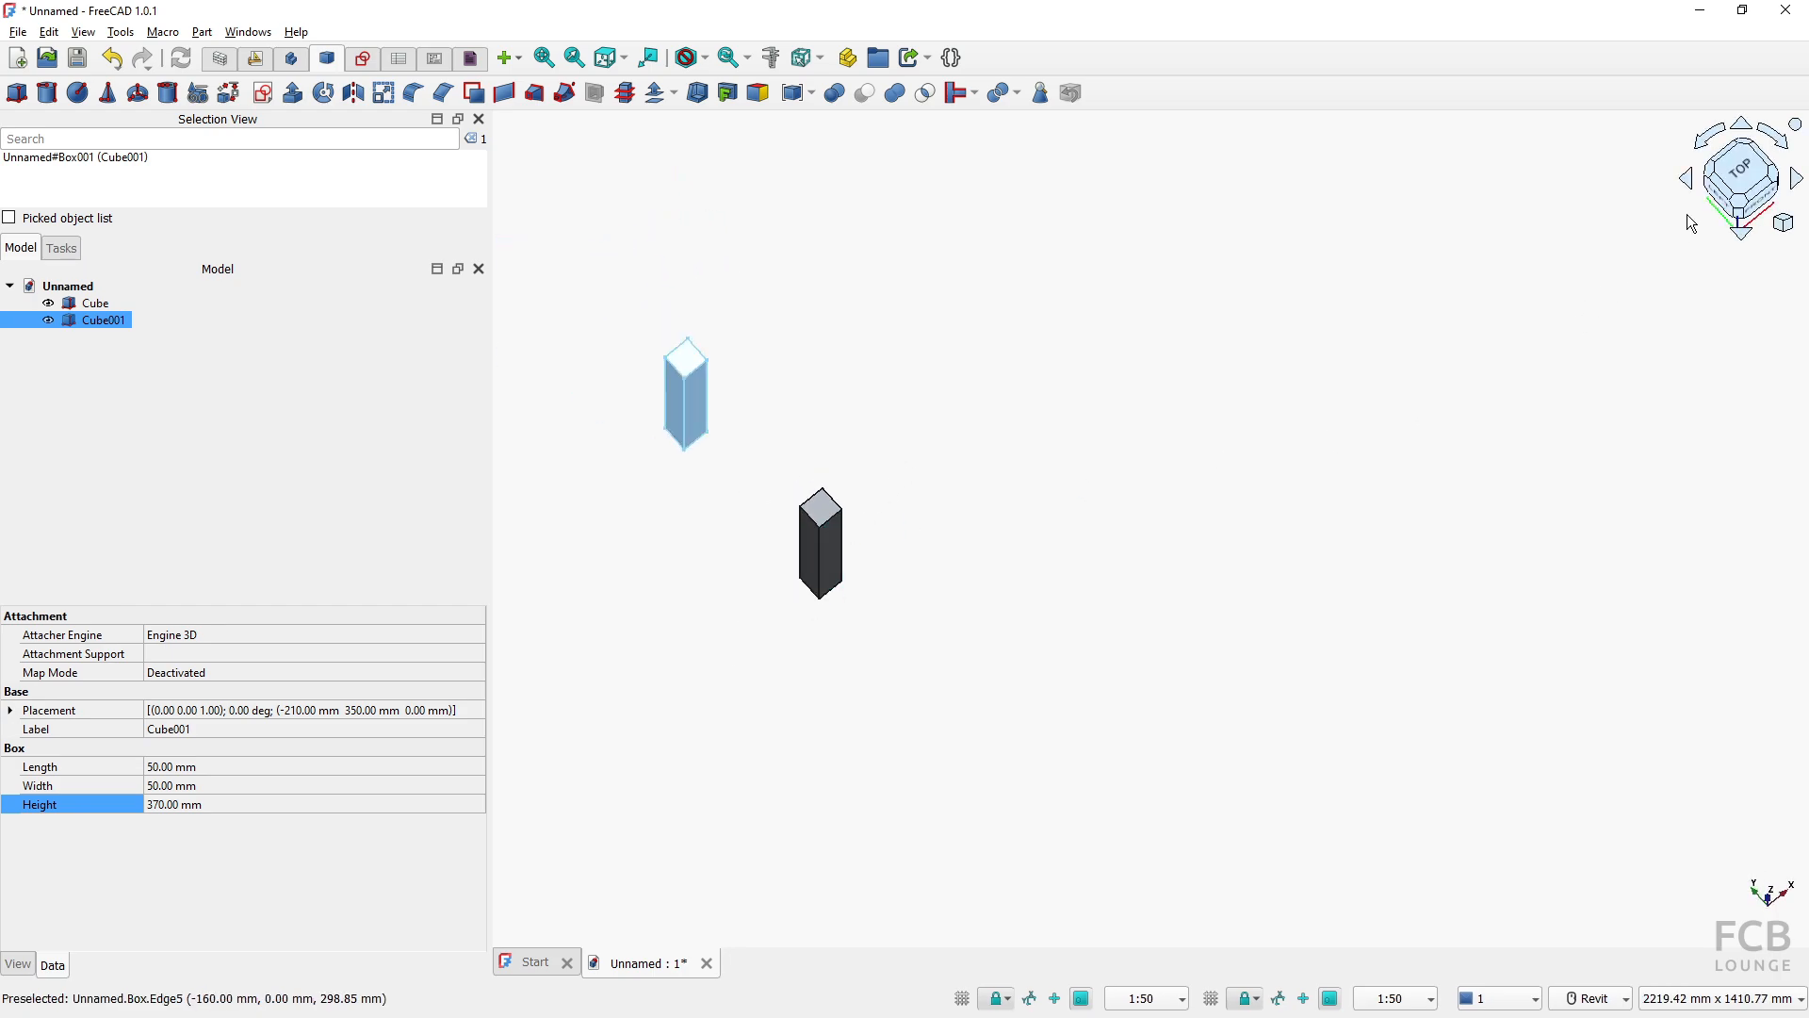
left_click(1739, 170)
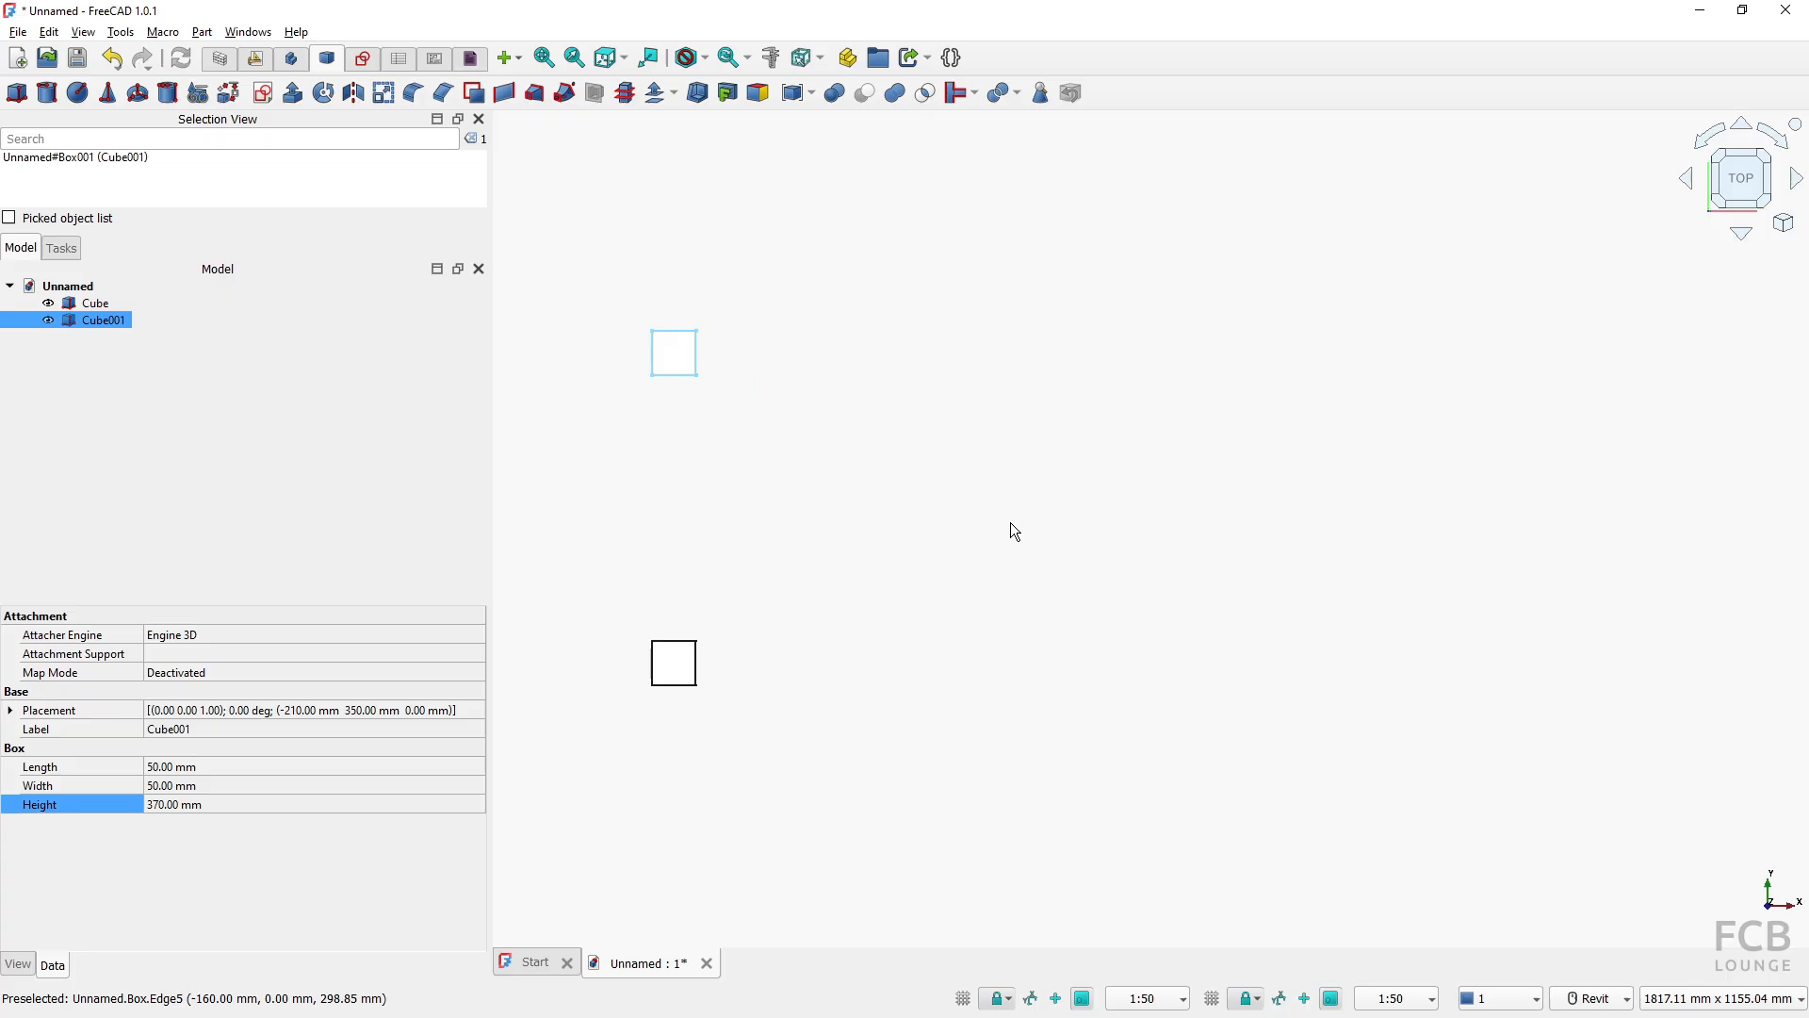
middle_click_drag(783, 516, 812, 544)
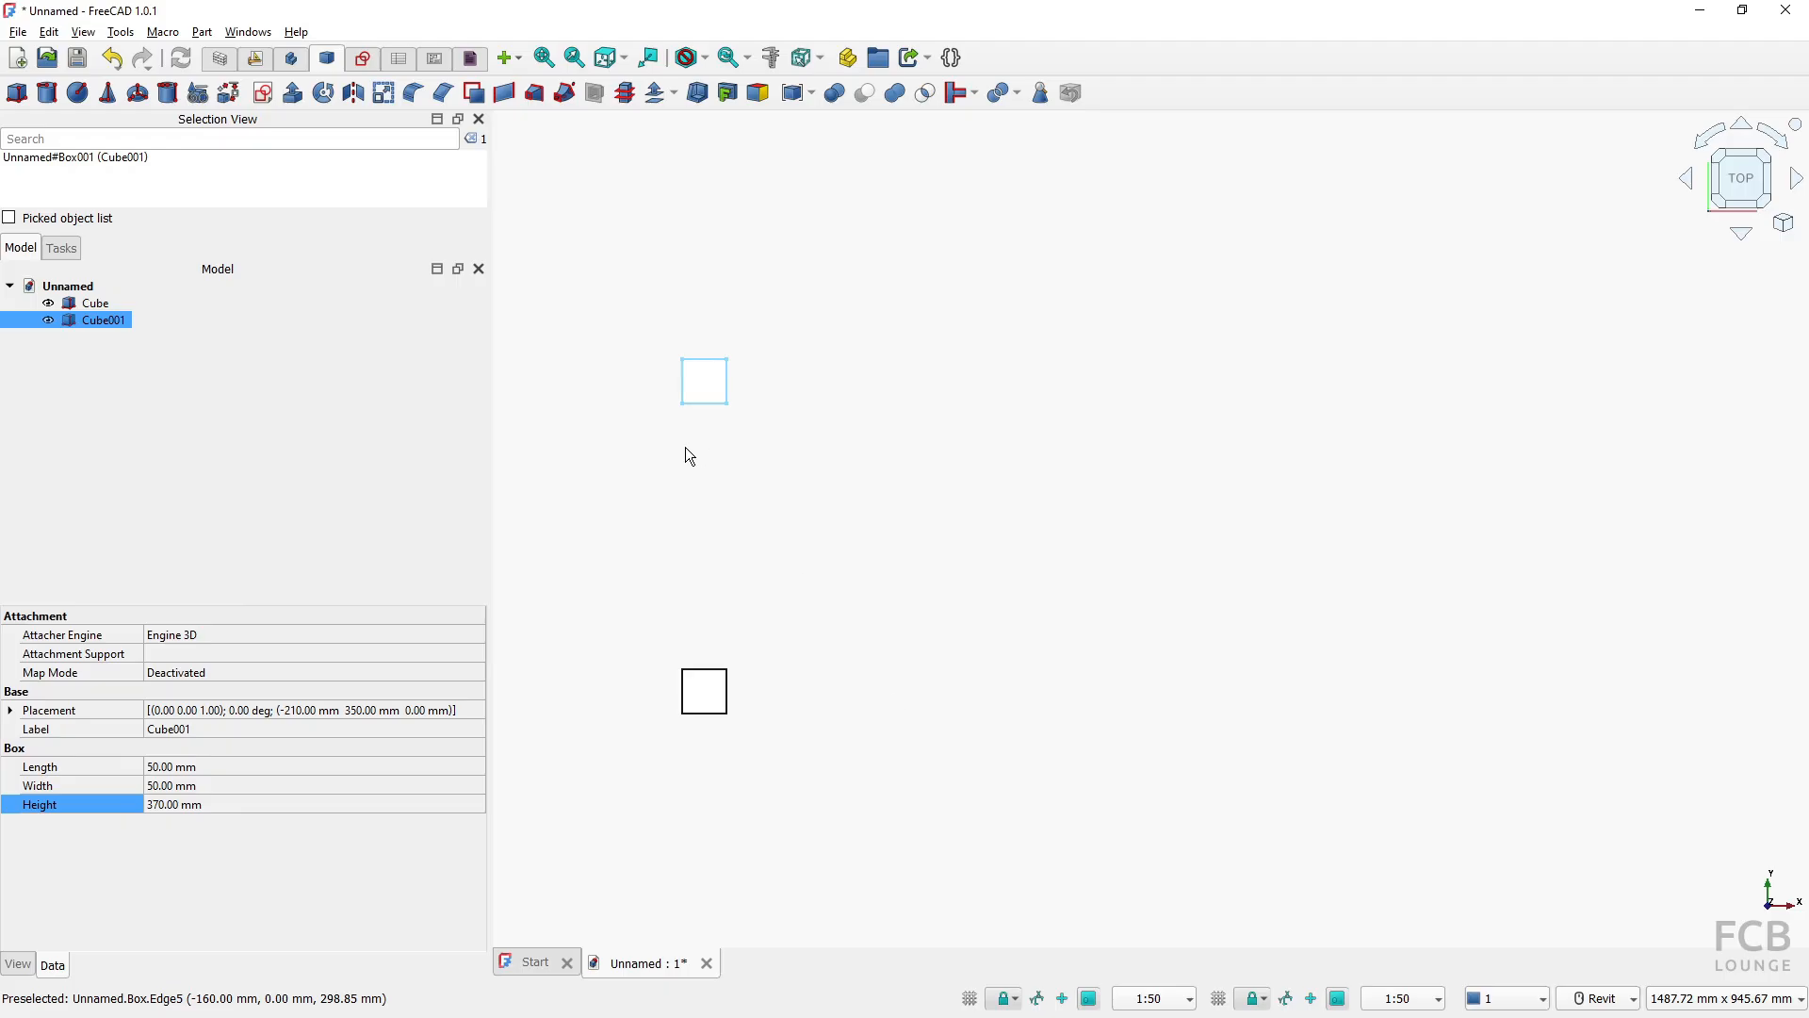
Mirror both legs across the YZ plane, checking the chair's symmetry against the plan view in simple_chair_tutorial.pdf
left_click(100, 305, "ctrl")
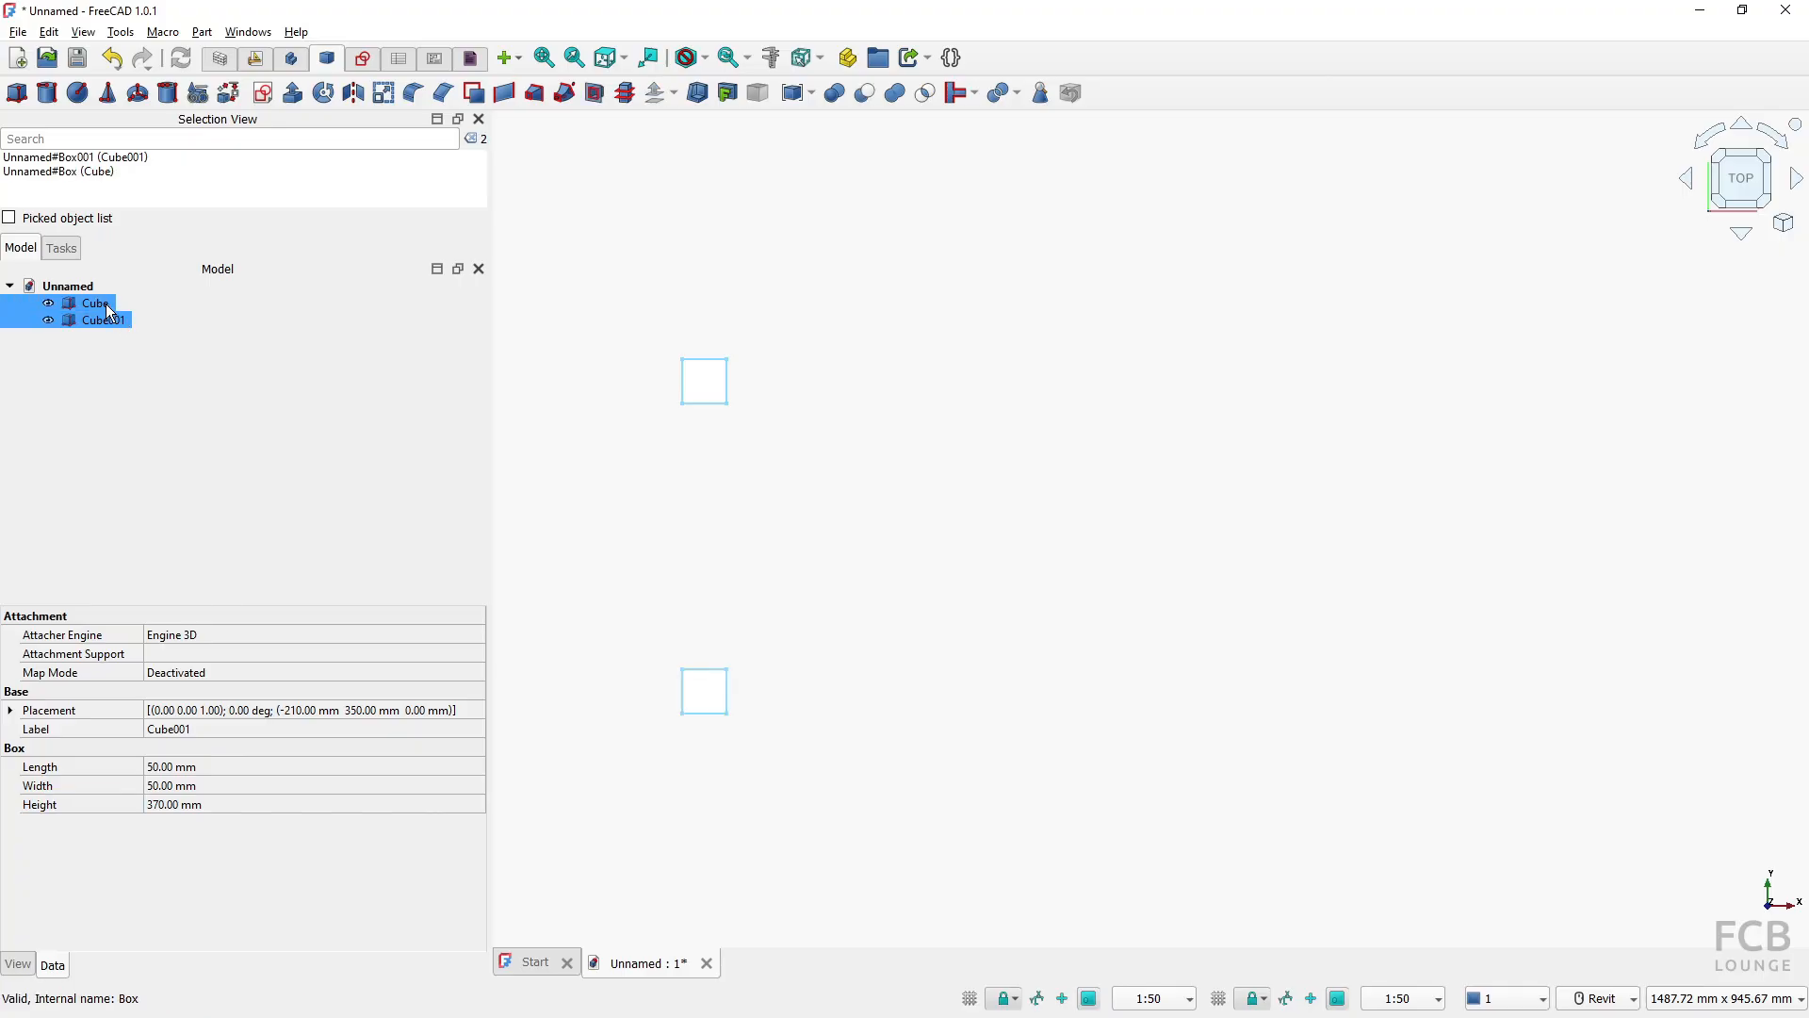
left_click(353, 93)
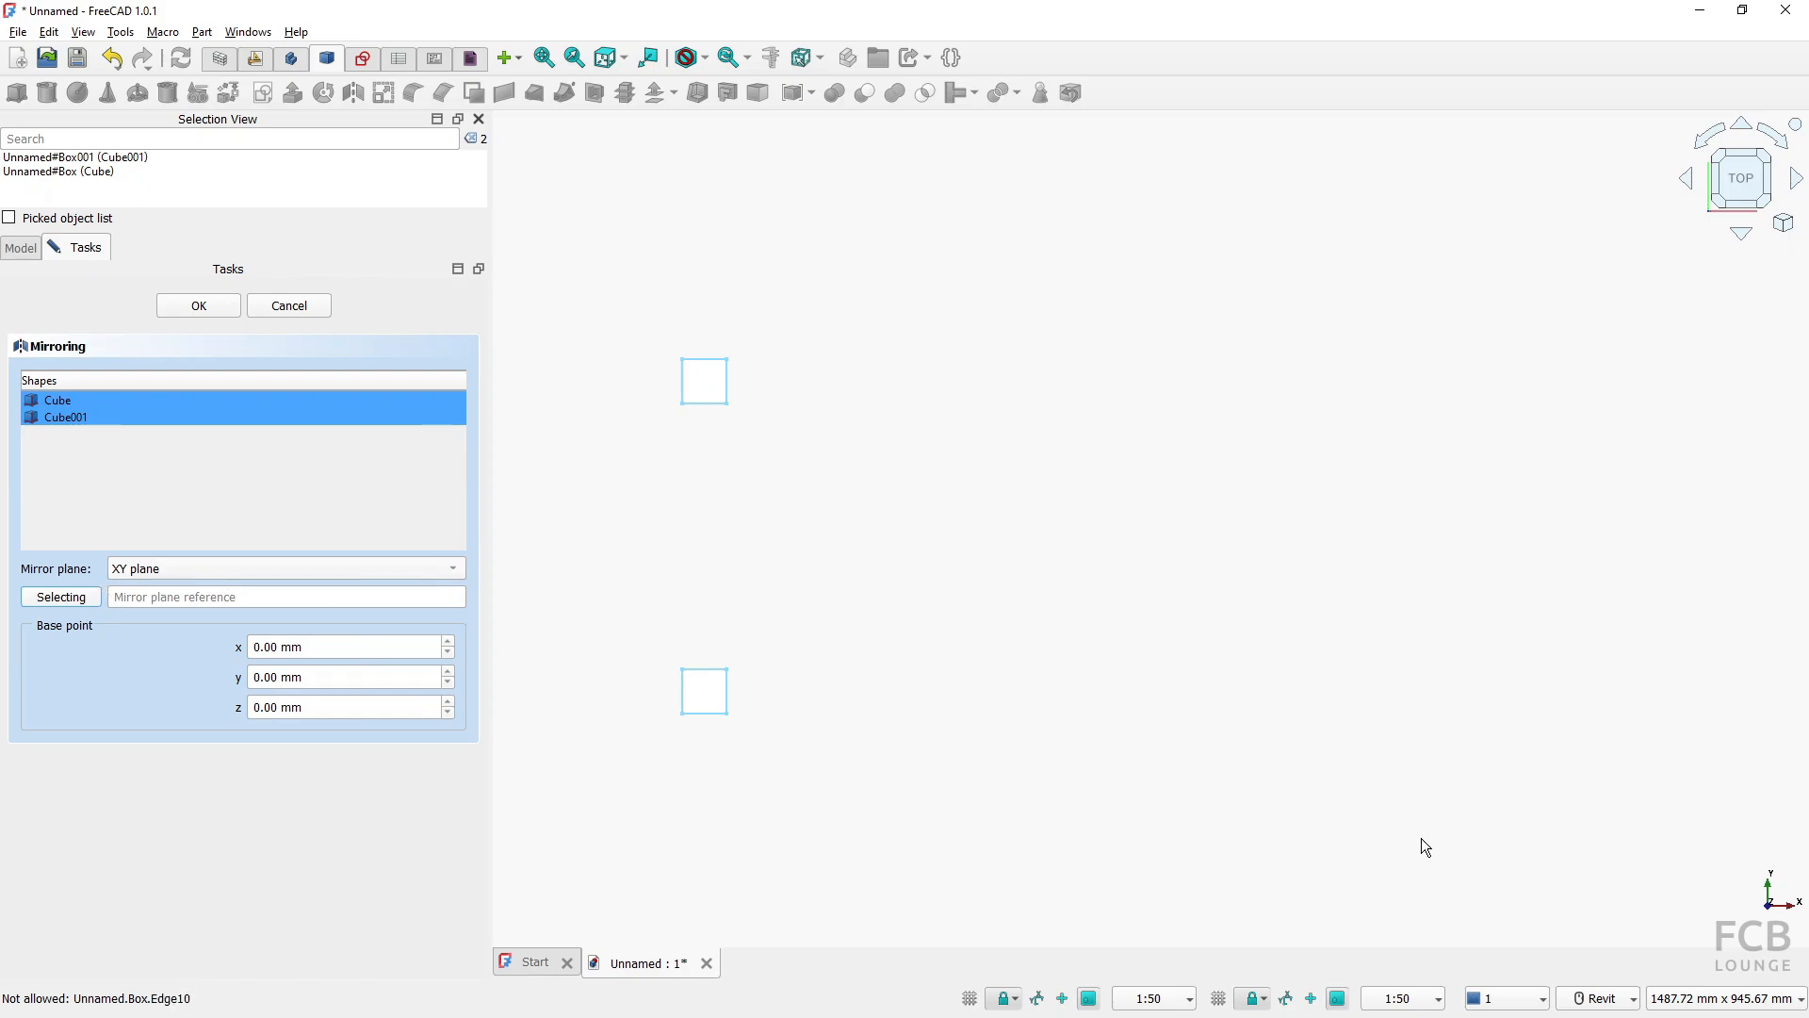
middle_click_drag(1599, 886, 964, 681, "shift")
scroll(1280, 738, "down", 2)
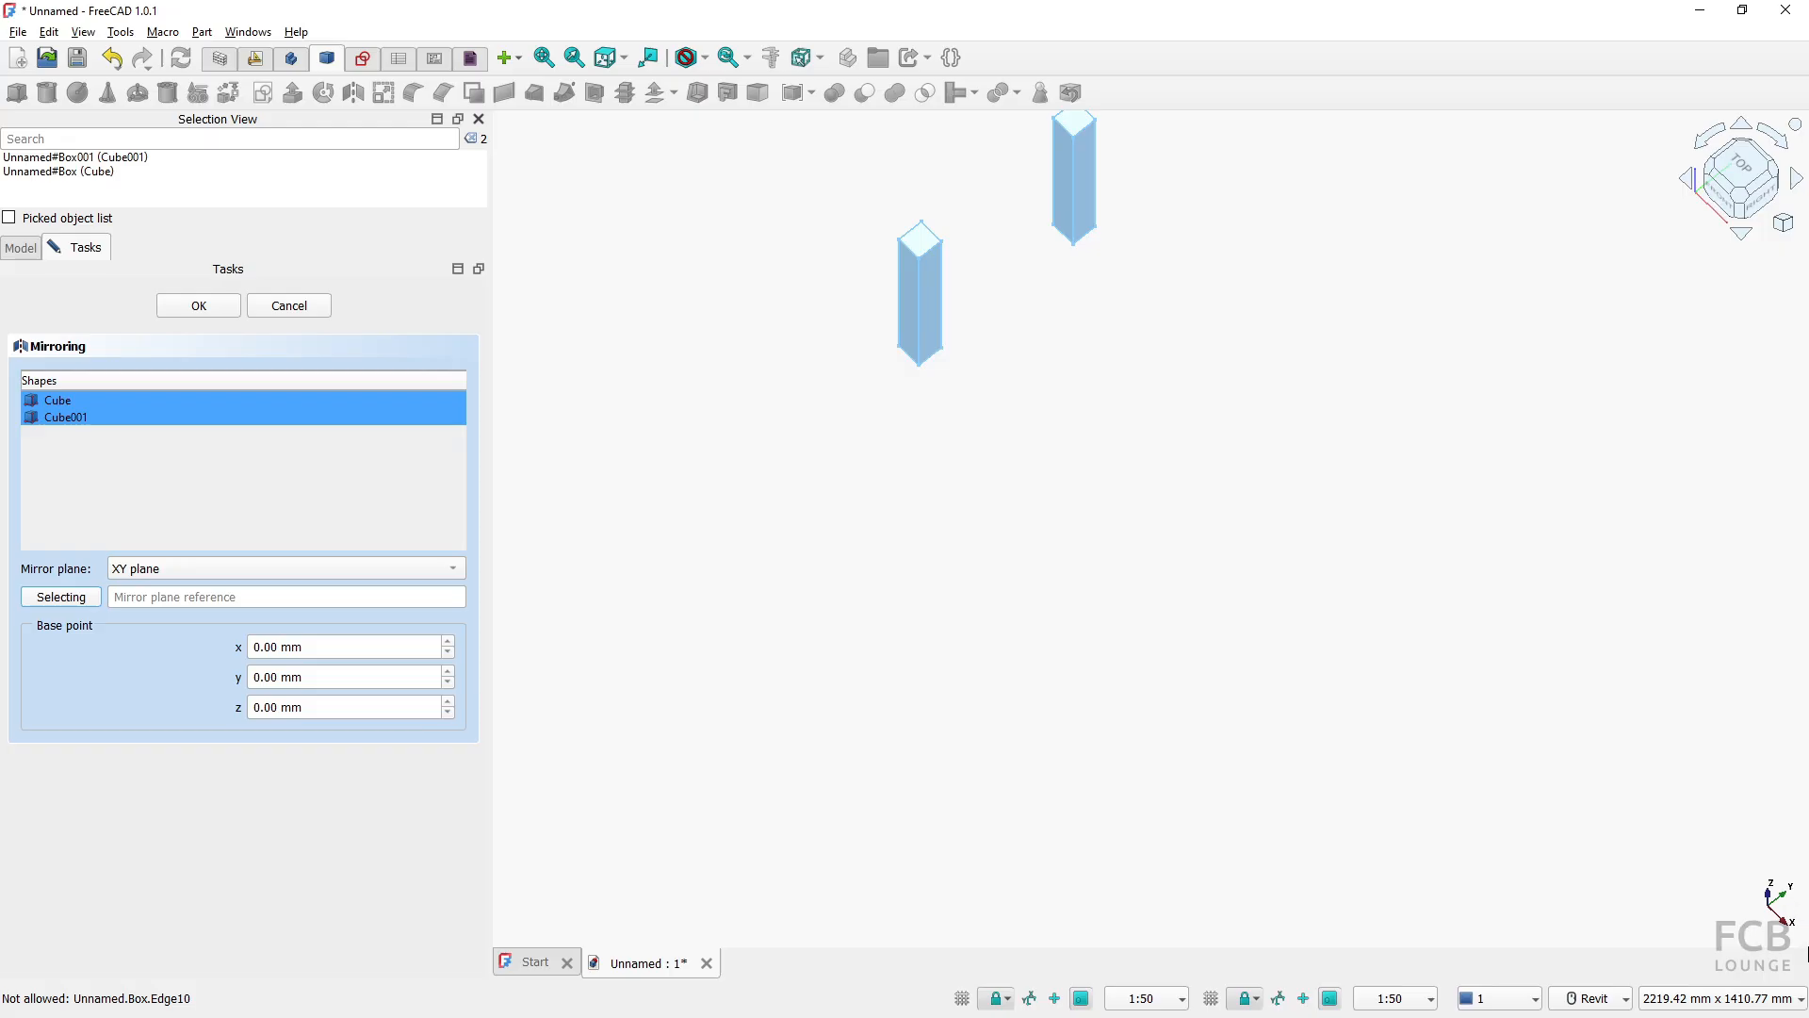
mouse_move(1345, 666)
middle_mouse_down("shift")
mouse_move(1400, 690)
mouse_move(1370, 665)
middle_mouse_up("shift")
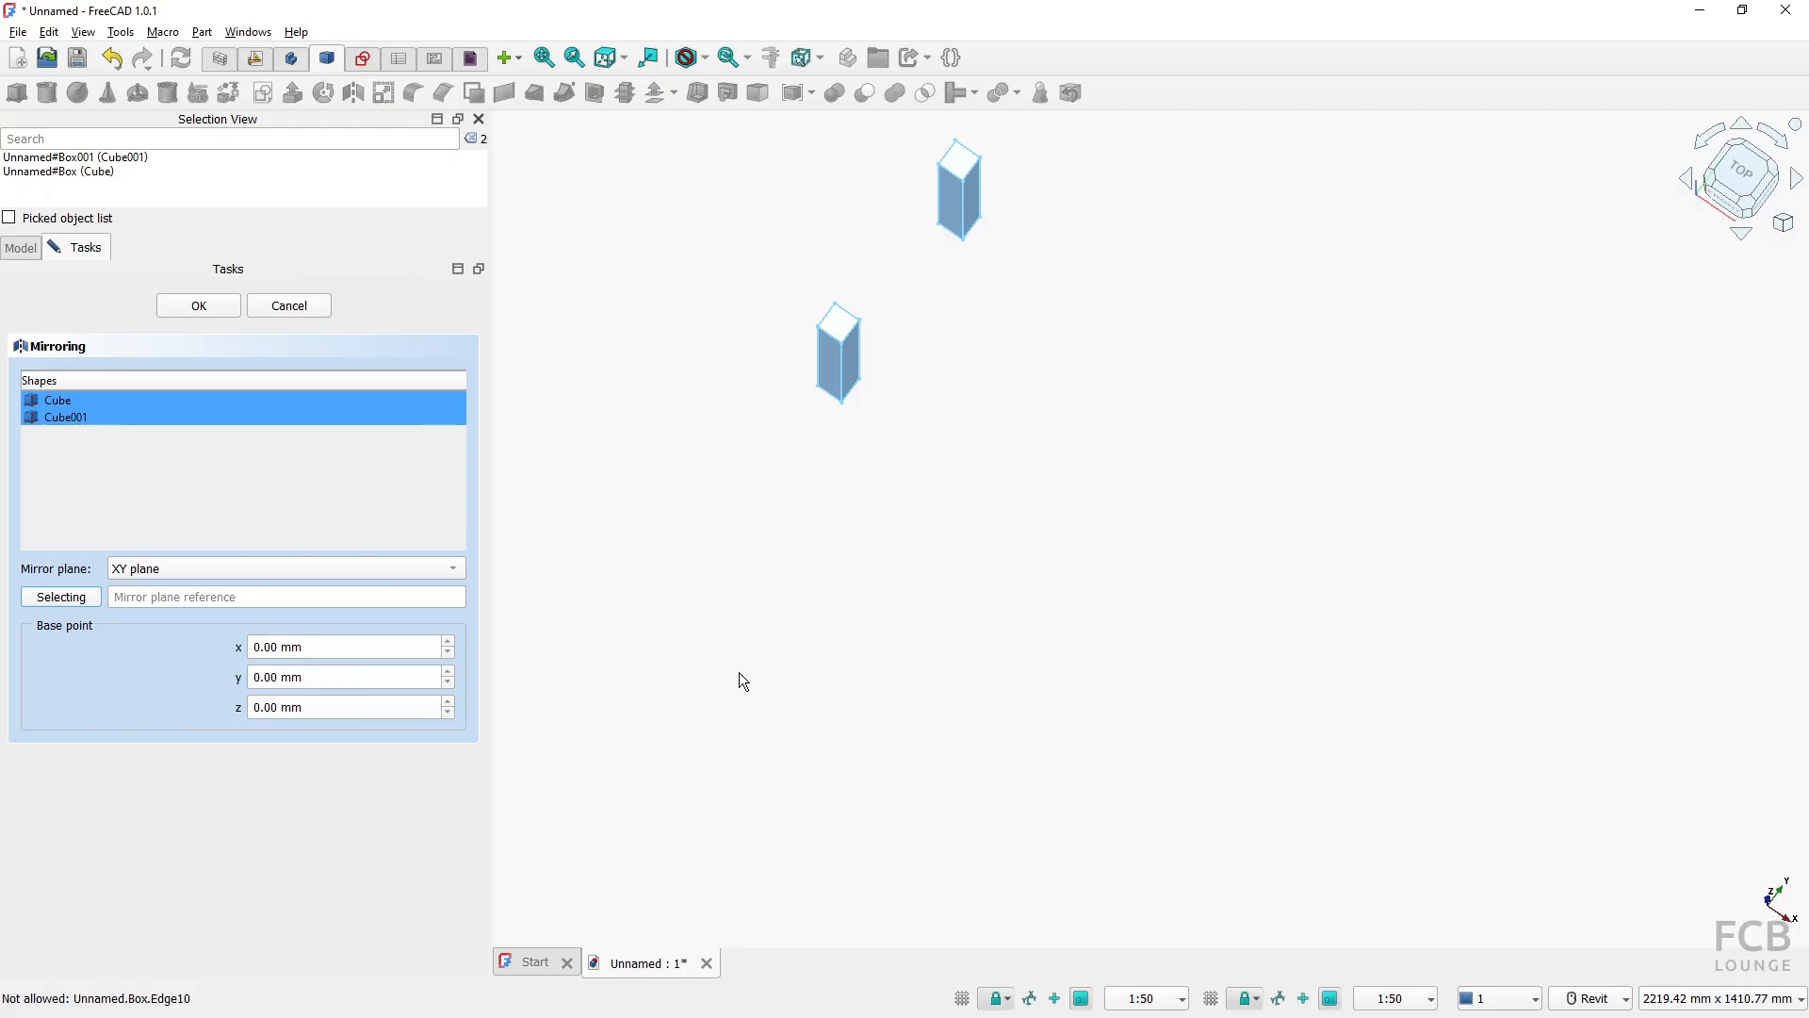
left_click(170, 567)
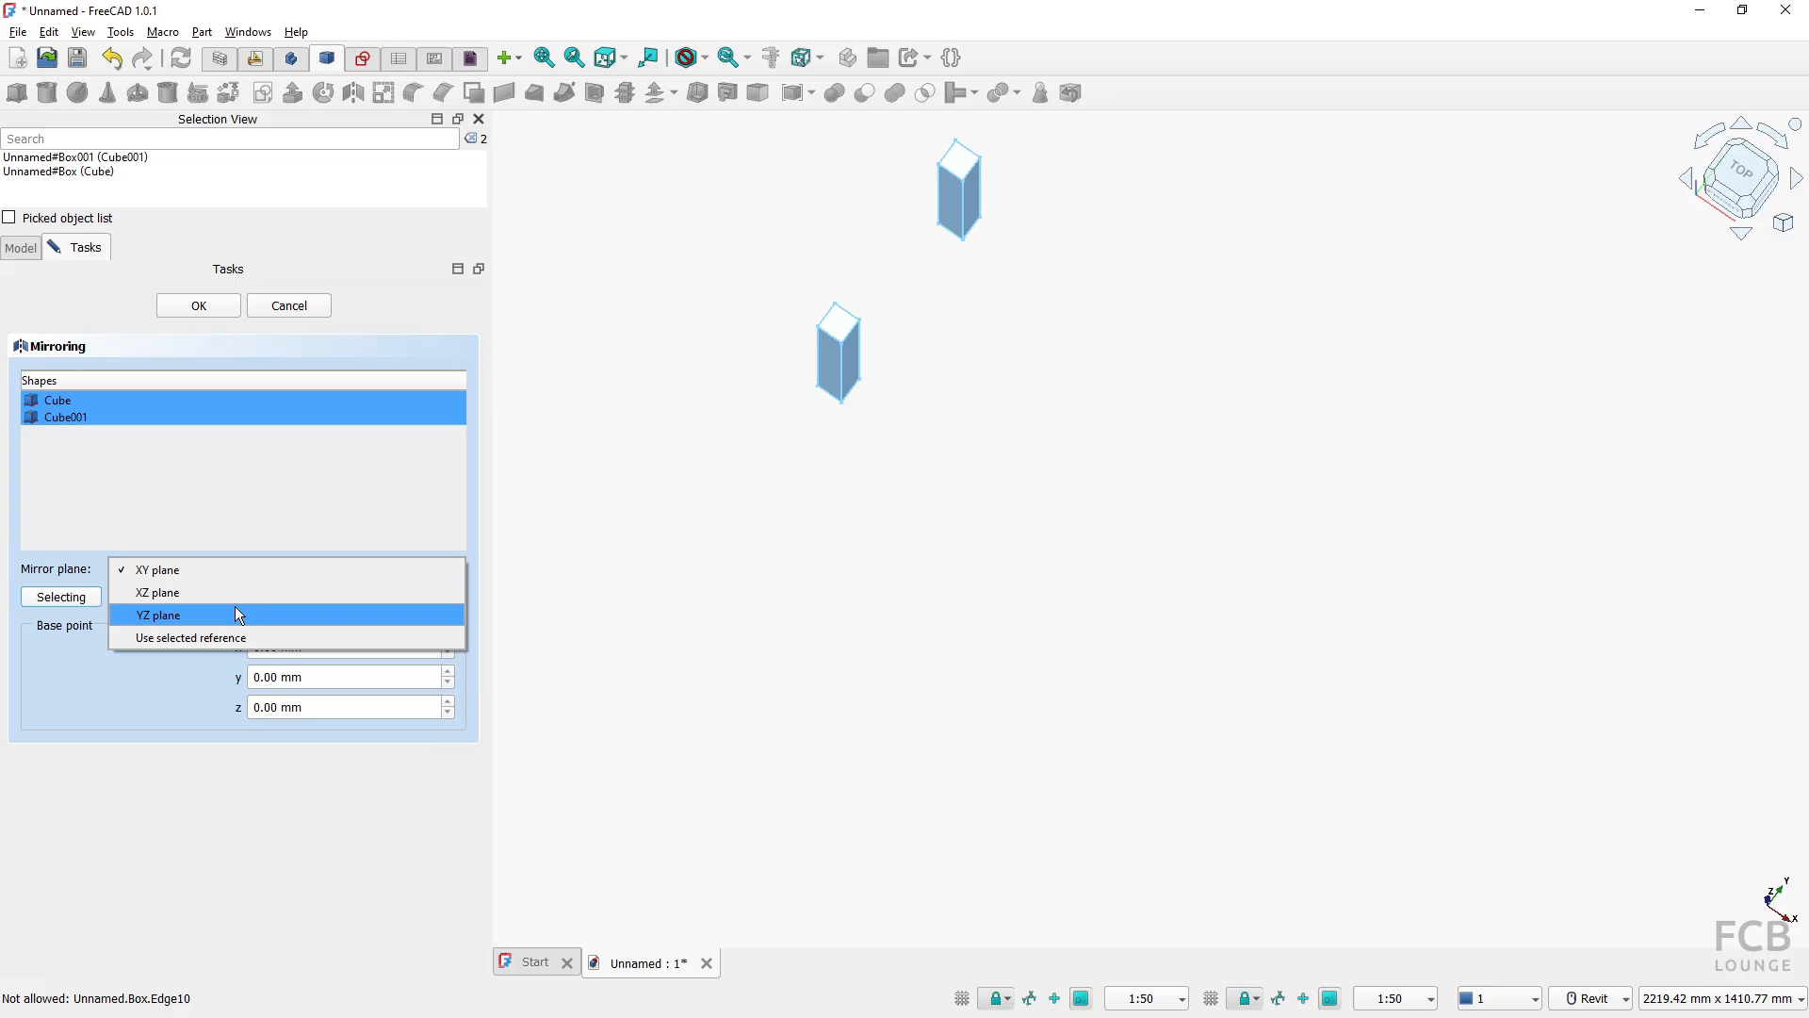
left_click(157, 620)
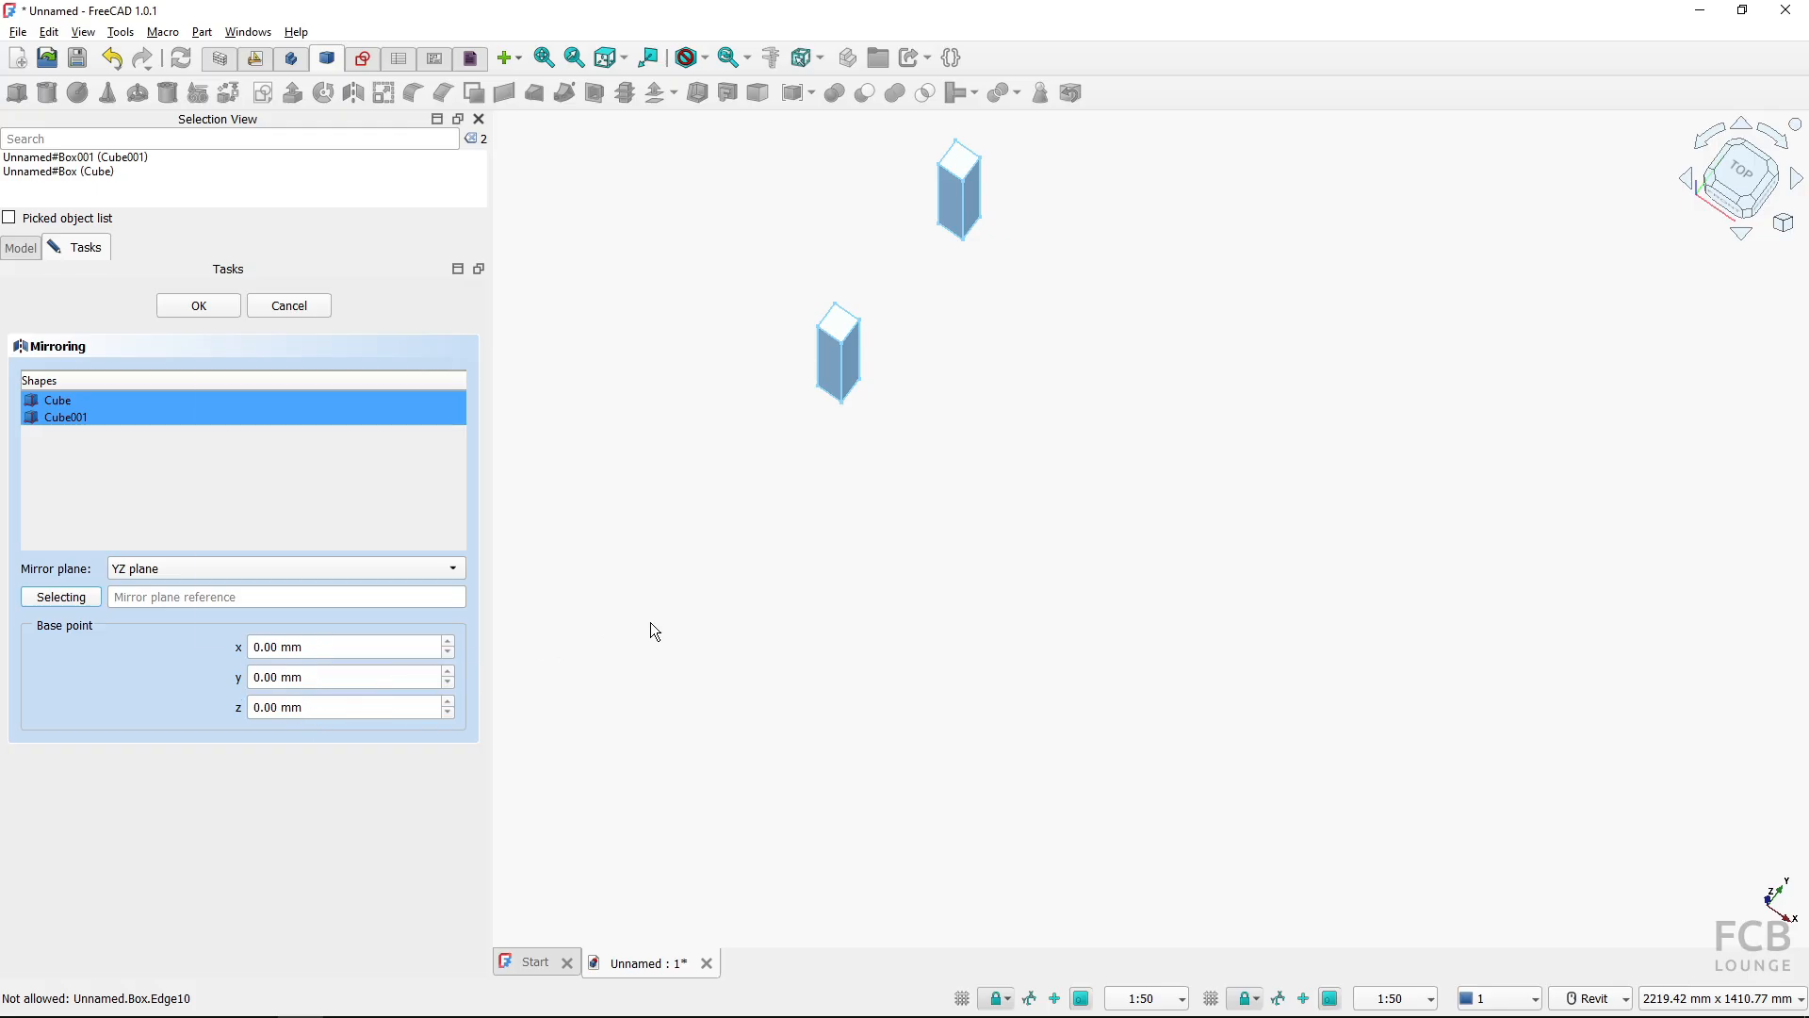
key("alt+Tab")
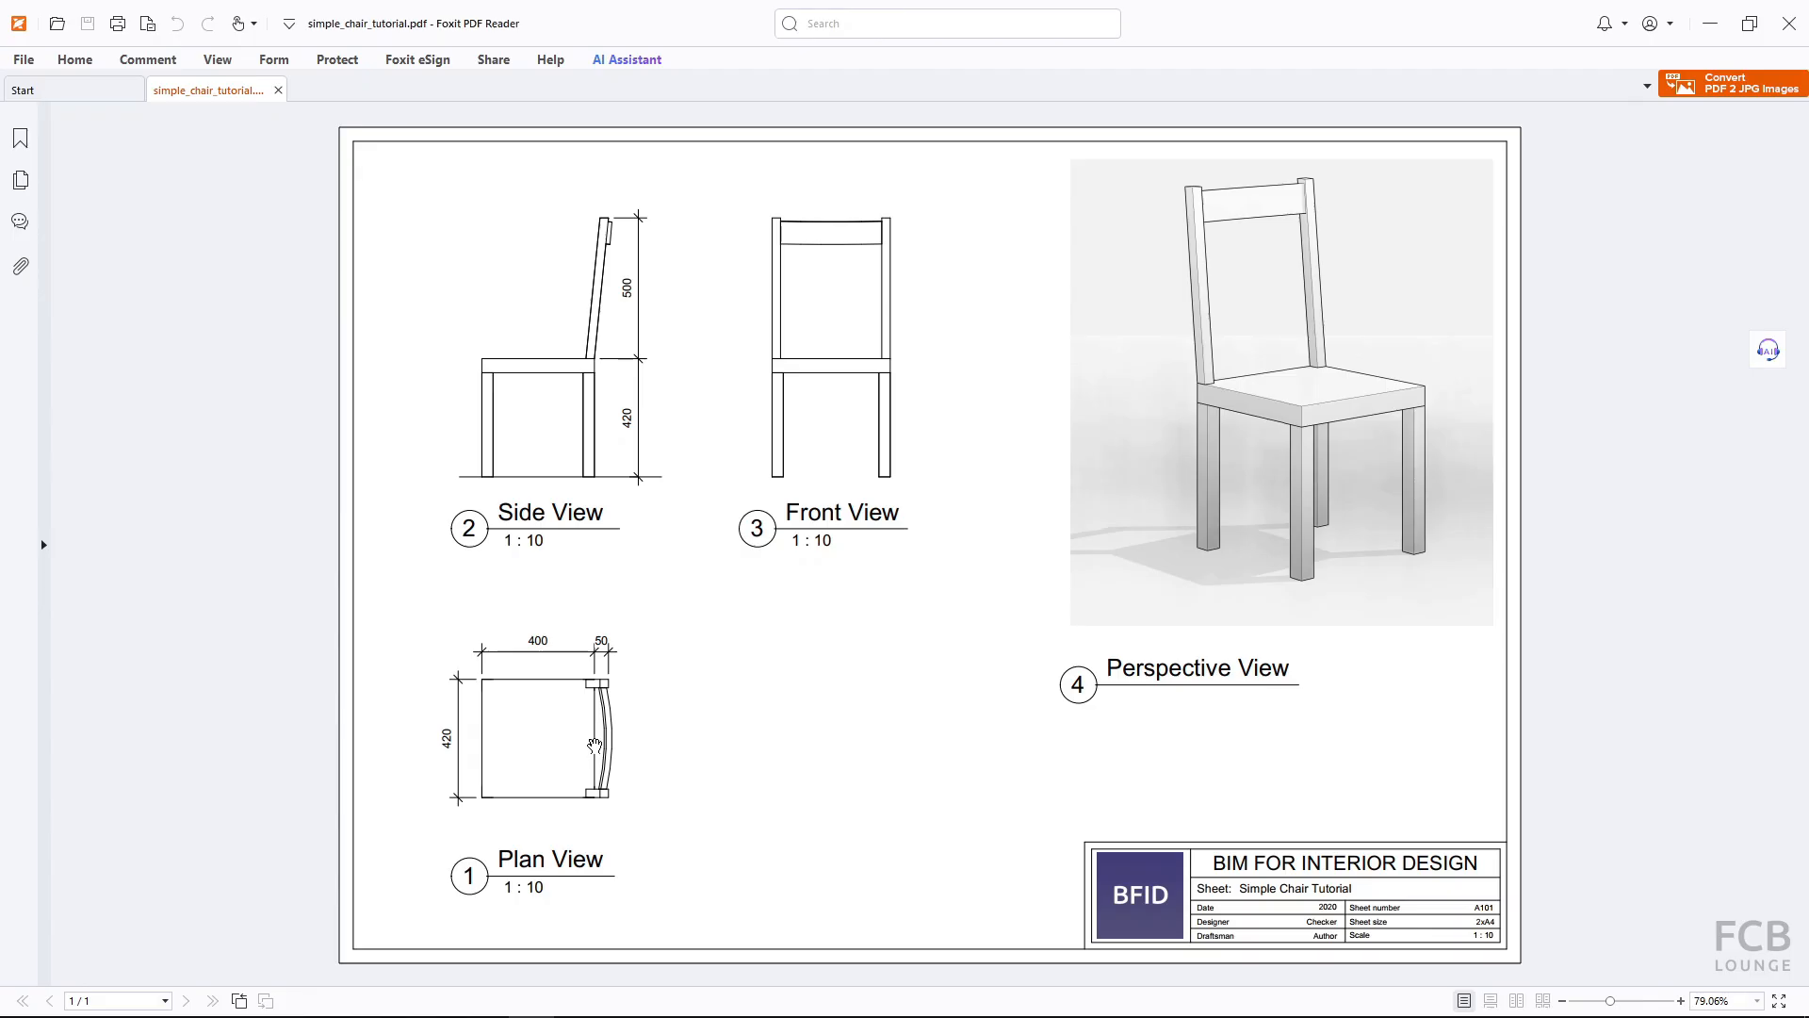
key("ctrl")
key("alt+Tab")
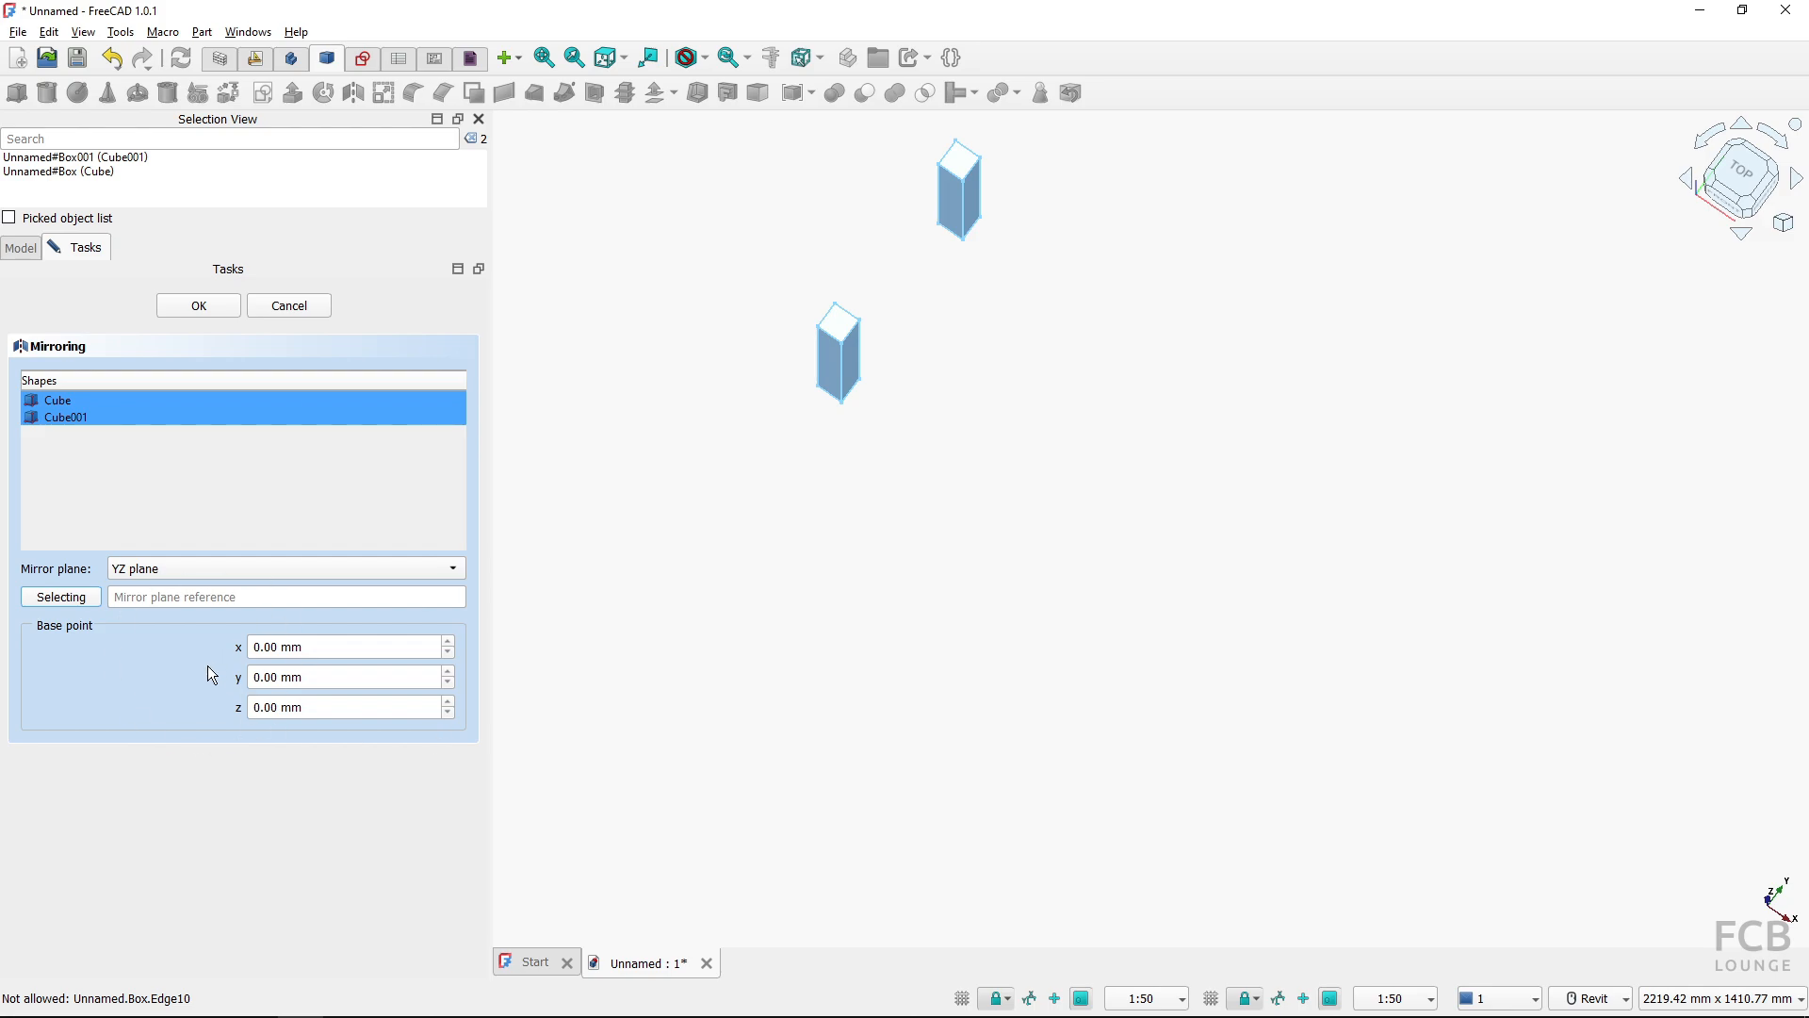
left_click(204, 306)
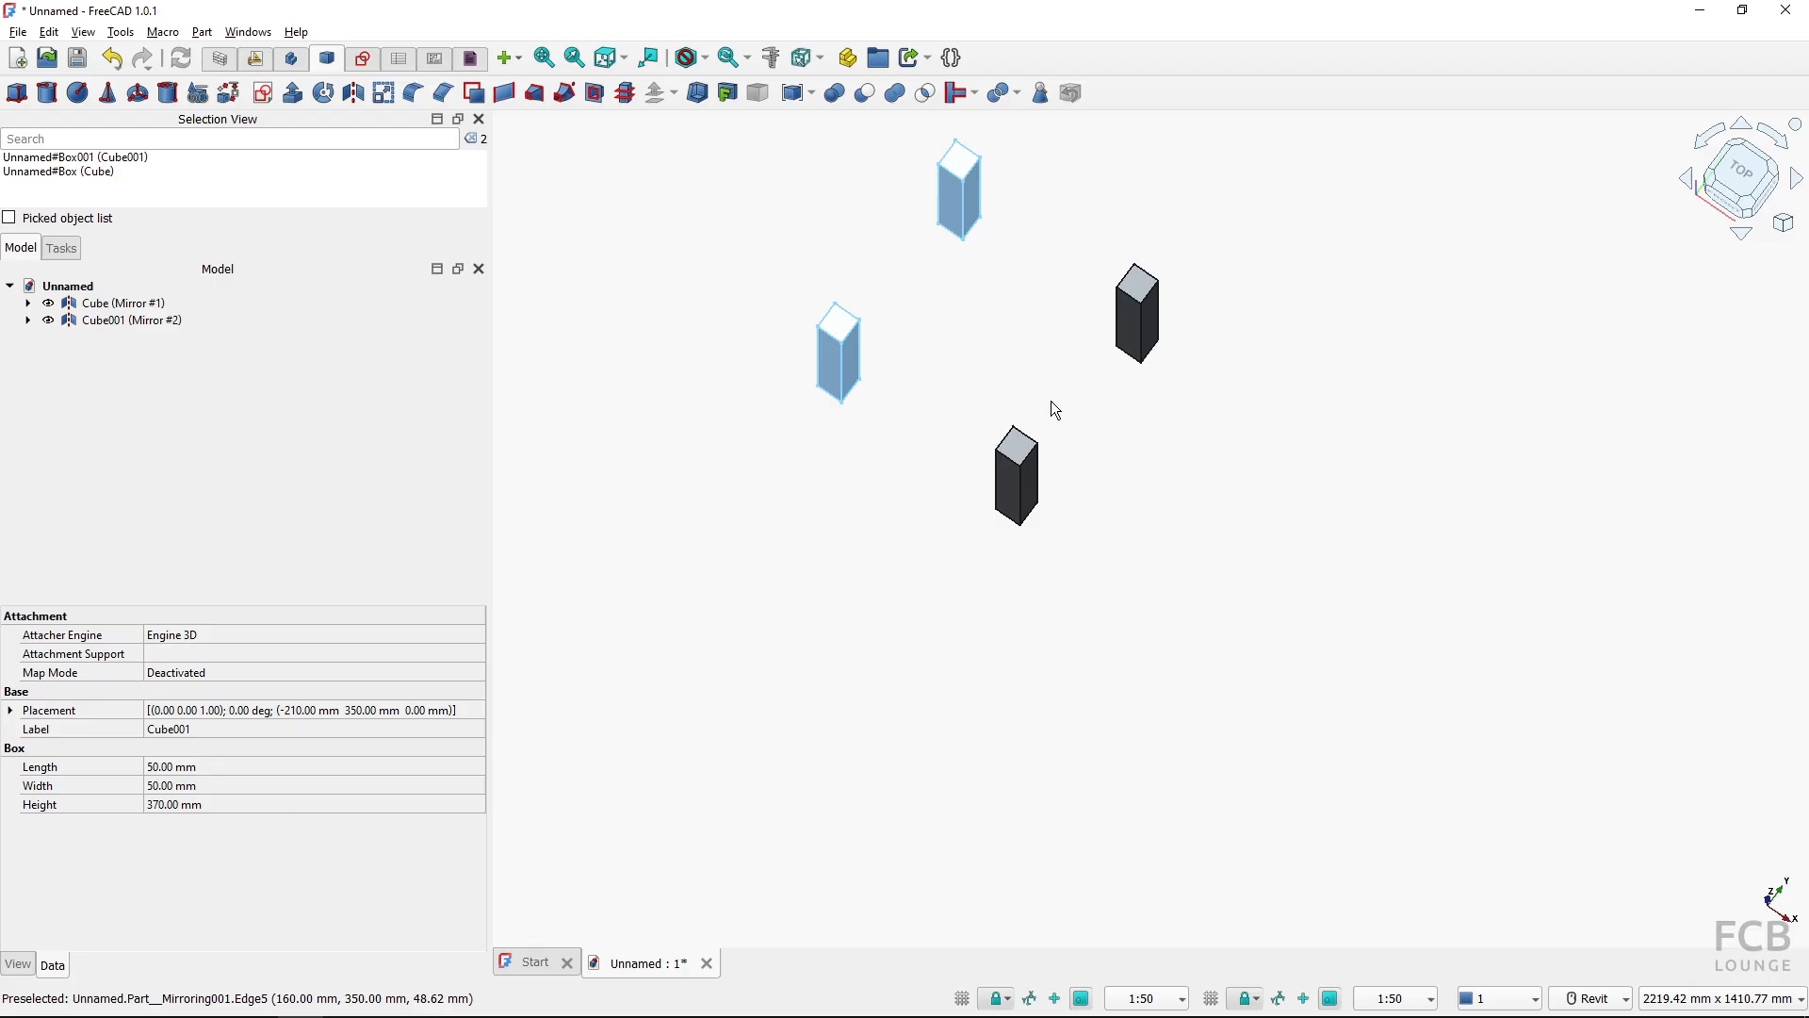
Examine the mirrored leg objects and the source cube nested in the model tree, and save the document as chair-tutorial-progress
left_click(893, 474)
middle_click_drag(895, 476, 908, 561)
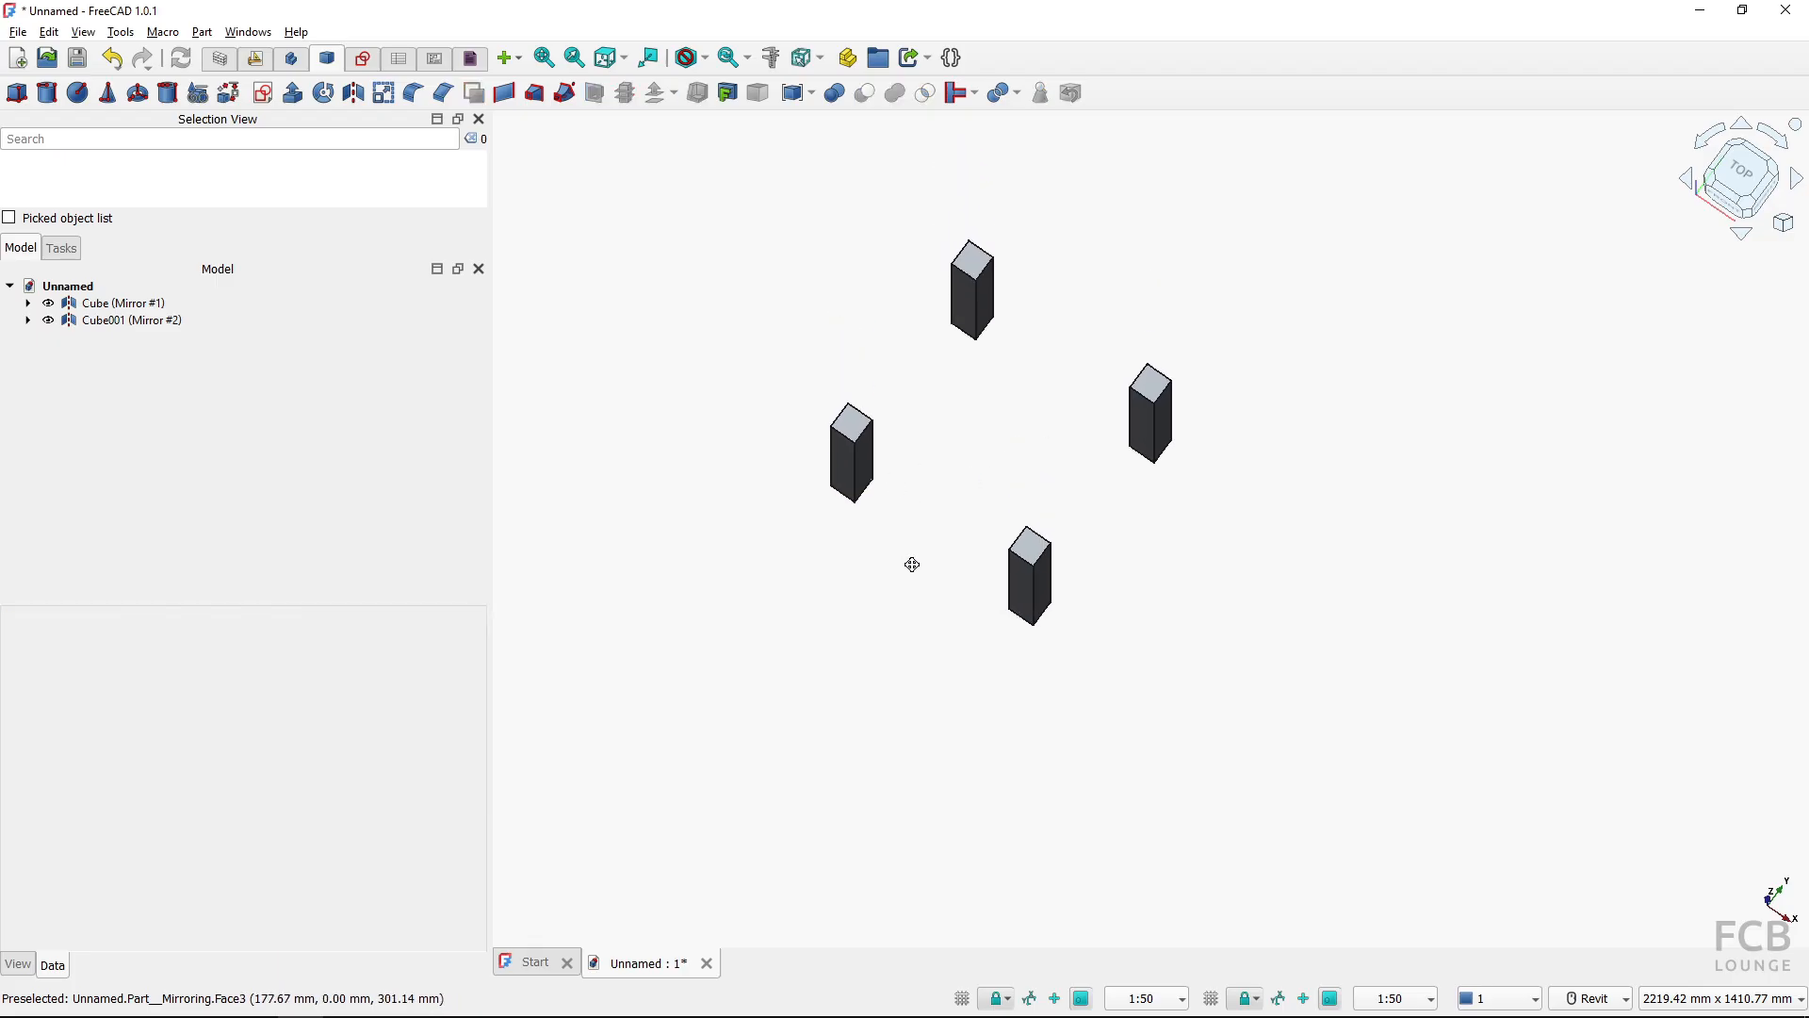
left_click(121, 304)
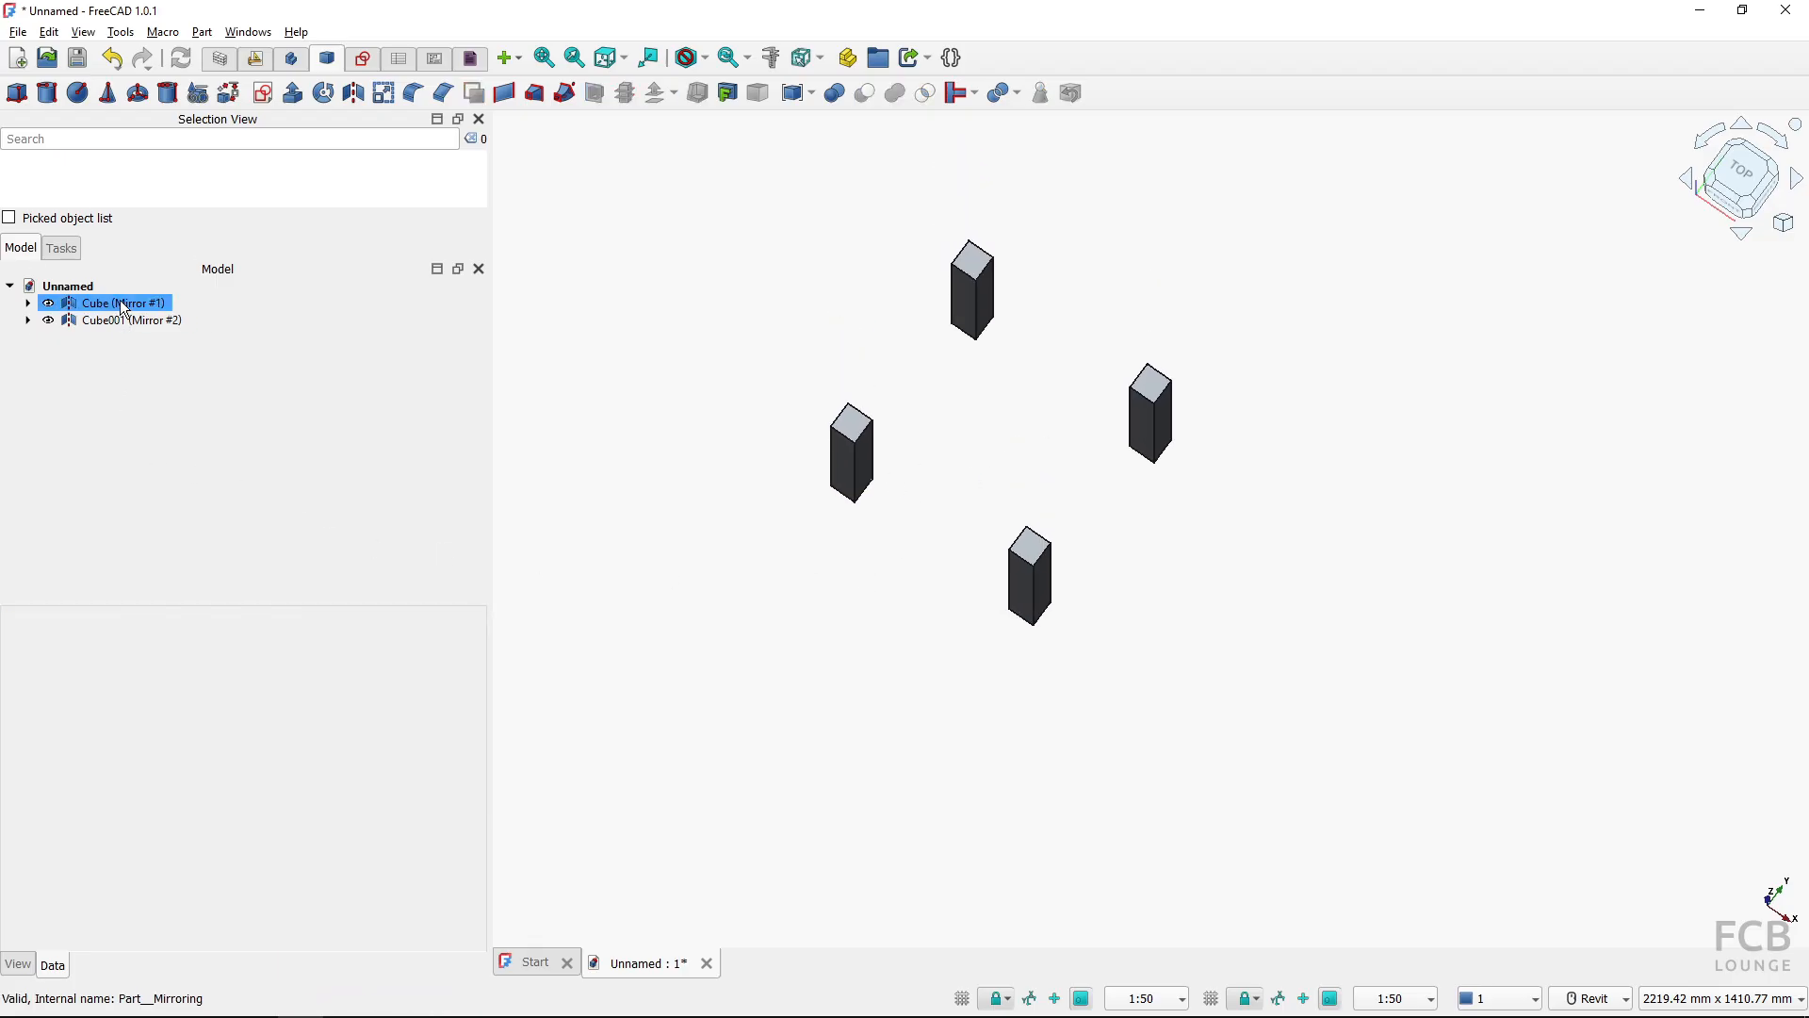
left_click(120, 321)
left_click(94, 303)
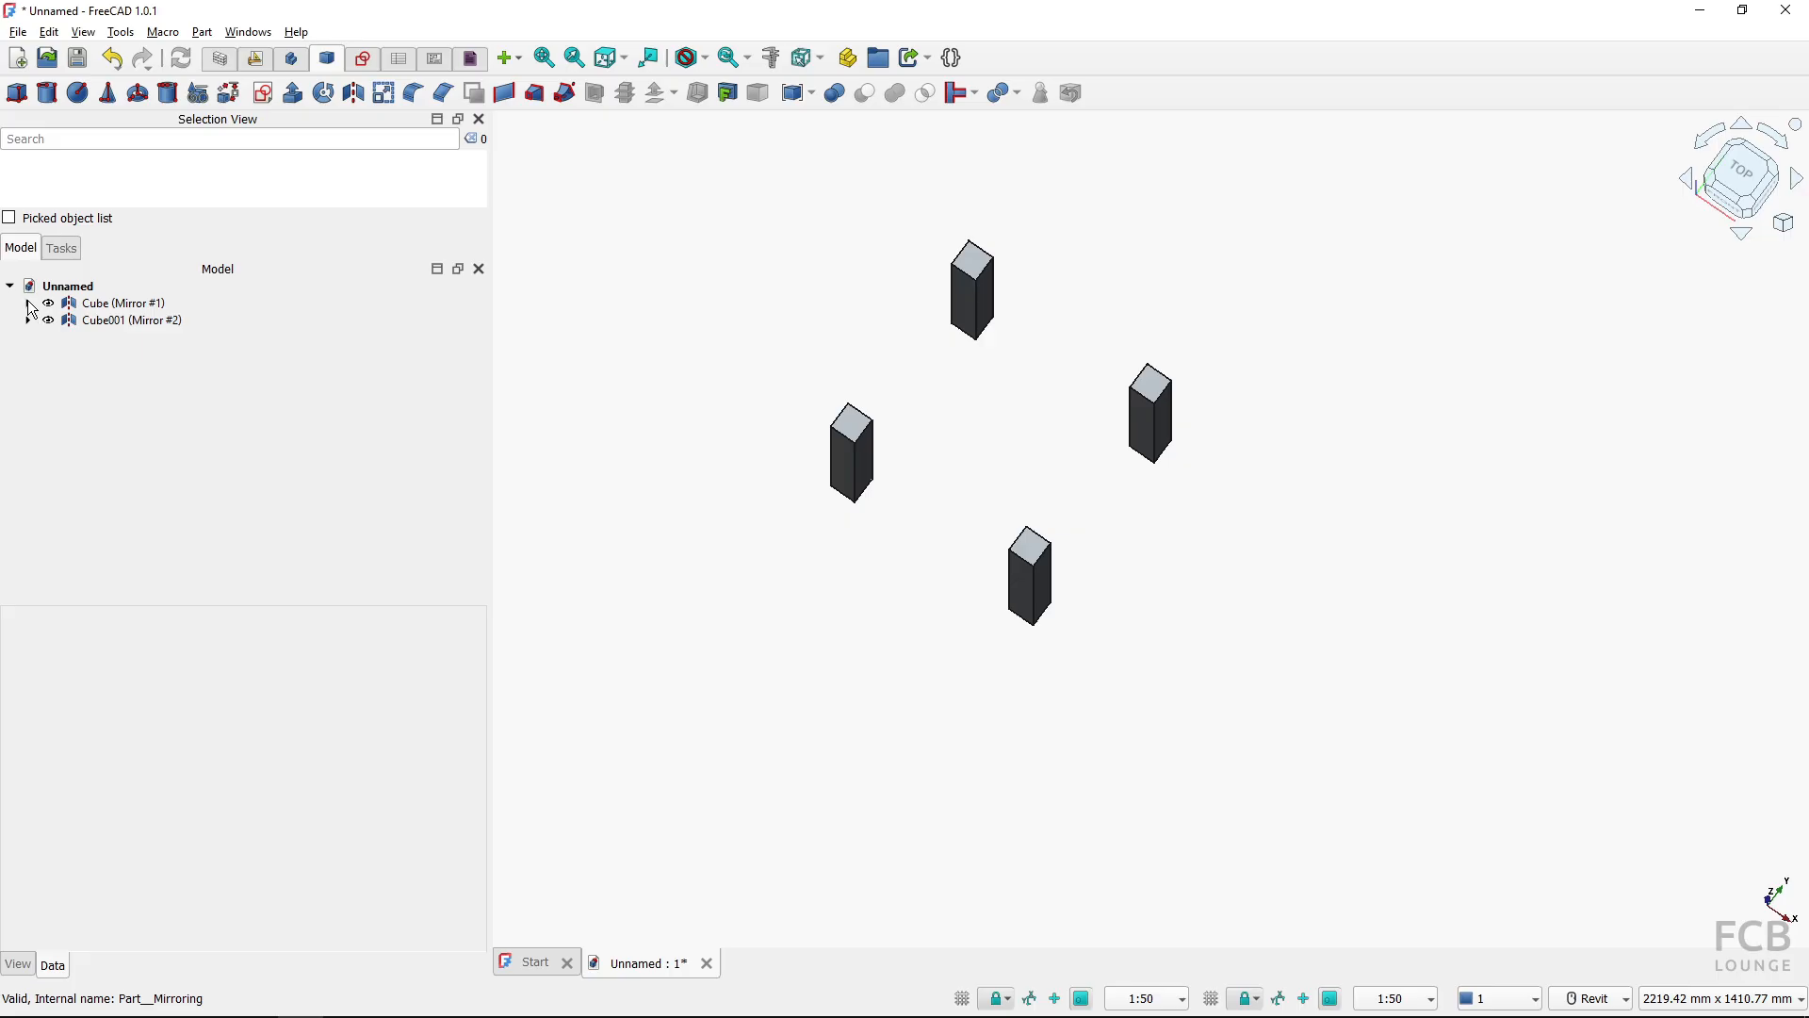
left_click(28, 303)
left_click(109, 302)
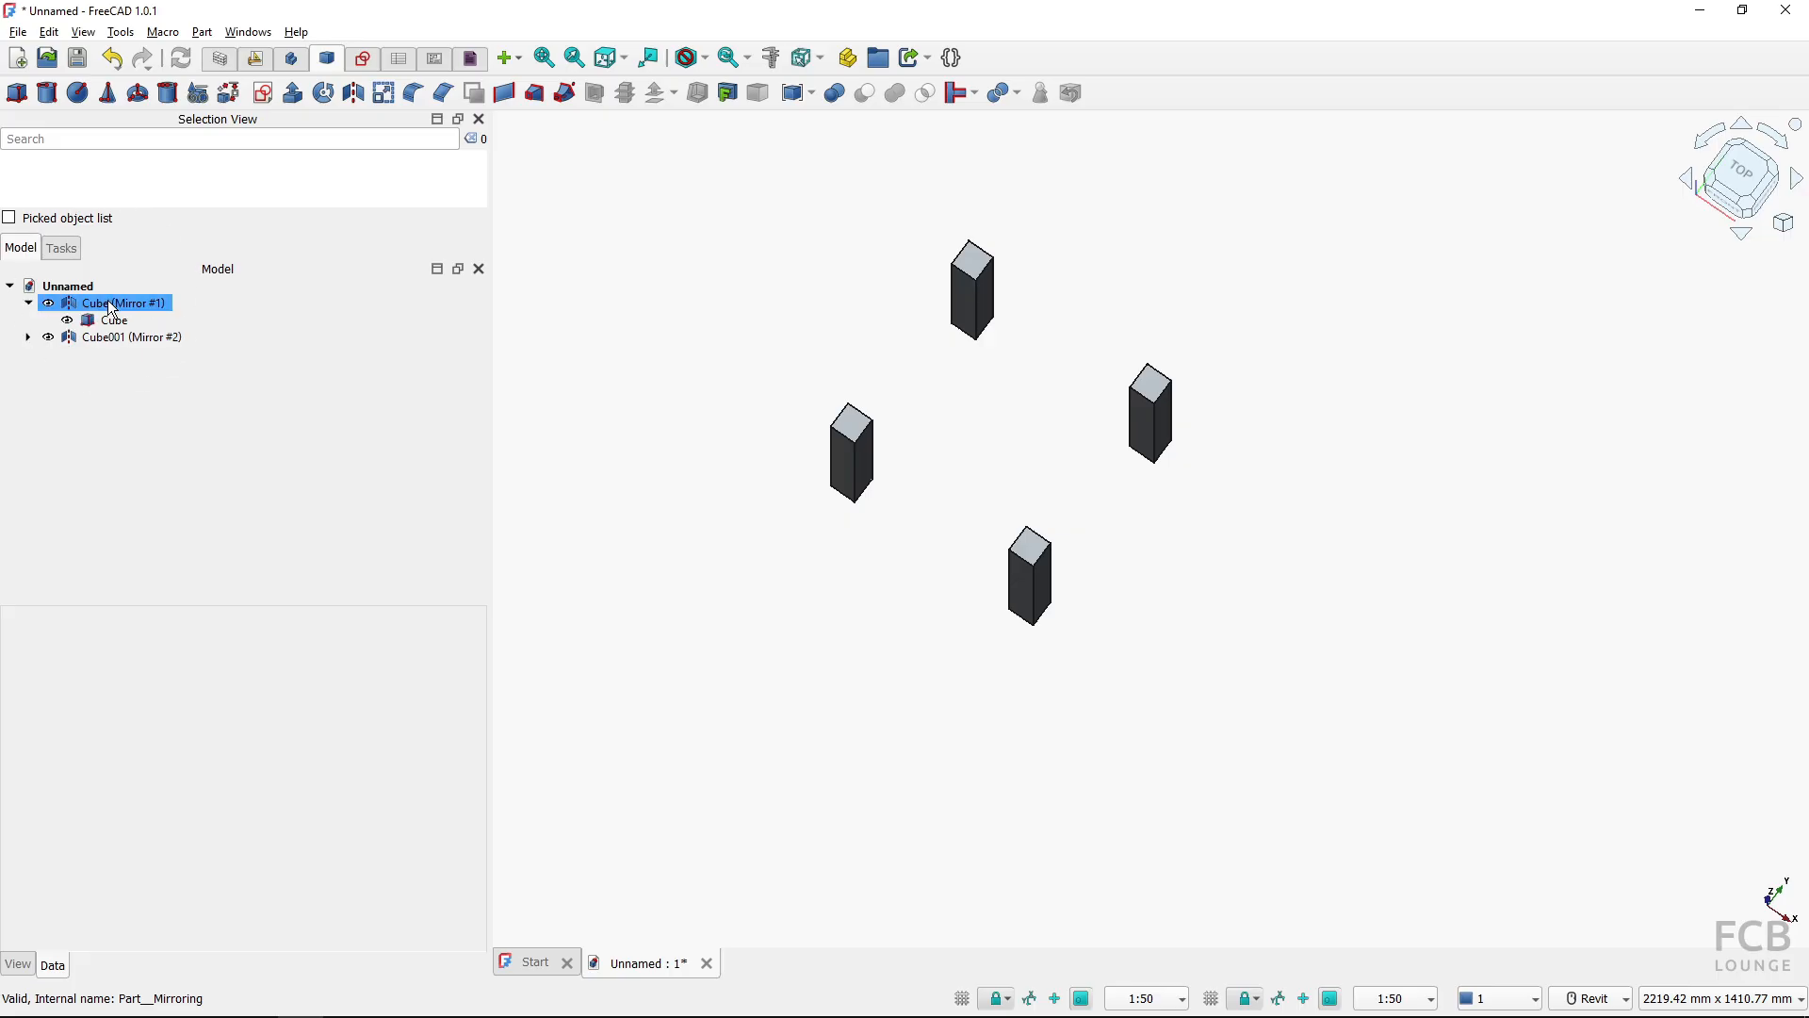
left_click(107, 302)
left_click(112, 322)
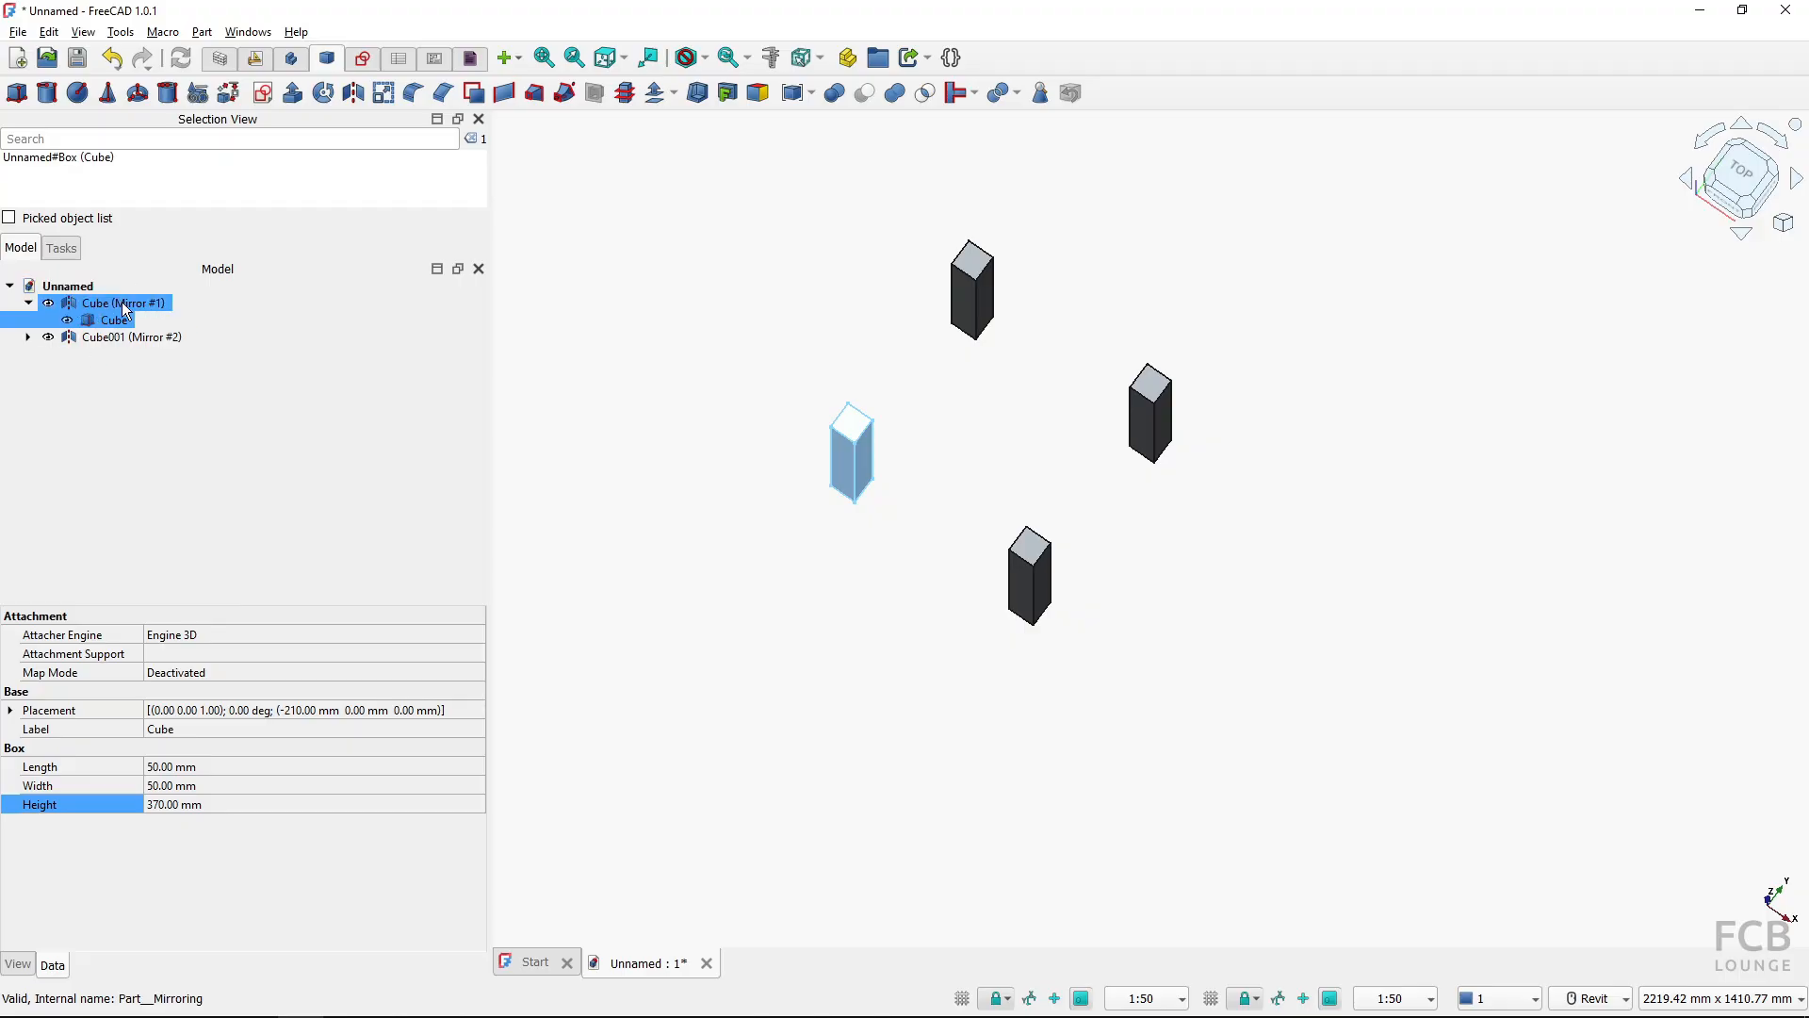
left_click(29, 303)
left_click(708, 384)
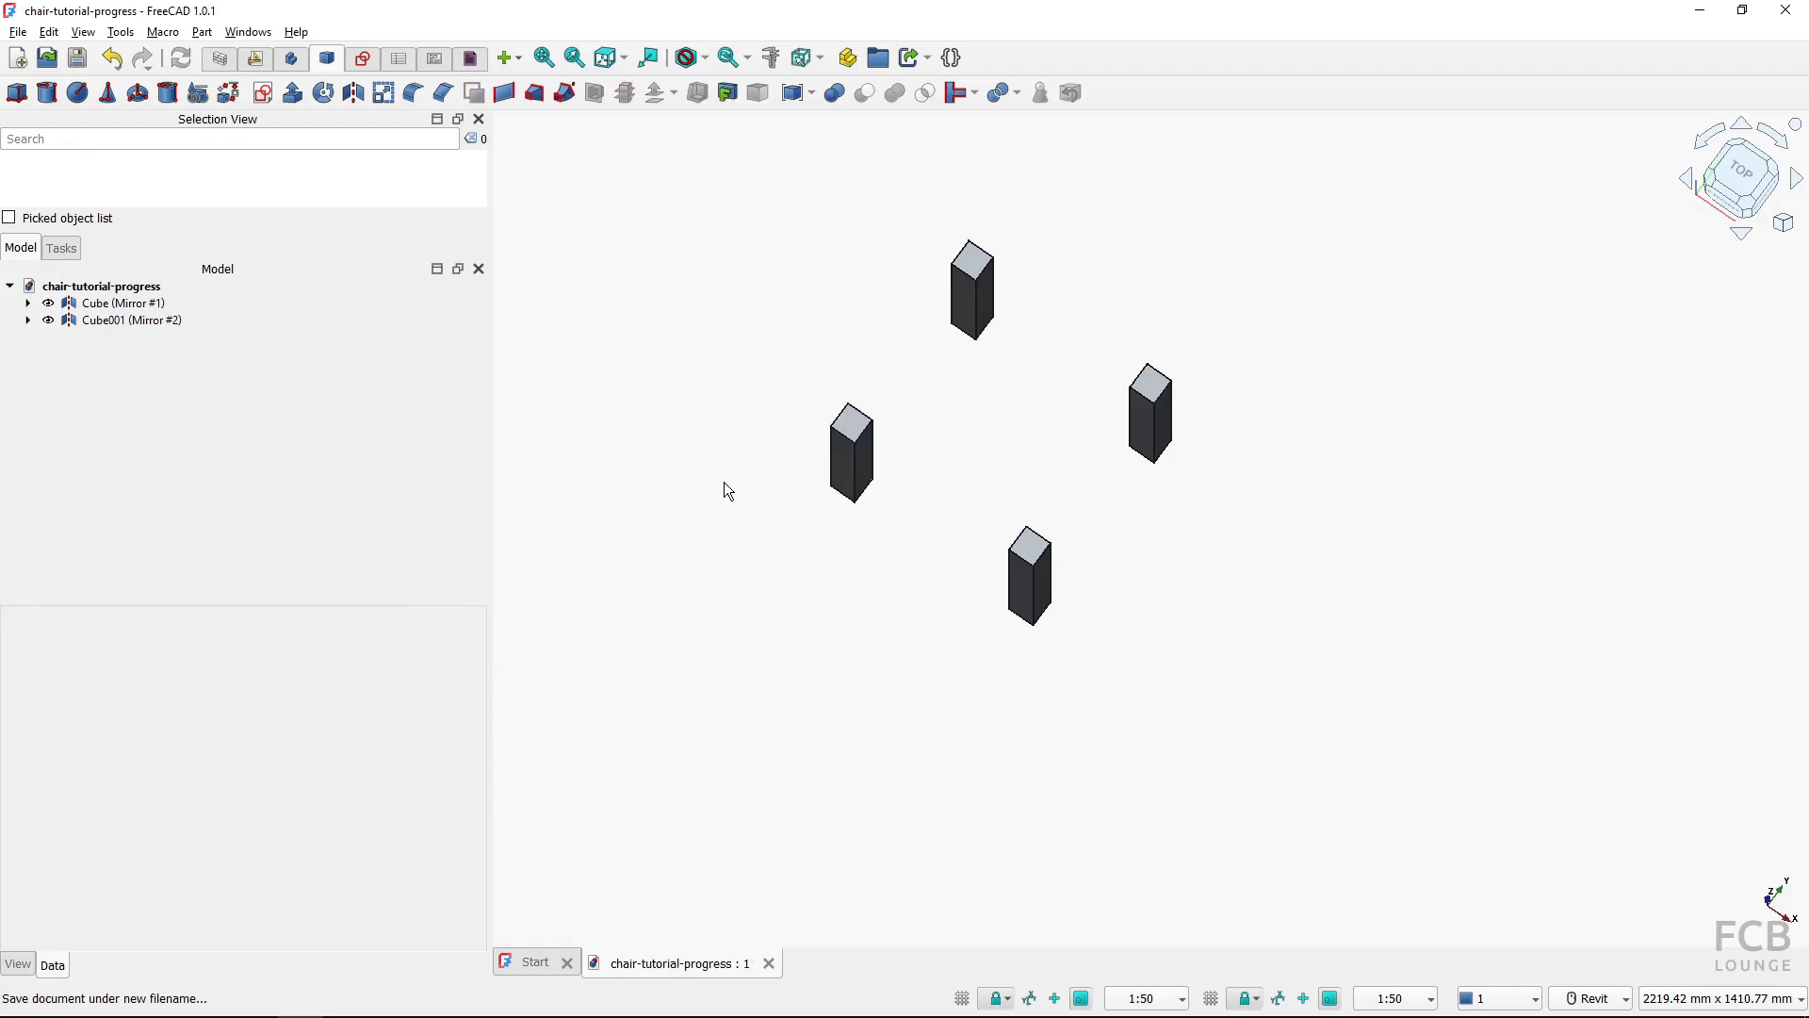
Check the chair seat in simple_chair_tutorial.pdf and create a new sketch on the XY plane with 0 mm offset
key("alt+Tab")
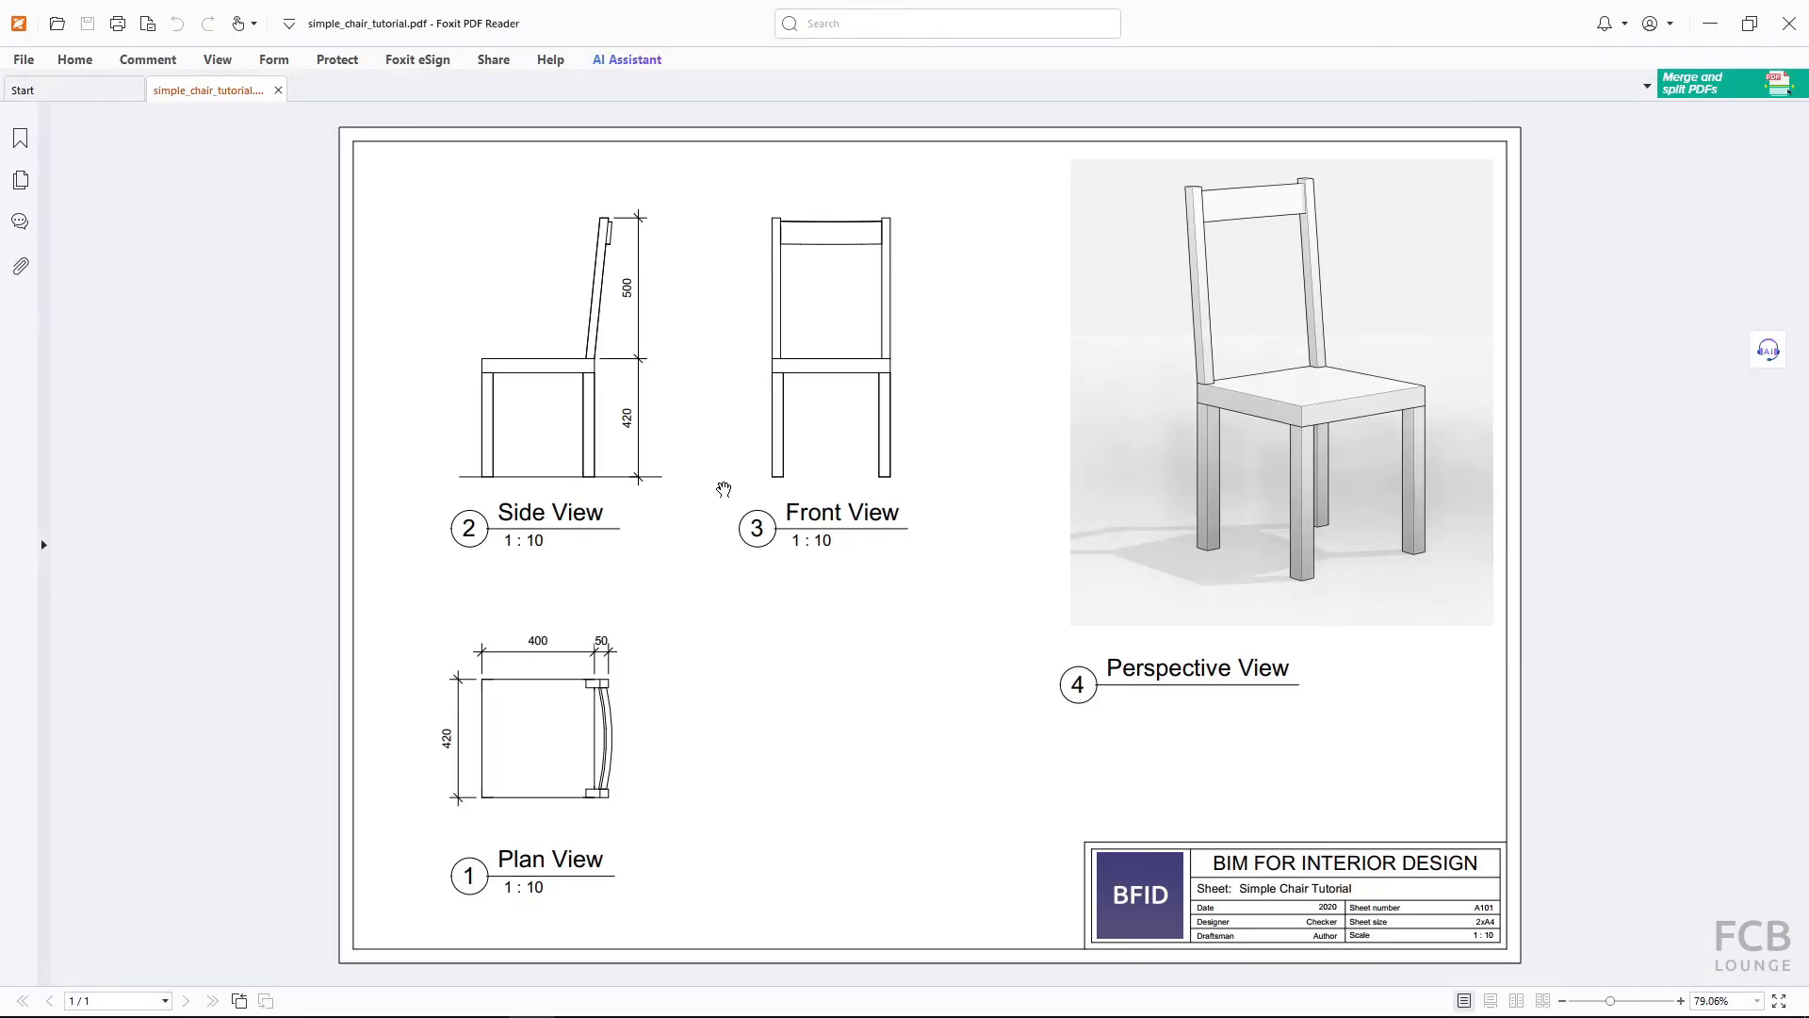
left_click(1284, 396)
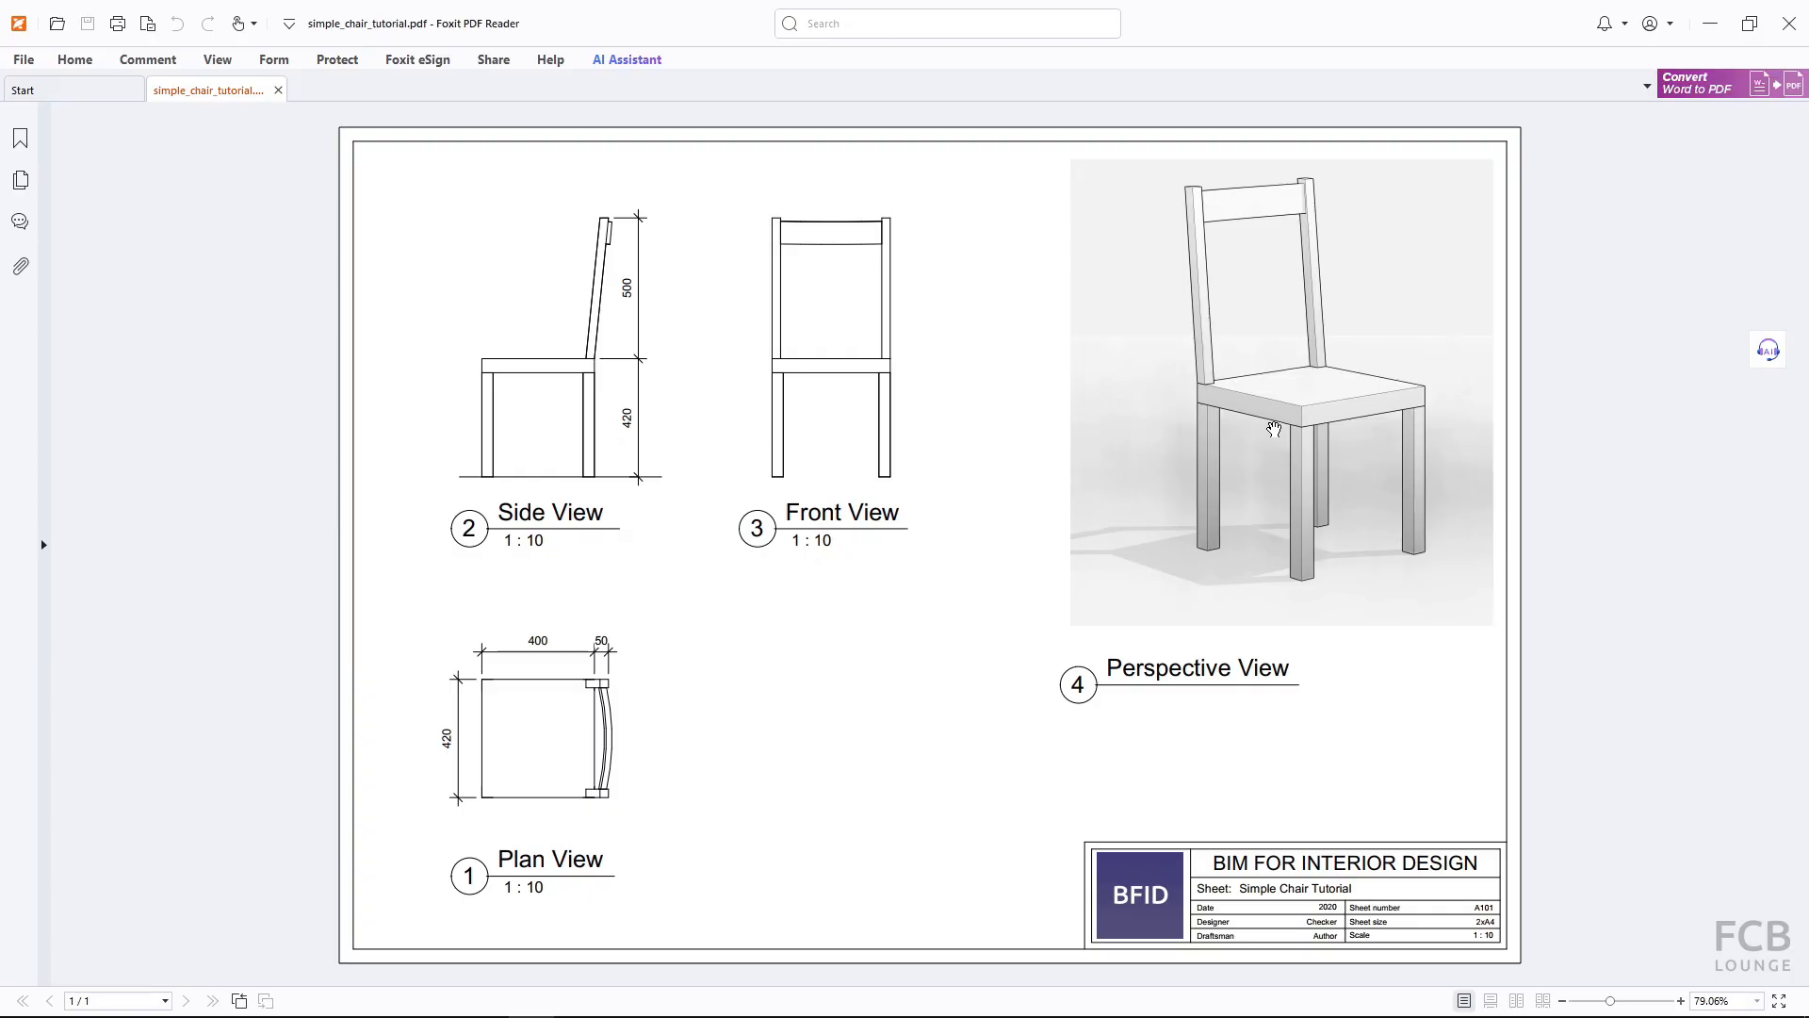
key("alt+Tab")
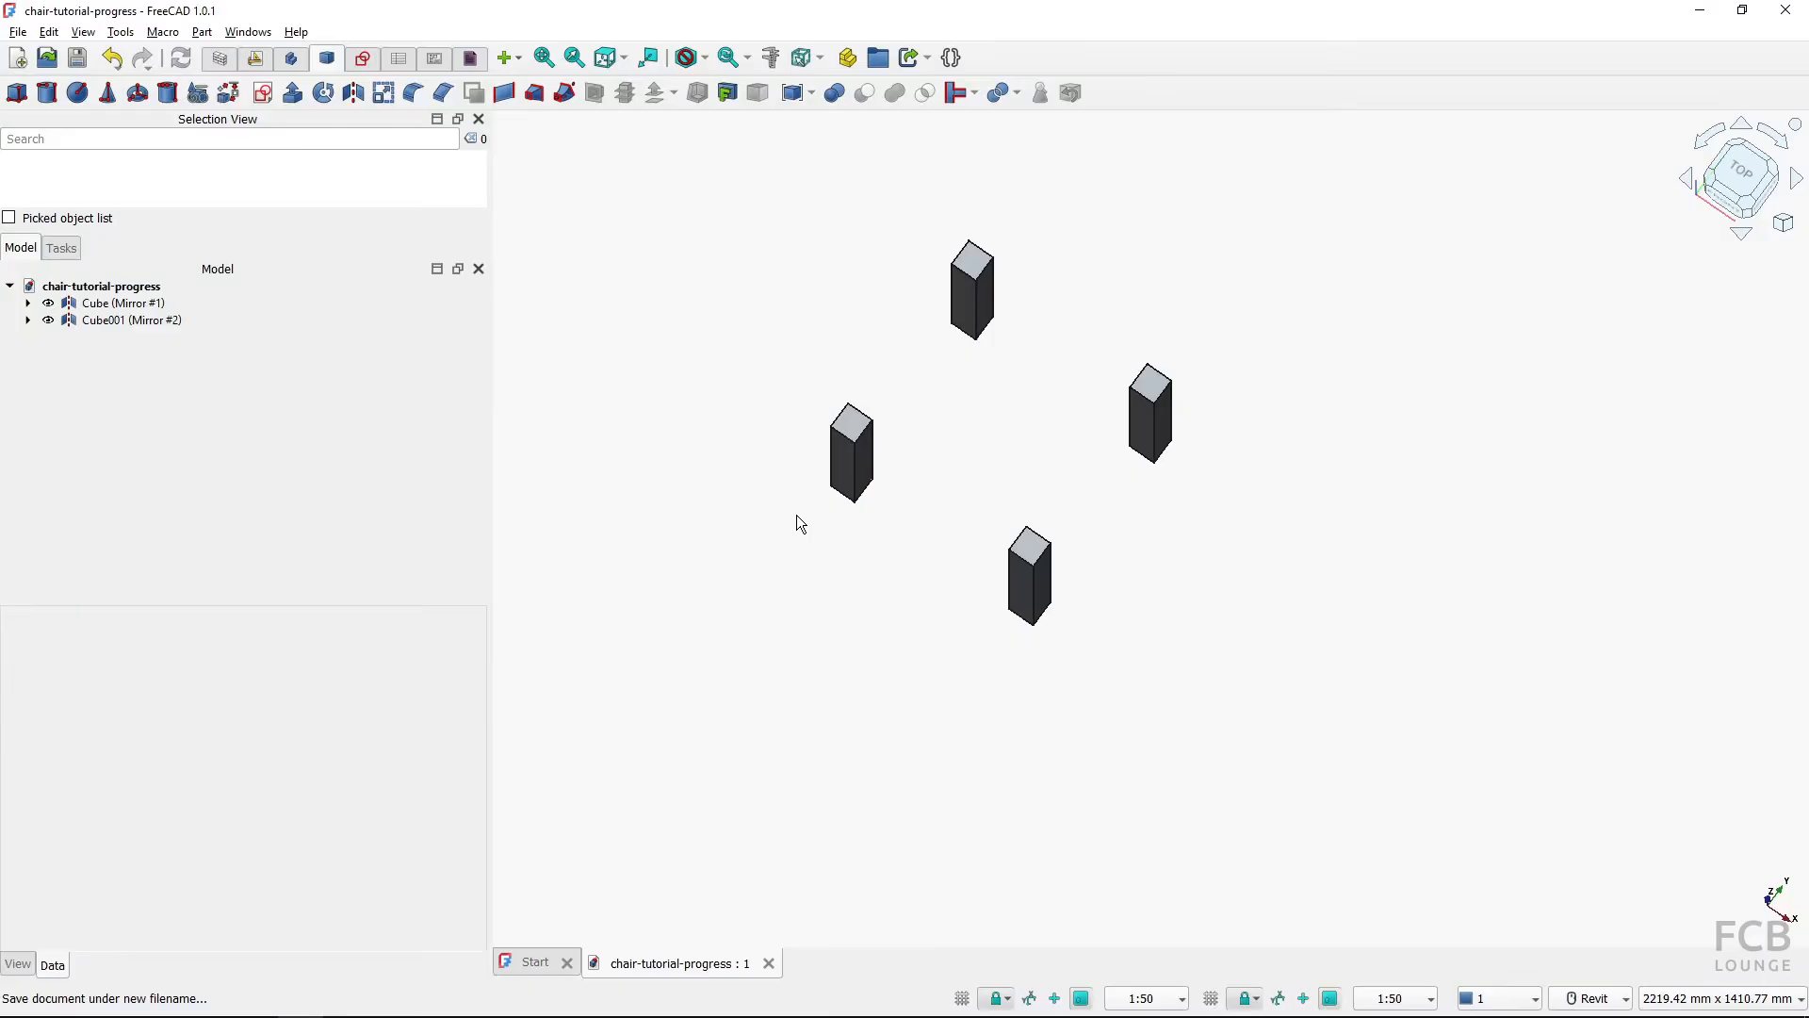
left_click(1743, 181)
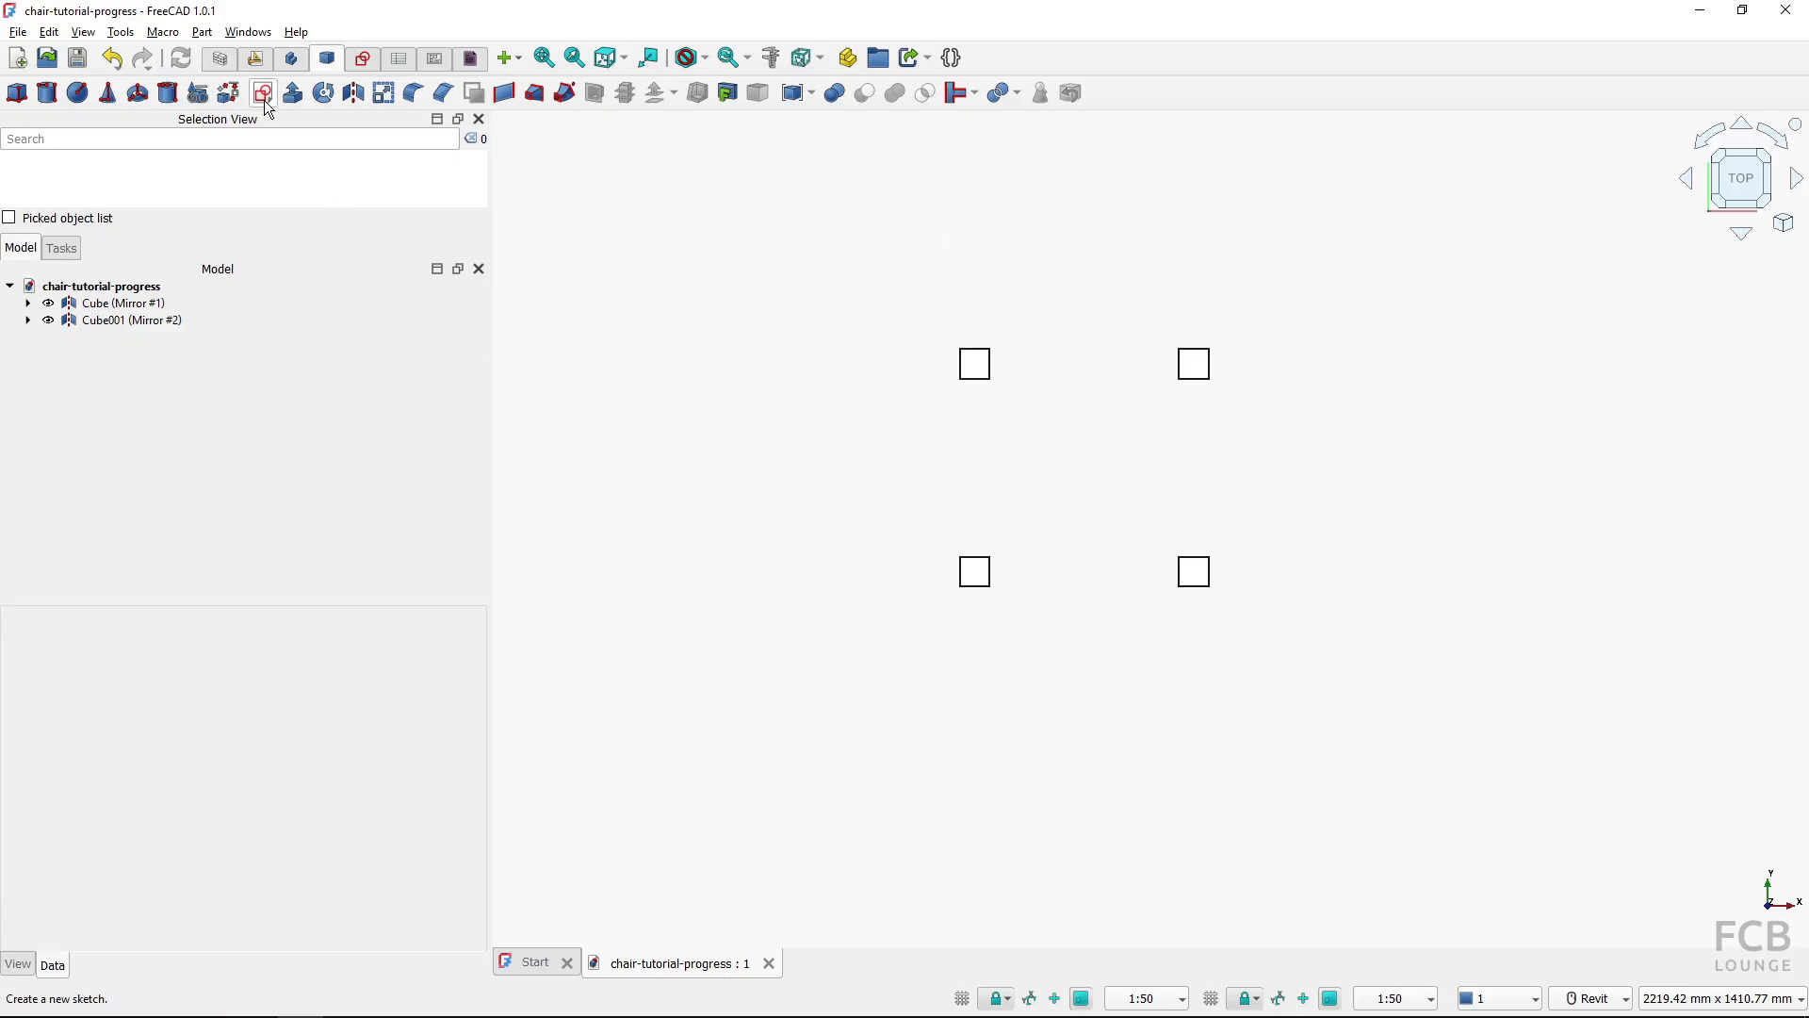
key("ctrl")
key("ctrl")
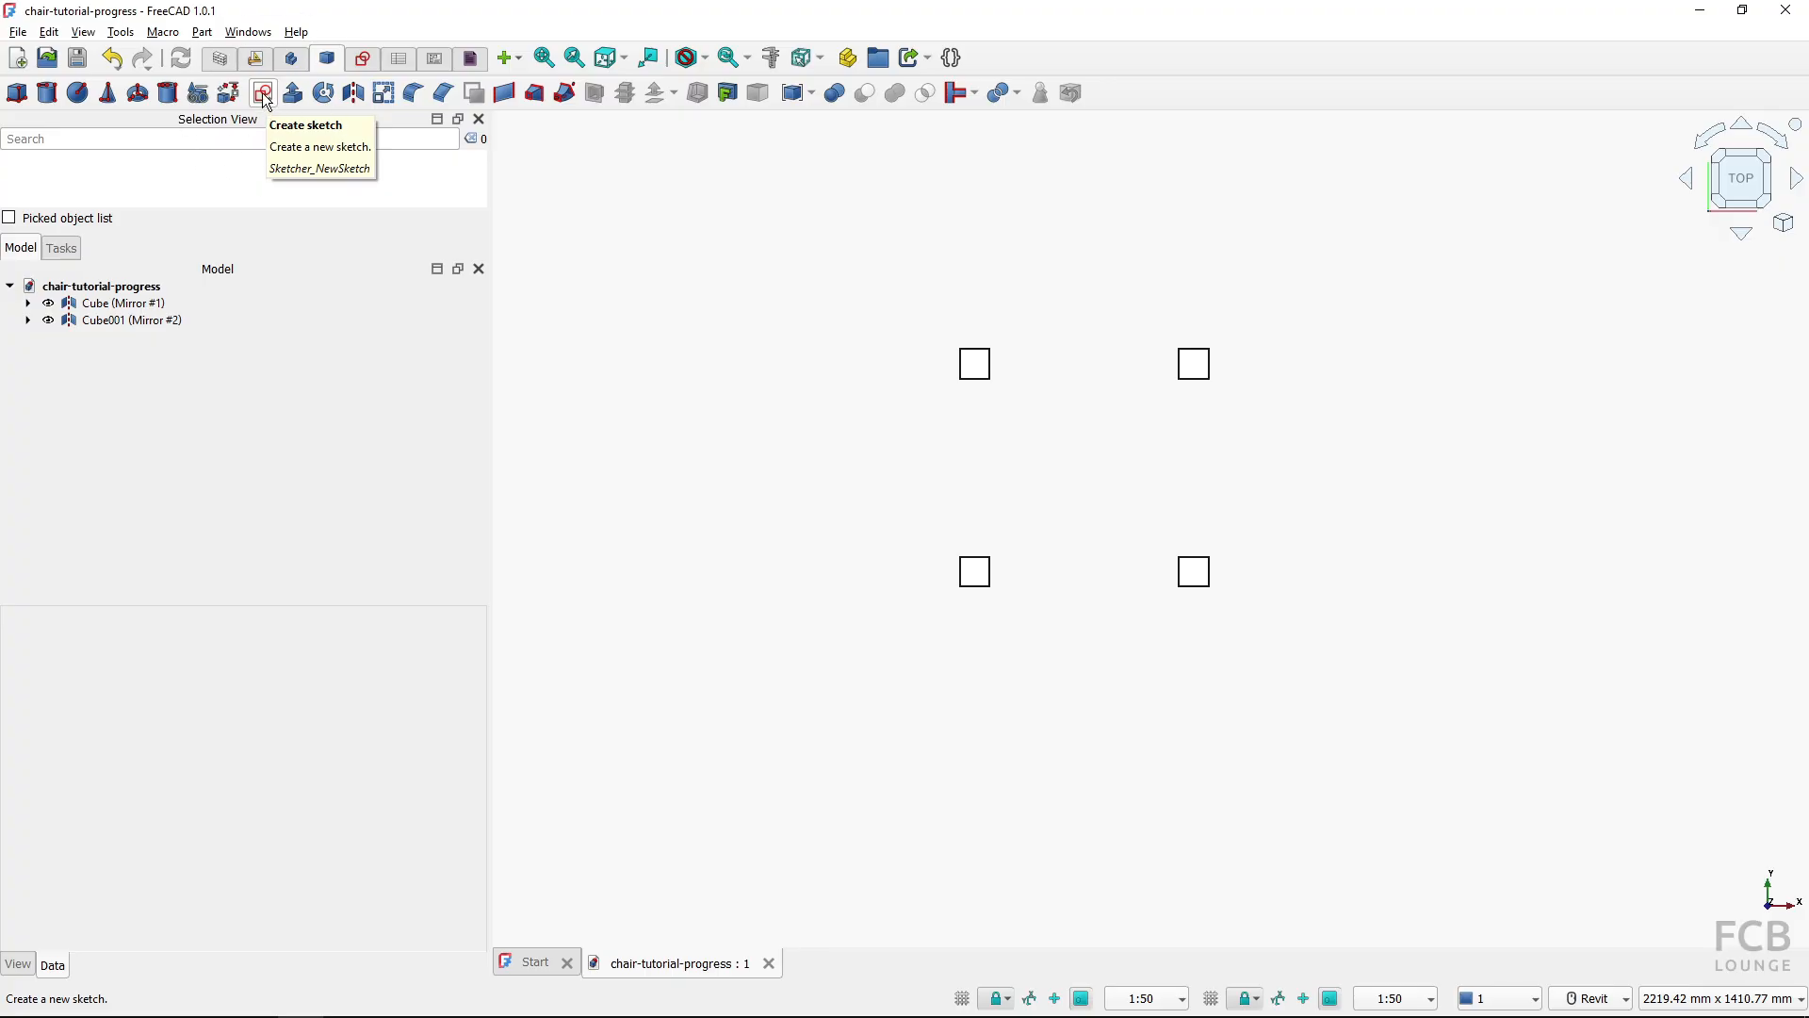
left_click(265, 95)
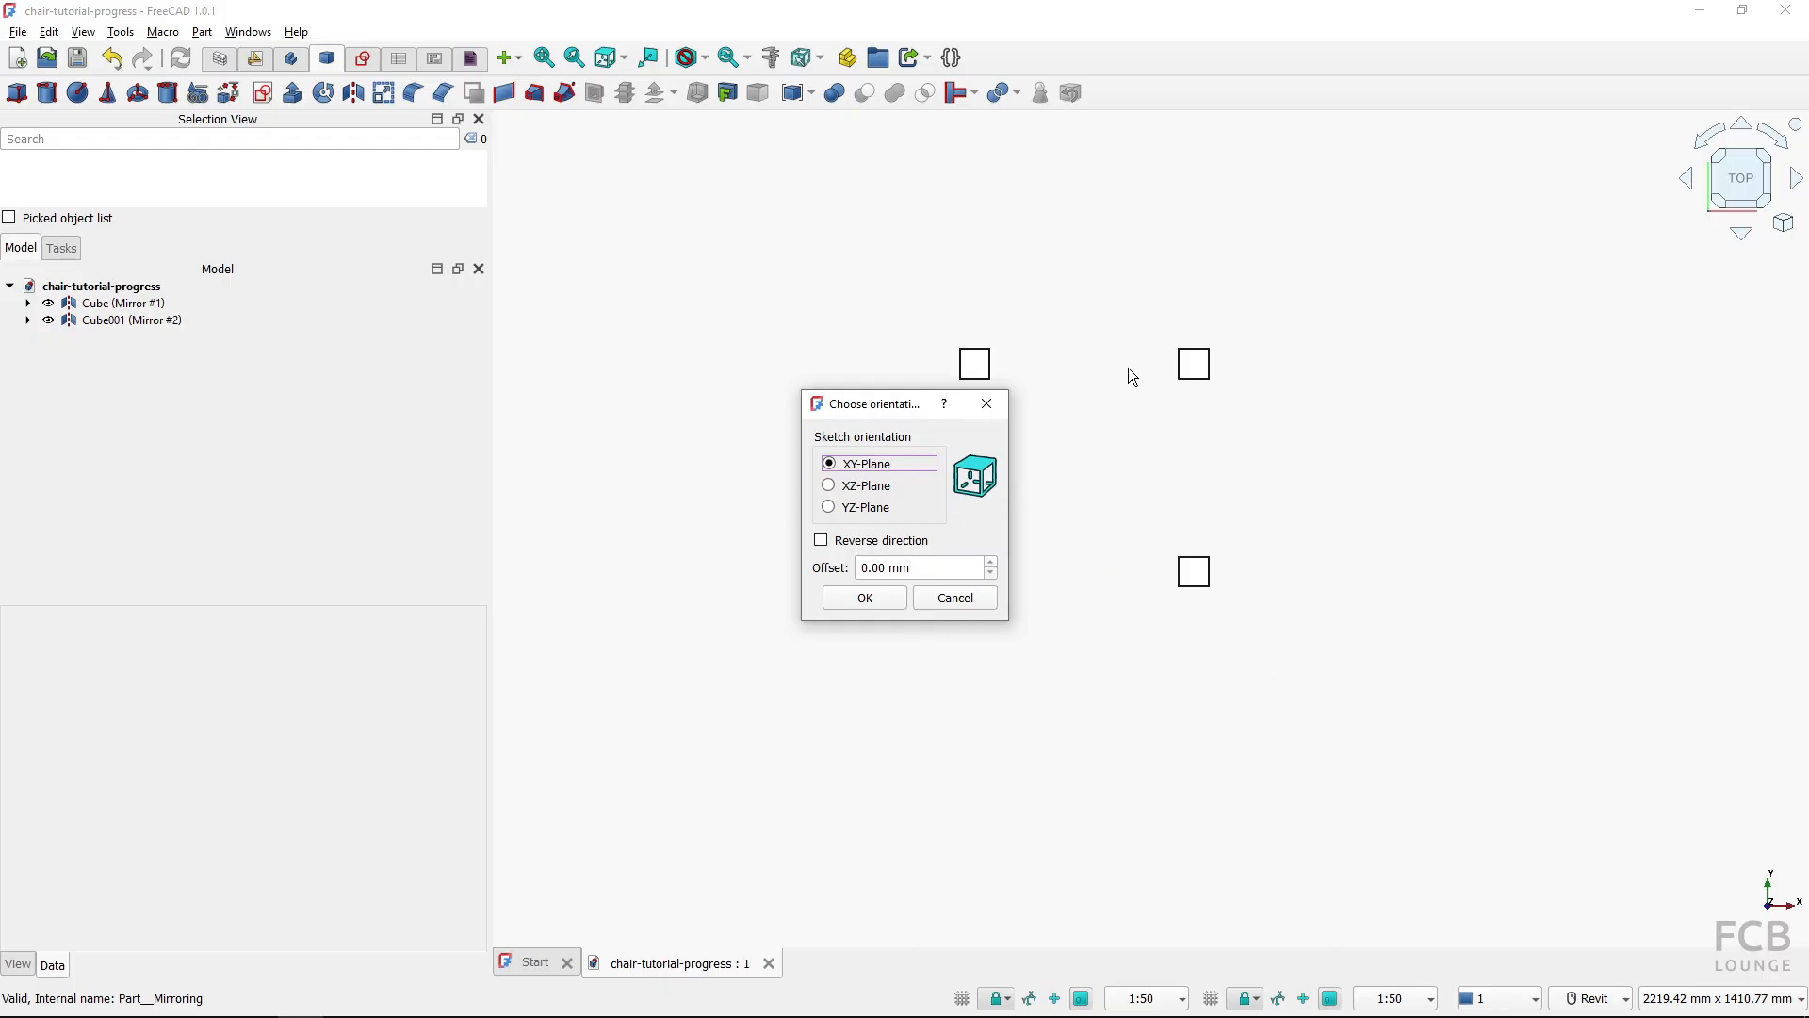
left_click(875, 604)
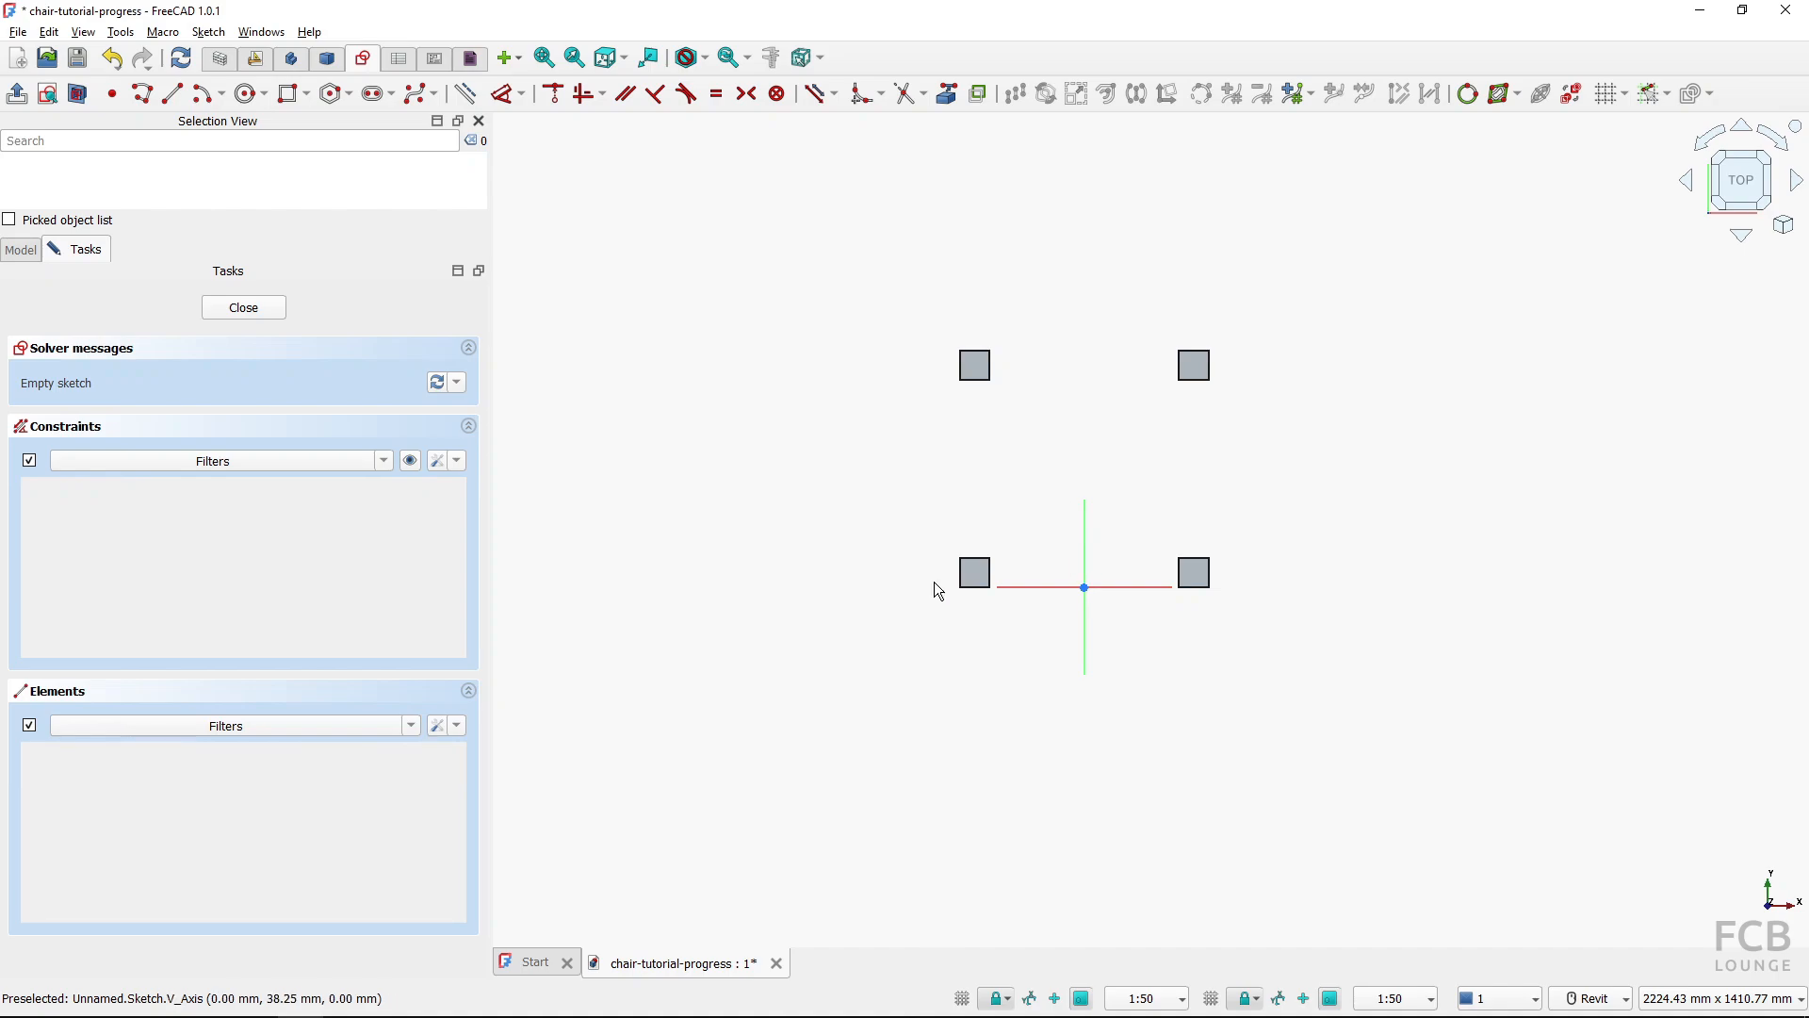
left_click(291, 98)
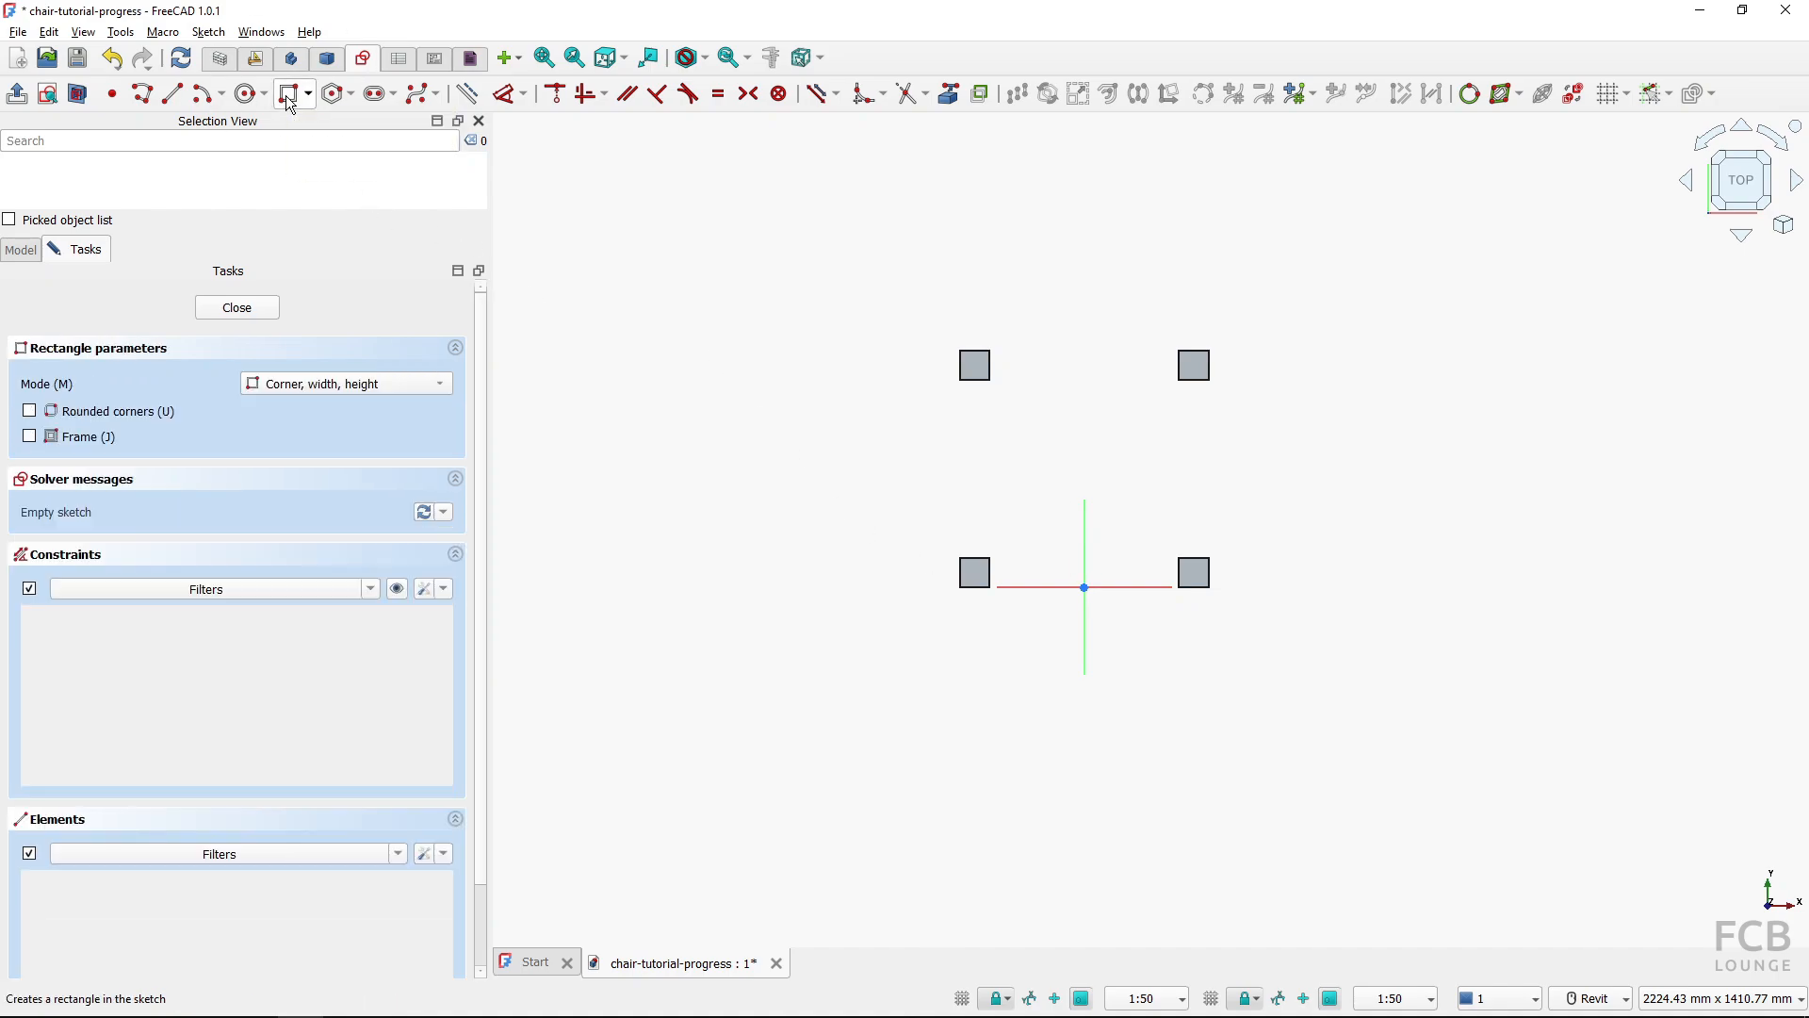
left_click(734, 682)
left_click(899, 530)
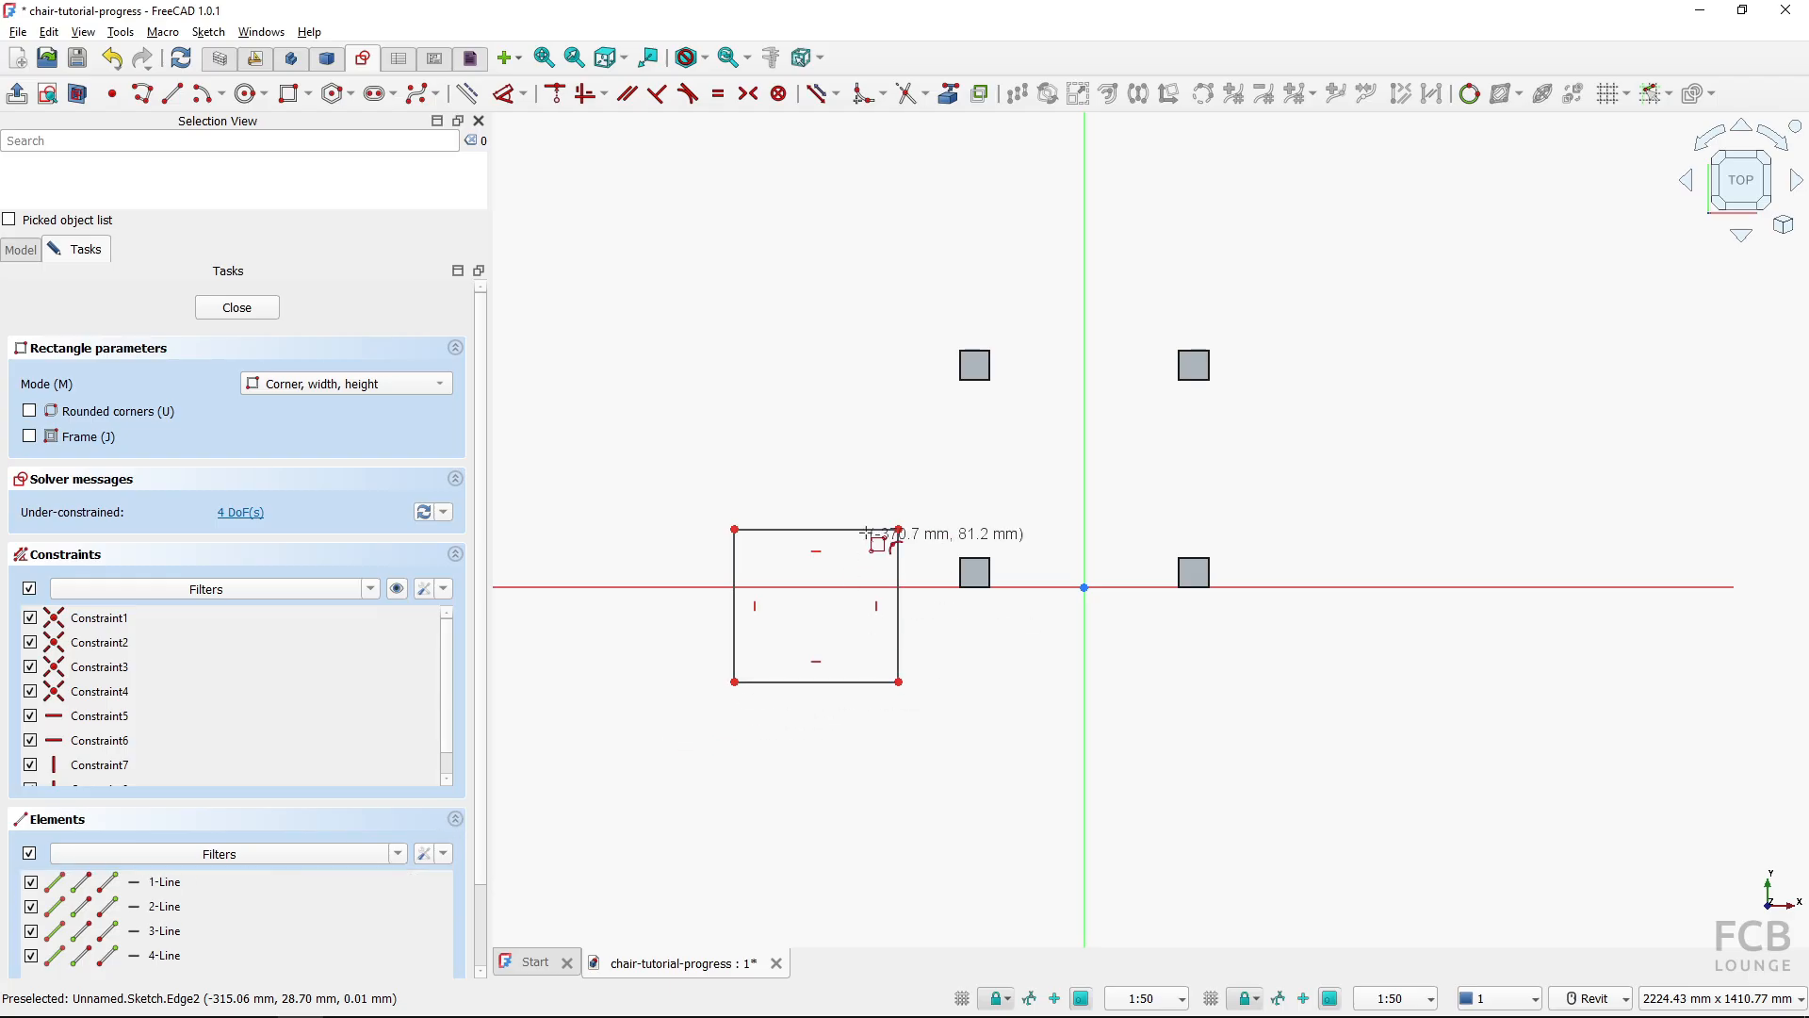
left_click(223, 886)
left_click(192, 950, "shift")
key("Delete")
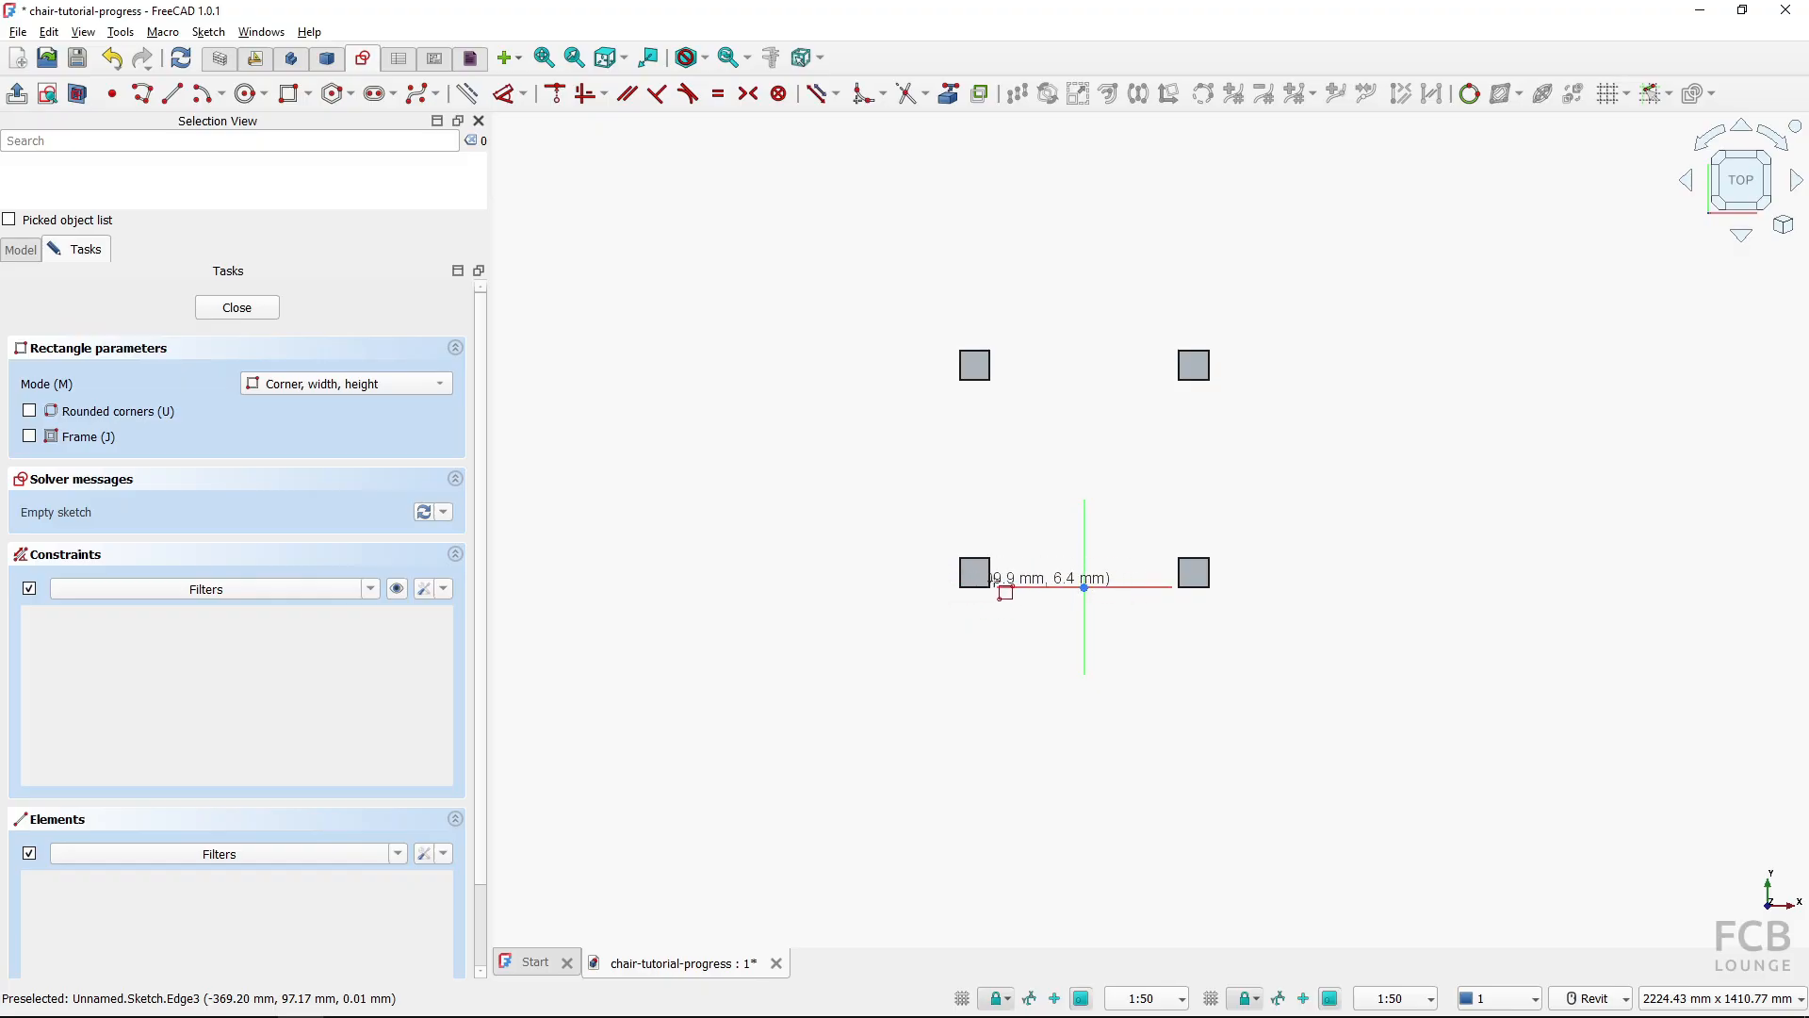
key("Escape")
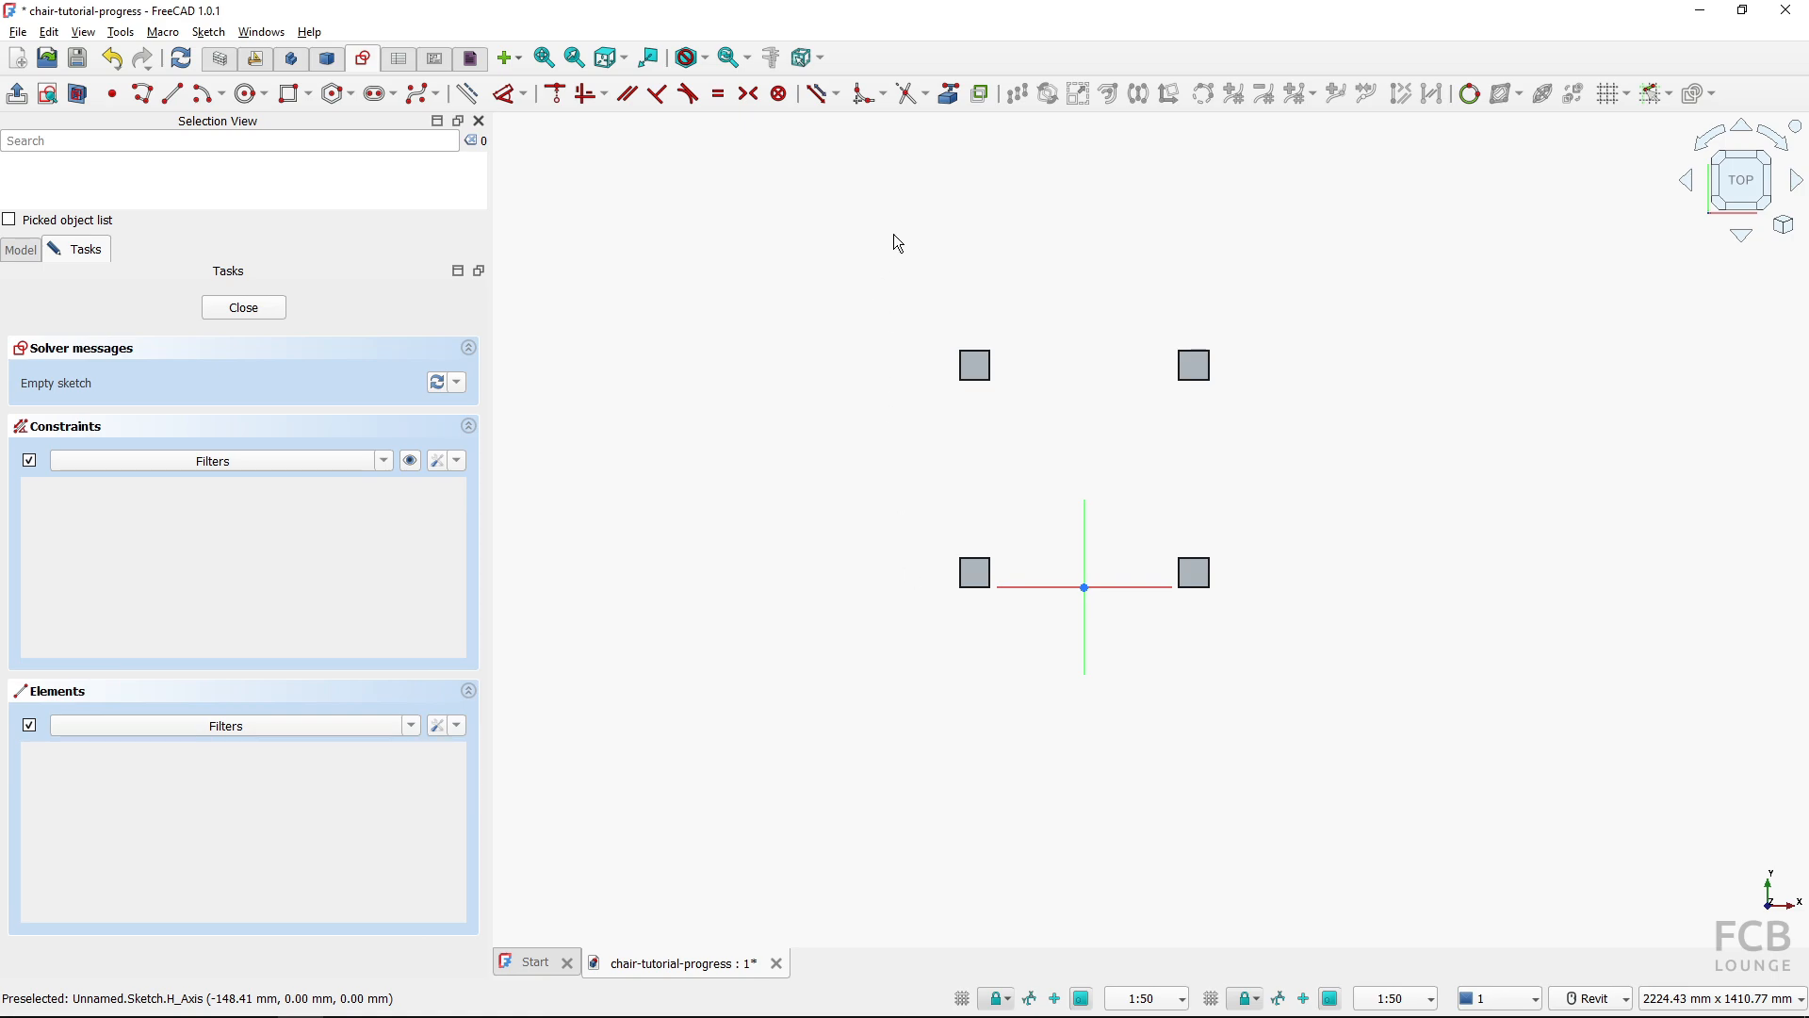
Link two diagonally opposite outer leg corners as external geometry and draw the 420 by 400 mm seat rectangle between them
left_click(950, 94)
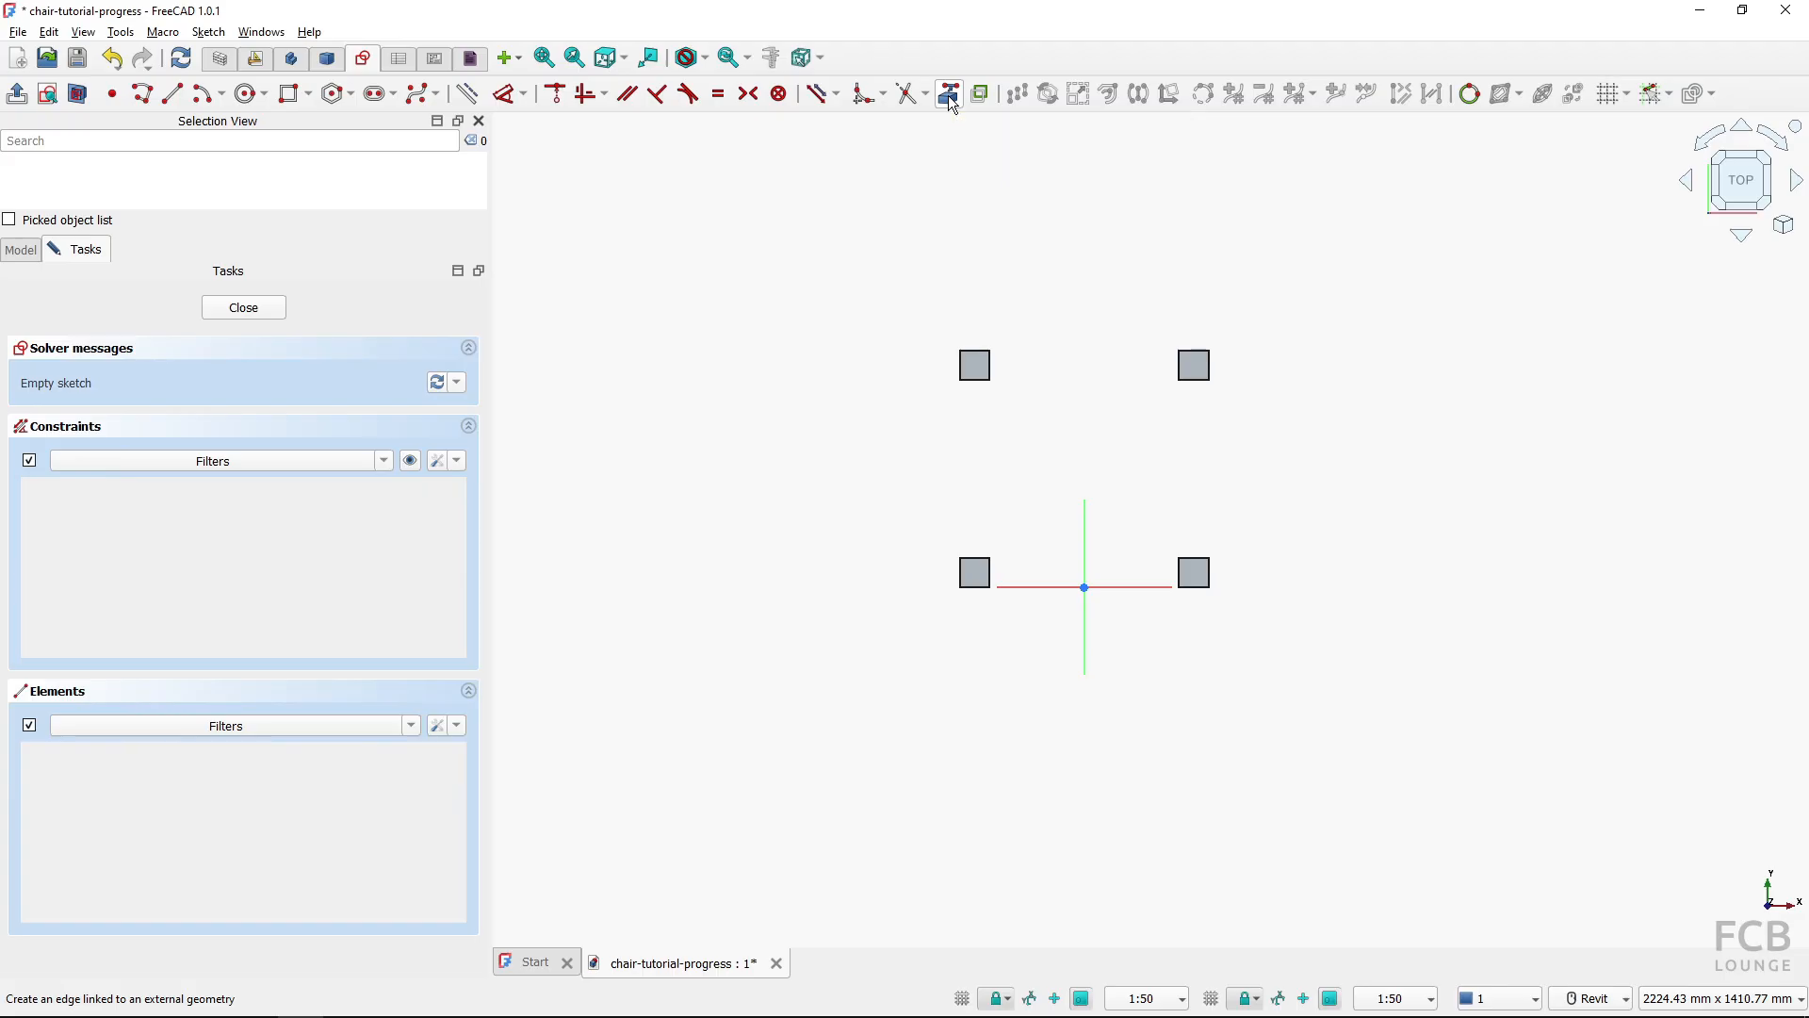
left_click(959, 589)
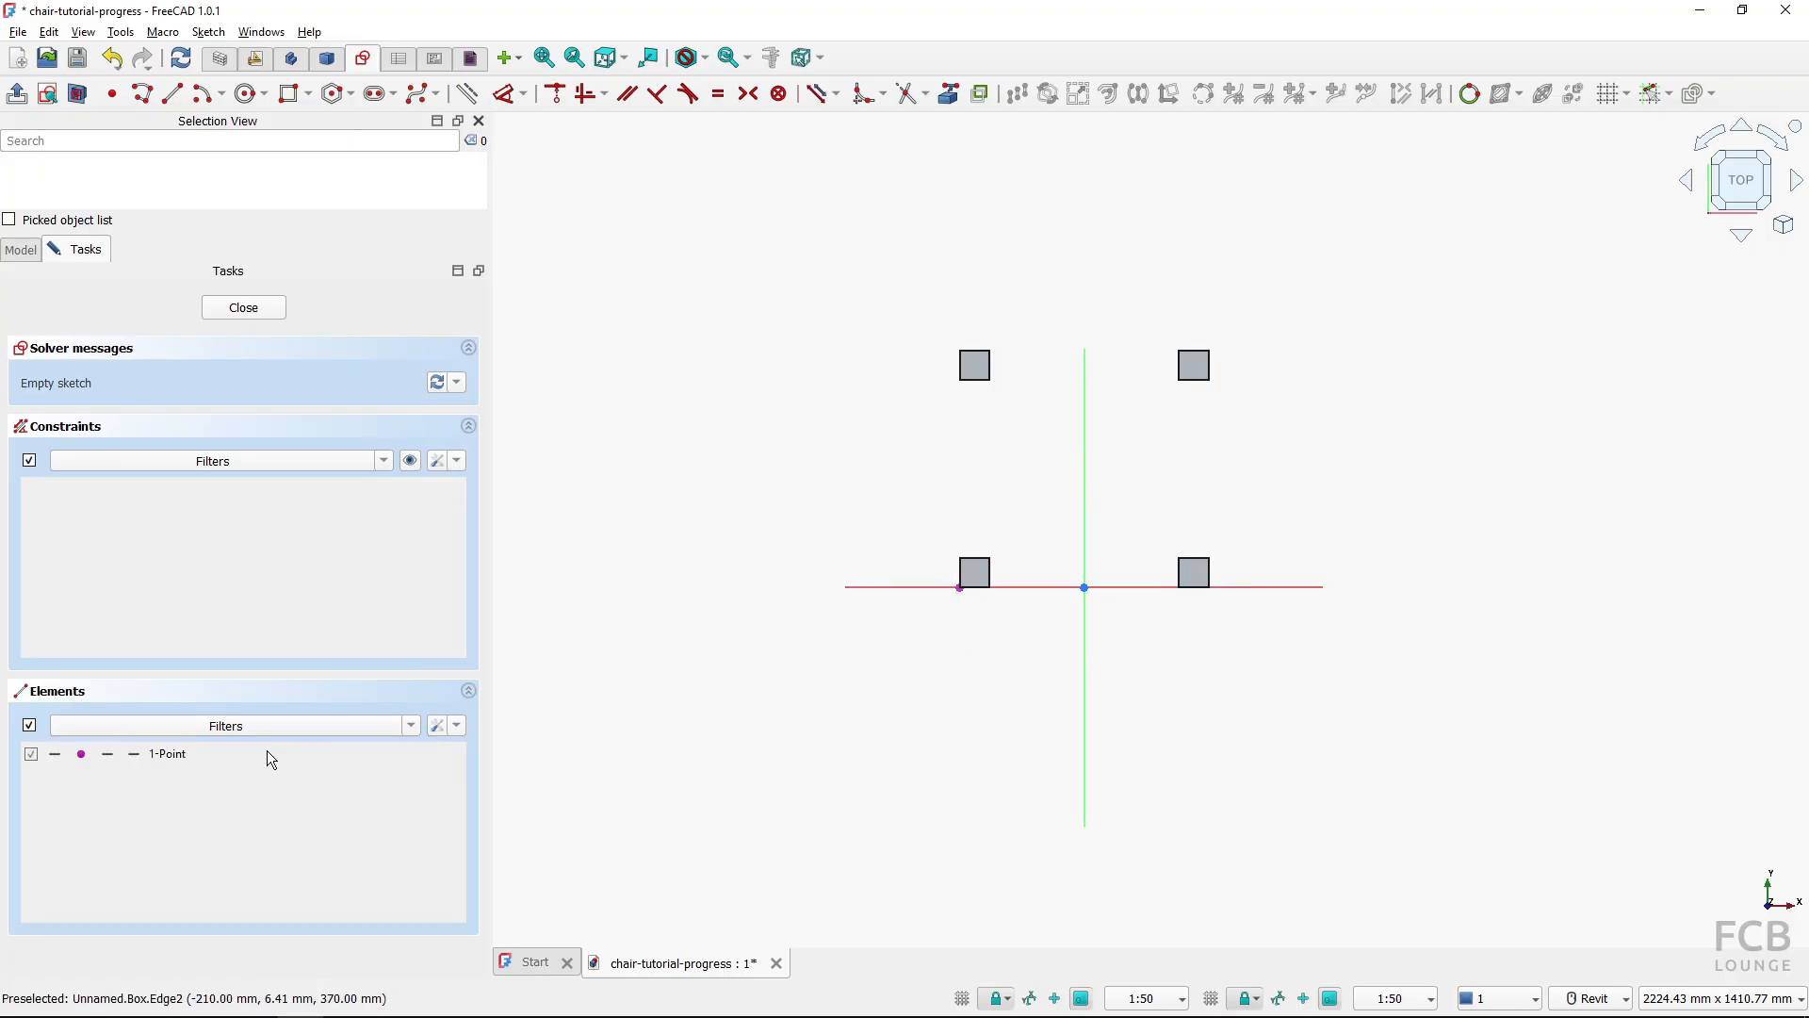
left_click(1211, 350)
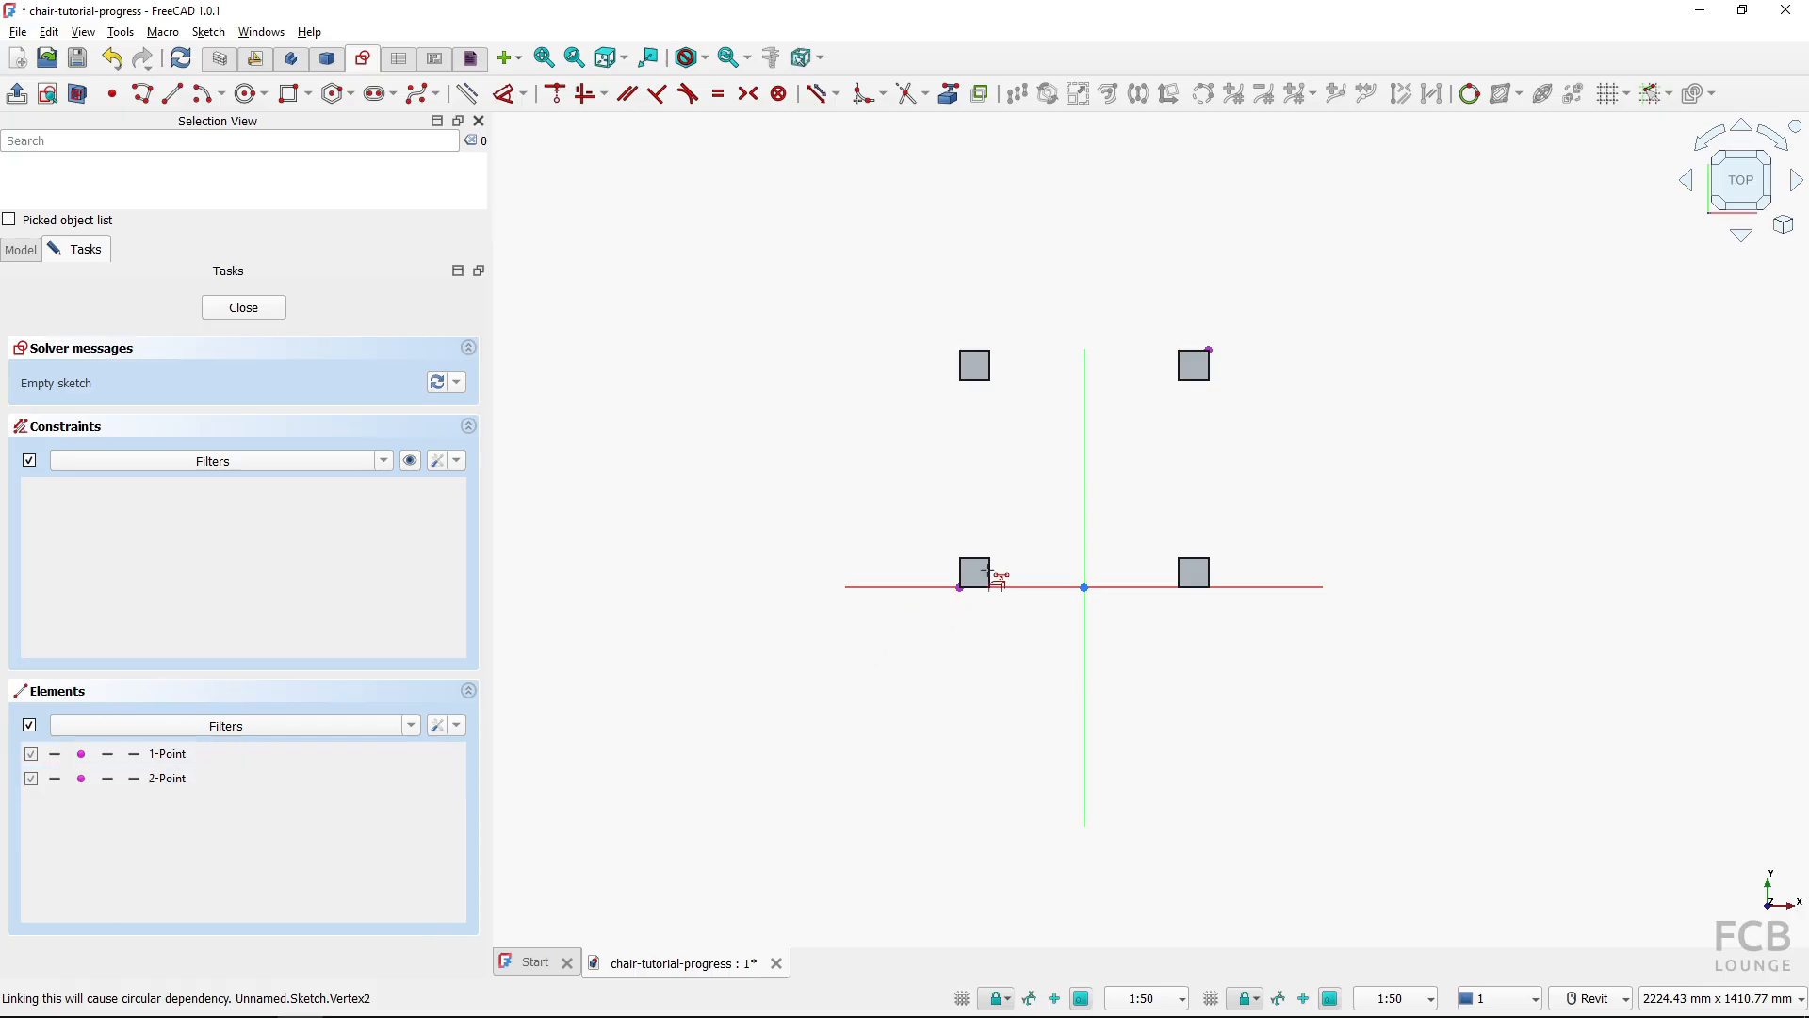
left_click(291, 93)
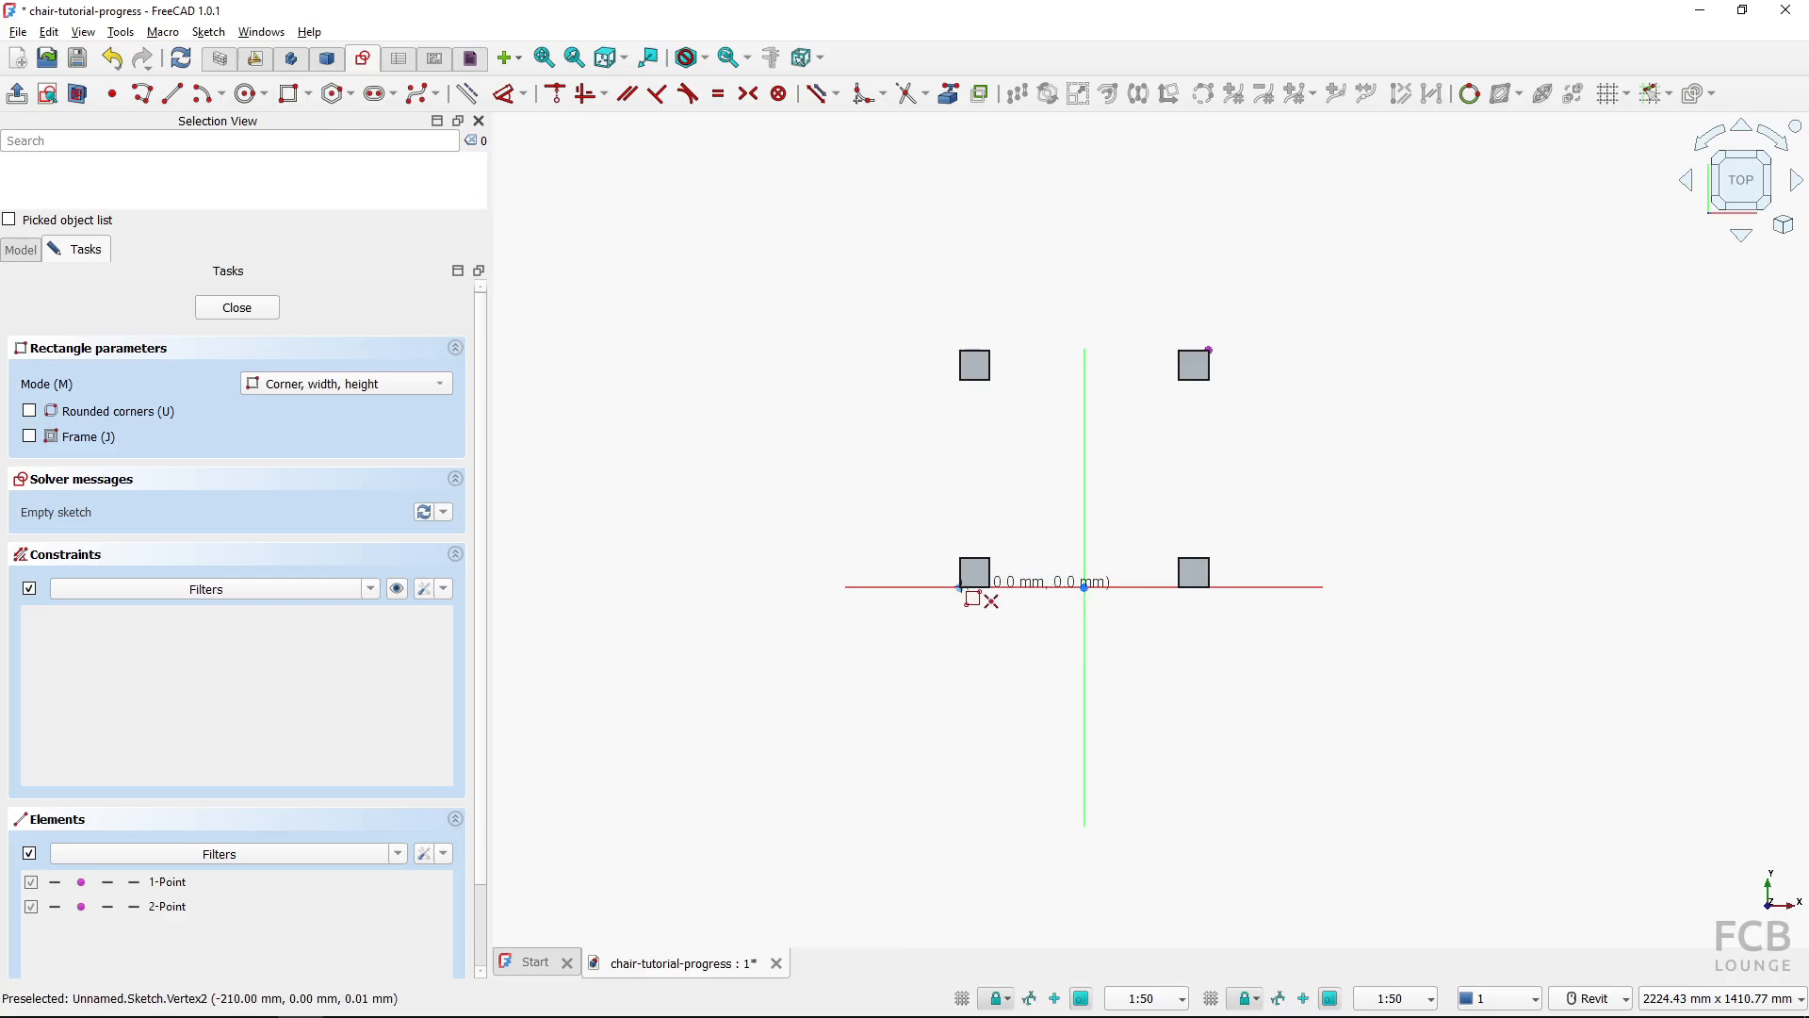
left_click(960, 587)
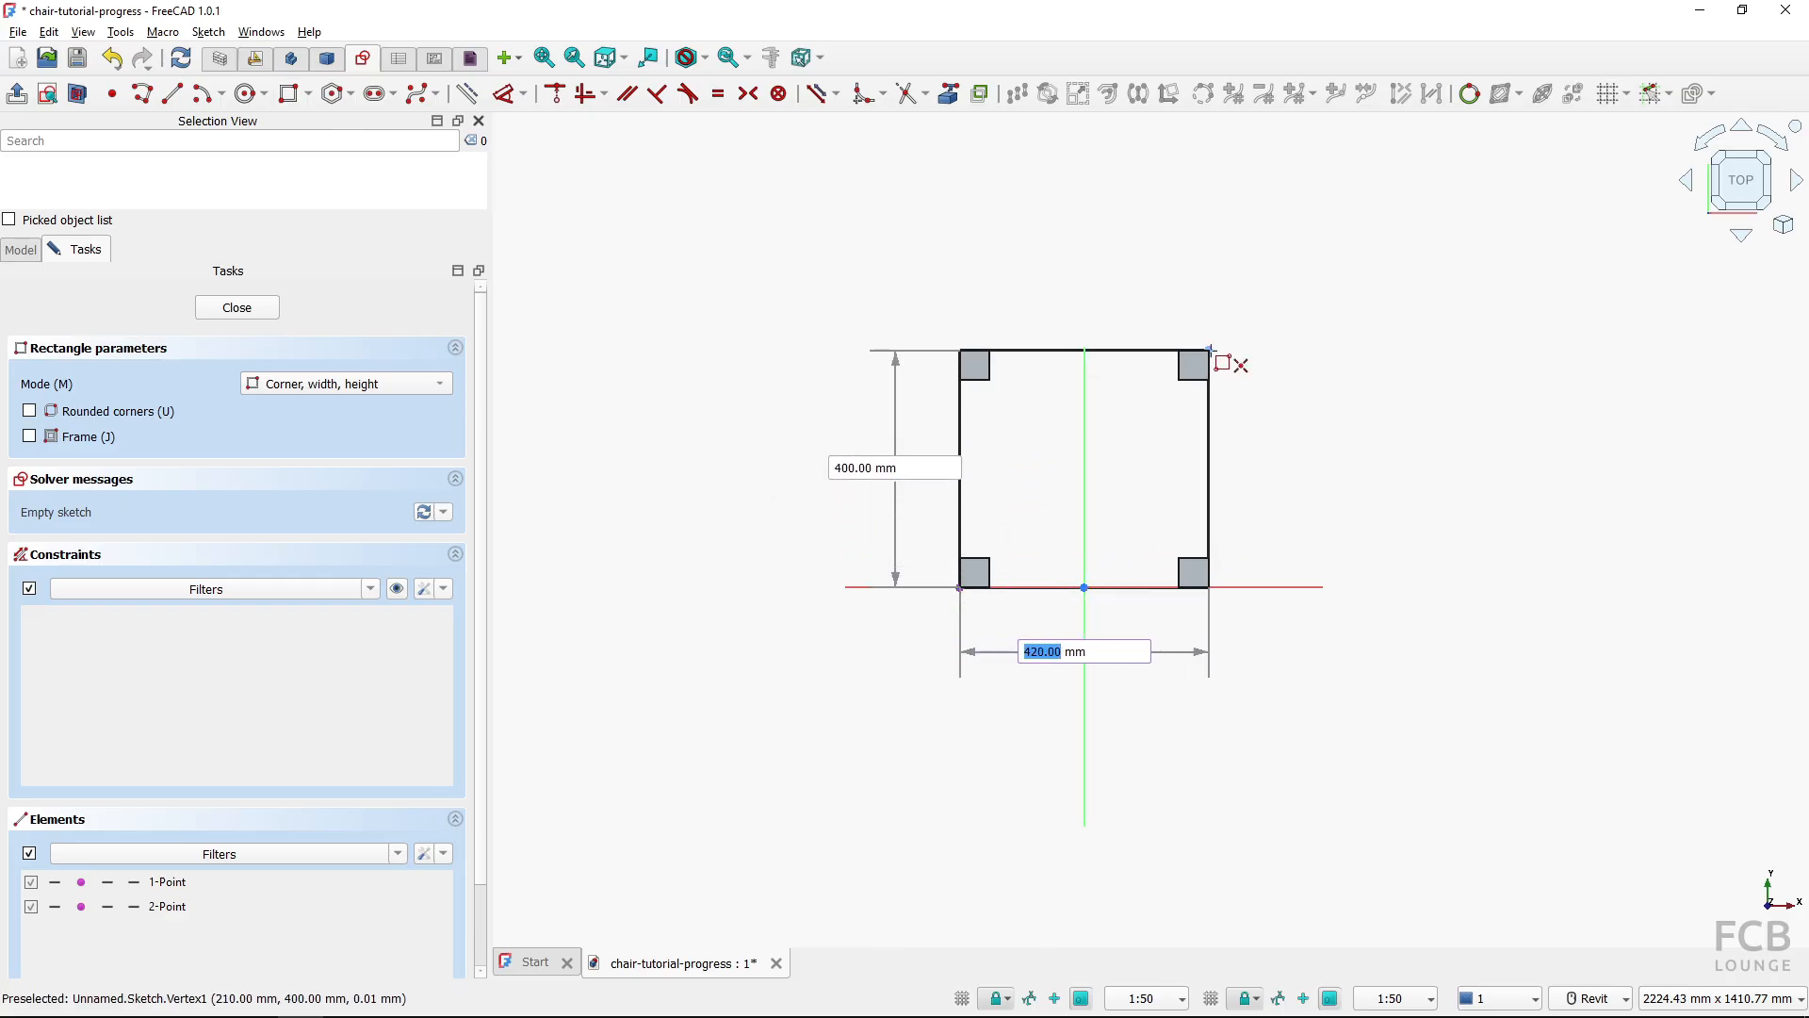
left_click(1210, 350)
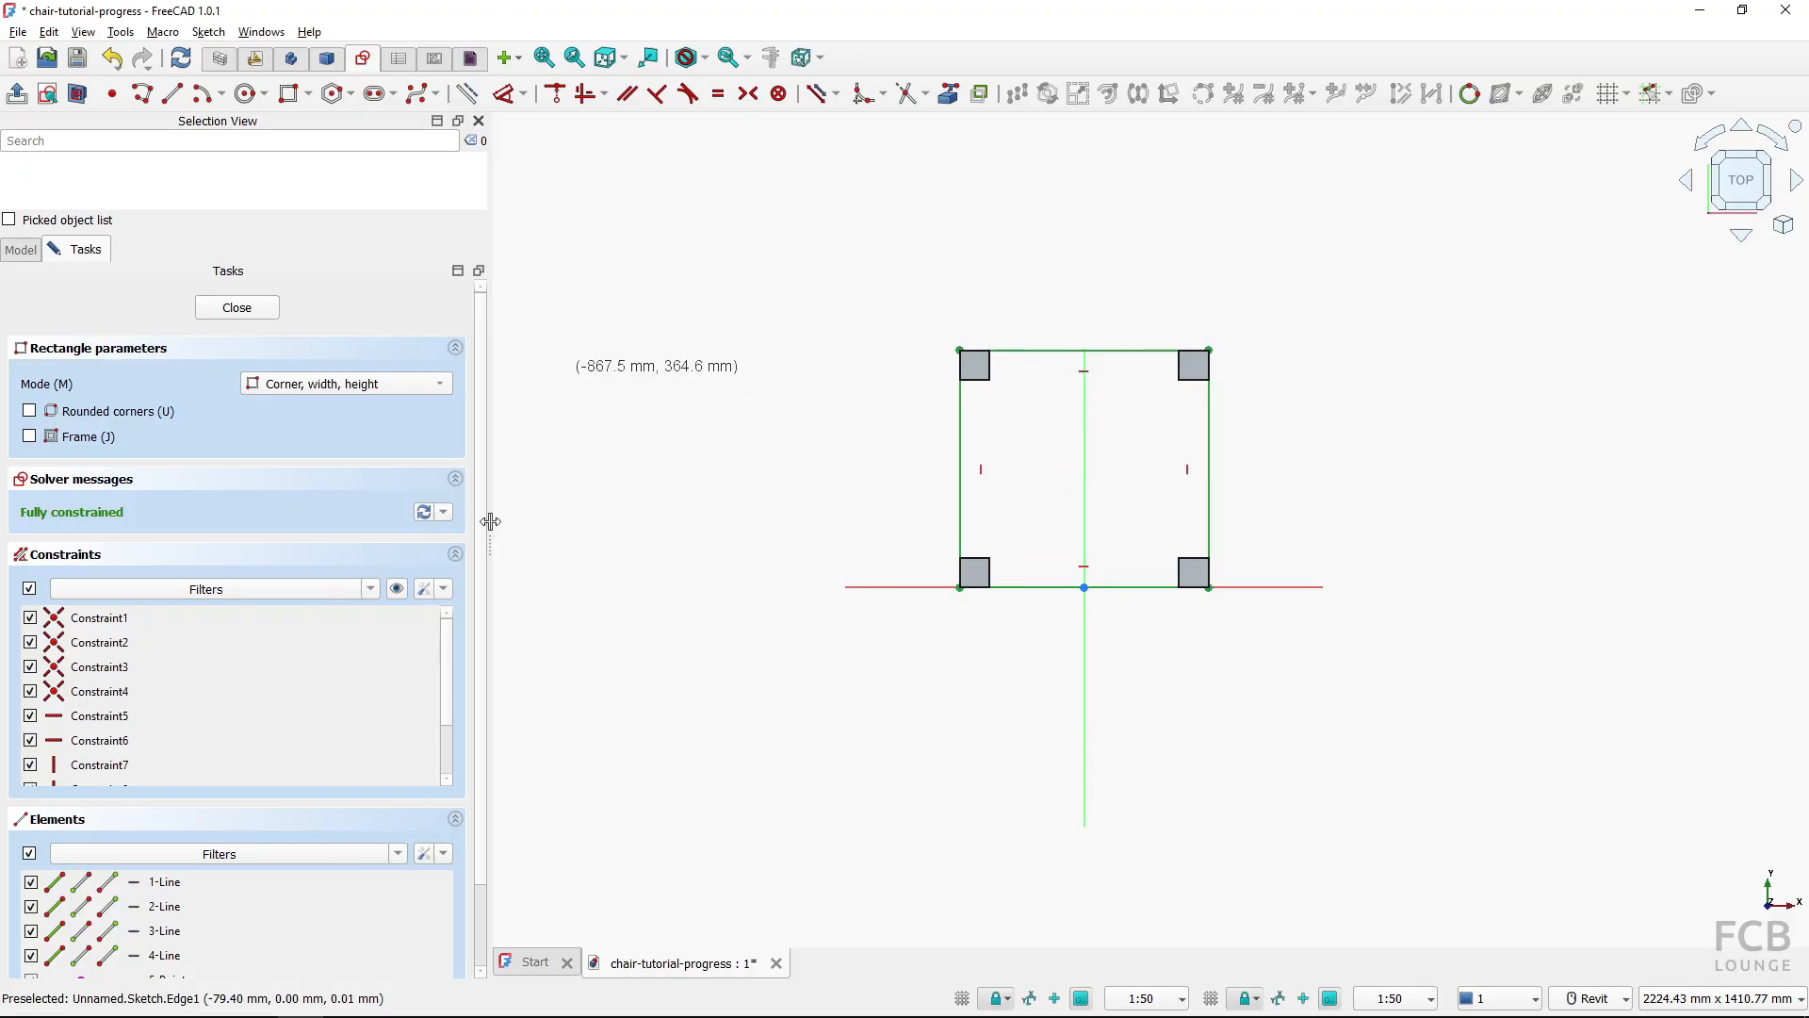
Delete both linked external points from the seat sketch, keeping the four rectangle lines, and close the sketch
scroll(477, 500, "down", 2)
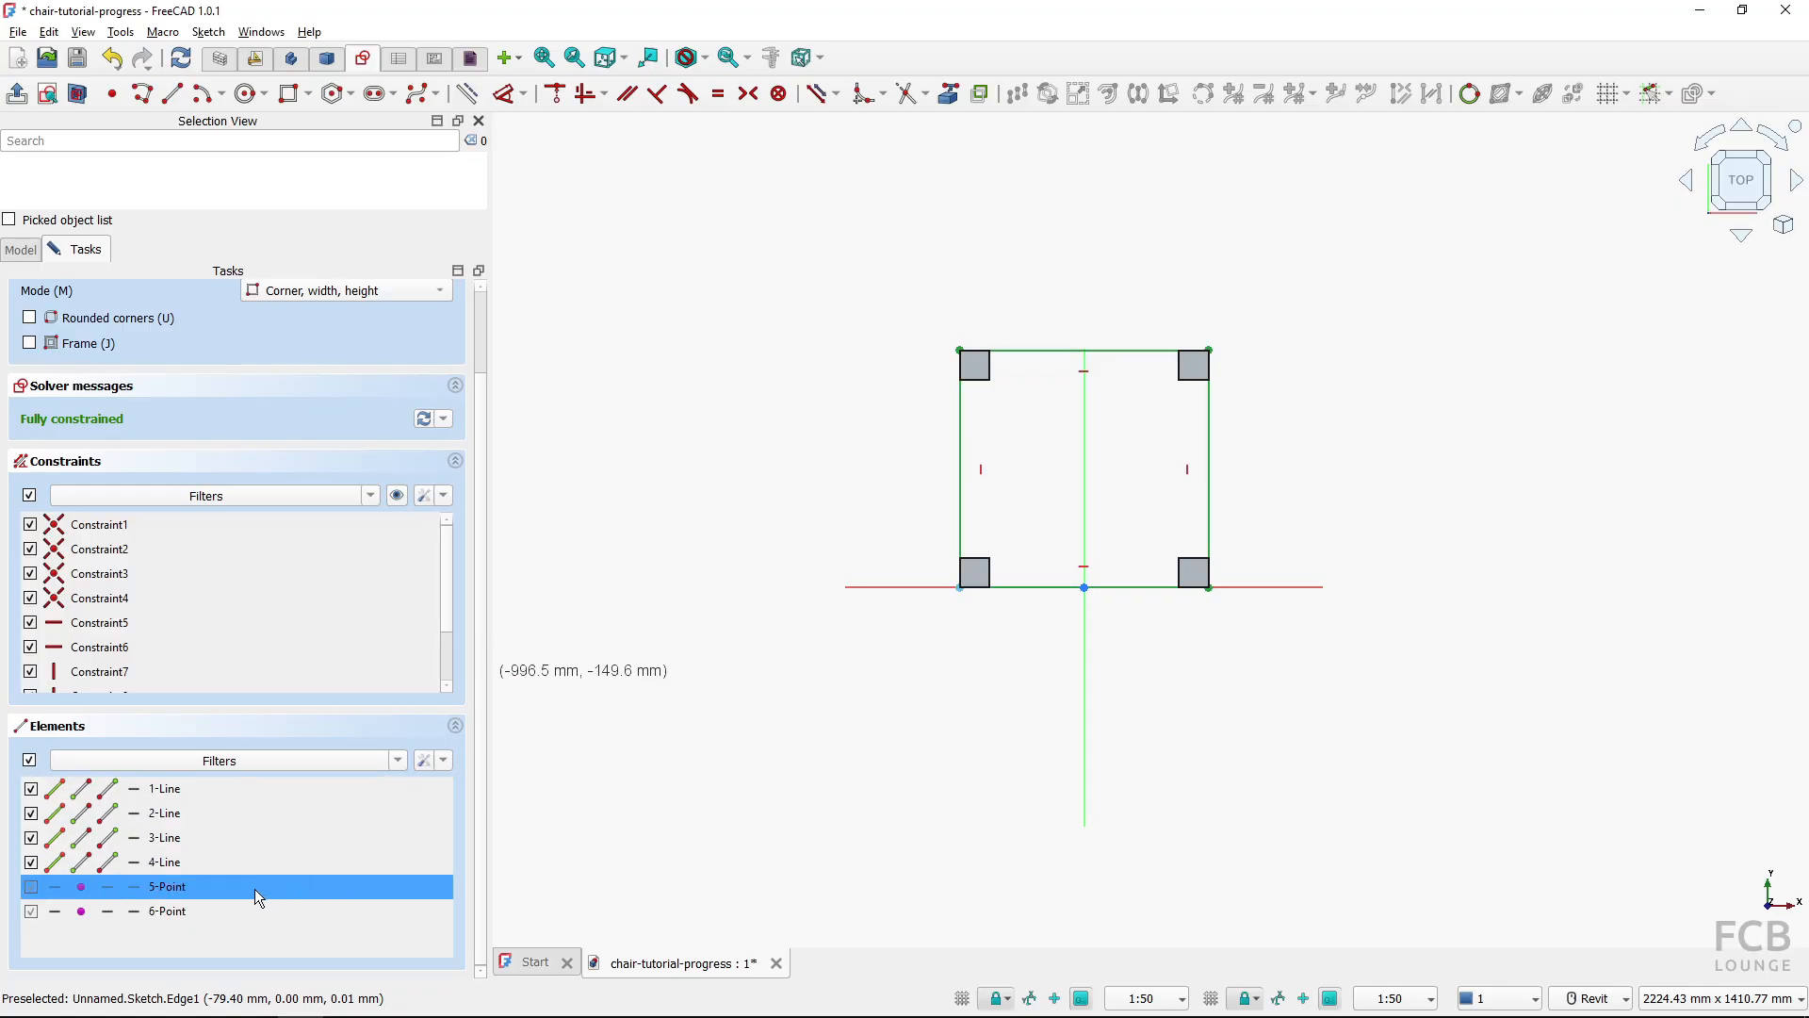
left_click(217, 888)
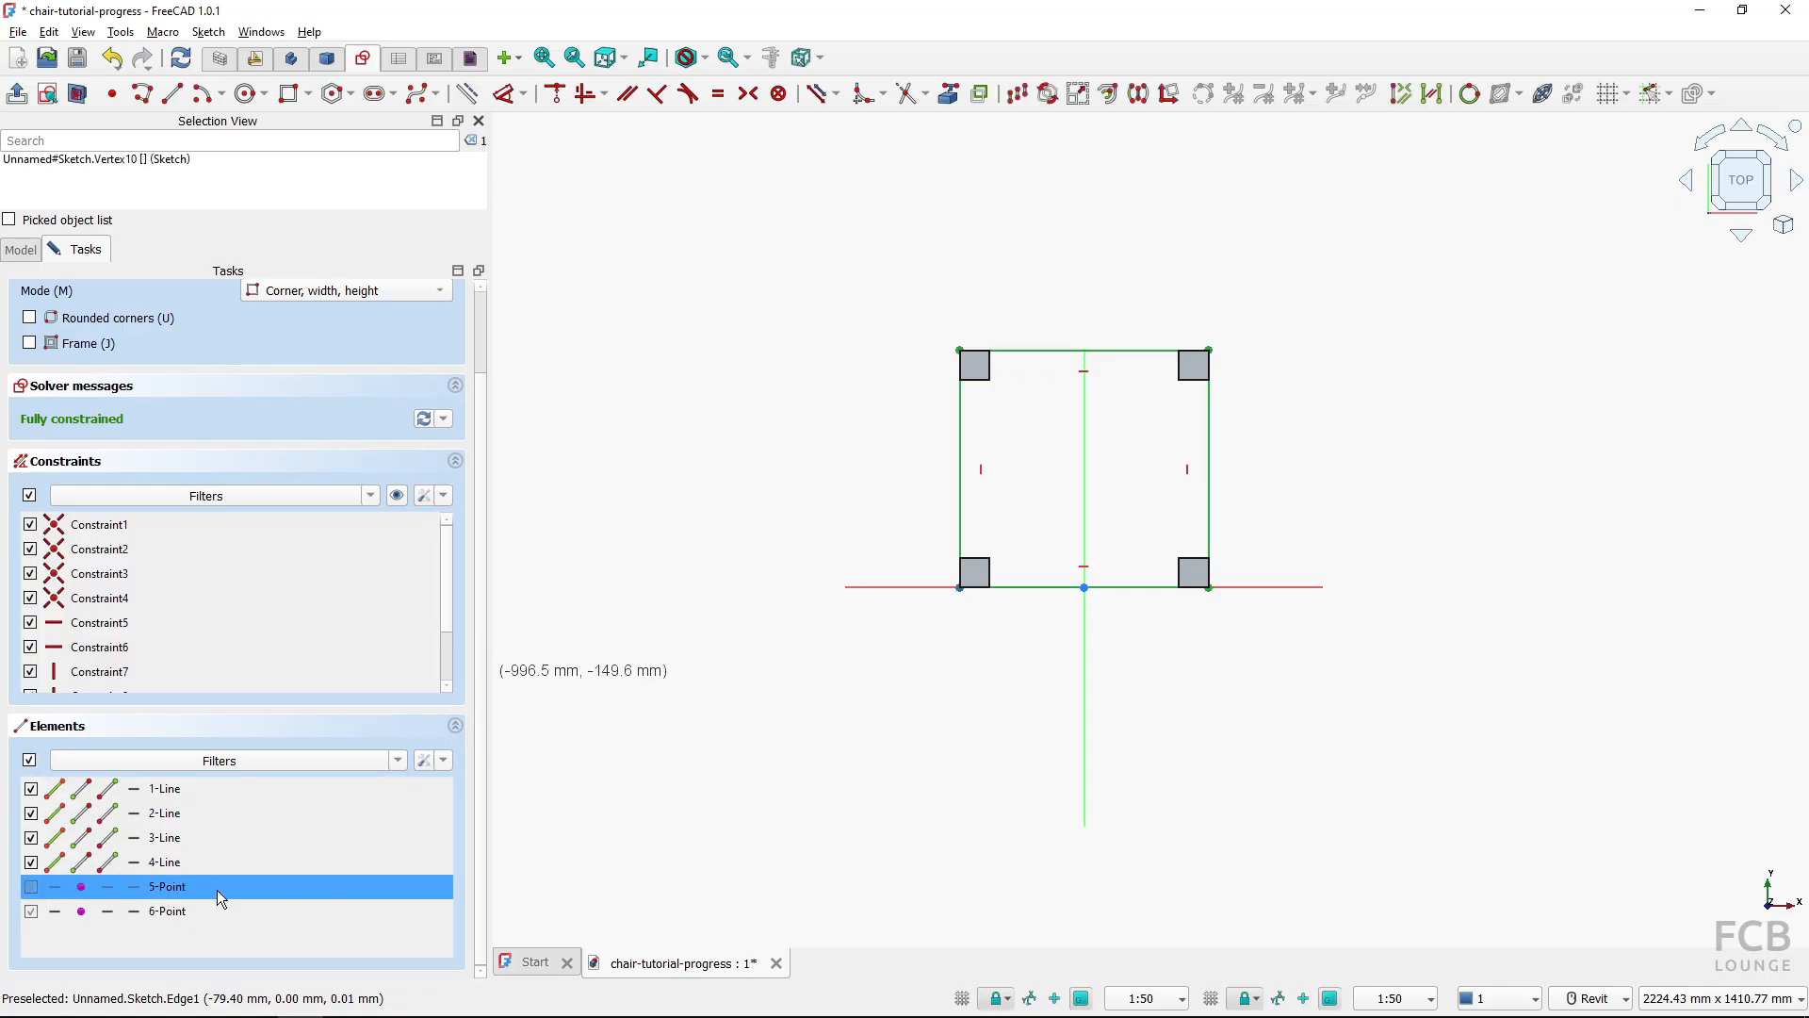
left_click(198, 908, "ctrl")
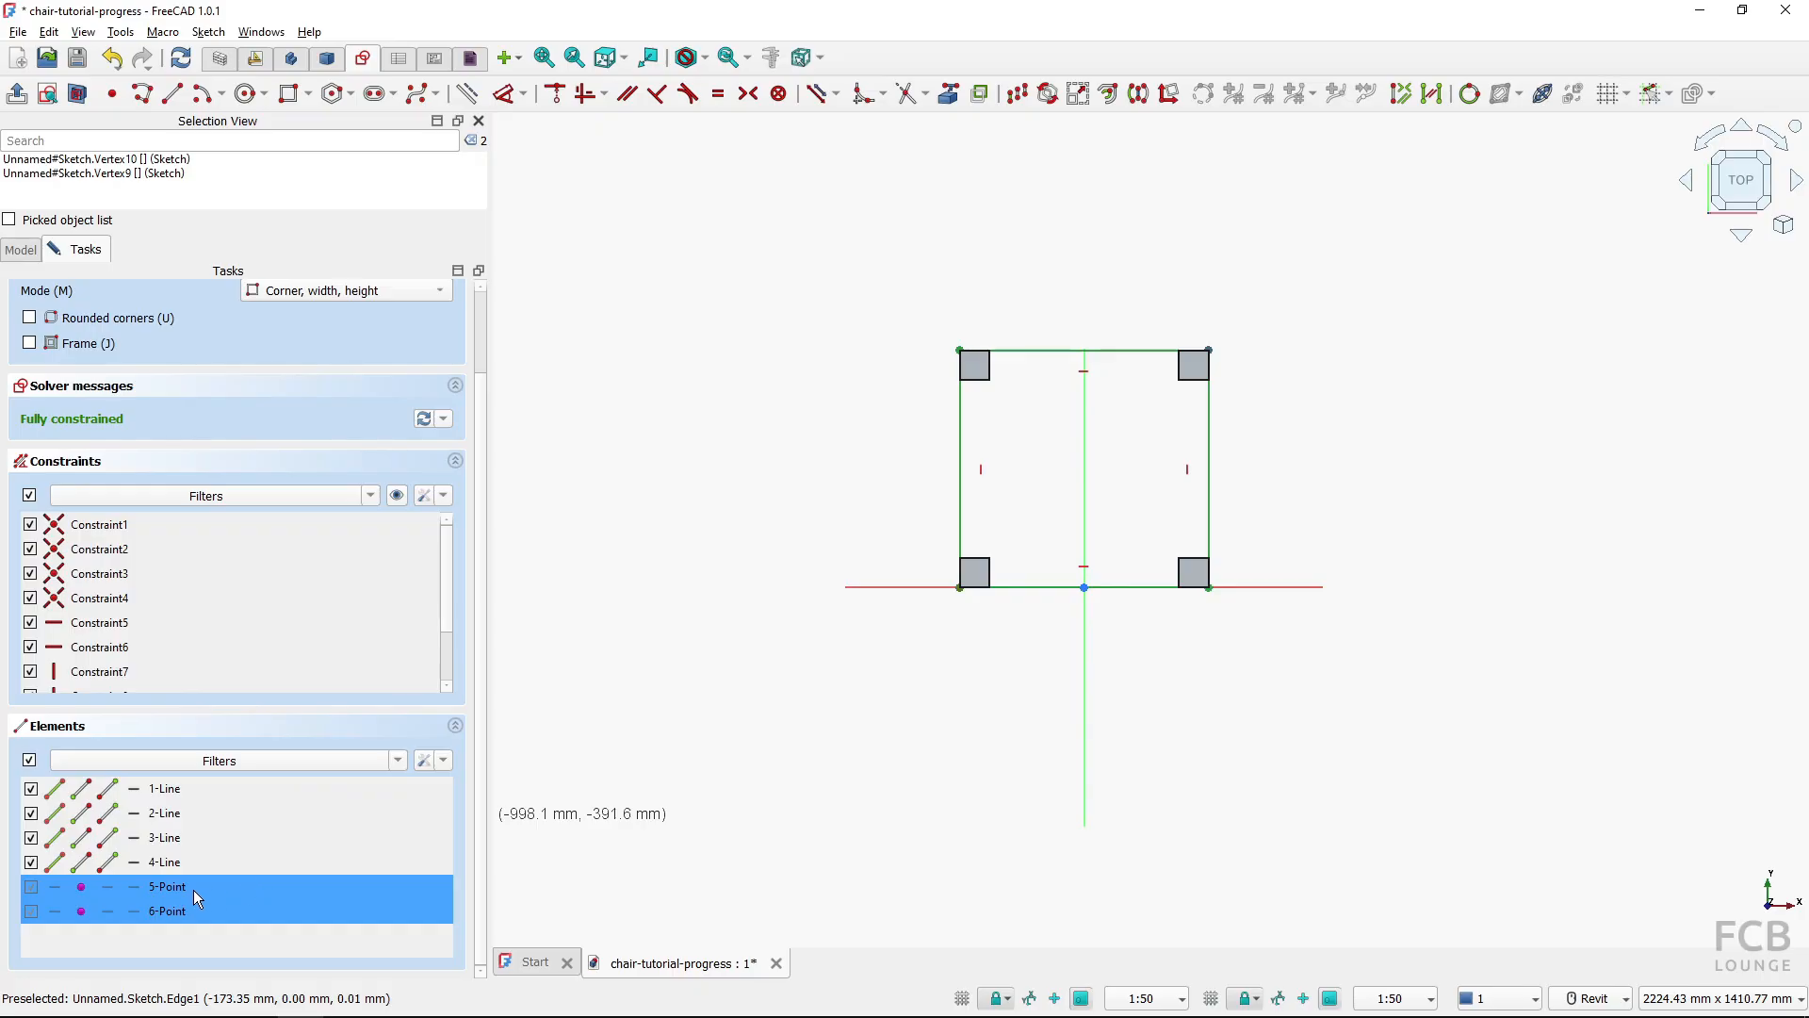
key("Delete")
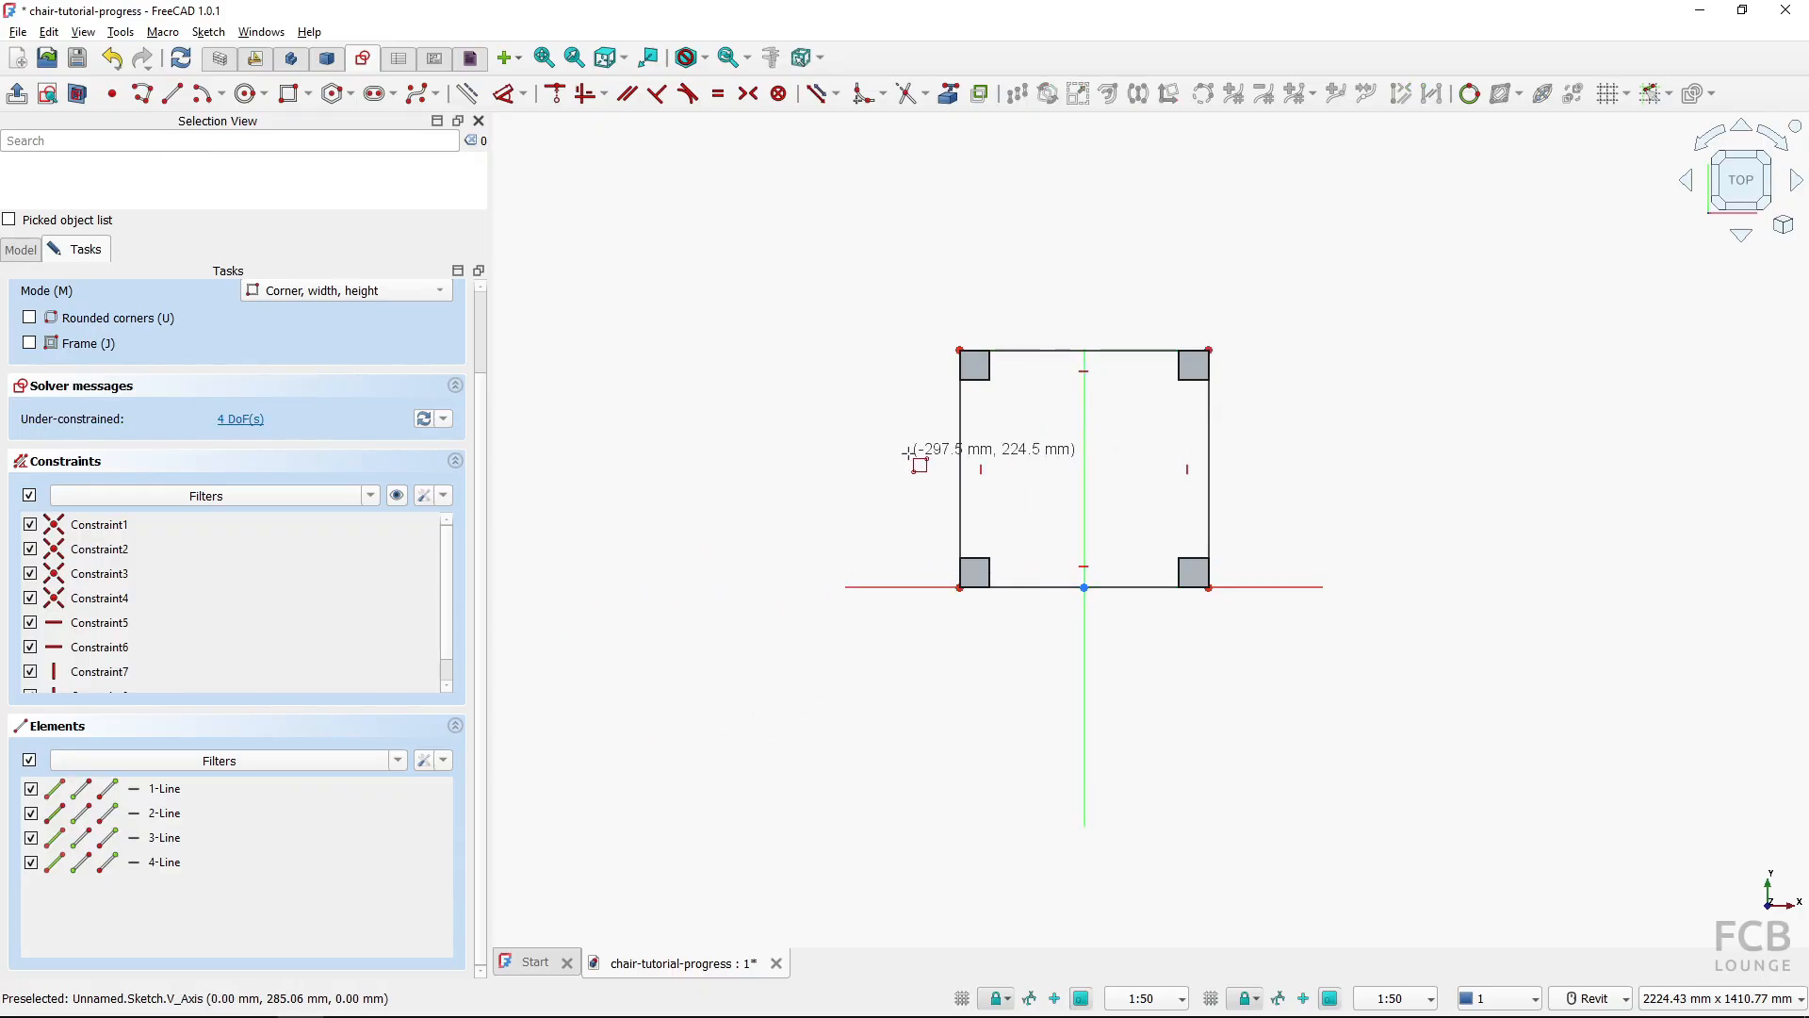
scroll(909, 461, "down", 2)
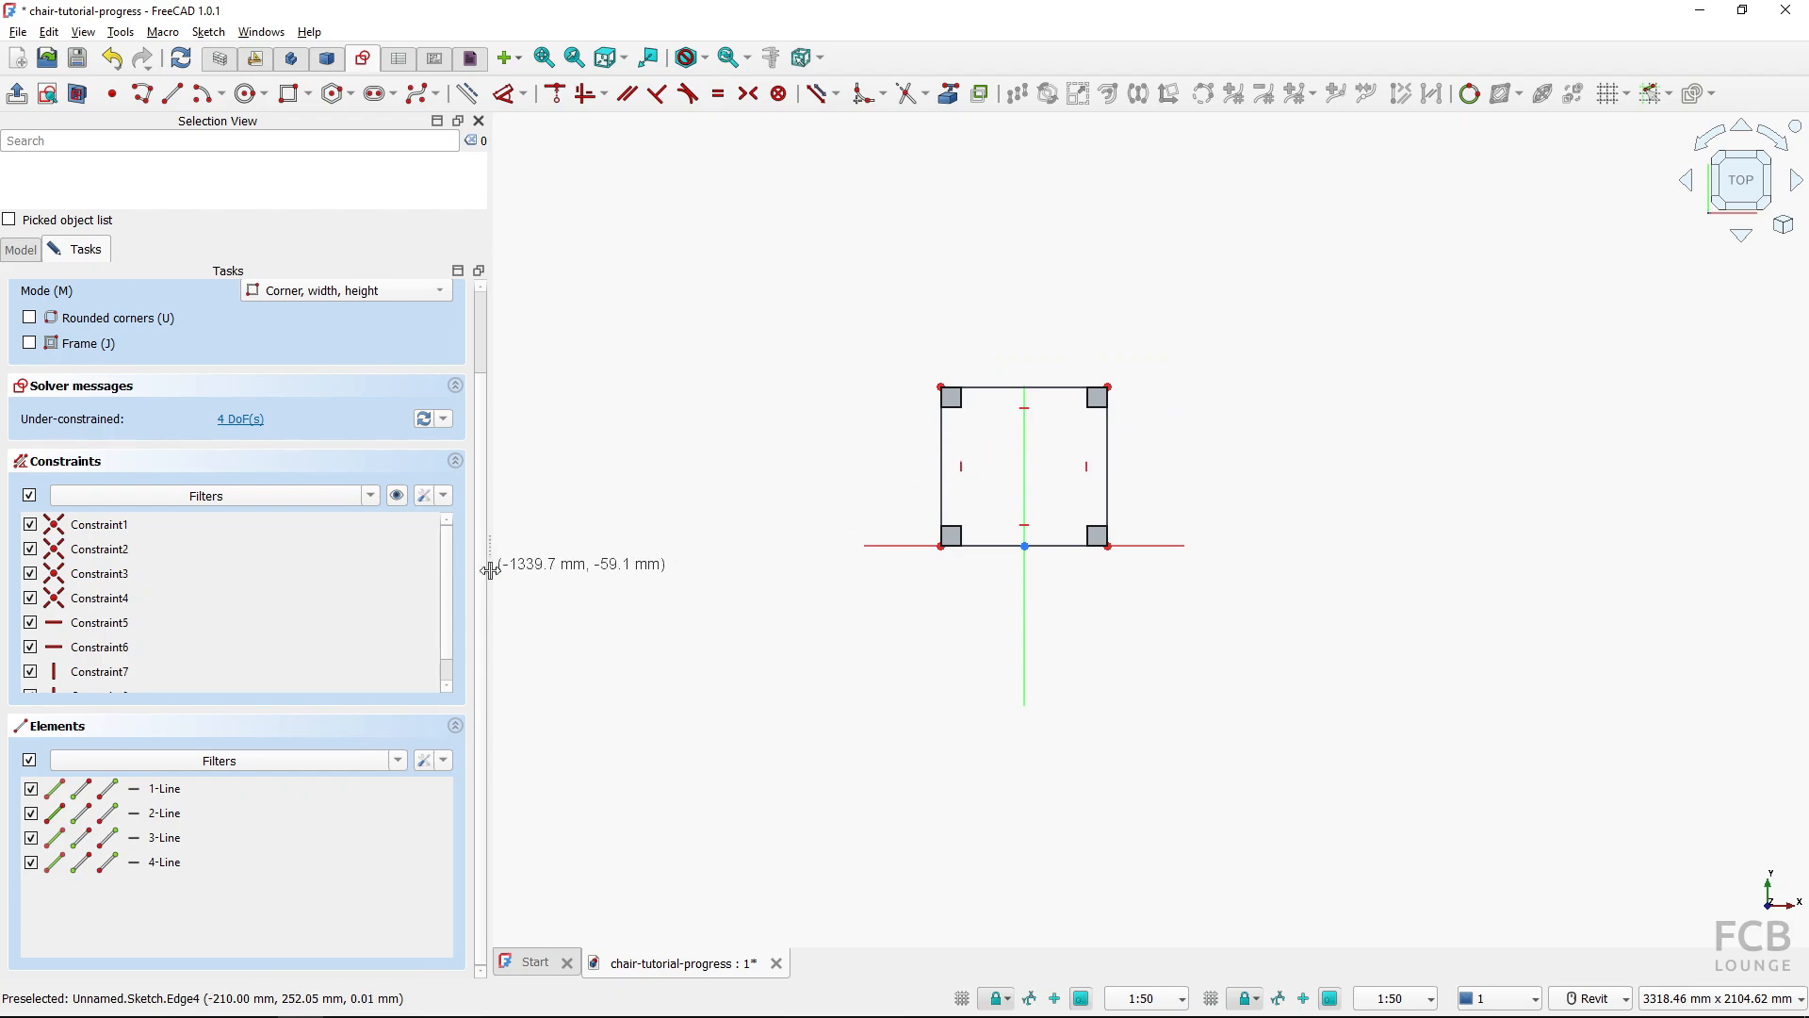
left_click_drag(483, 569, 473, 448)
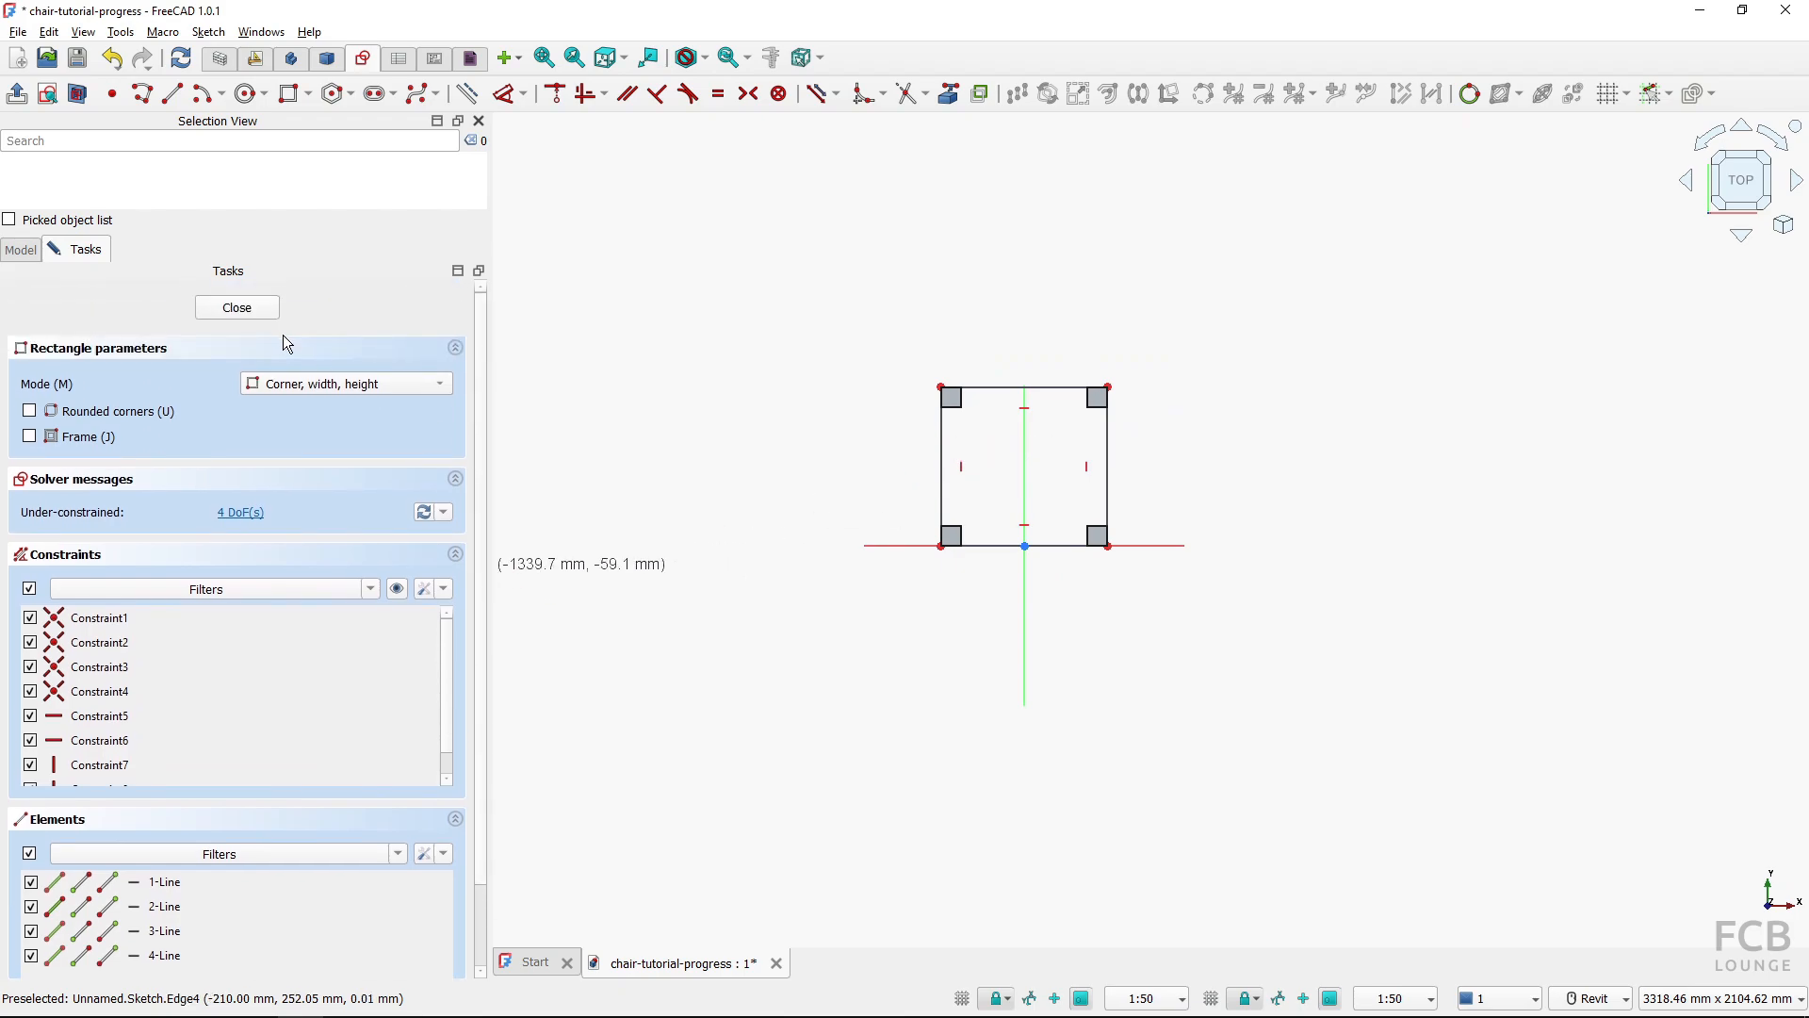
left_click(237, 308)
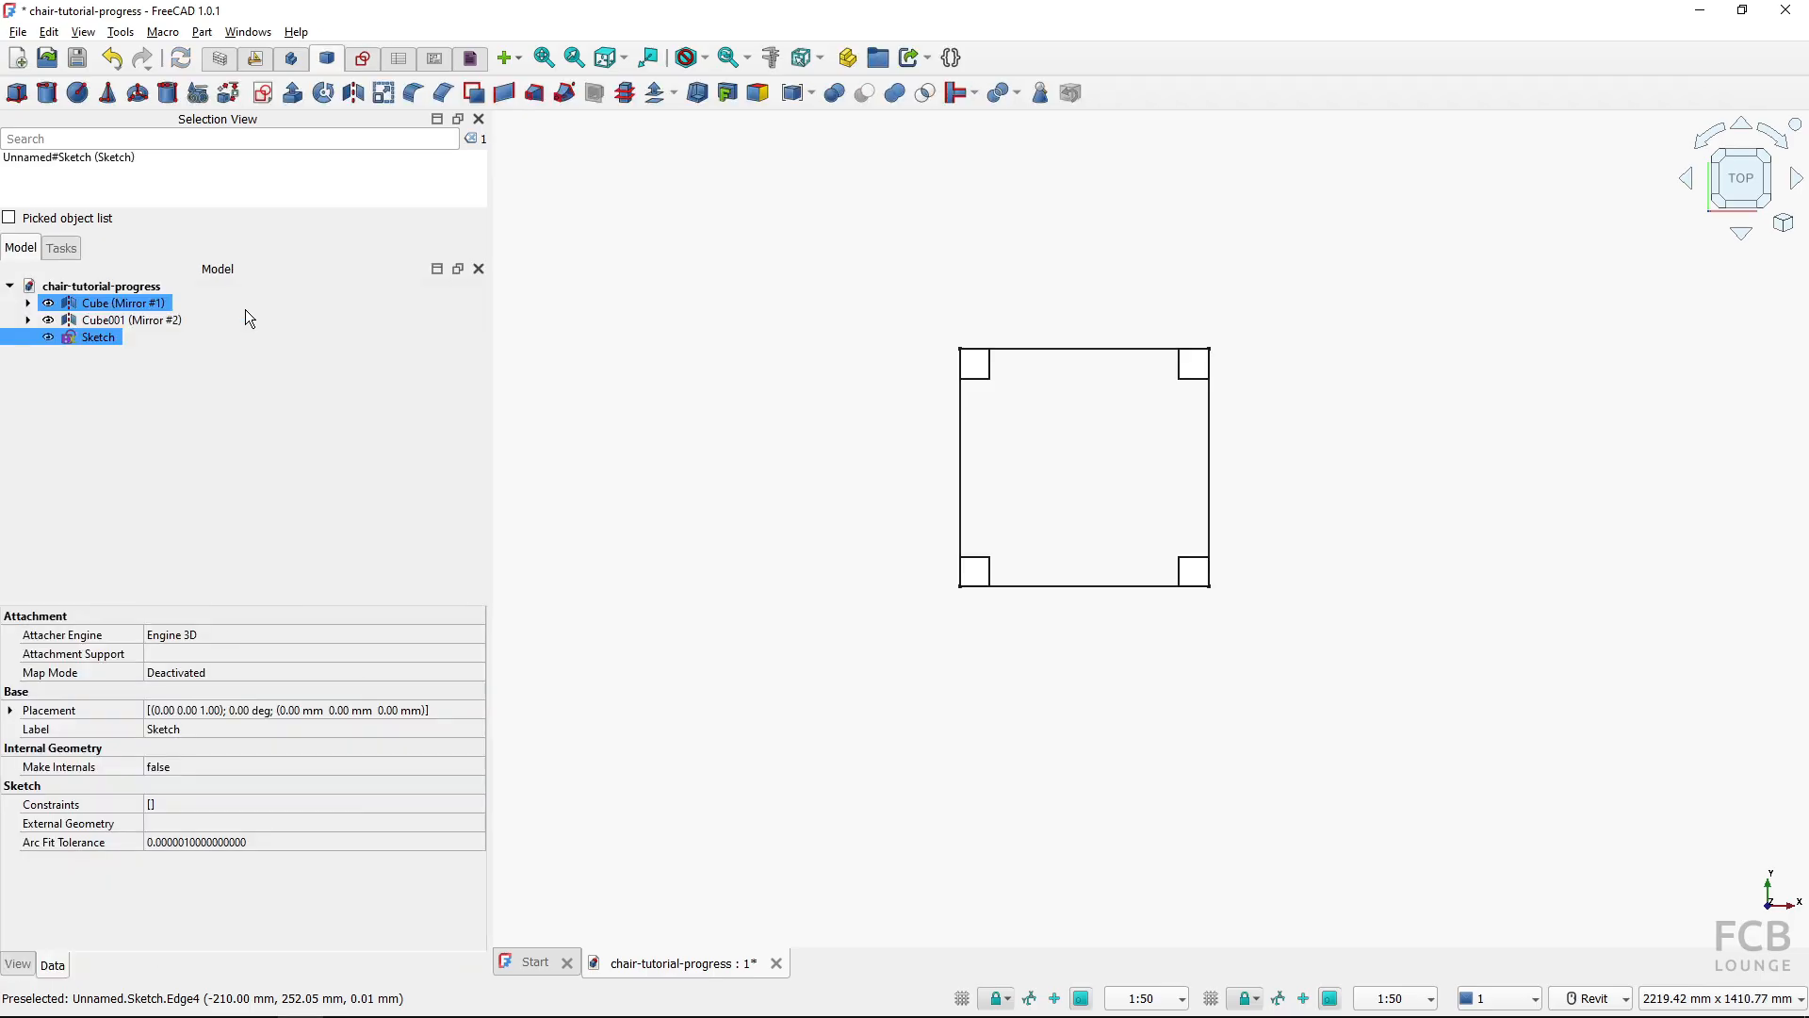
Examine the seat outline's position relative to the legs in 3D, reopening its sketch briefly to review the geometry
left_click(98, 338)
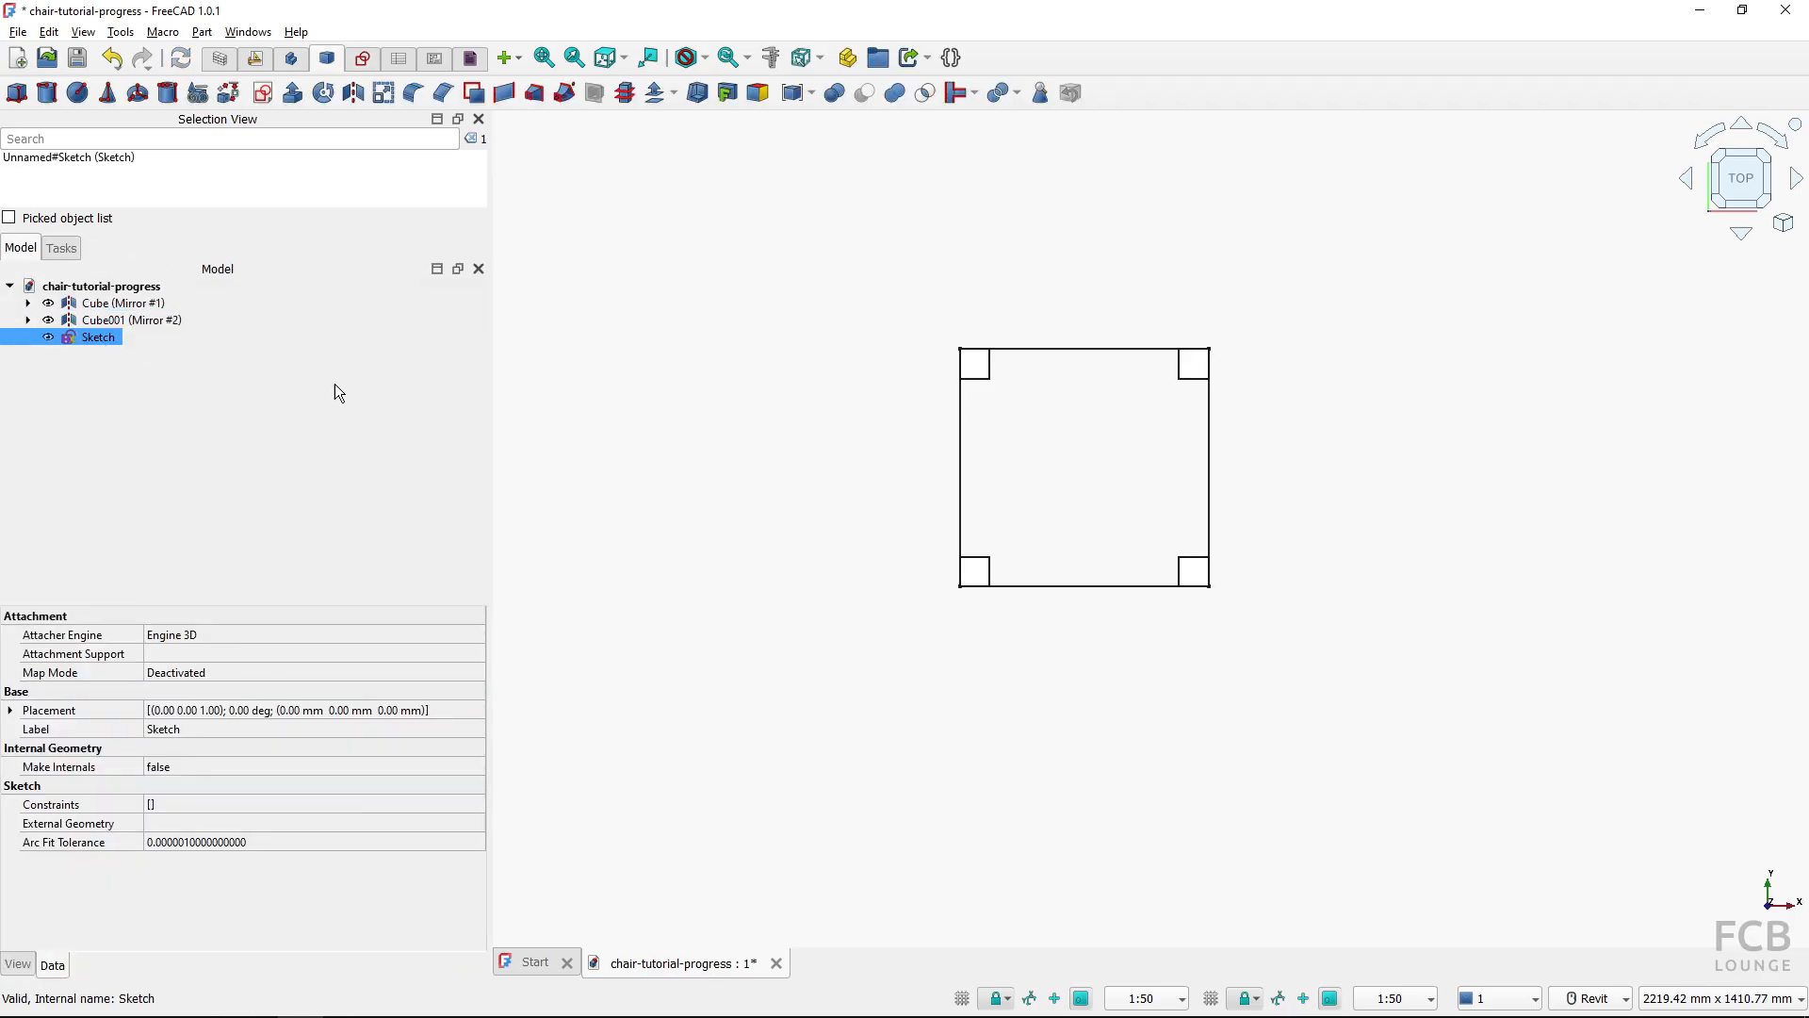
middle_click_drag(726, 607, 942, 473, "shift")
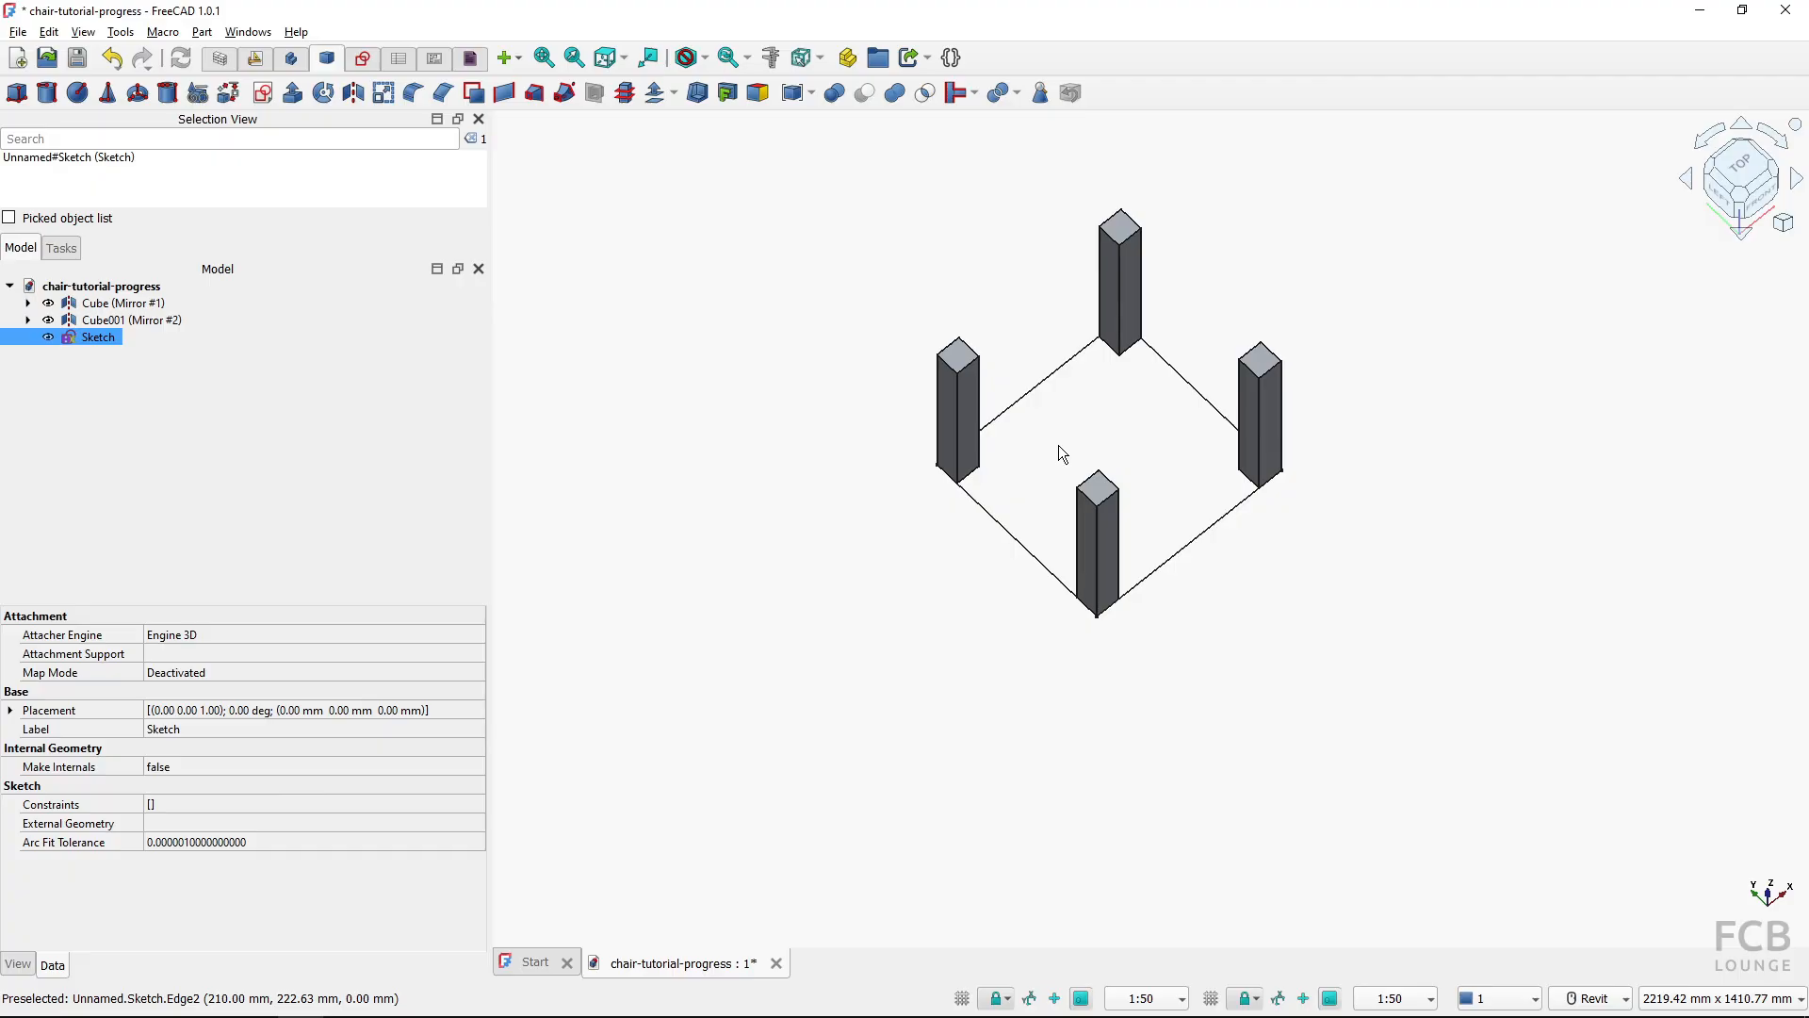
double_click(95, 338)
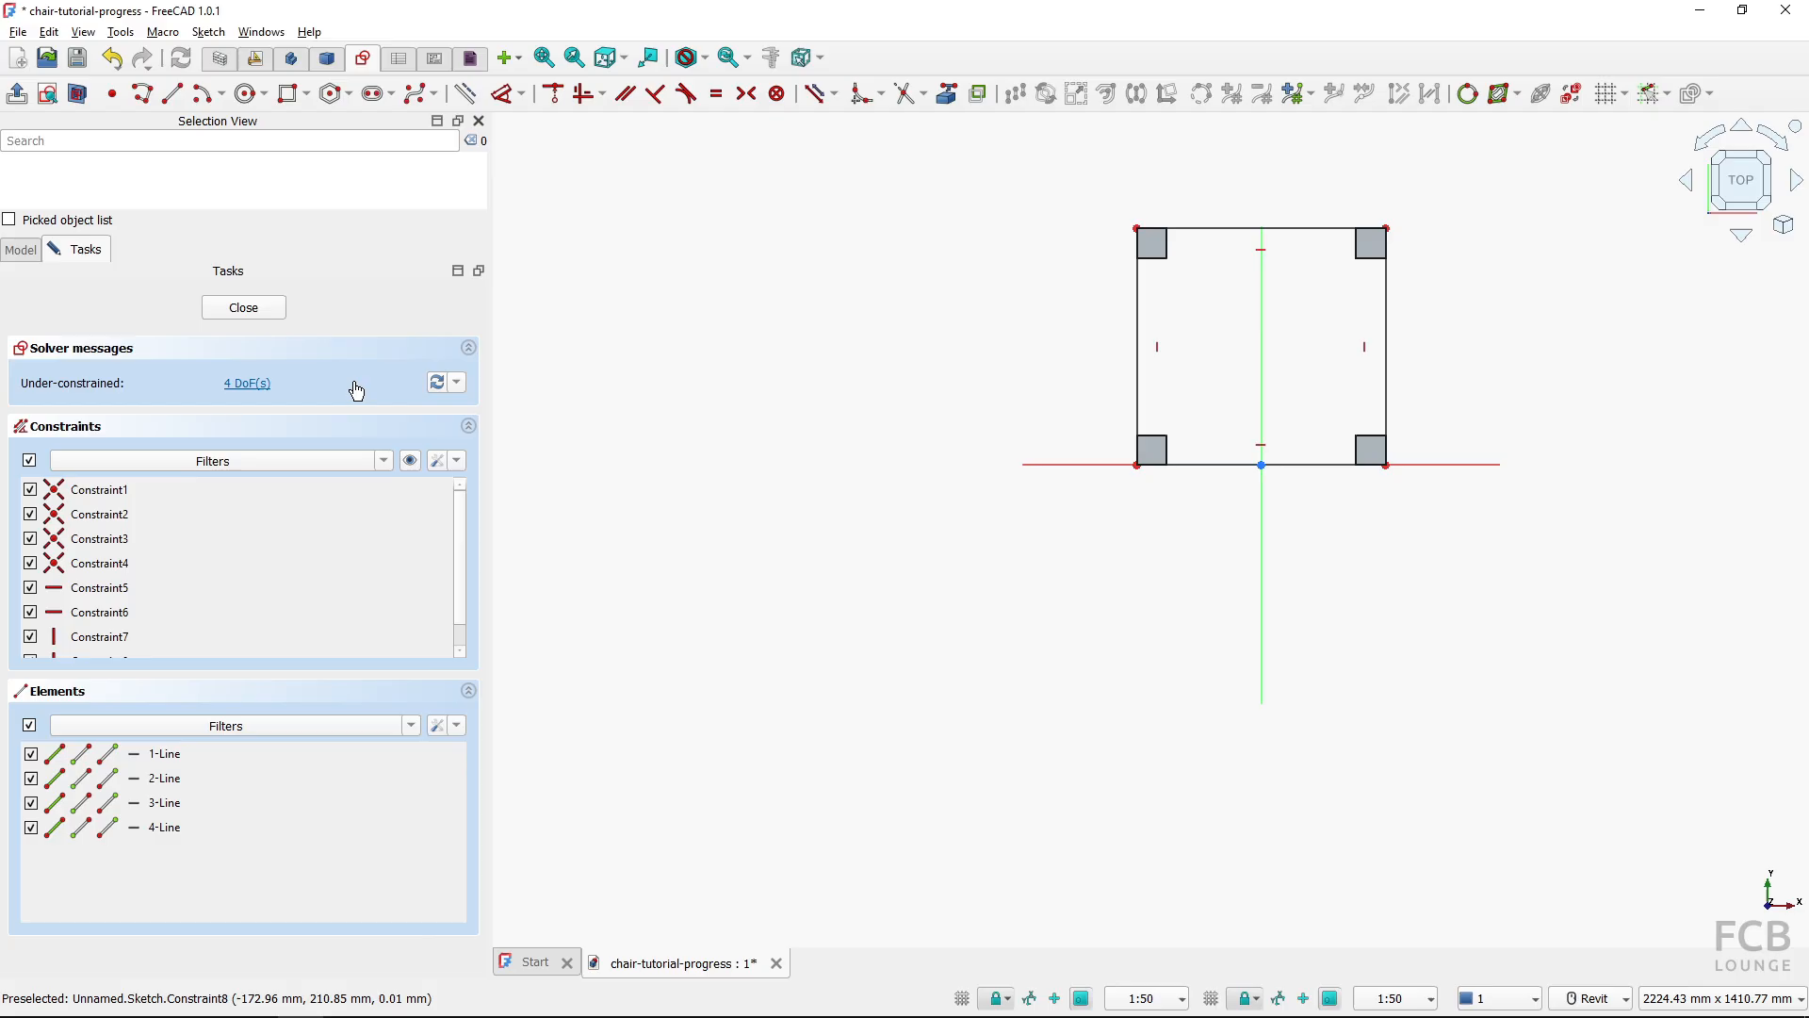
left_click(237, 311)
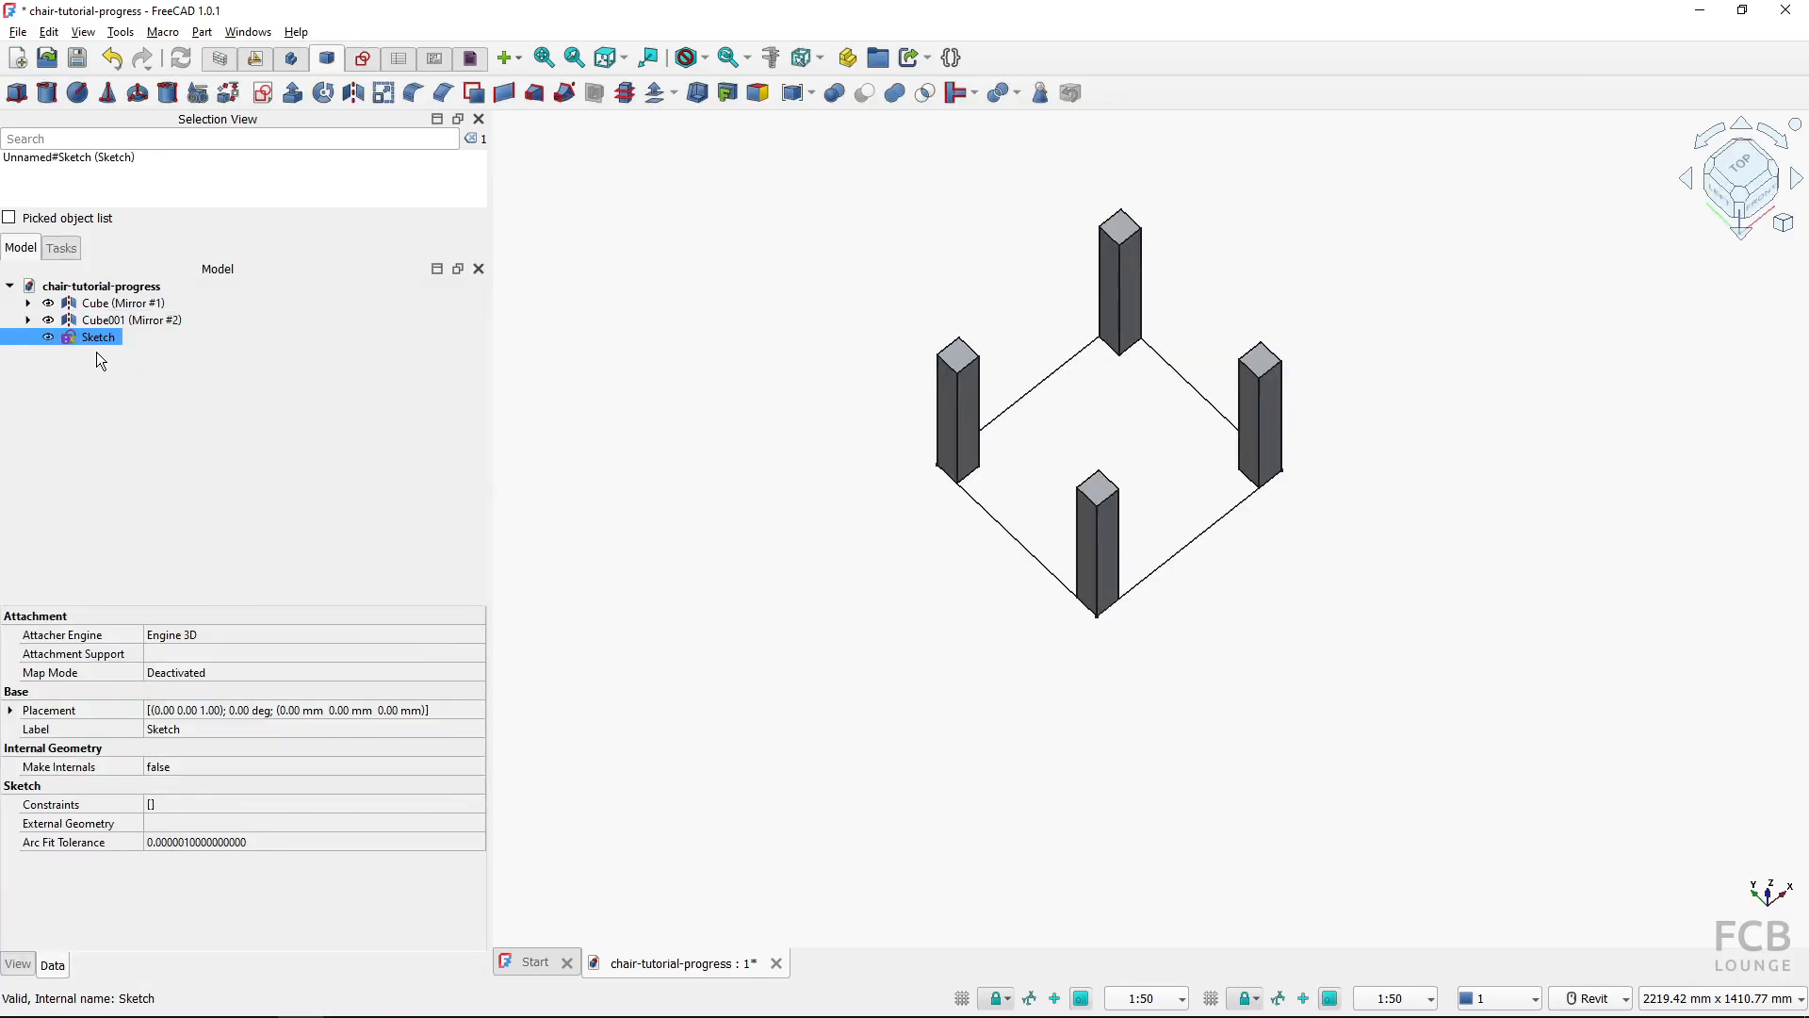
left_click(96, 339)
middle_click_drag(930, 605, 1025, 531, "shift")
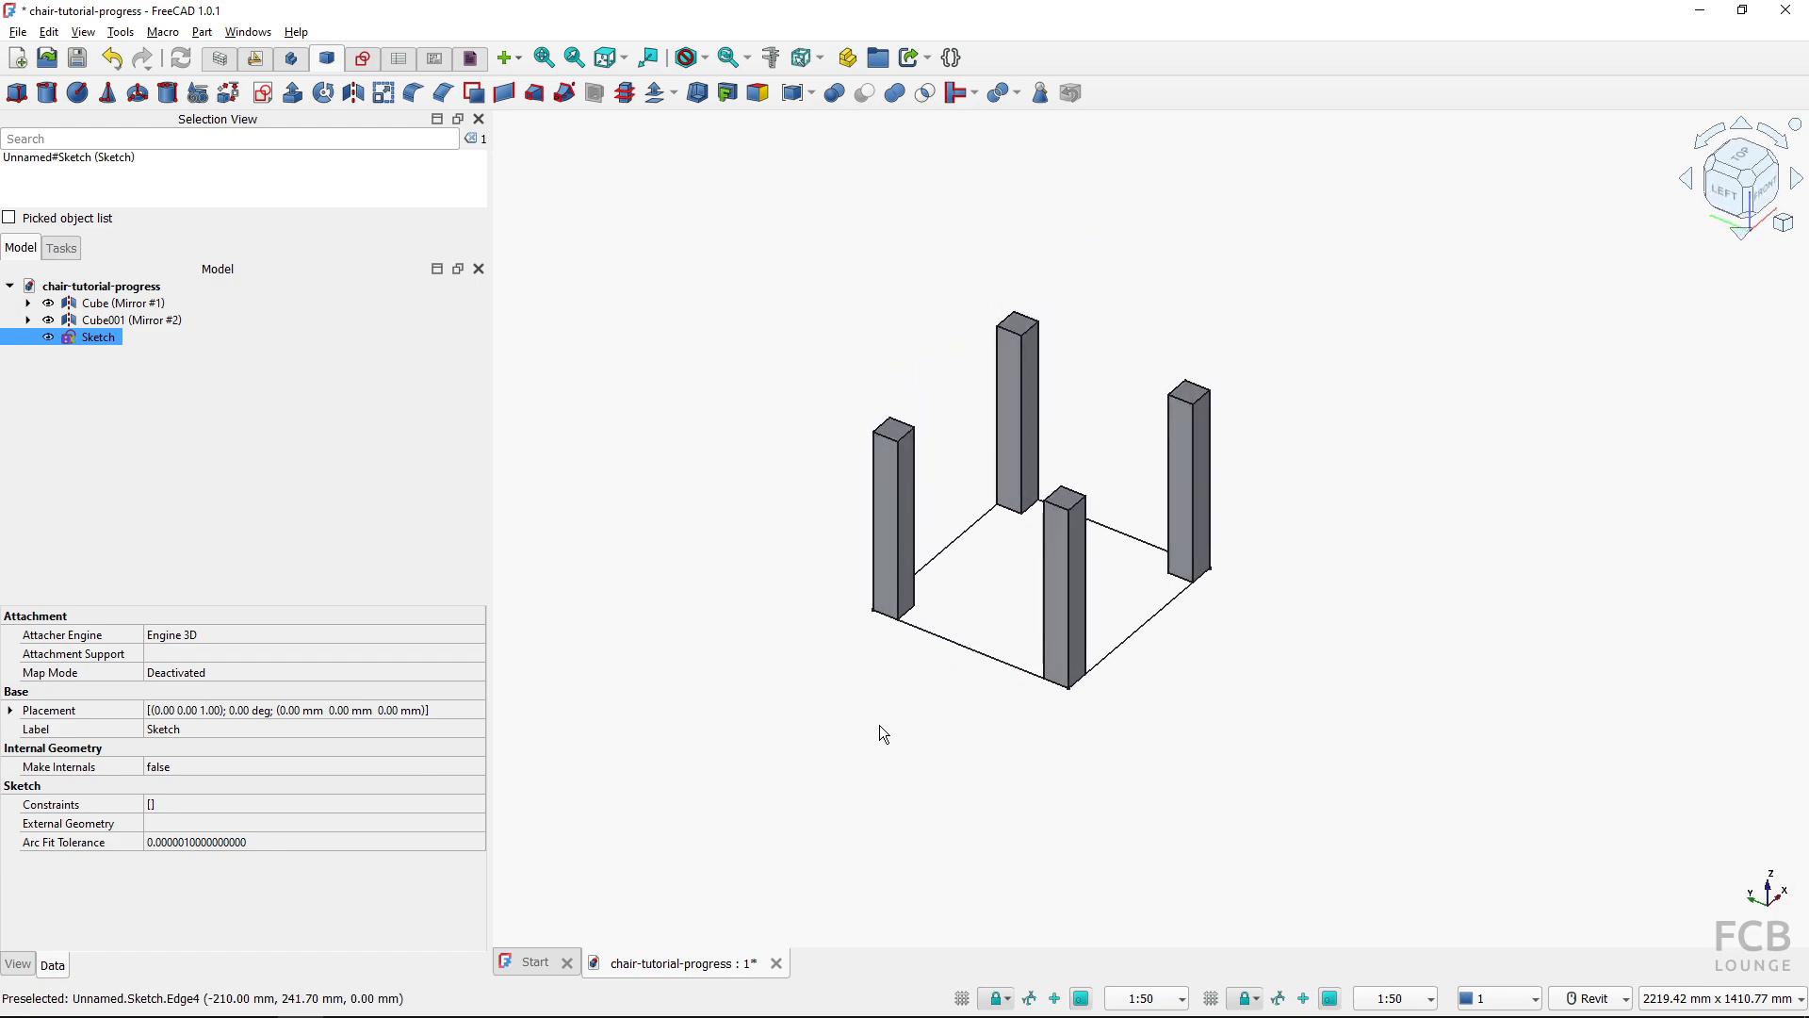
Check the seat height in simple_chair_tutorial.pdf and set the seat sketch's placement to Z 420 mm
key("alt+Tab")
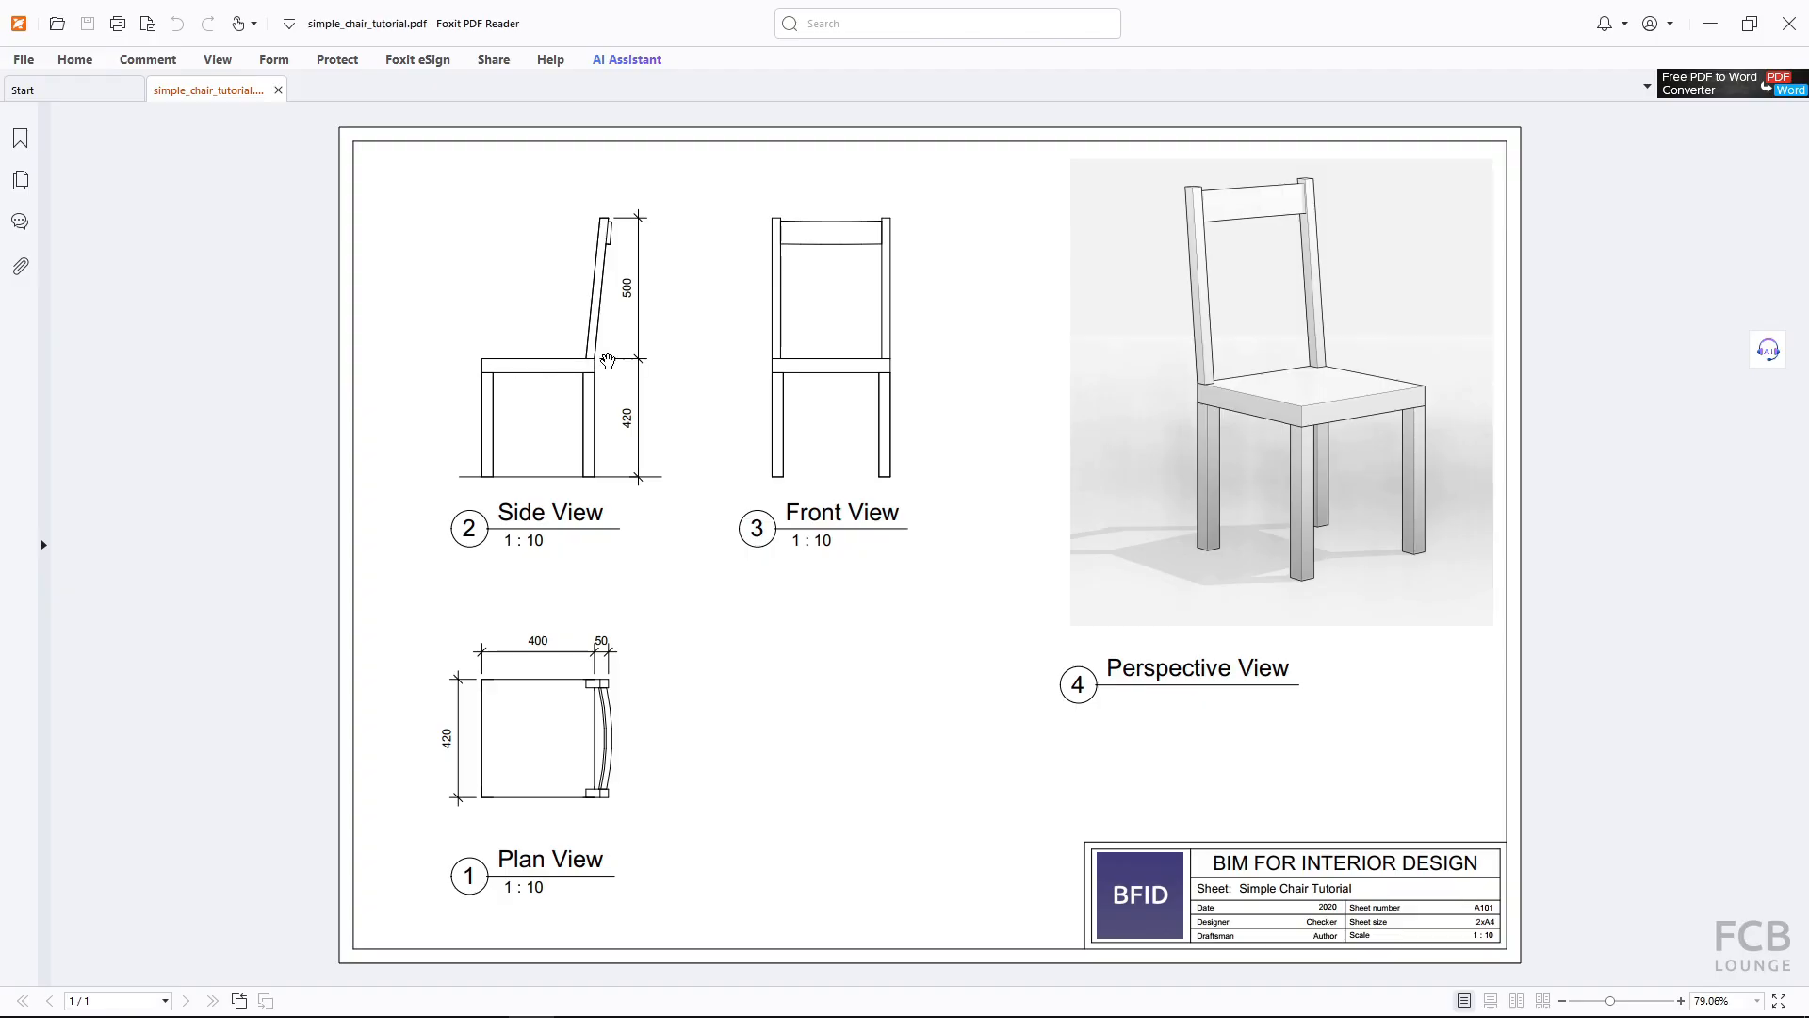
key("alt+Tab")
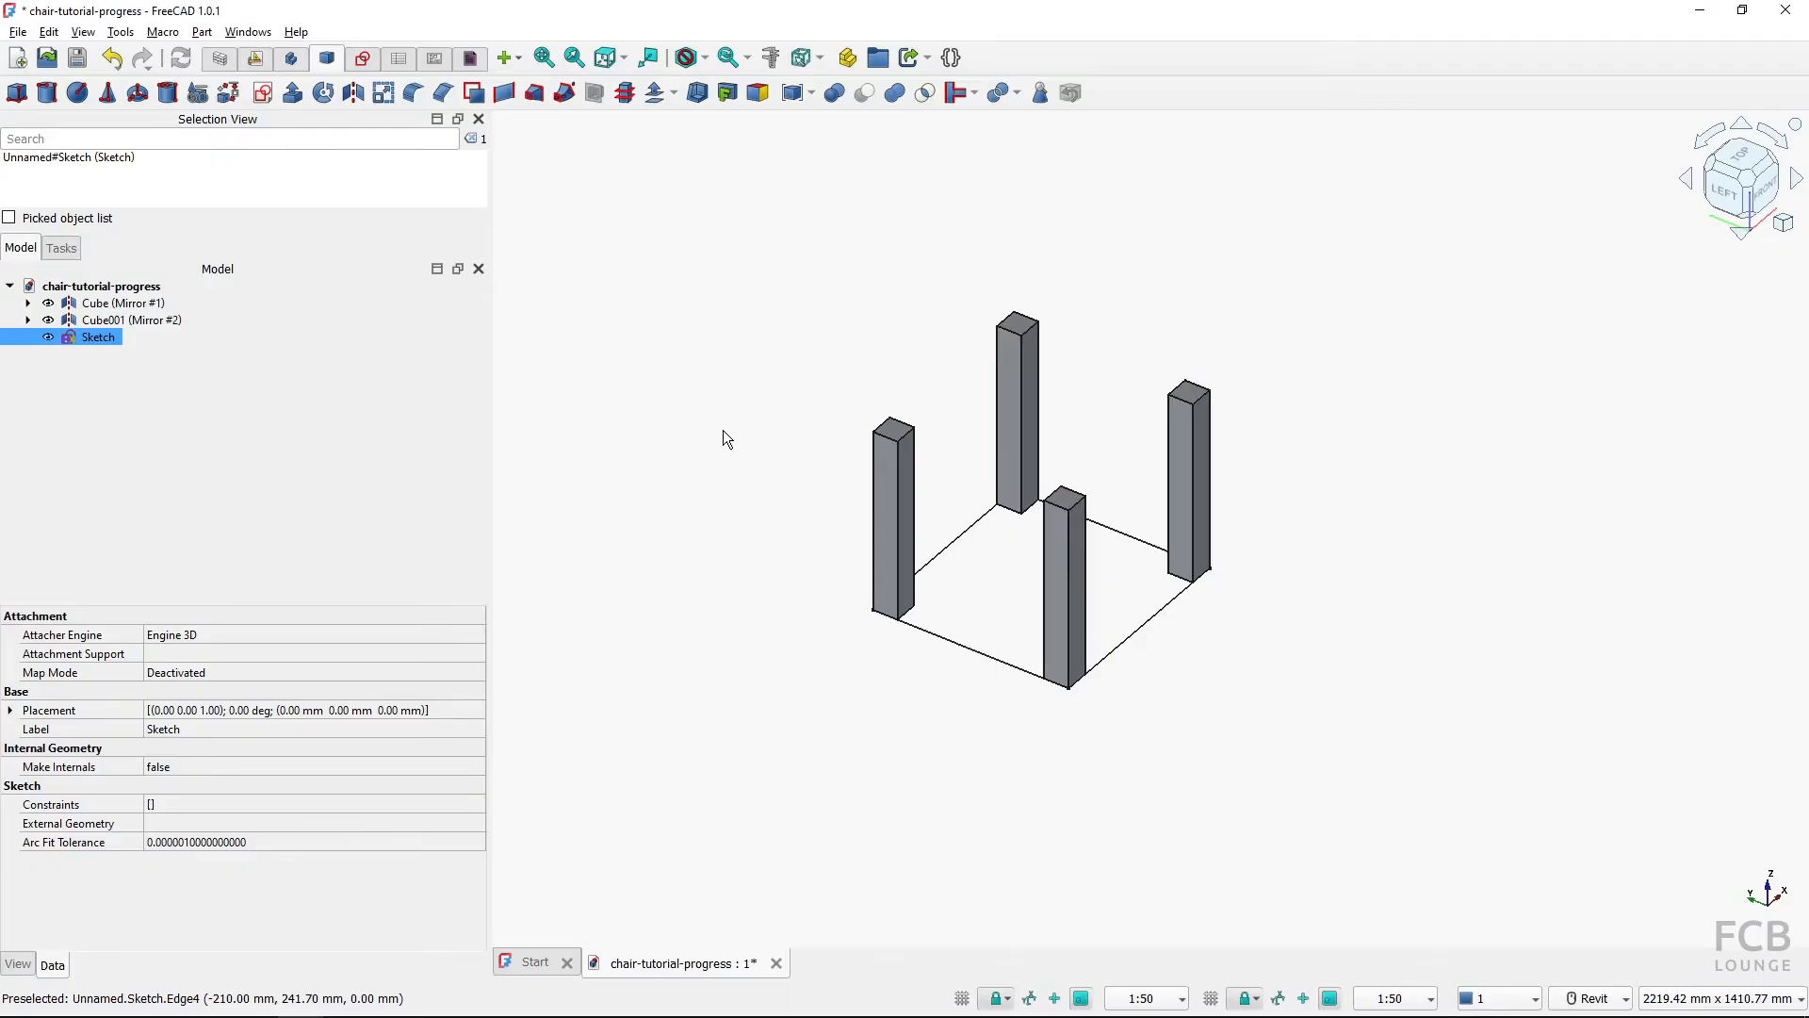
right_click(98, 337)
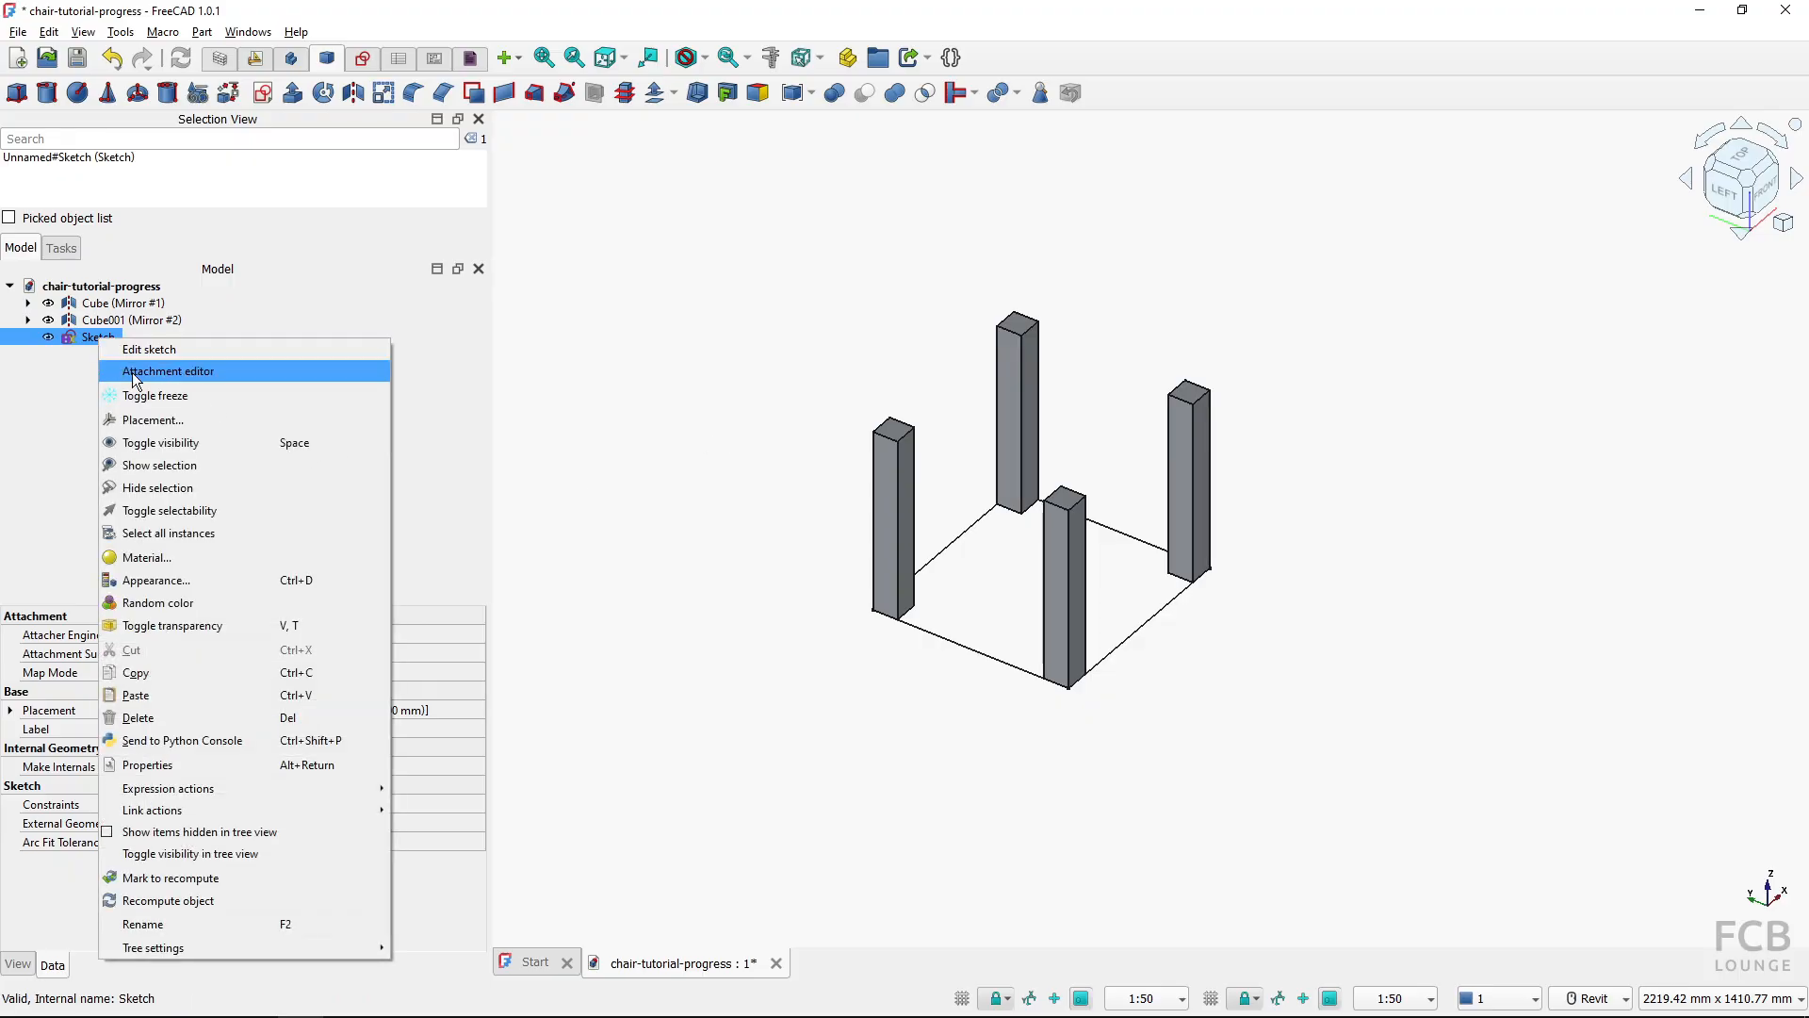
left_click(166, 424)
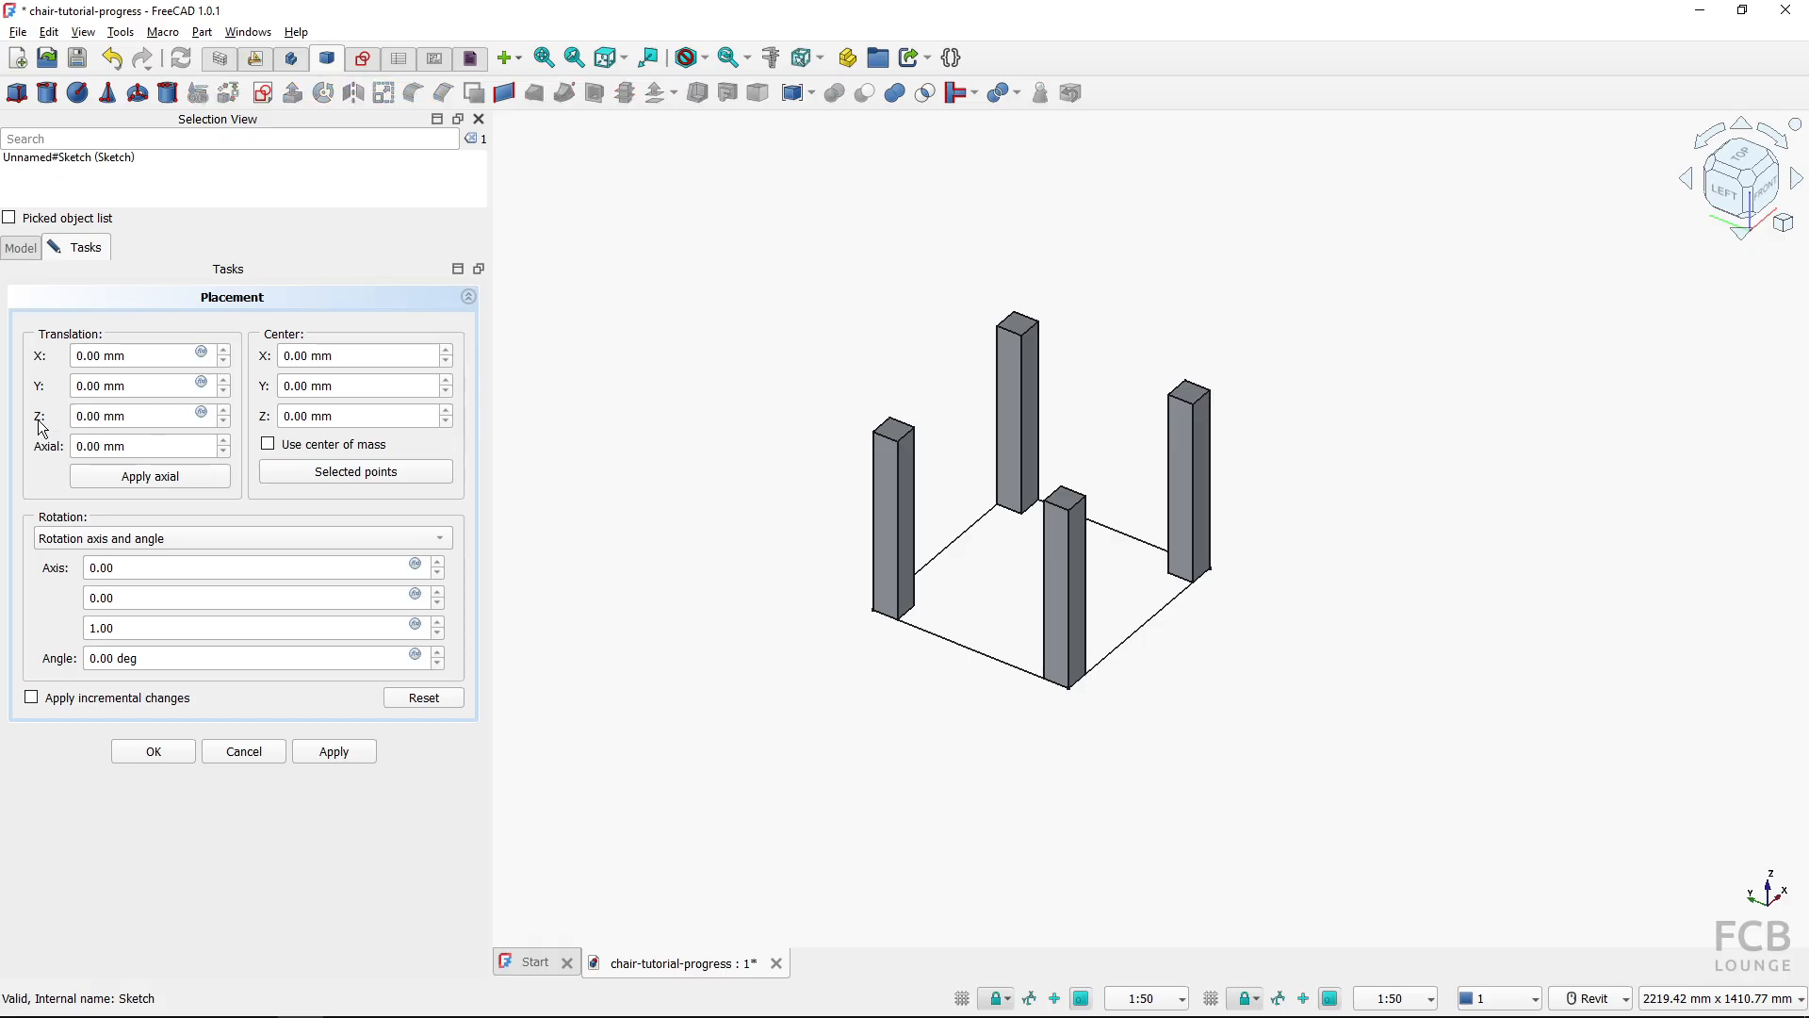
left_click_drag(123, 418, 4, 423)
type("520")
key("BackSpace")
key("BackSpace")
key("BackSpace")
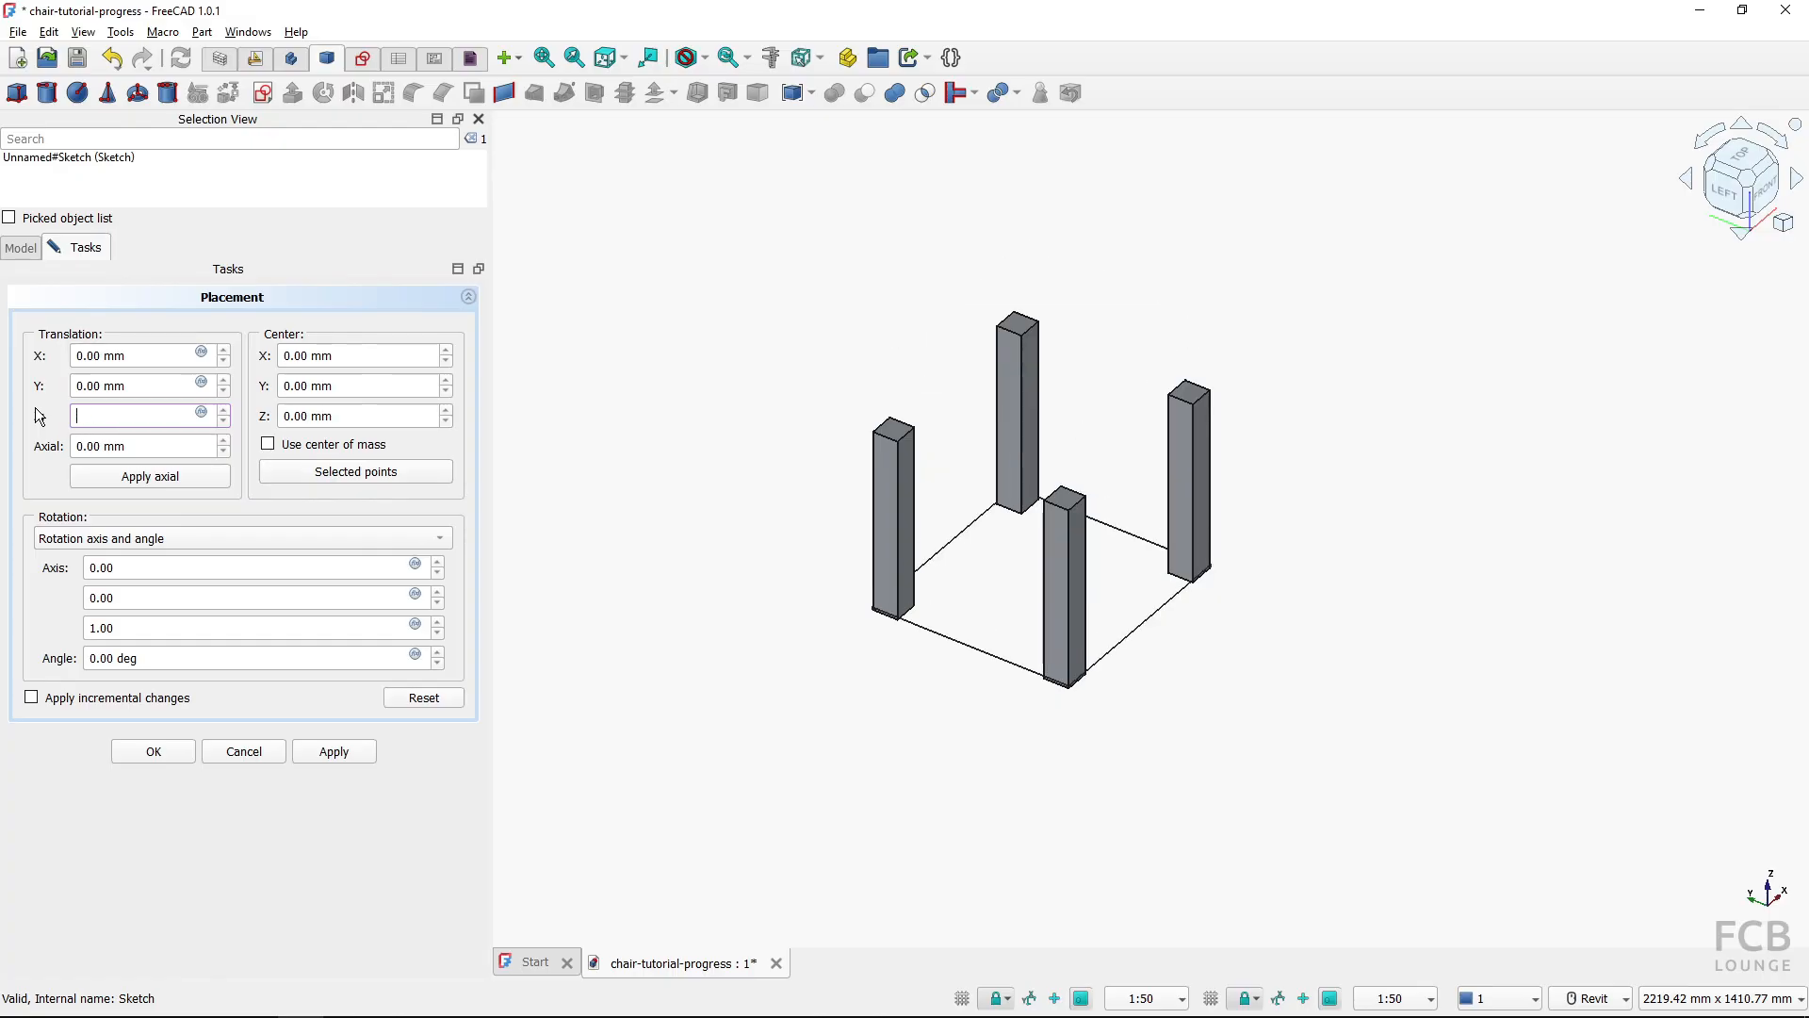
type("420")
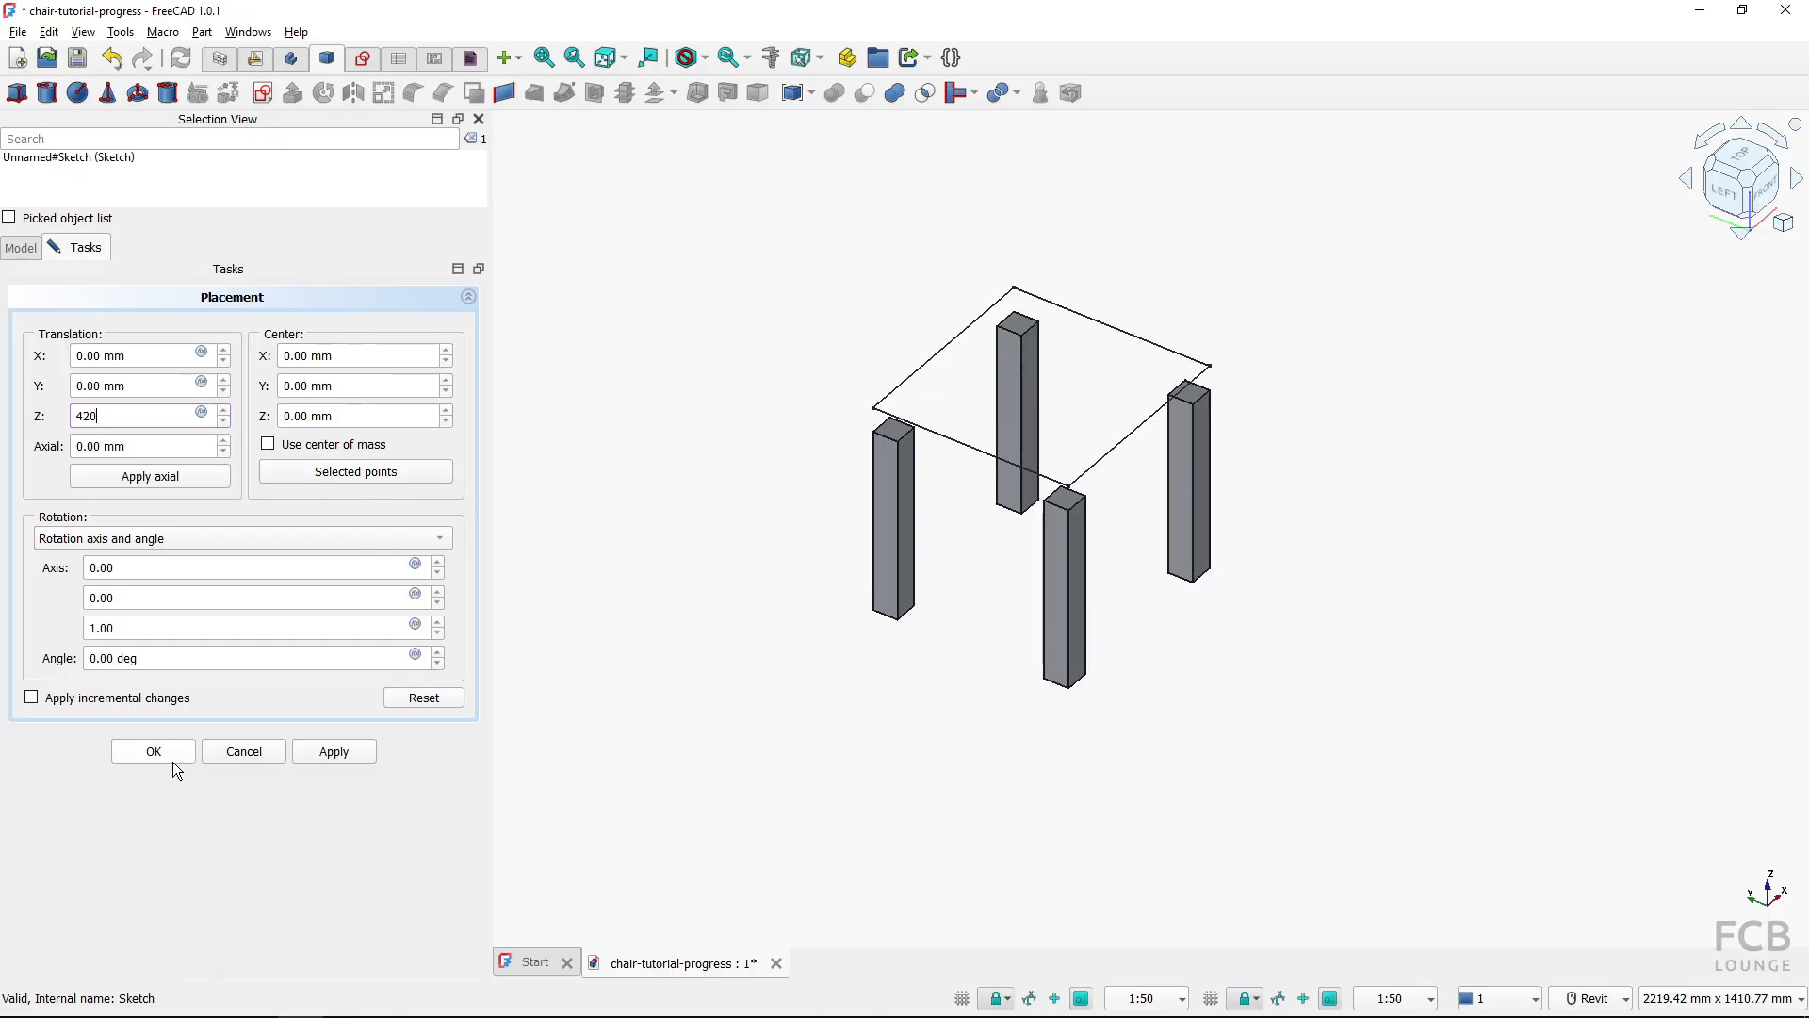
left_click(172, 757)
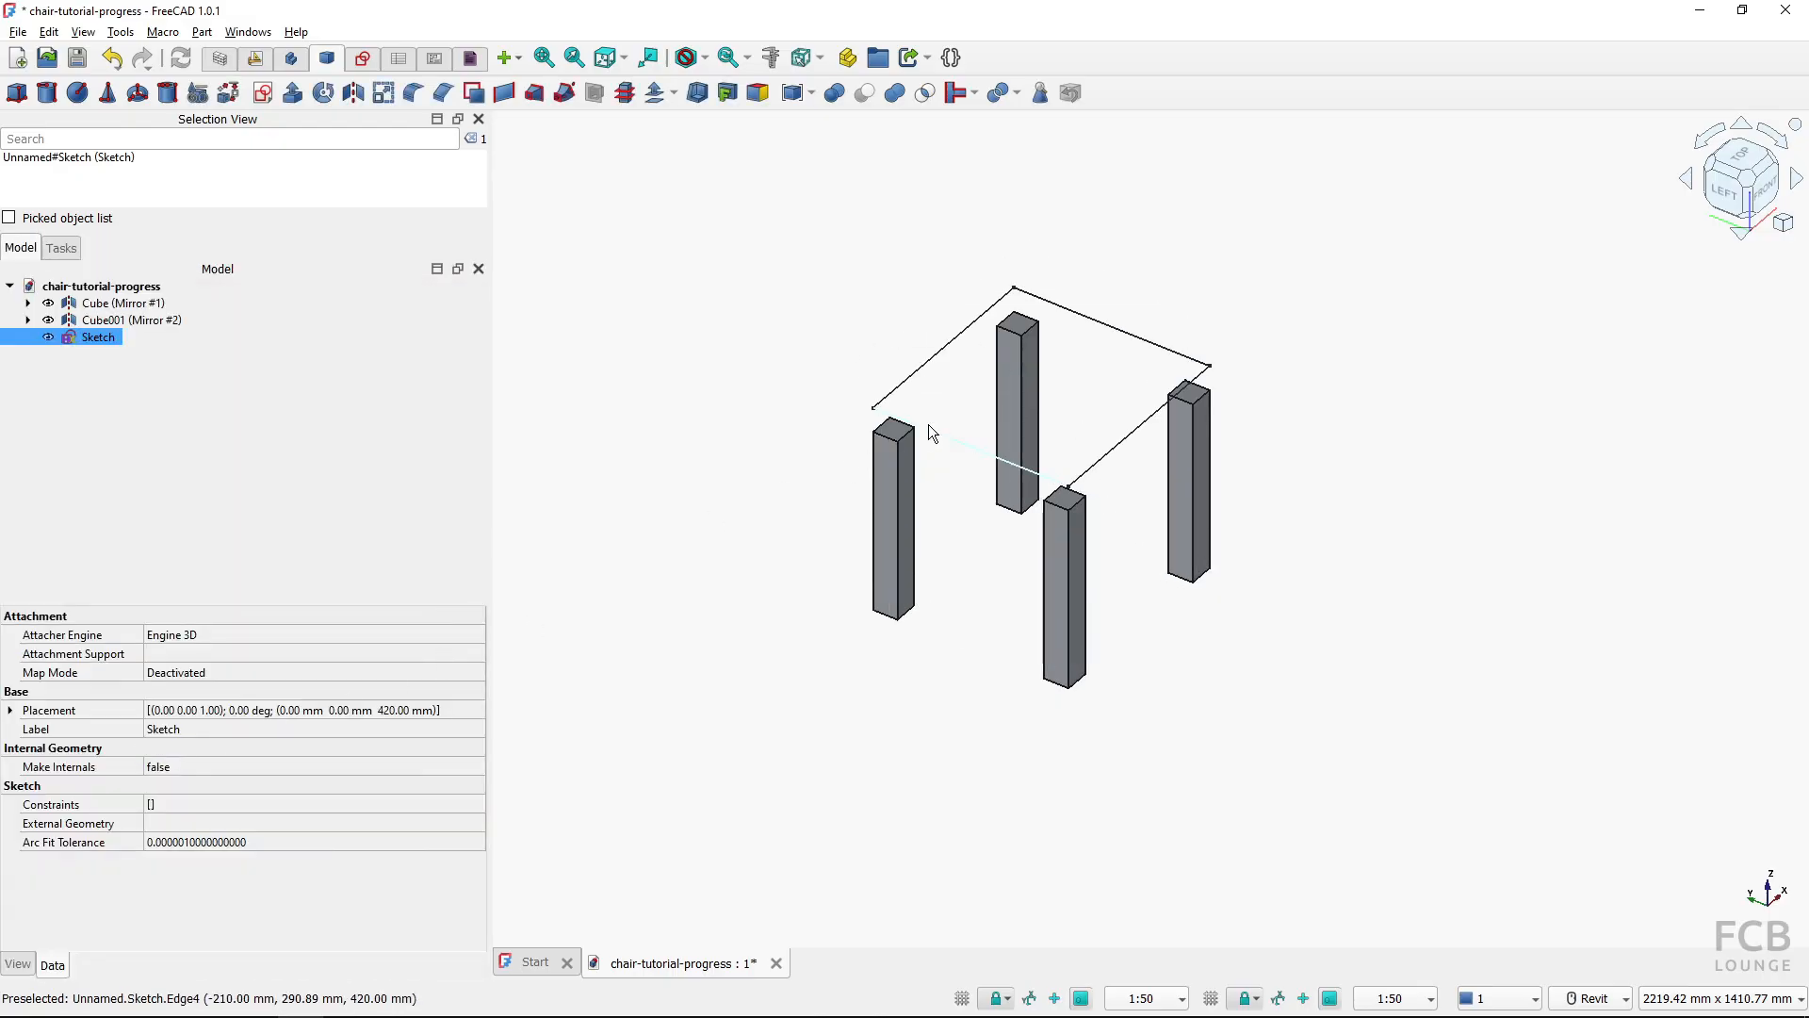
Extrude the seat sketch into a solid along its normal, with 0 mm along and 50 mm against
mouse_move(929, 429)
middle_mouse_down("shift")
mouse_move(965, 524)
mouse_move(1184, 468)
mouse_move(1121, 534)
mouse_move(942, 618)
middle_mouse_up("shift")
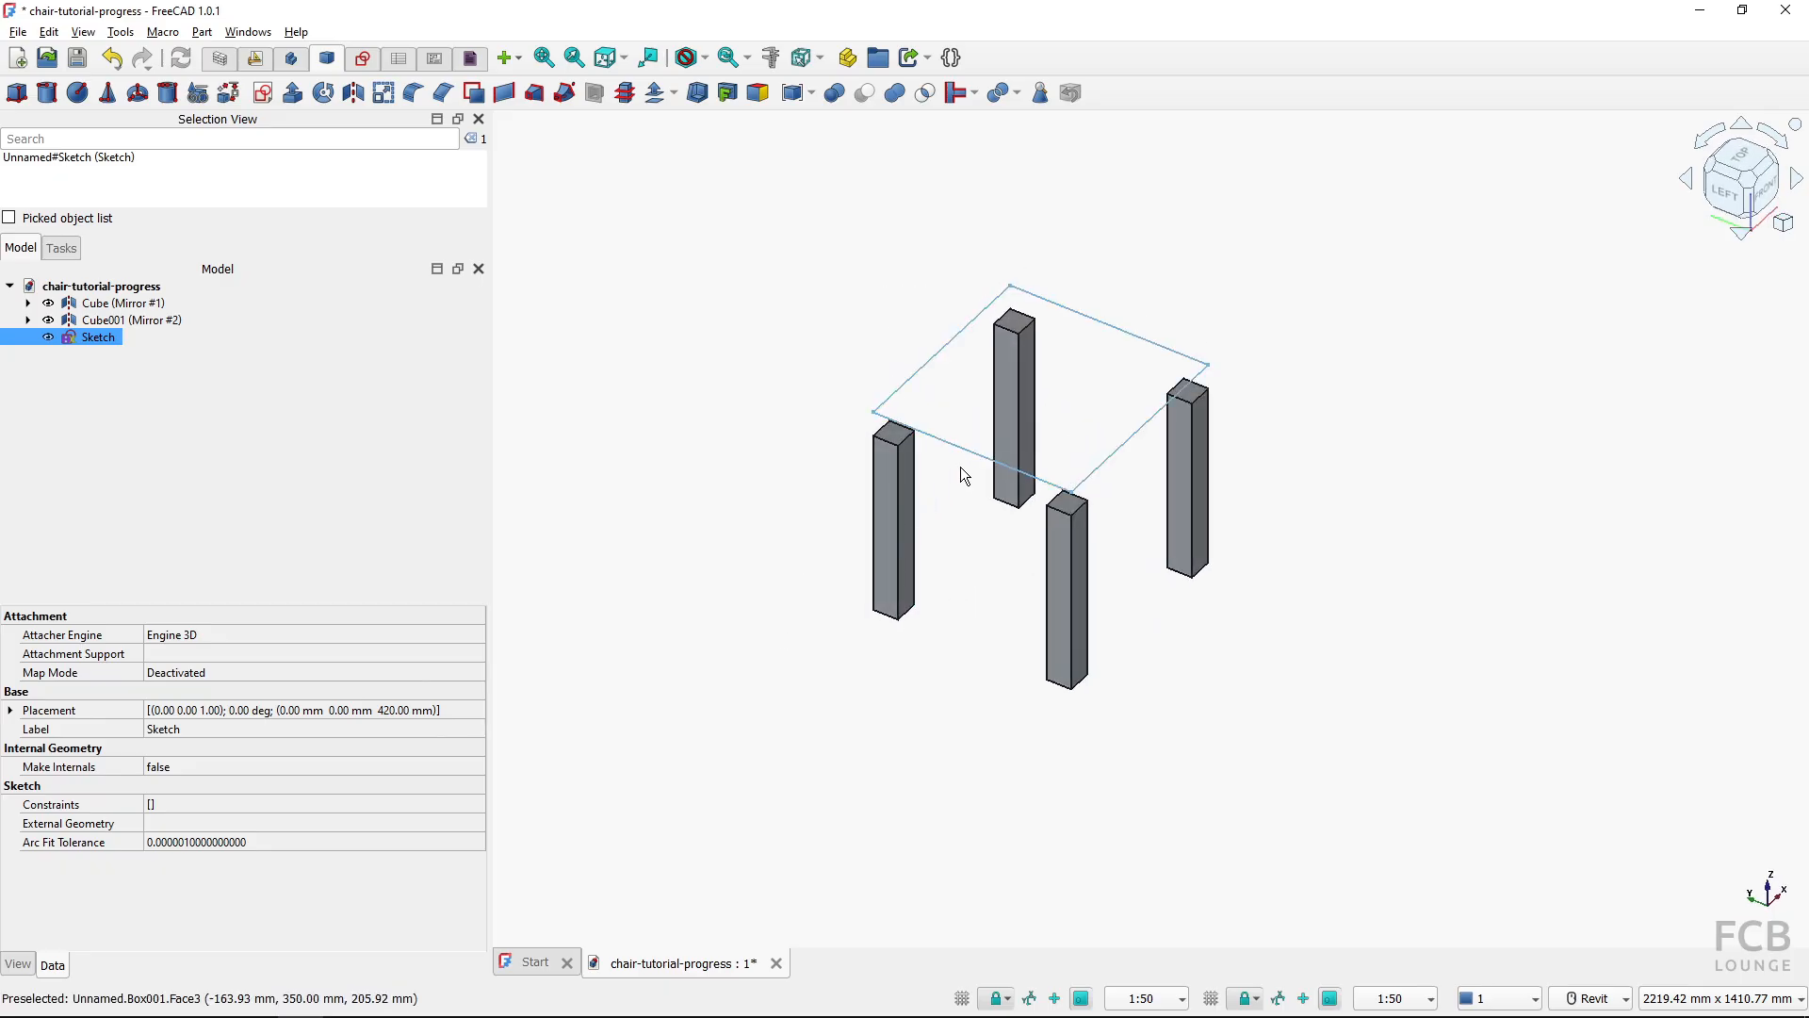
mouse_move(964, 477)
middle_mouse_down("shift")
mouse_move(1025, 452)
mouse_move(945, 416)
middle_mouse_up("shift")
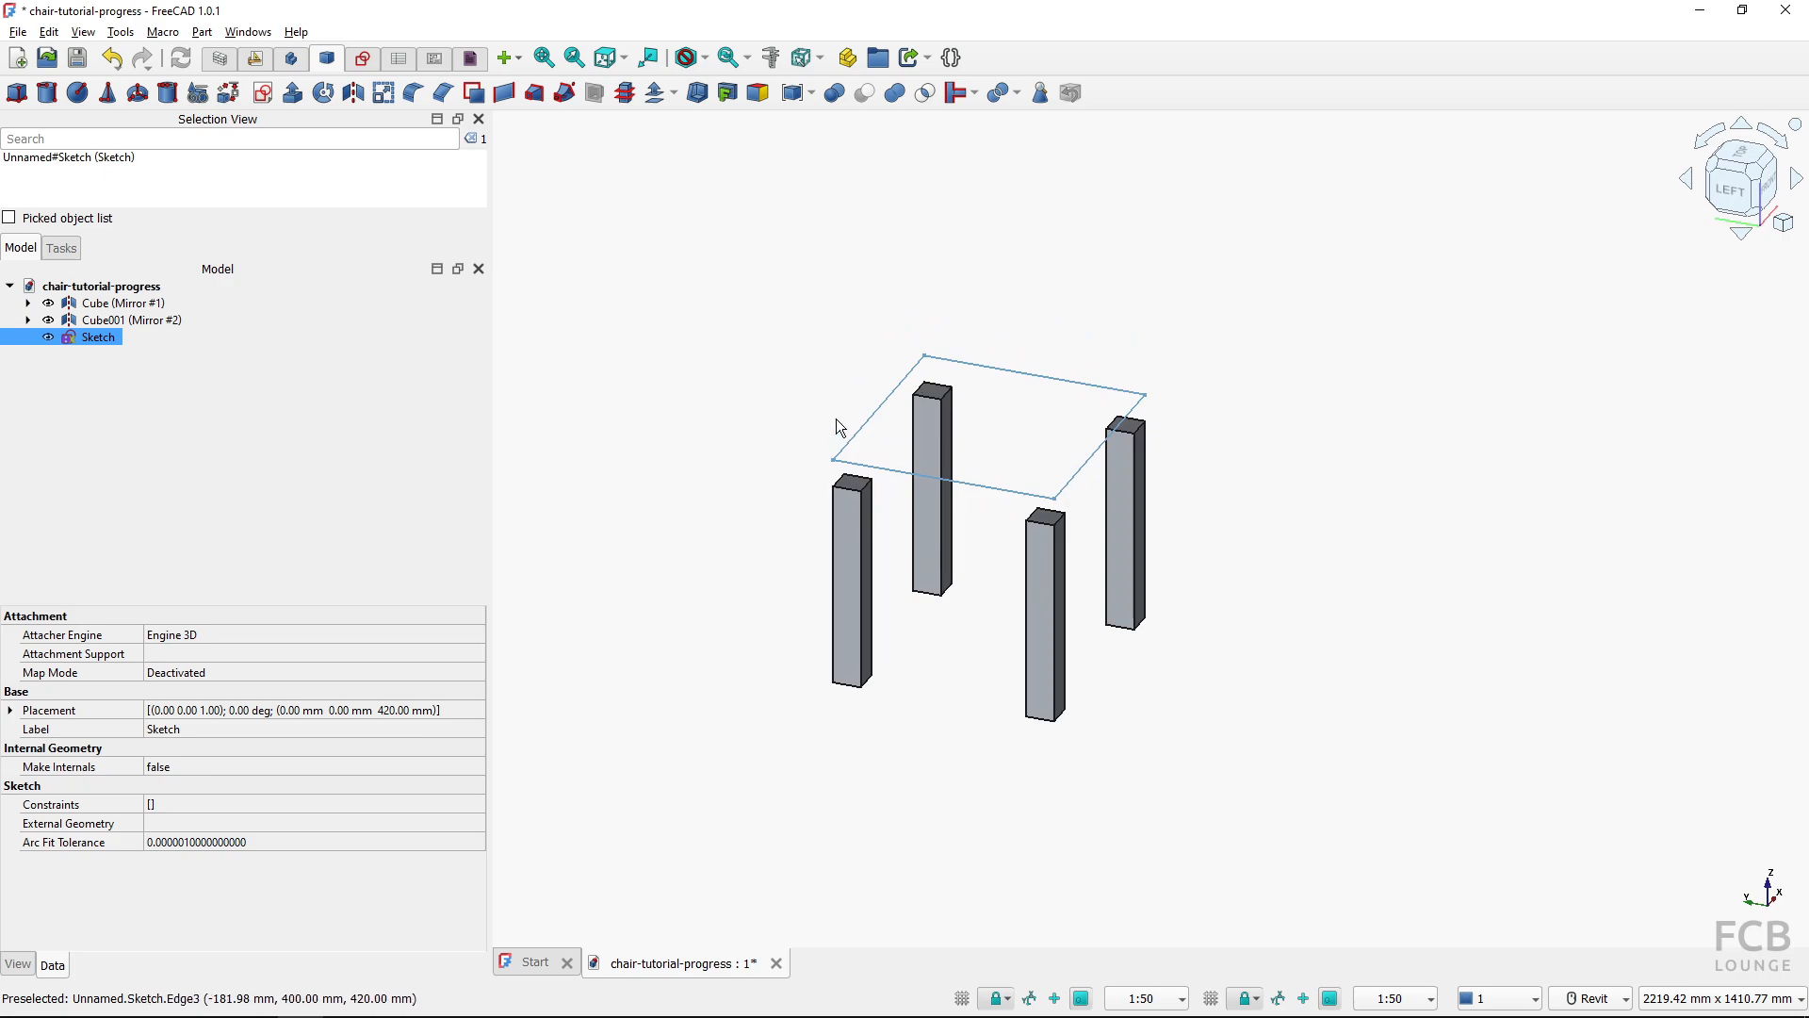
left_click(293, 94)
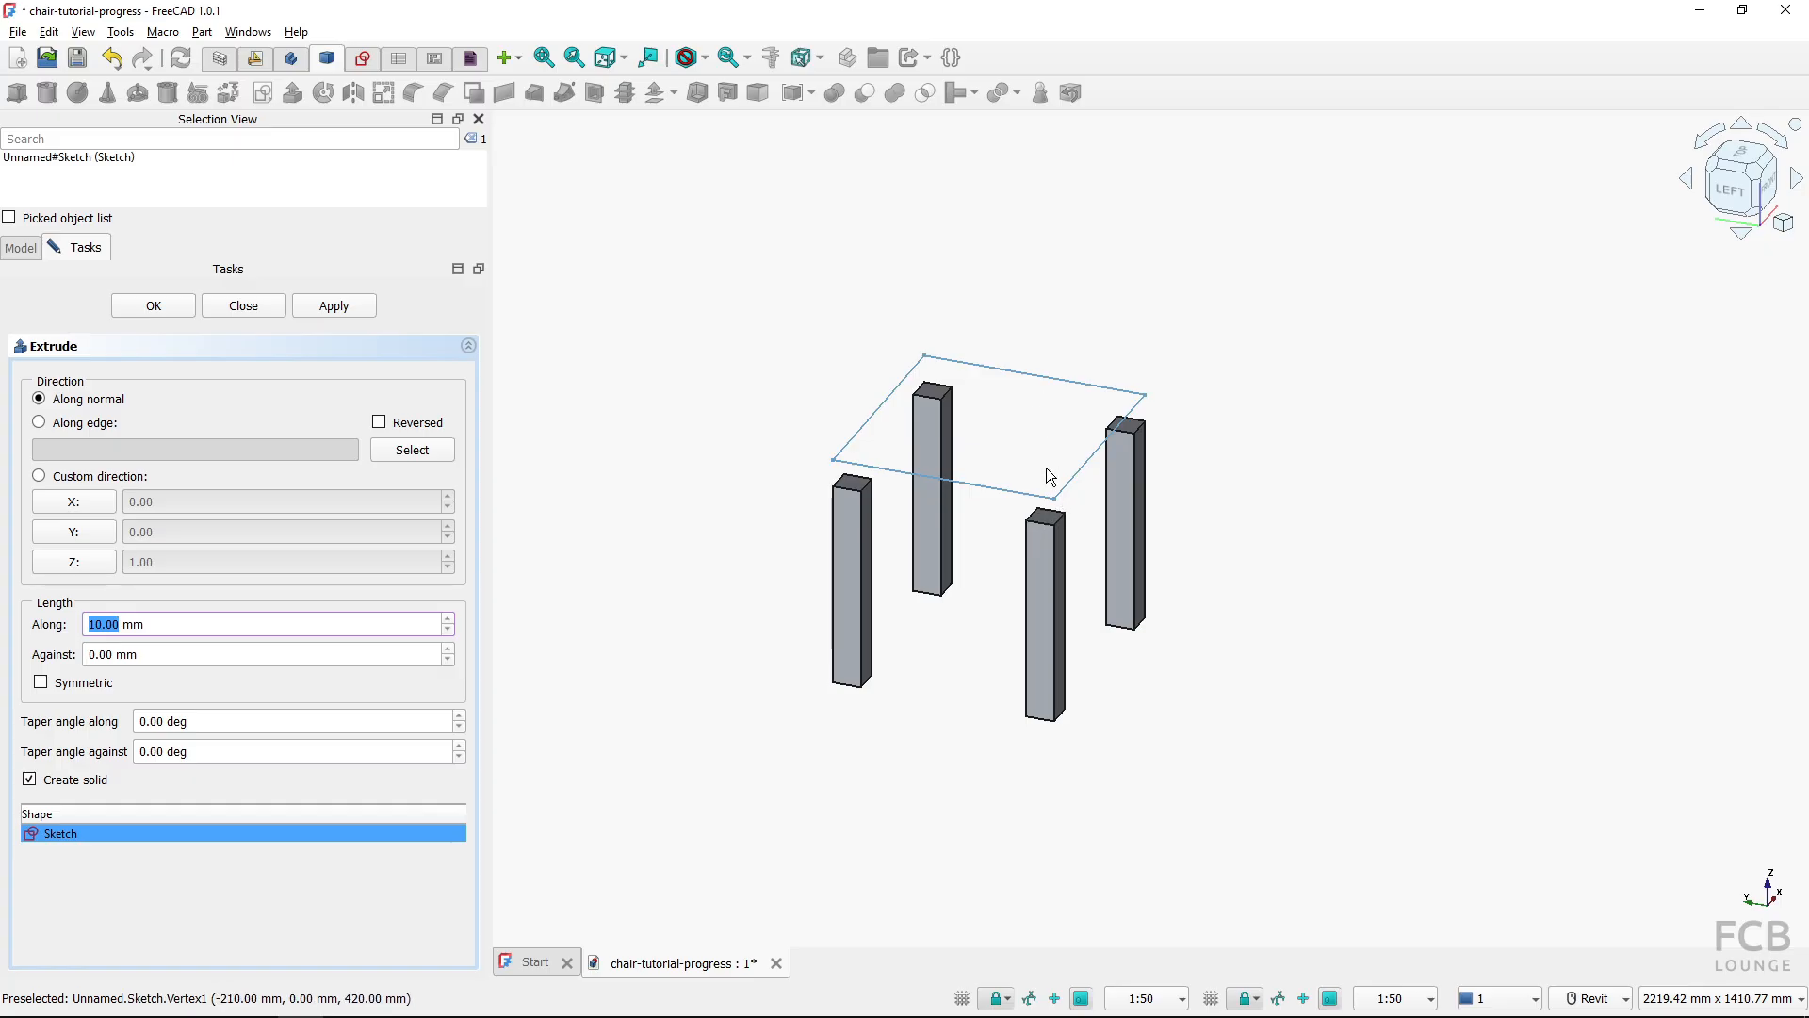
left_click_drag(158, 633, 45, 629)
type("0")
key("Tab")
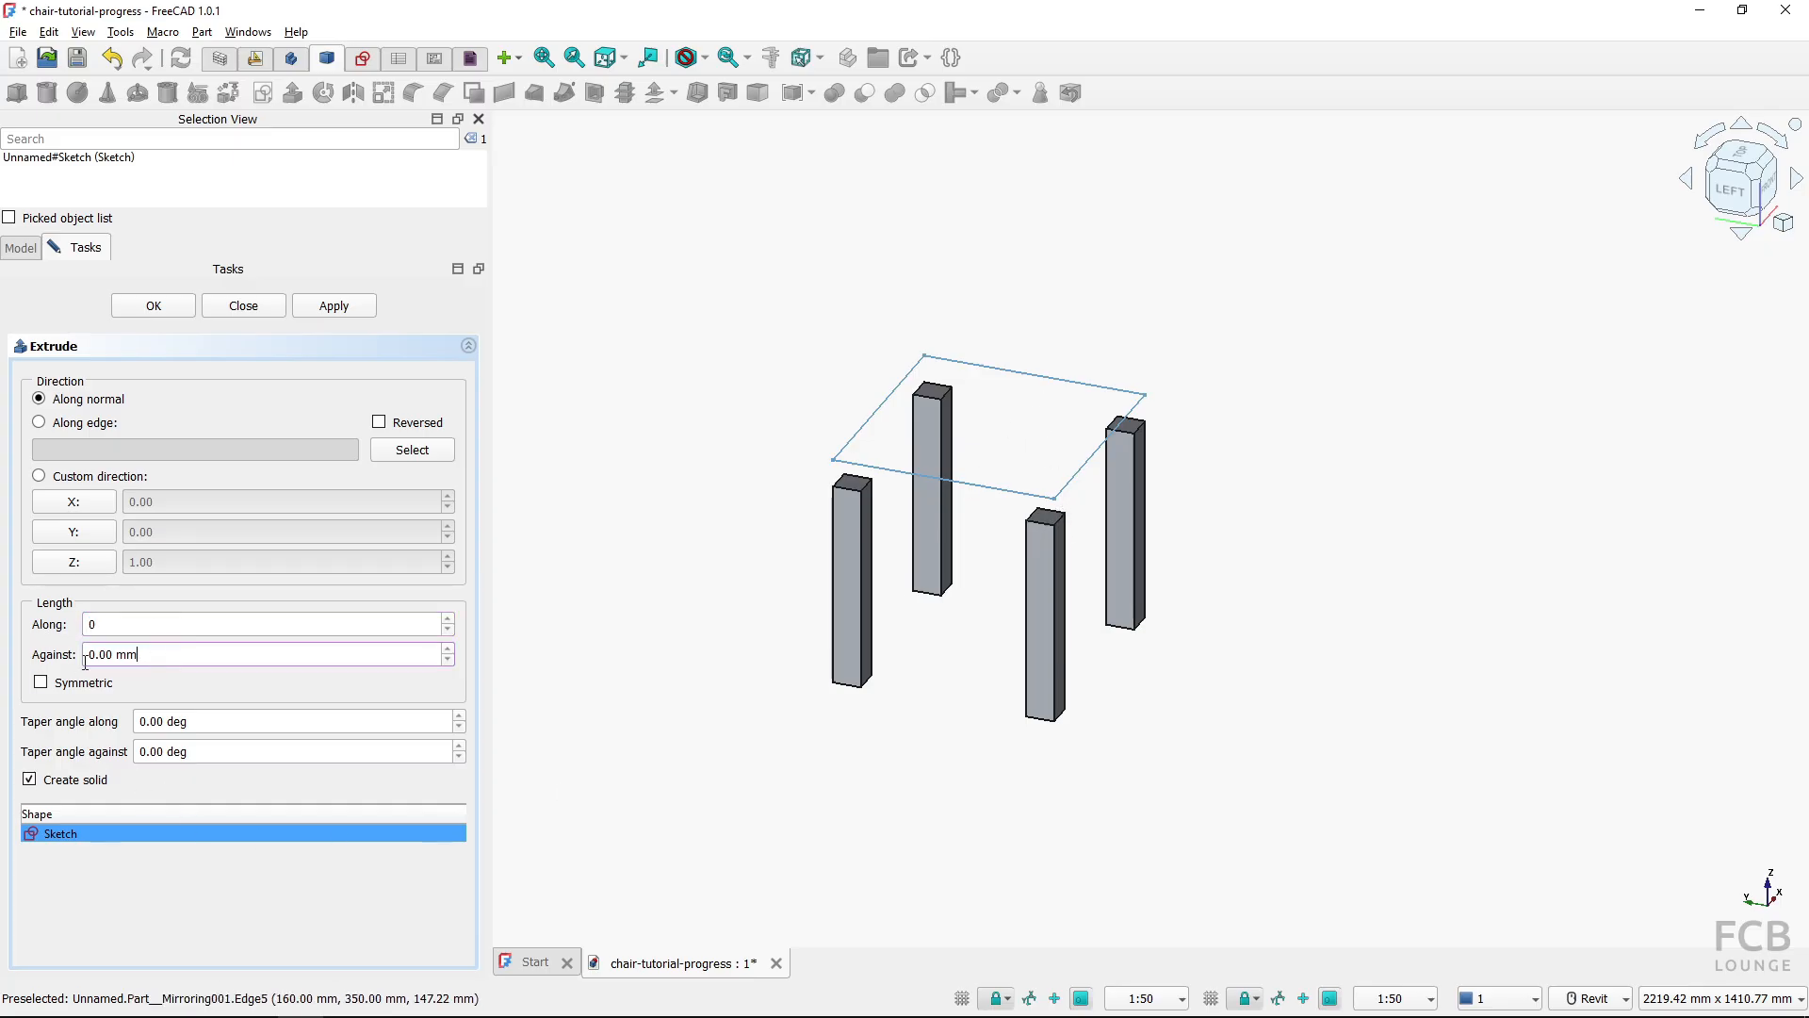
type("50")
left_click(119, 628)
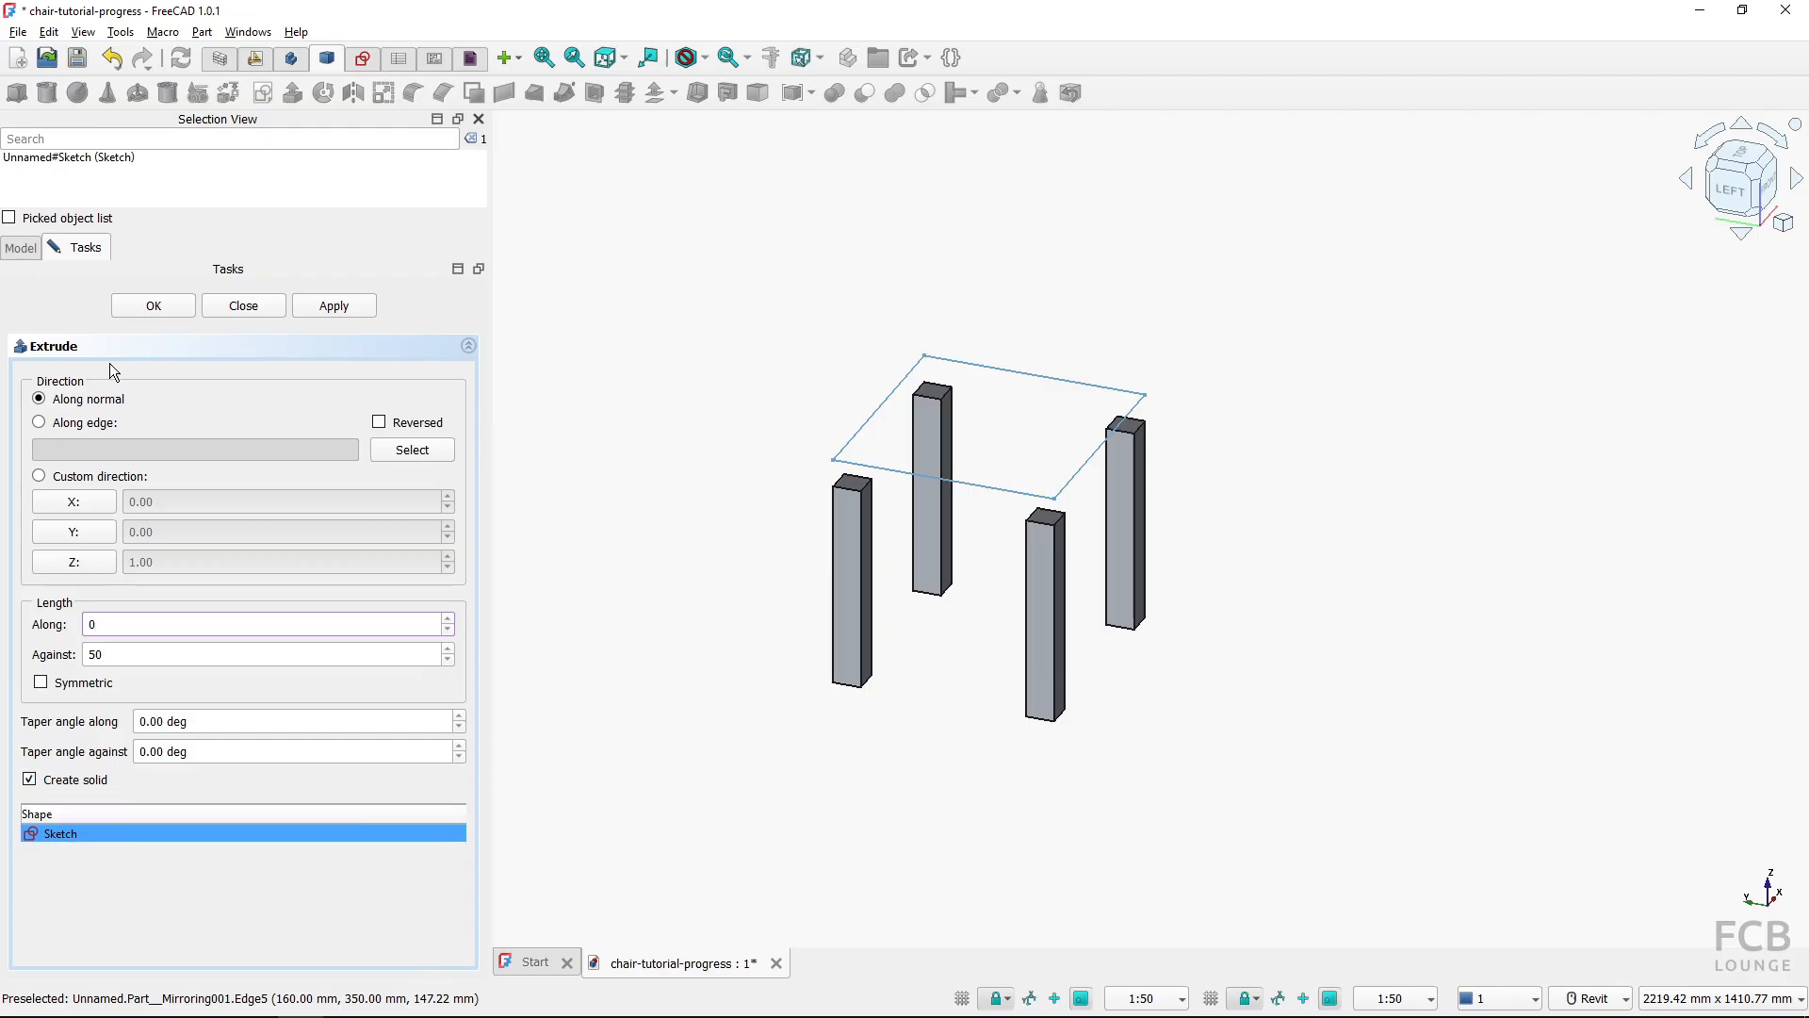
left_click(149, 306)
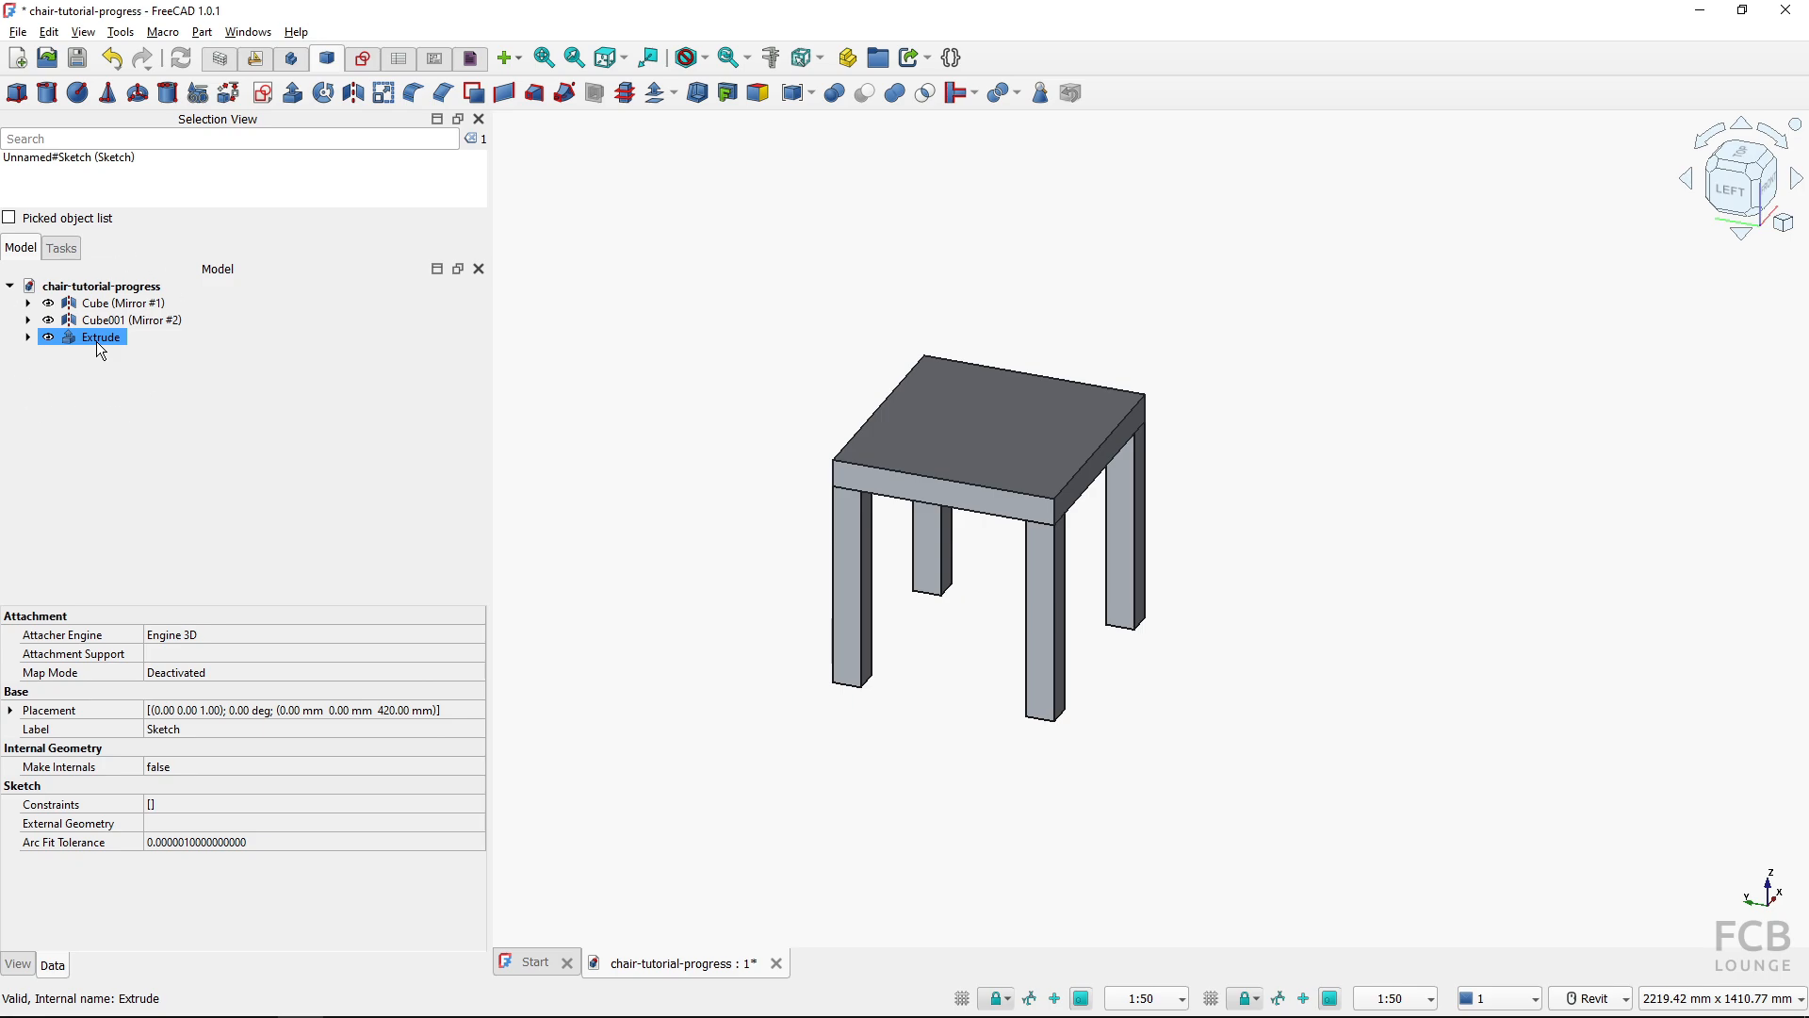
Inspect the extruded seat and legs in 3D, and check the backrest in the simple_chair_tutorial.pdf reference drawing
left_click(998, 486)
left_click(985, 601)
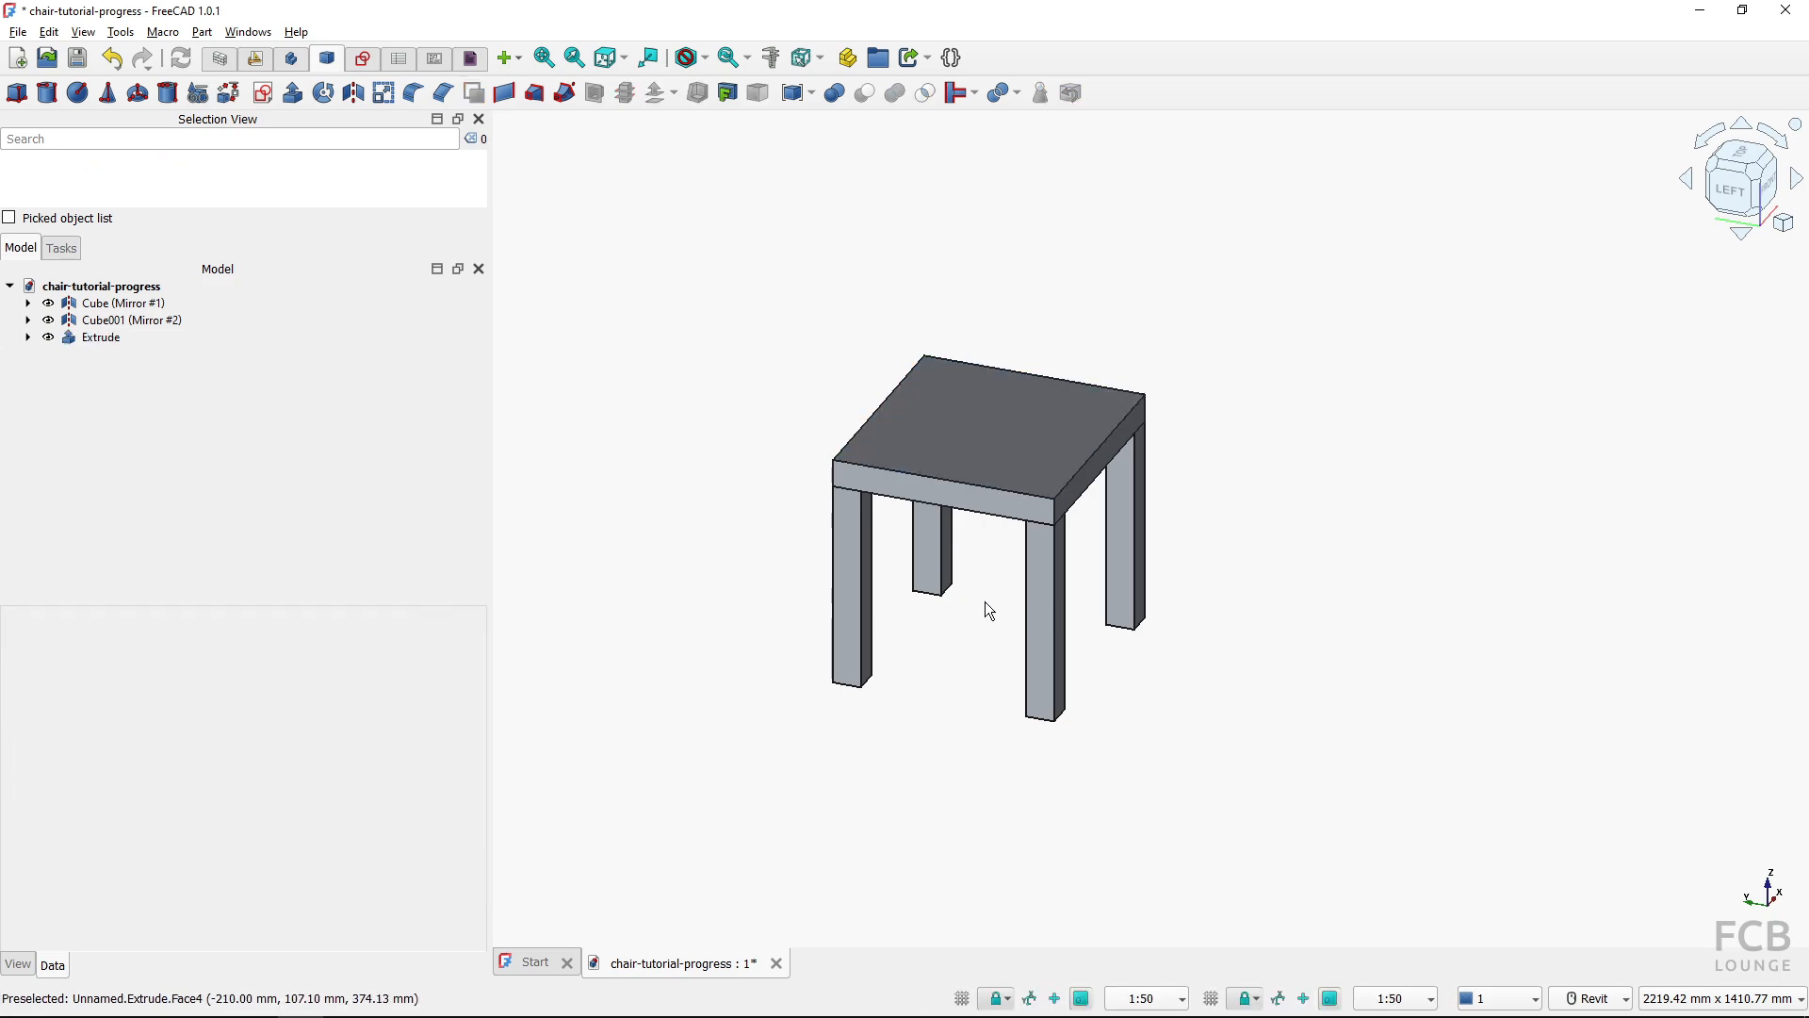
middle_click_drag(986, 601, 816, 660, "shift")
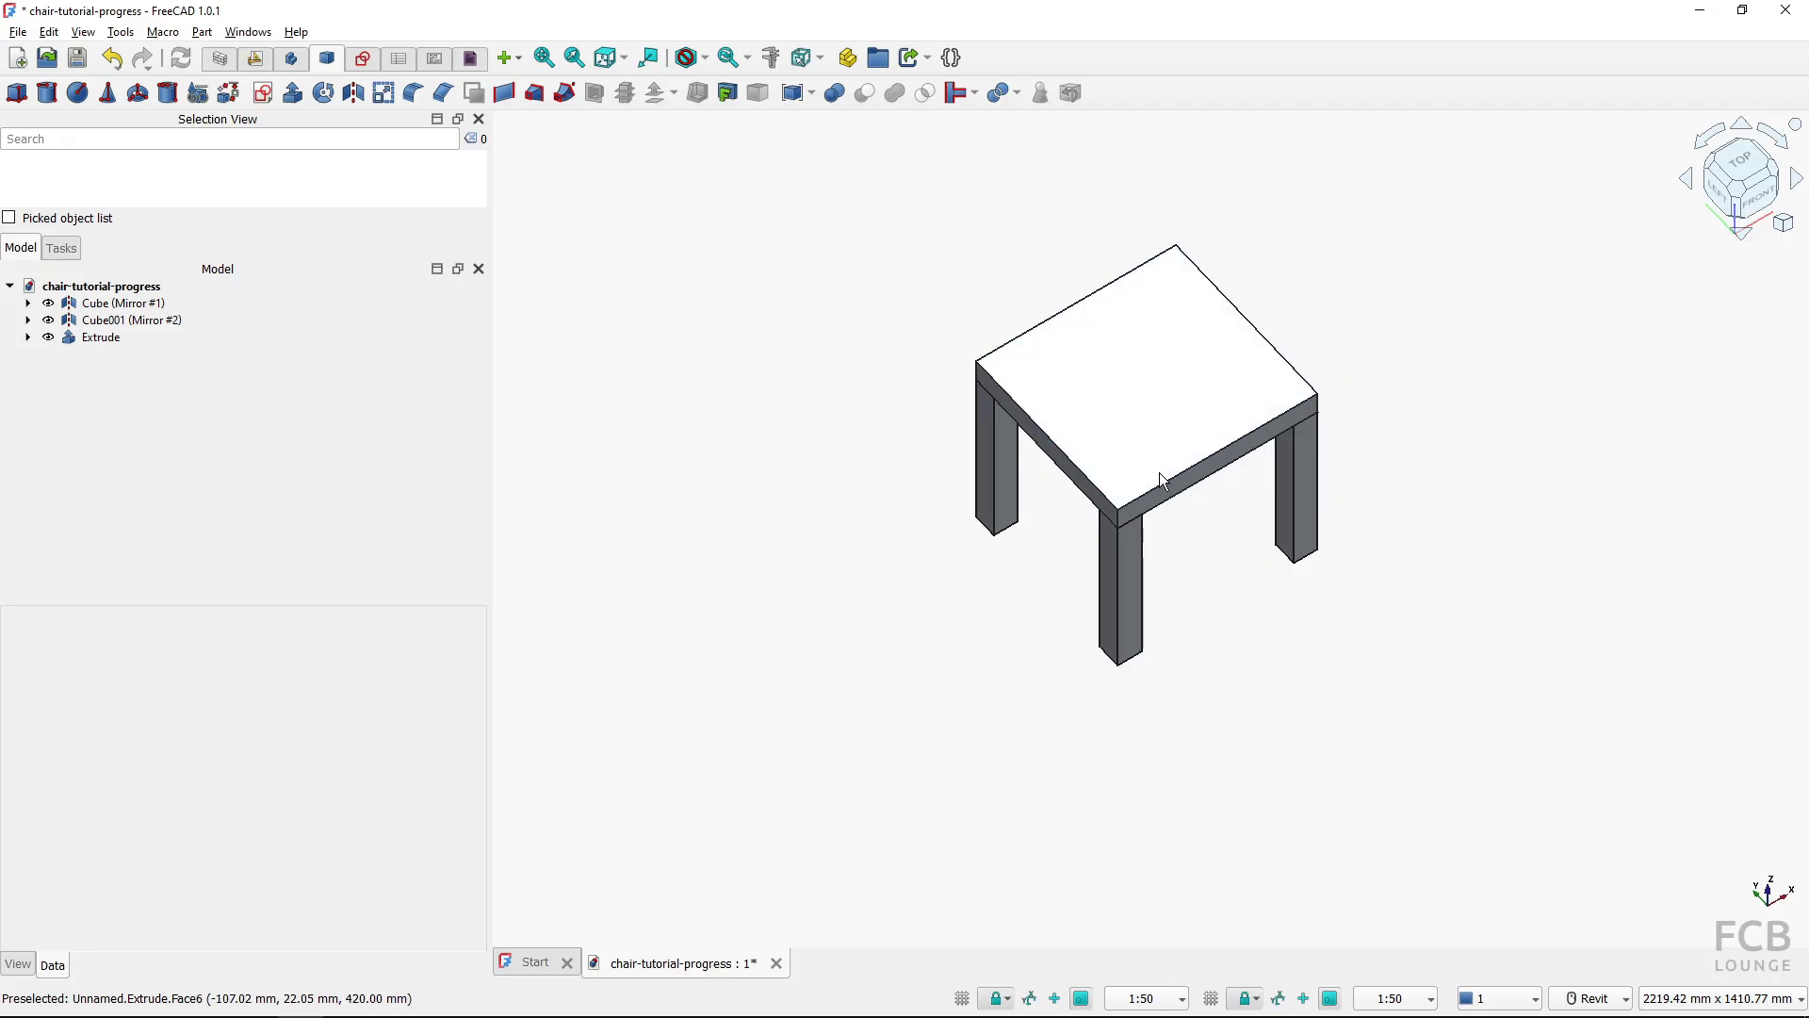
key("alt+Tab")
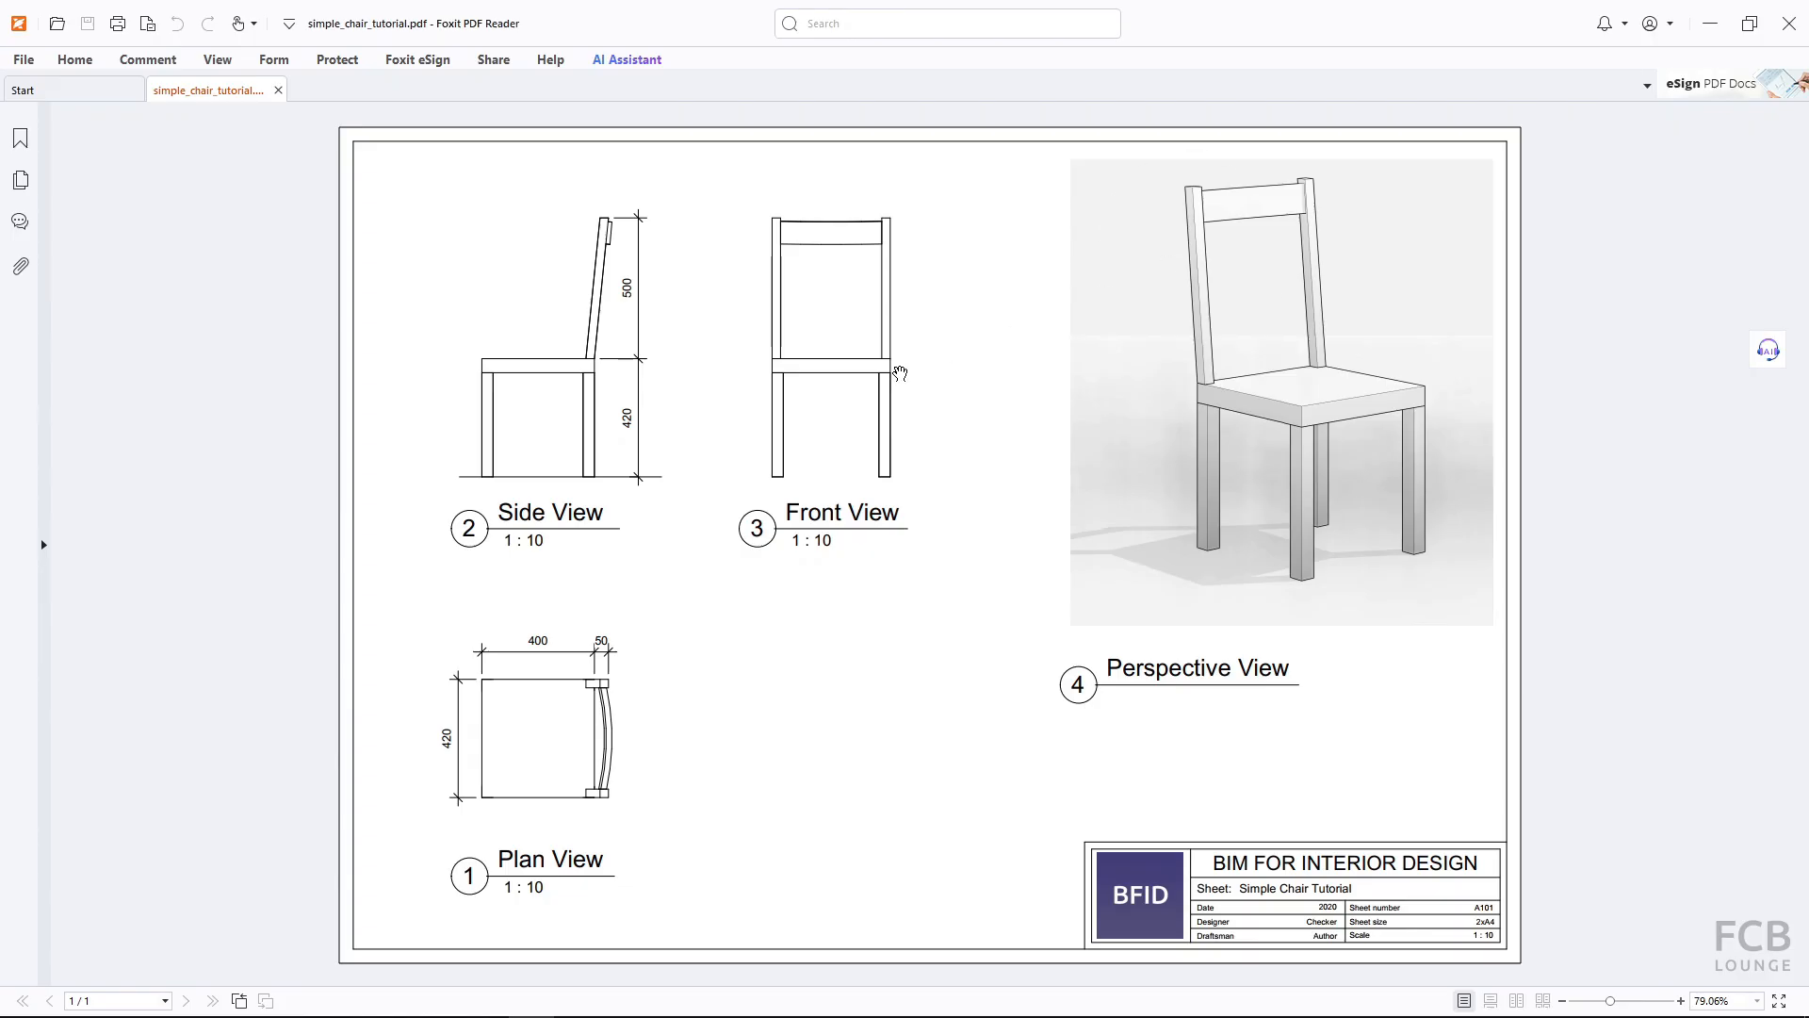
key("alt+Tab")
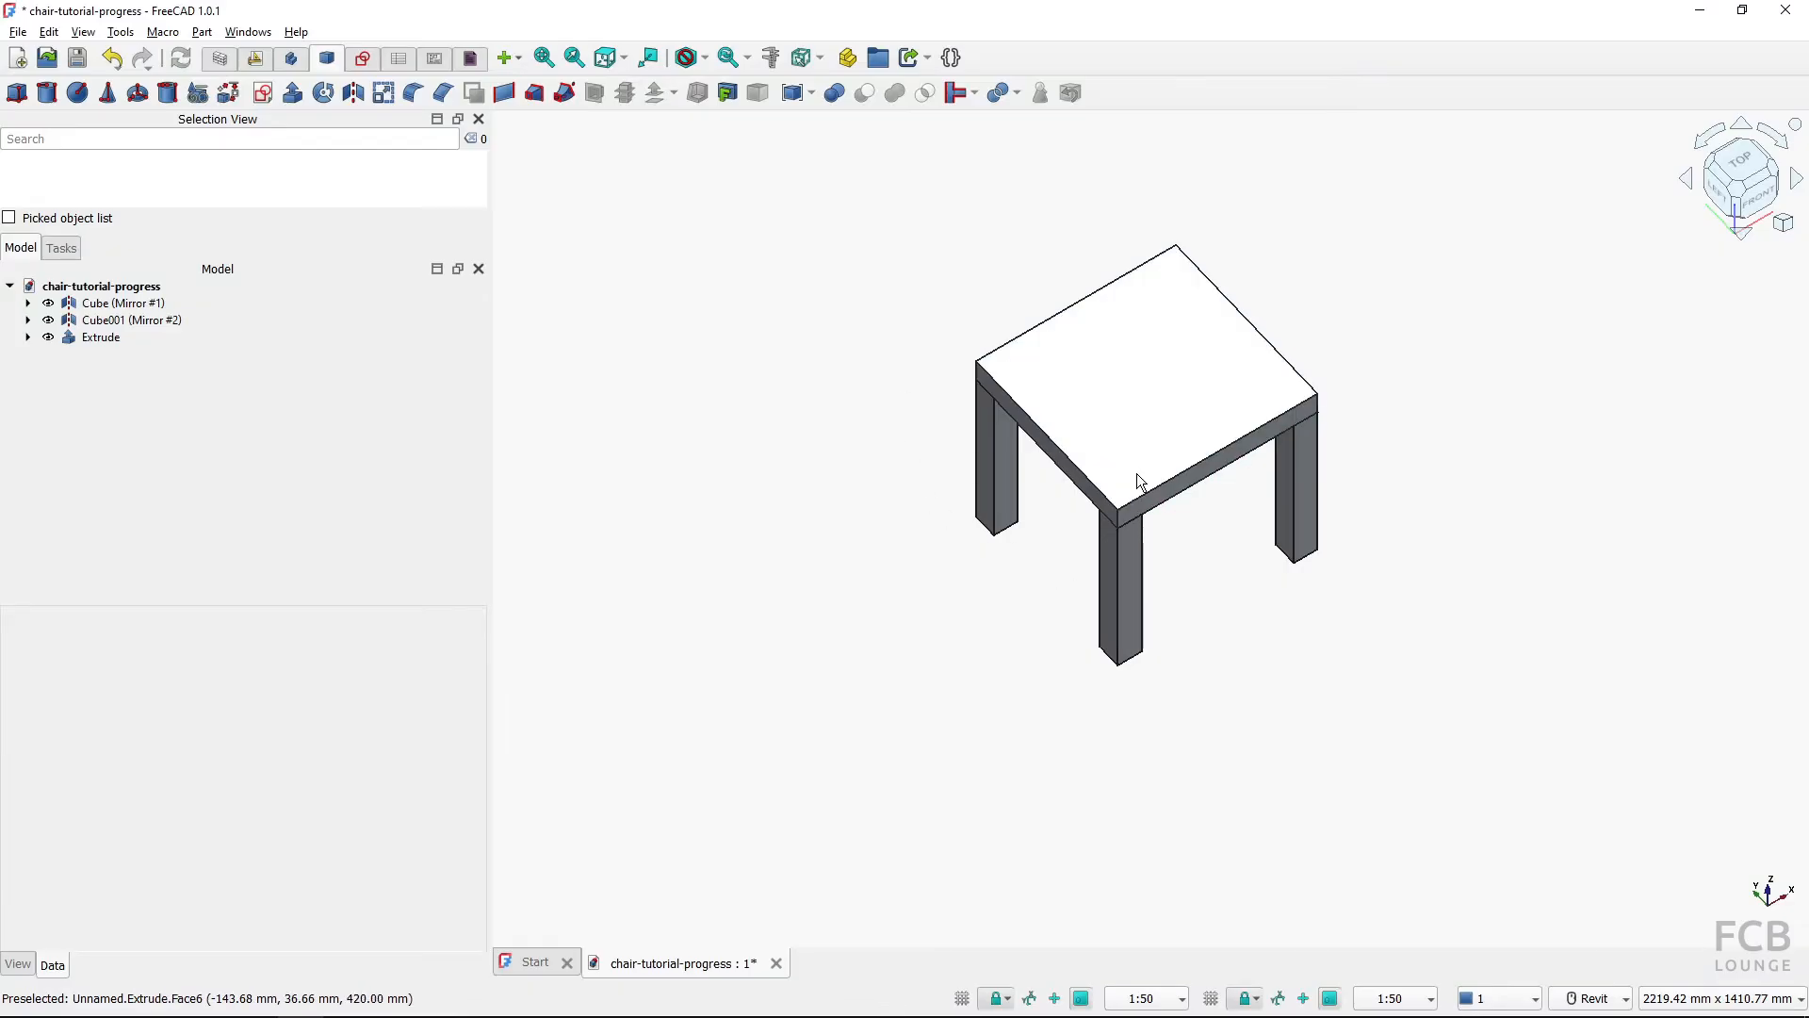
Create a new sketch on the seat's top face using the Plane face attachment
left_click(1124, 376)
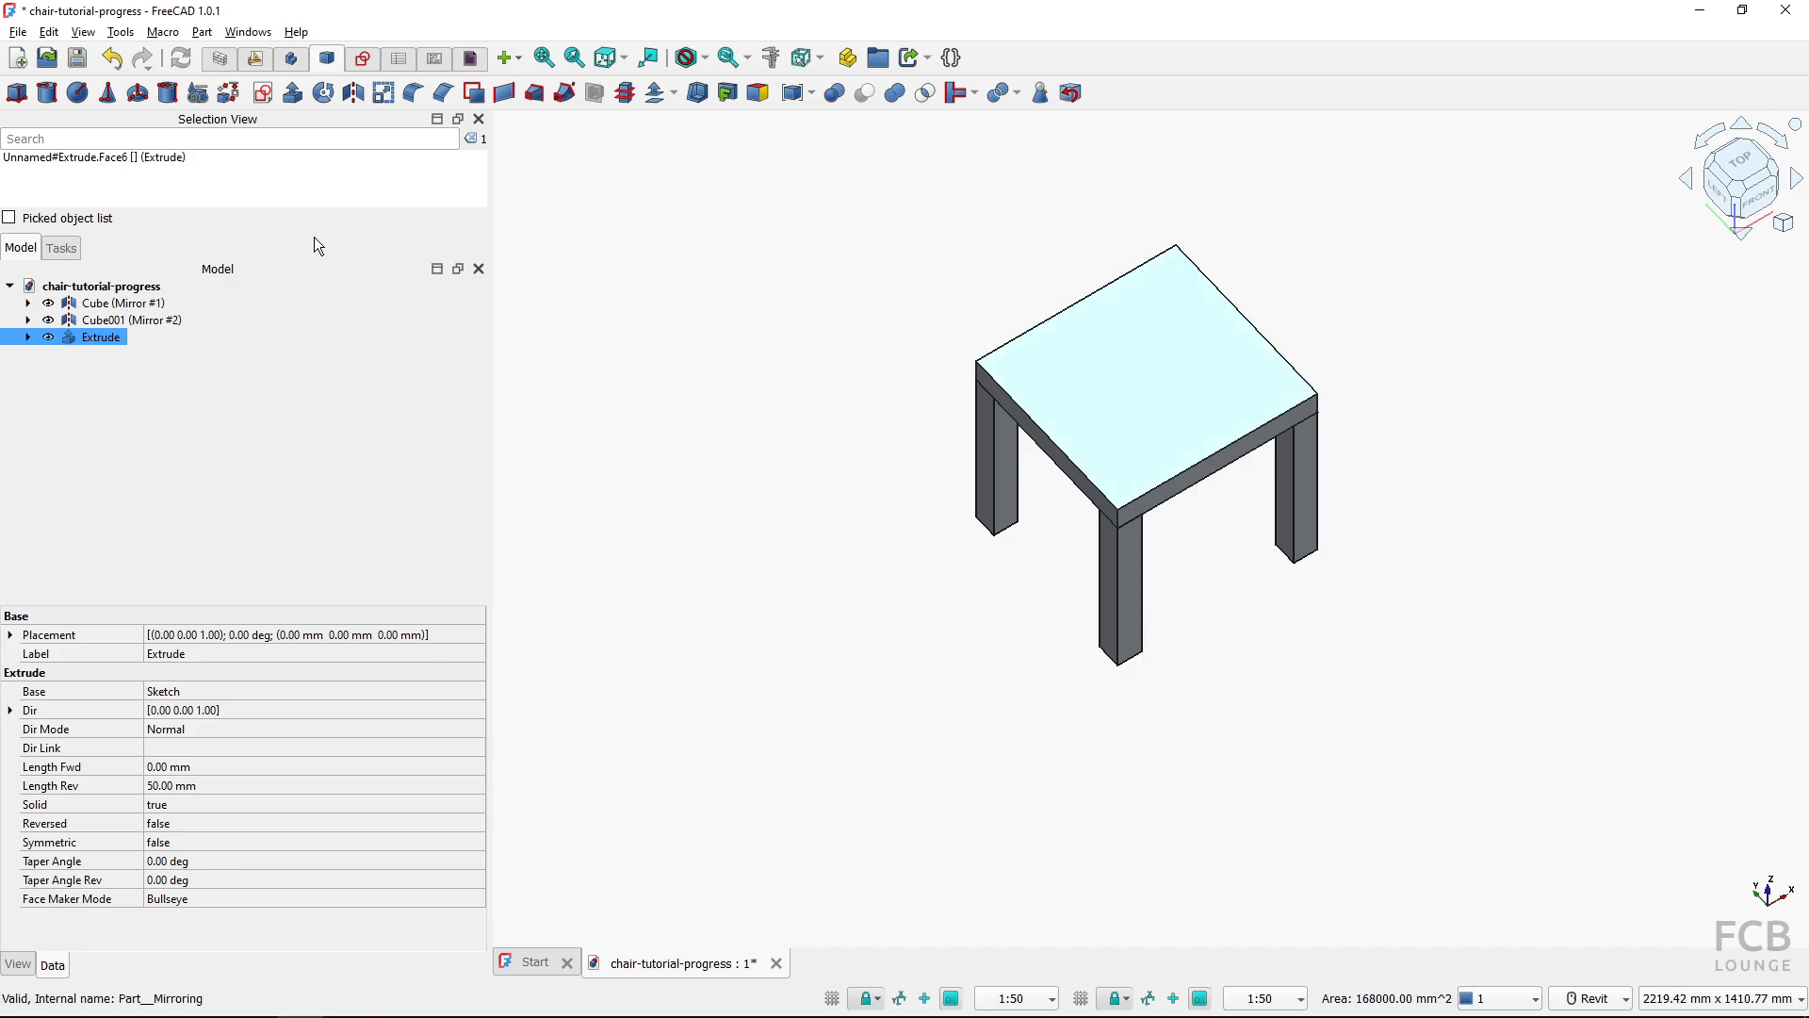
left_click(263, 92)
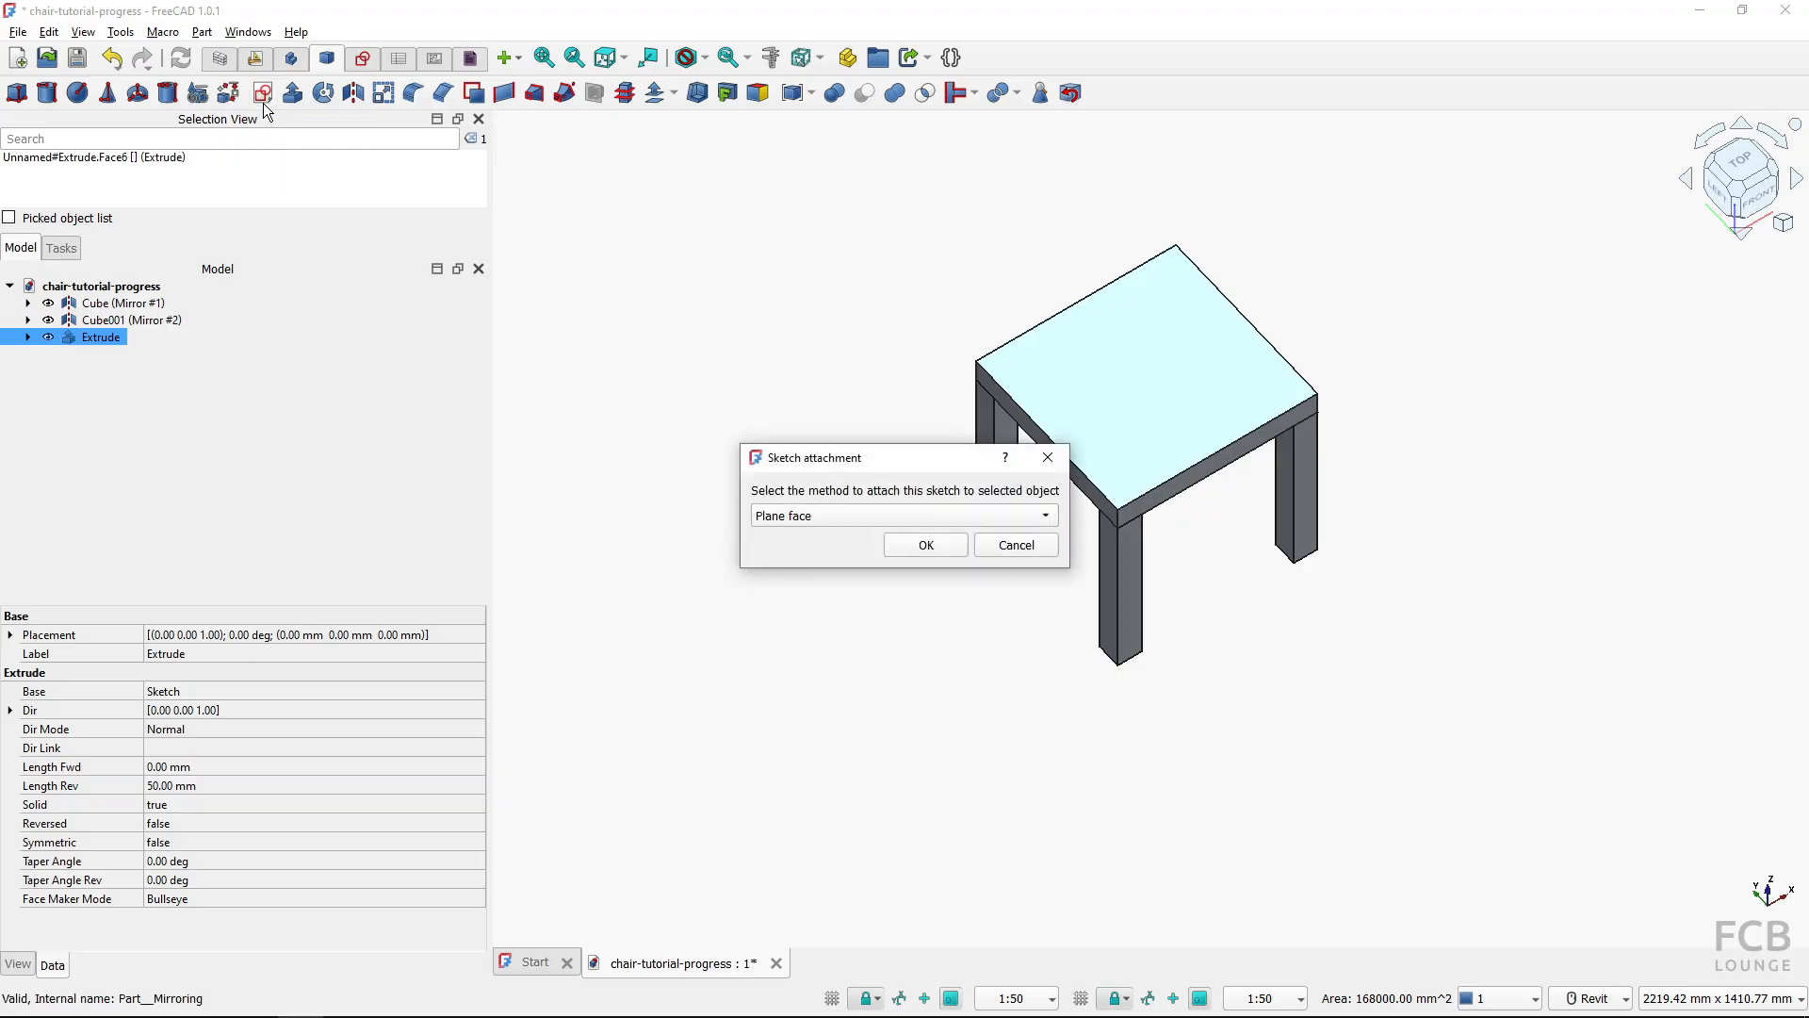
left_click(960, 517)
left_click(863, 516)
left_click(938, 545)
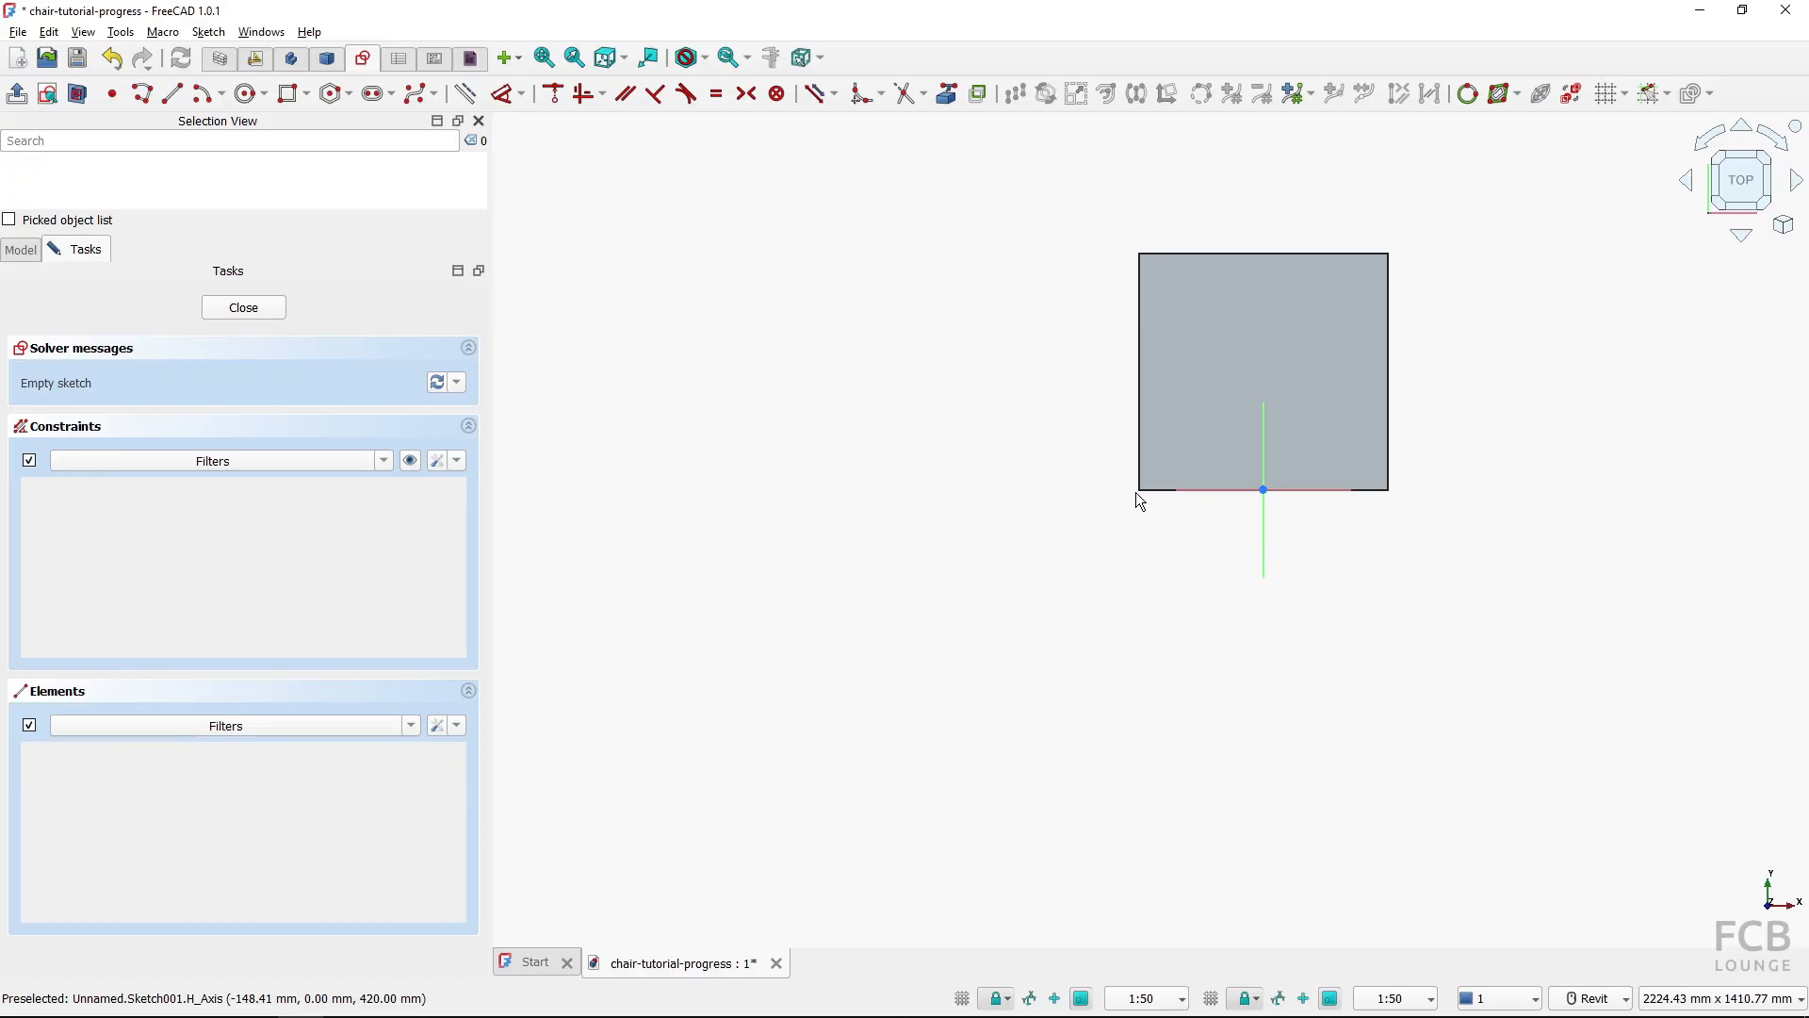
Link the seat's corner on the horizontal axis, left of the origin, into the sketch as an external point
left_click(962, 98)
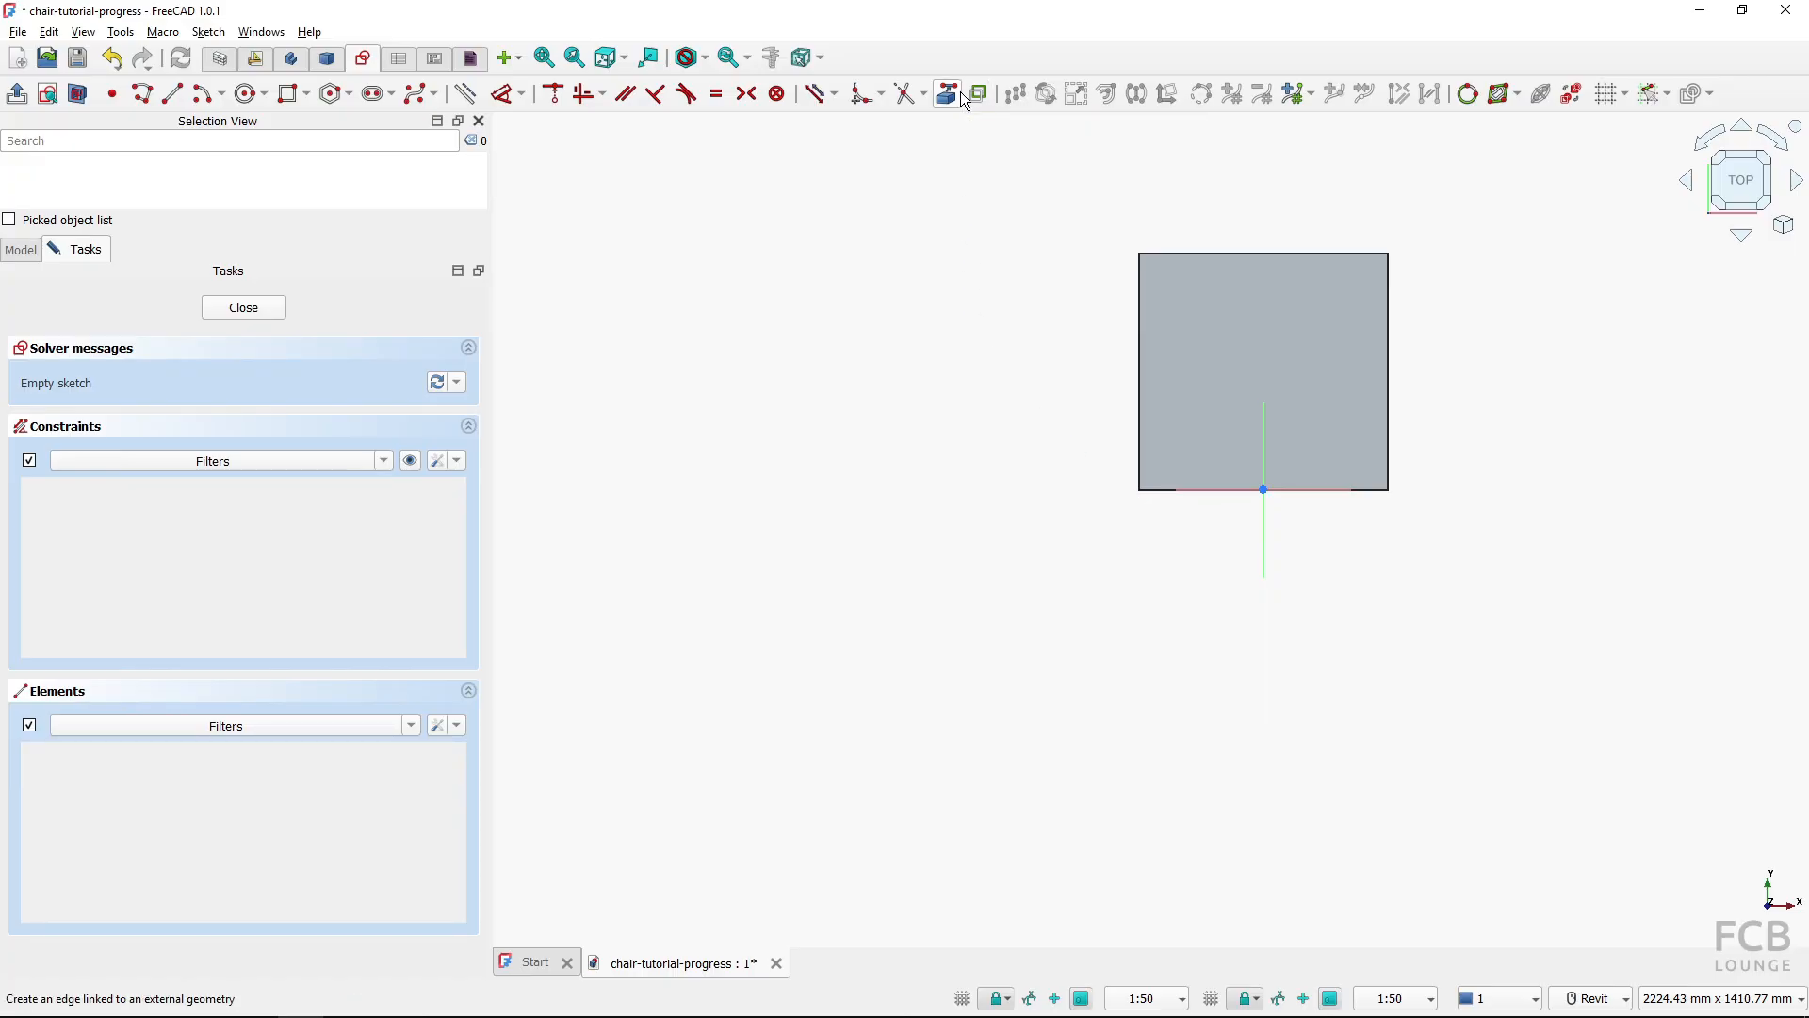
scroll(1169, 494, "up", 5)
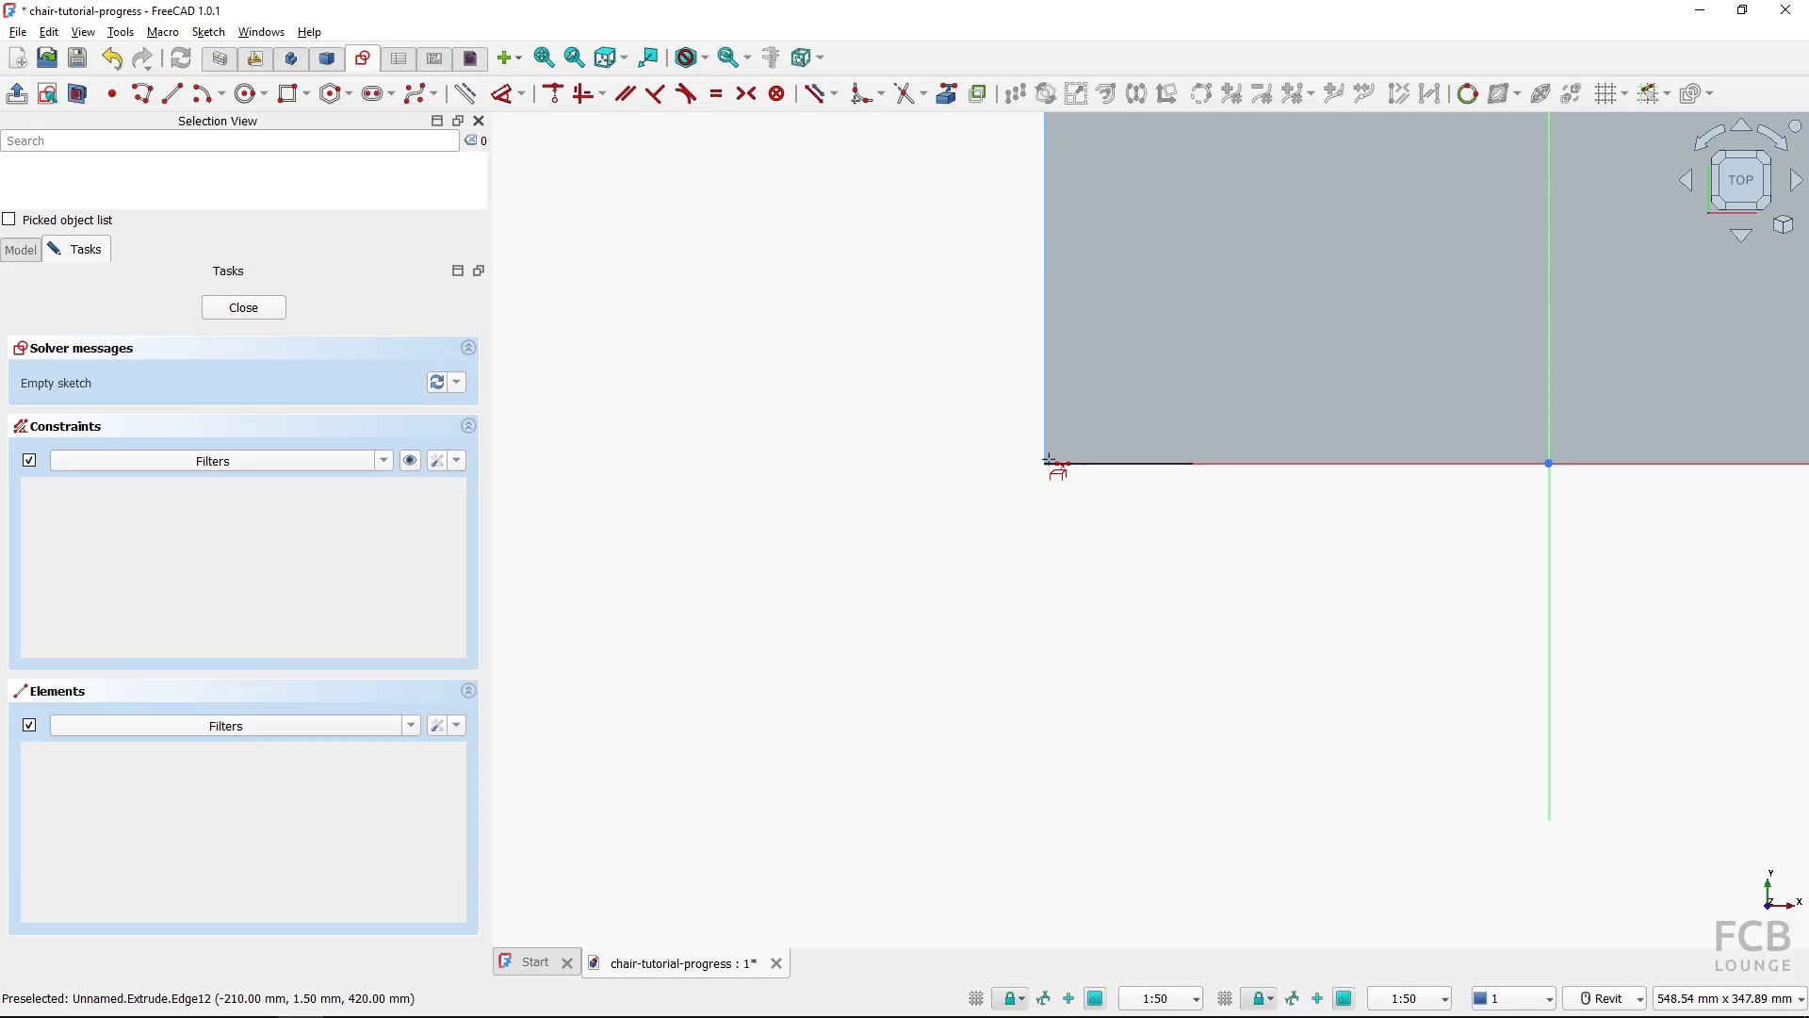
left_click(1047, 462)
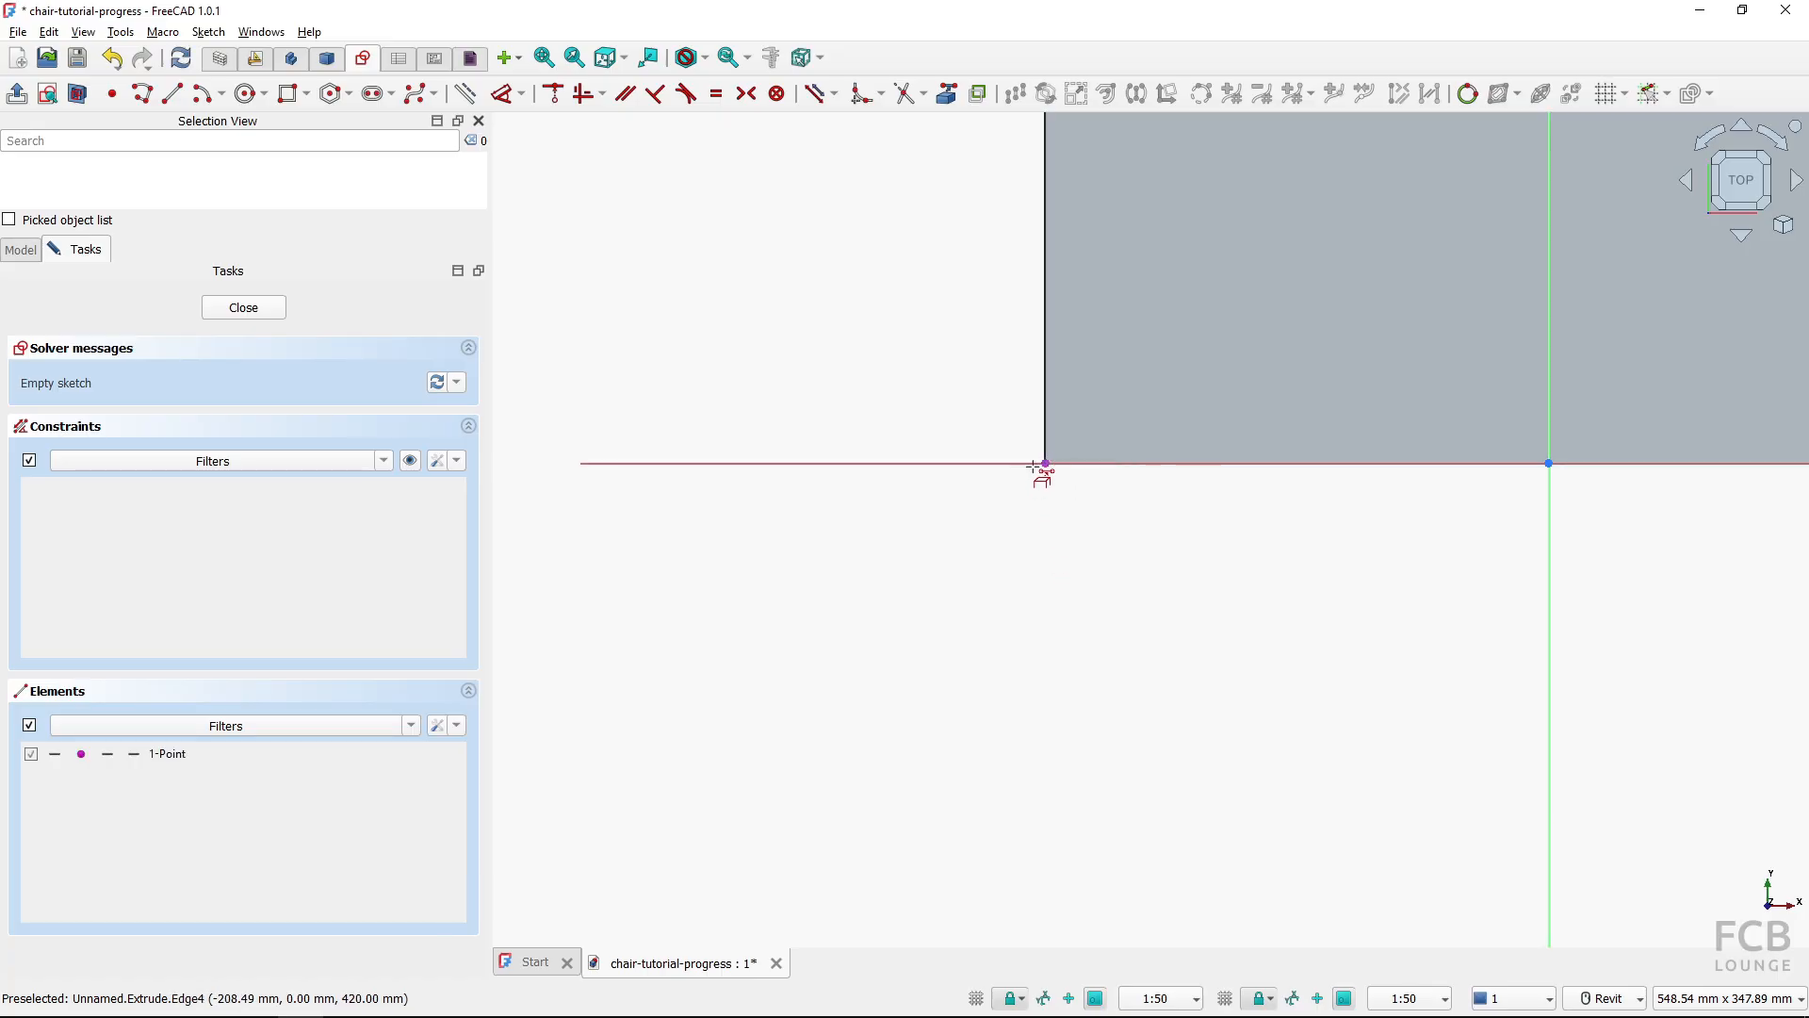
left_click(240, 753)
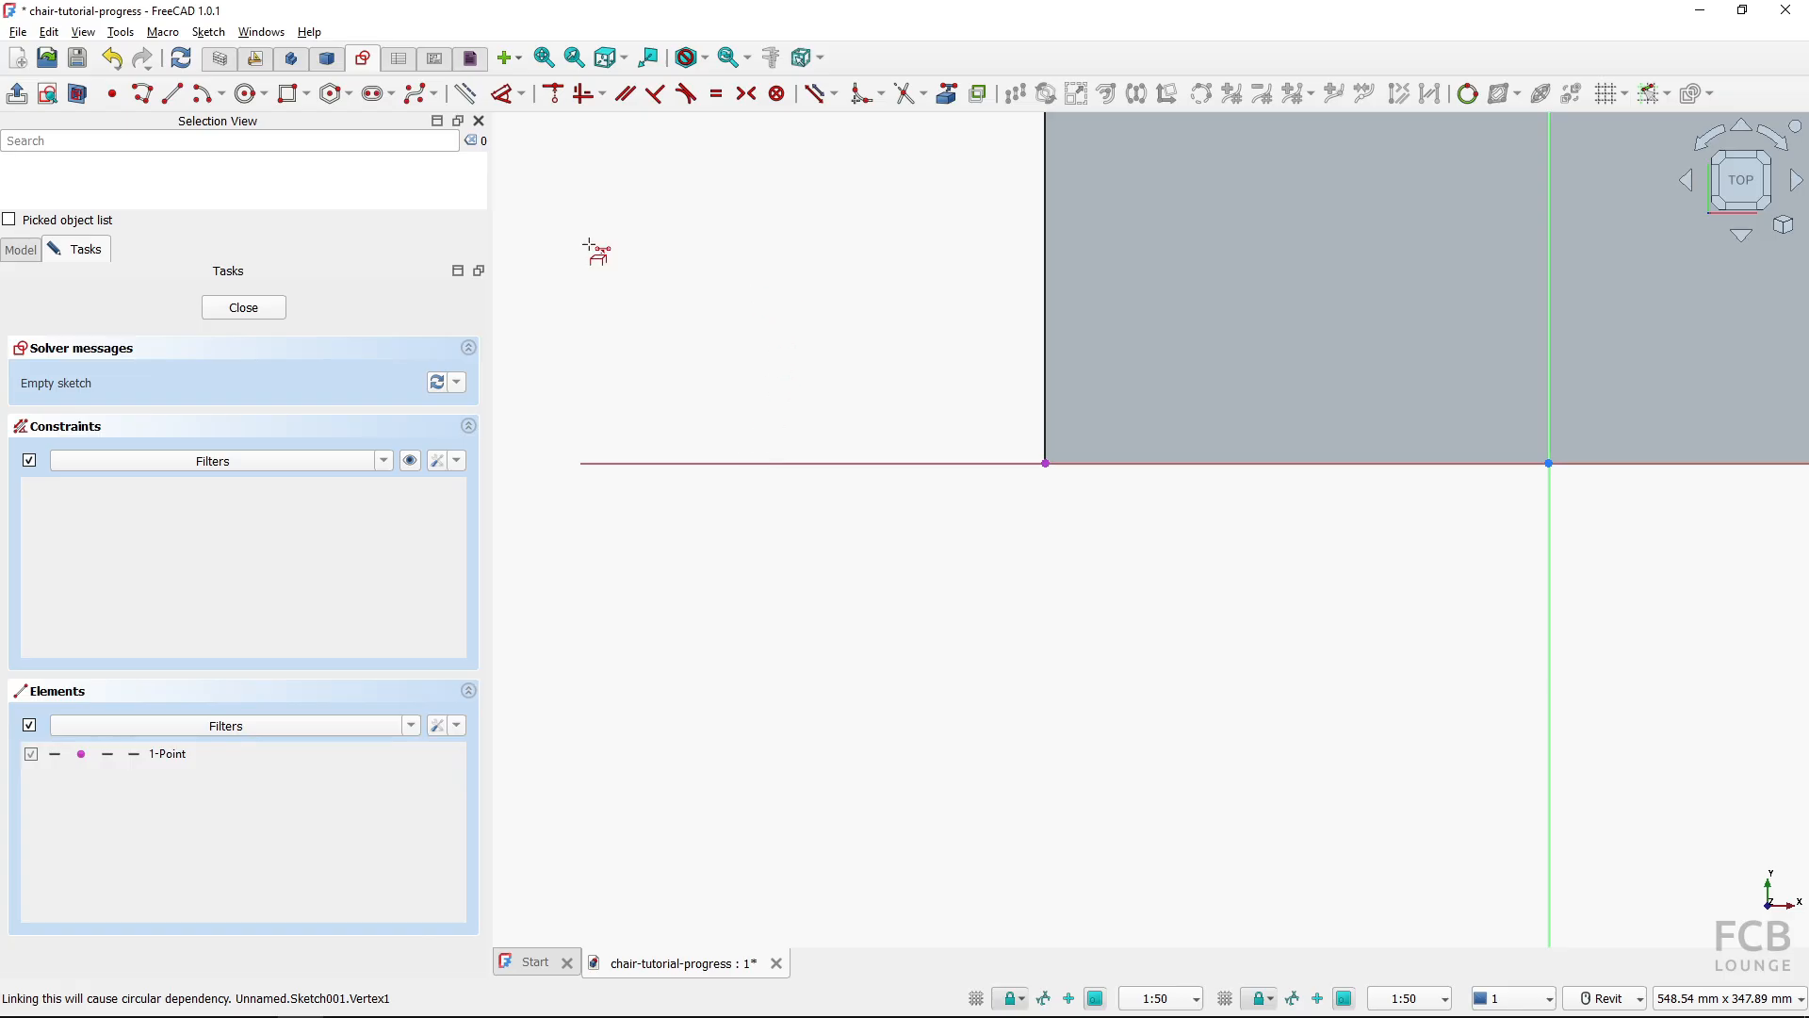
Draw a 40 by 40 mm rectangle starting at the linked seat corner and extending inward over the seat
left_click(287, 102)
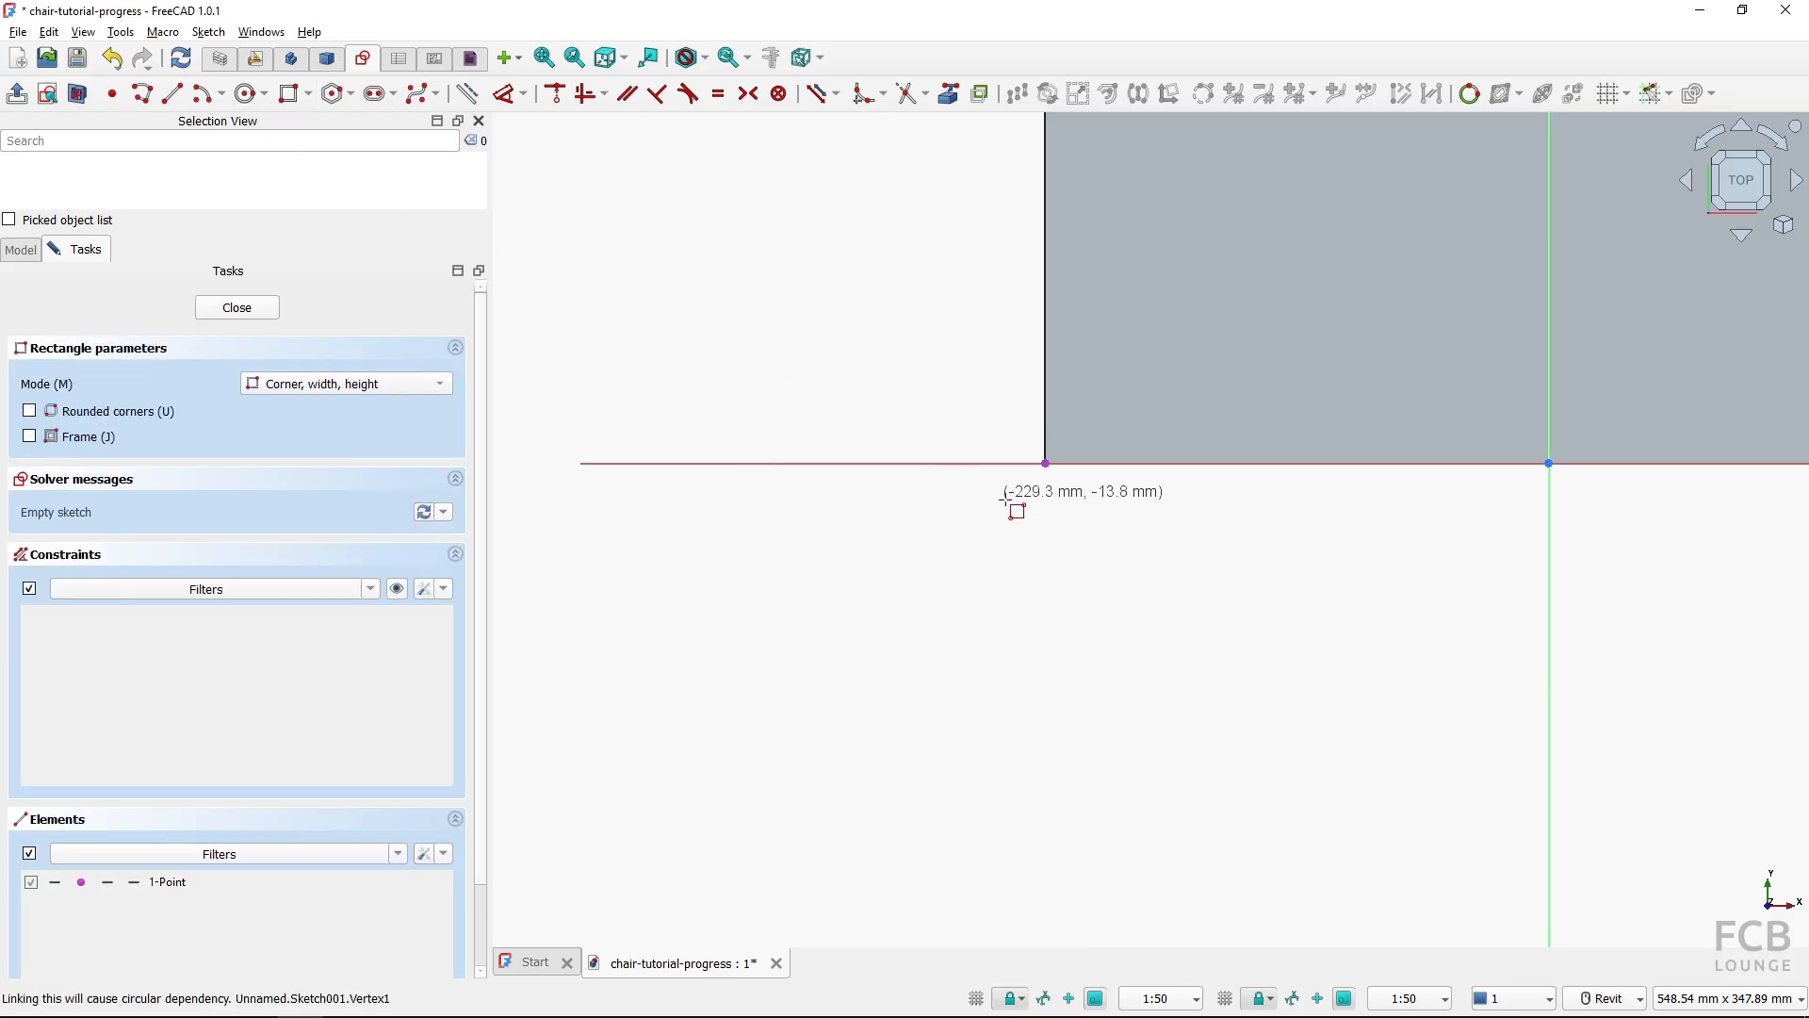
left_click(1046, 463)
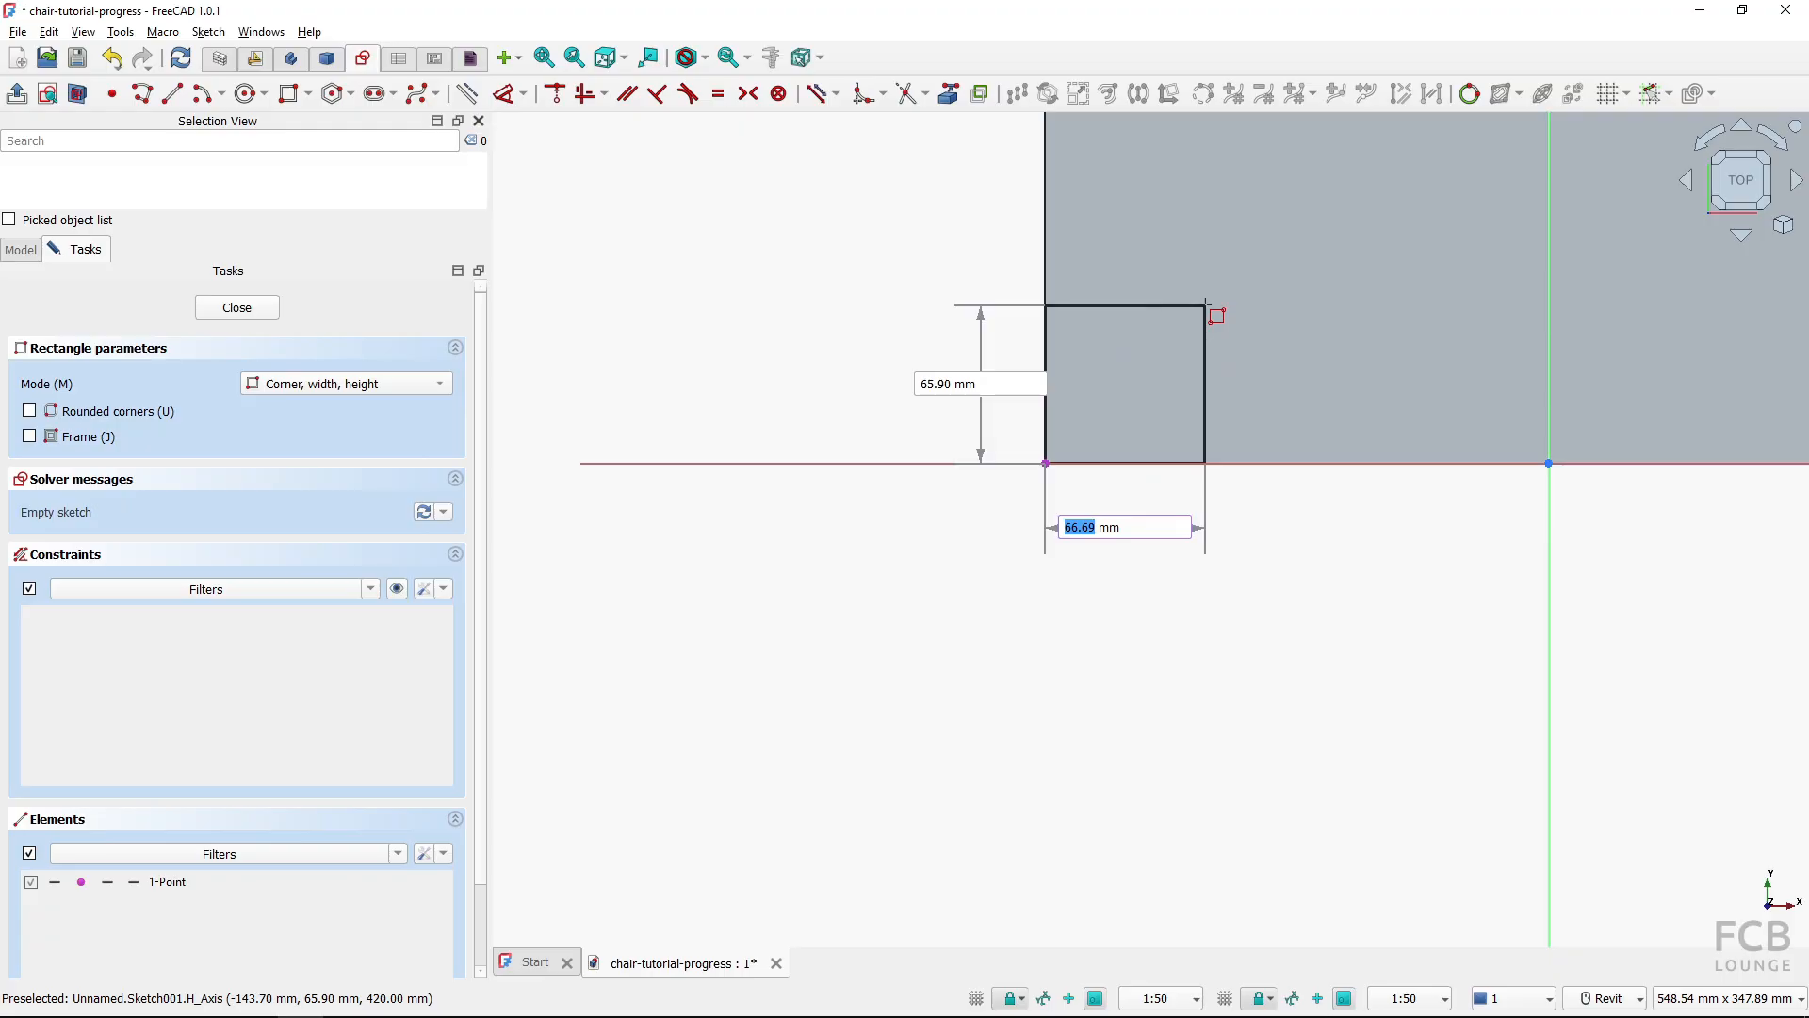
type("40")
key("Tab")
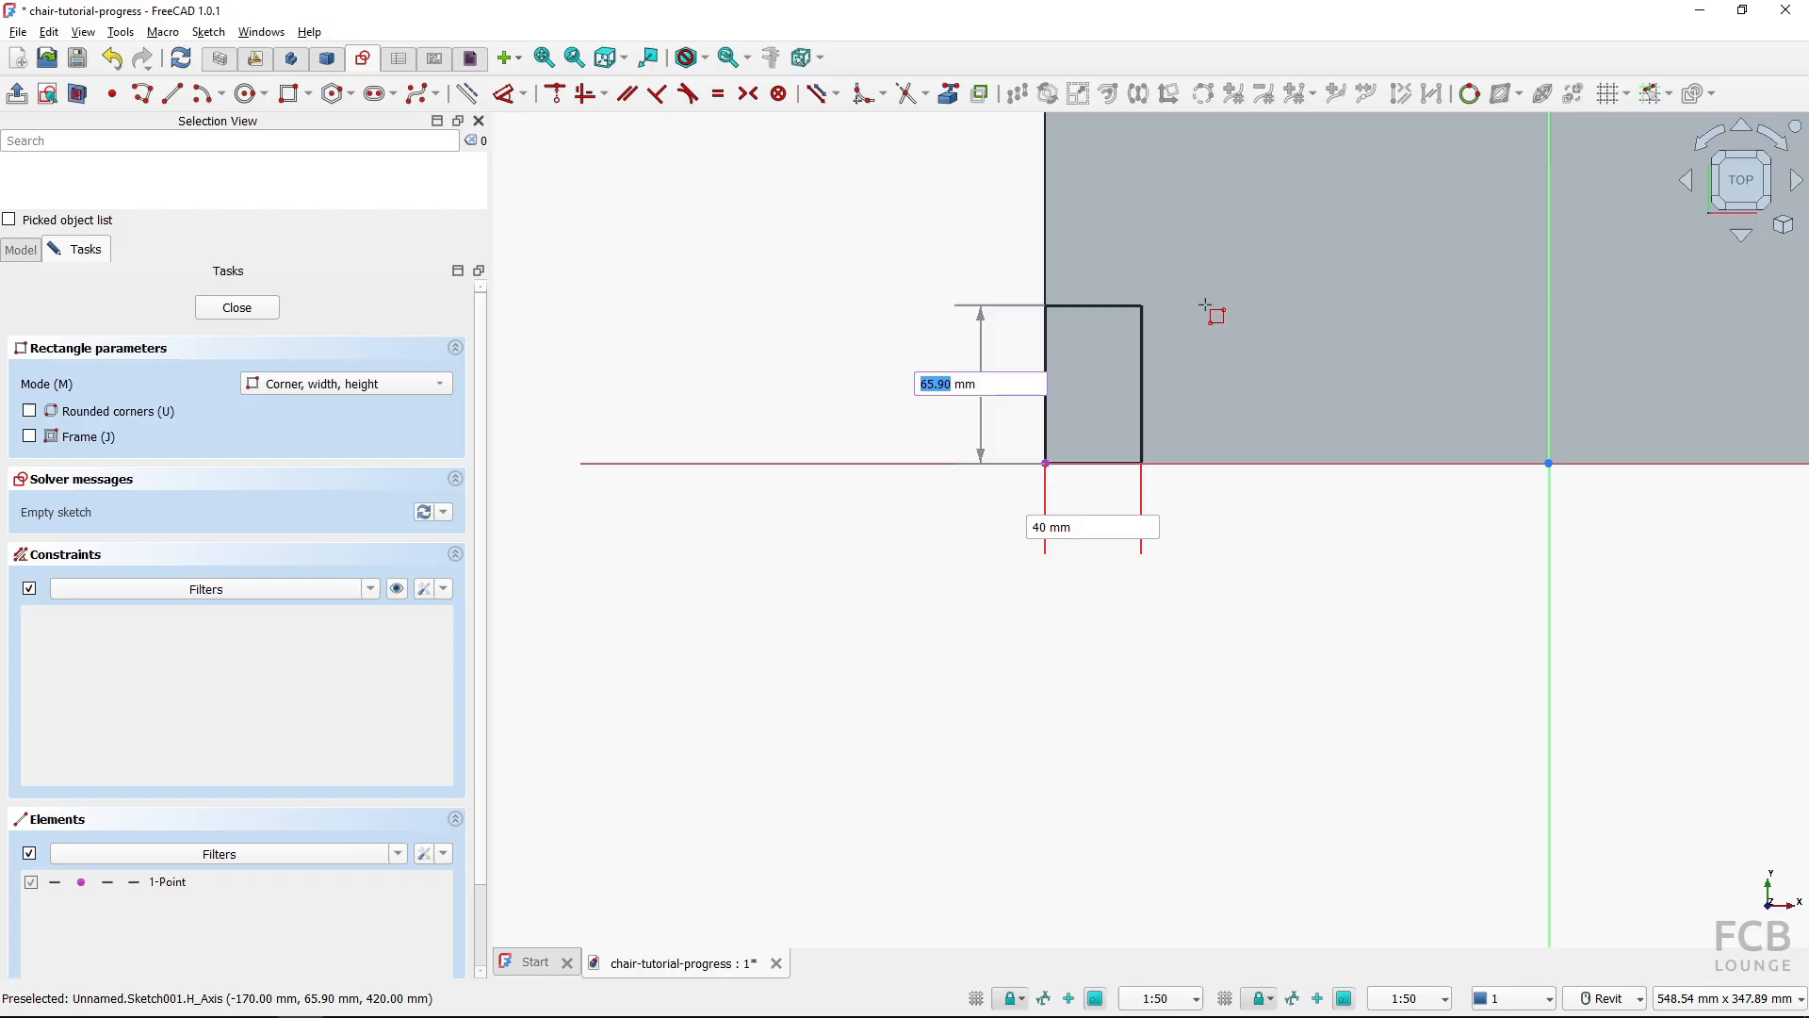
type("40")
key("Return")
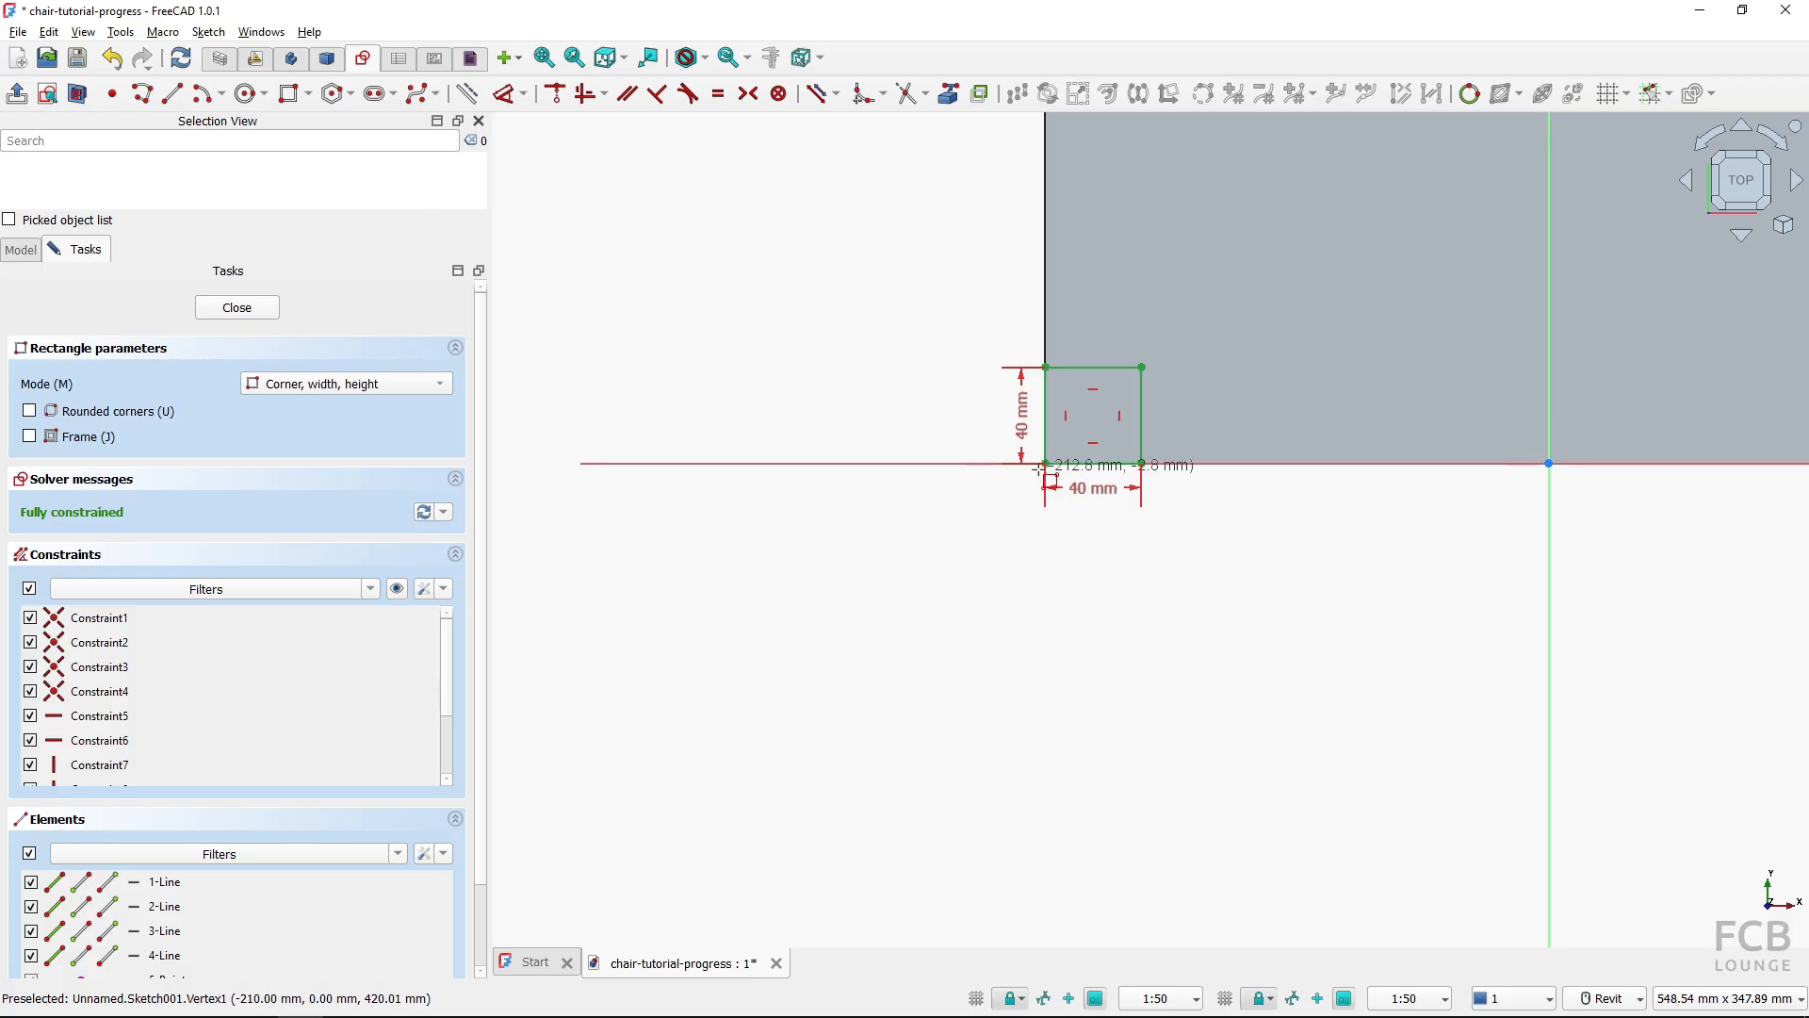
Delete the linked external point from the sketch, keeping the four rectangle lines, and close the sketch
scroll(483, 660, "down", 2)
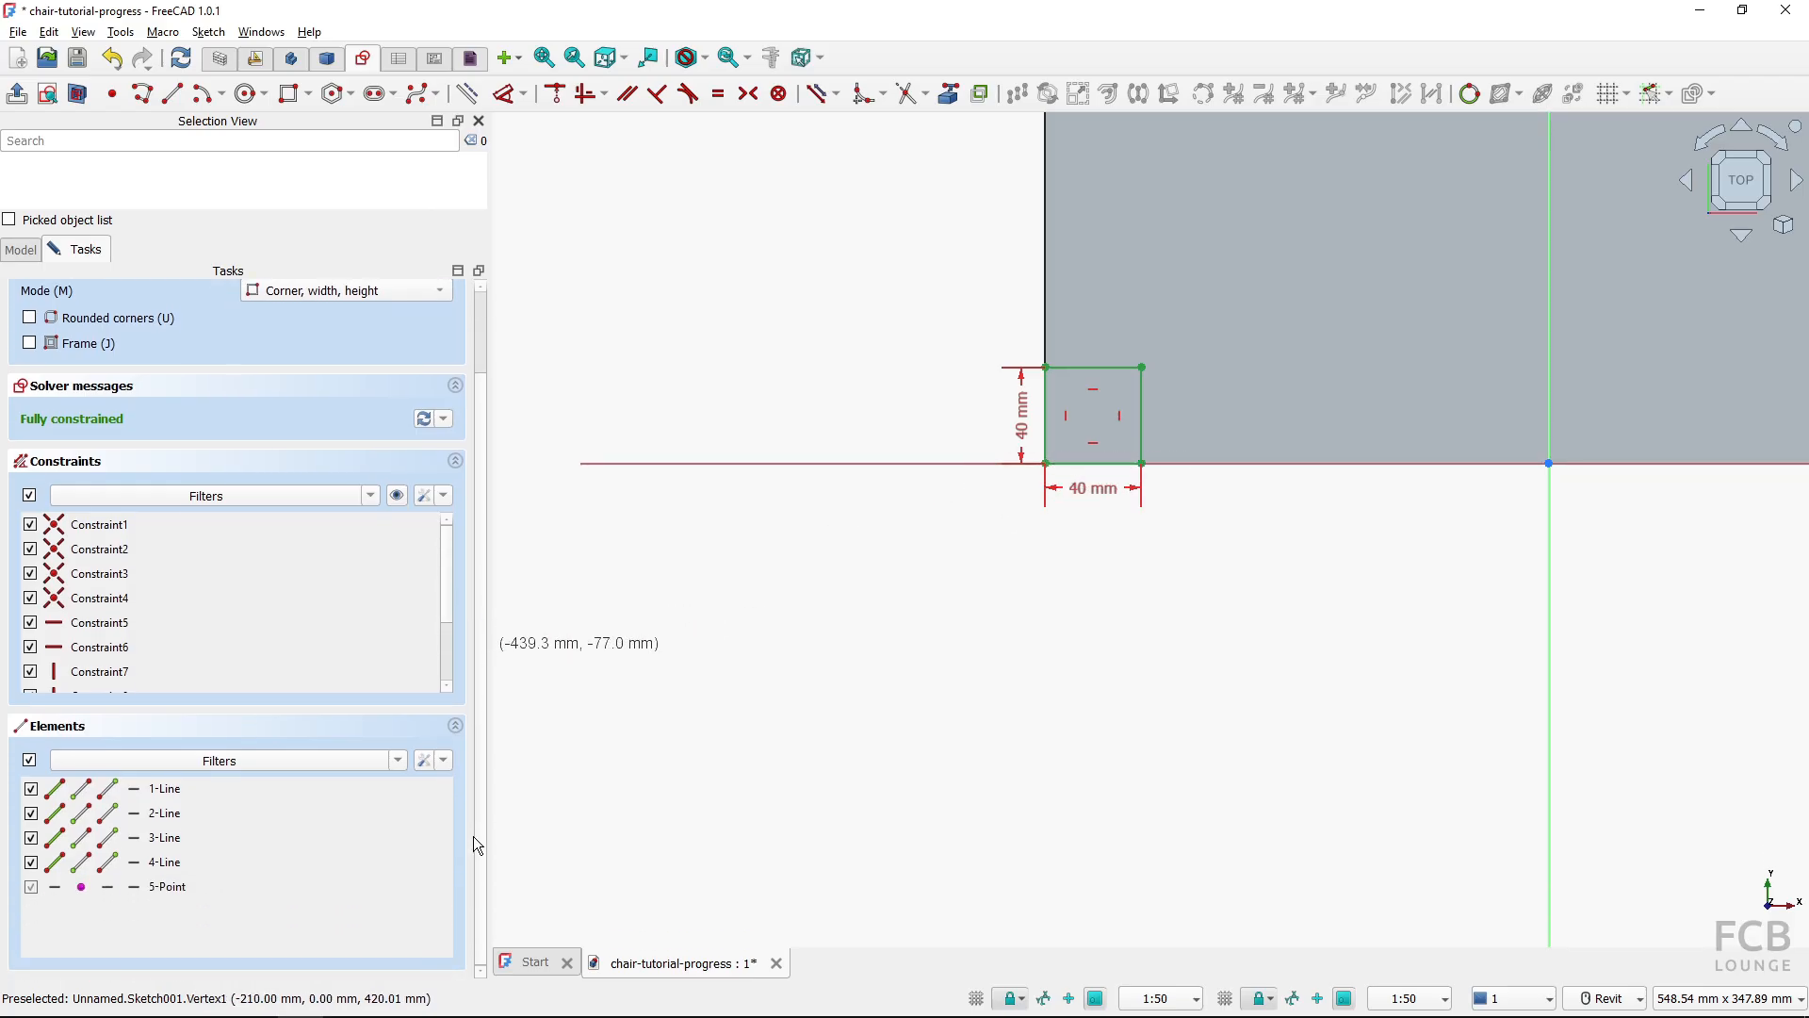
left_click(179, 892)
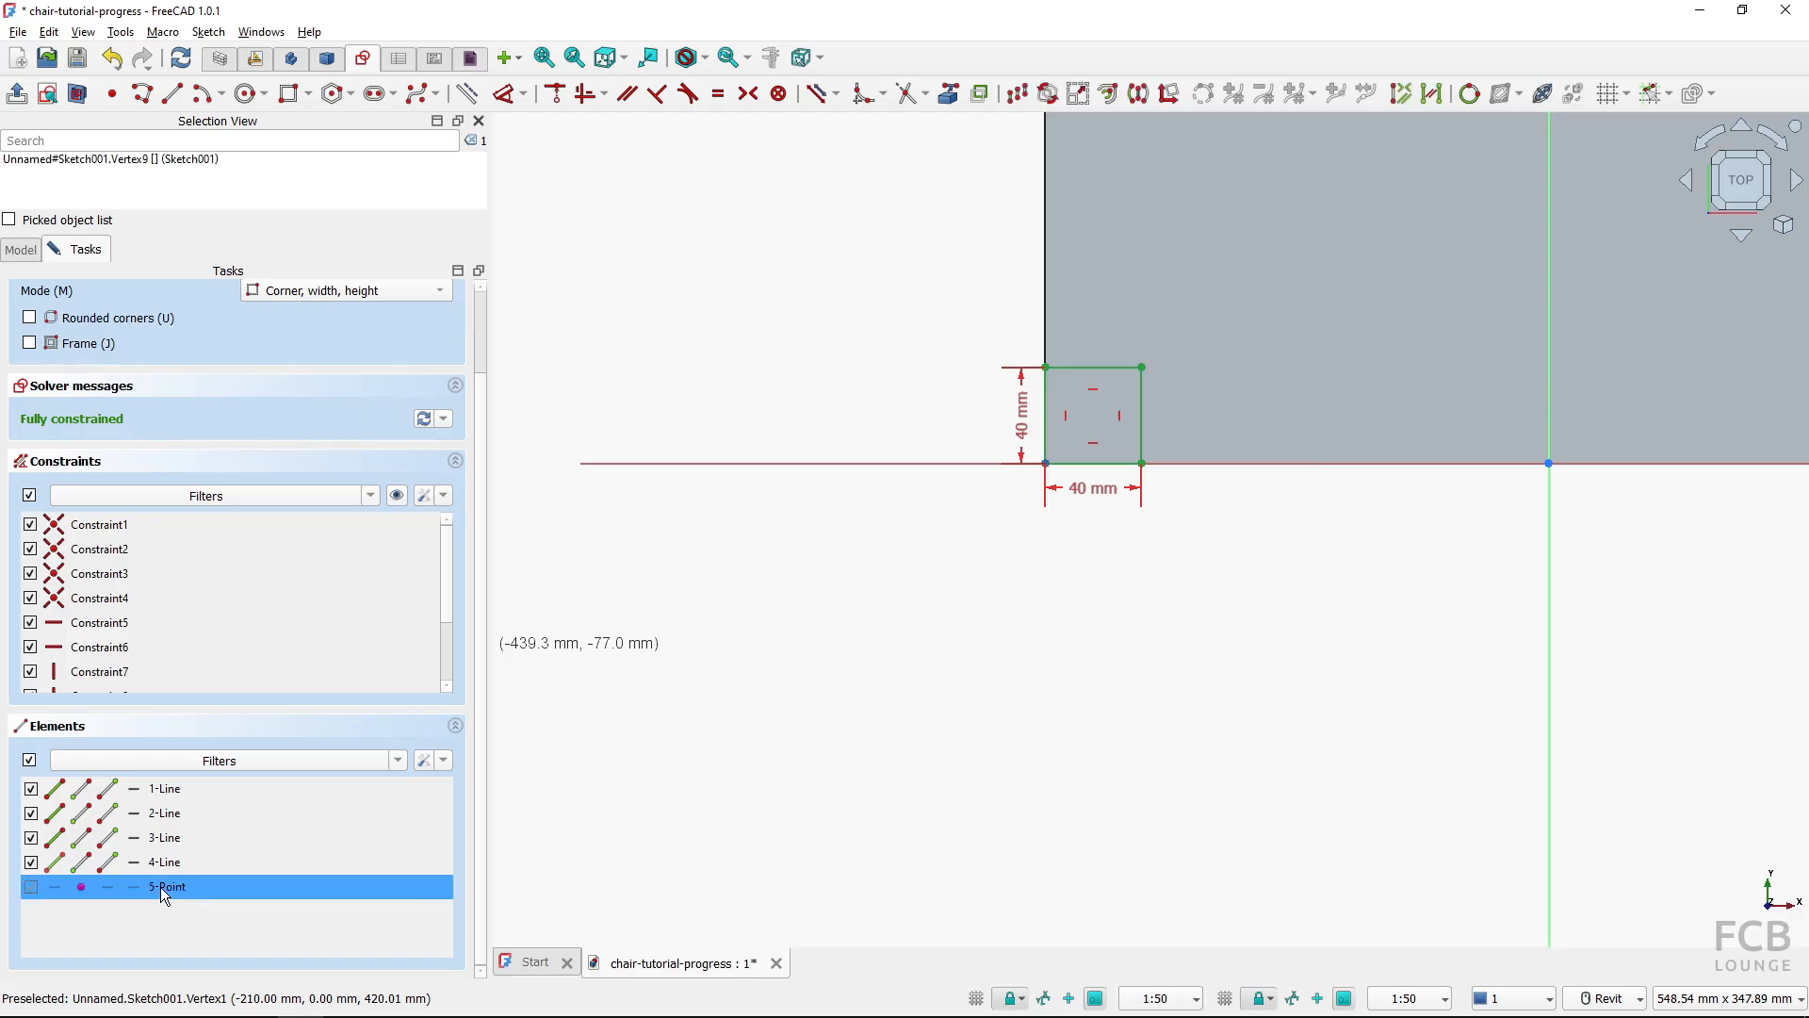
key("Delete")
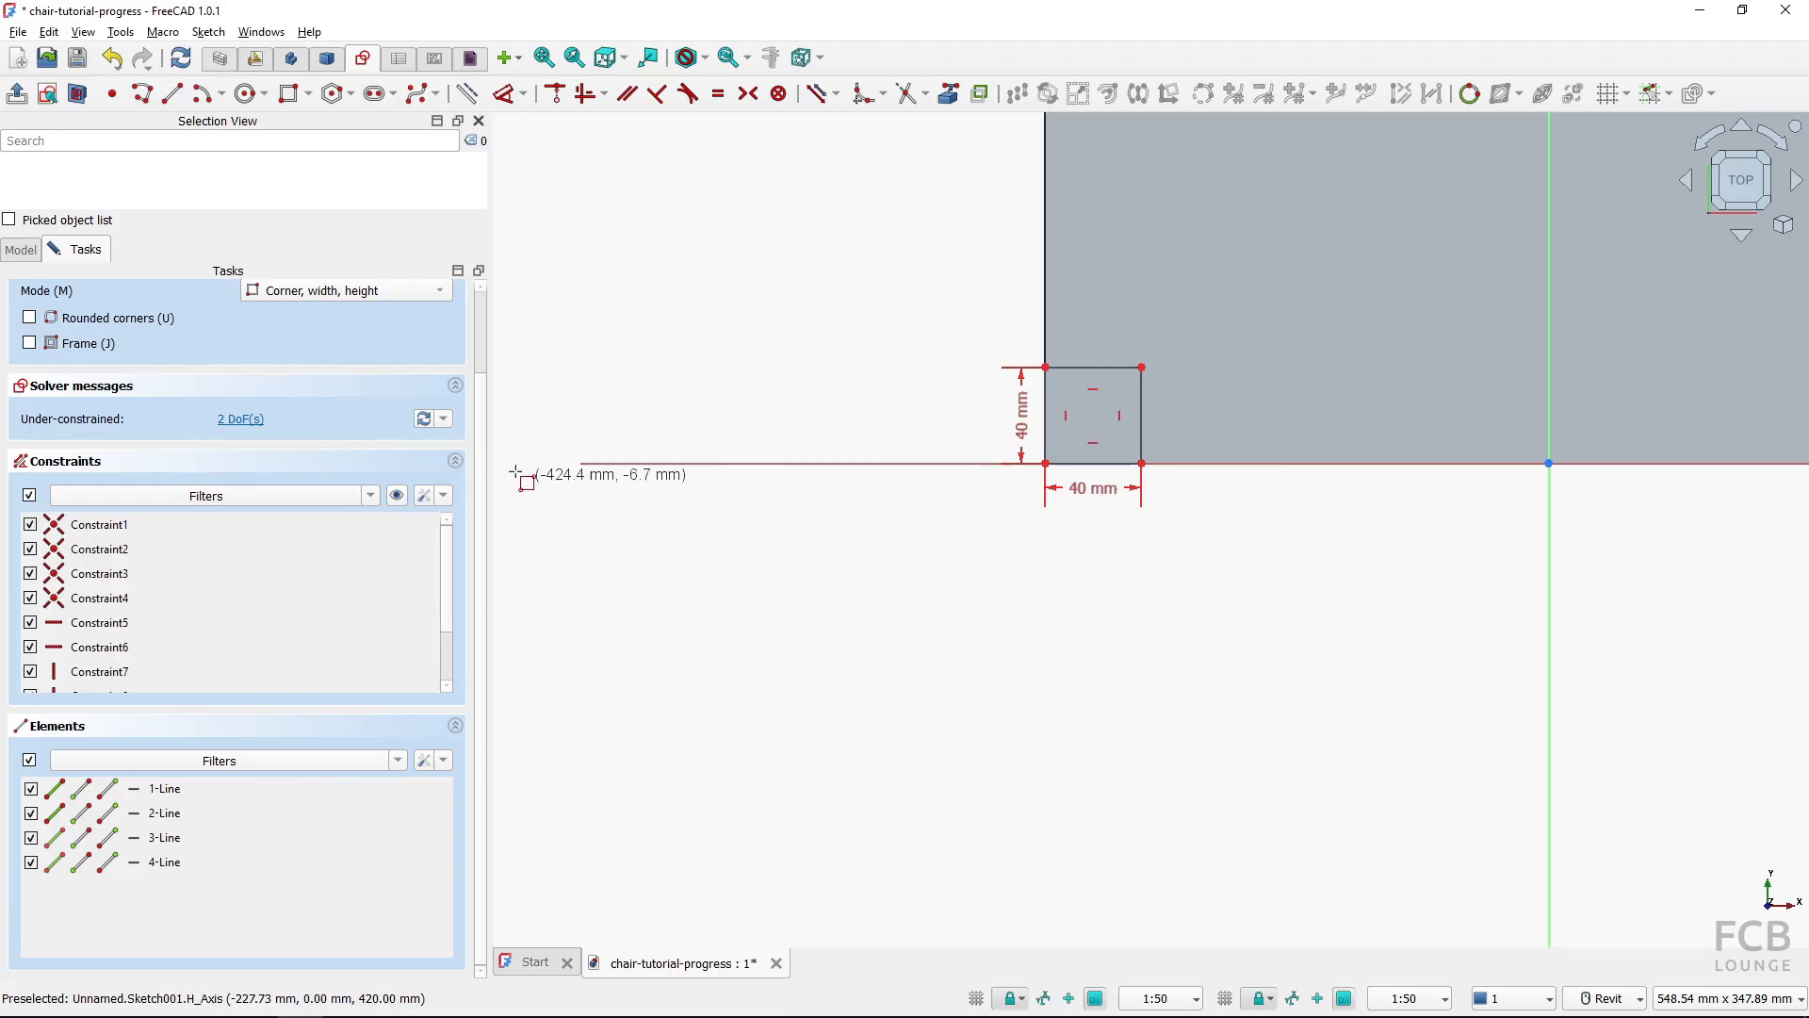
scroll(314, 367, "up", 2)
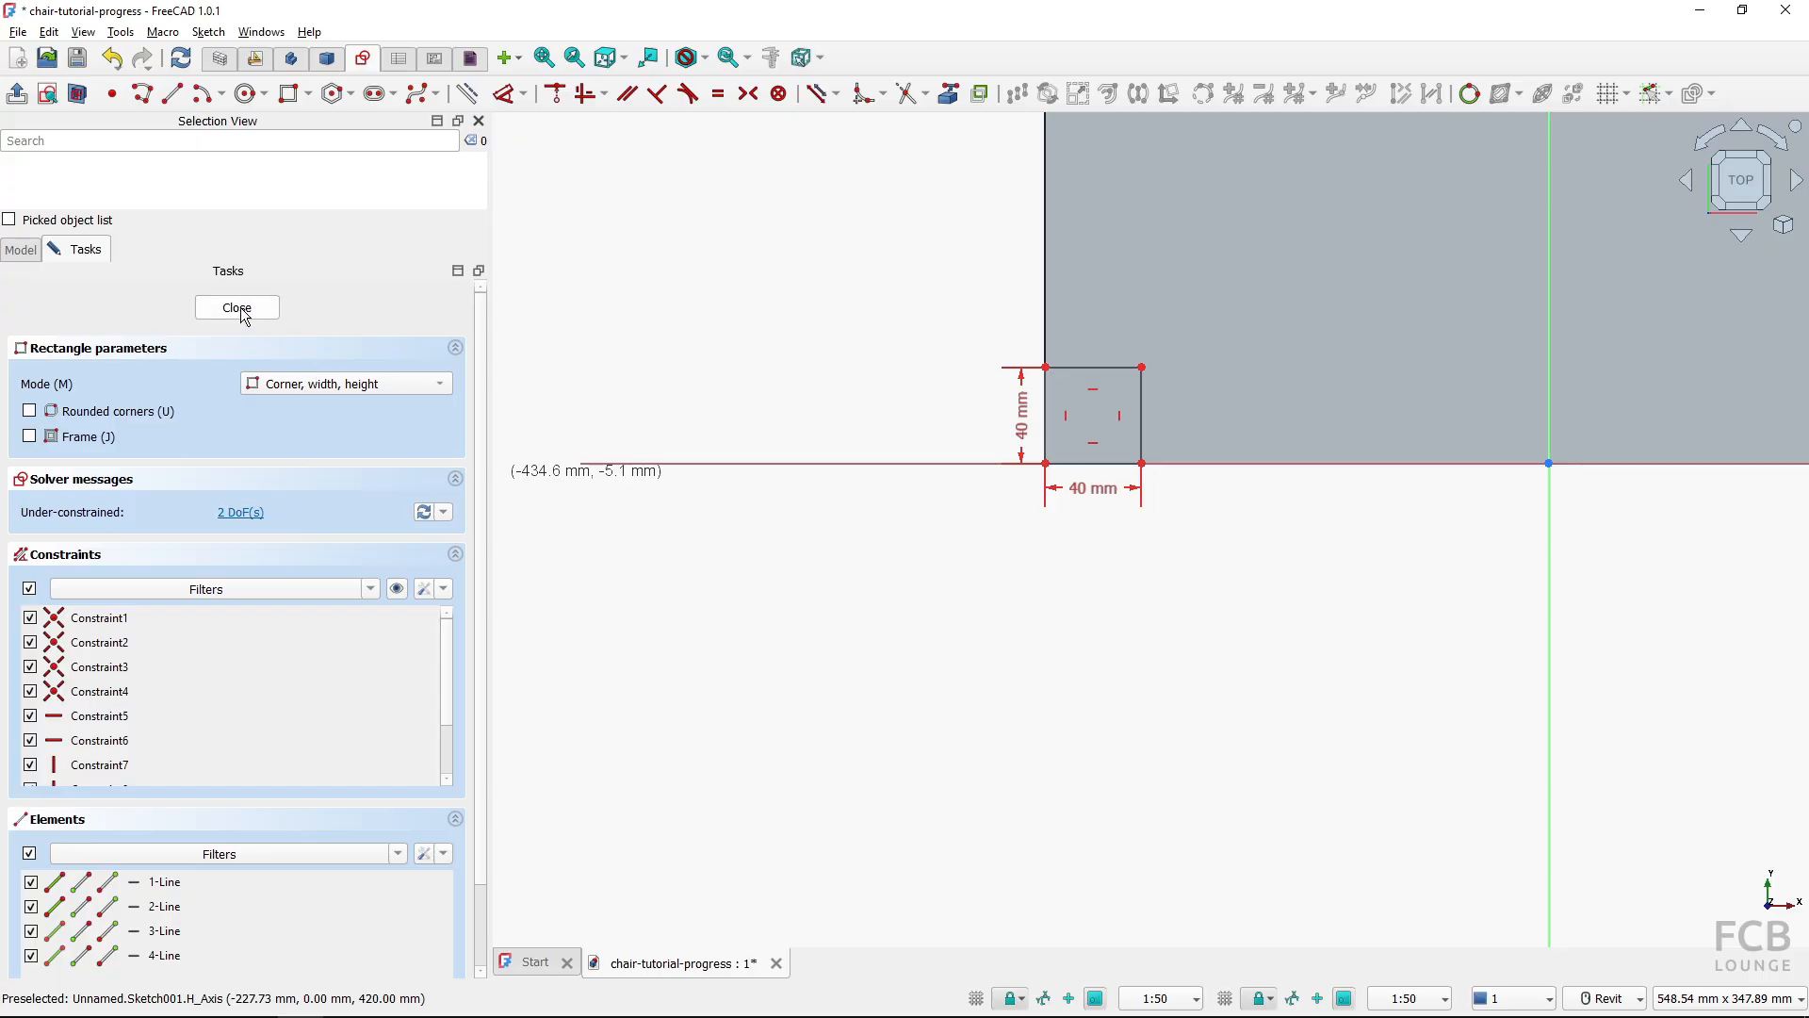
left_click(244, 317)
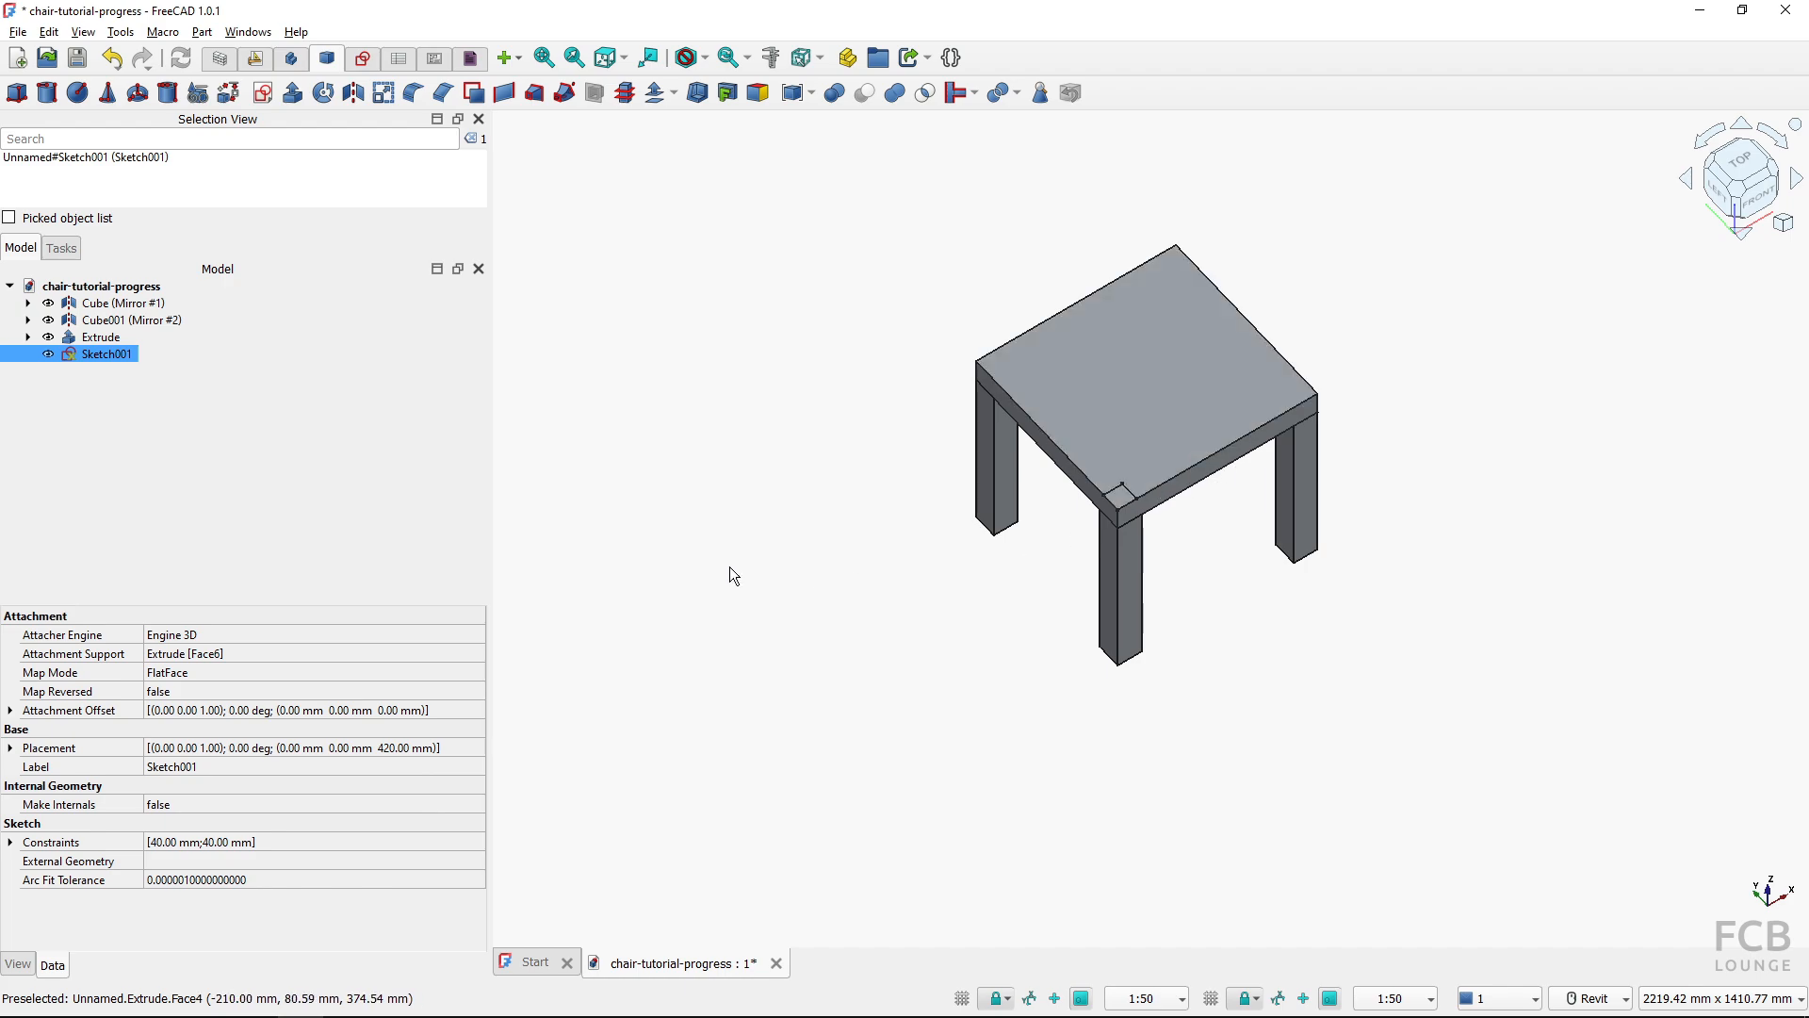
Rename the new seat-corner sketch "backrest bottom" and clear the selection
left_click(292, 488)
left_click(113, 352)
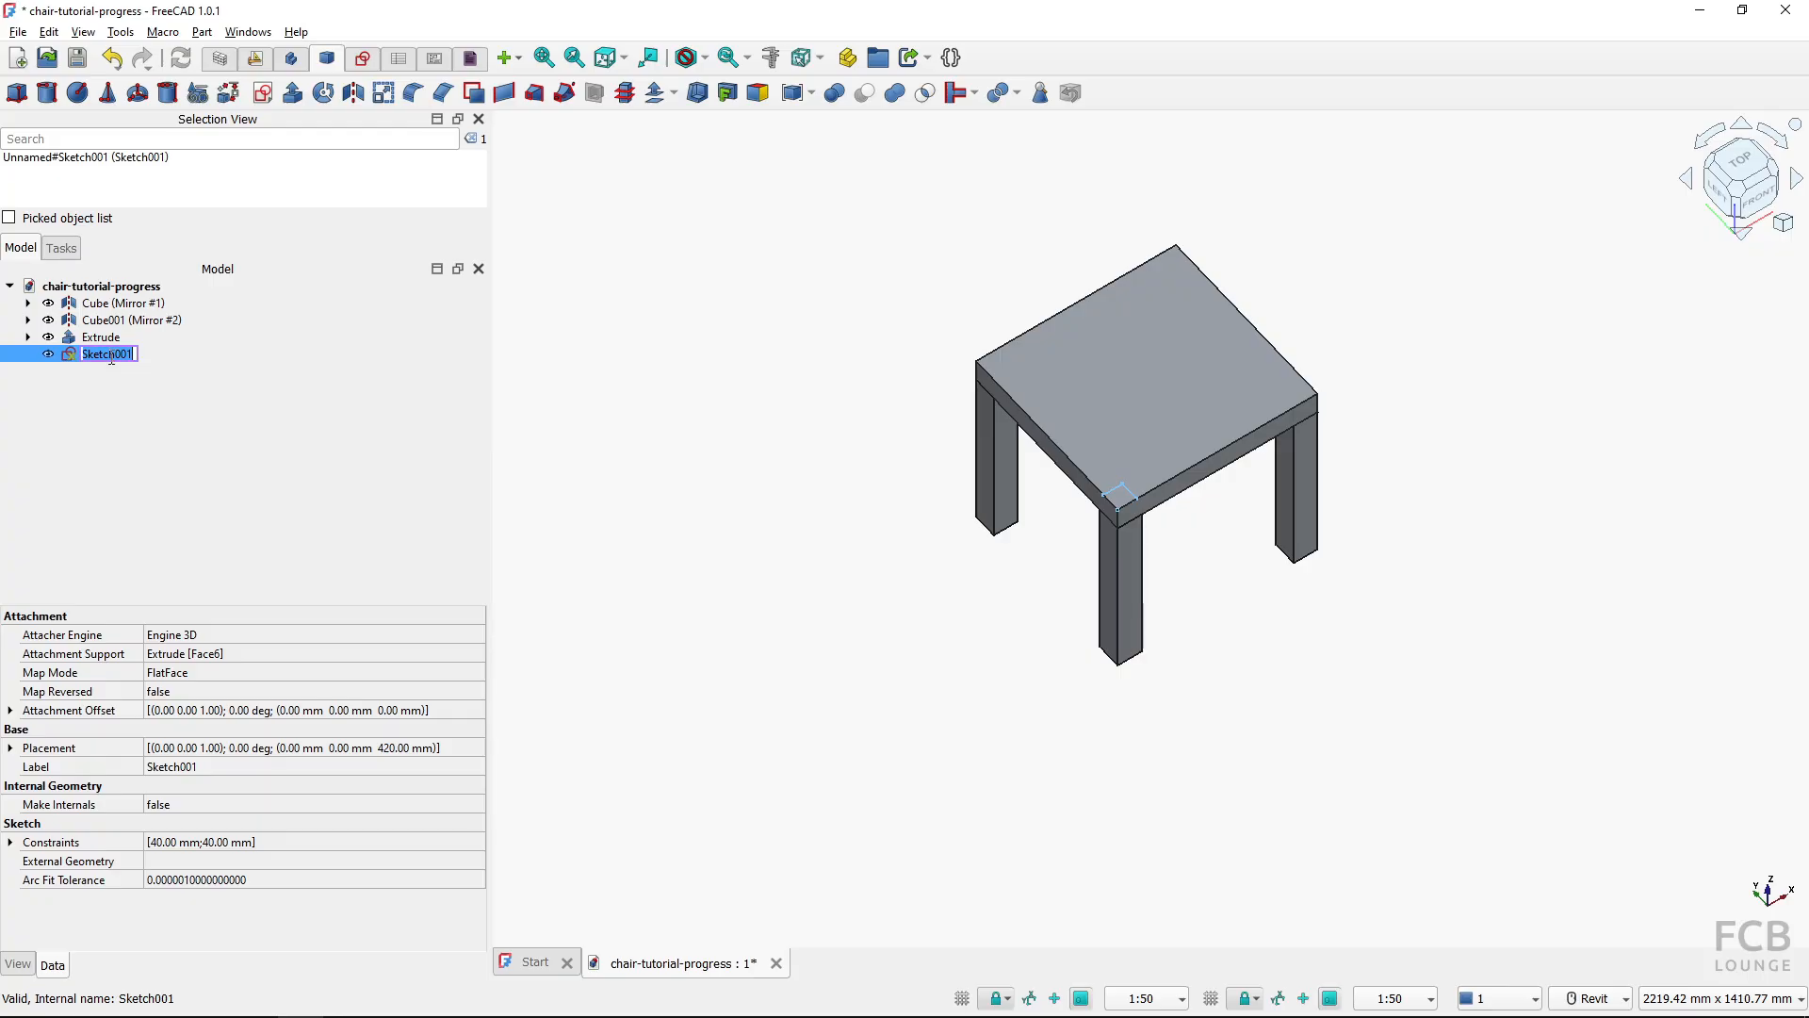
type("b")
type("ackrest at bottom,")
key("BackSpace")
key("Return")
left_click(166, 337, "ctrl")
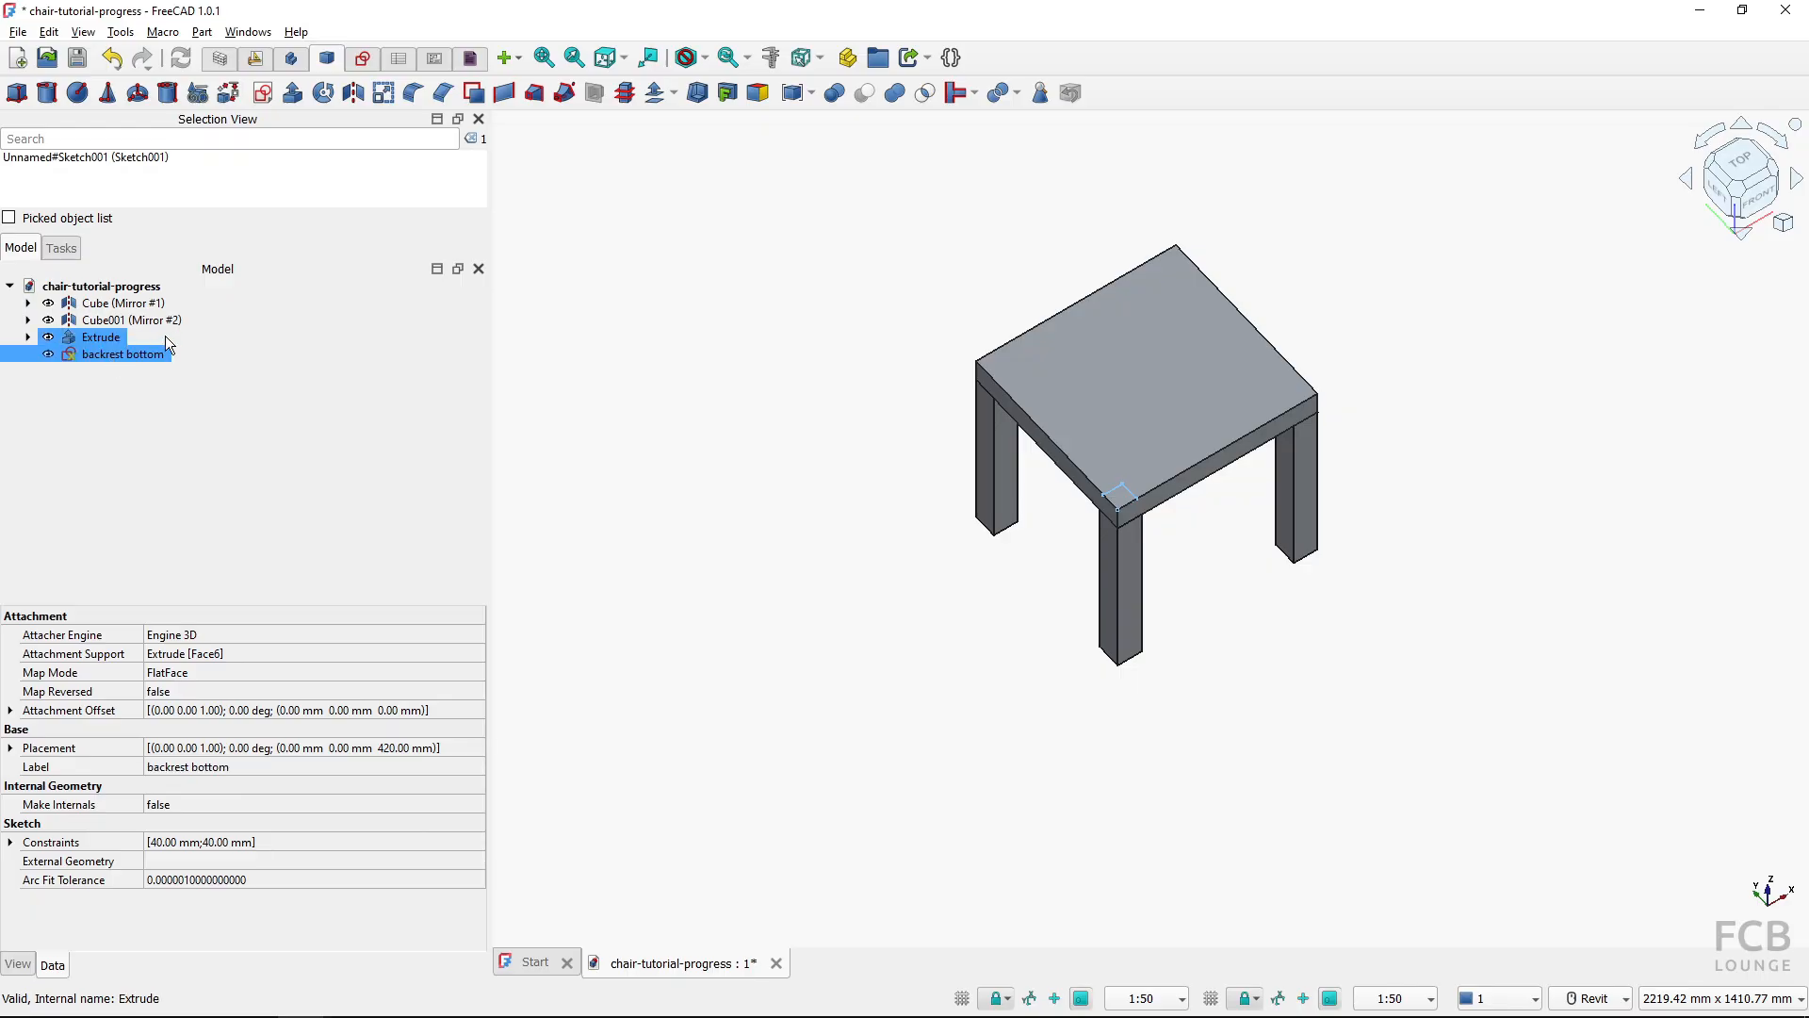
left_click(957, 669)
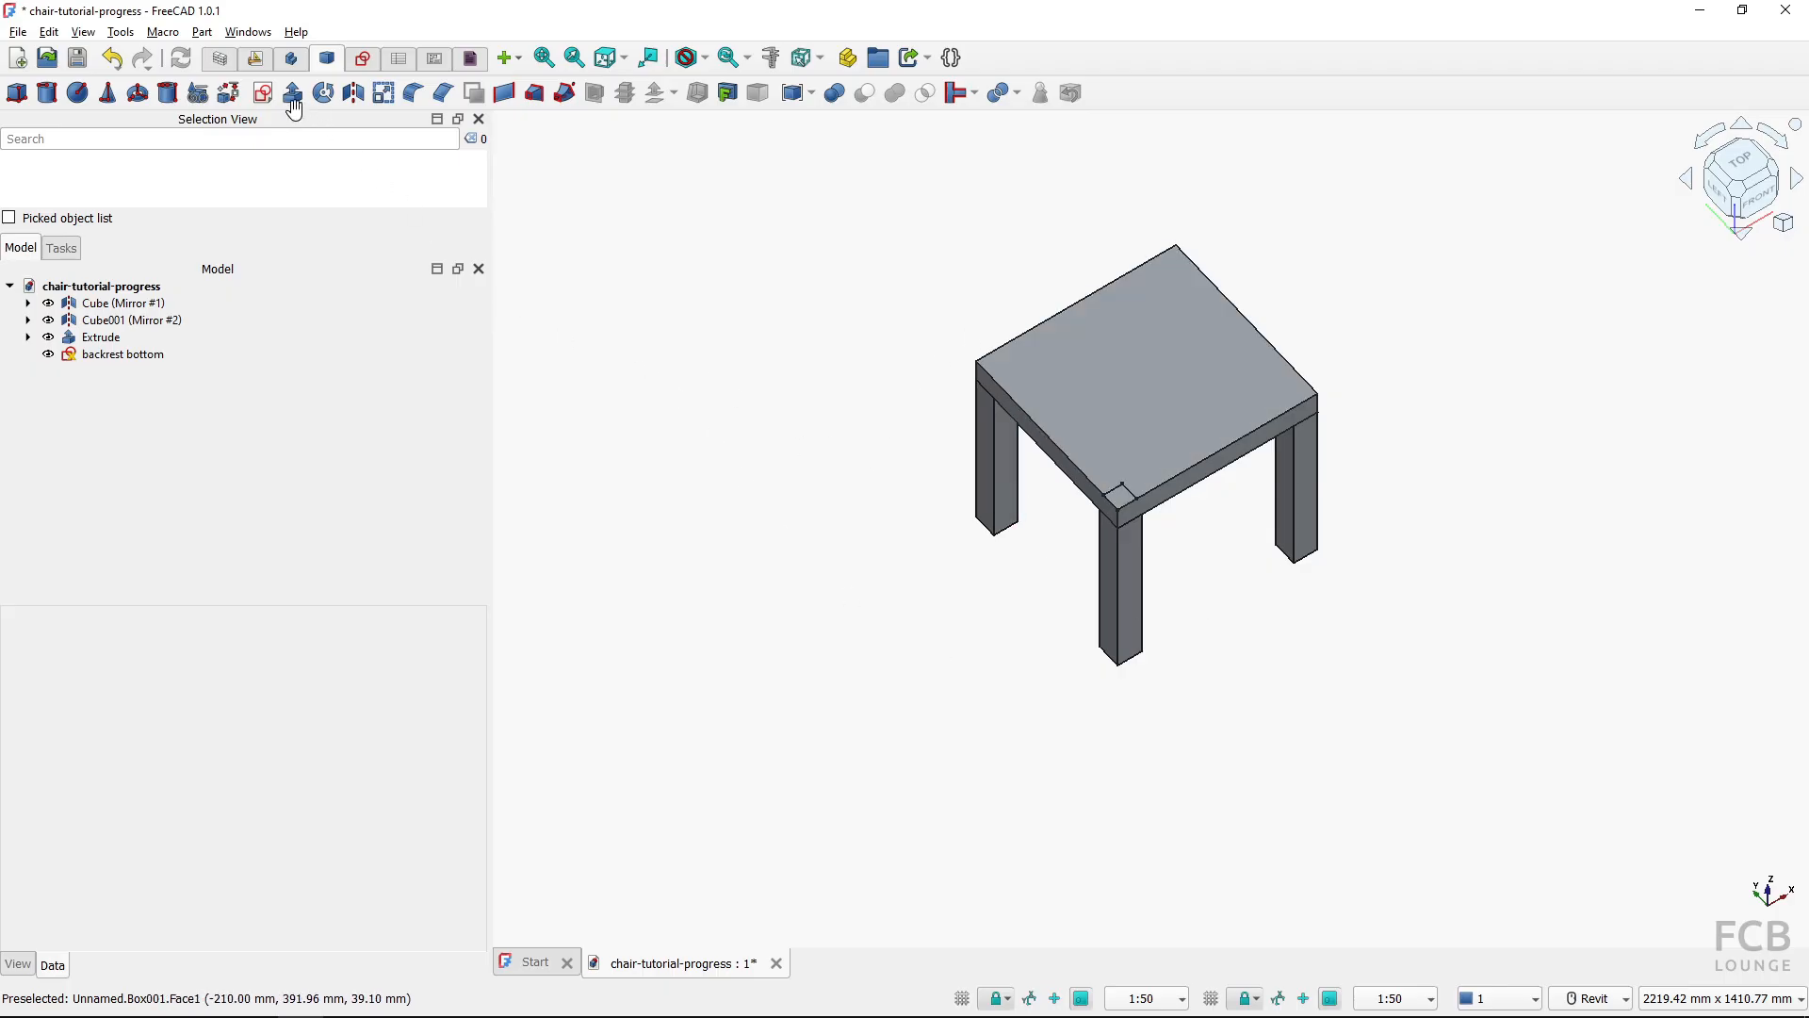
Create a sketch on the XY plane with zero offset and draw a 40 by 40 mm rectangle just outside the seat
left_click(261, 92)
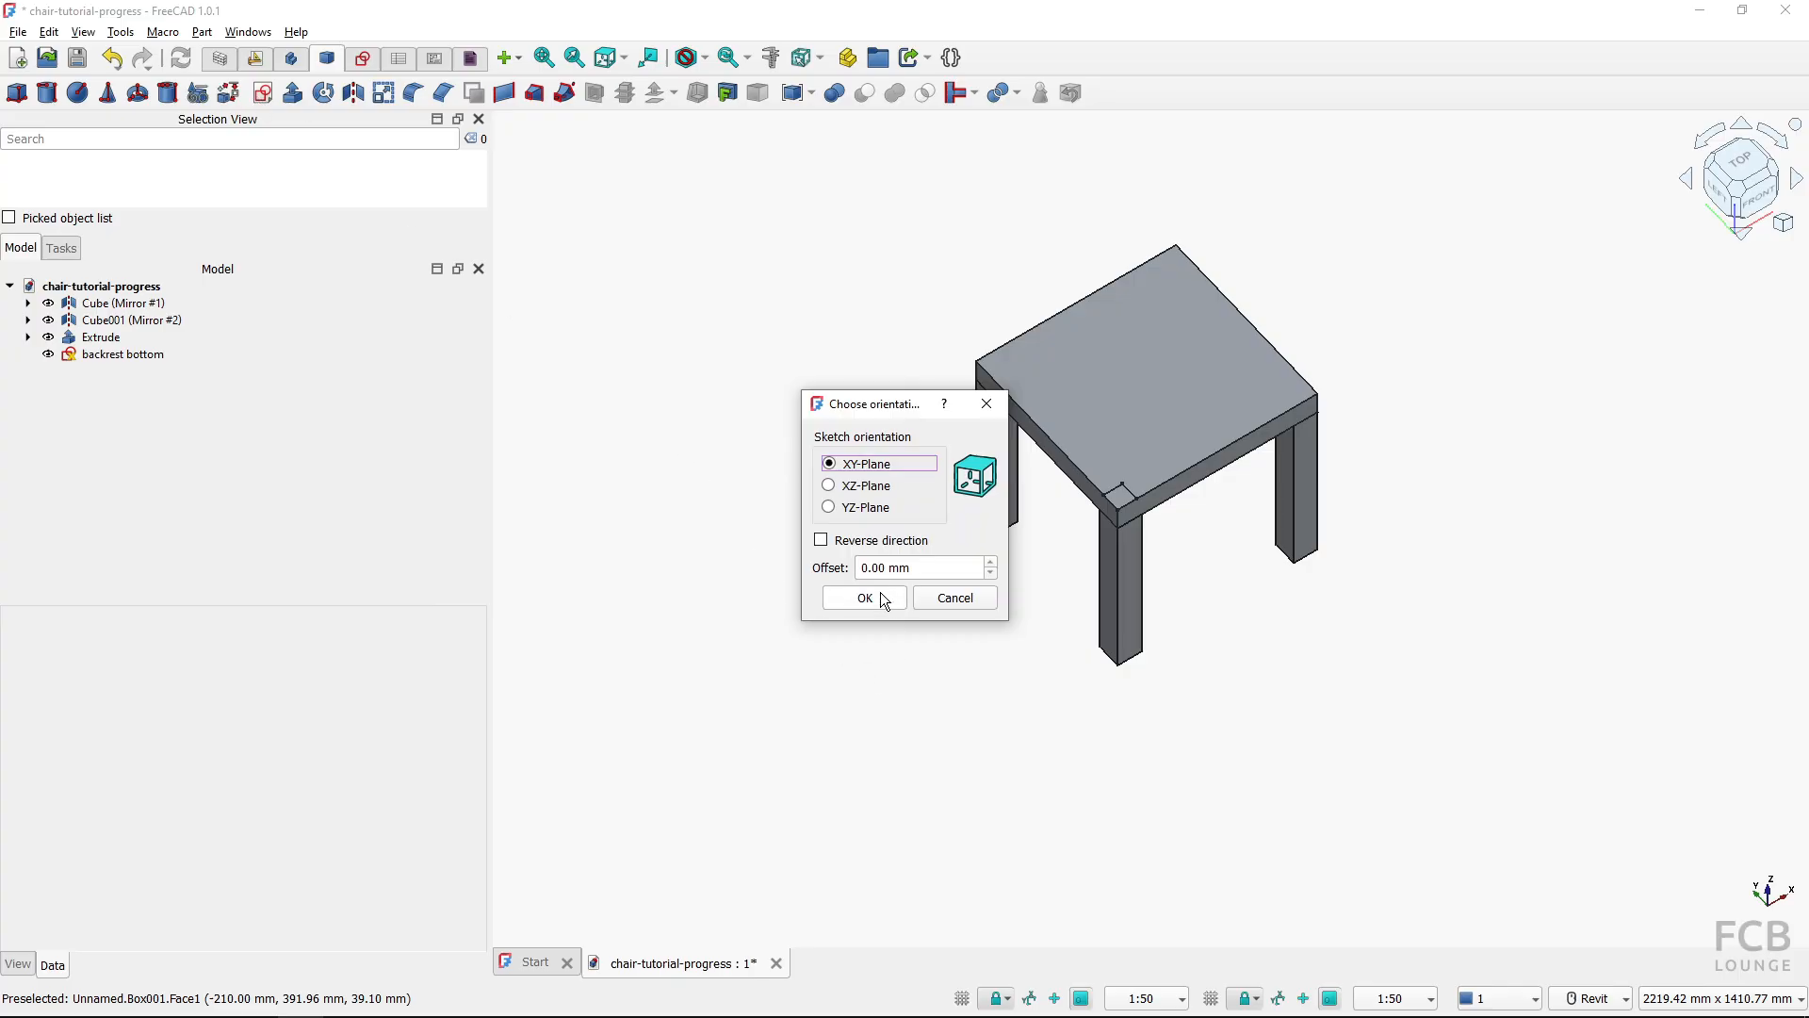
left_click(881, 594)
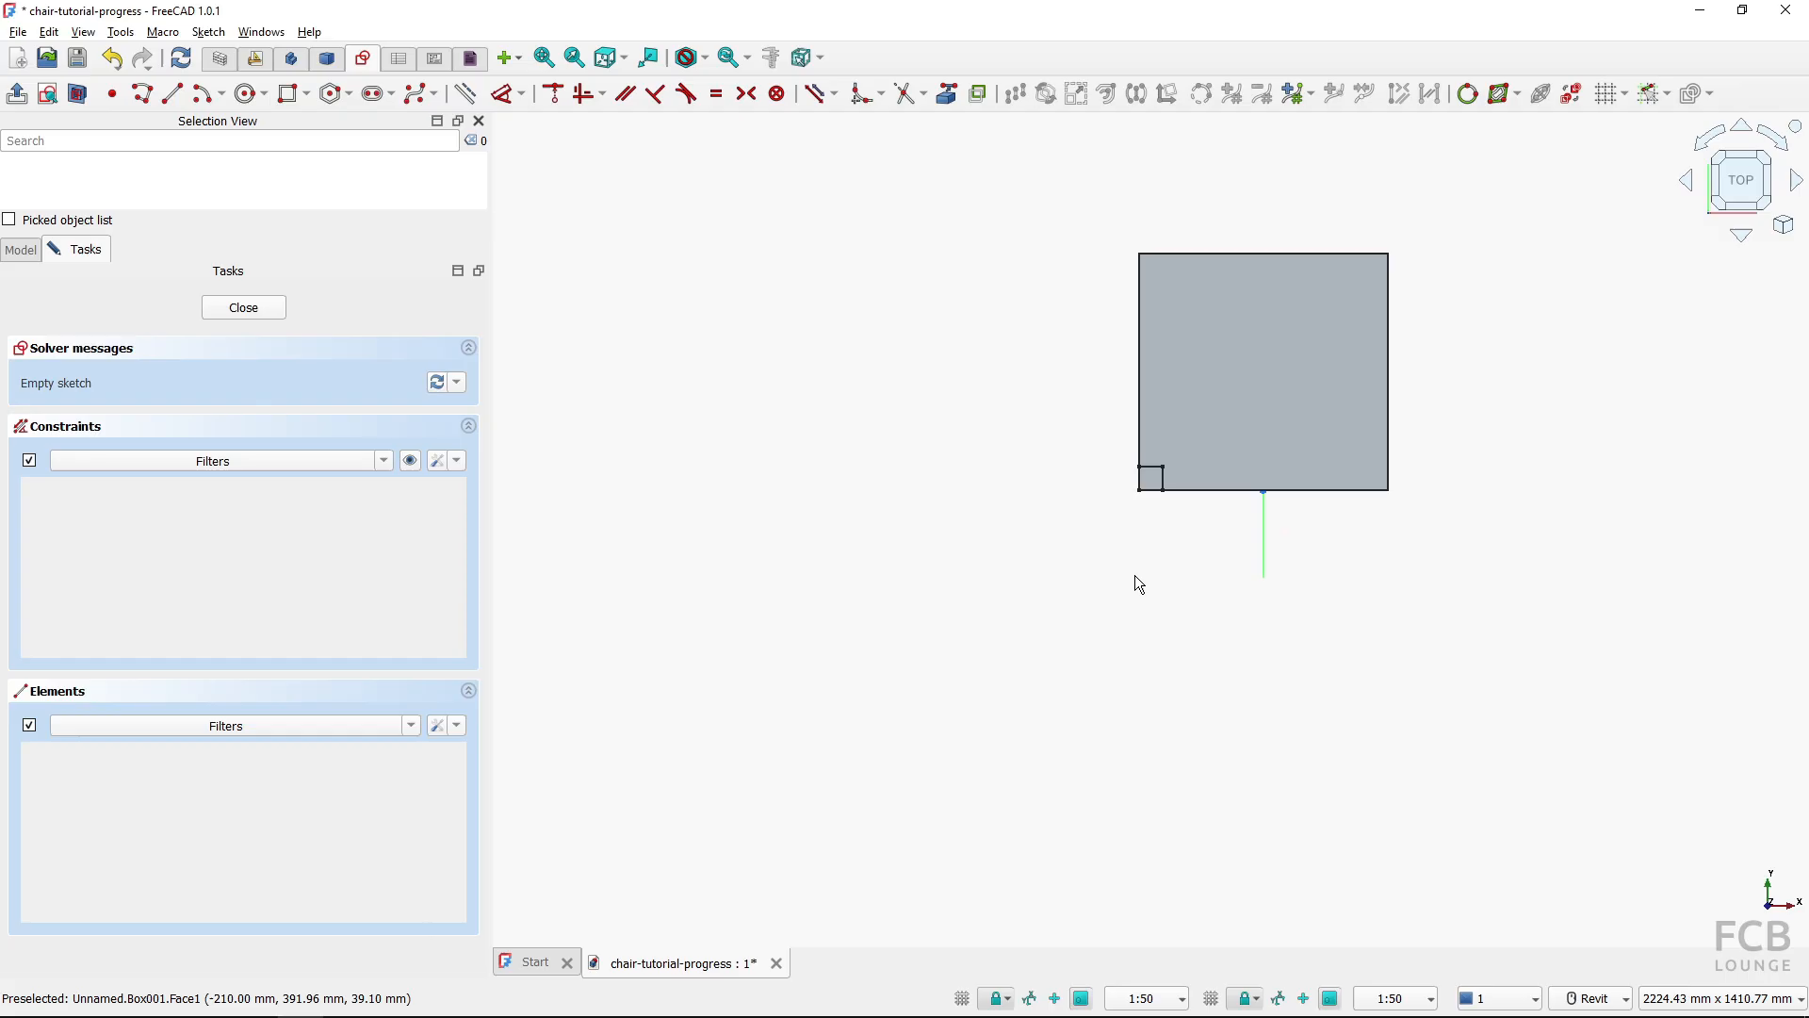
left_click(287, 94)
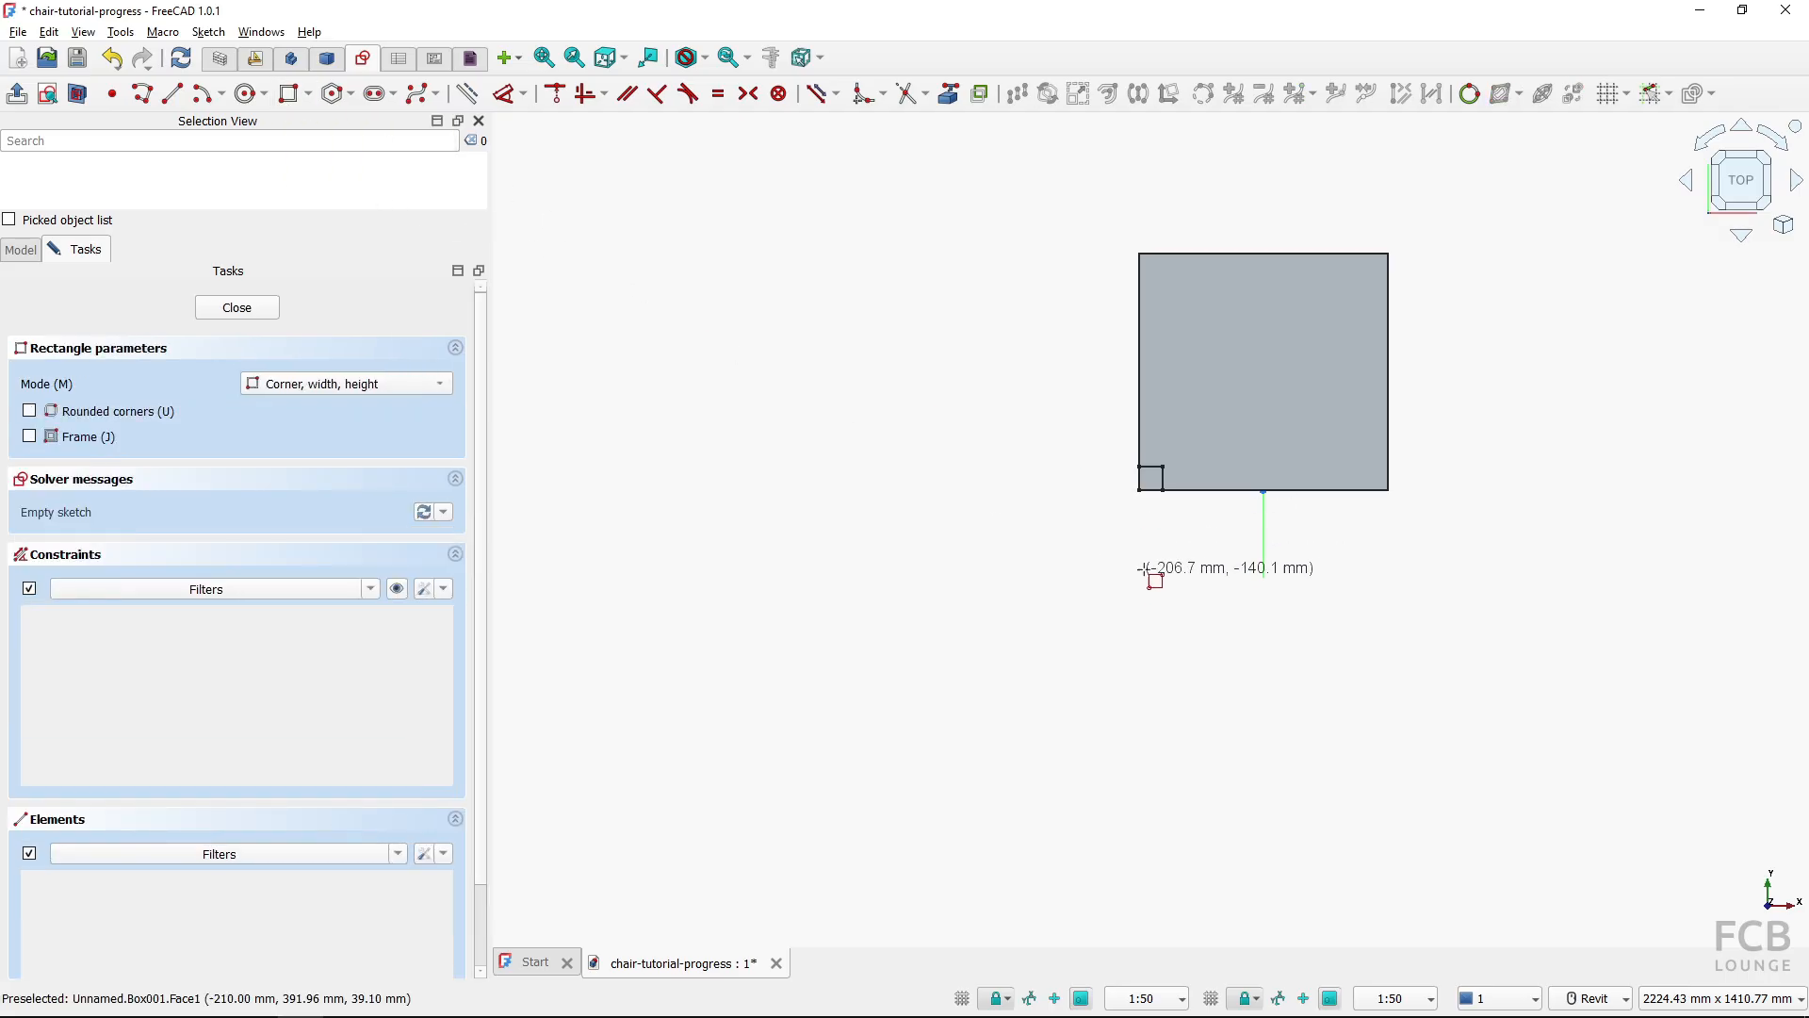
left_click(1195, 564)
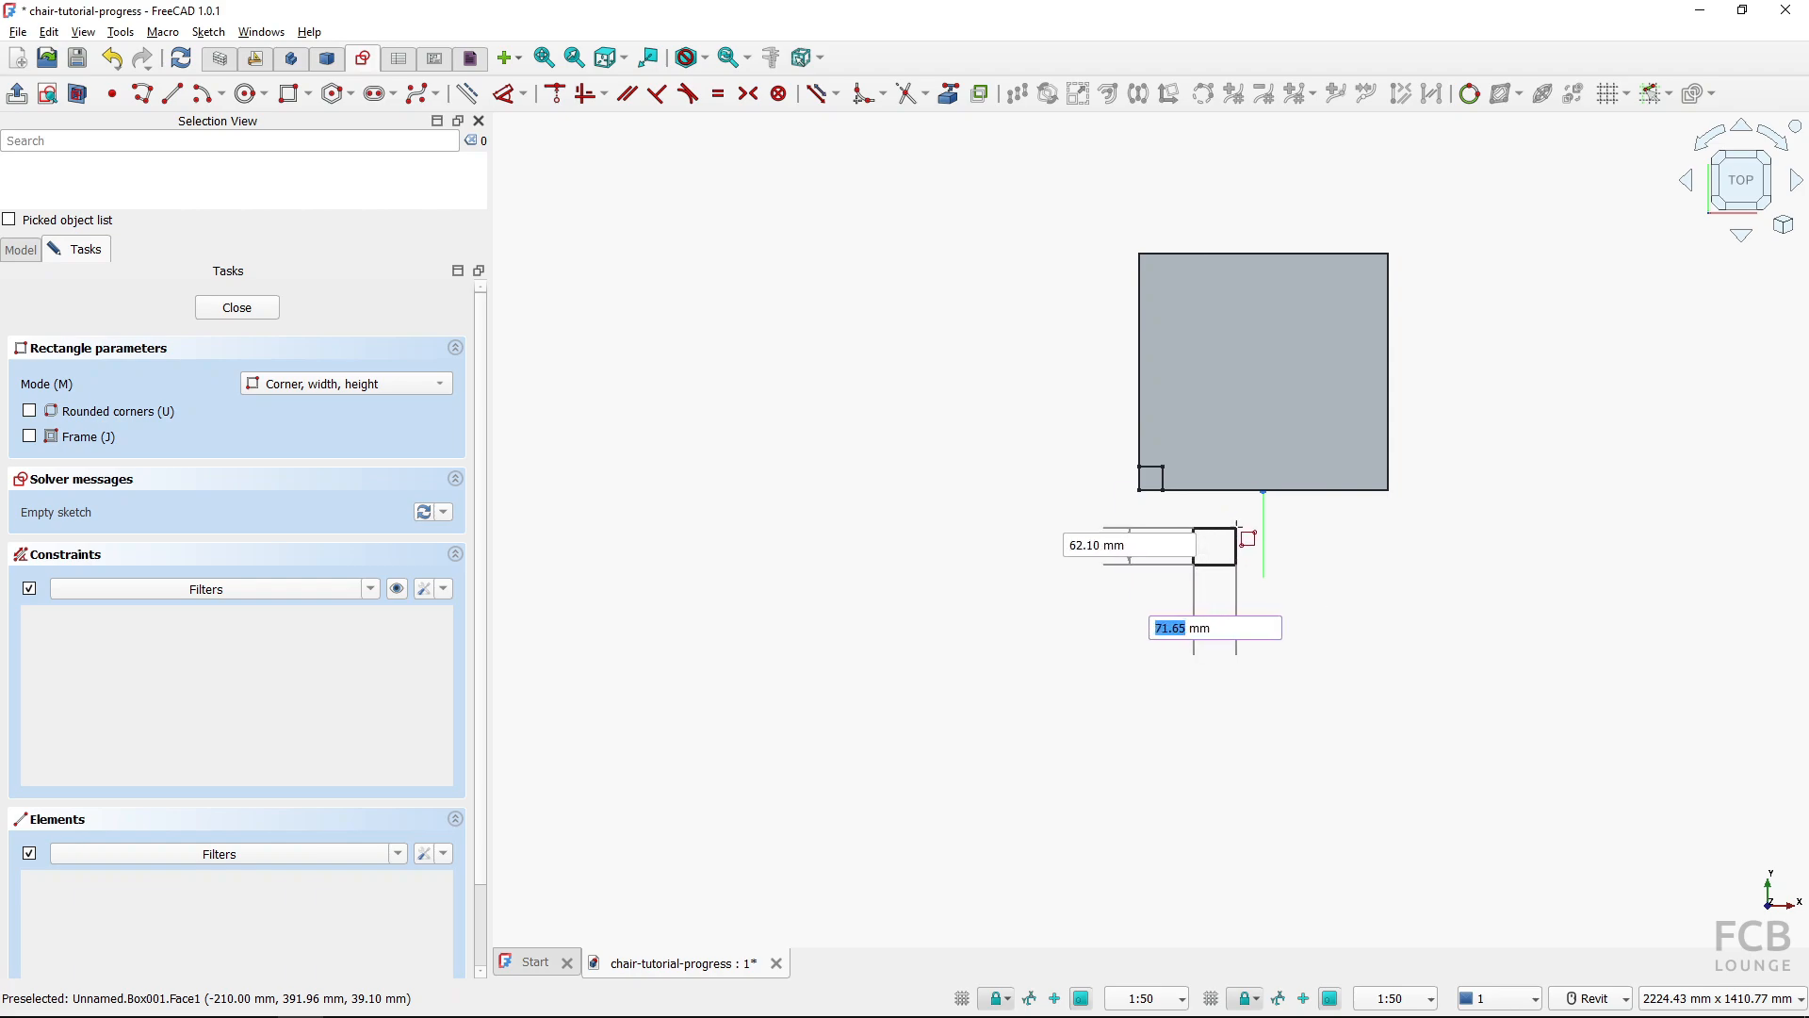
type("40")
key("Tab")
type("40")
key("Return")
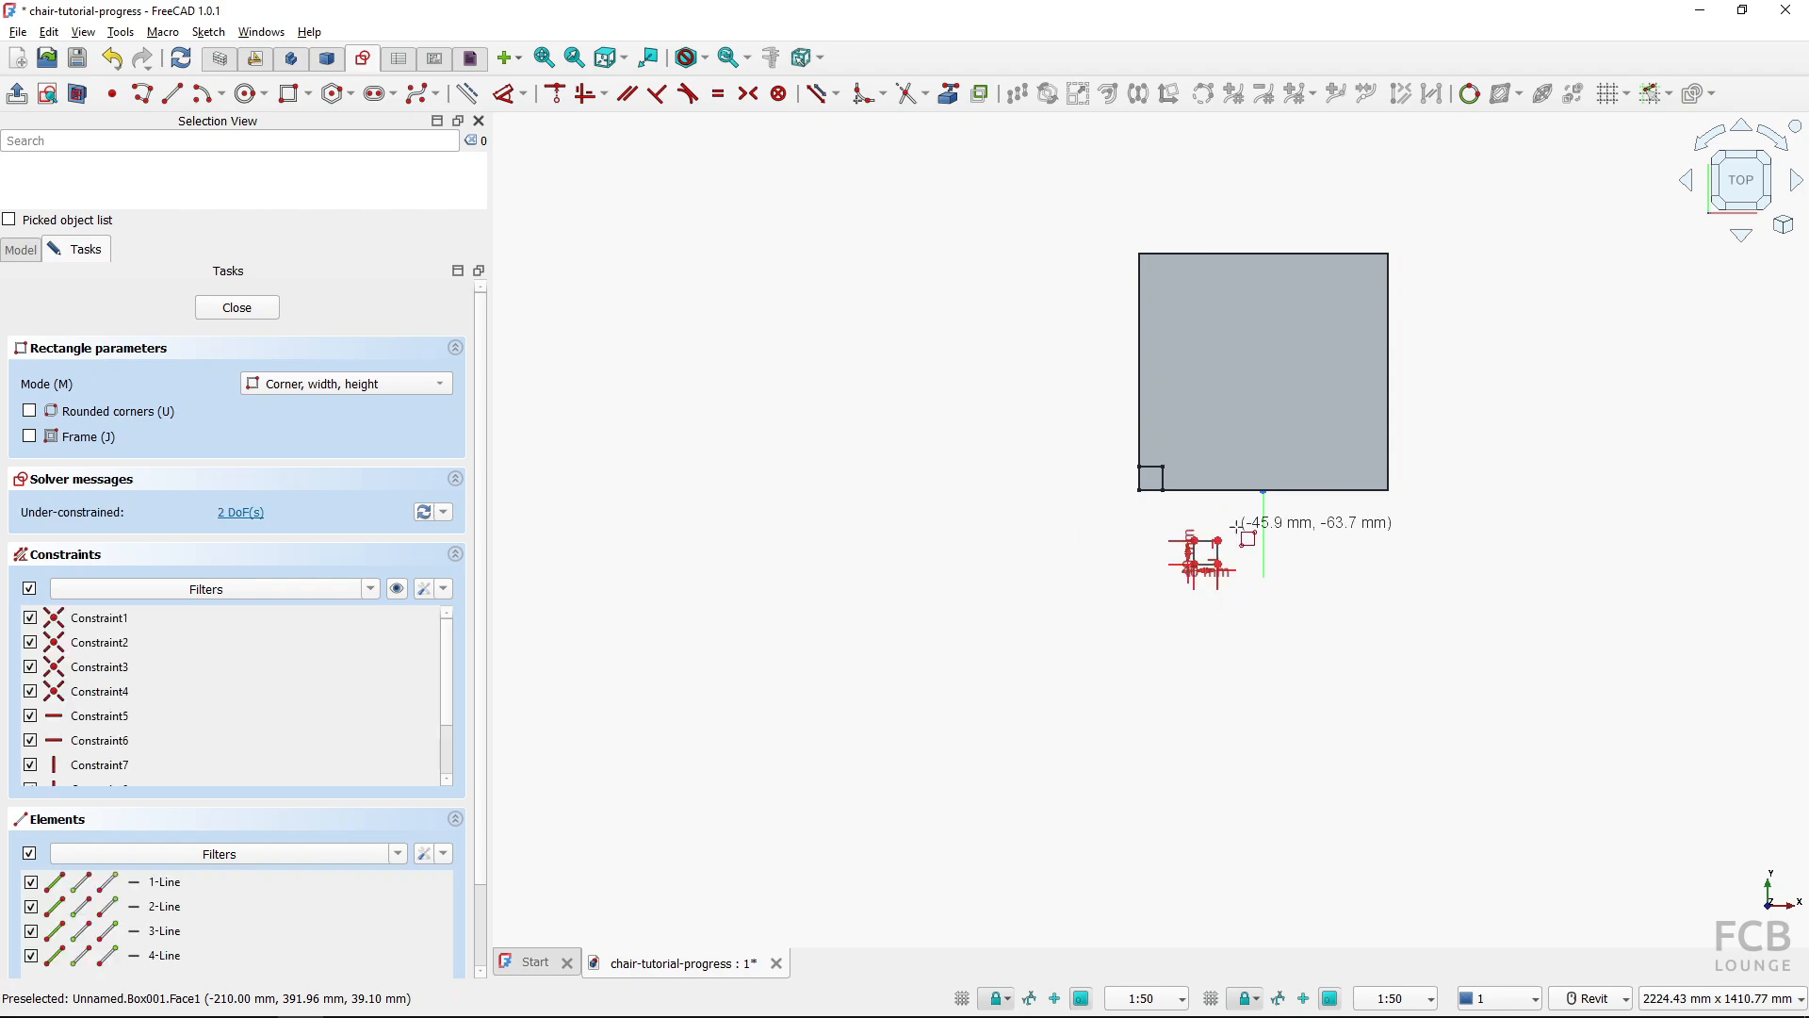
scroll(1225, 546, "up", 5)
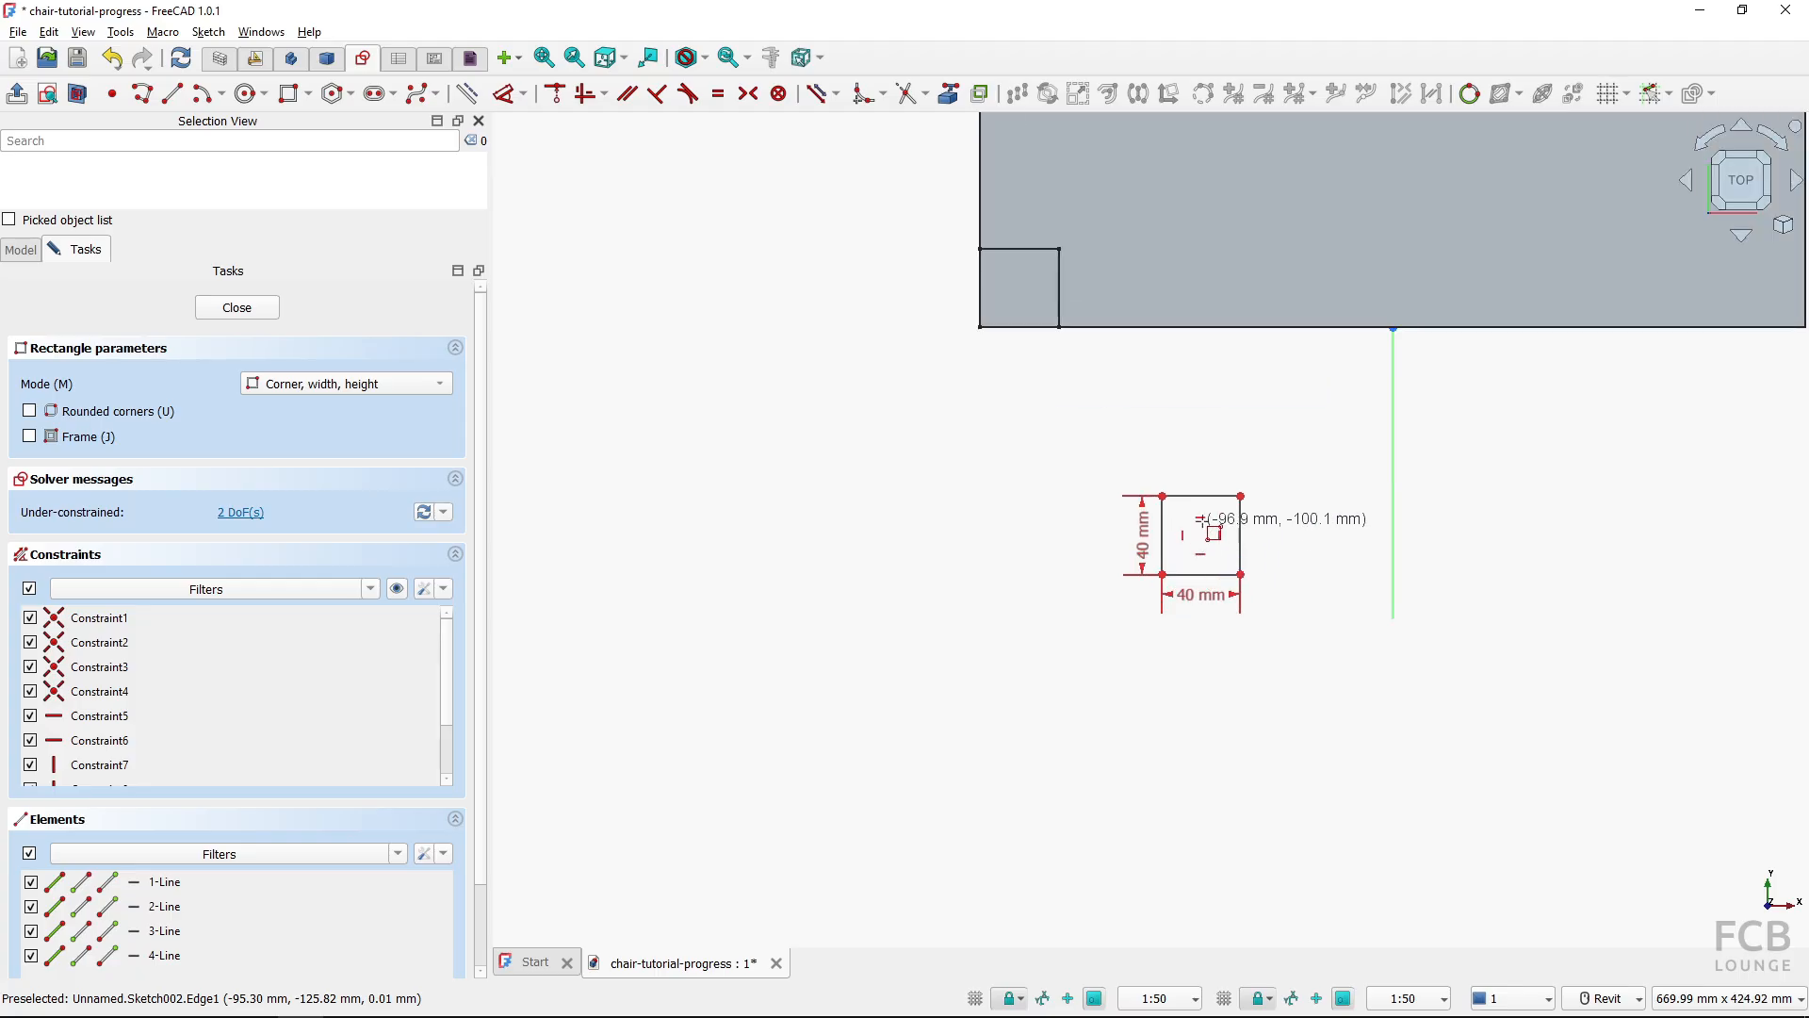
key("Escape")
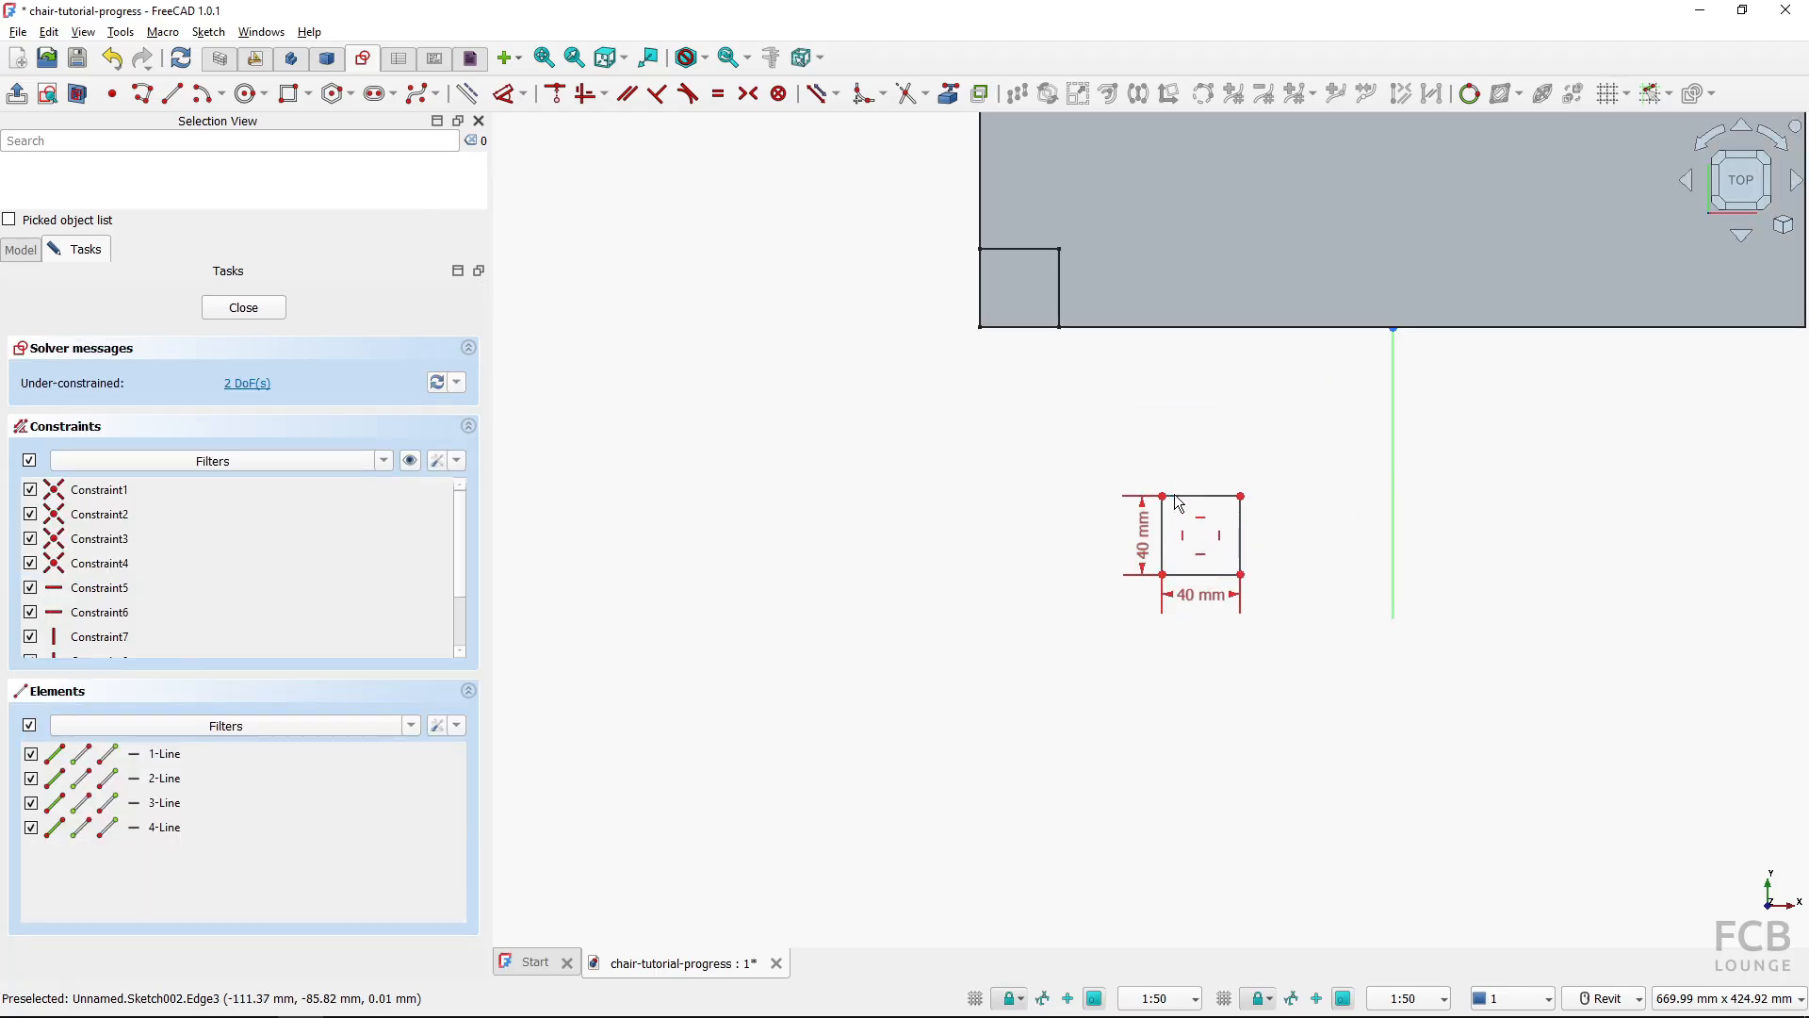
Move the 40 mm square closer to the seat corner that holds the backrest bottom sketch
left_click(1176, 495)
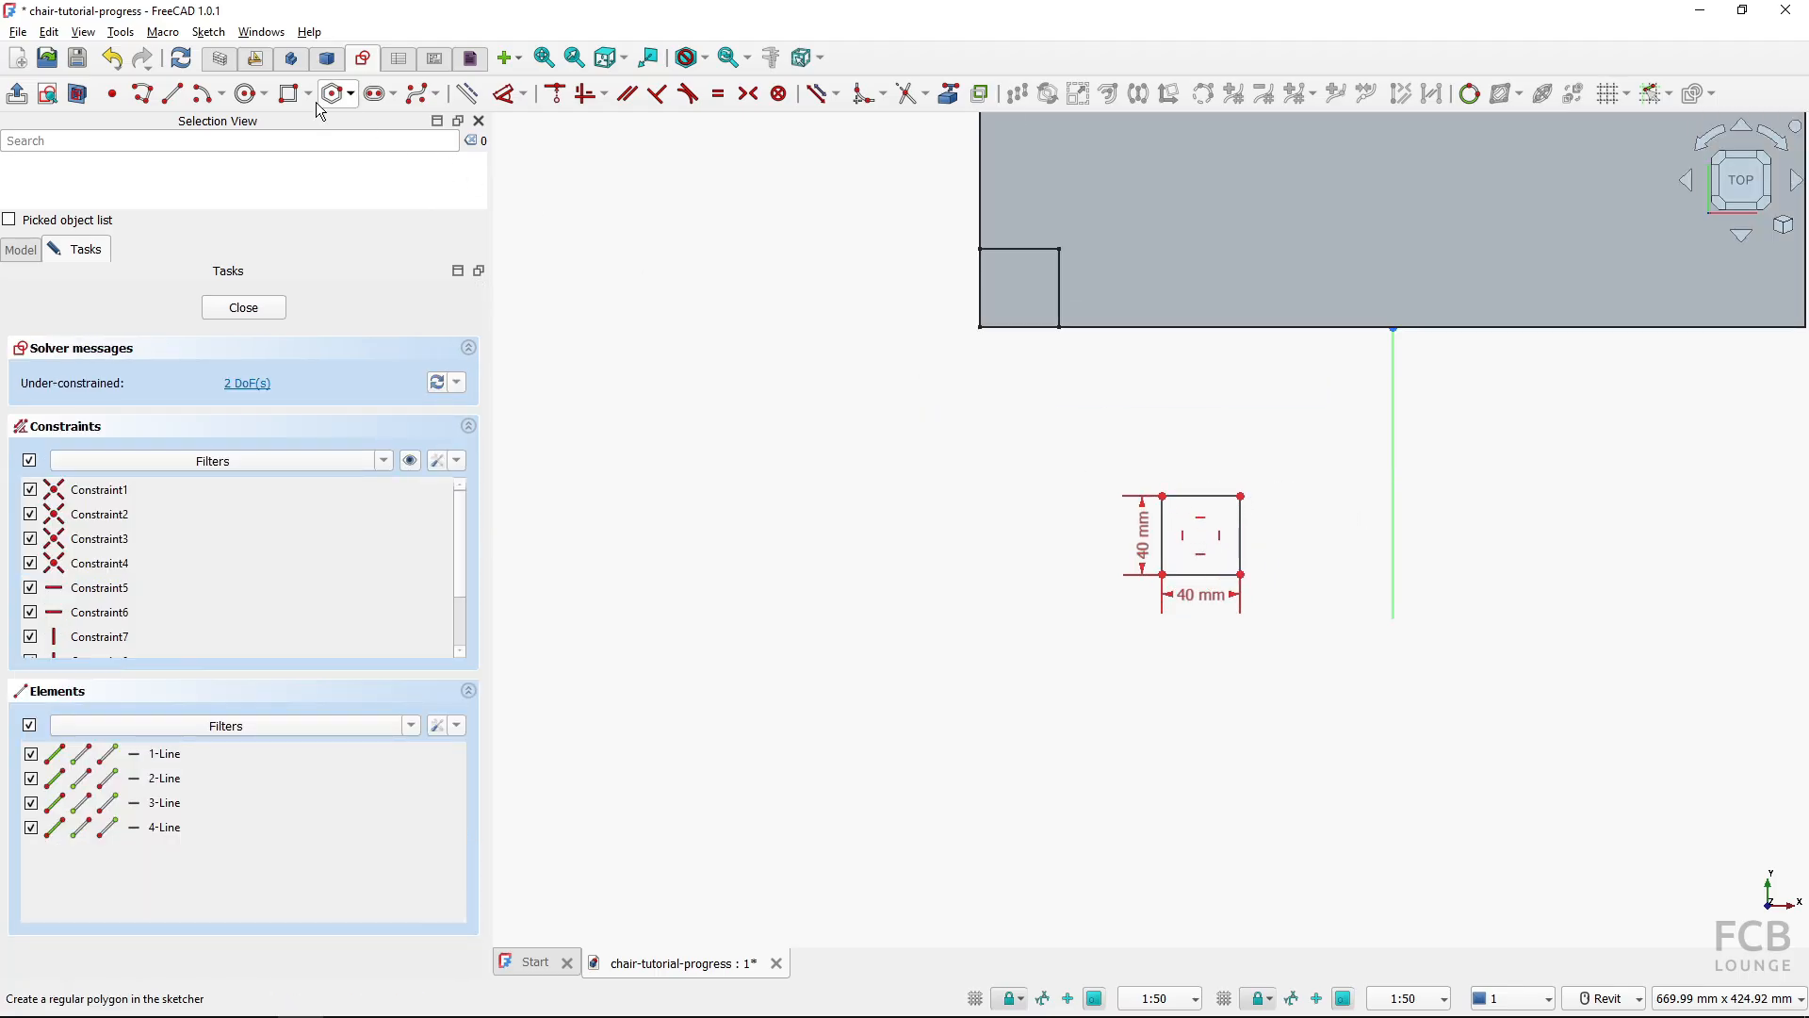
left_click_drag(1215, 504, 1130, 444)
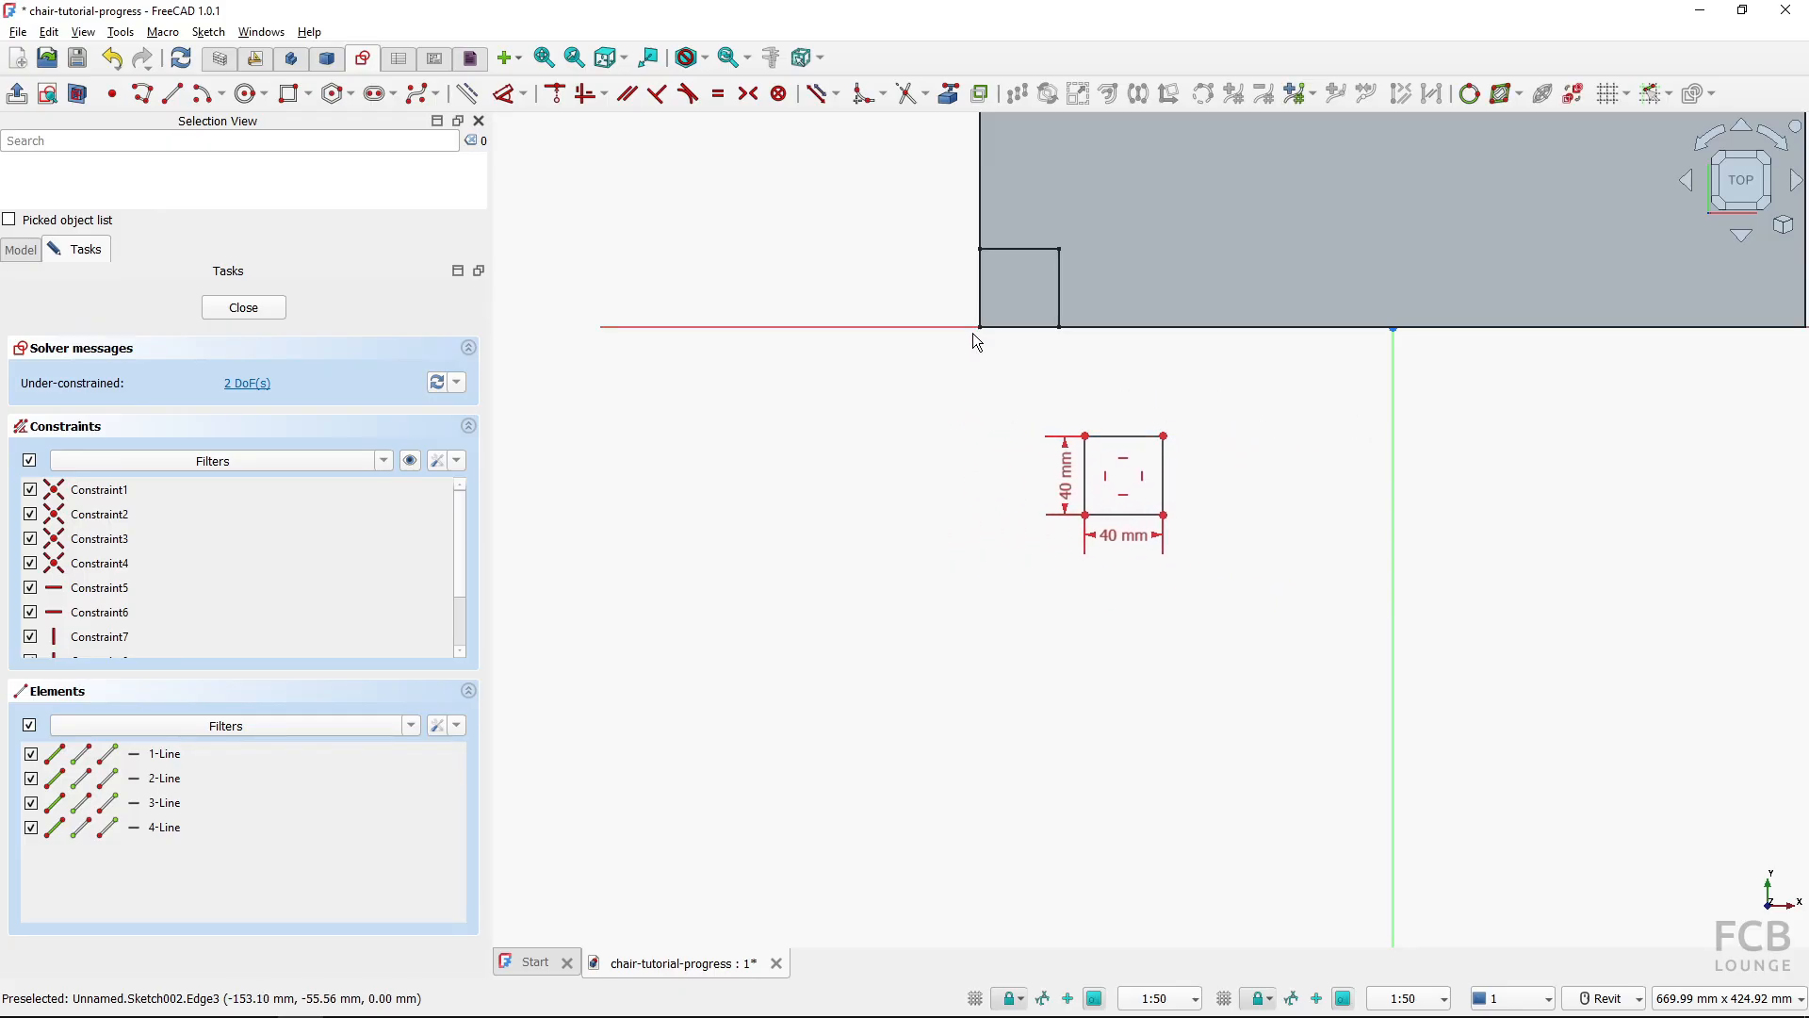
left_click(1394, 370)
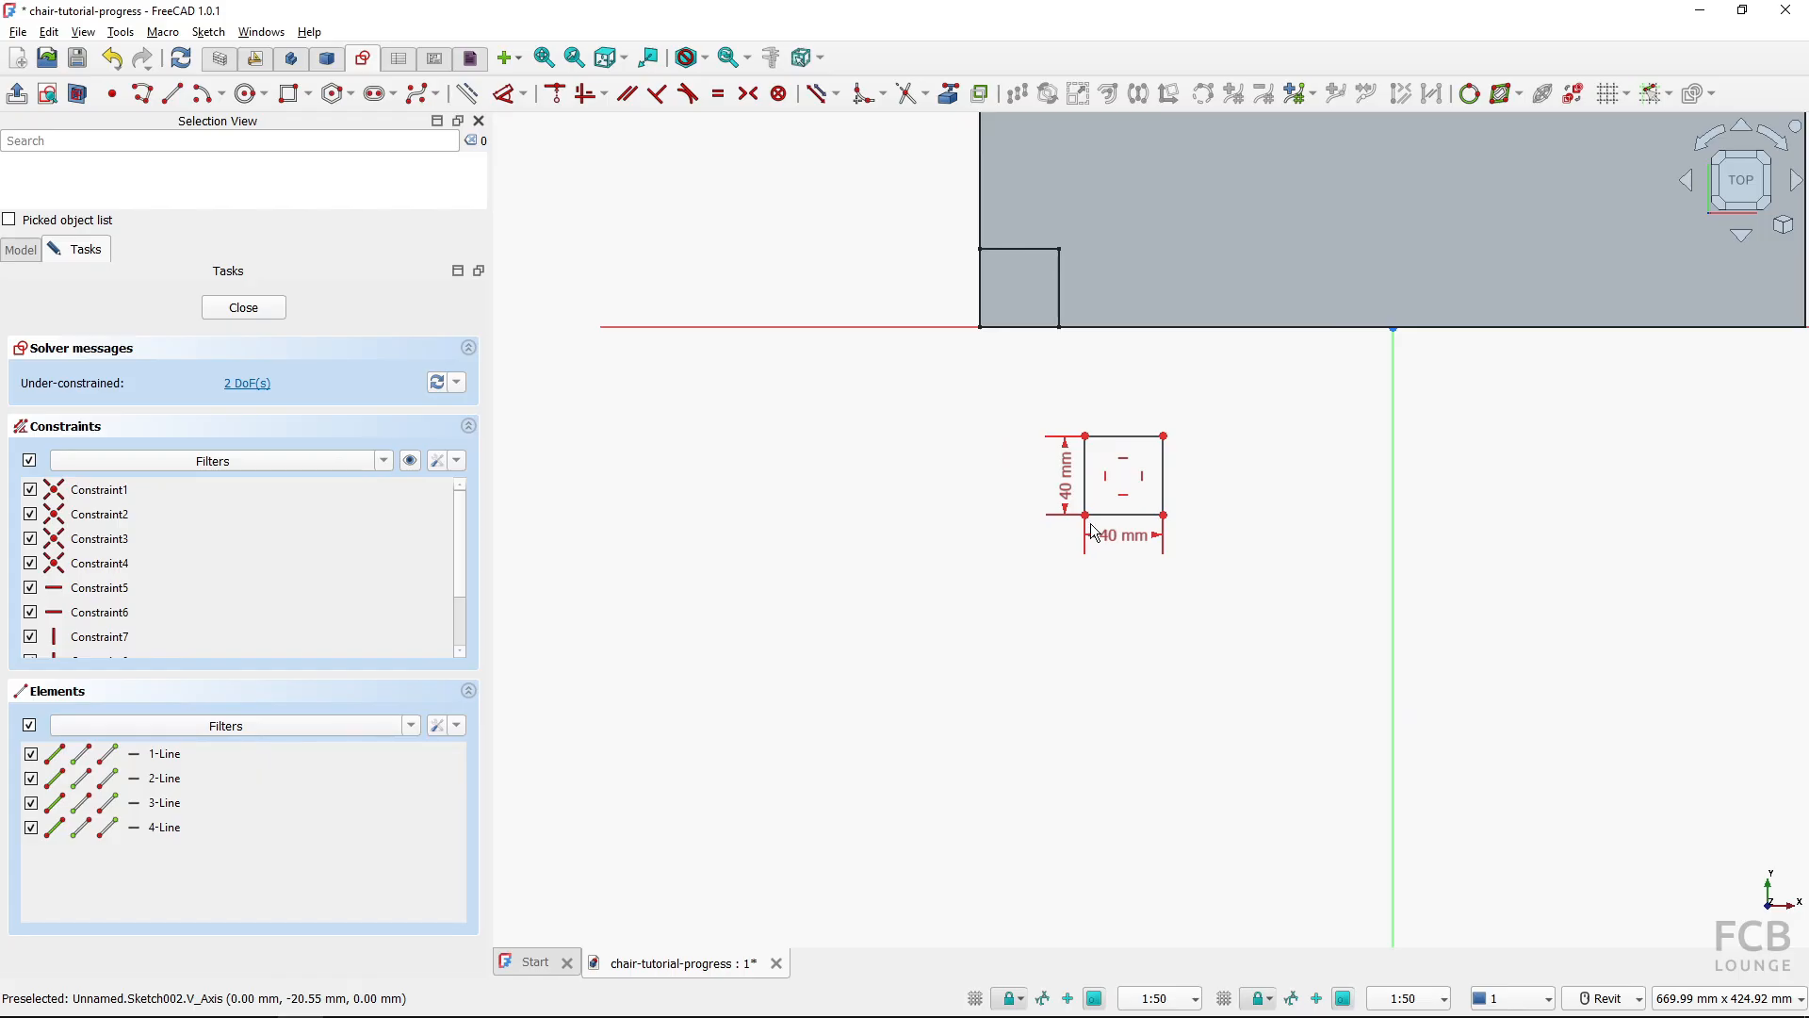
Dimension the horizontal distance from the vertical axis to the square's outer corner farthest from the seat as 210 mm
key("ctrl")
key("ctrl")
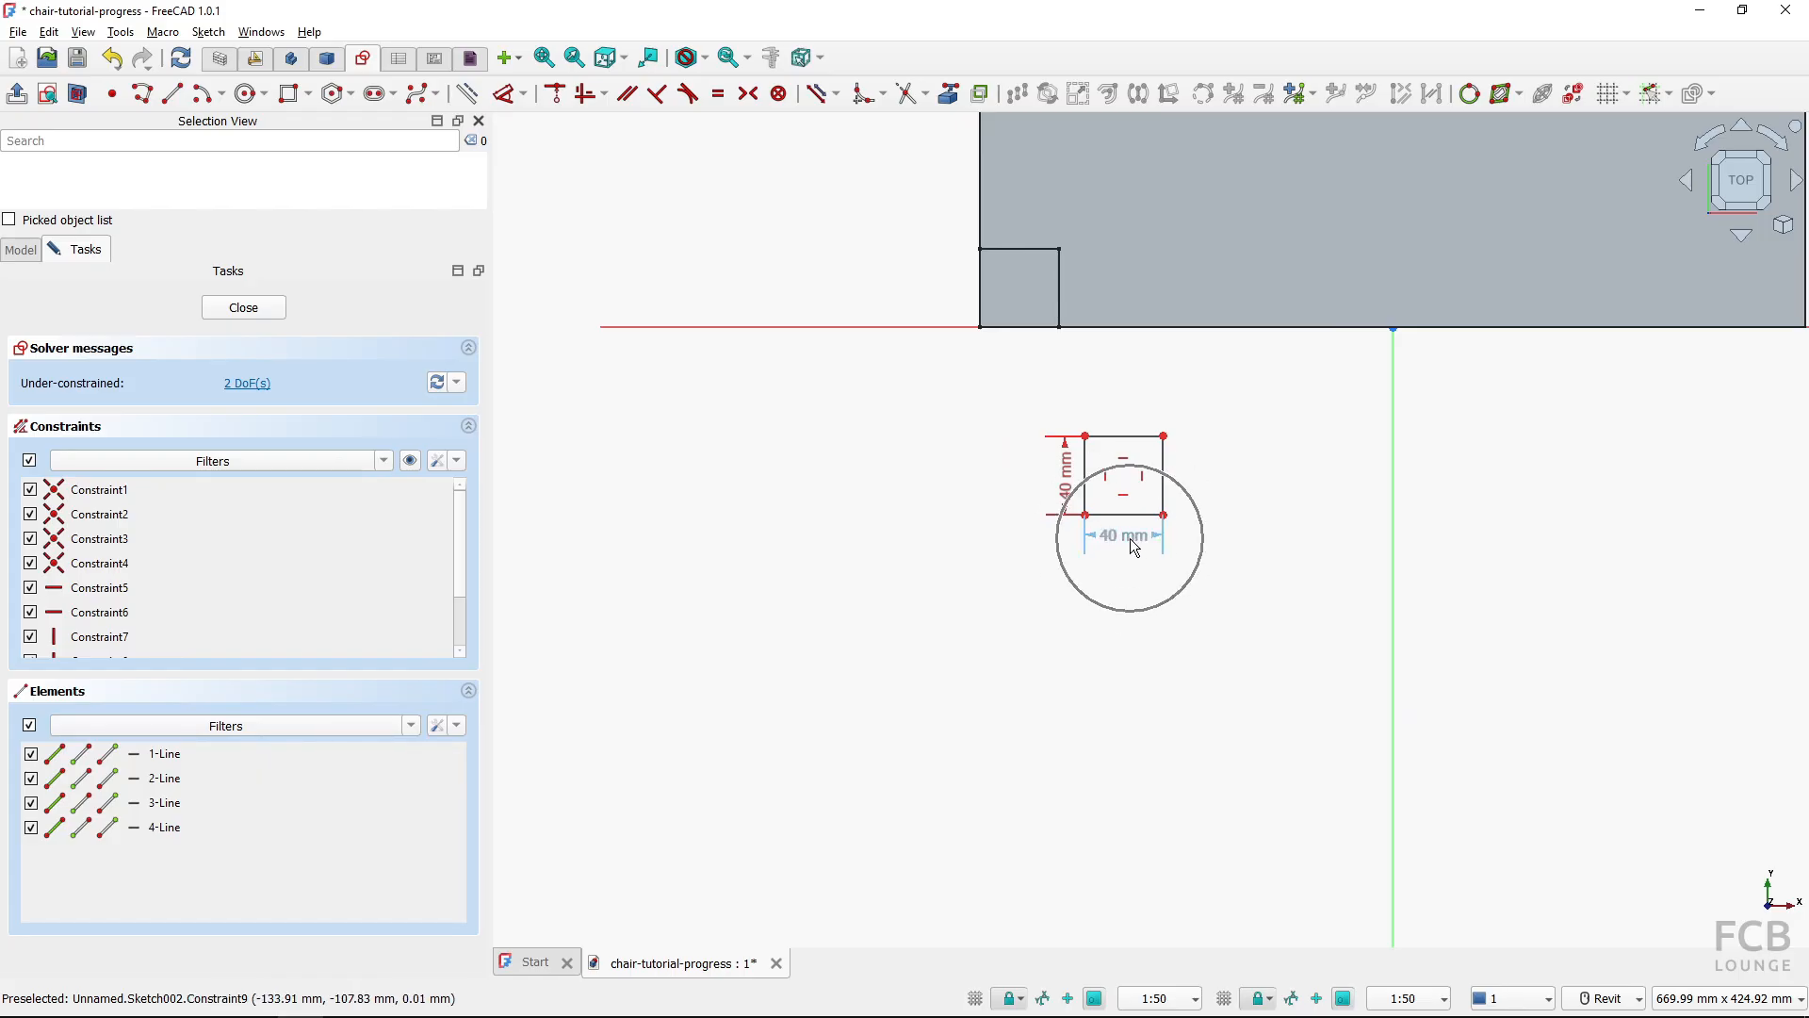
left_click(512, 98)
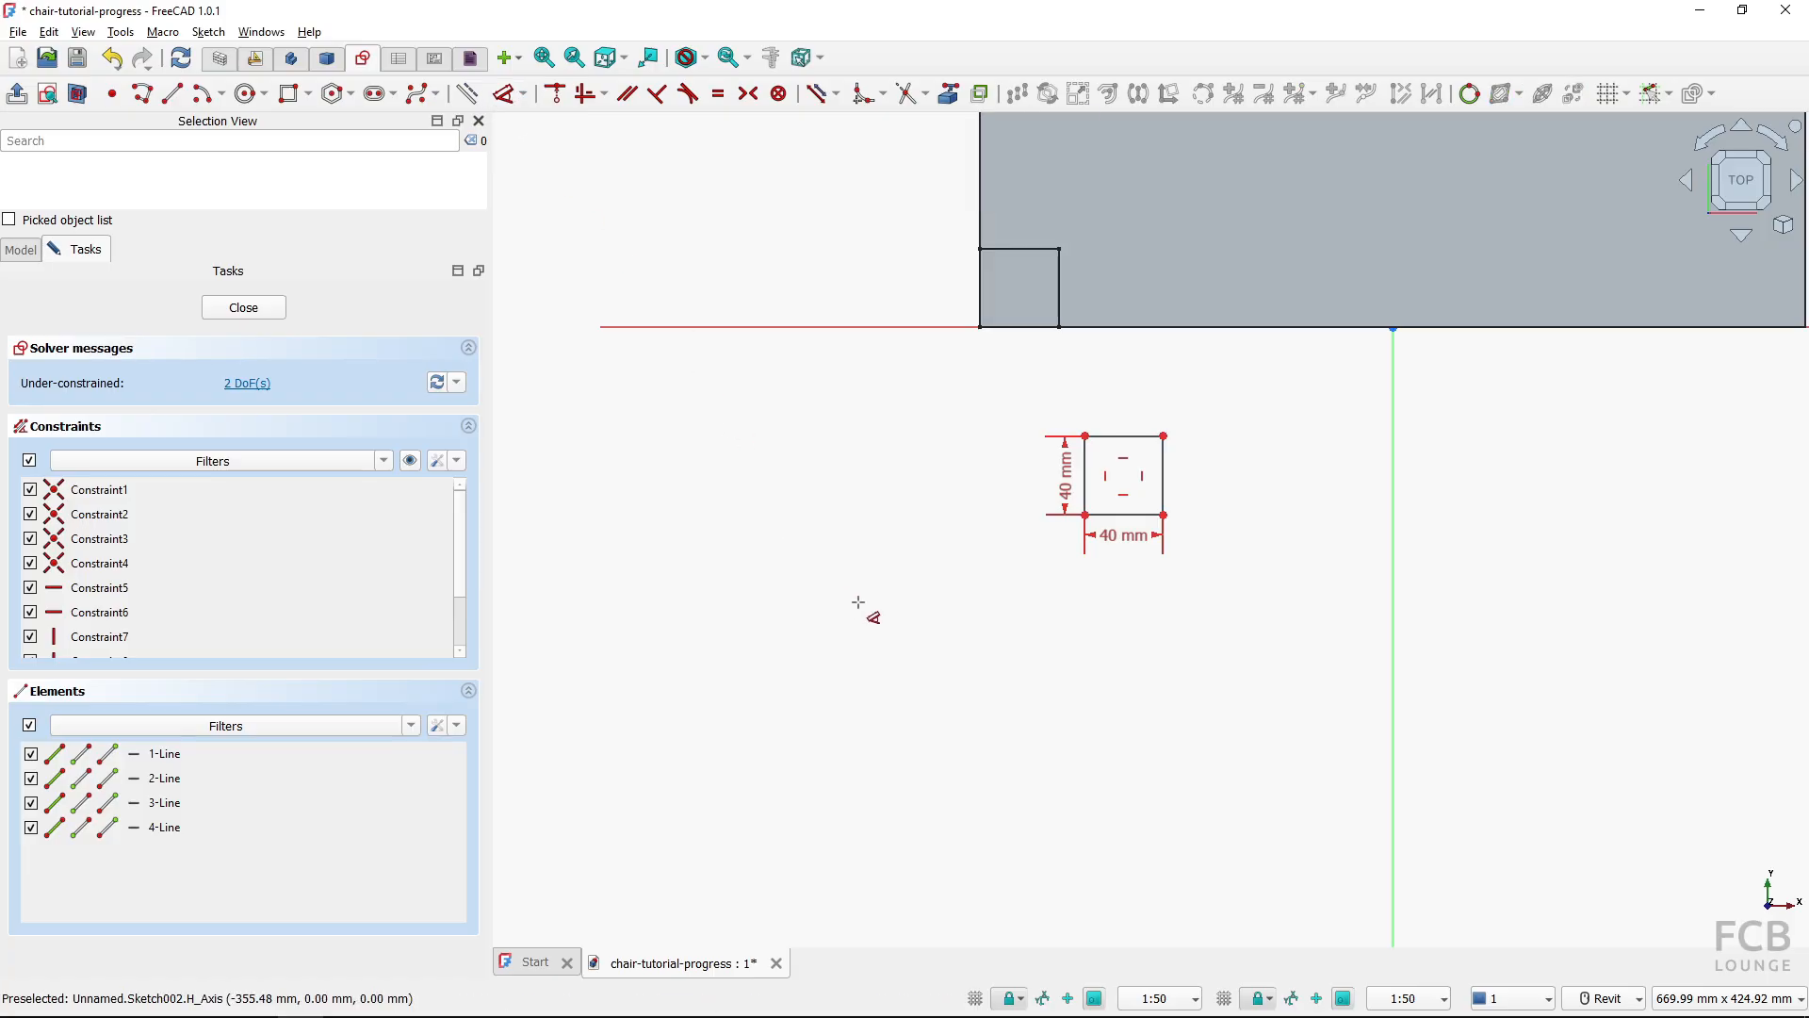
left_click(1394, 411)
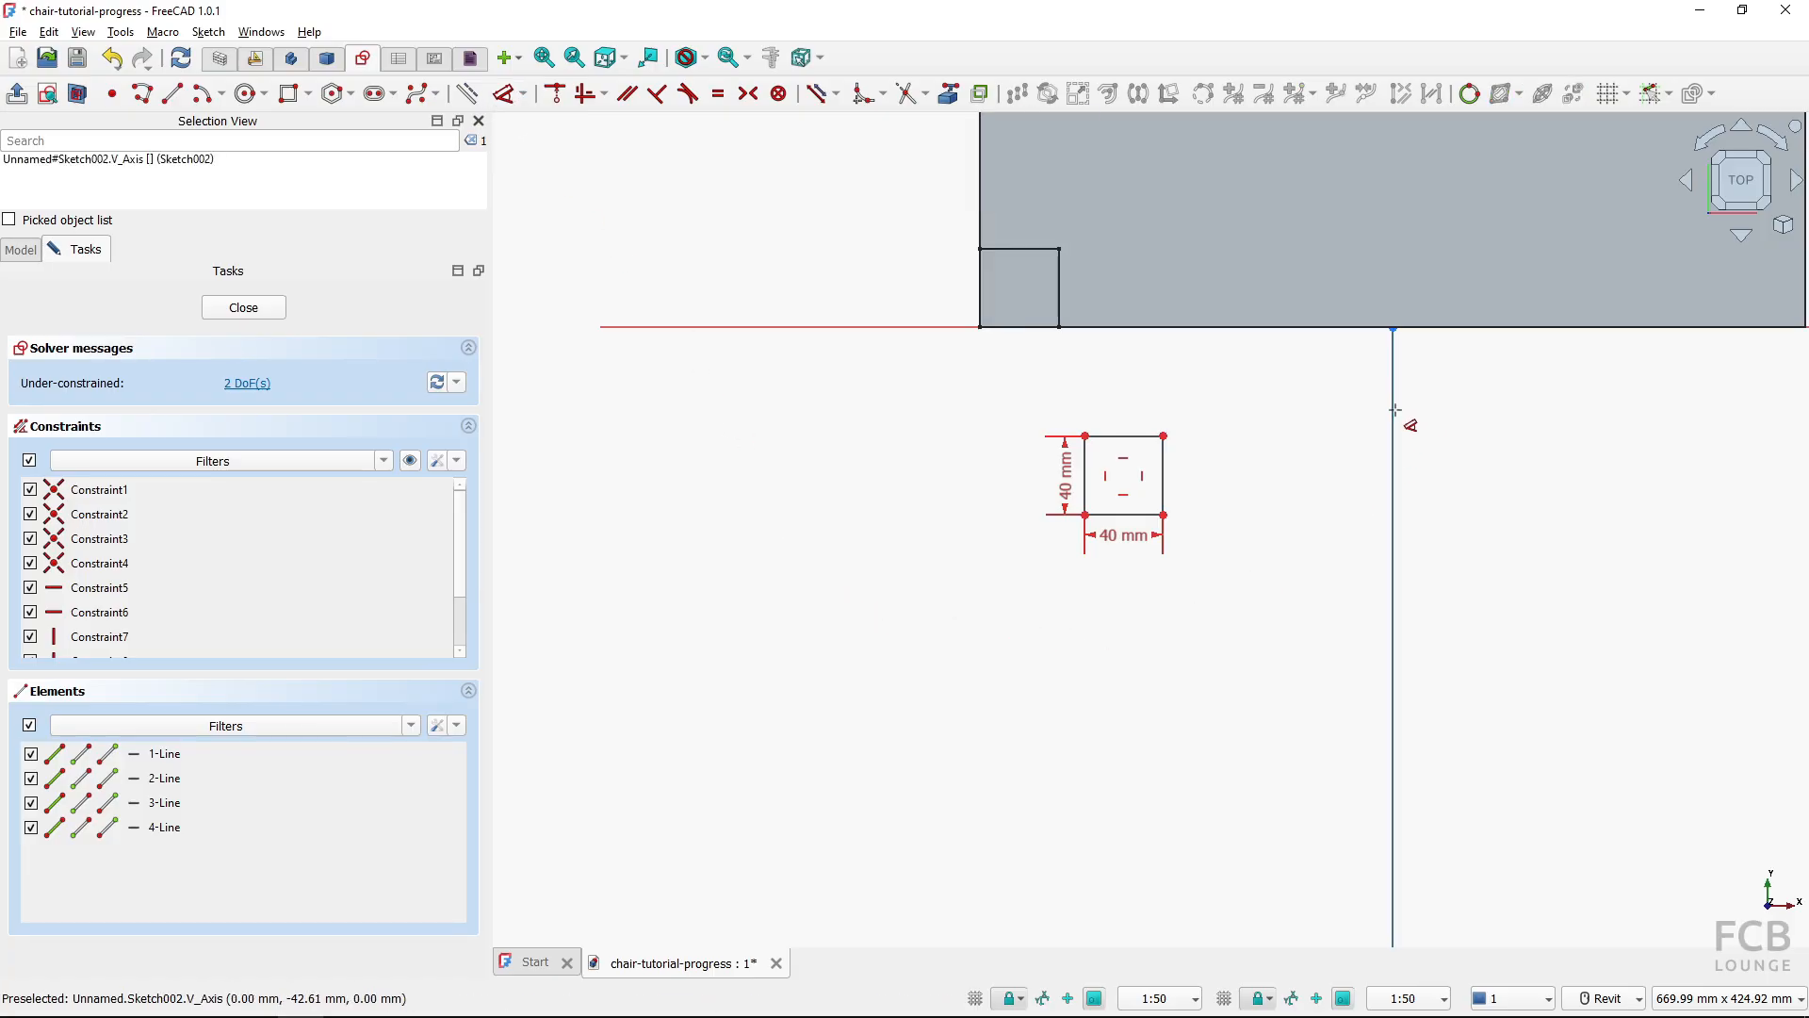
left_click(1086, 516)
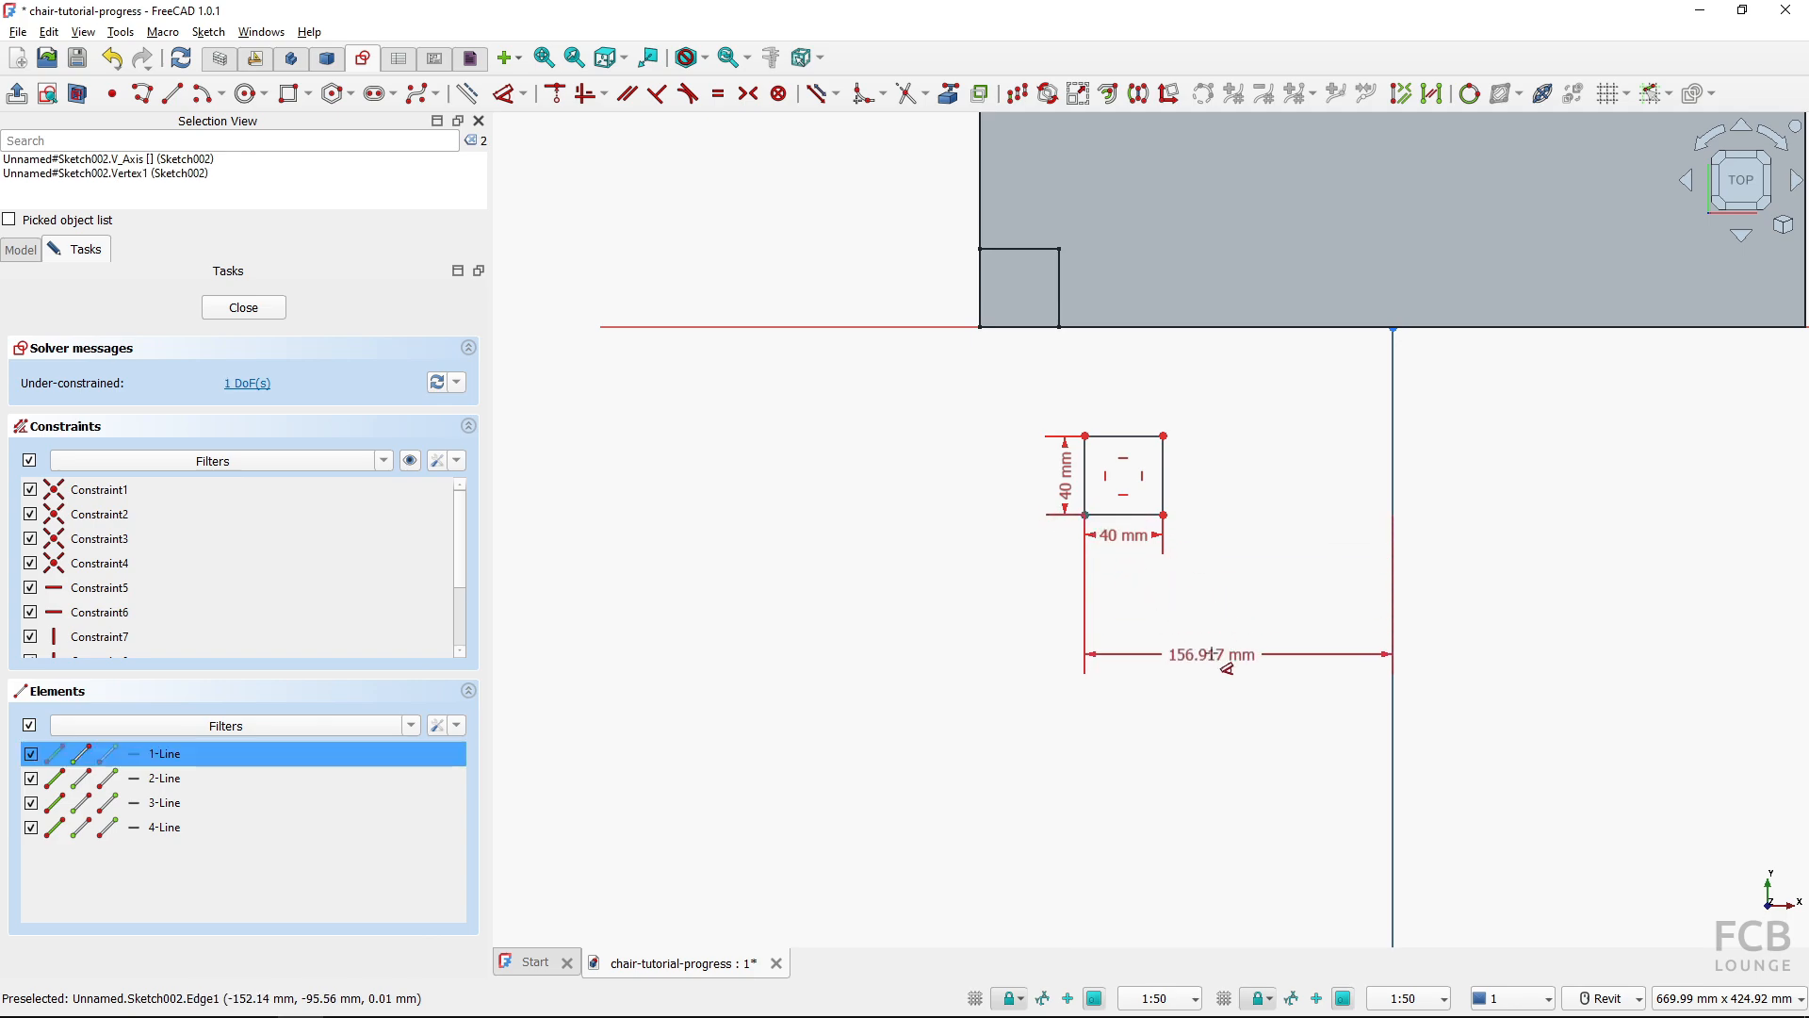
left_click(1221, 667)
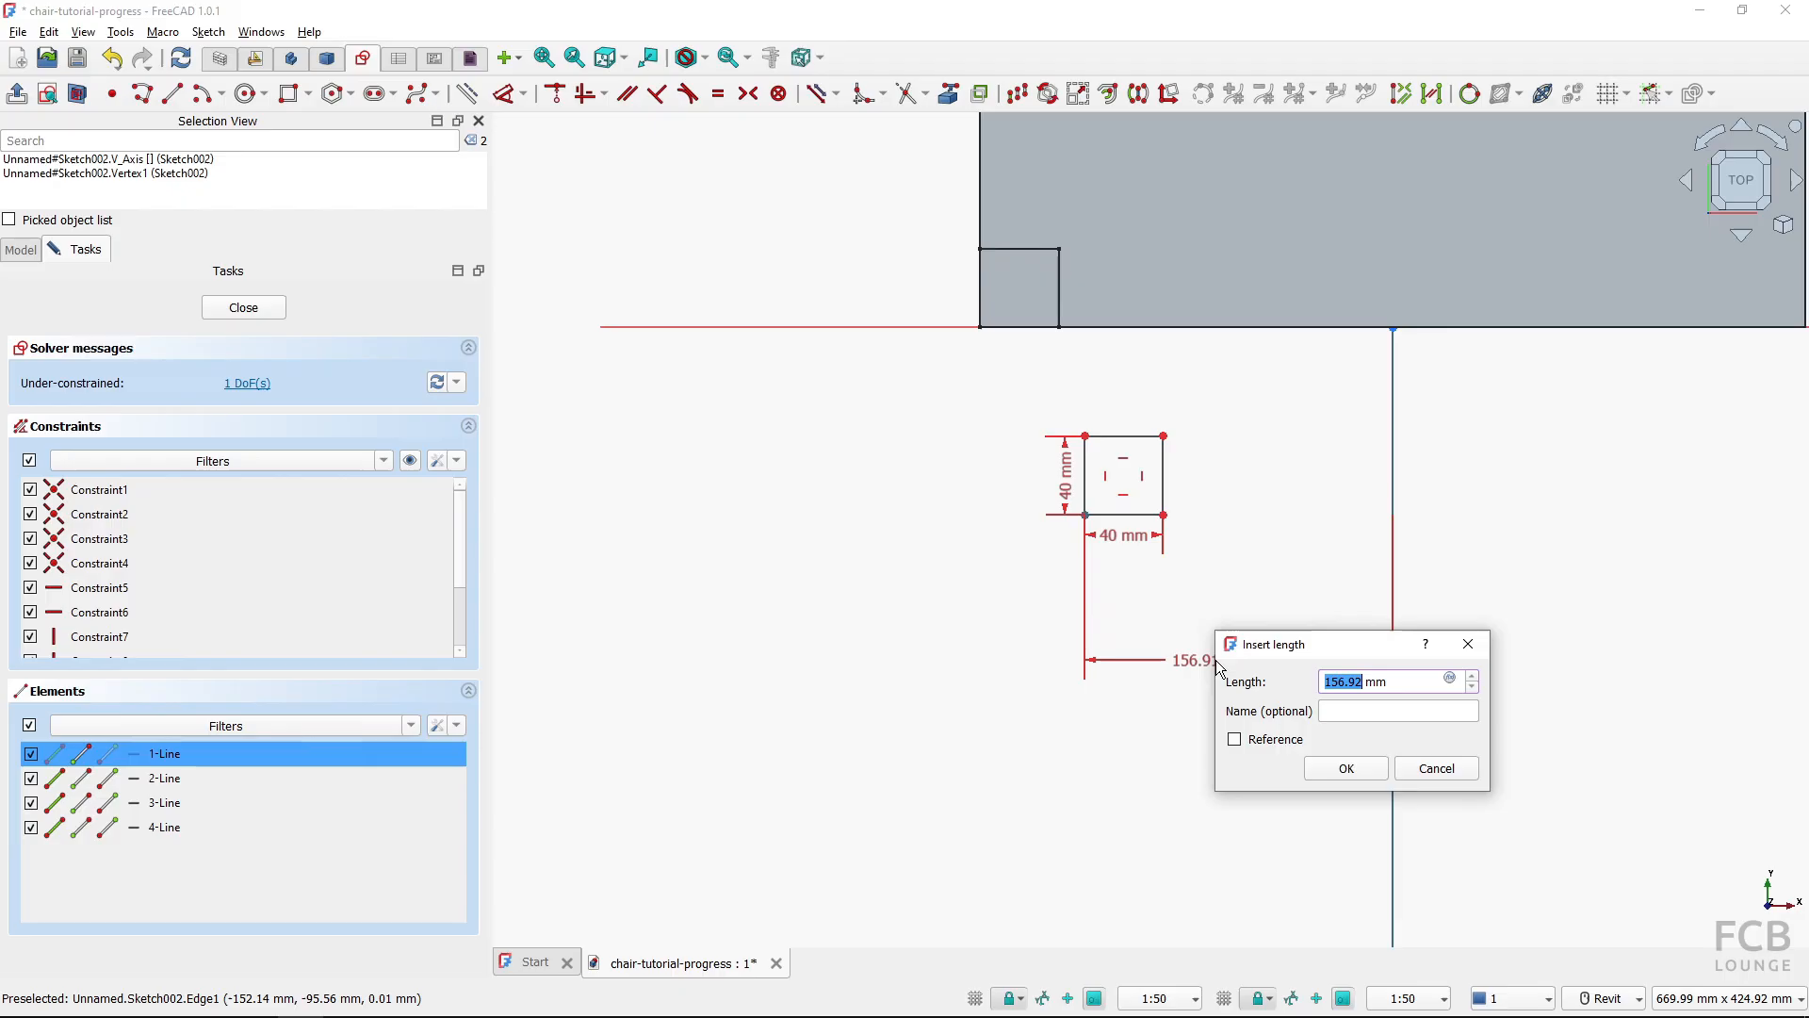
type("210")
key("Return")
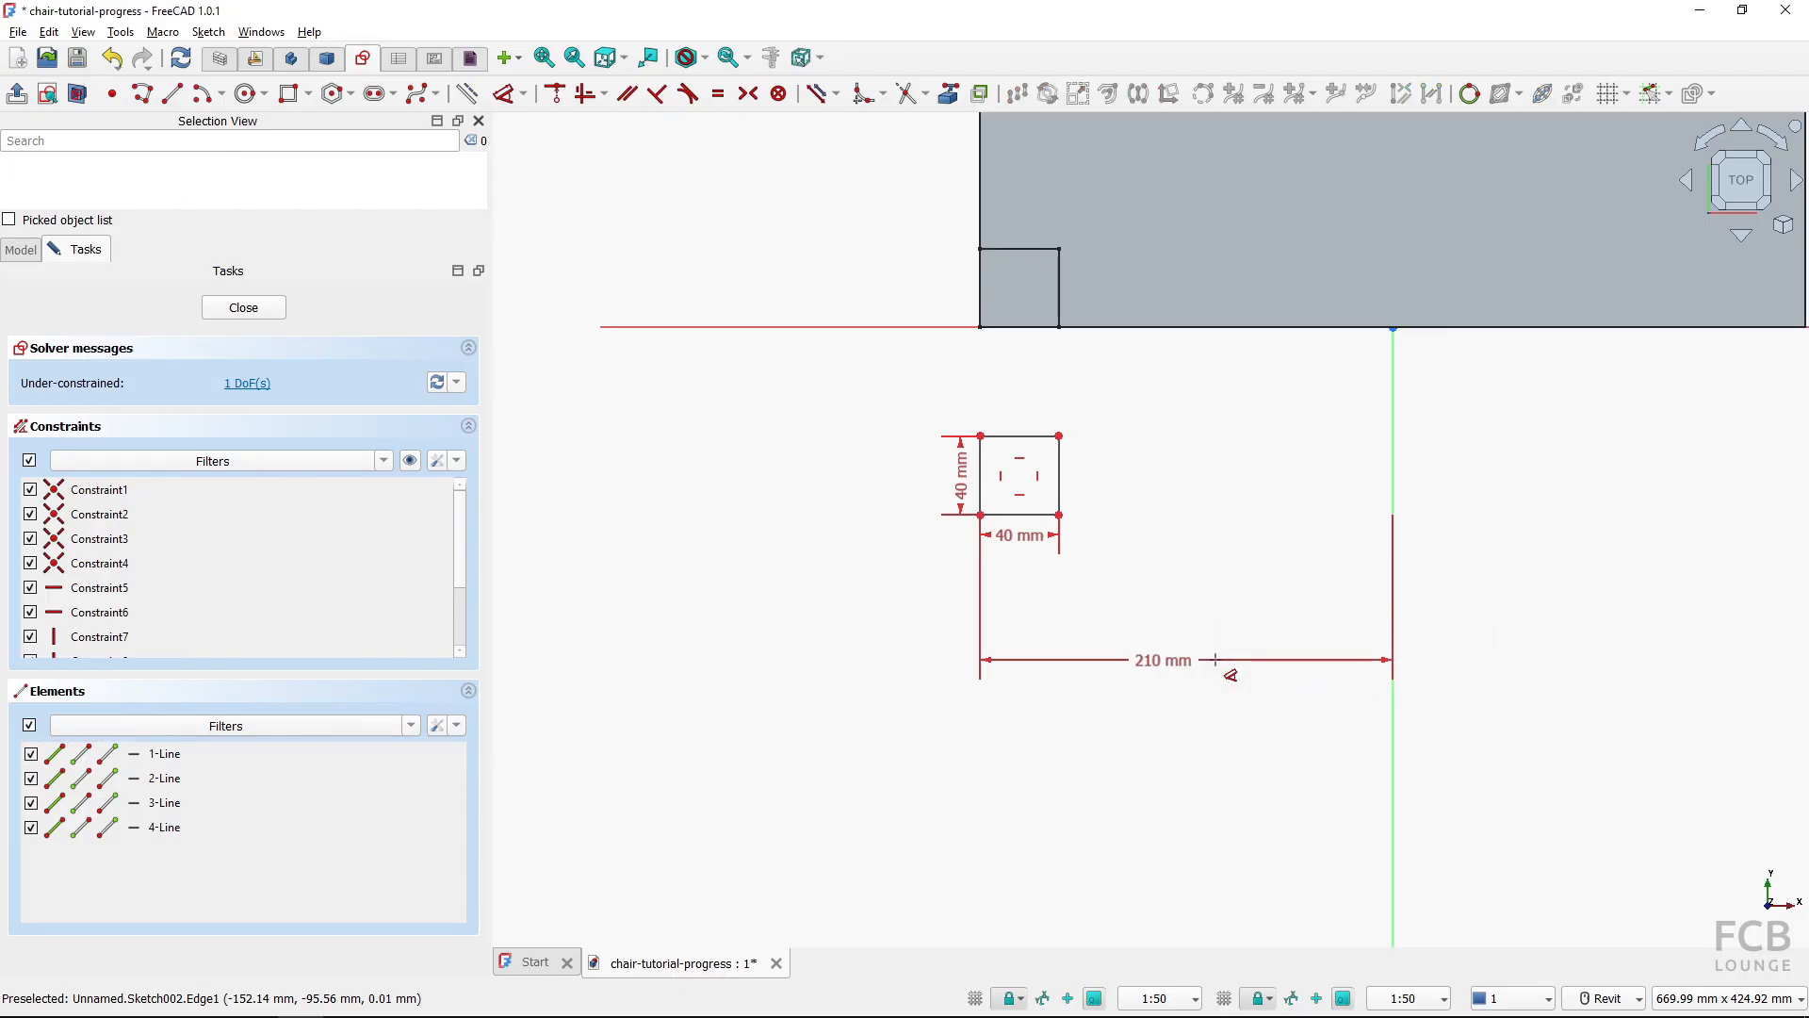
Constrain the same corner of the square to lie 50 mm from the horizontal axis
left_click(945, 328)
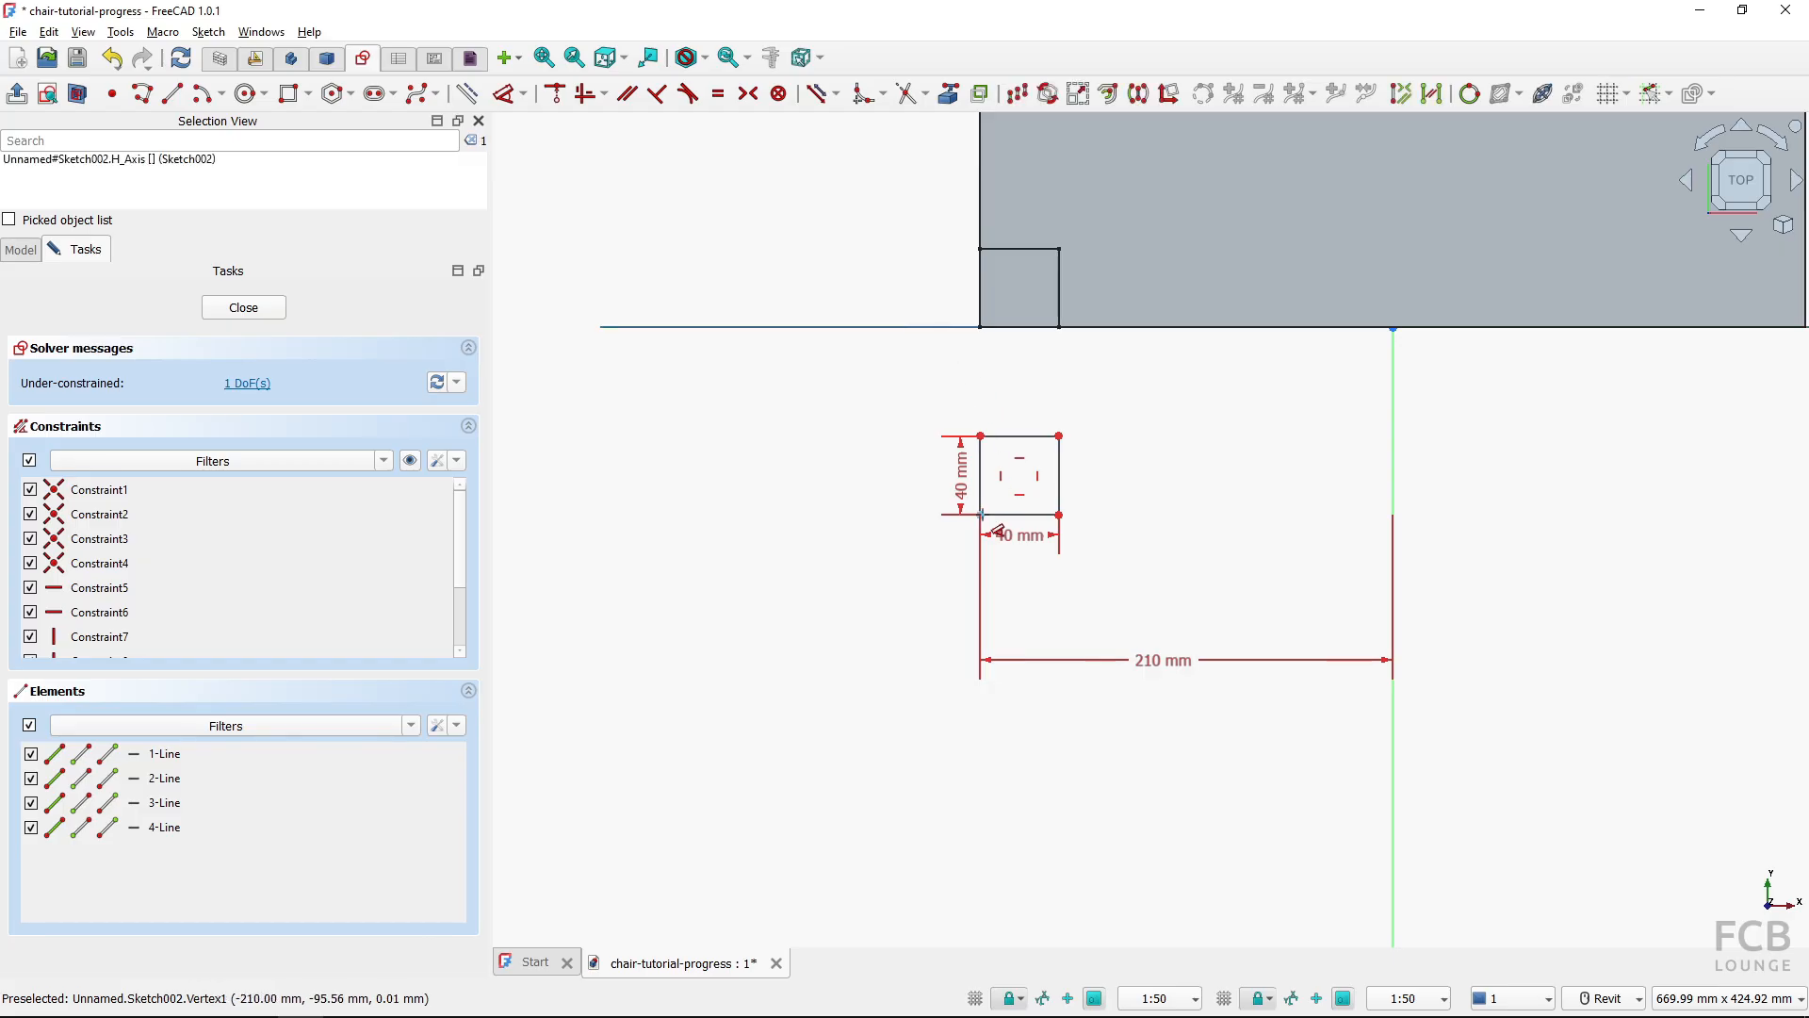
left_click(980, 515)
left_click(870, 445)
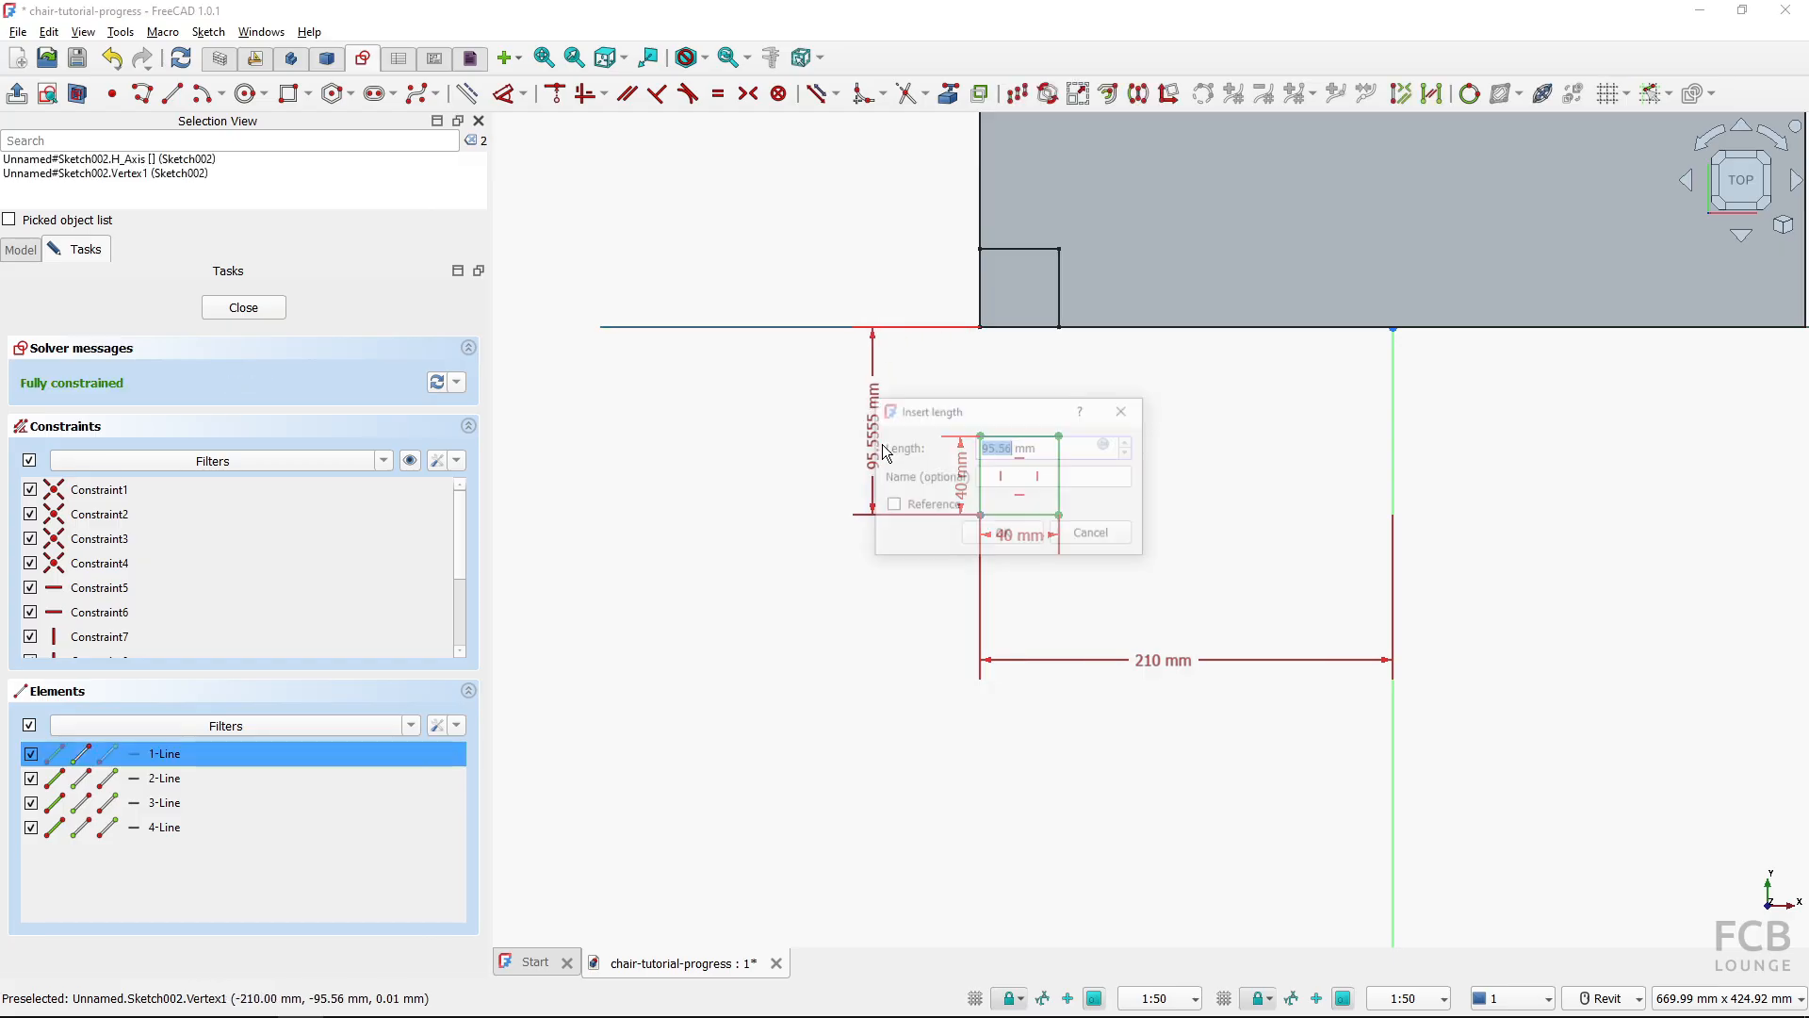
type("50")
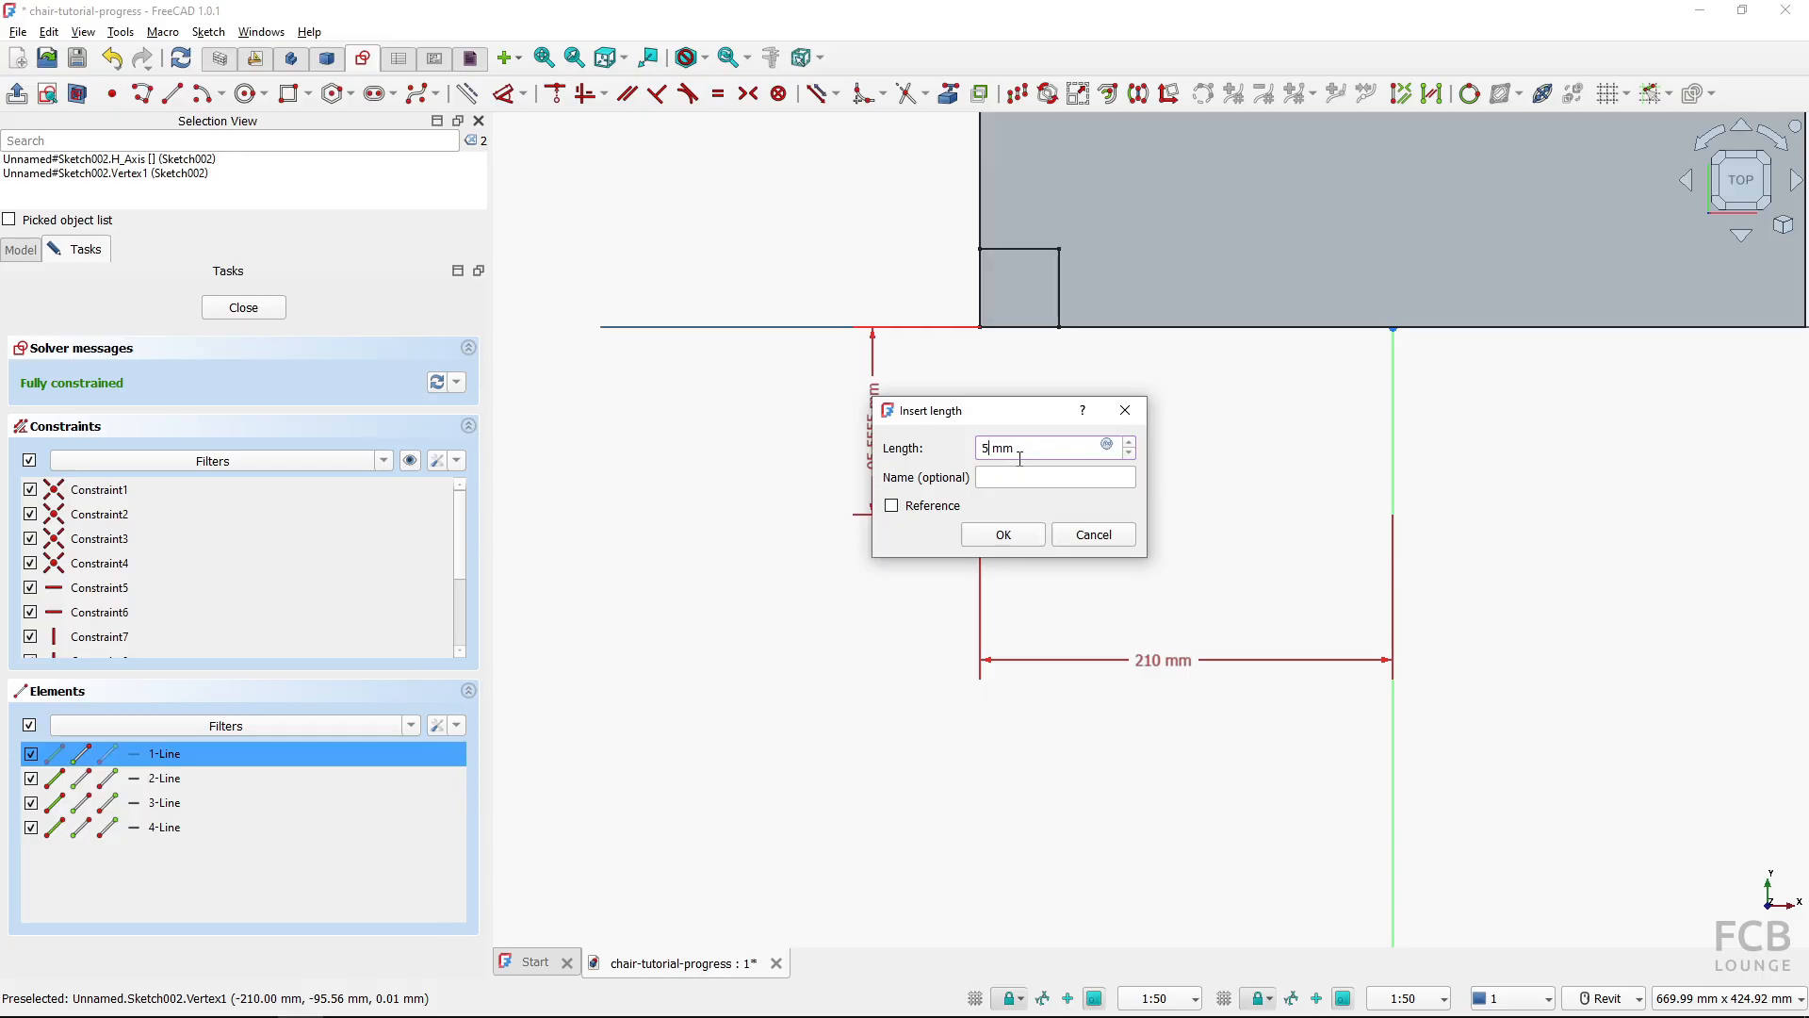
left_click(1021, 534)
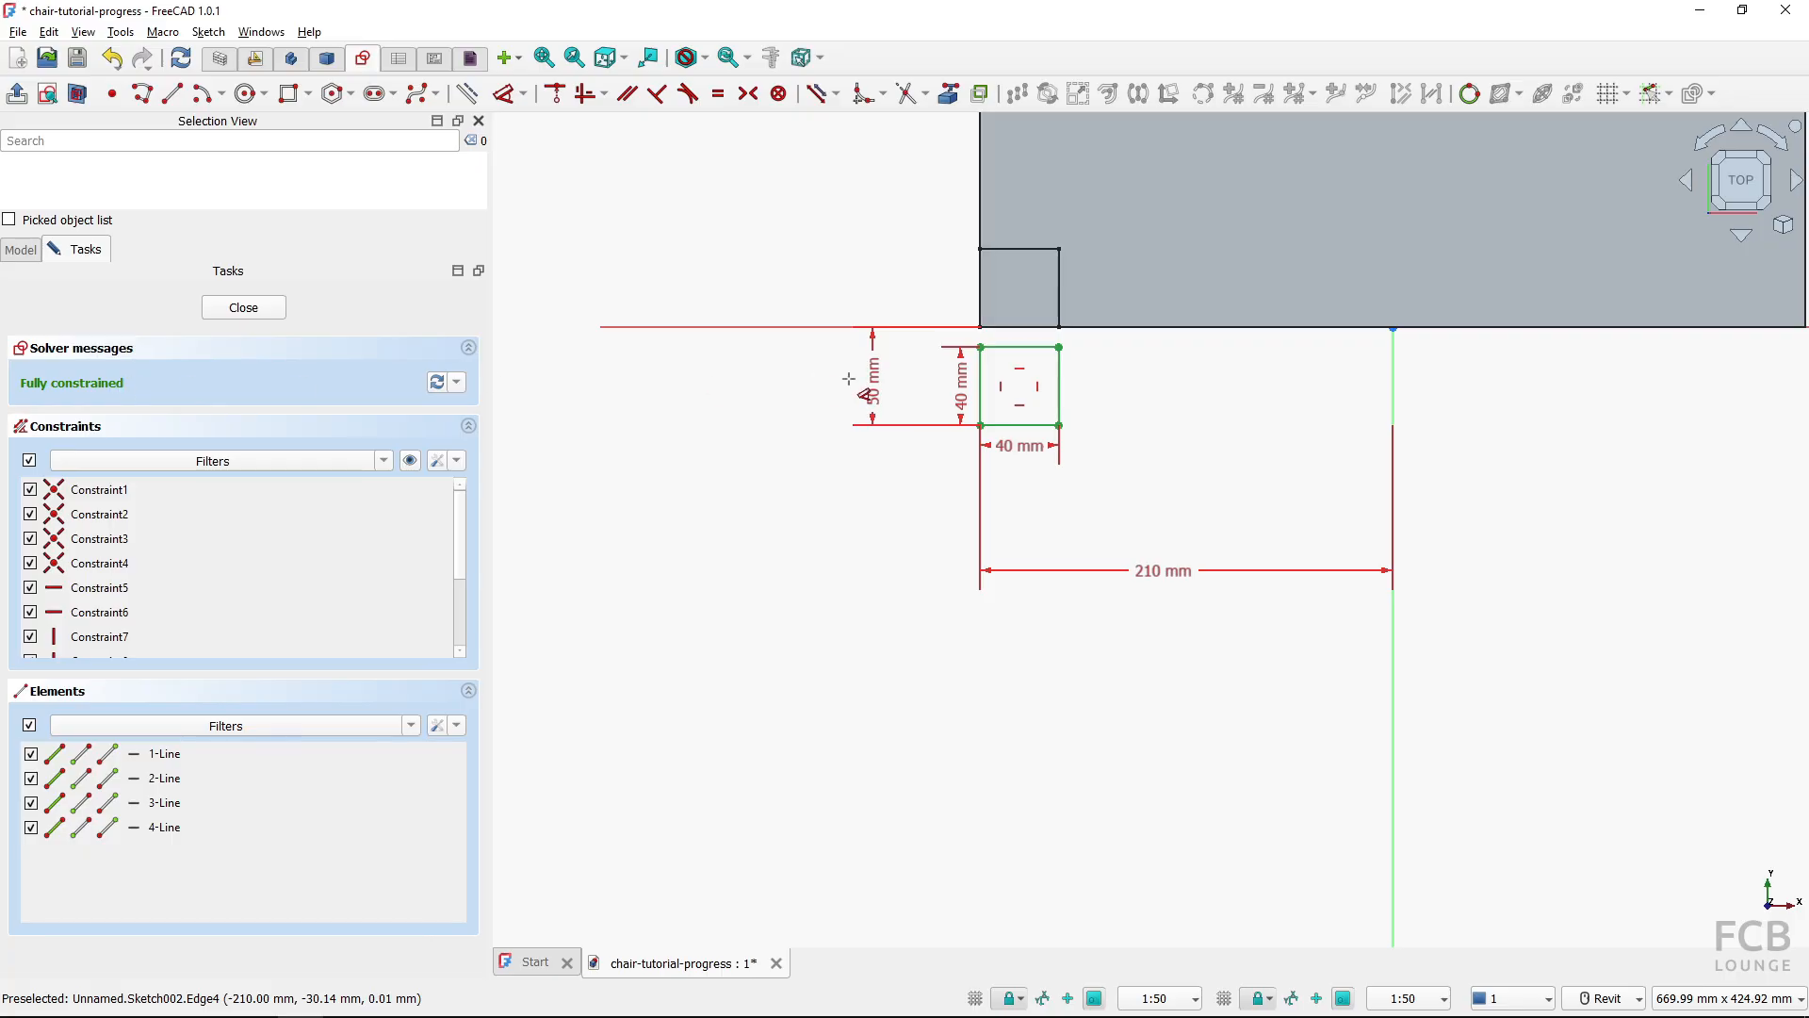
Try 180 mm as the square's distance from the vertical axis and restore it to 210 mm
middle_click_drag(1034, 270, 1005, 415)
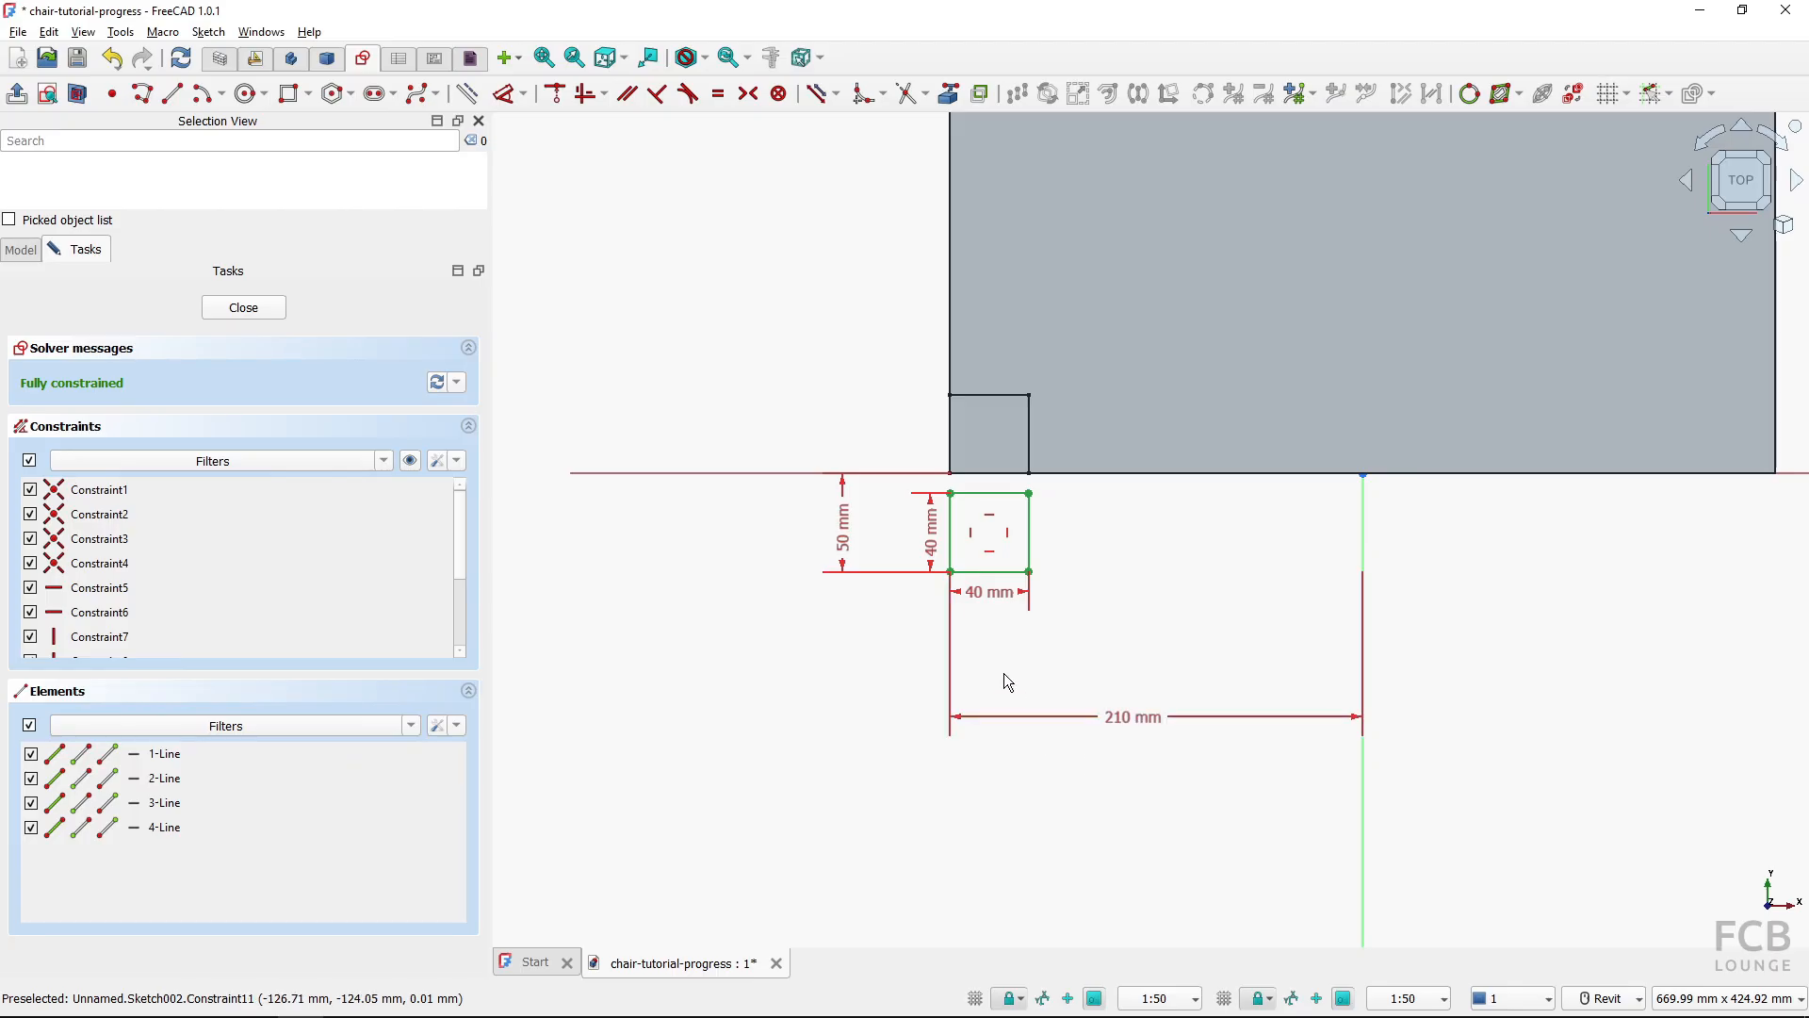
double_click(1128, 724)
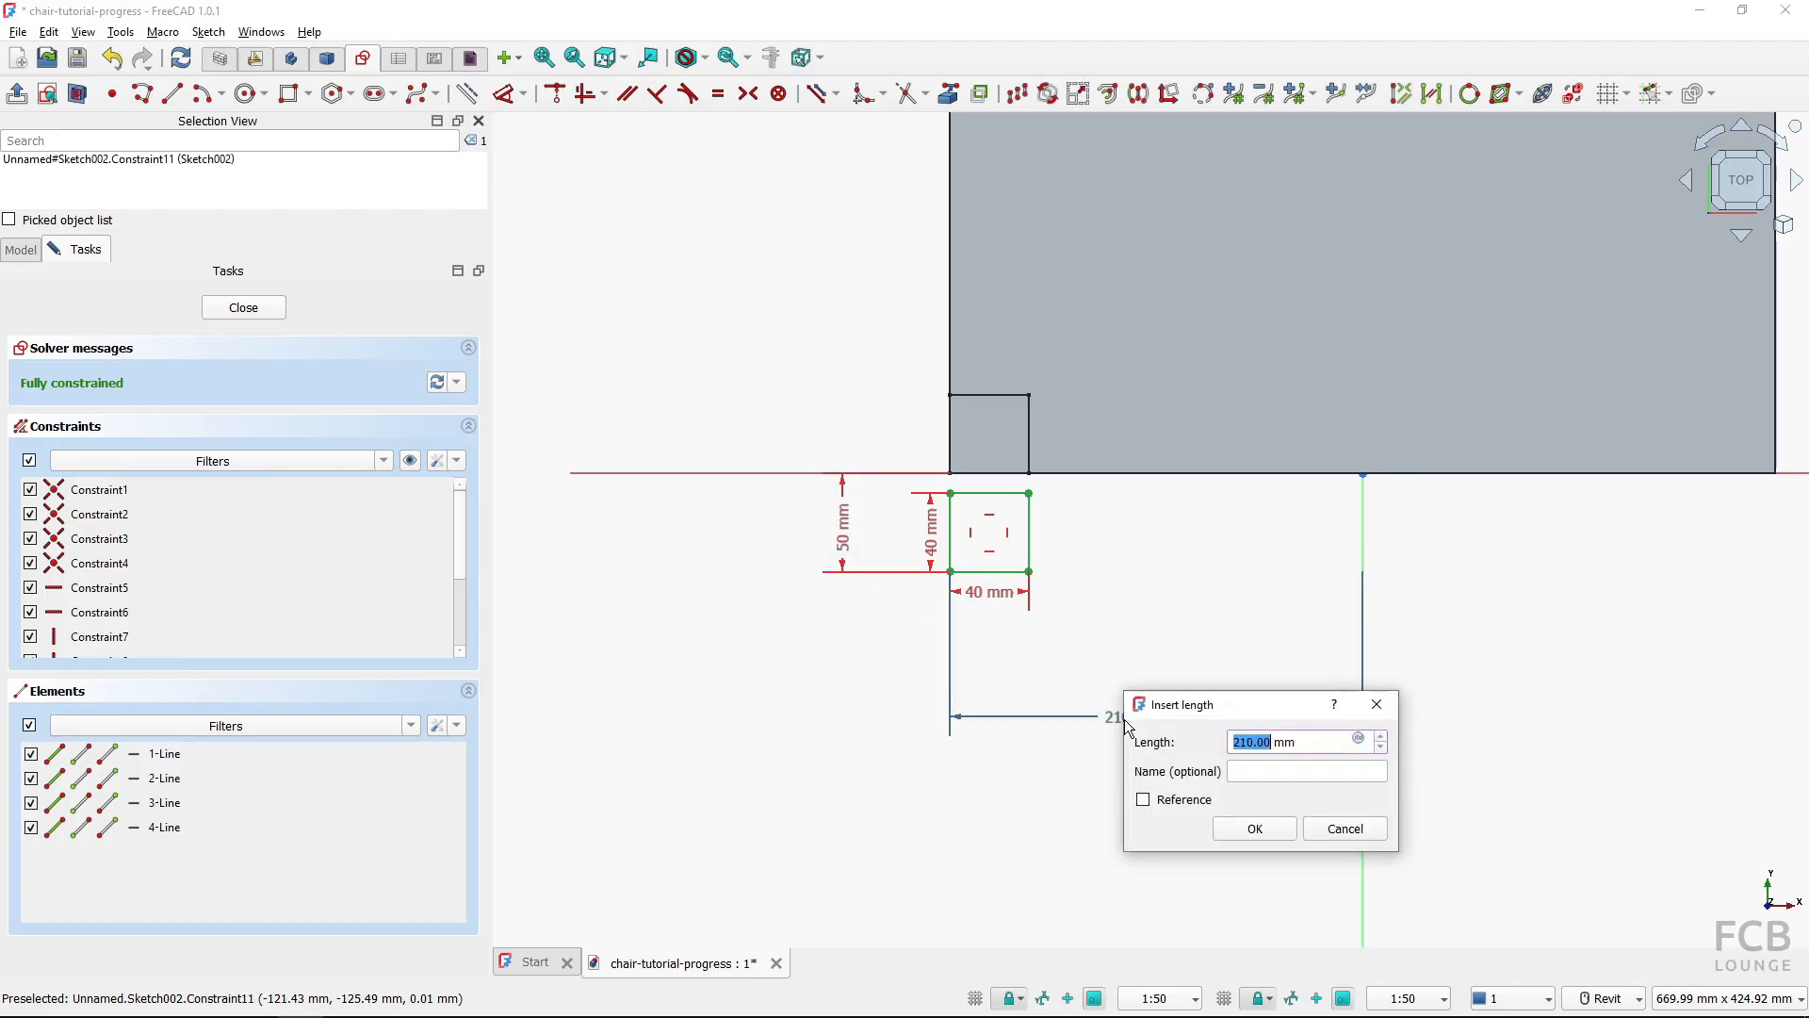
type("180")
key("Return")
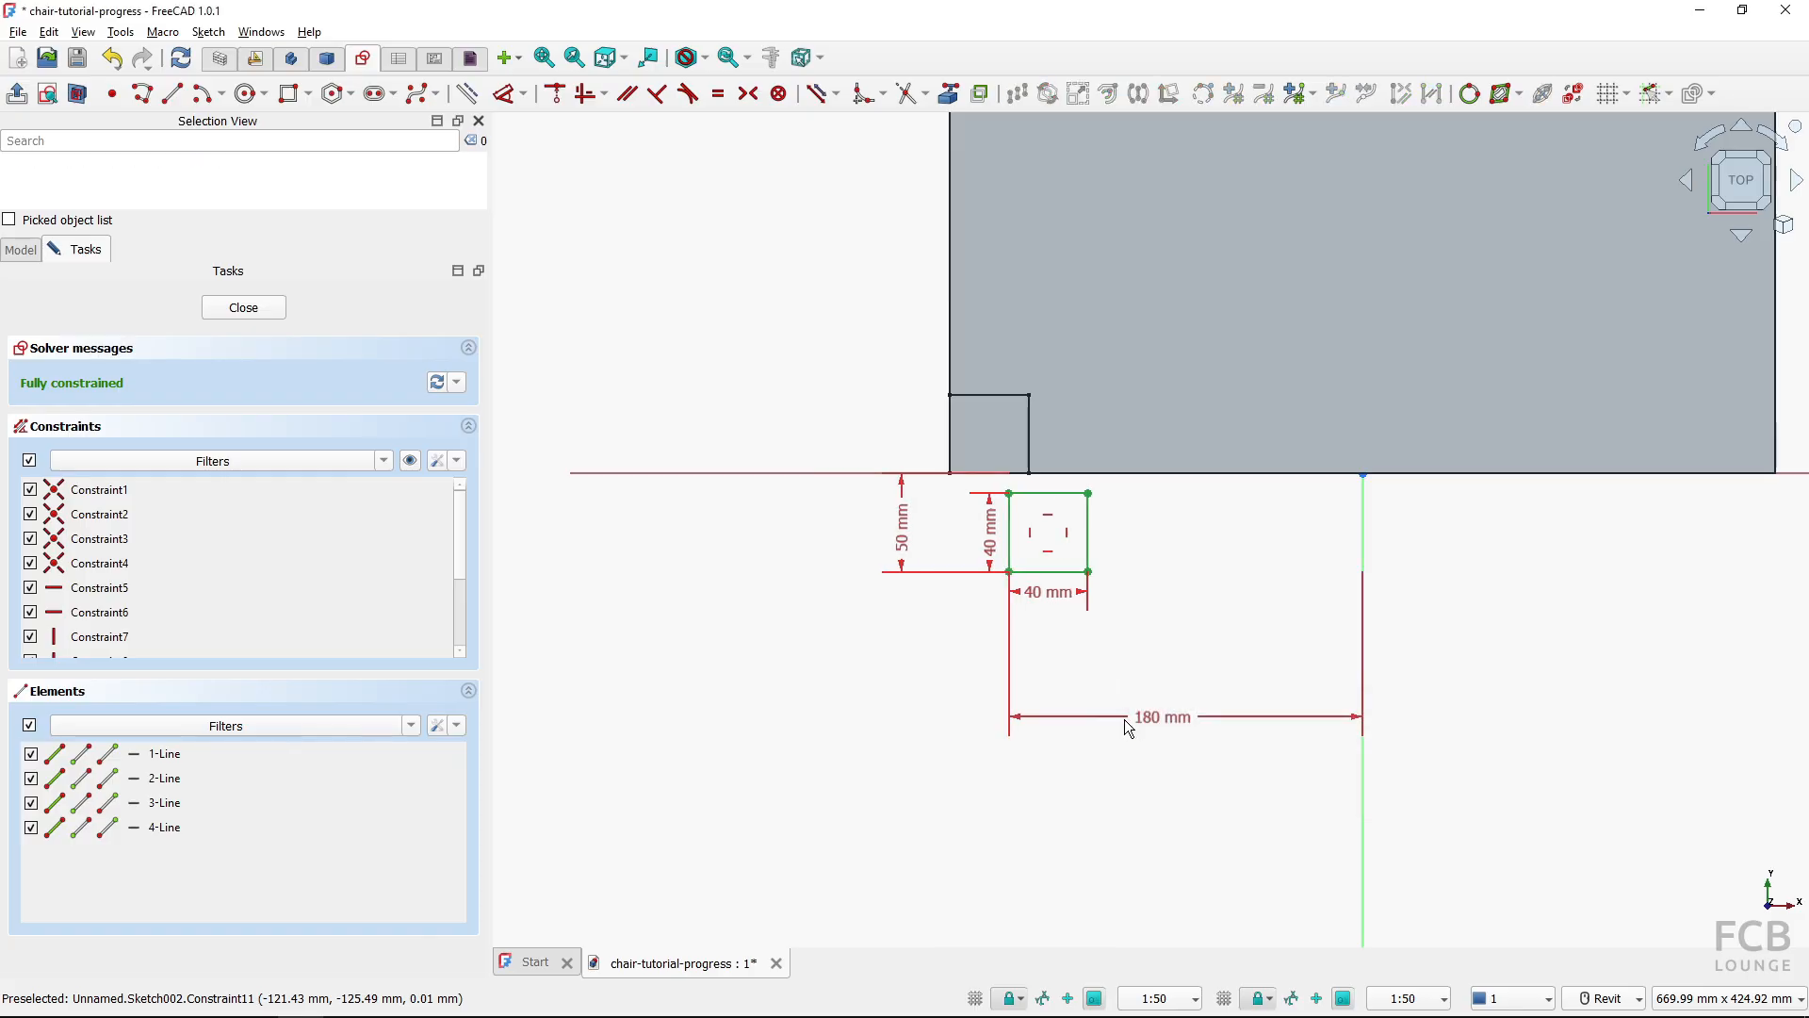
double_click(1157, 721)
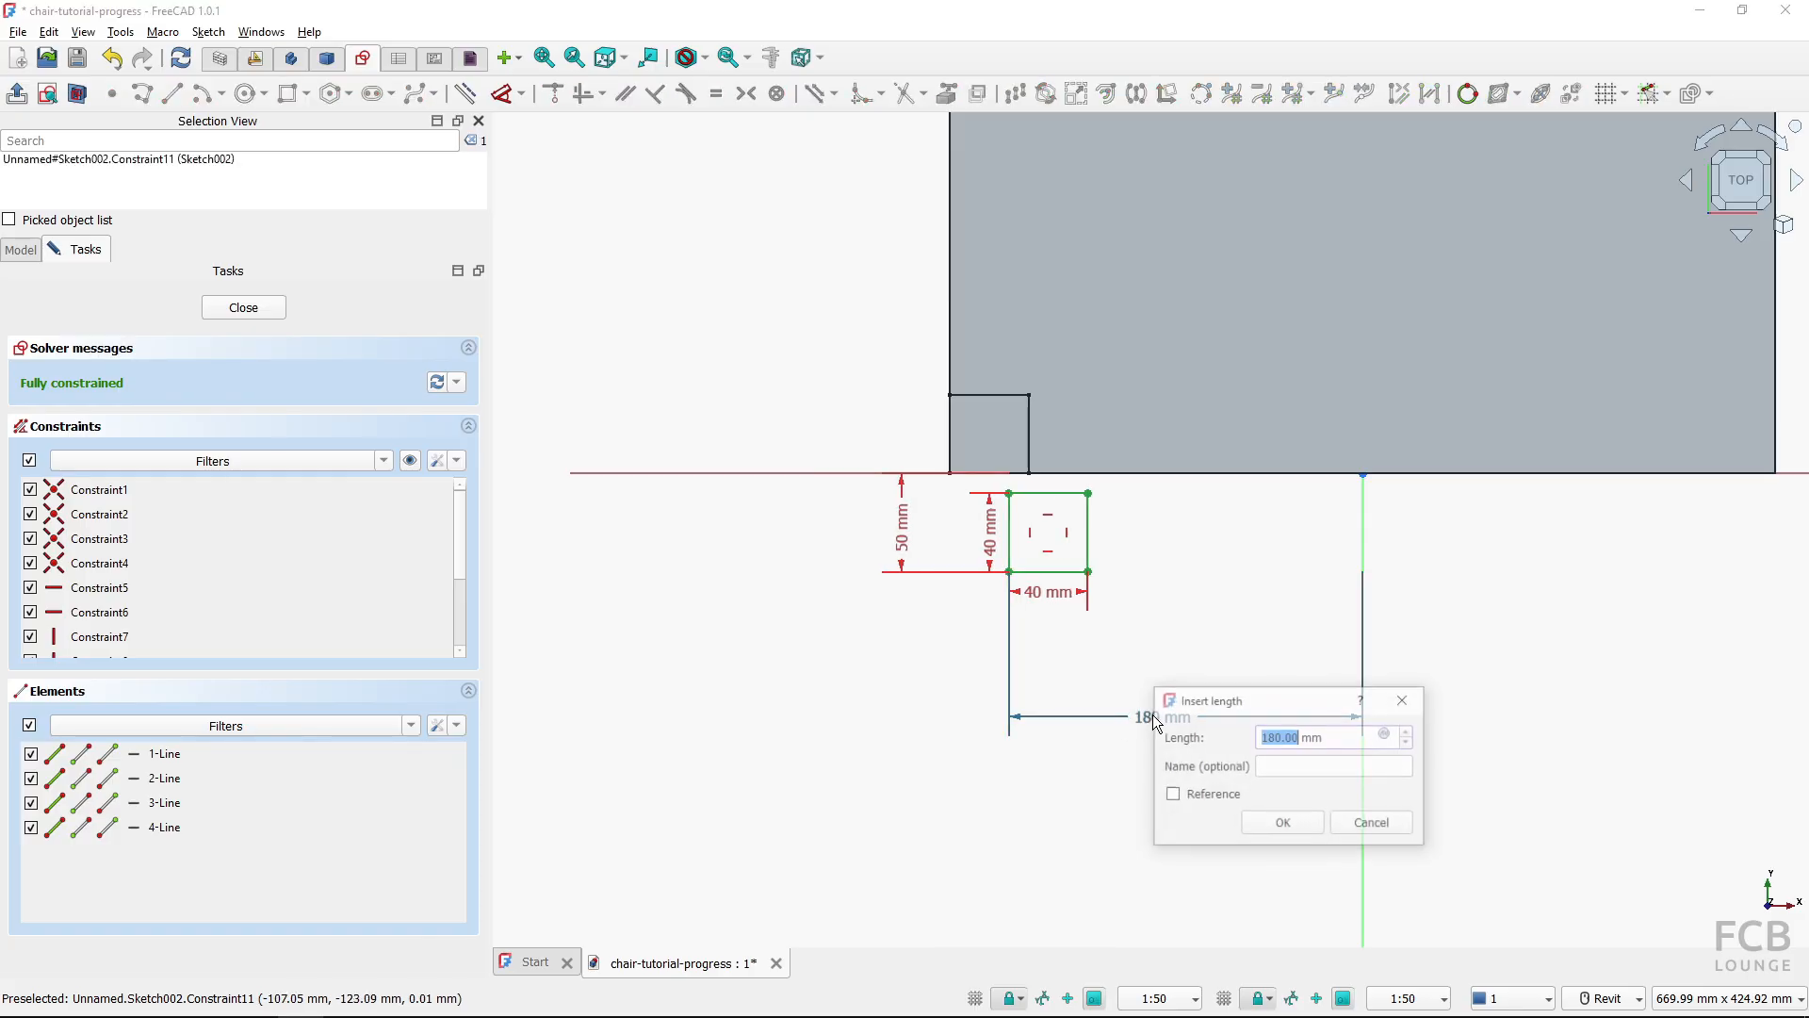
type("210")
key("Return")
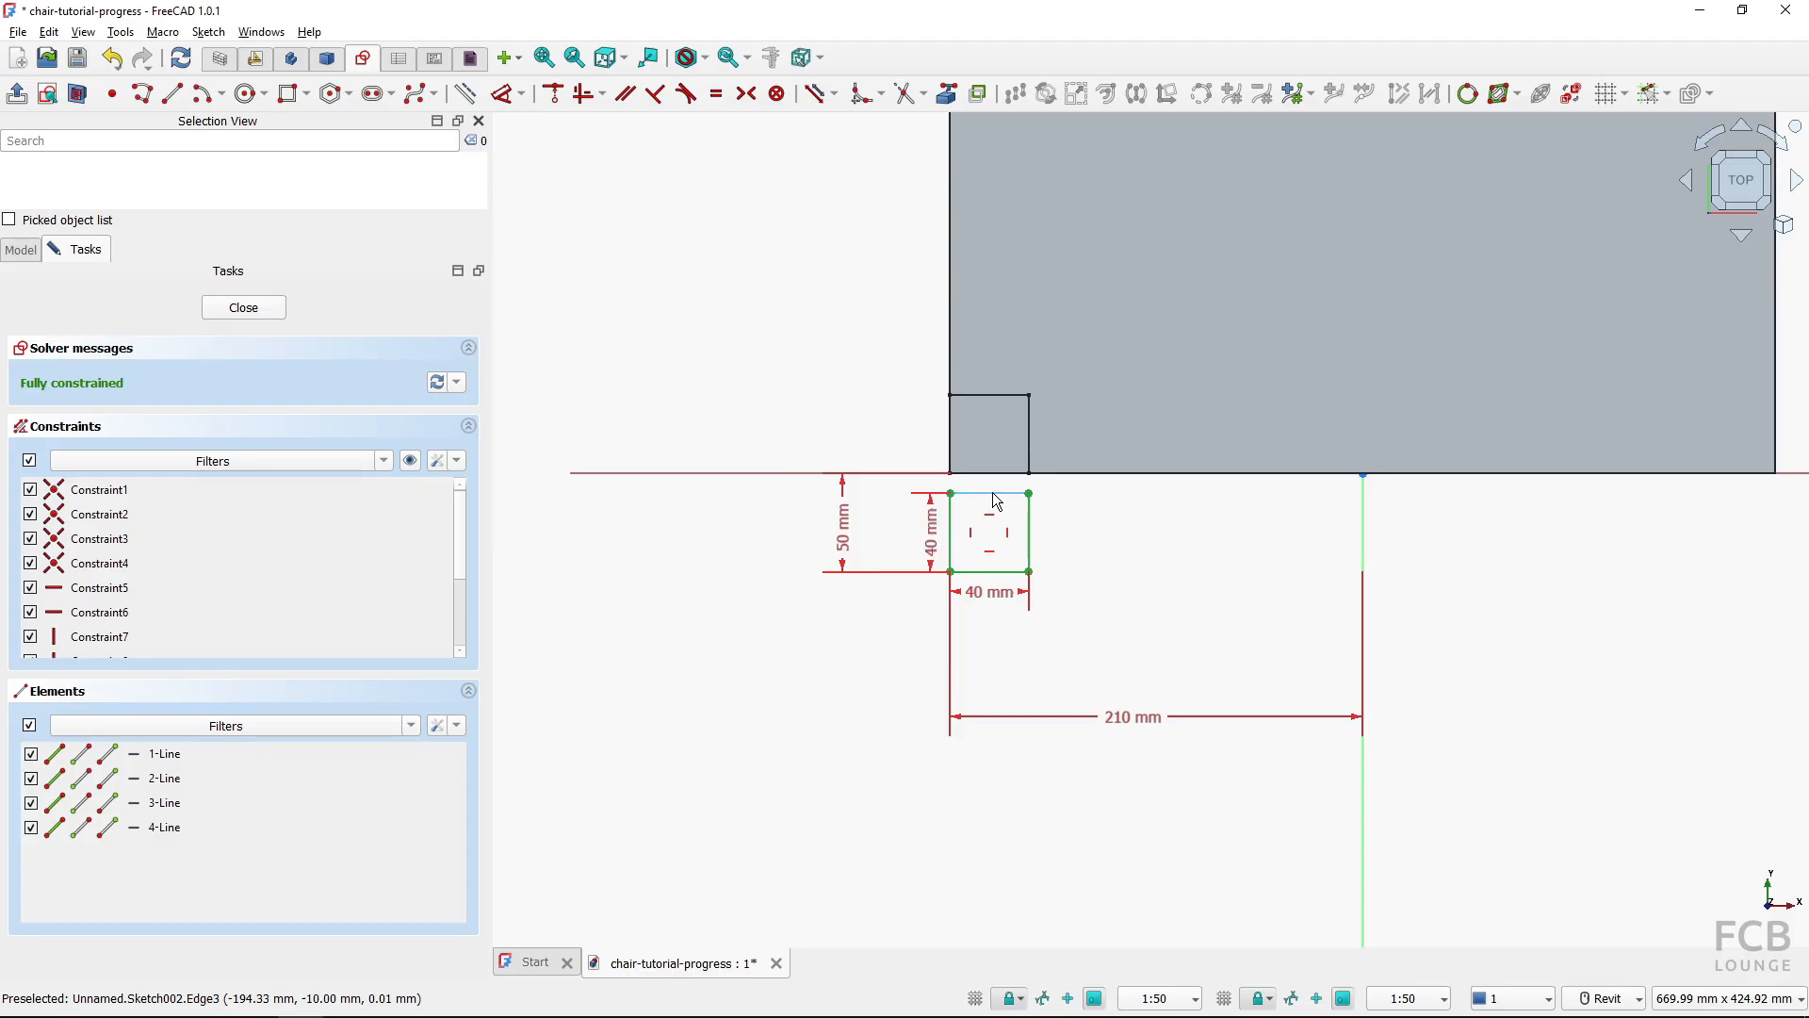
Close the sketch and rename it "backrest top"
left_click(260, 310)
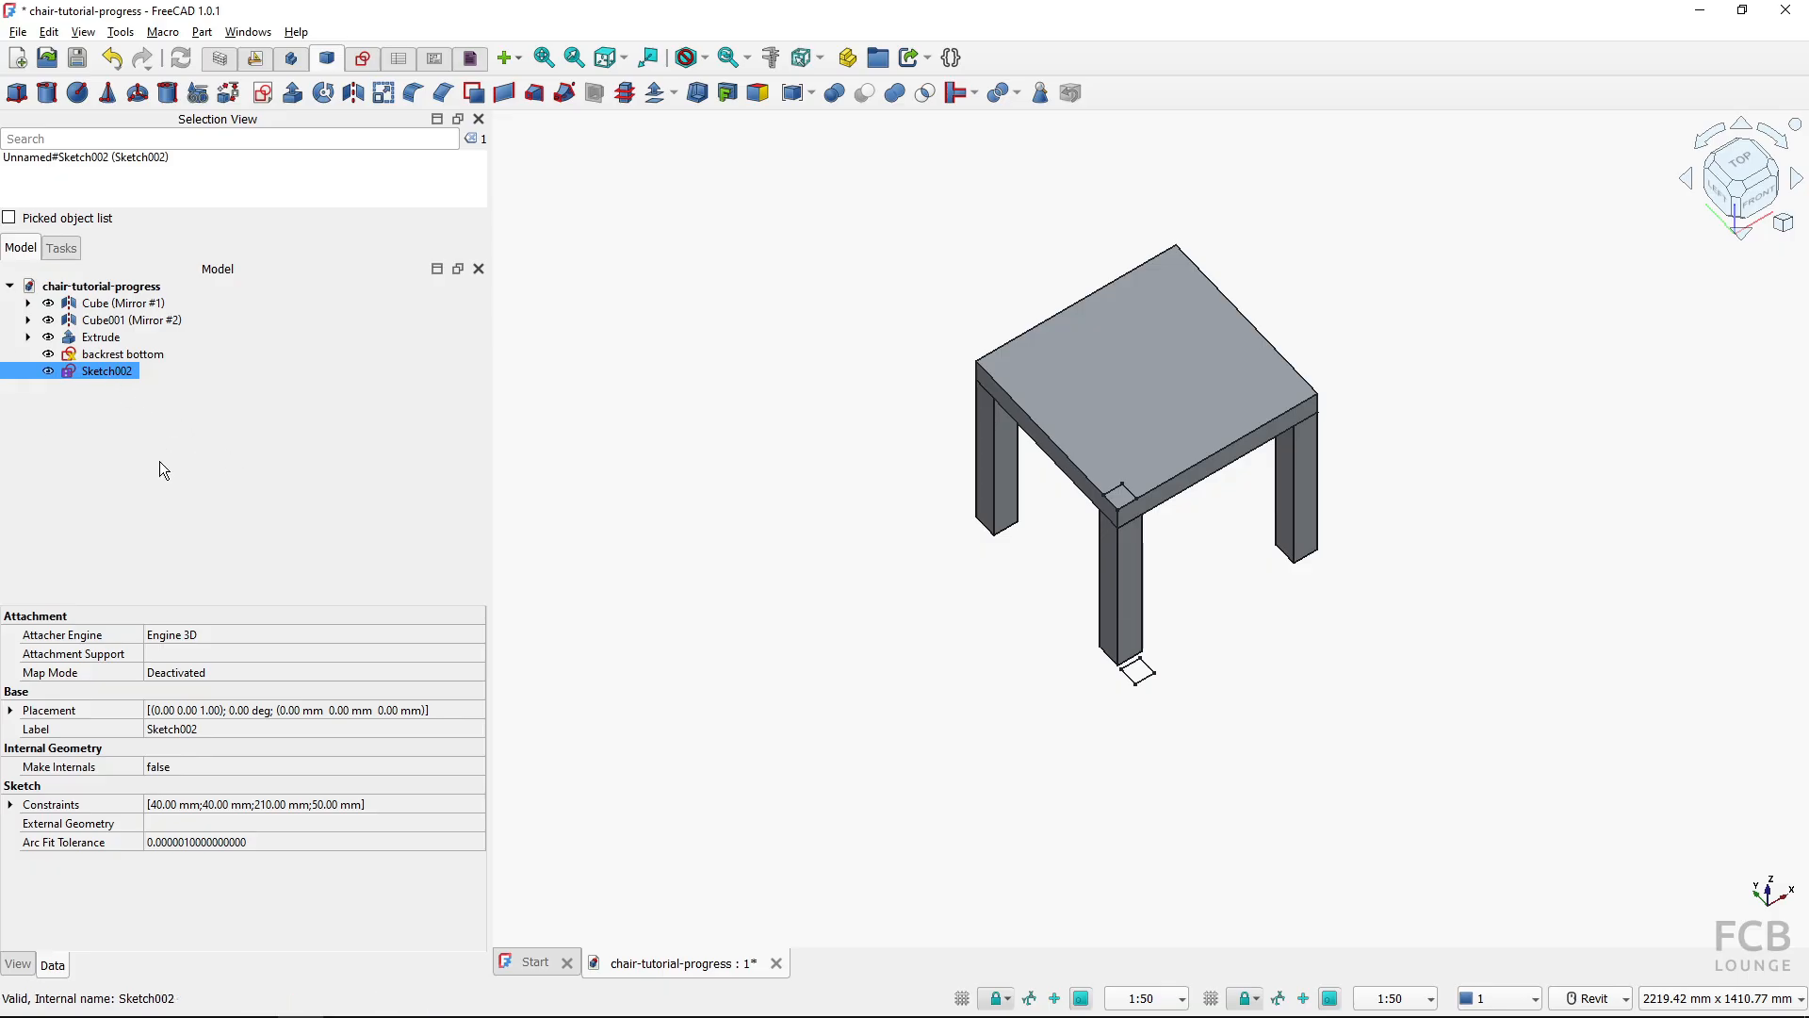
left_click(122, 354)
left_click(115, 372)
type("backrest top")
key("Return")
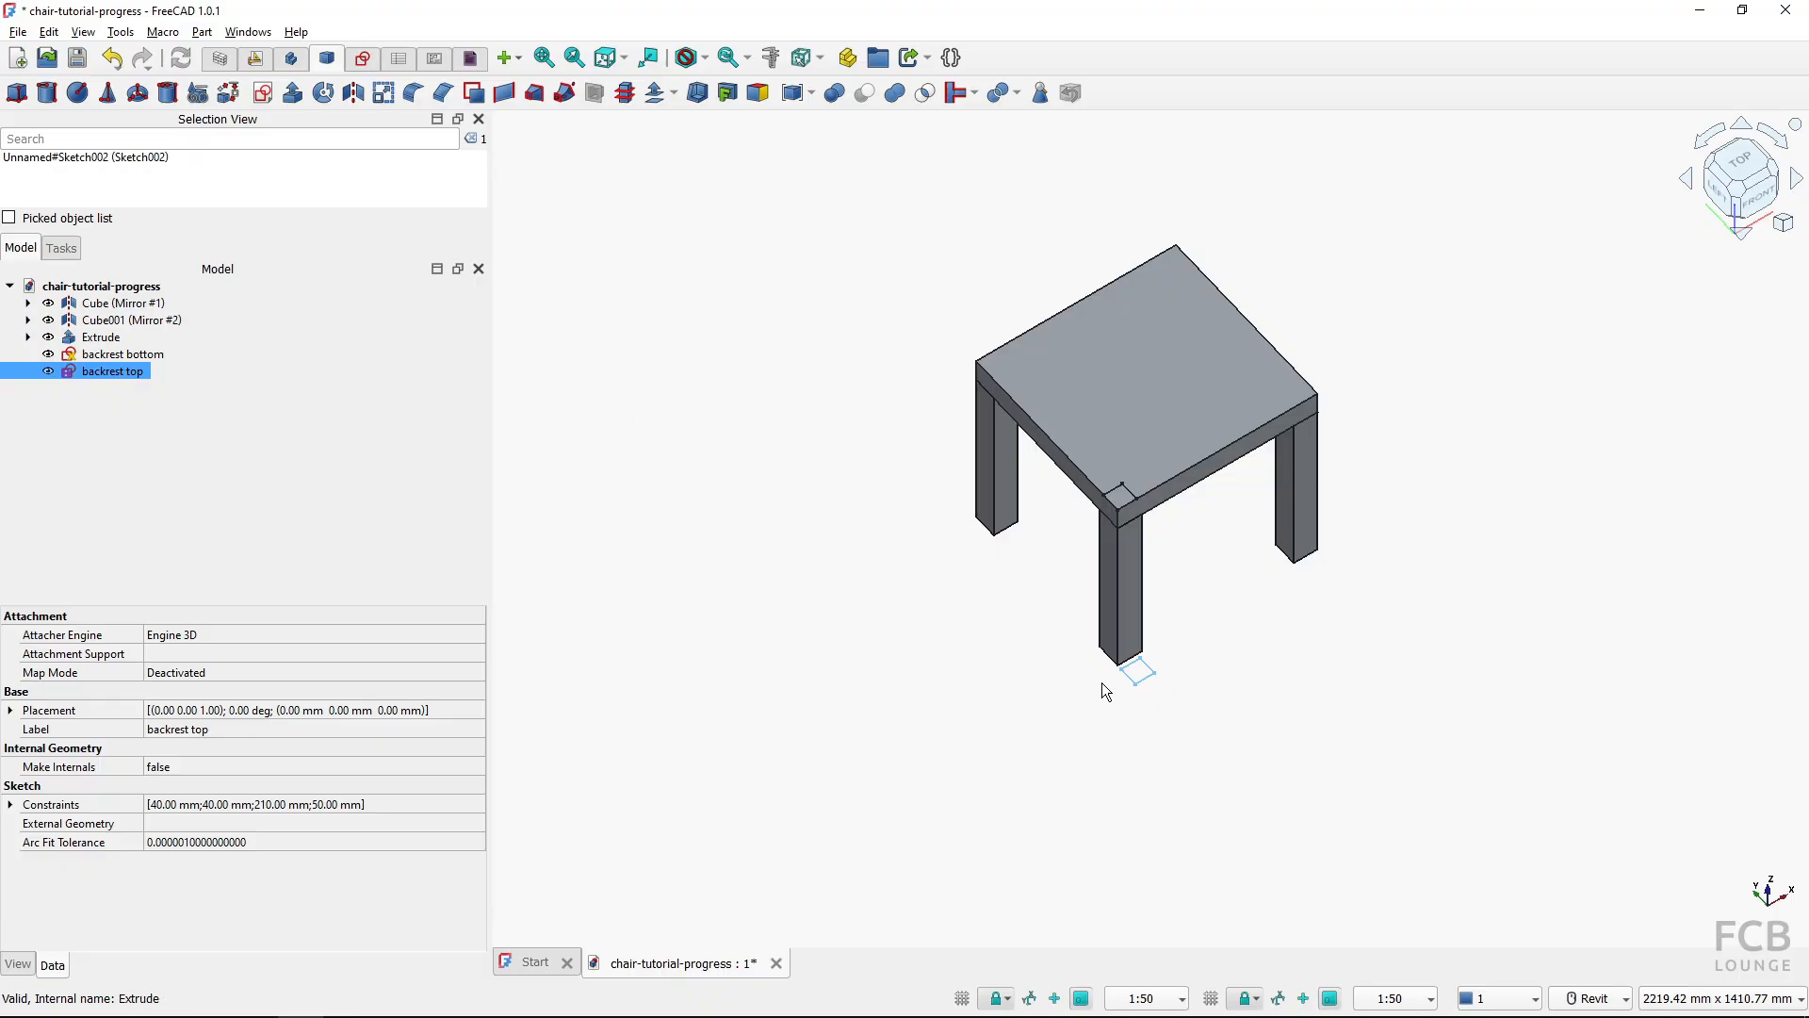
Check the heights in the reference drawing and set the backrest top sketch's Z placement to 920 mm
middle_click_drag(1105, 690, 1066, 768, "shift")
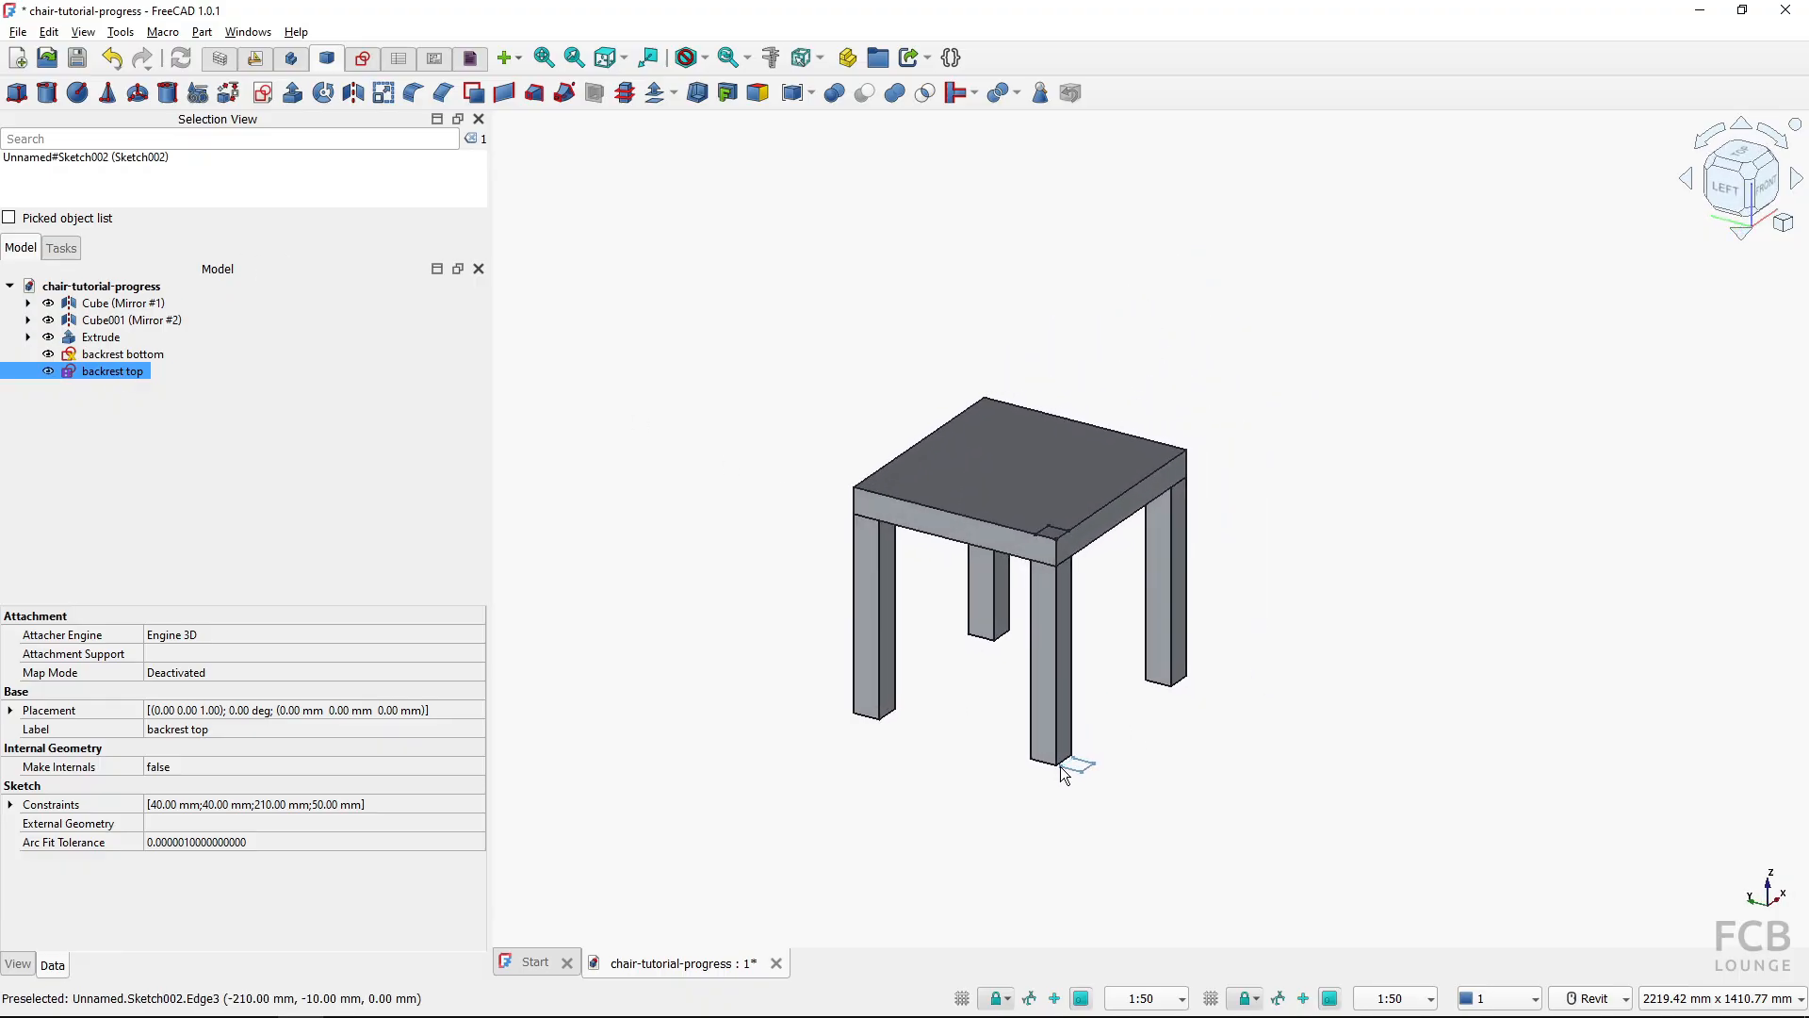
key("alt+Tab")
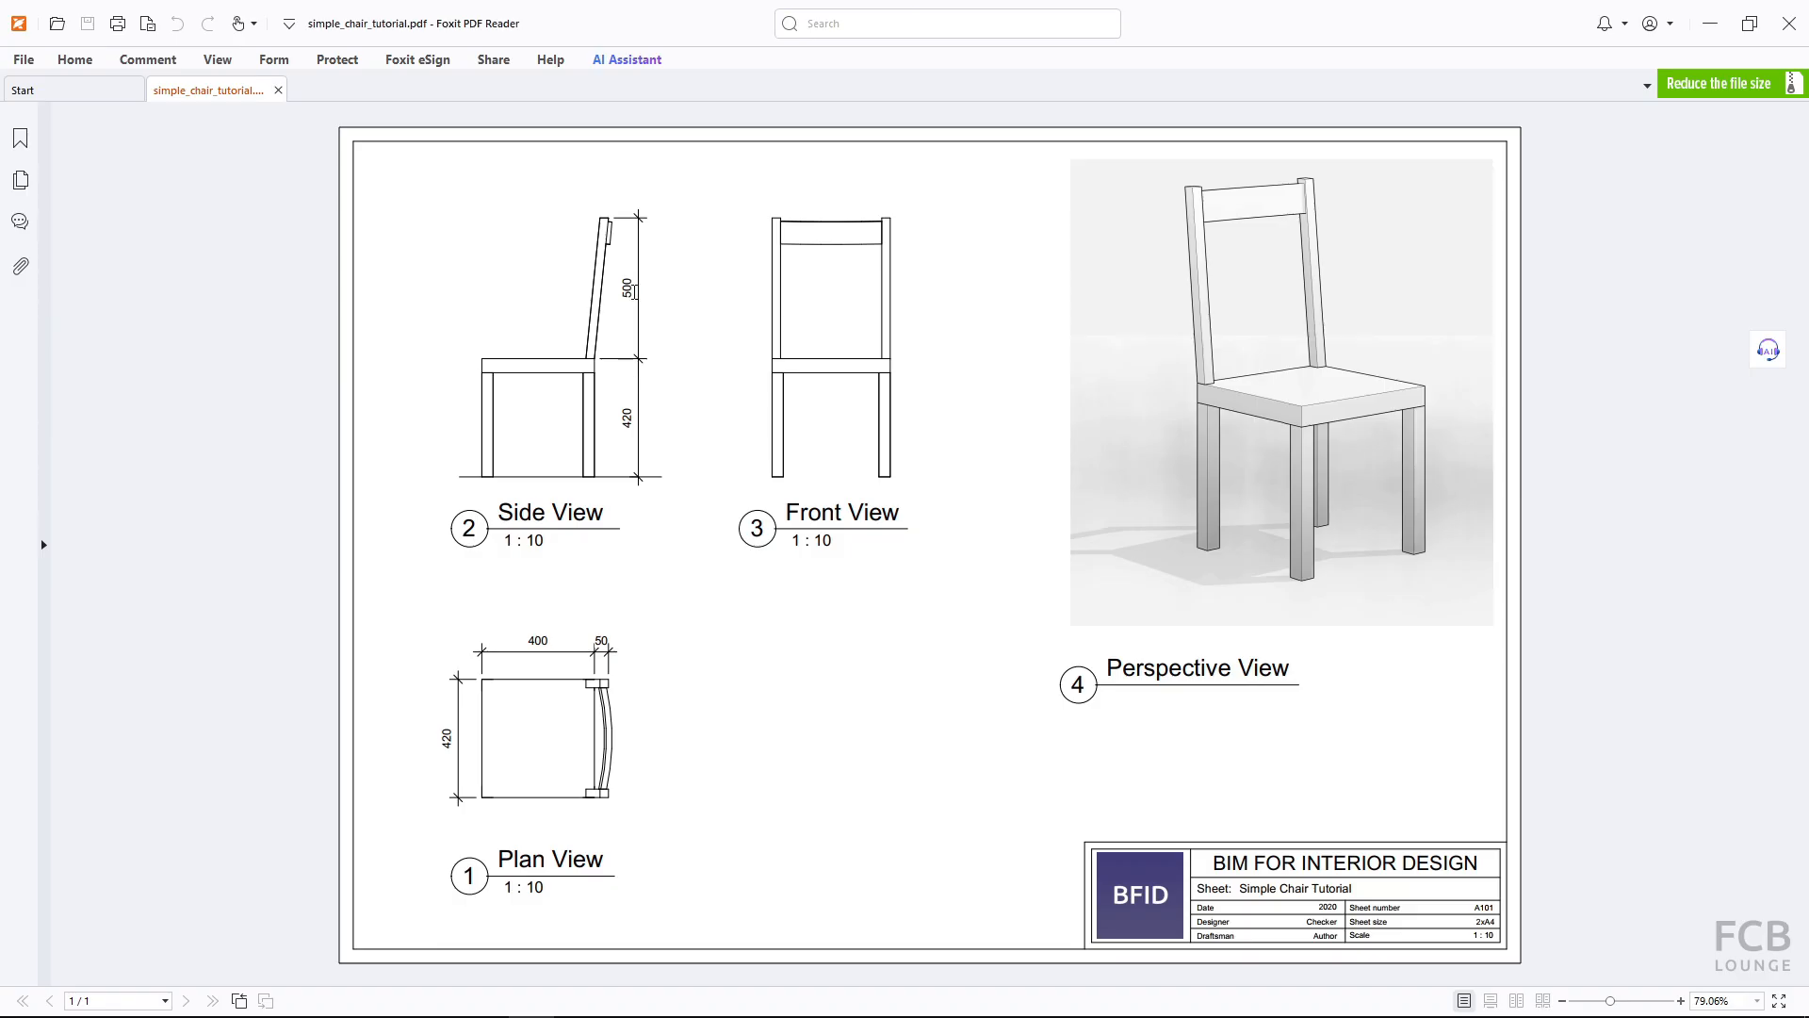
key("alt+Tab")
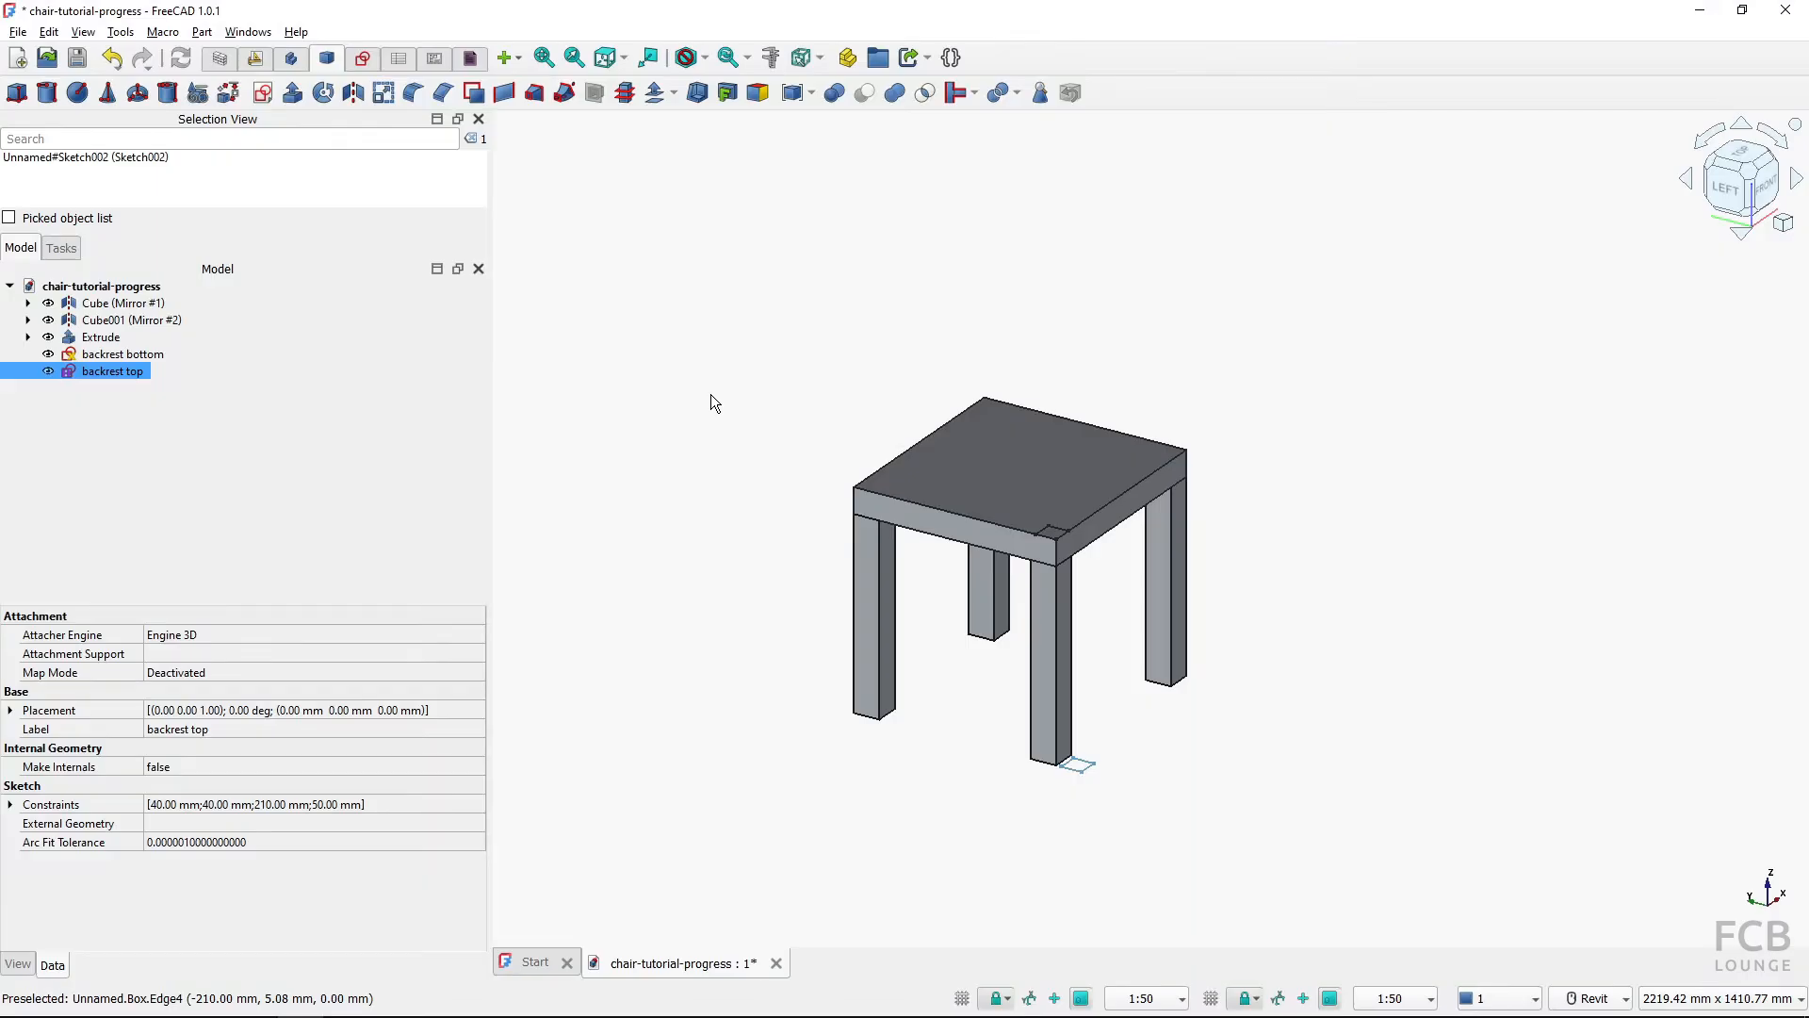
right_click(104, 374)
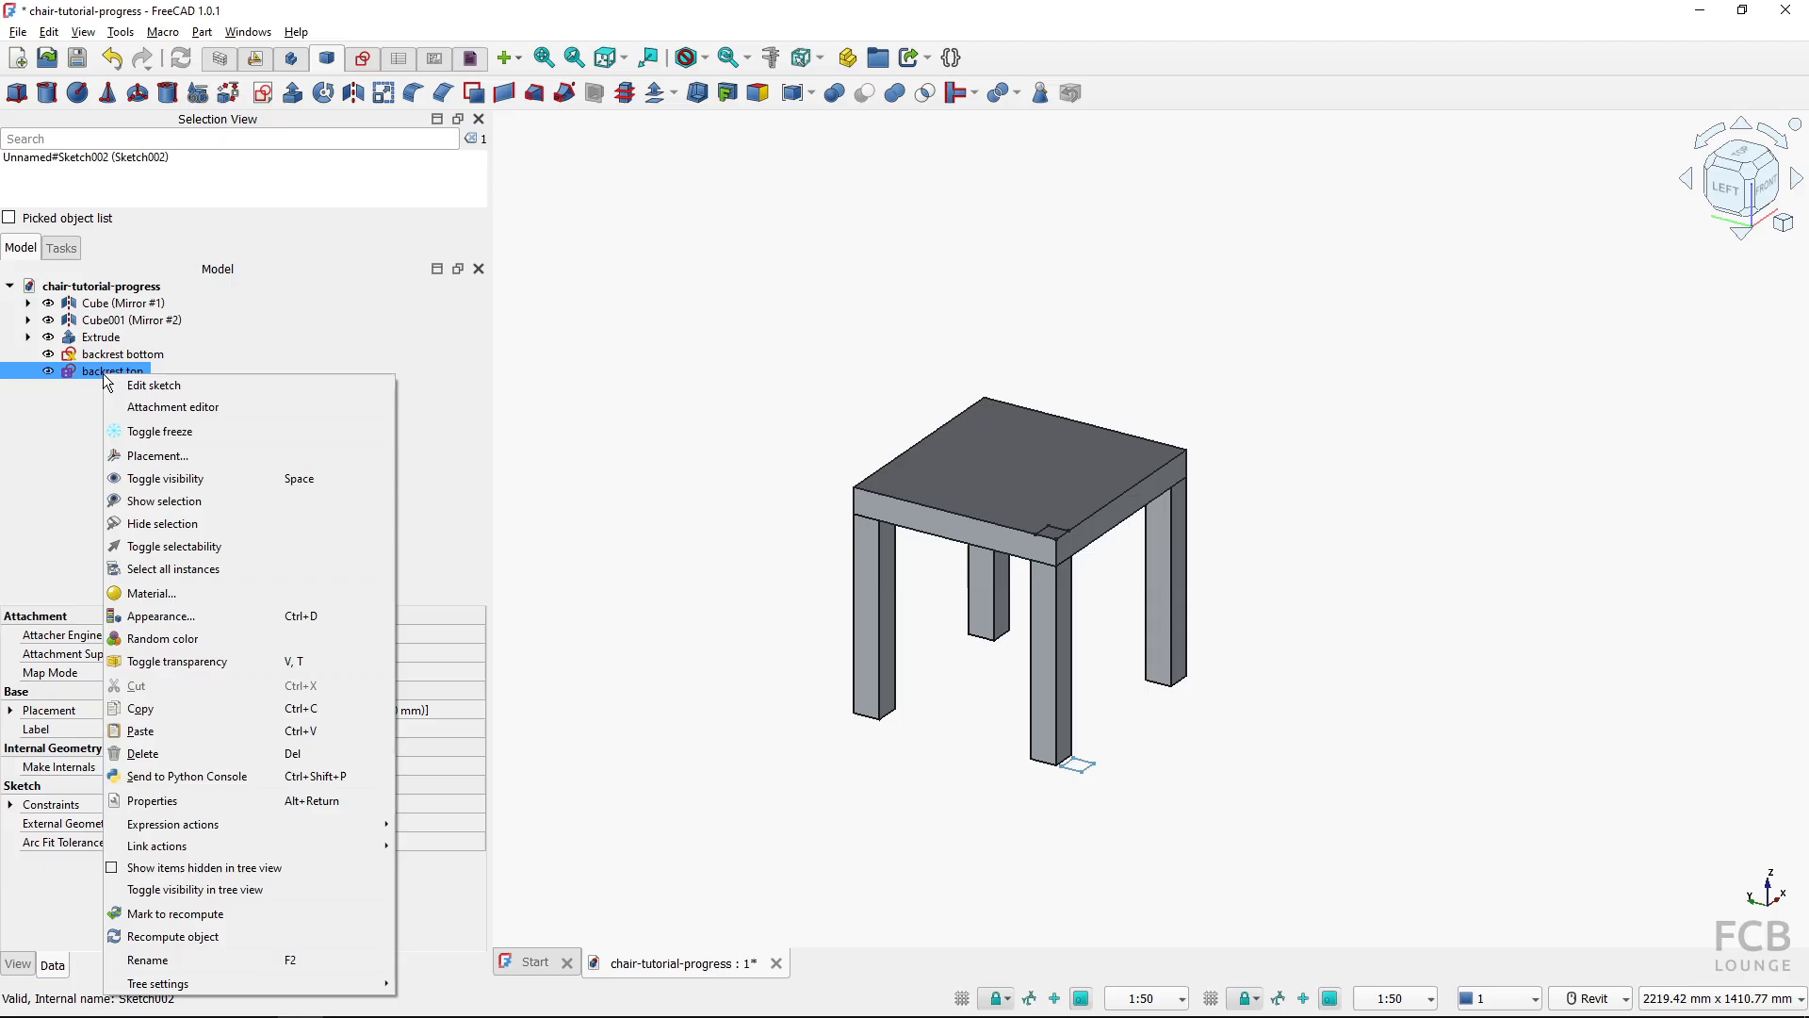
left_click(162, 456)
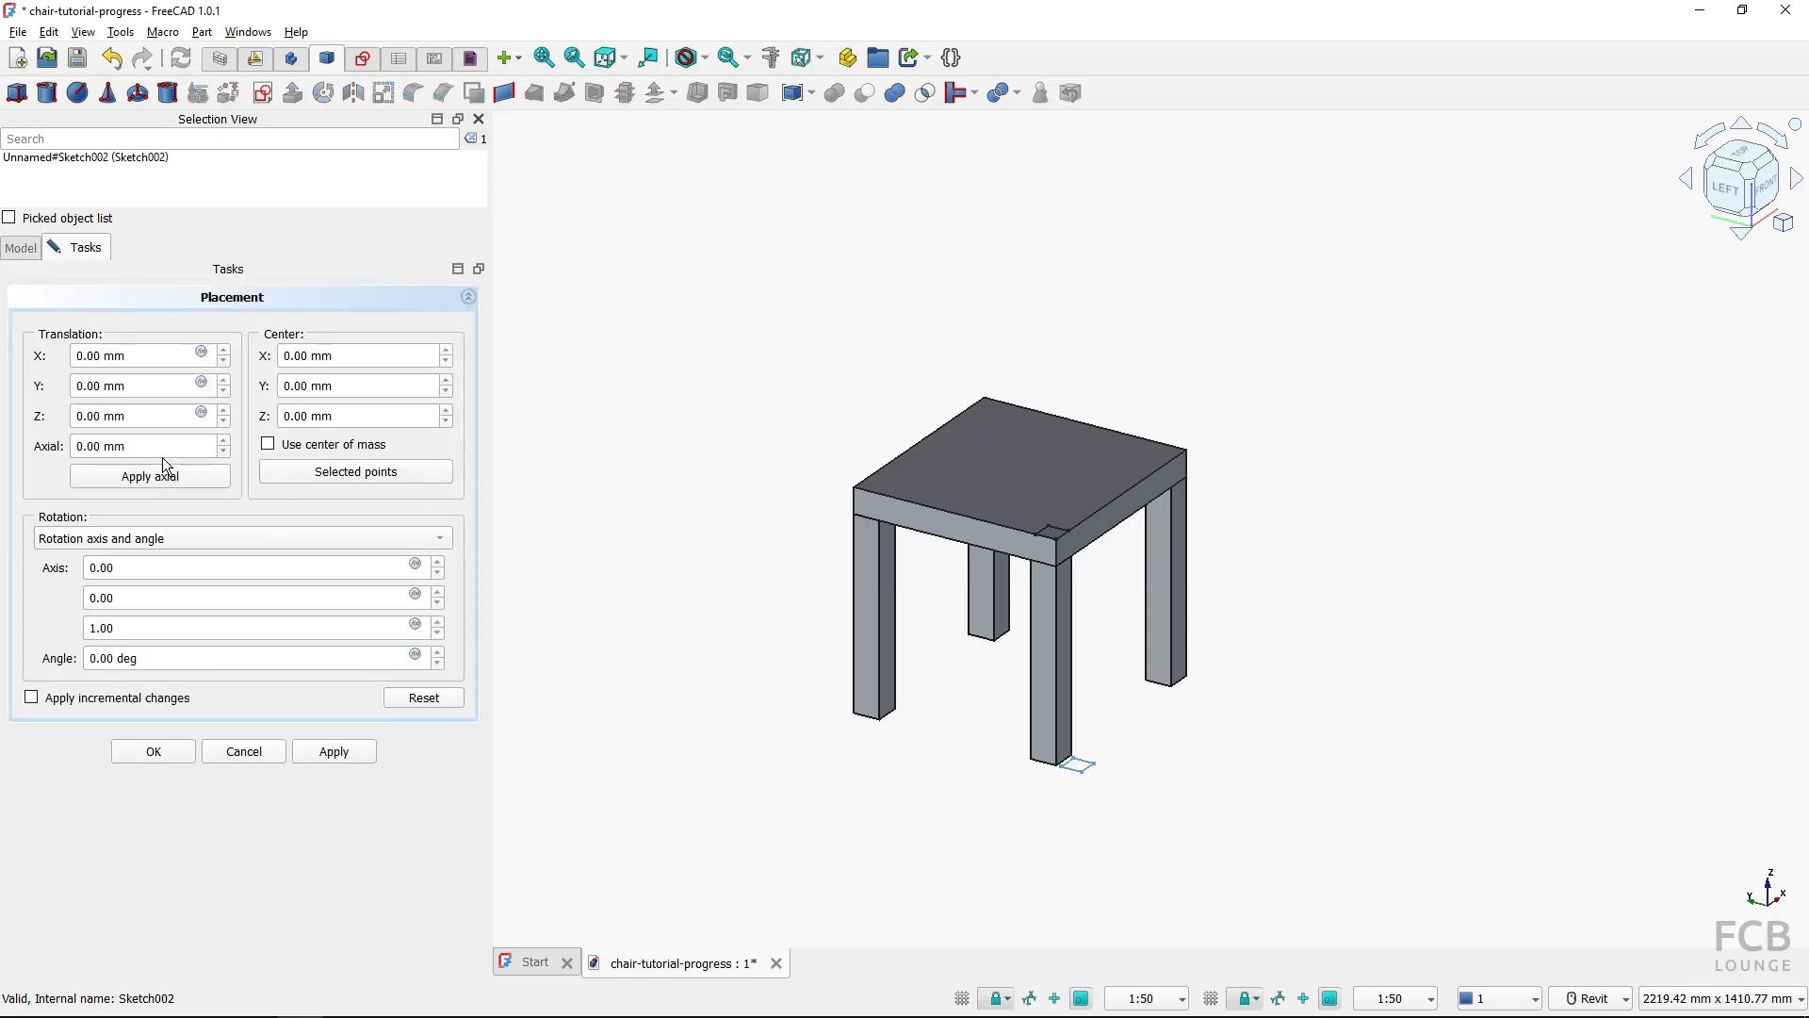
left_click(144, 417)
left_click_drag(143, 420, 9, 433)
type("920")
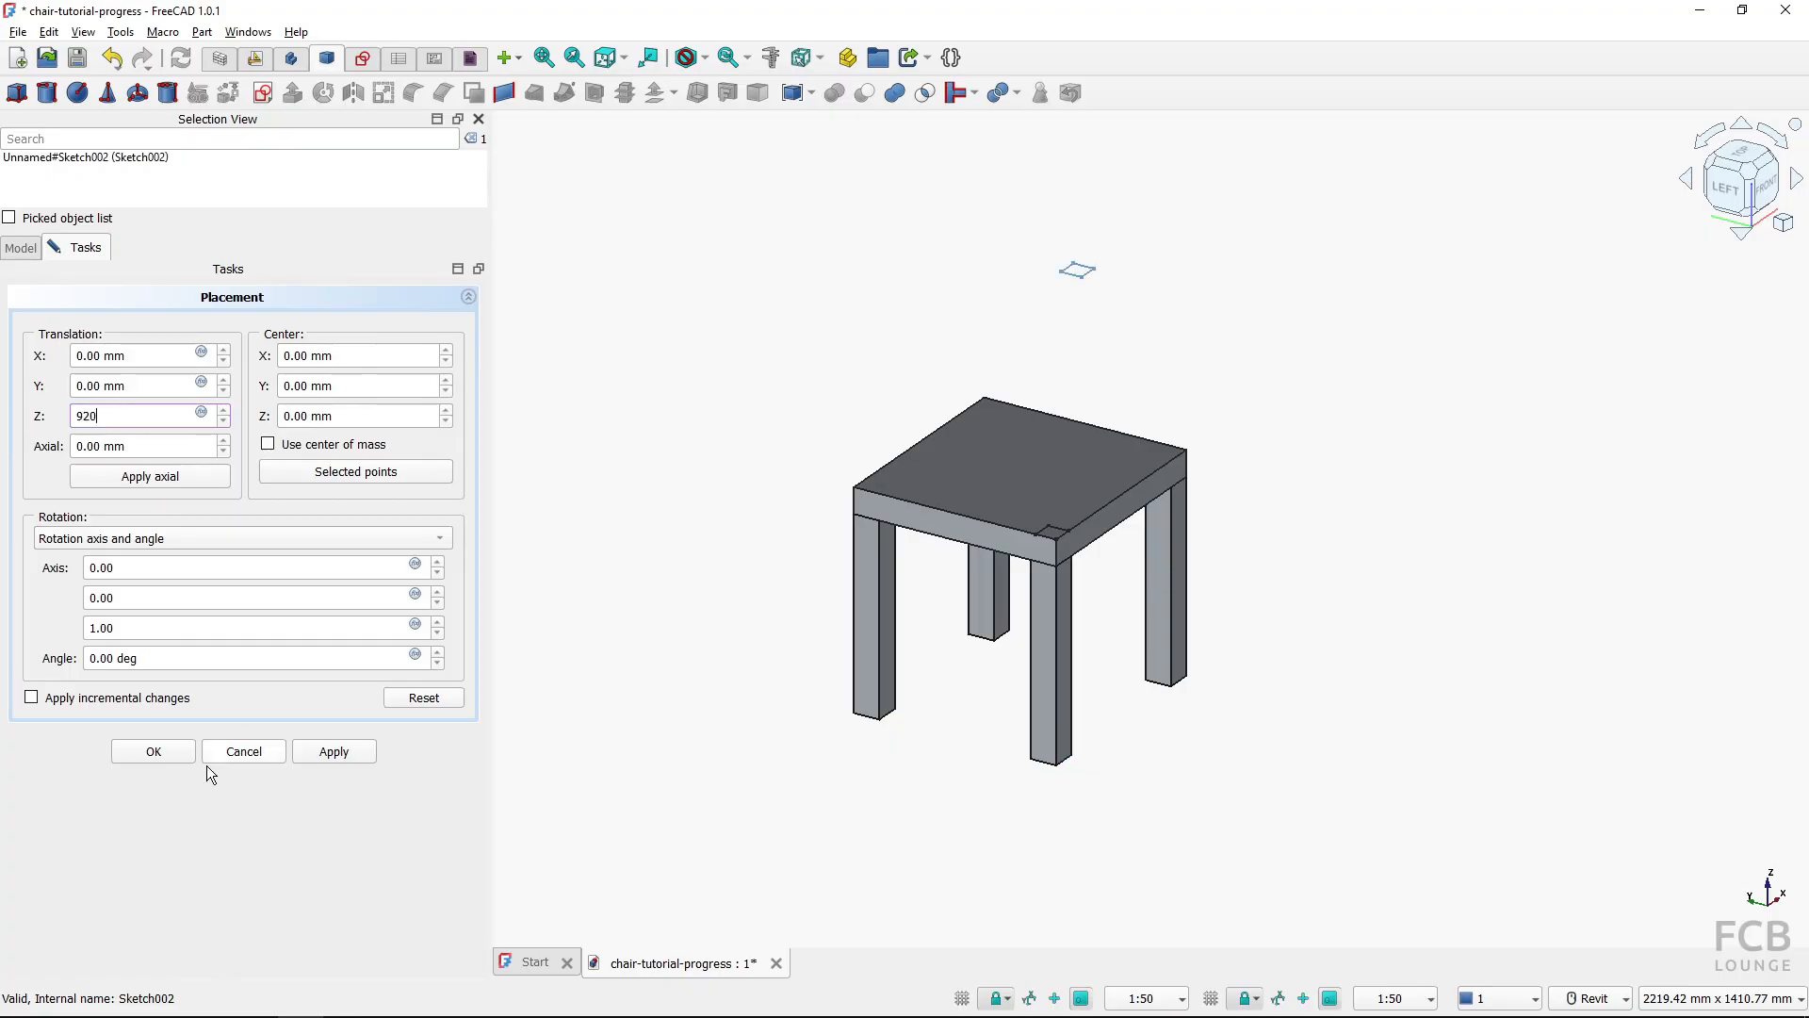
left_click(154, 751)
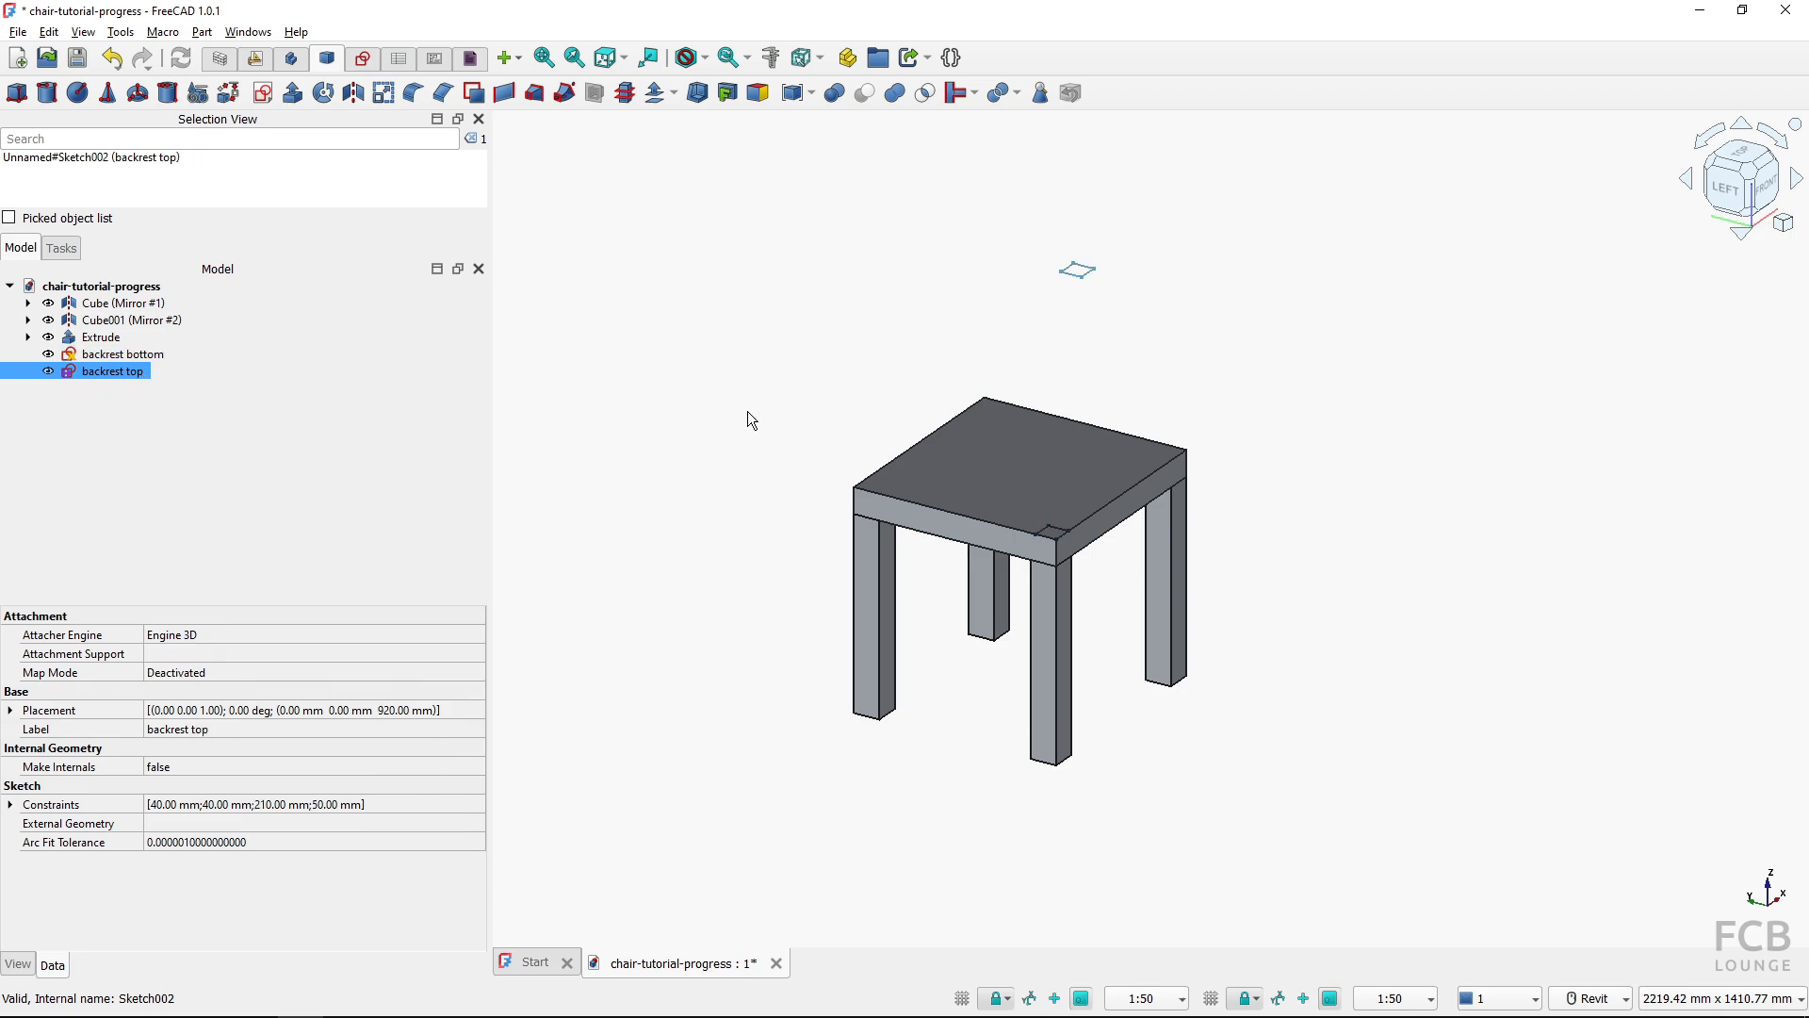
Start a Loft with backrest bottom as the first profile and backrest top as the second
left_click(833, 426)
middle_click_drag(833, 426, 880, 410, "shift")
middle_click_drag(896, 258, 1085, 380)
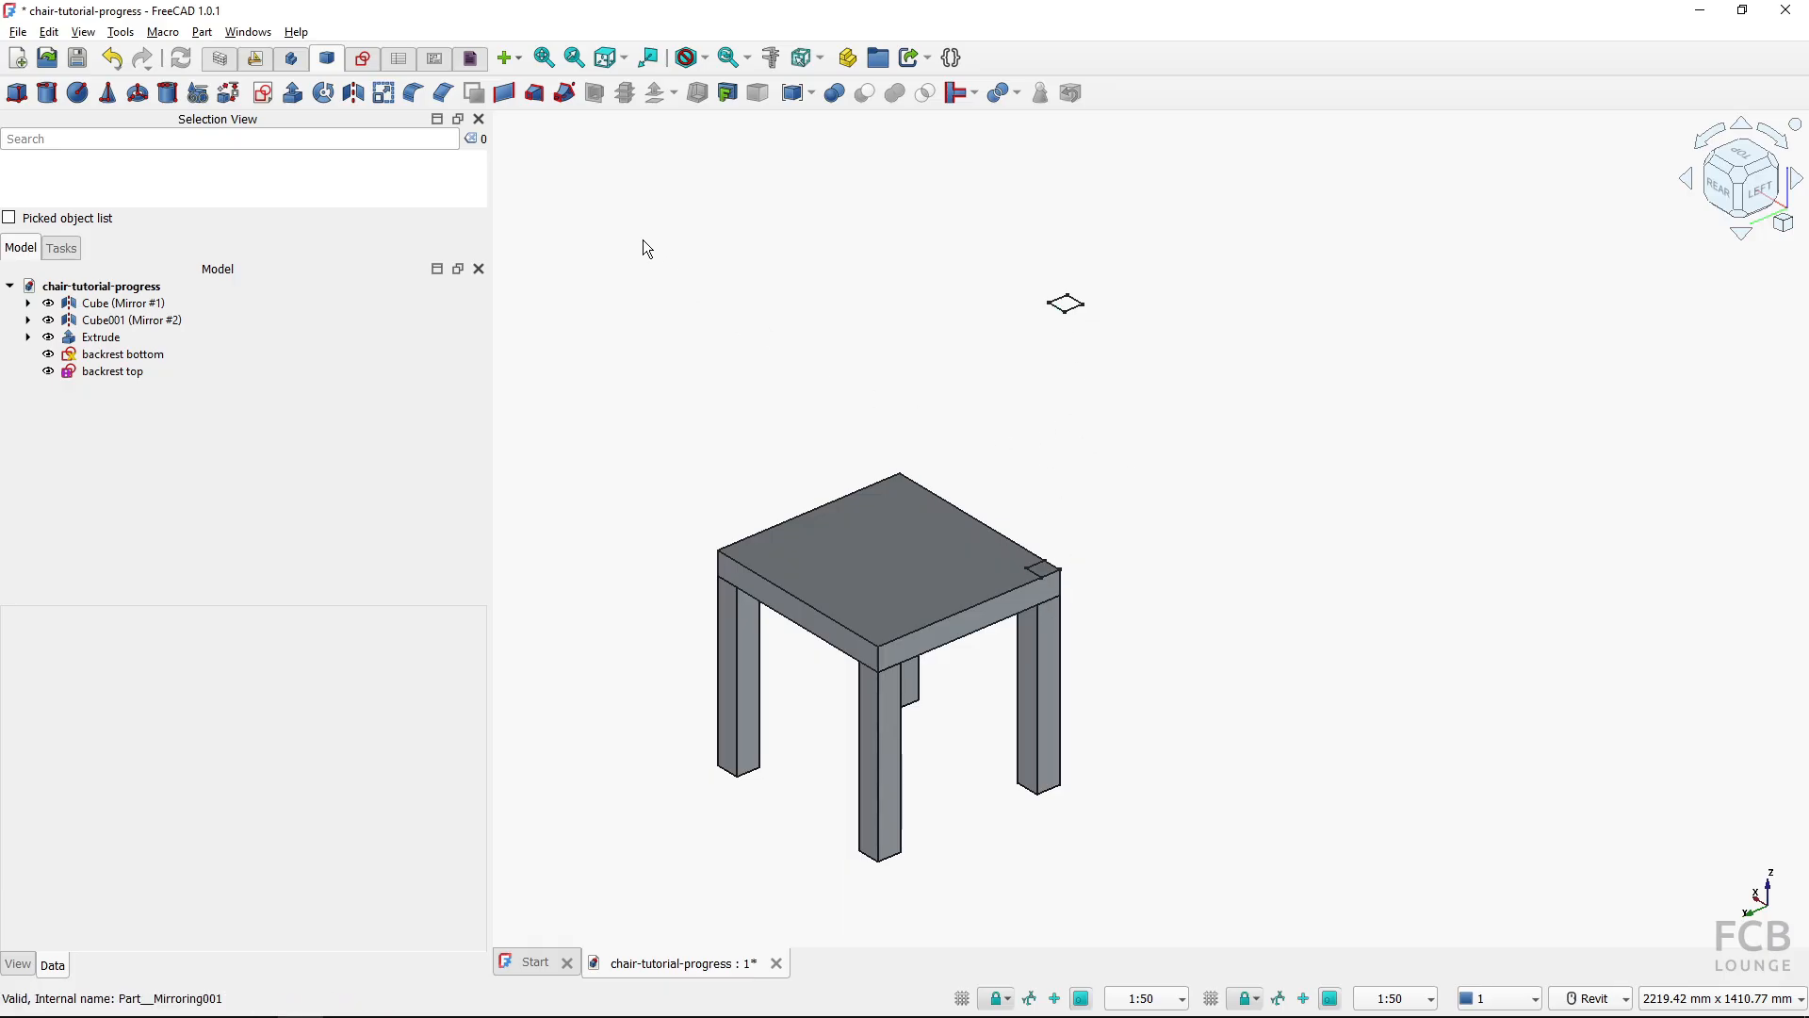
key("ctrl")
key("ctrl")
key("ctrl")
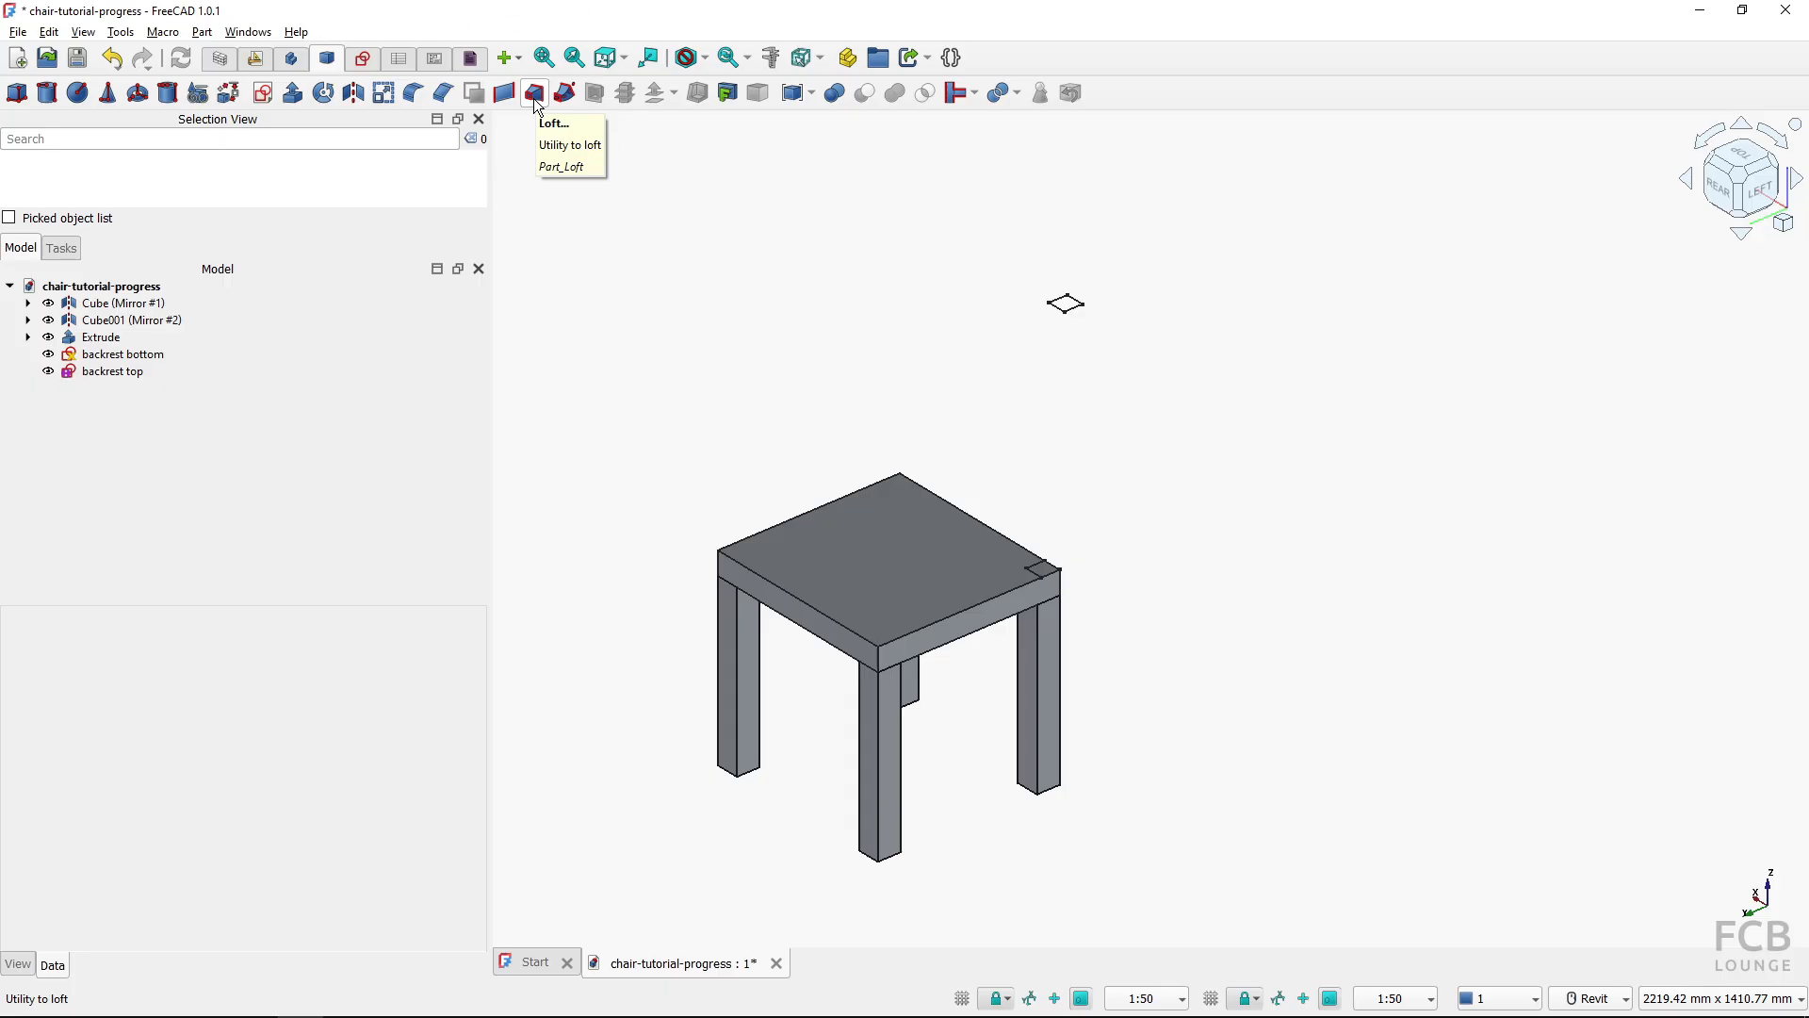
left_click(533, 94)
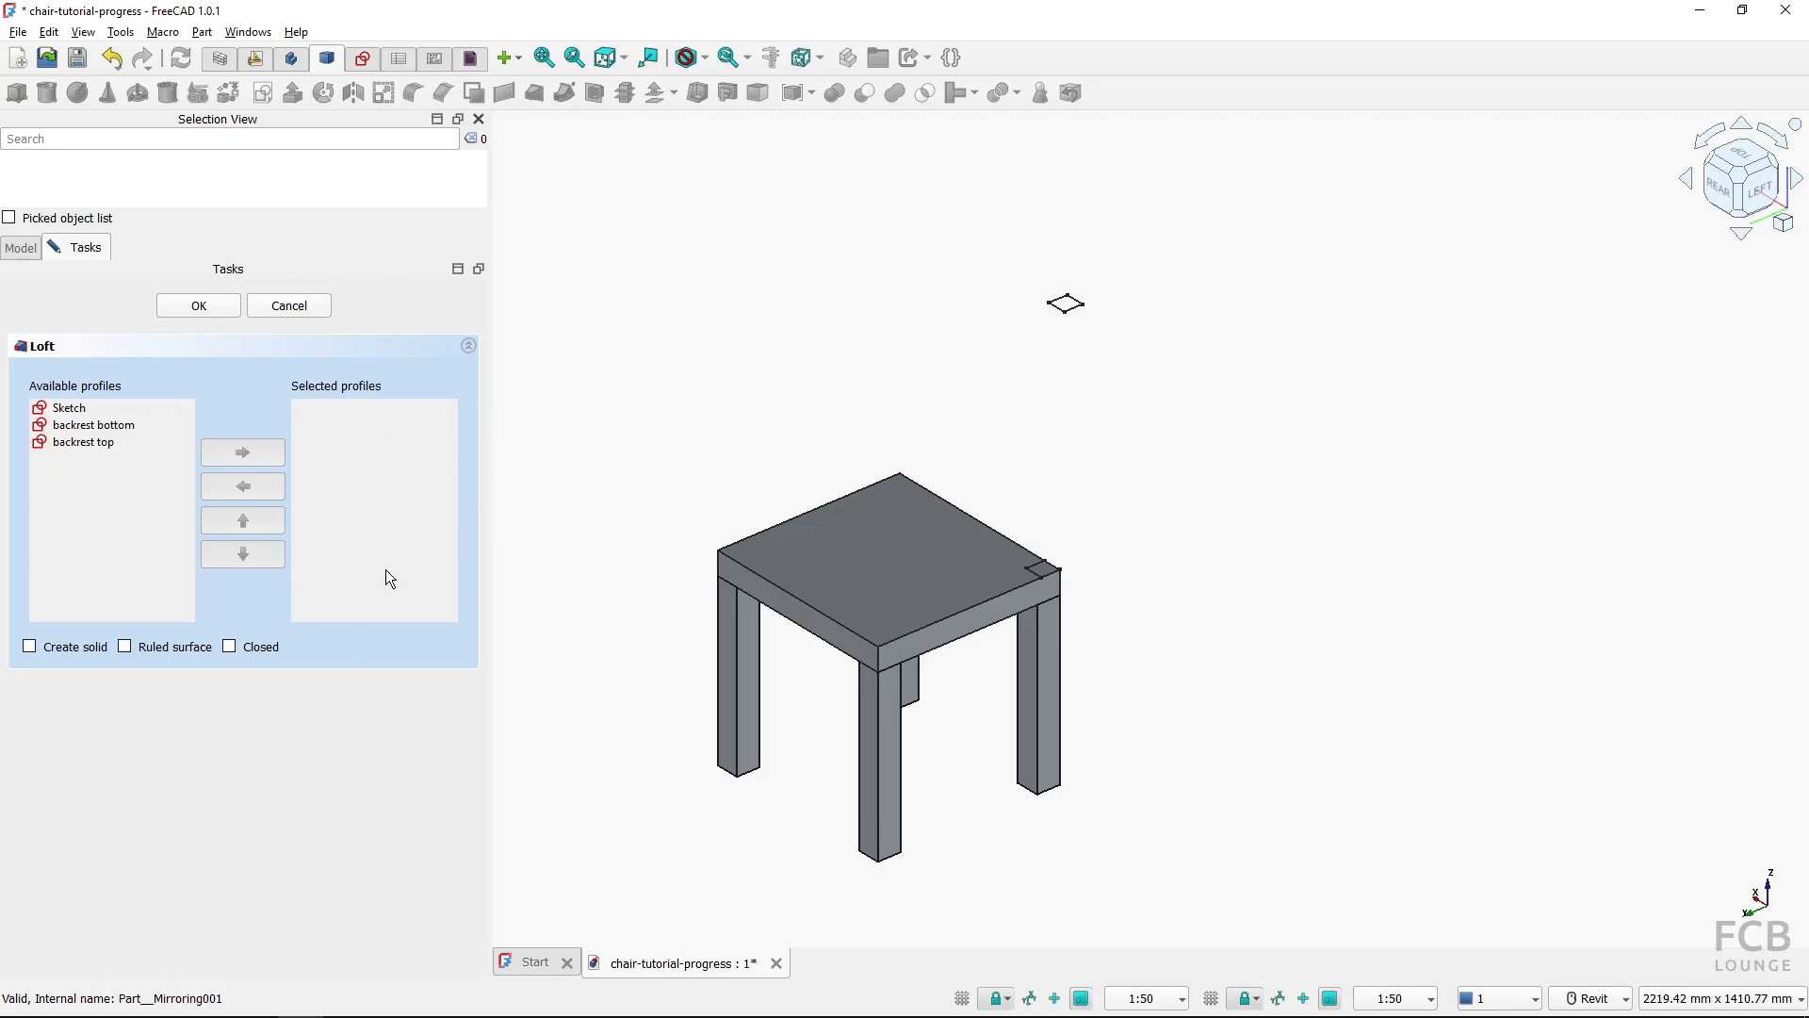
left_click(96, 427)
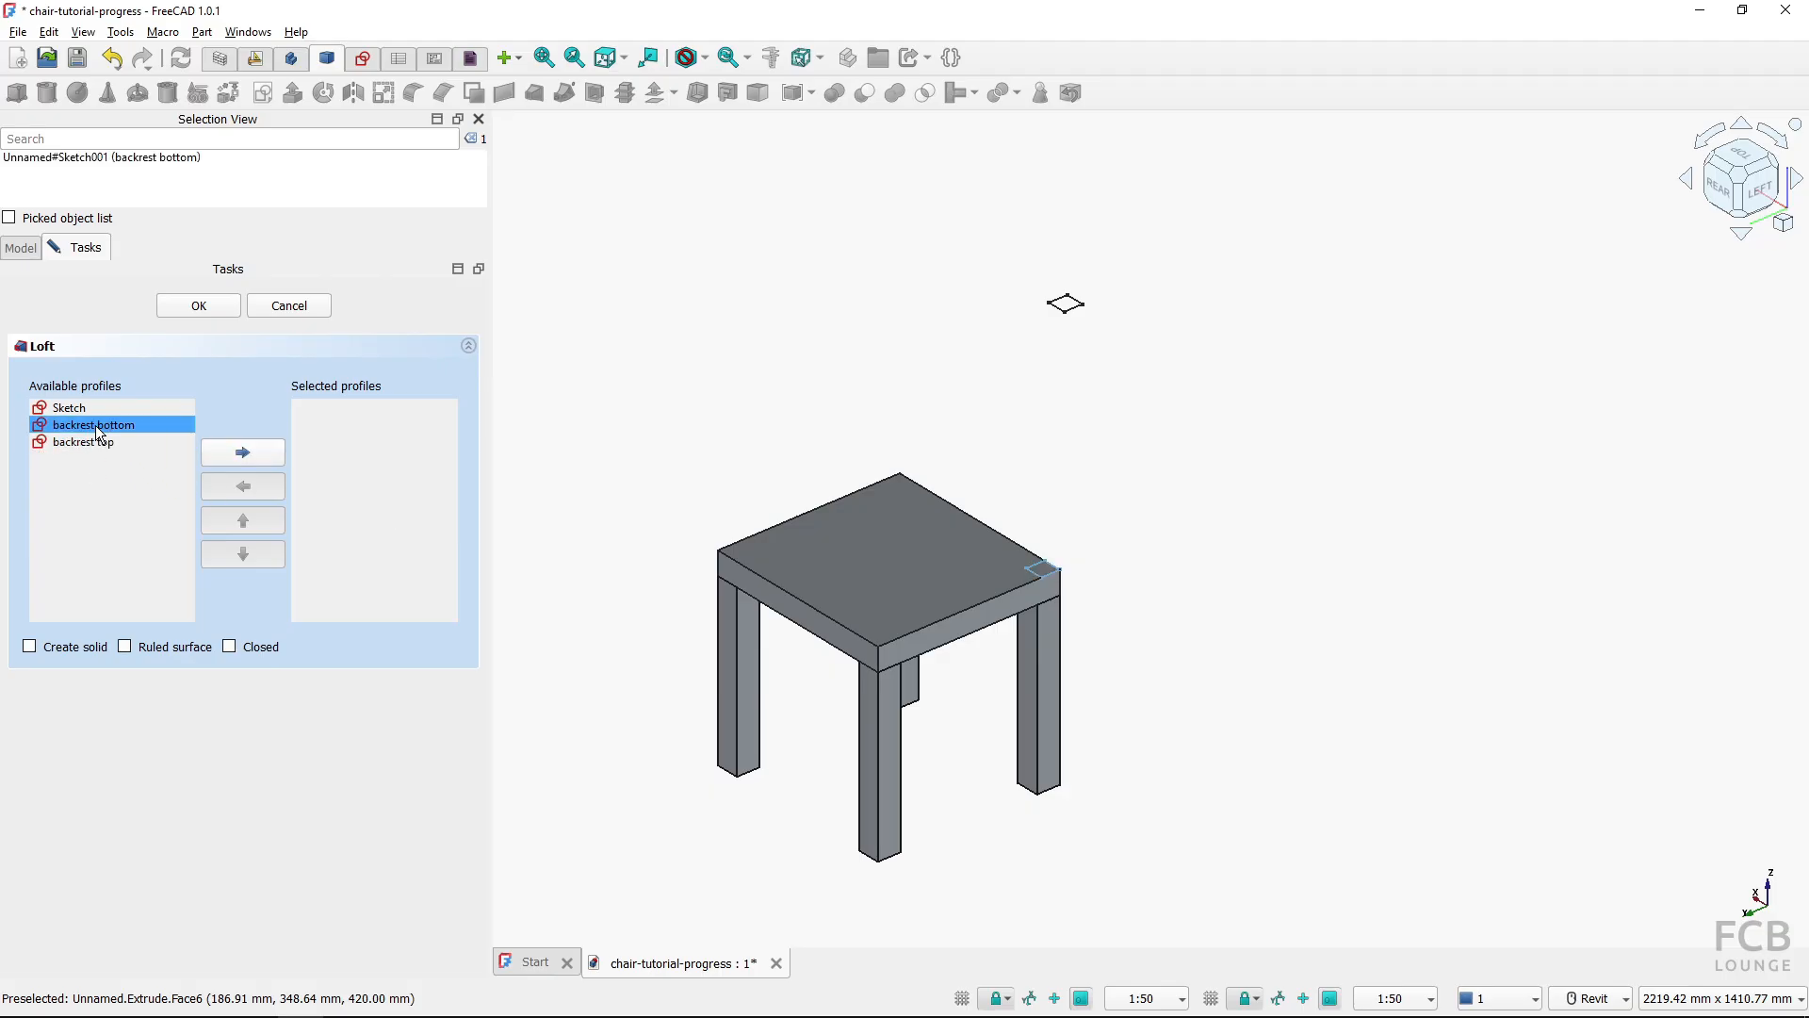
left_click(247, 460)
left_click(72, 427)
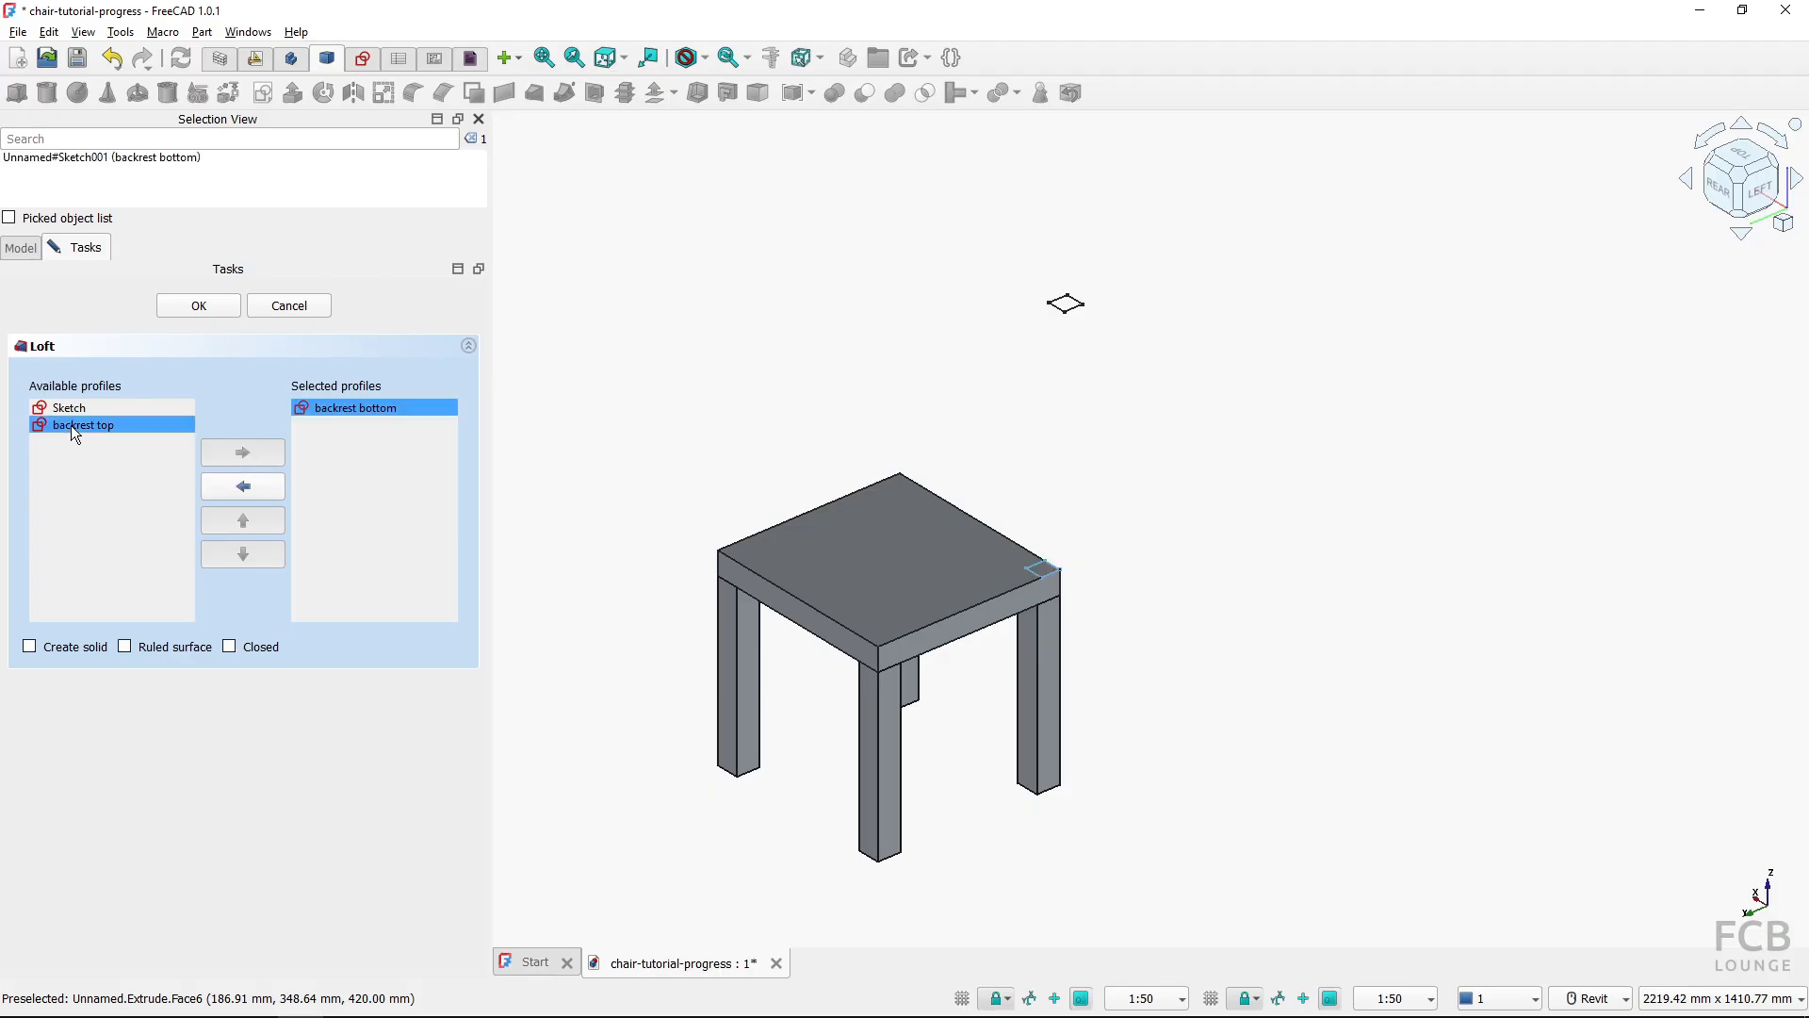
left_click(245, 455)
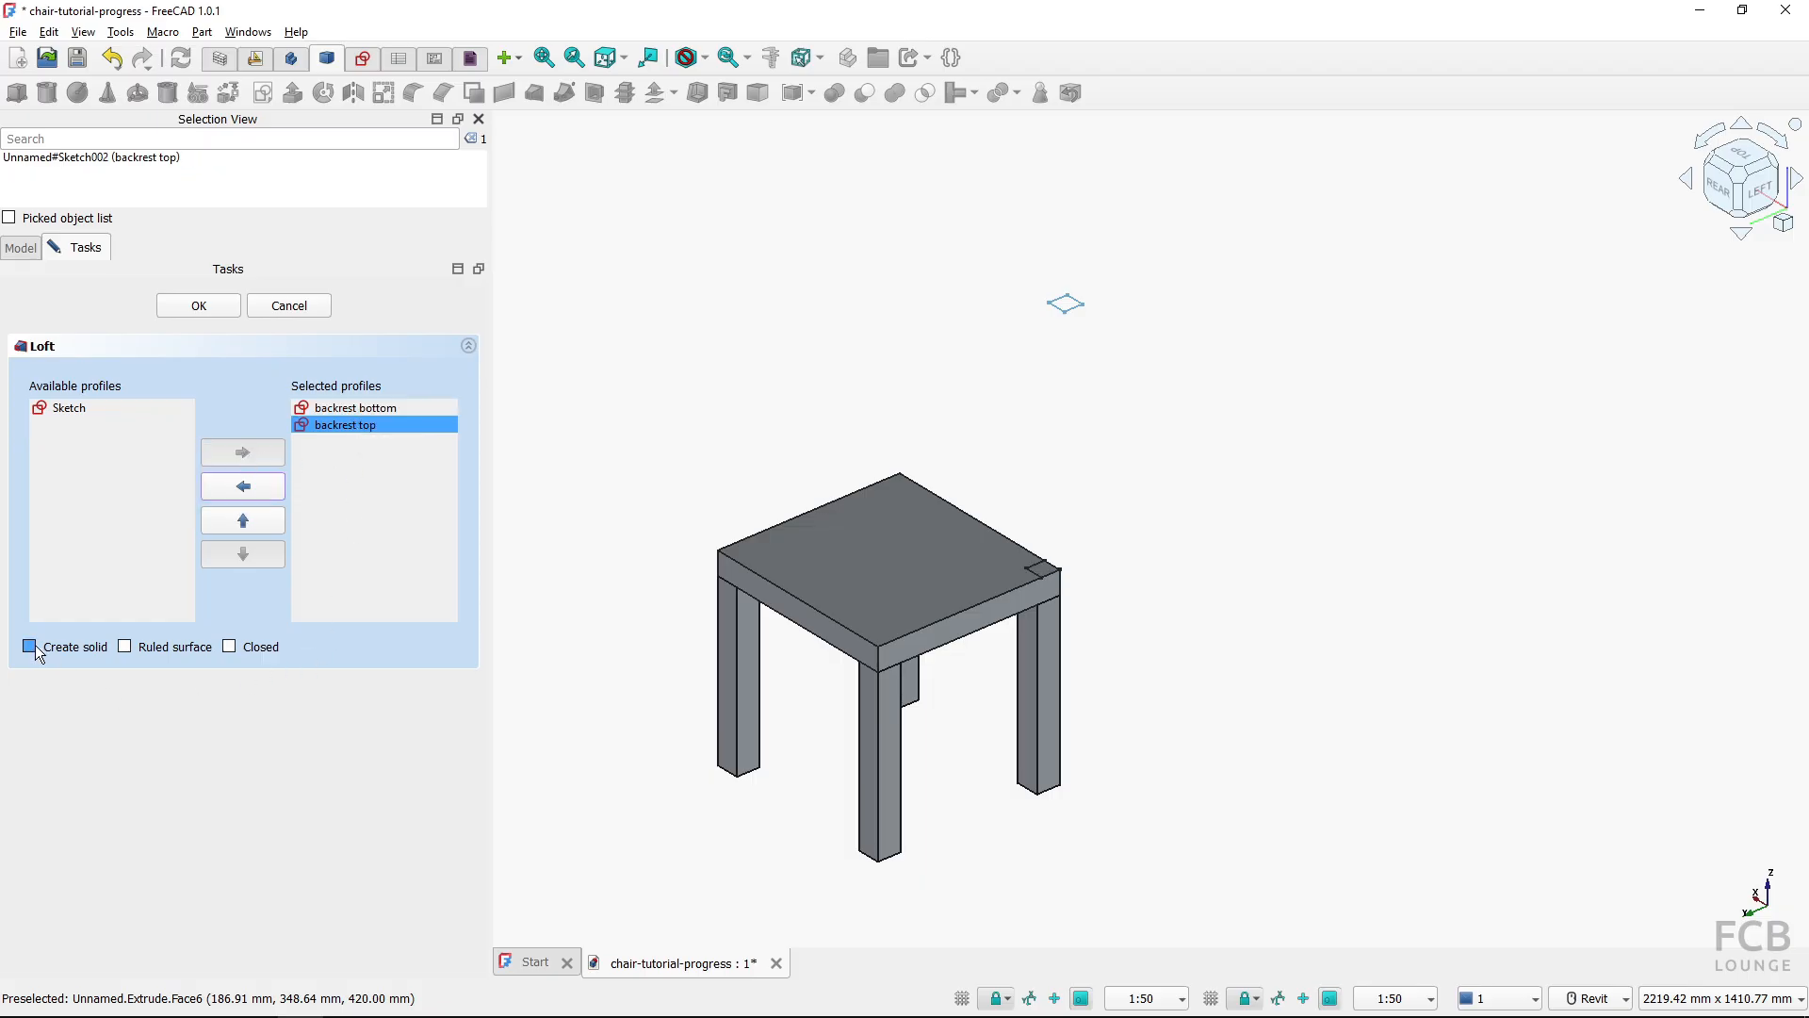
Enable solid creation and generate the slanted backrest post between the two profiles
key("ctrl")
left_click(75, 650)
left_click(40, 650)
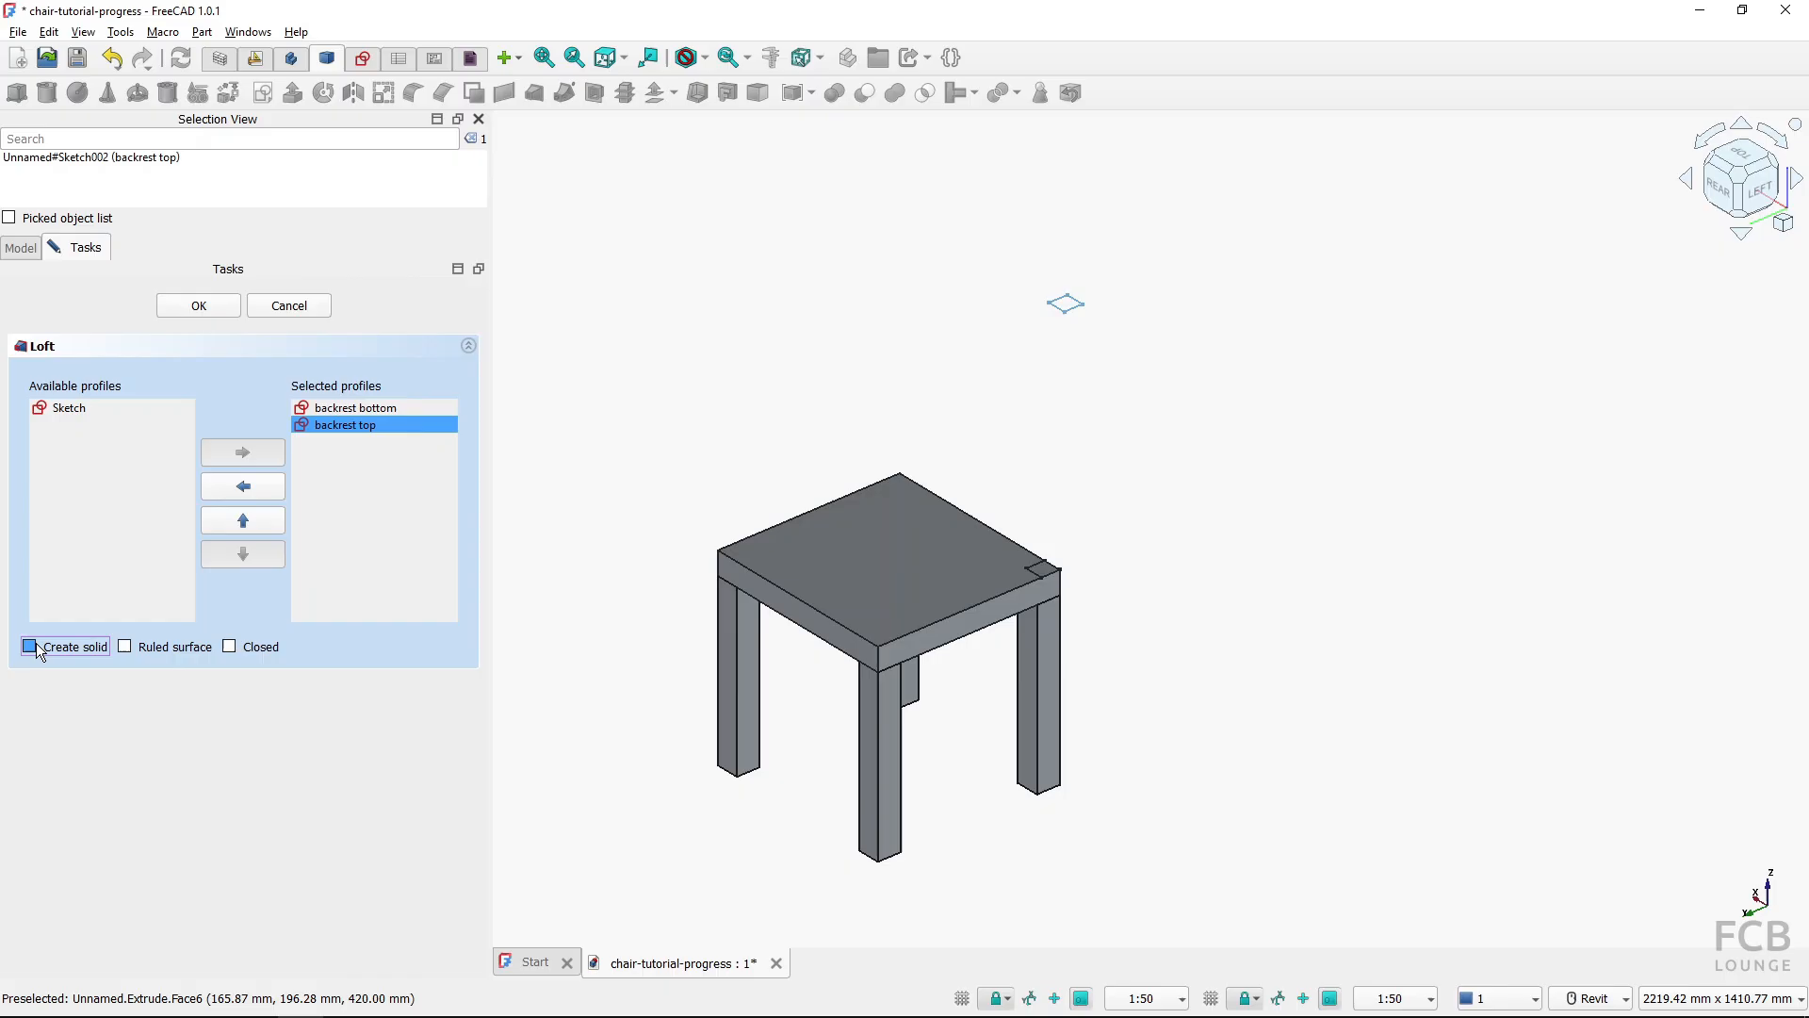
left_click(205, 310)
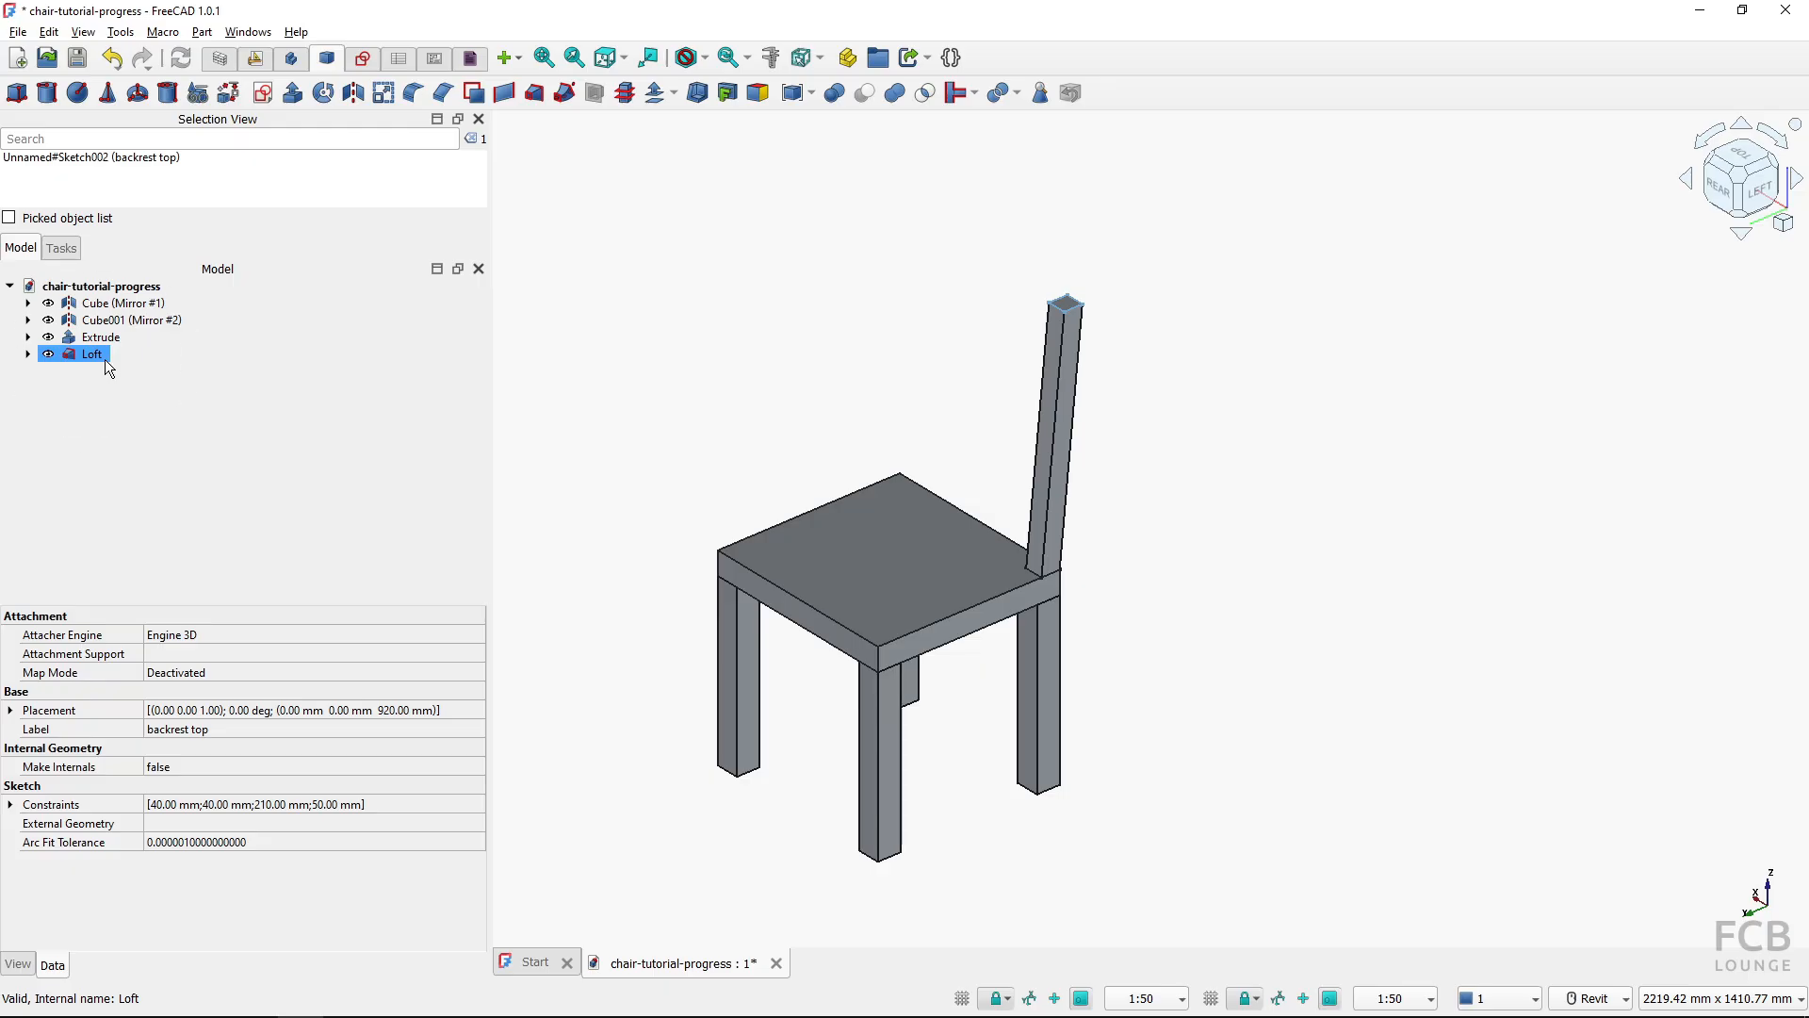
Inspect the sketches nested under the loft and view the new backrest post from behind the chair
left_click(28, 355)
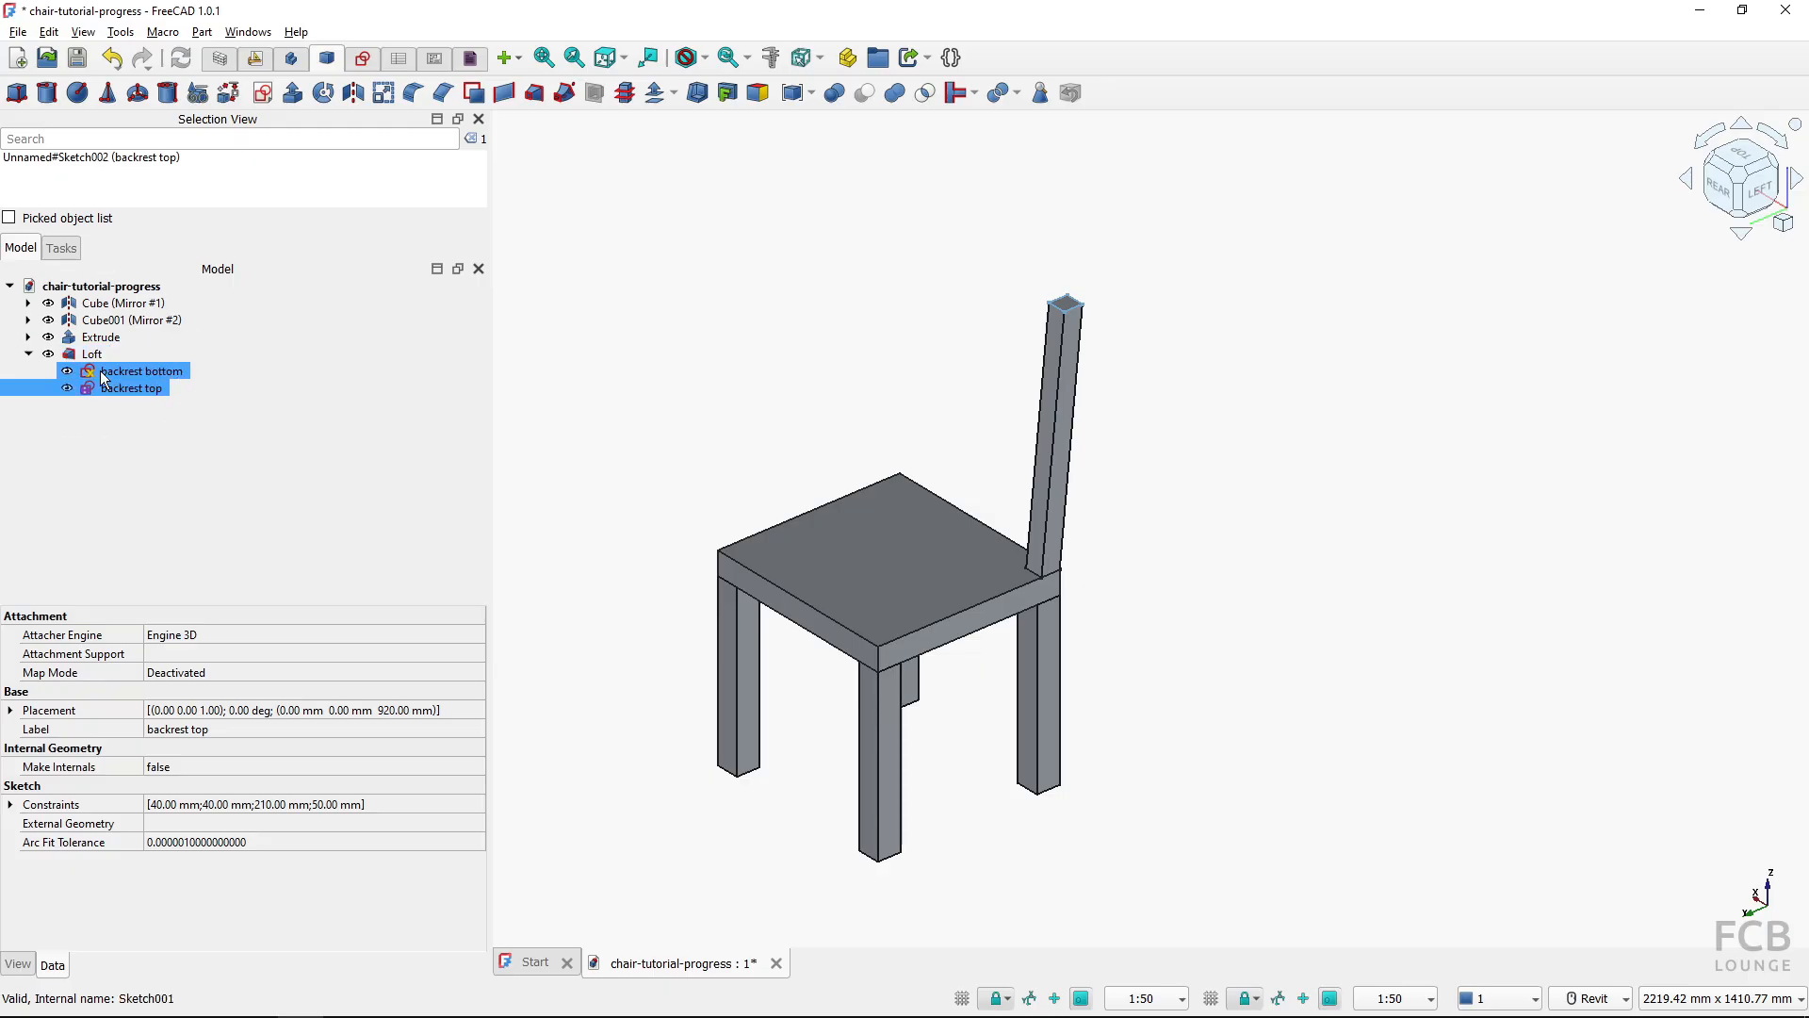
left_click(28, 355)
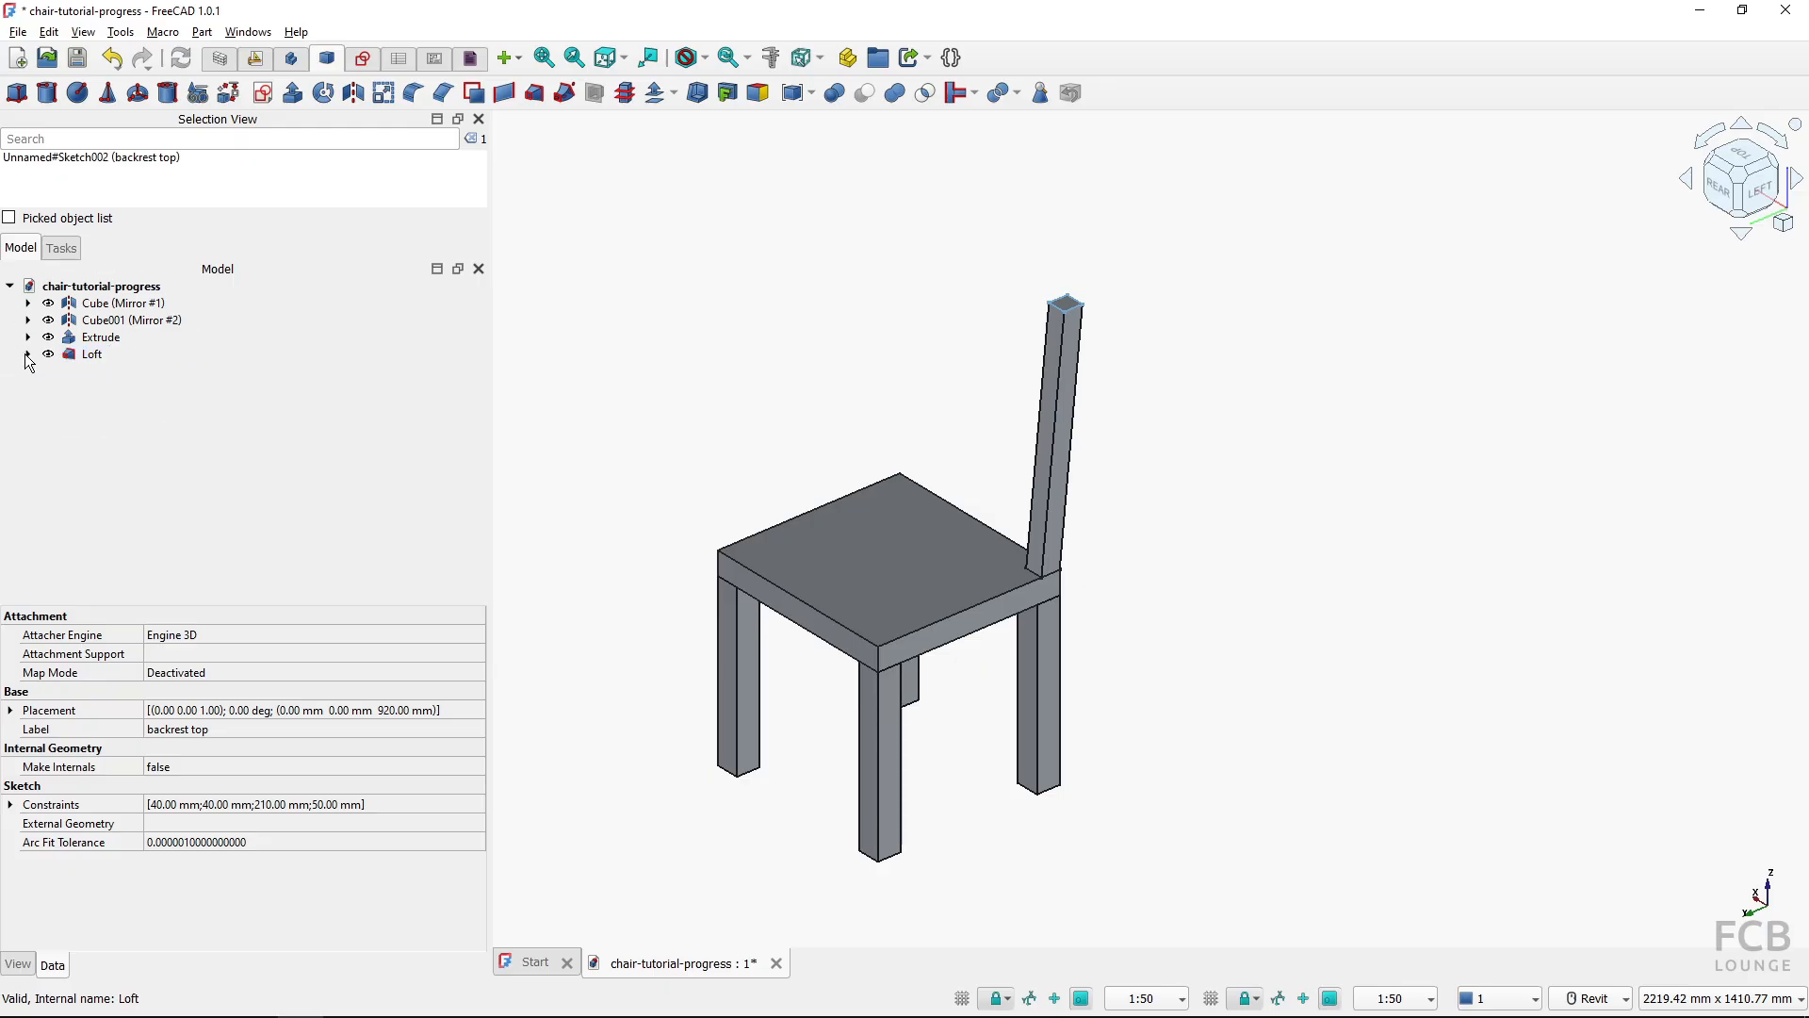
left_click(937, 359)
middle_click_drag(1163, 472, 1522, 404, "shift")
scroll(1289, 521, "up", 2)
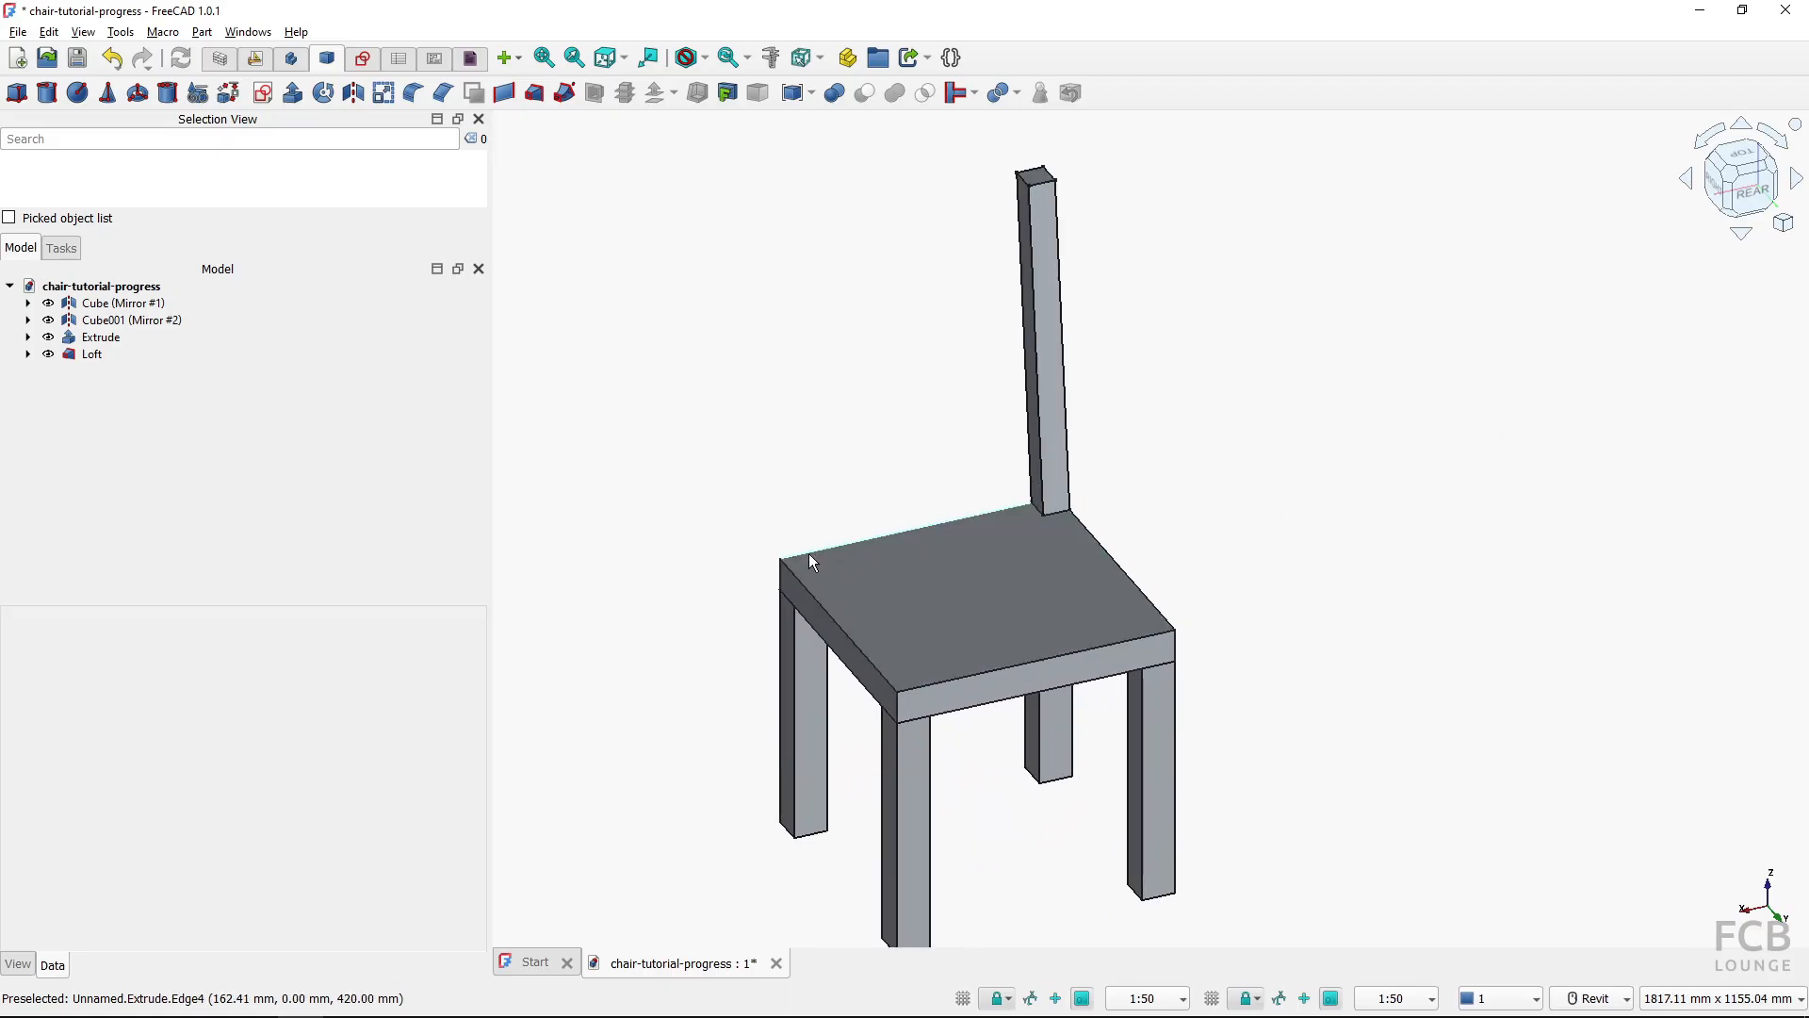
Mirror the slanted backrest post across the YZ plane and check the loft nested under the mirror
left_click(1044, 368)
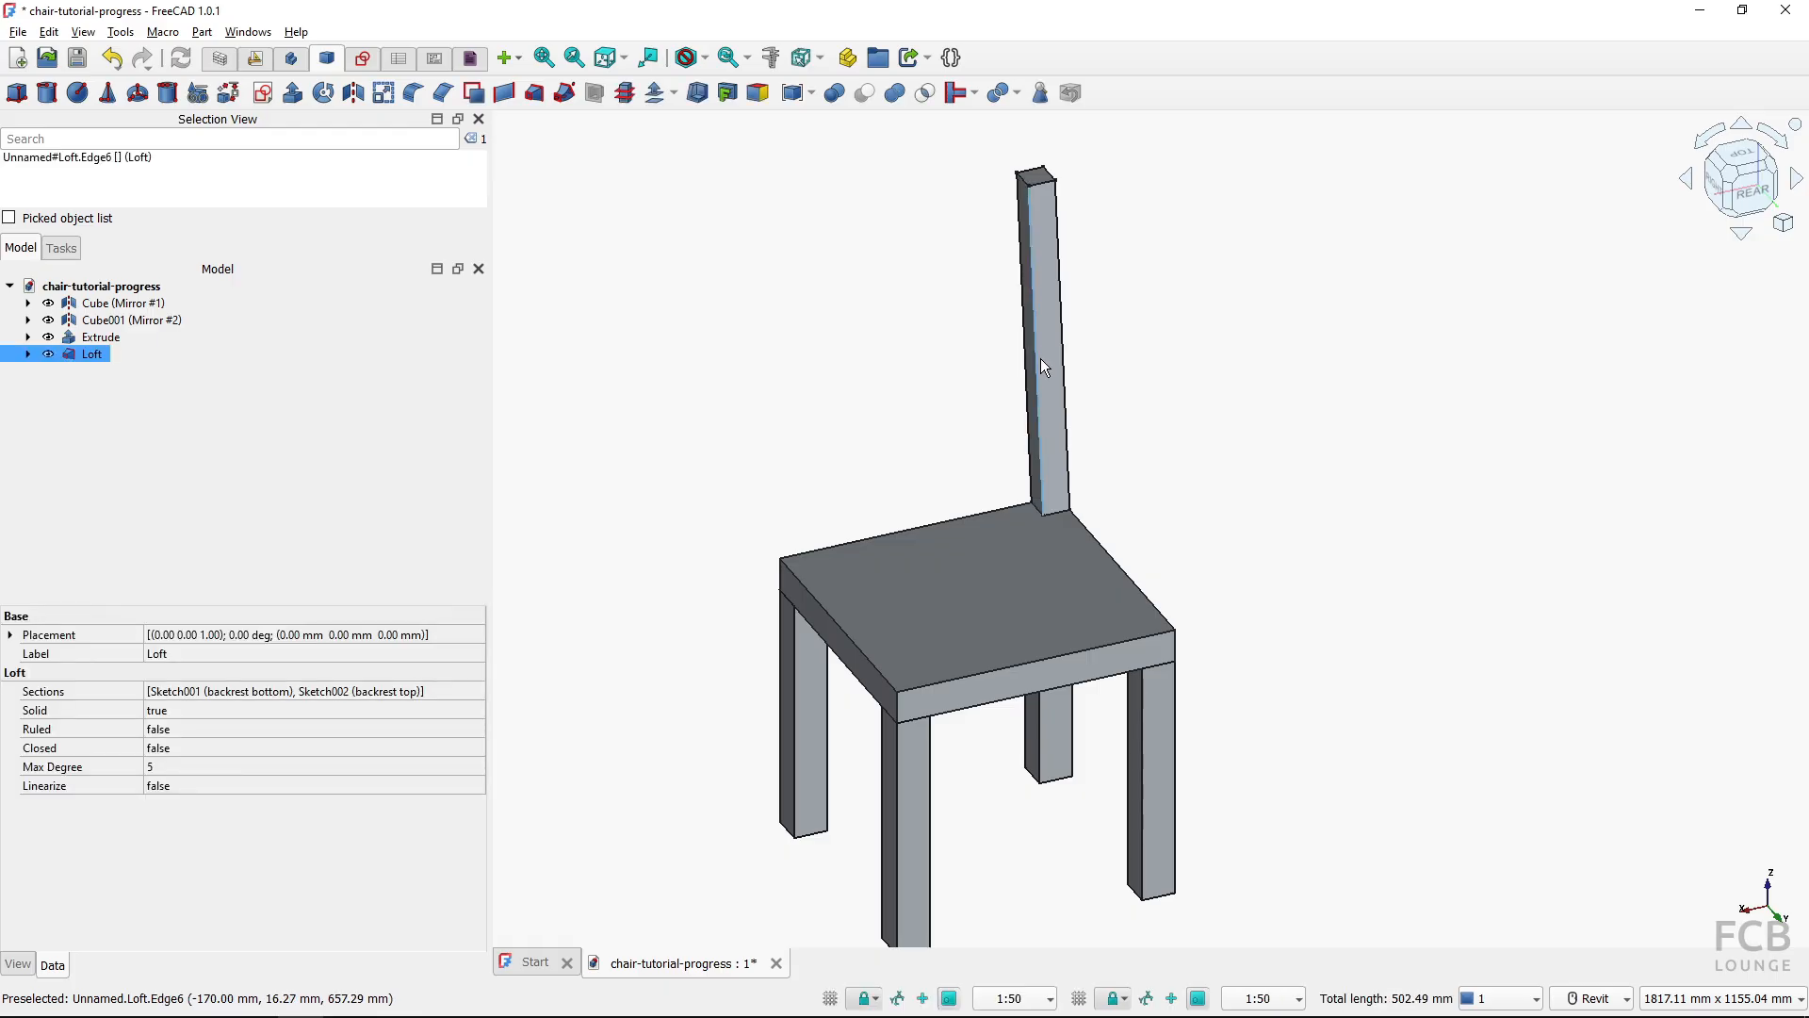
left_click(355, 93)
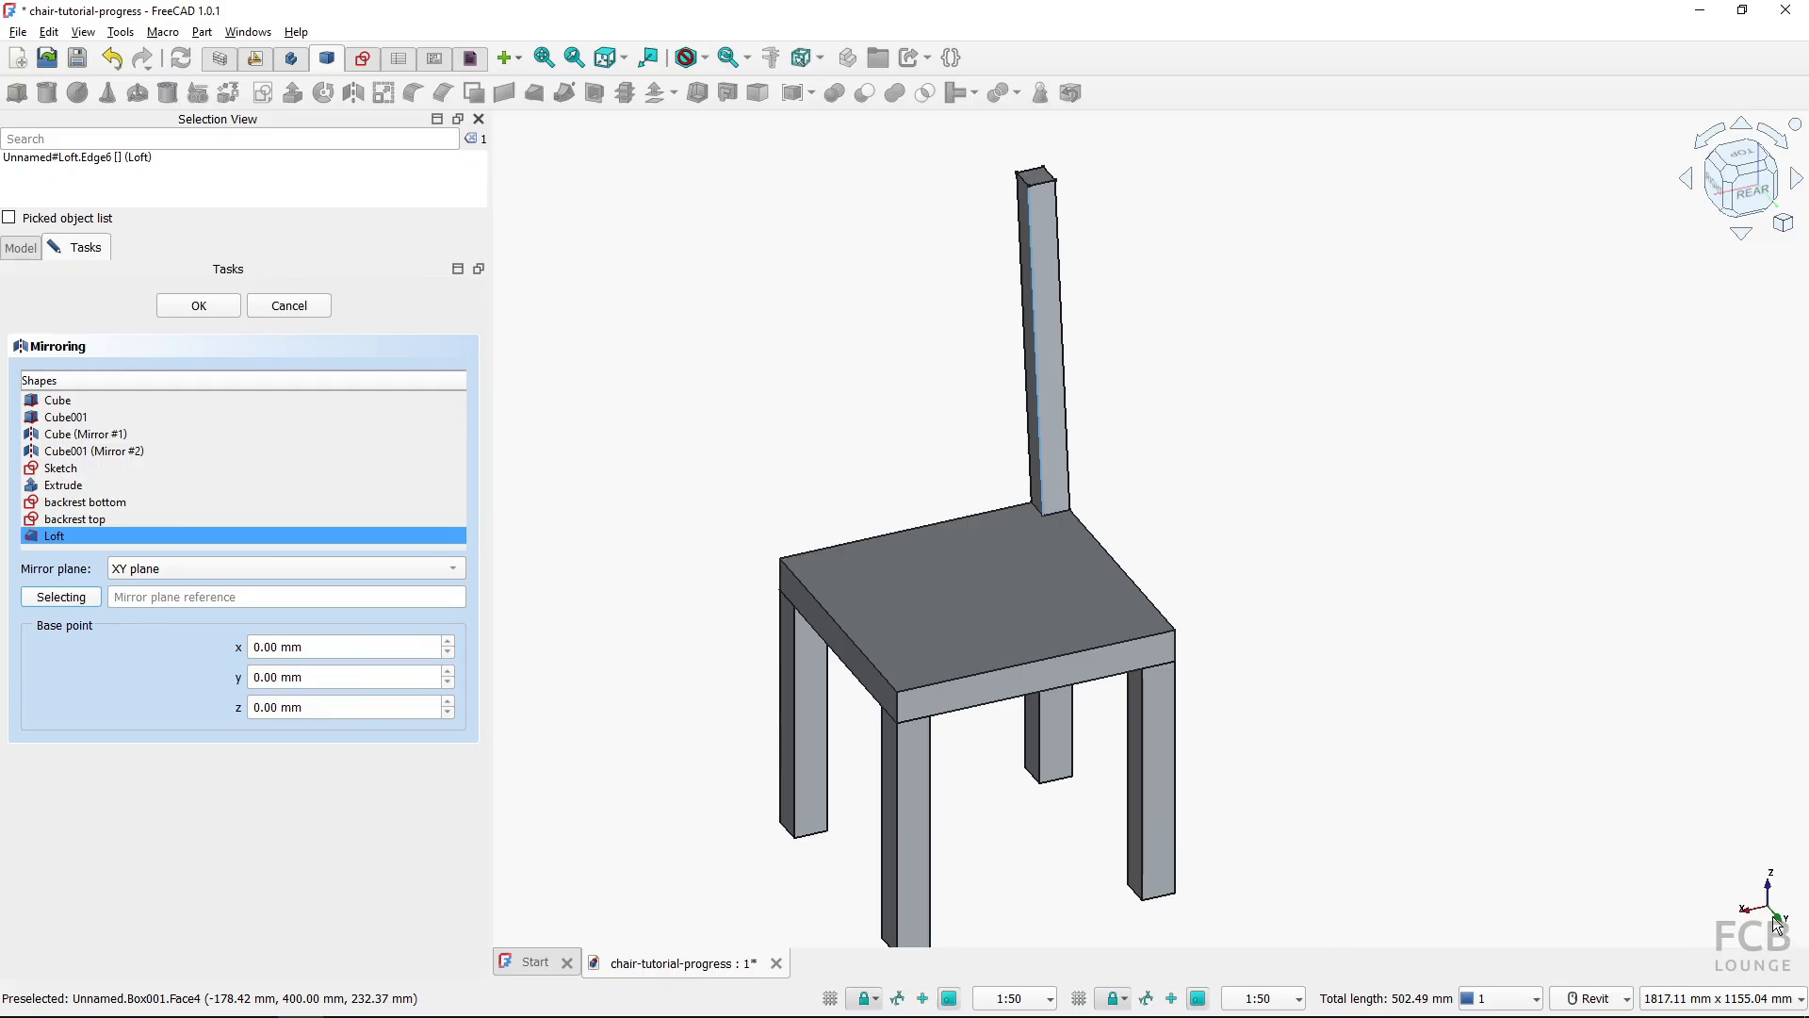
left_click(127, 577)
left_click(146, 616)
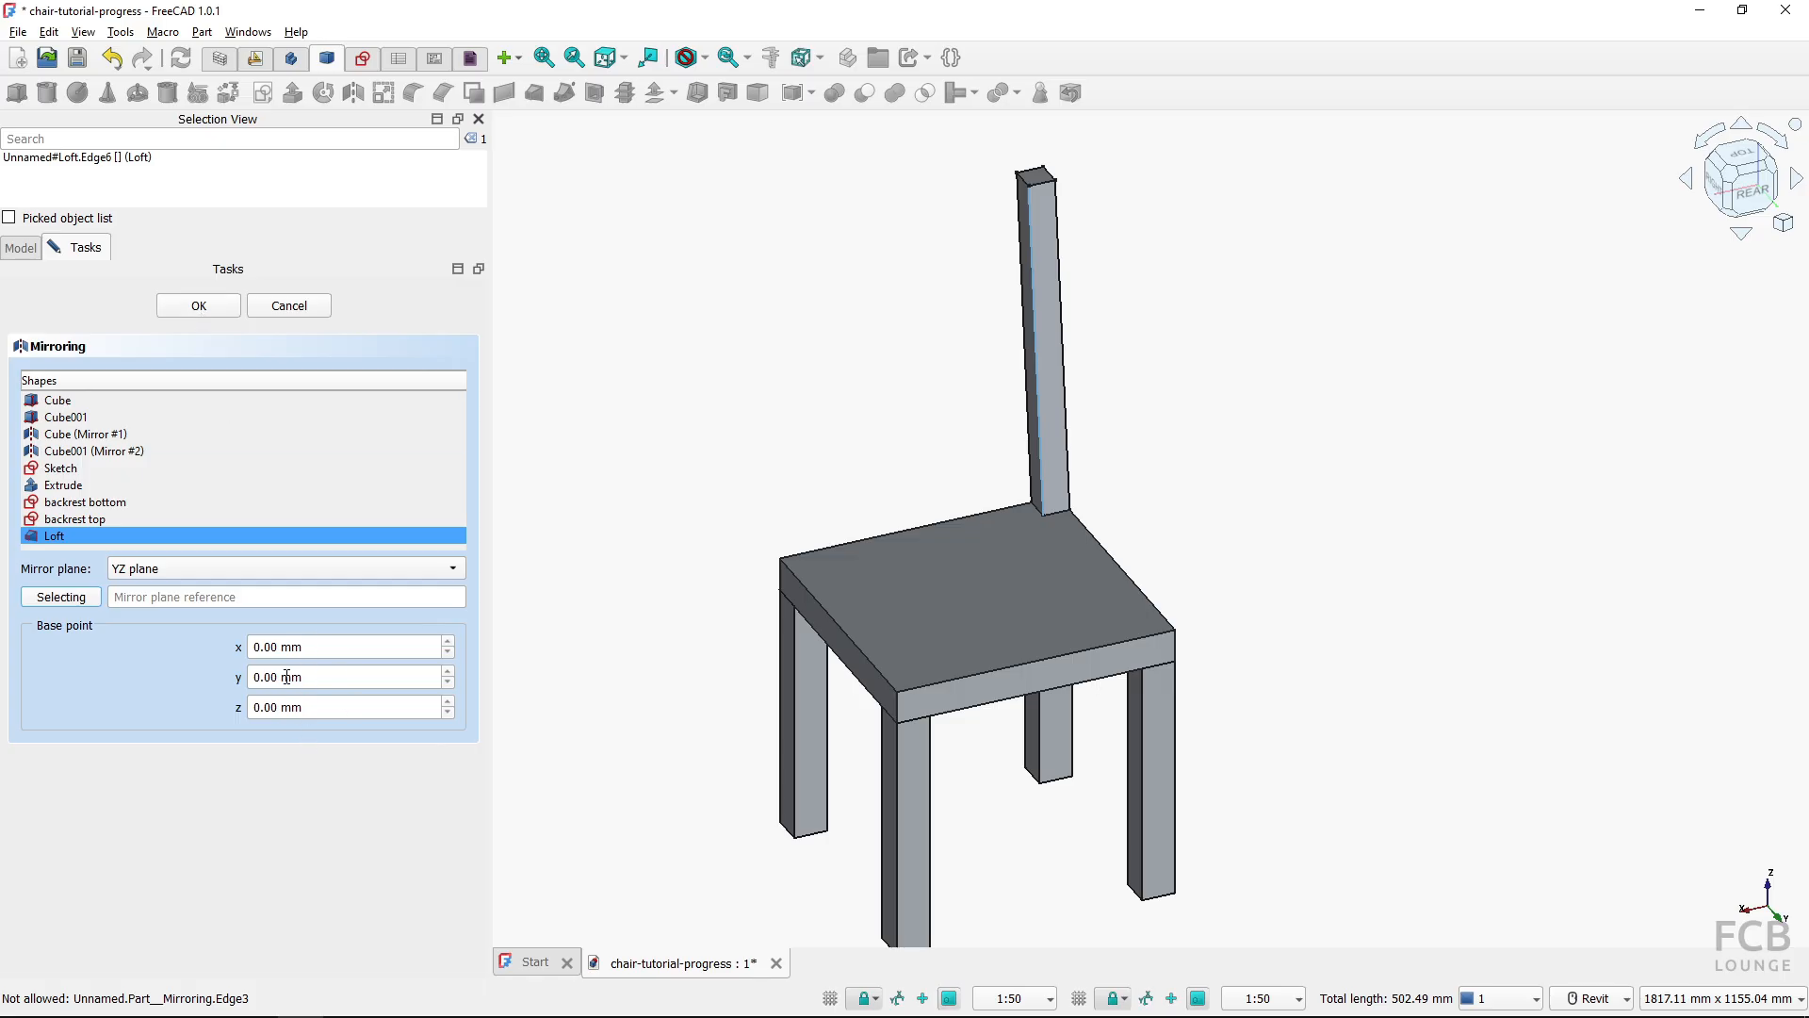
left_click(185, 311)
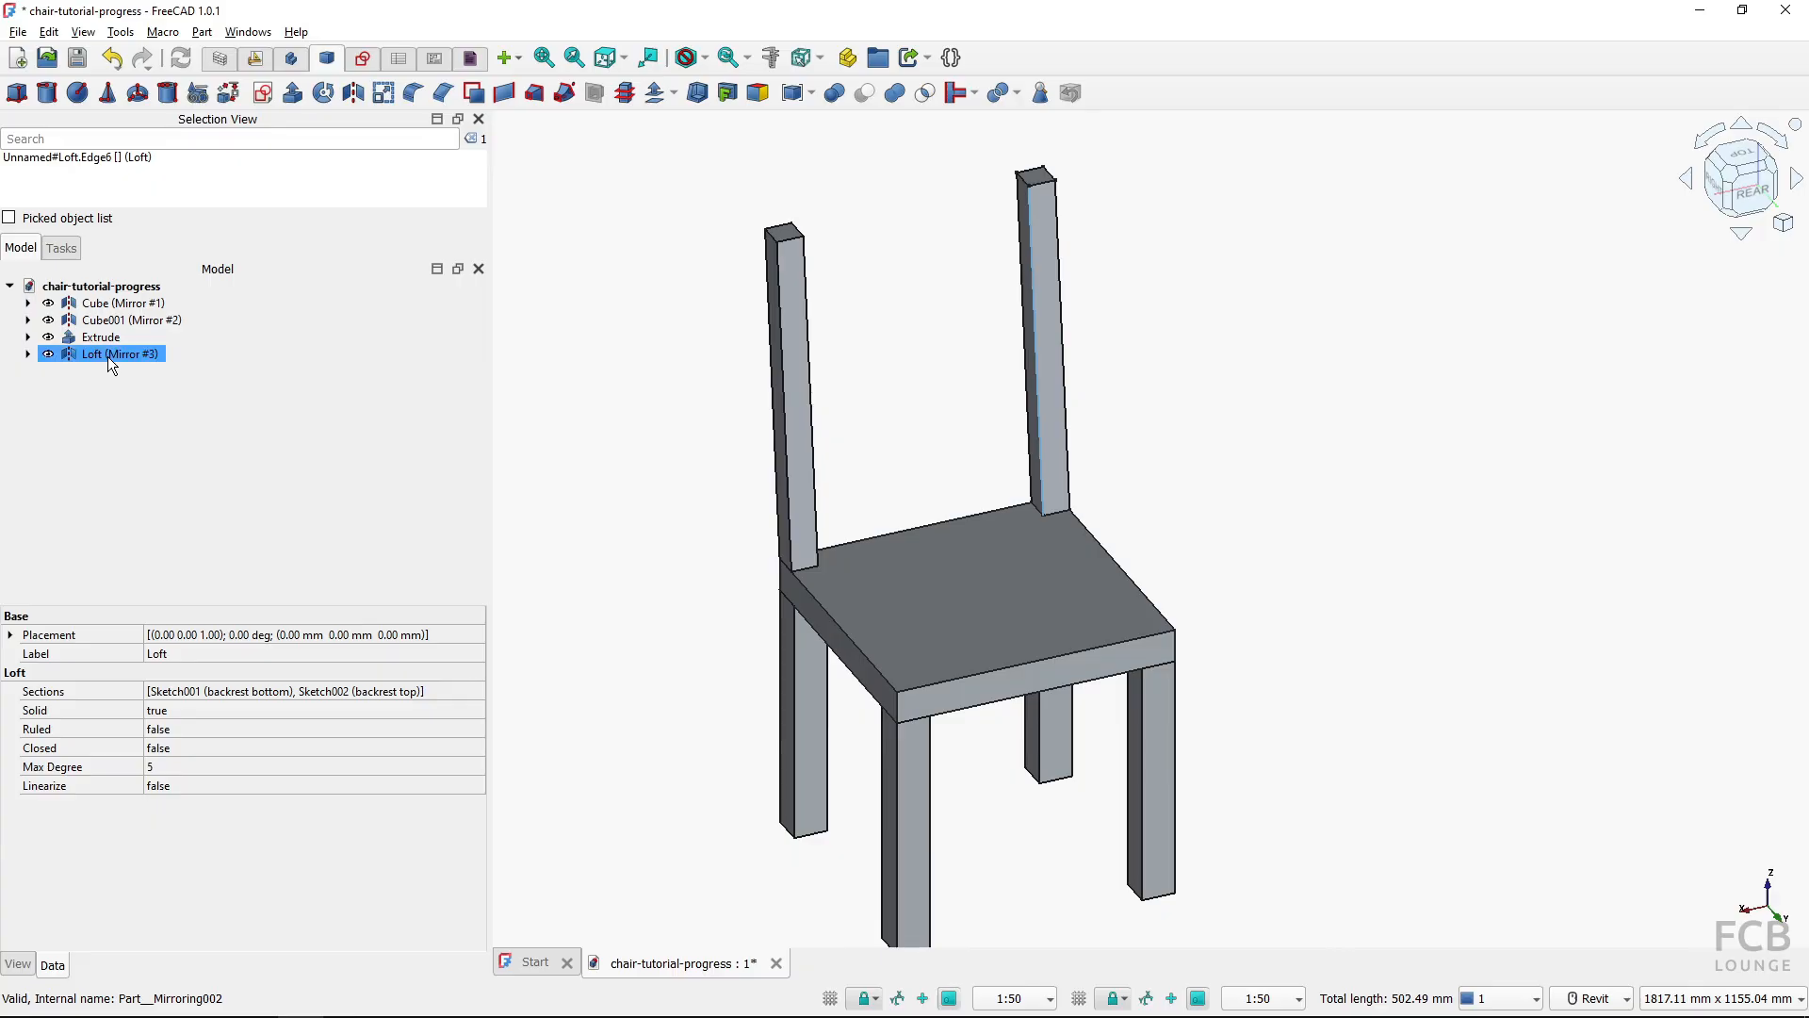
left_click(28, 355)
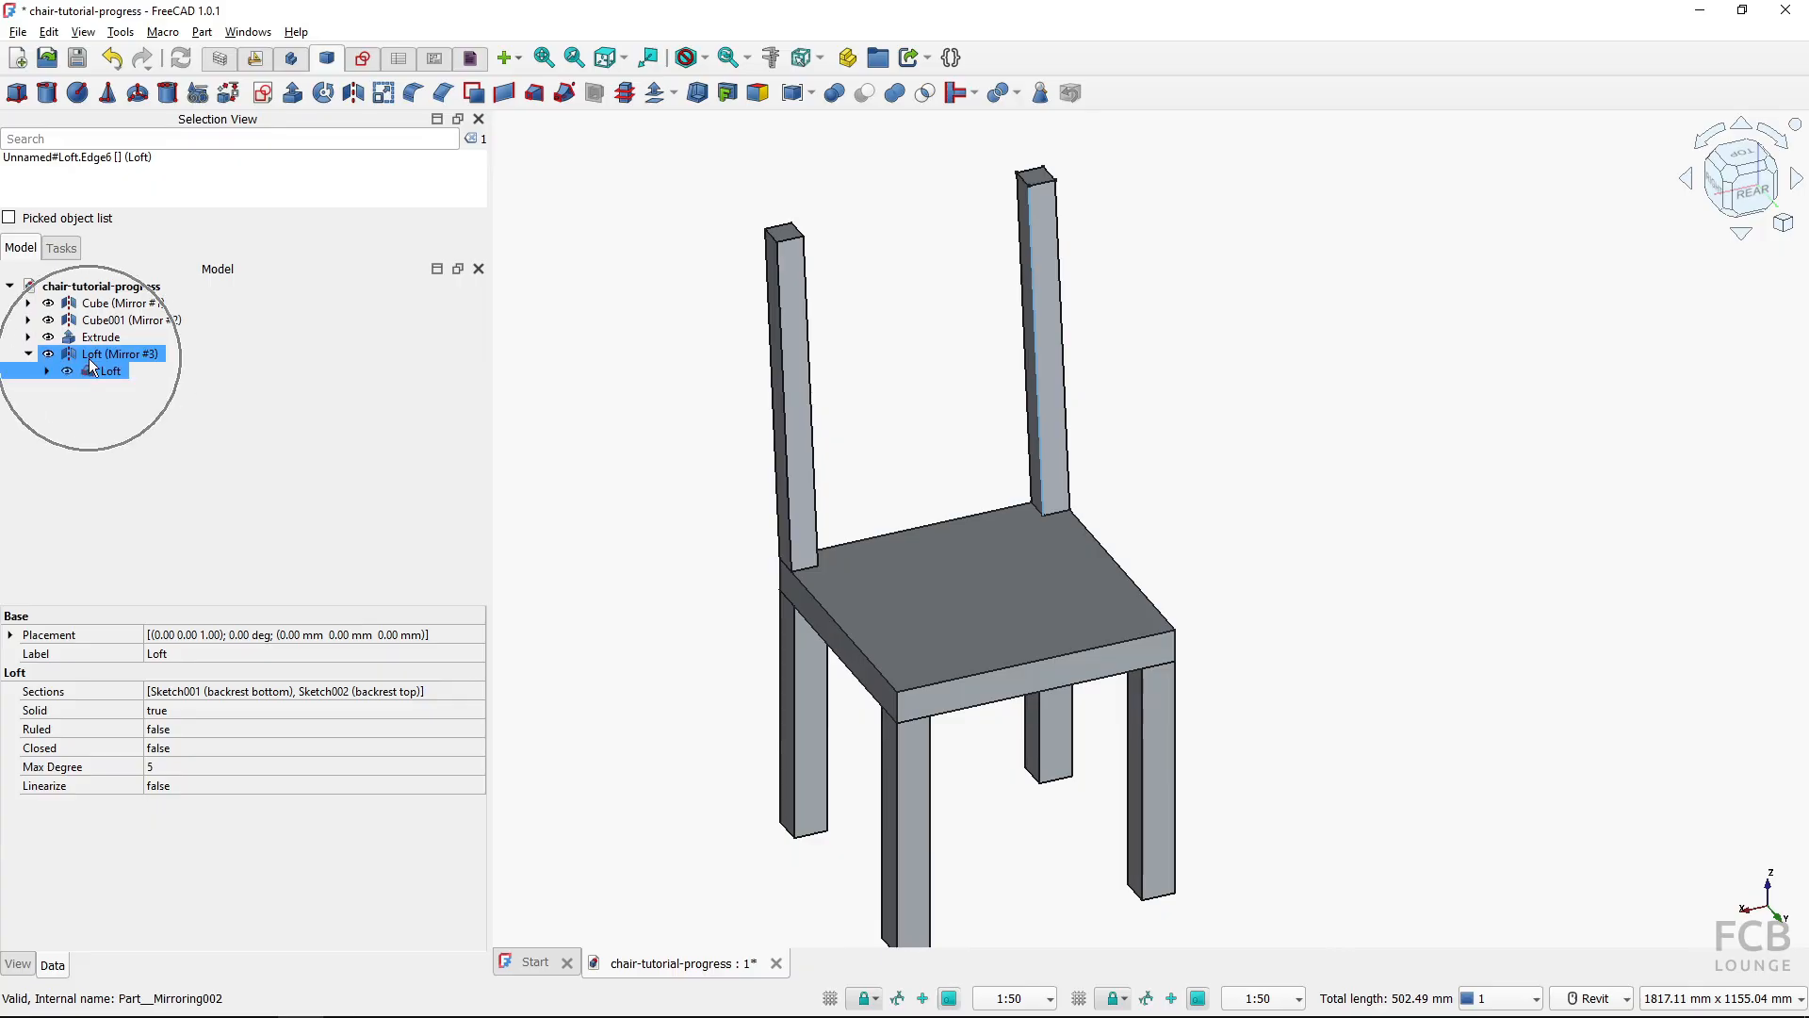
left_click(29, 354)
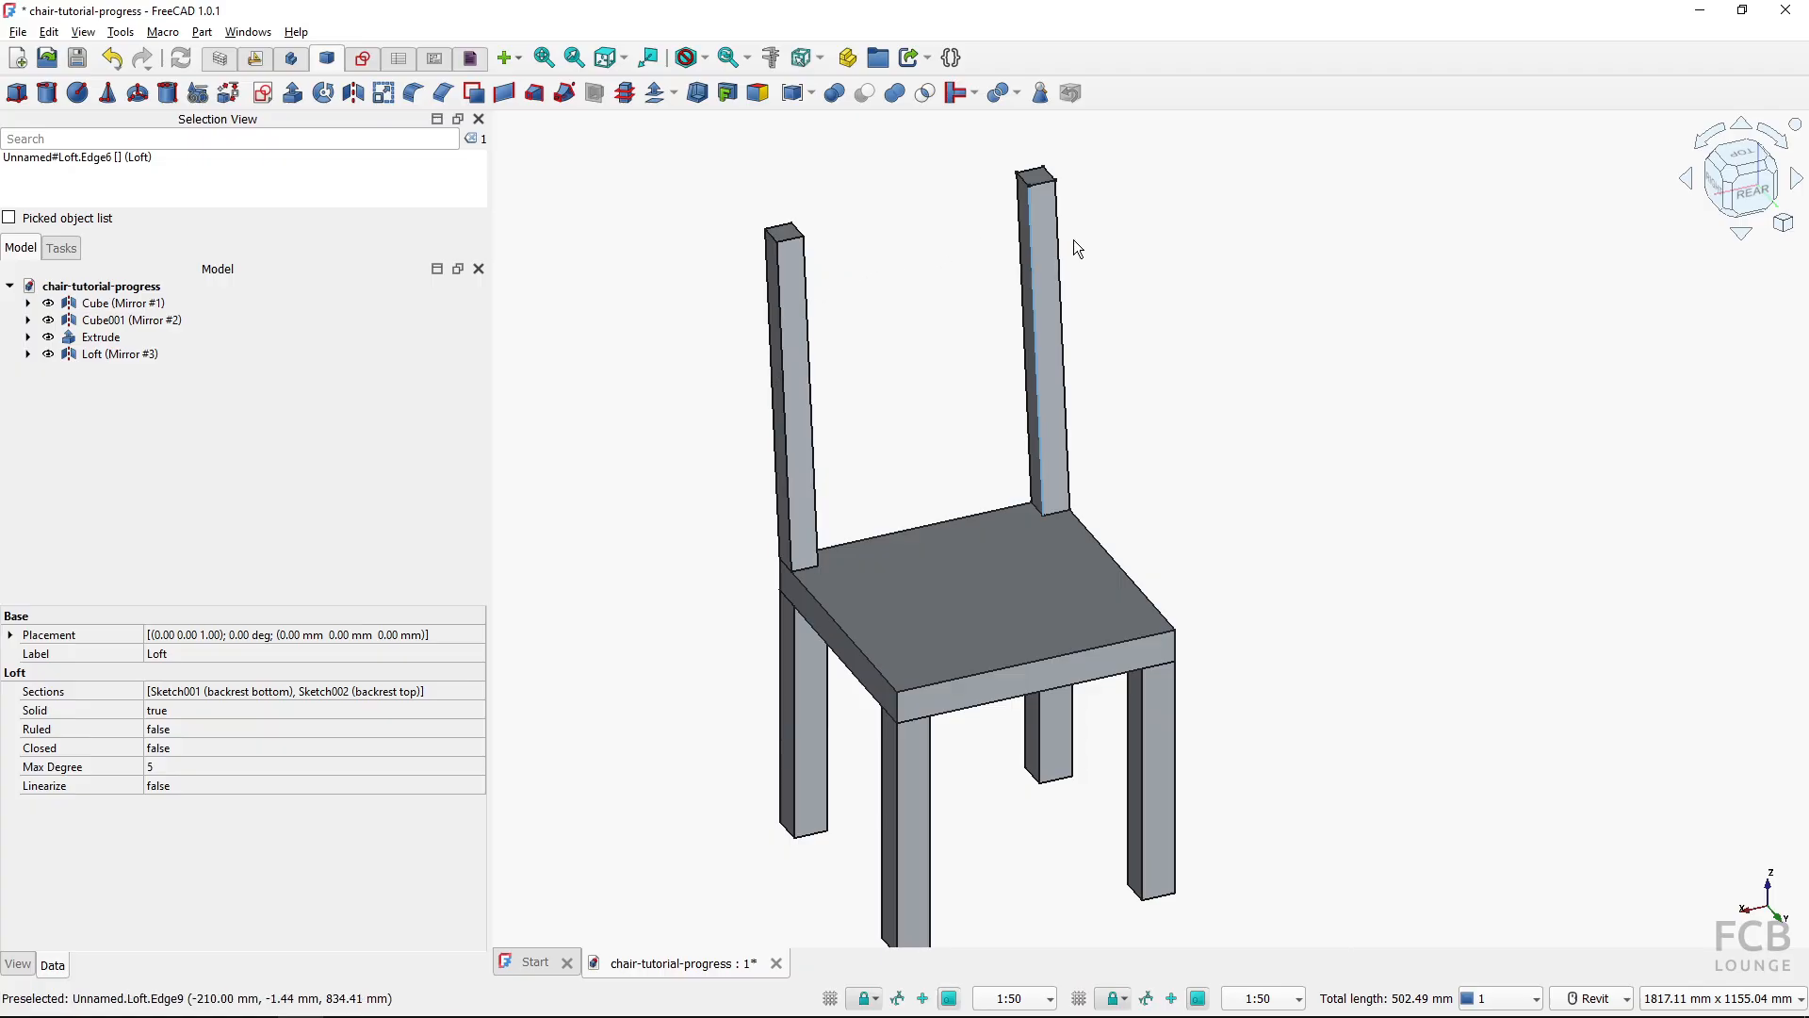
Check the backrest in the reference drawing's plan view and create a new XY-plane sketch with zero offset, seen from above
key("alt+Tab")
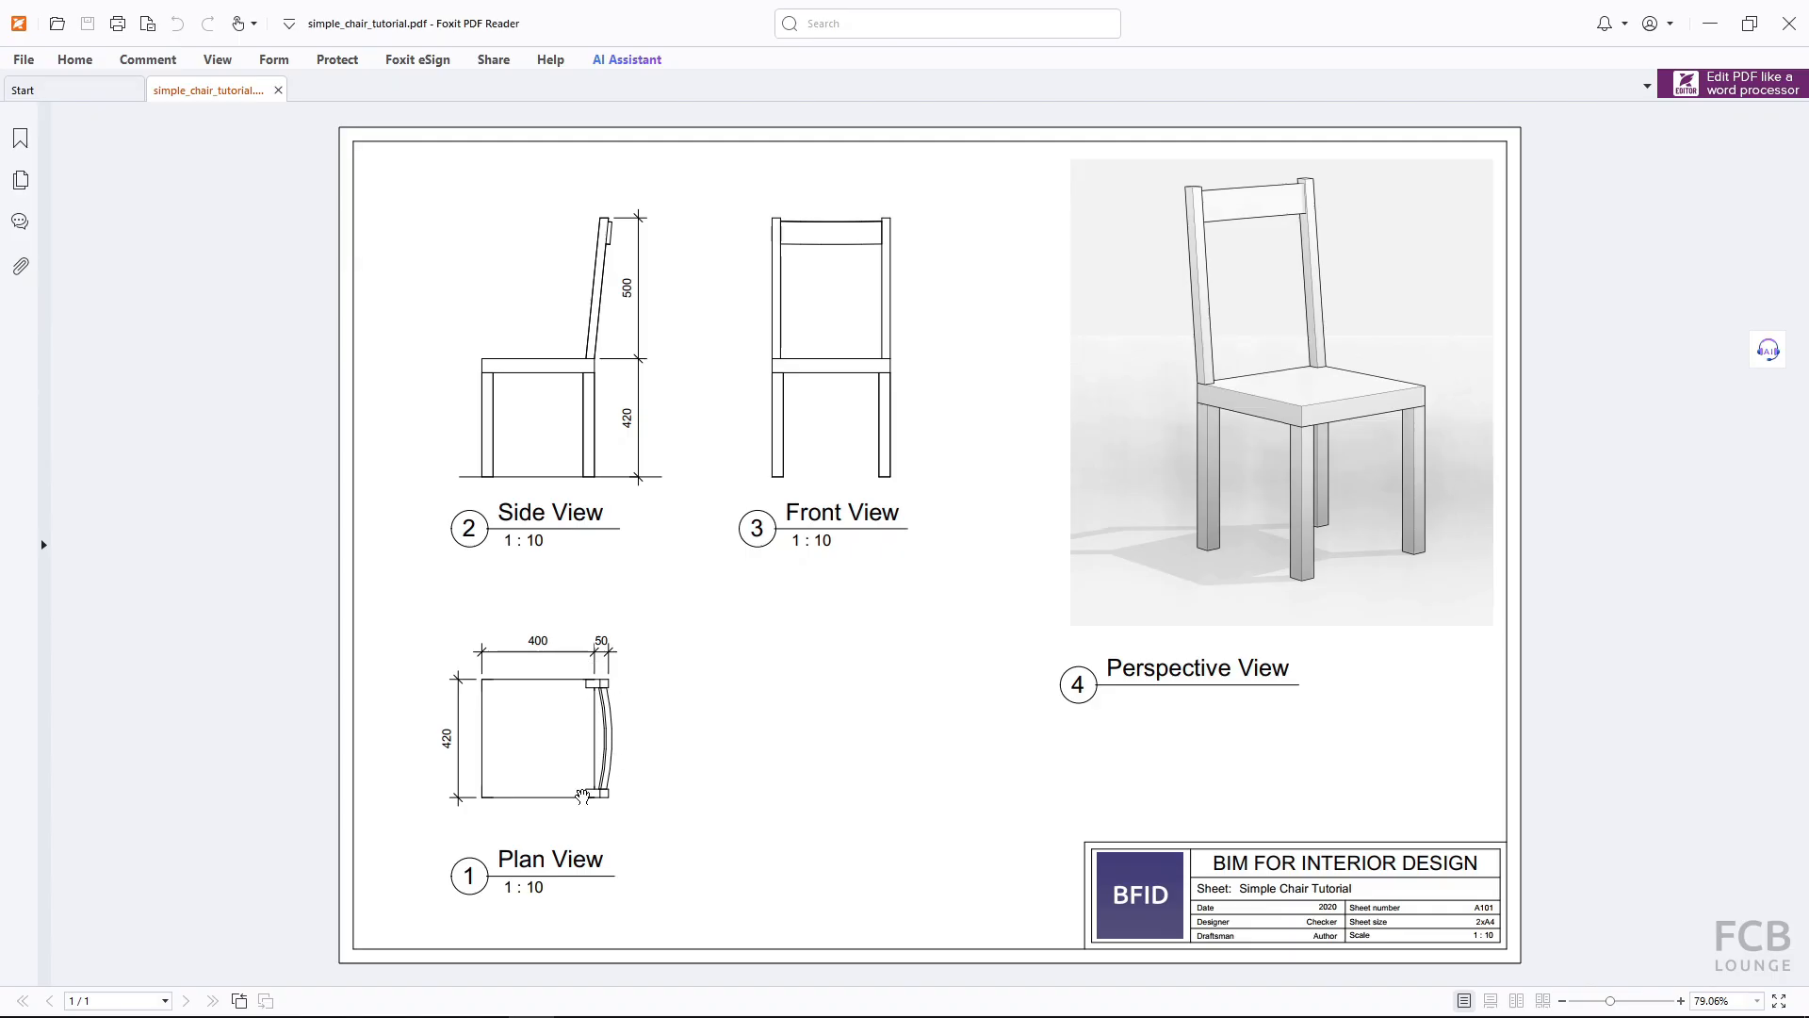
key("alt+Tab")
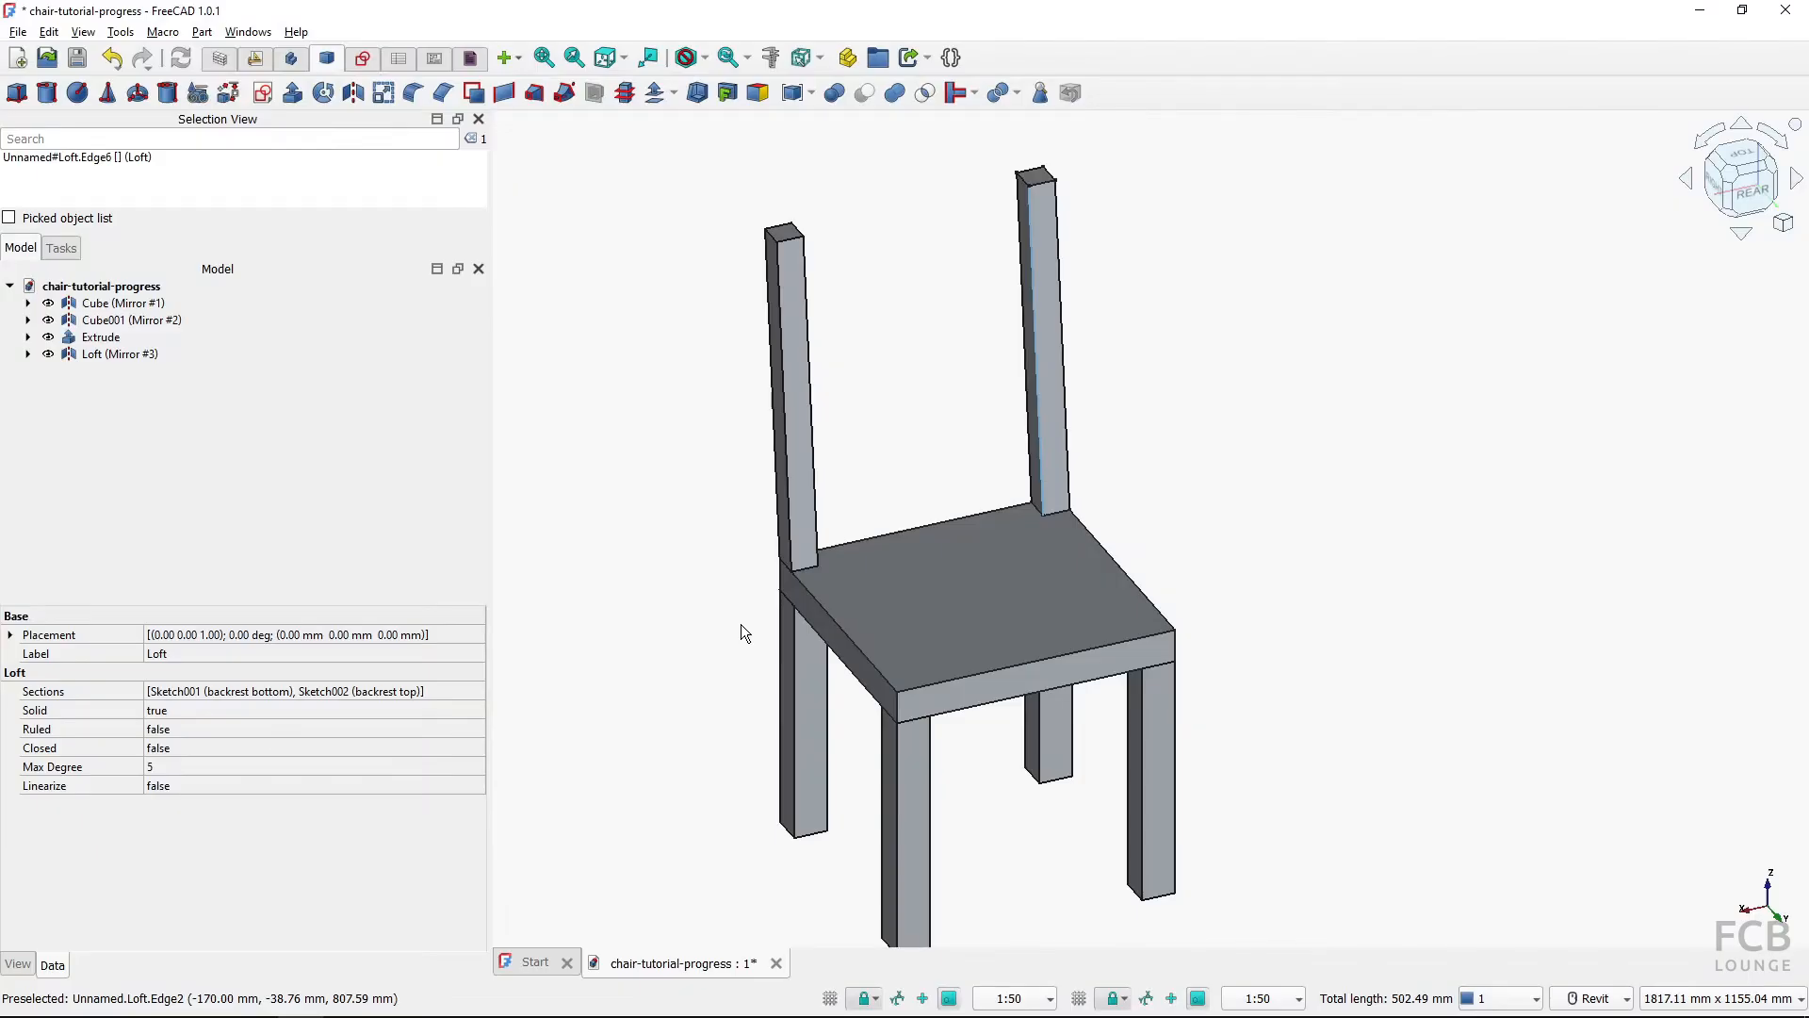
left_click(1736, 169)
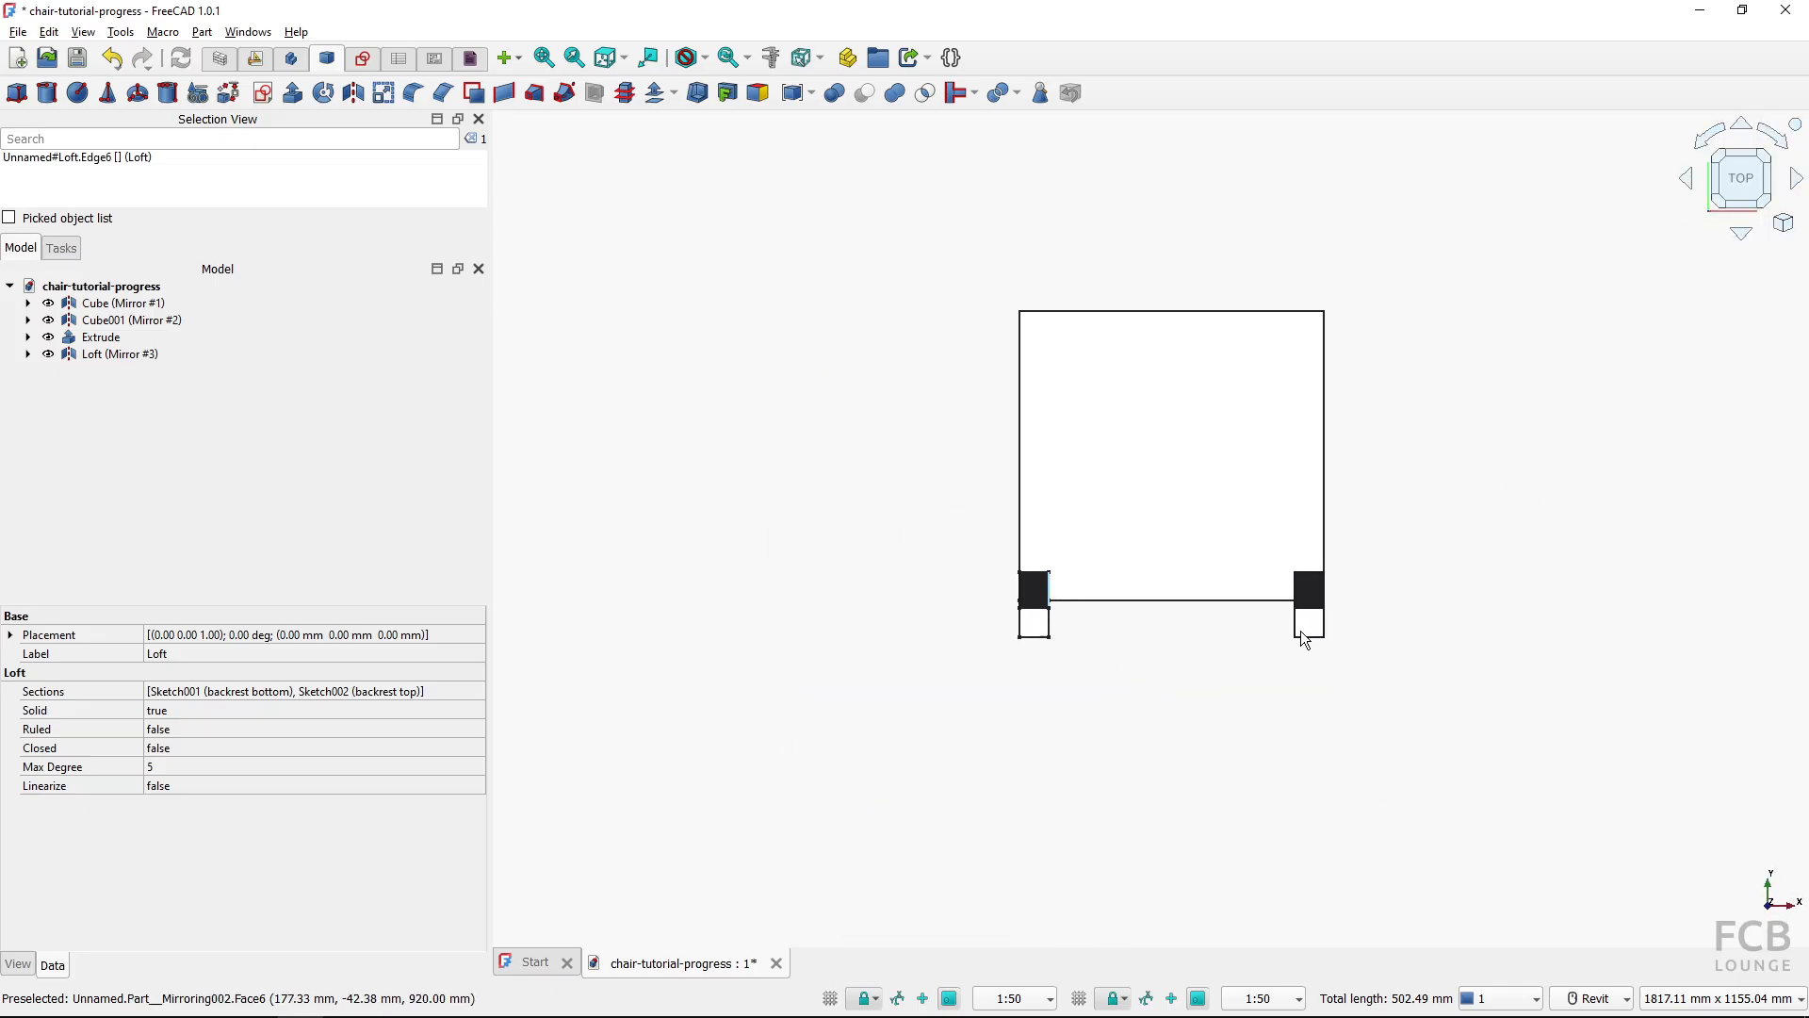
left_click(808, 571)
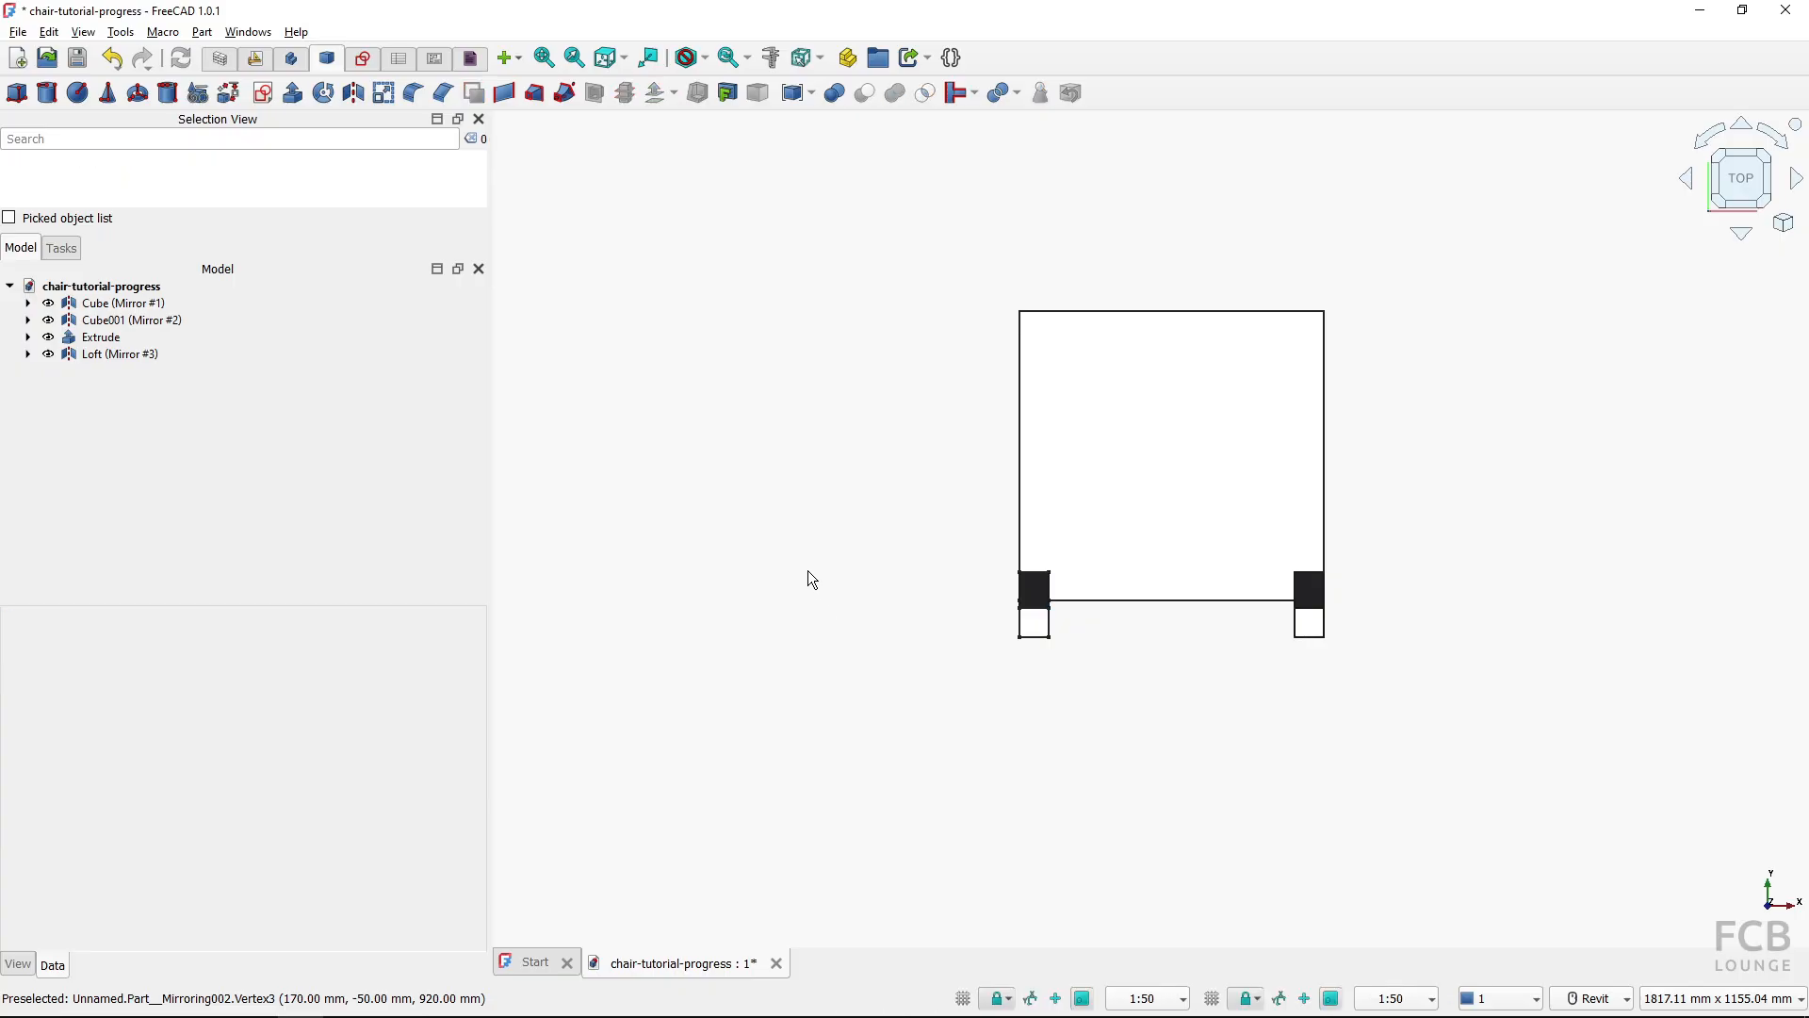
left_click(262, 93)
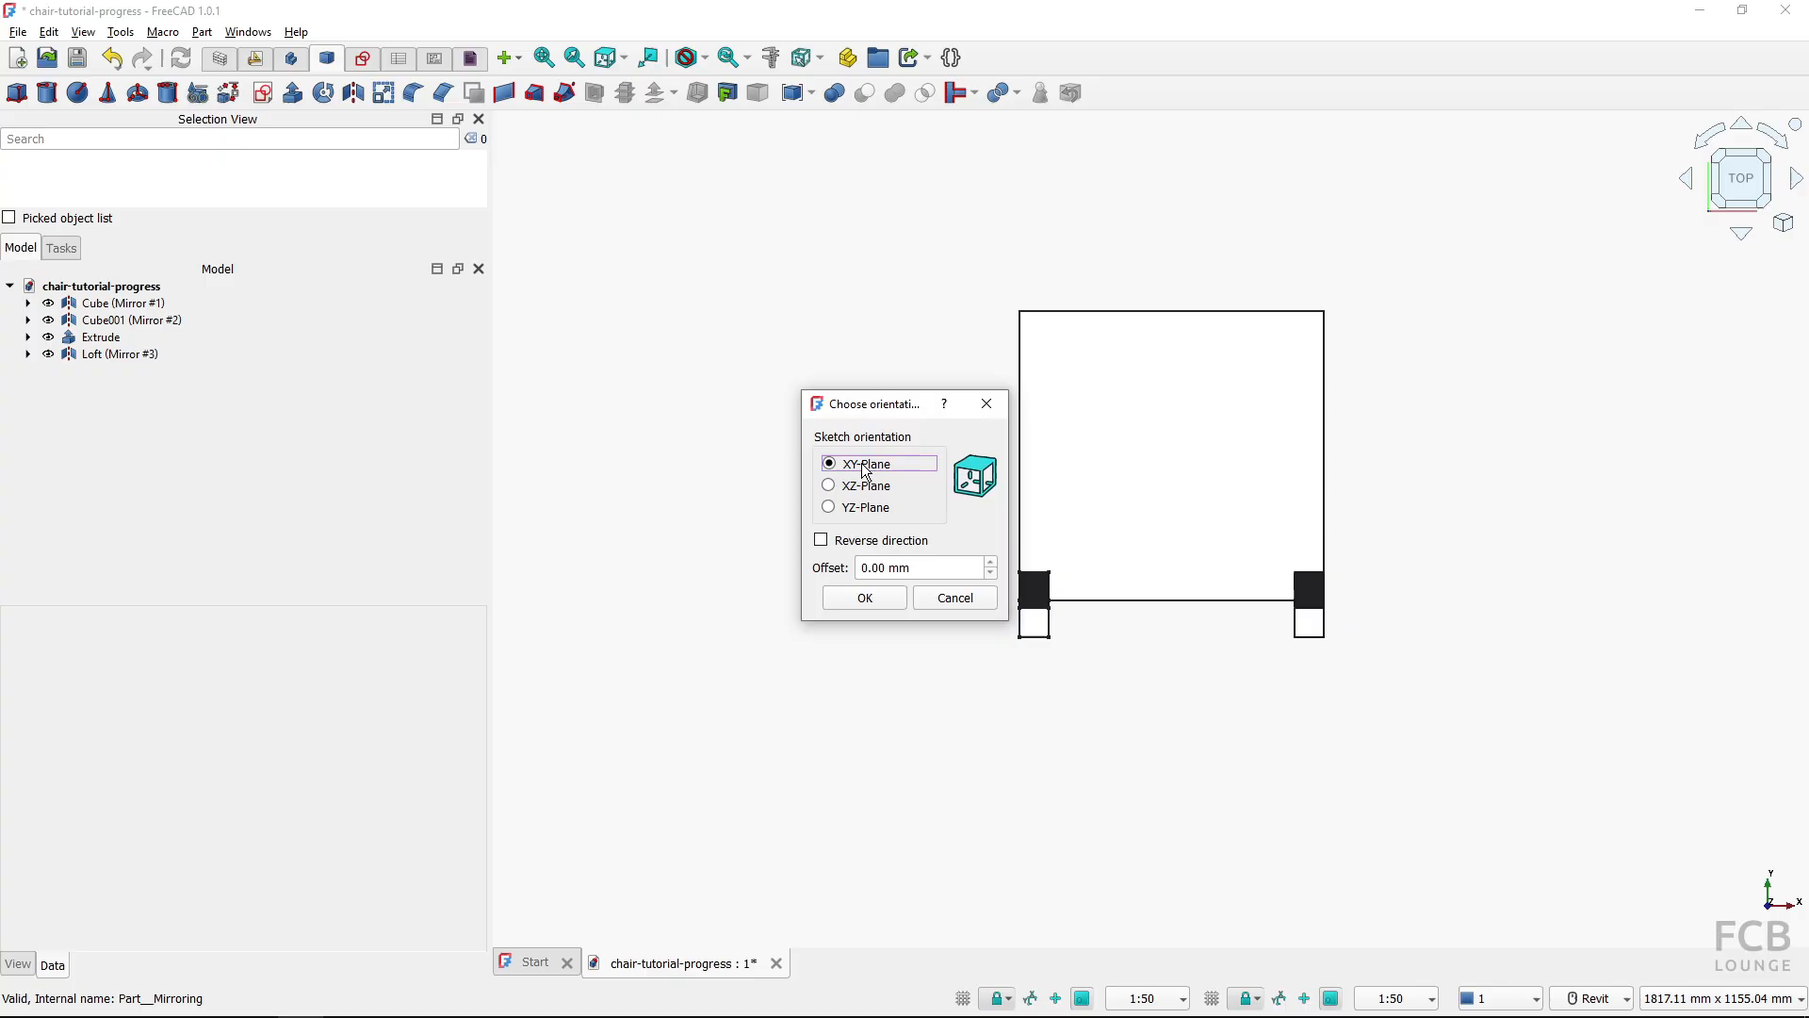
left_click(874, 607)
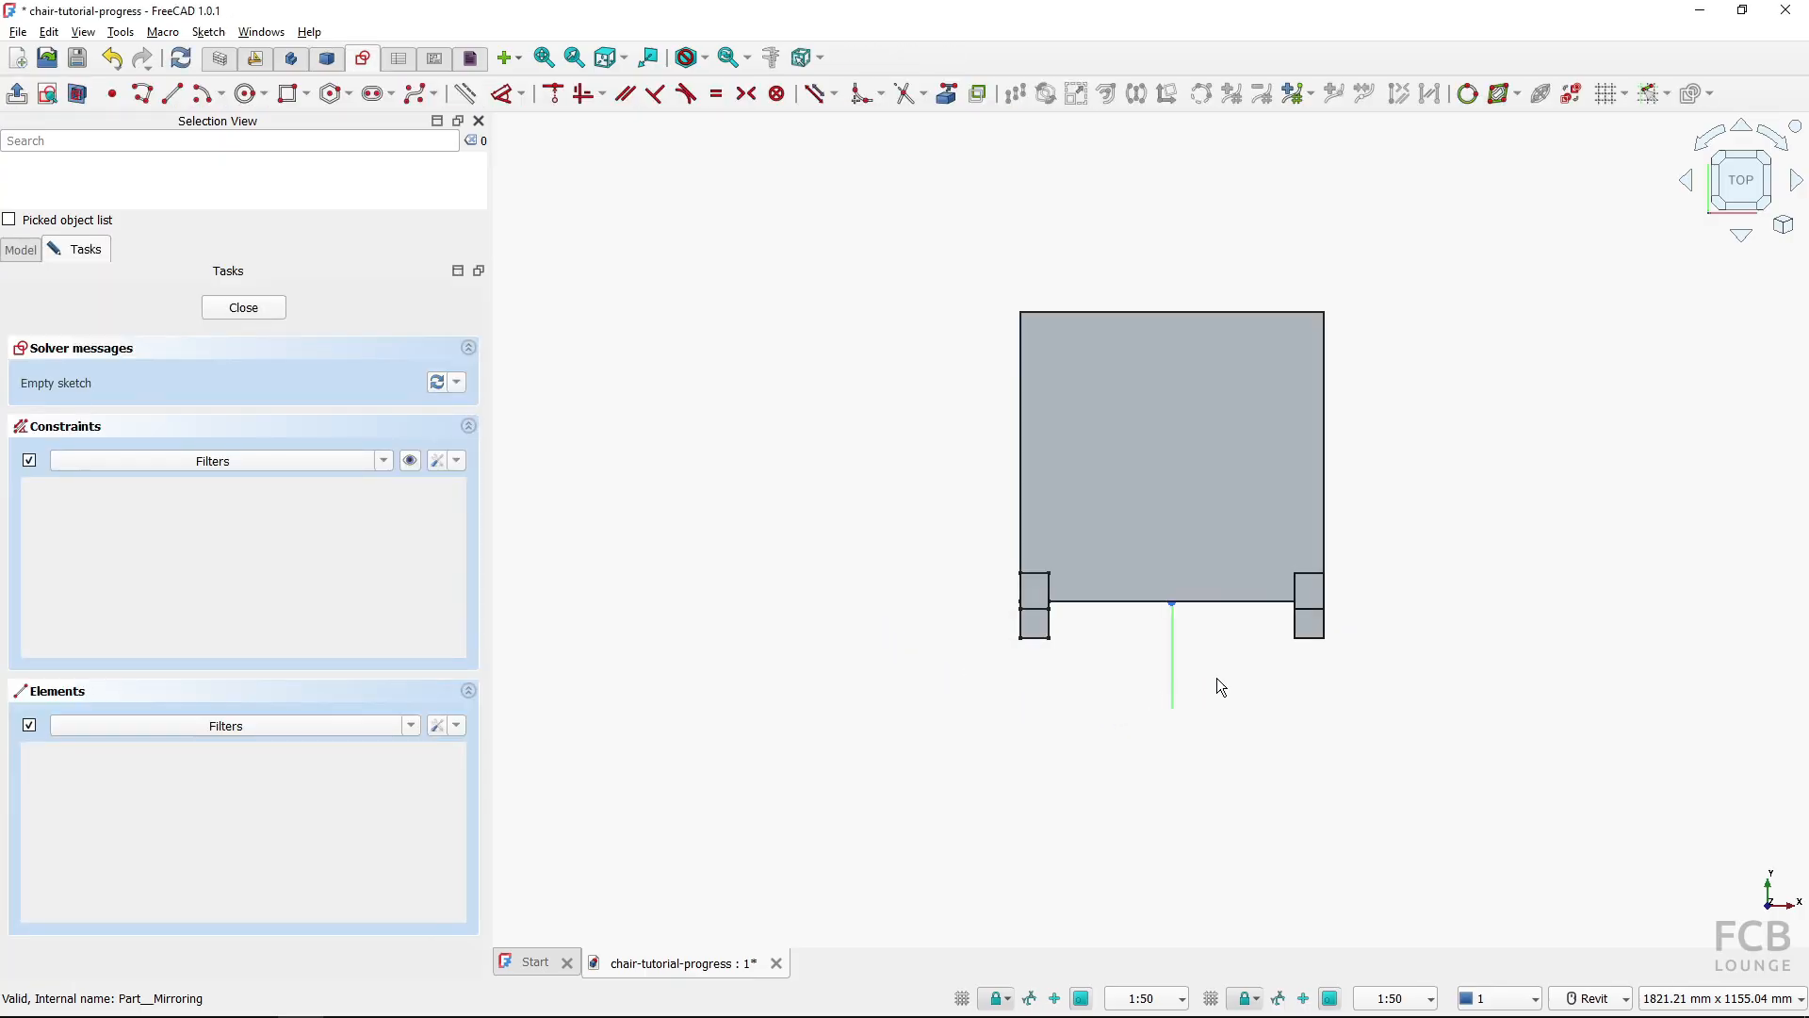
Project the inner top edges of both backrest posts into the sketch as external geometry
scroll(1256, 652, "up", 2)
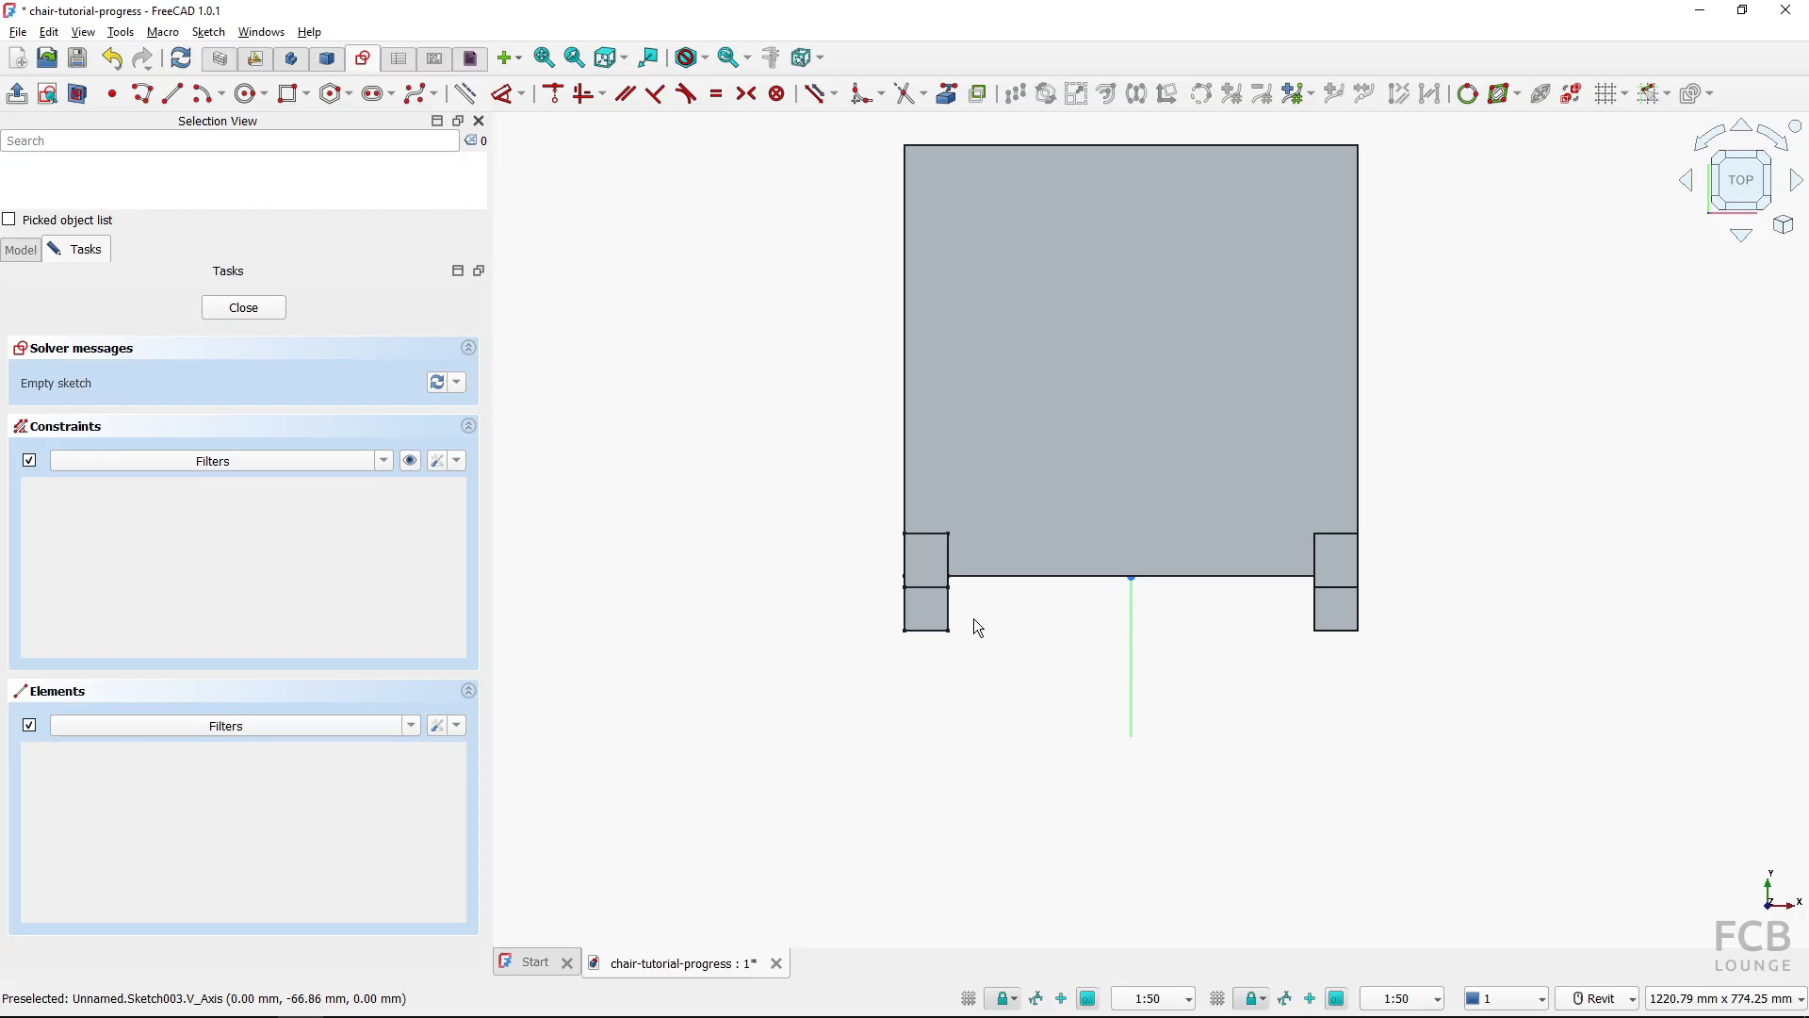
left_click(945, 98)
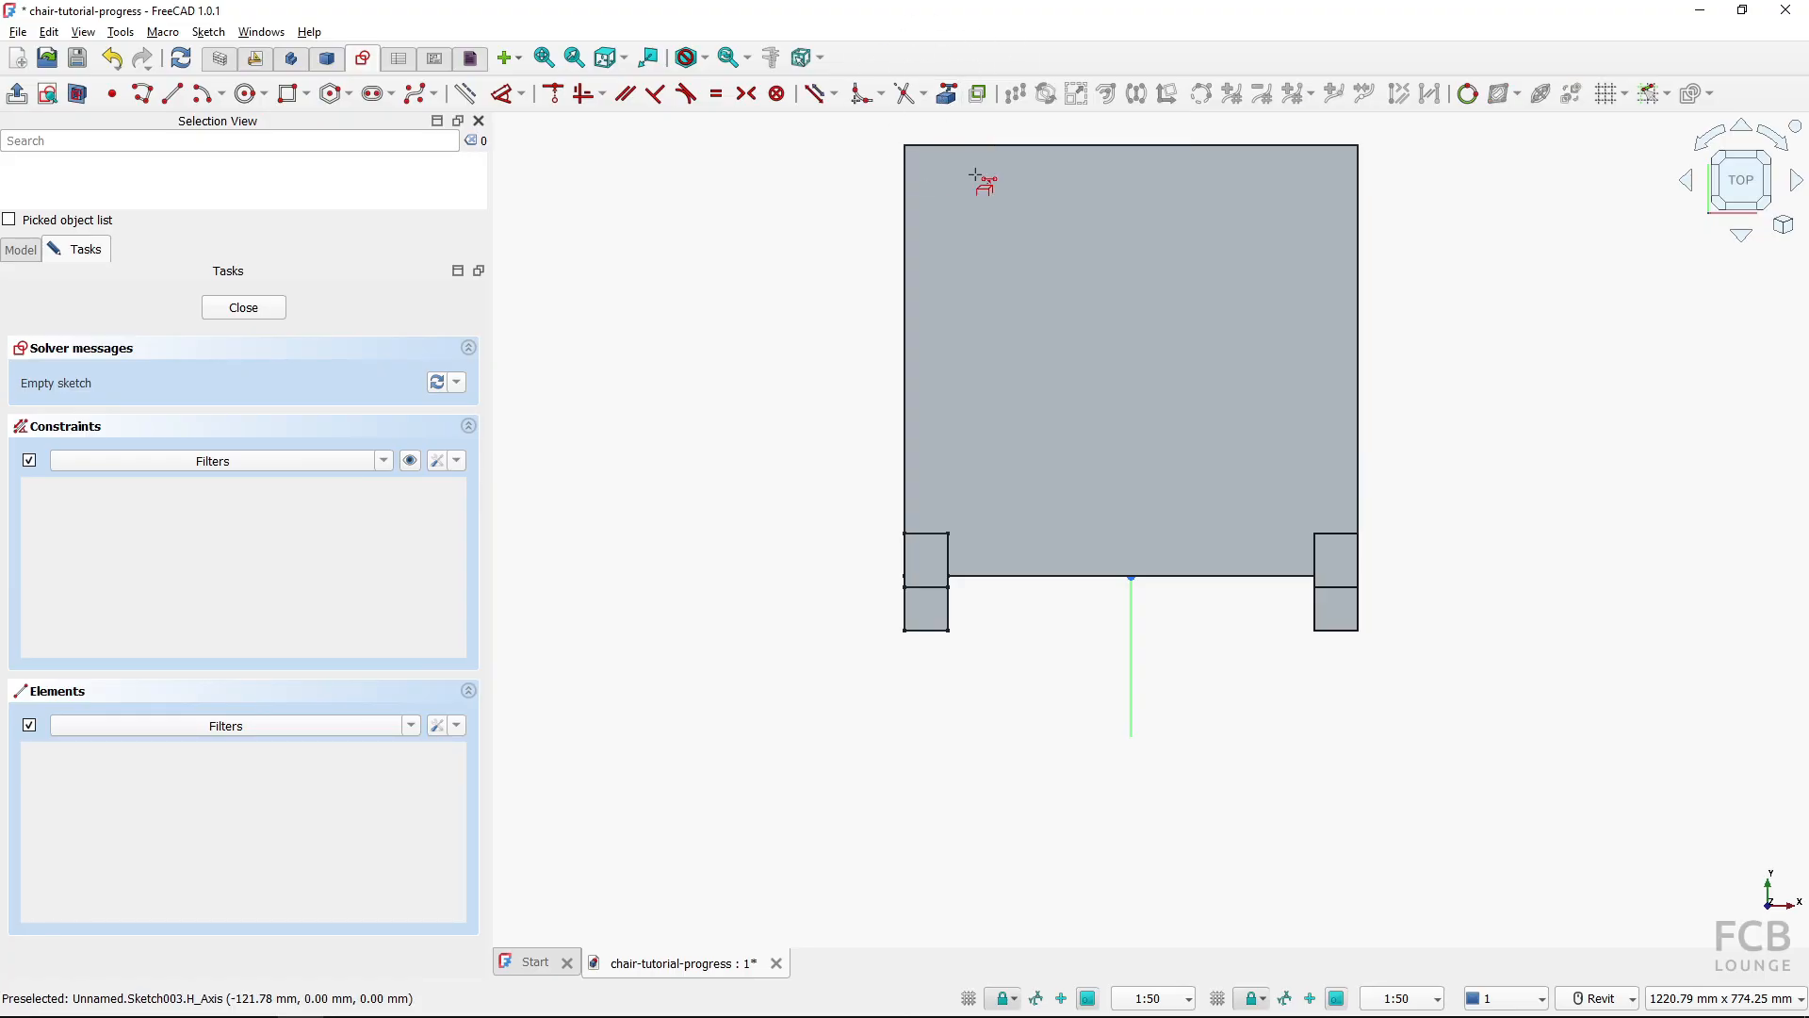
left_click(949, 613)
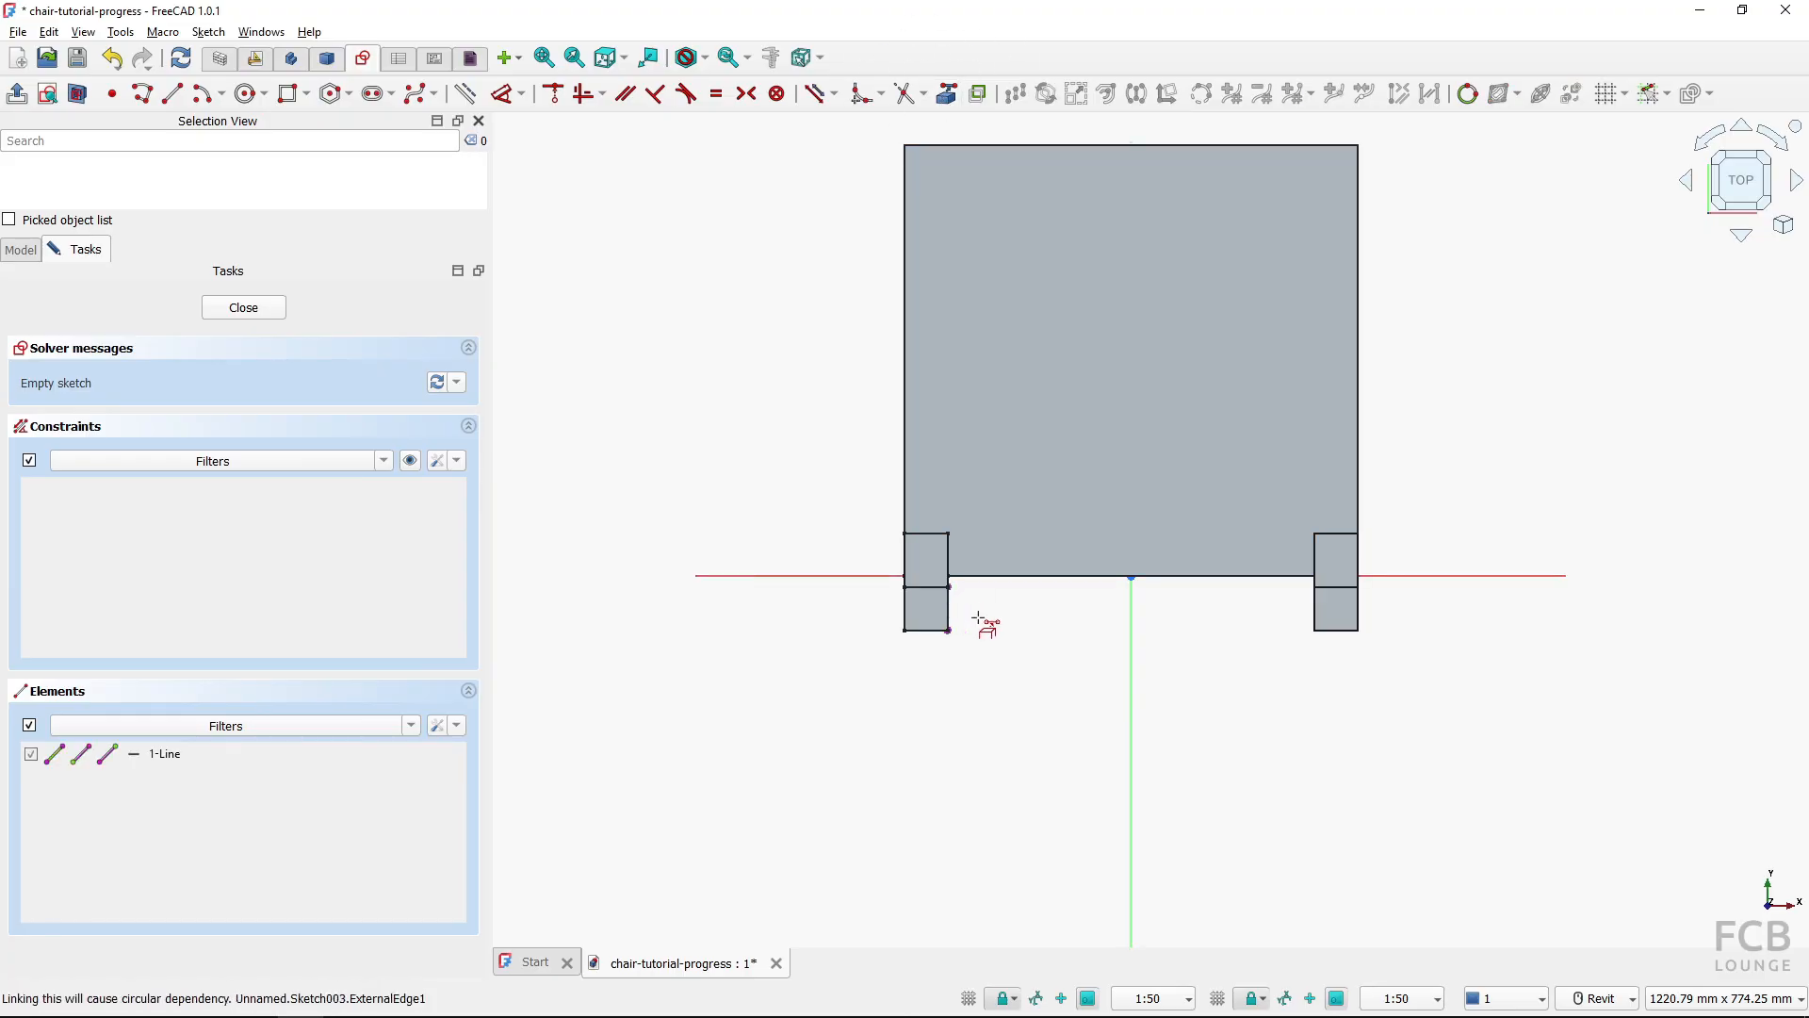
left_click(1314, 616)
left_click(270, 756)
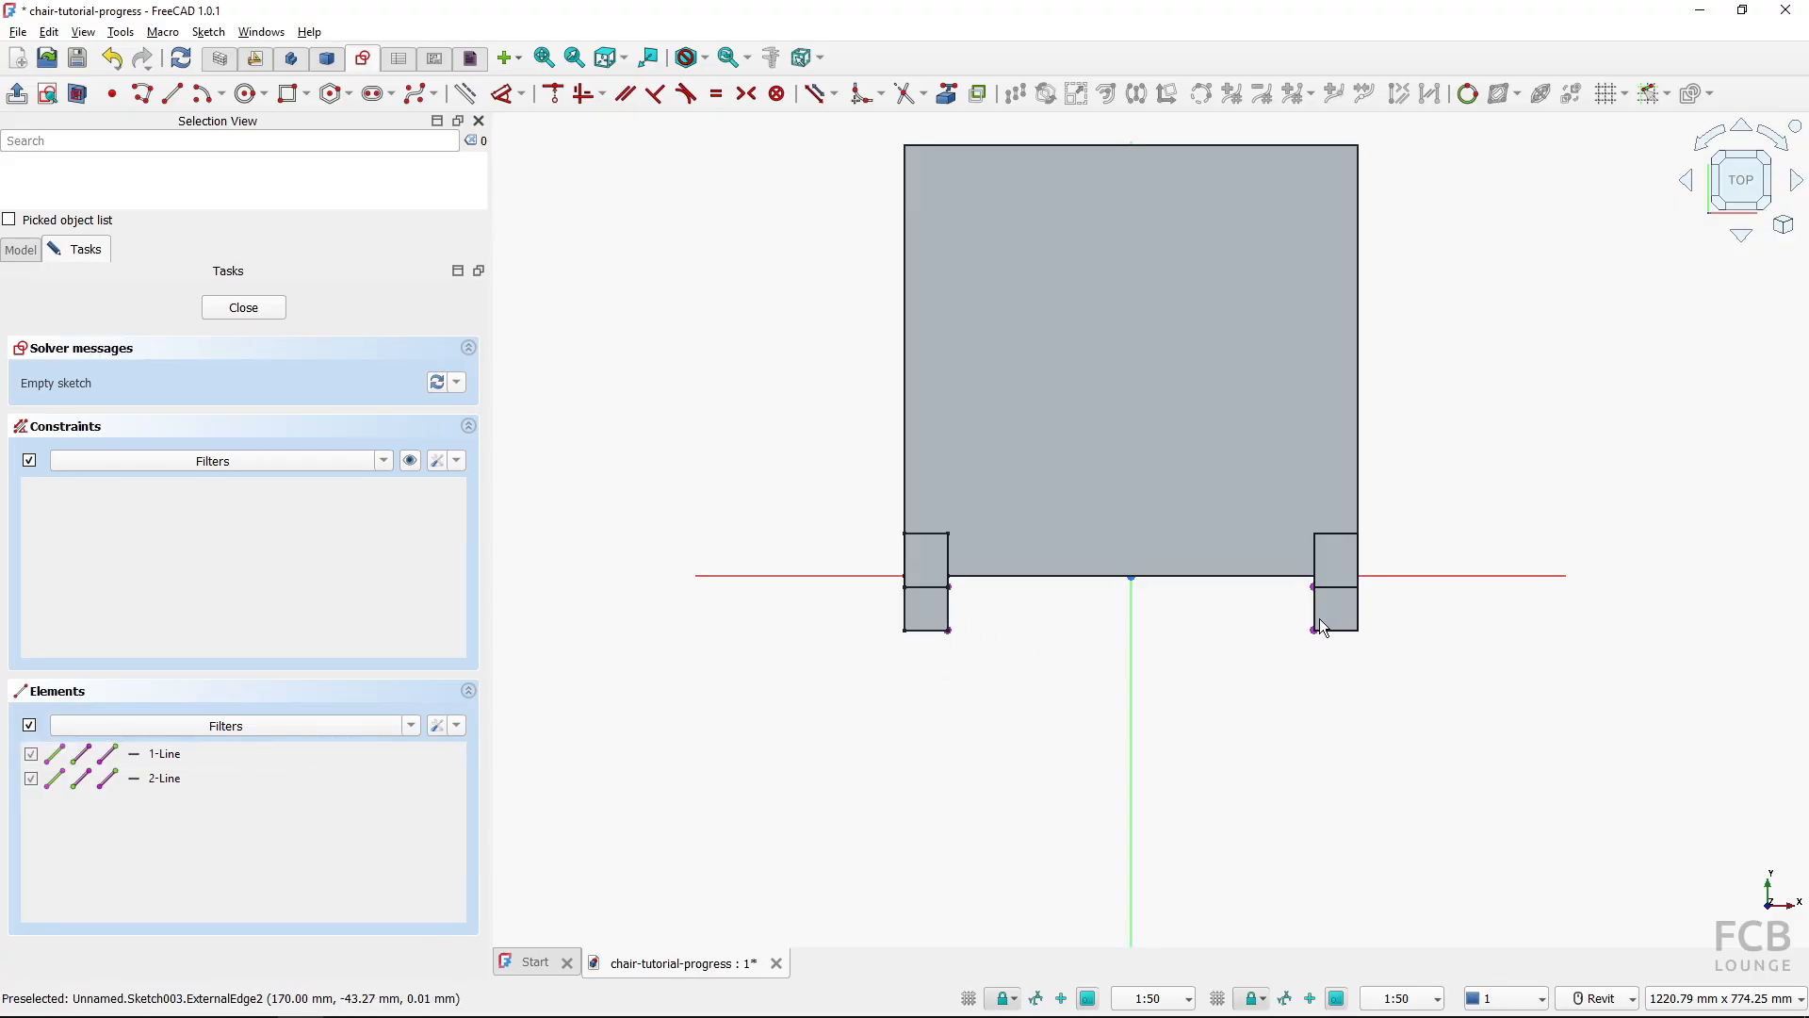
Draw a centre-based arc with a radius of about 683 mm, its ends on the projected inner edges of the two posts
left_click(224, 95)
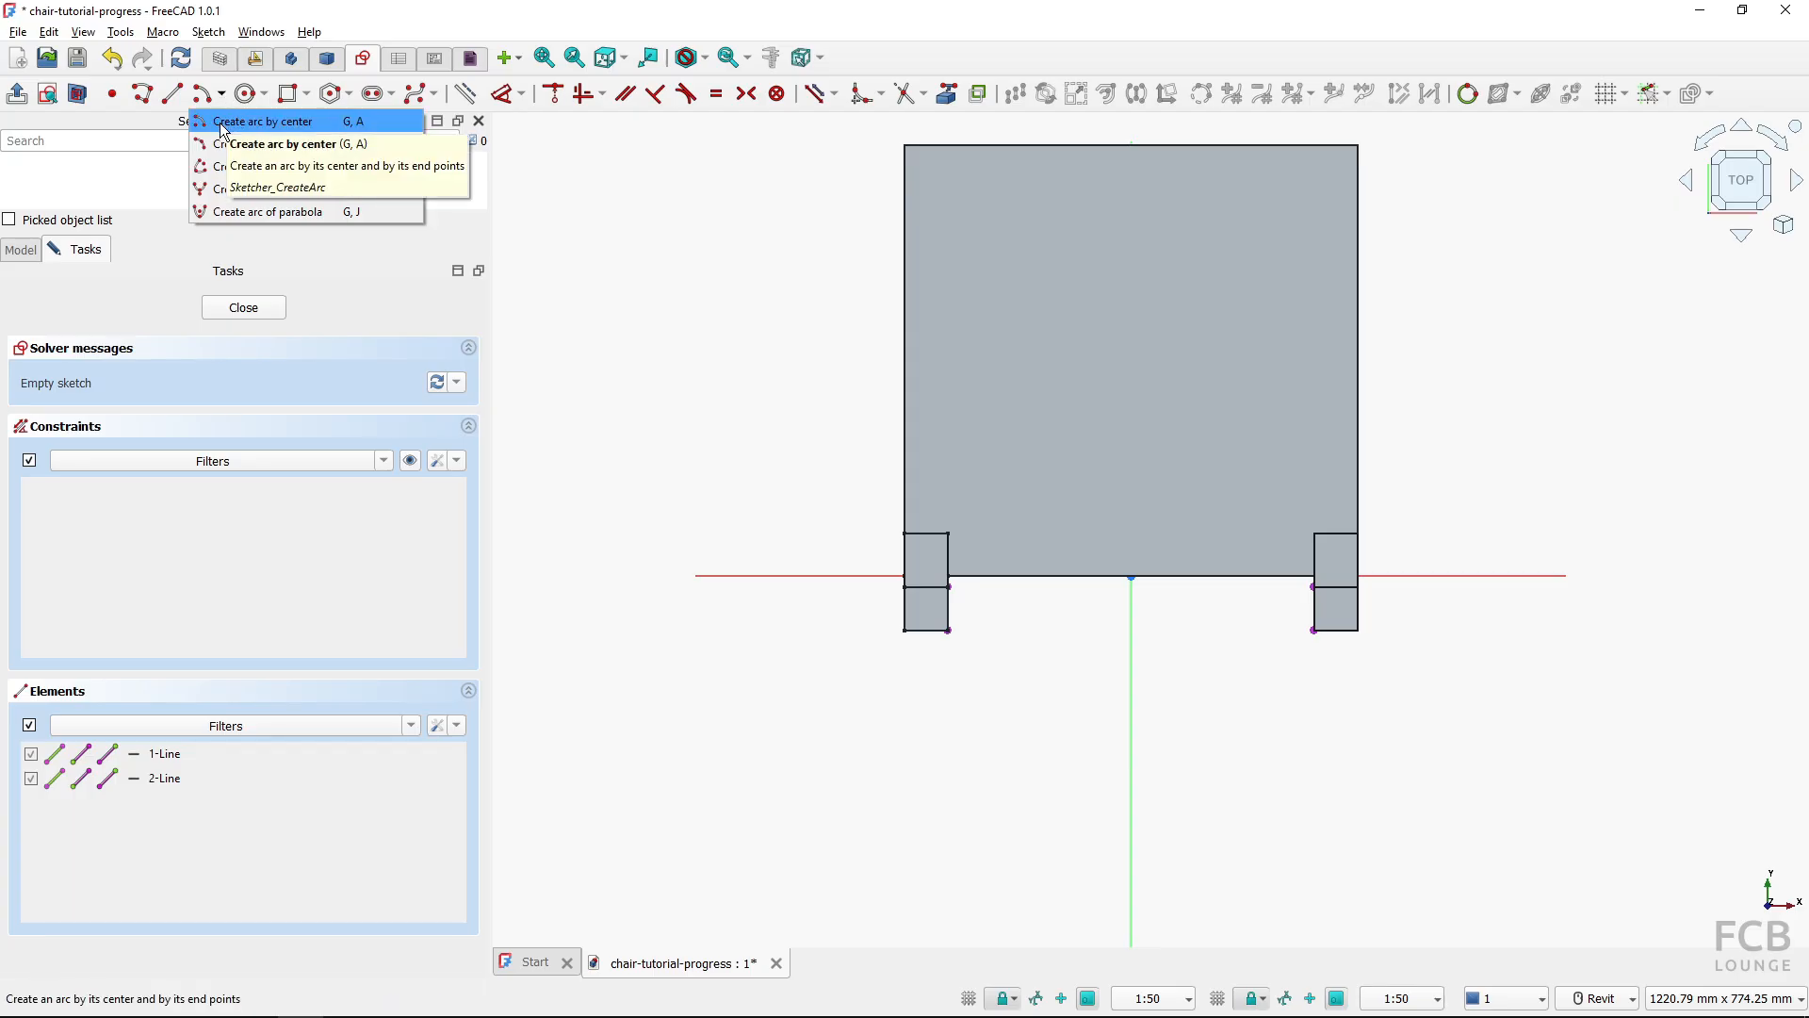
left_click(223, 123)
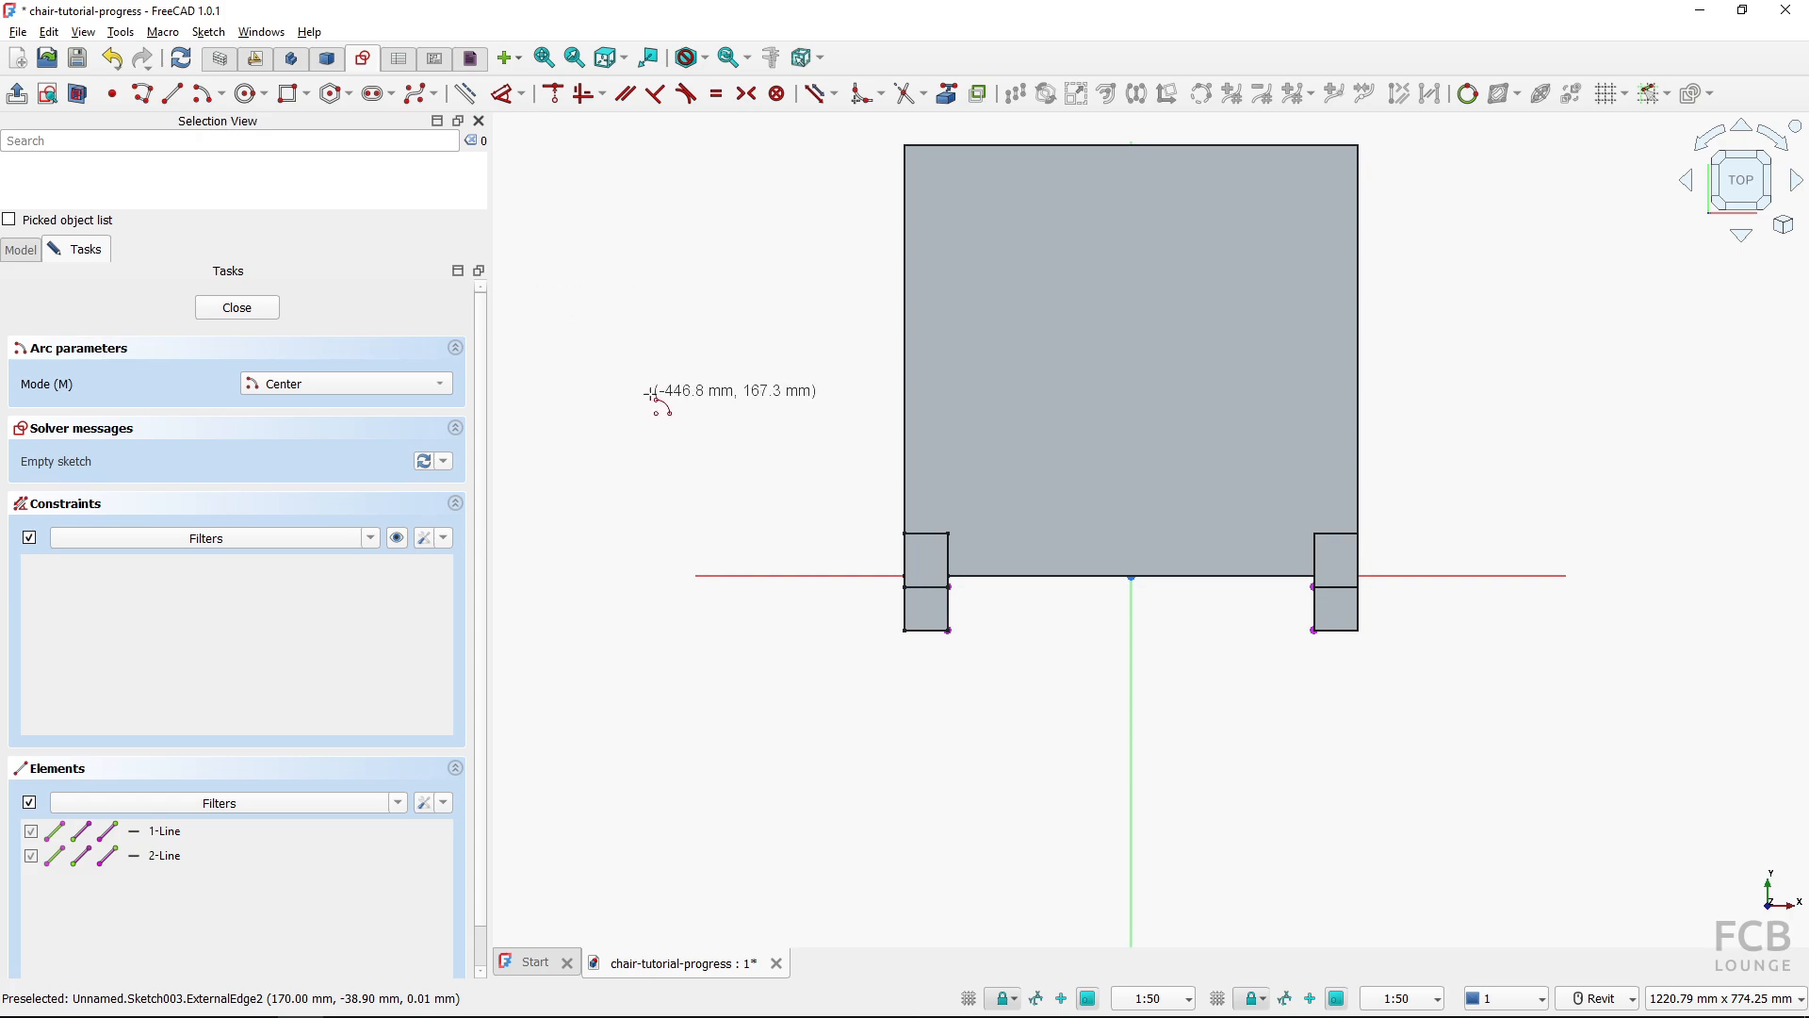
scroll(659, 398, "down", 1)
scroll(754, 467, "down", 1)
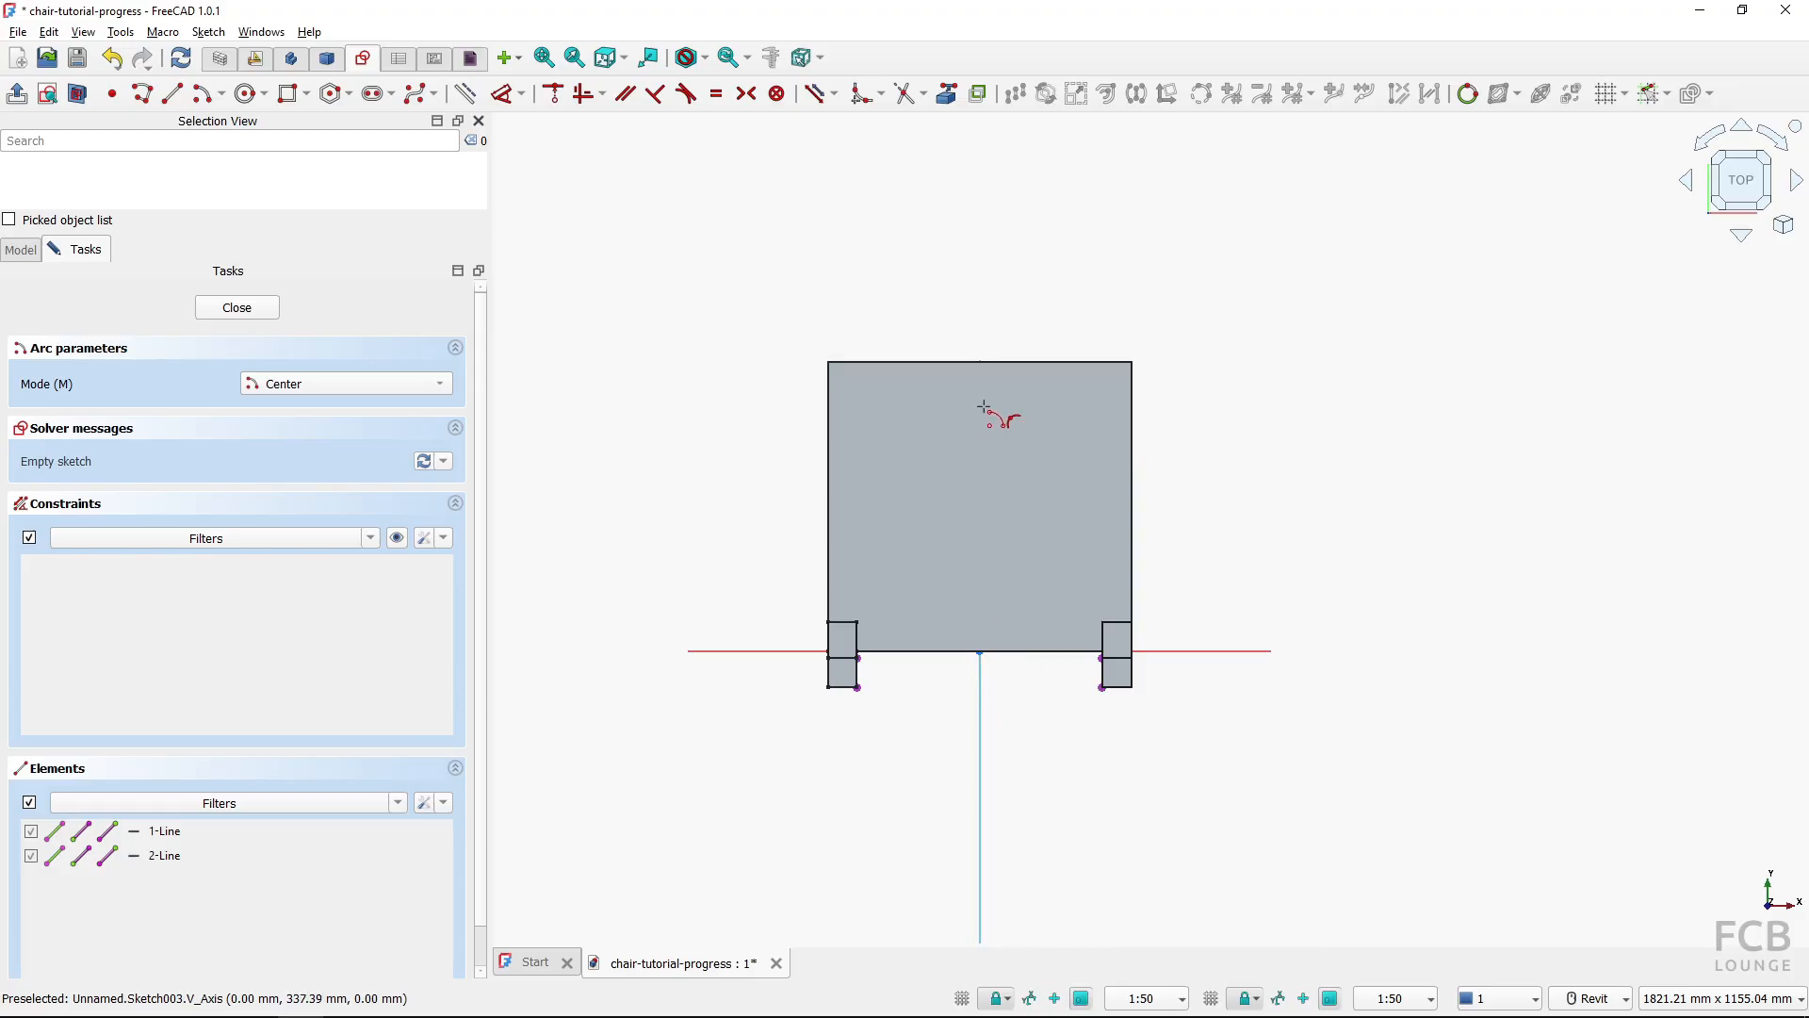
left_click(1053, 223)
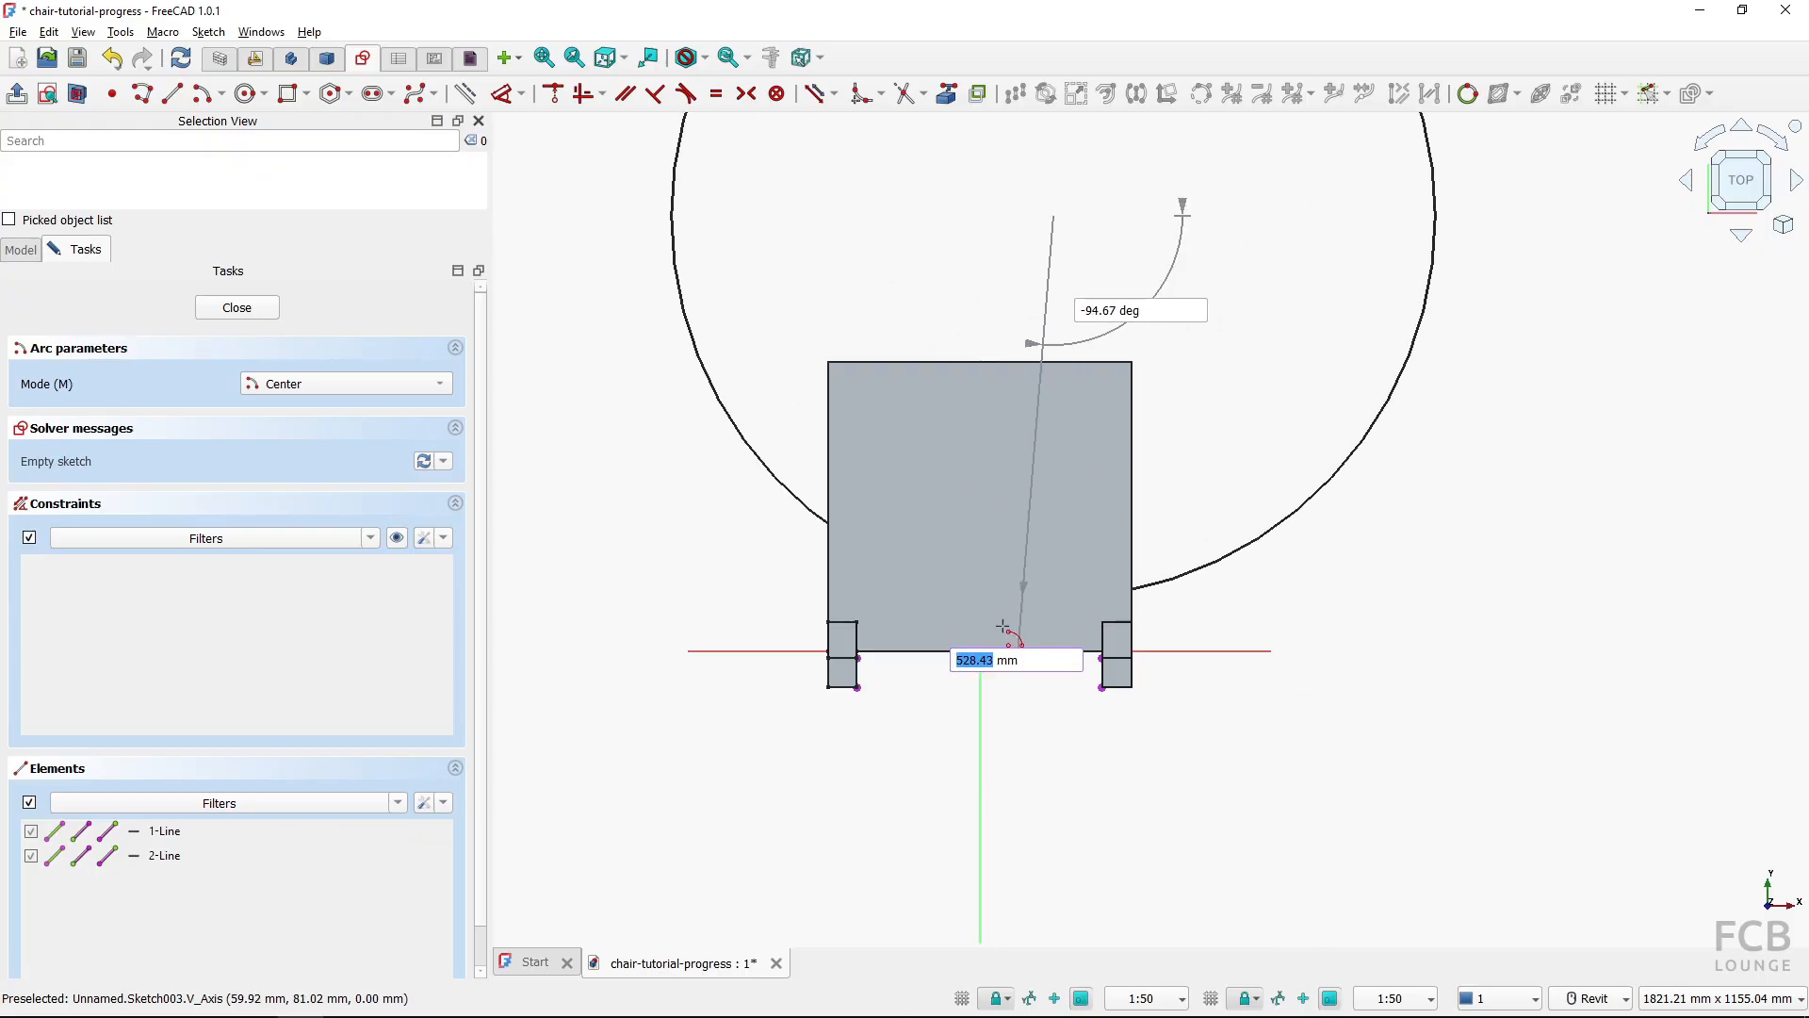
scroll(885, 671, "up", 5)
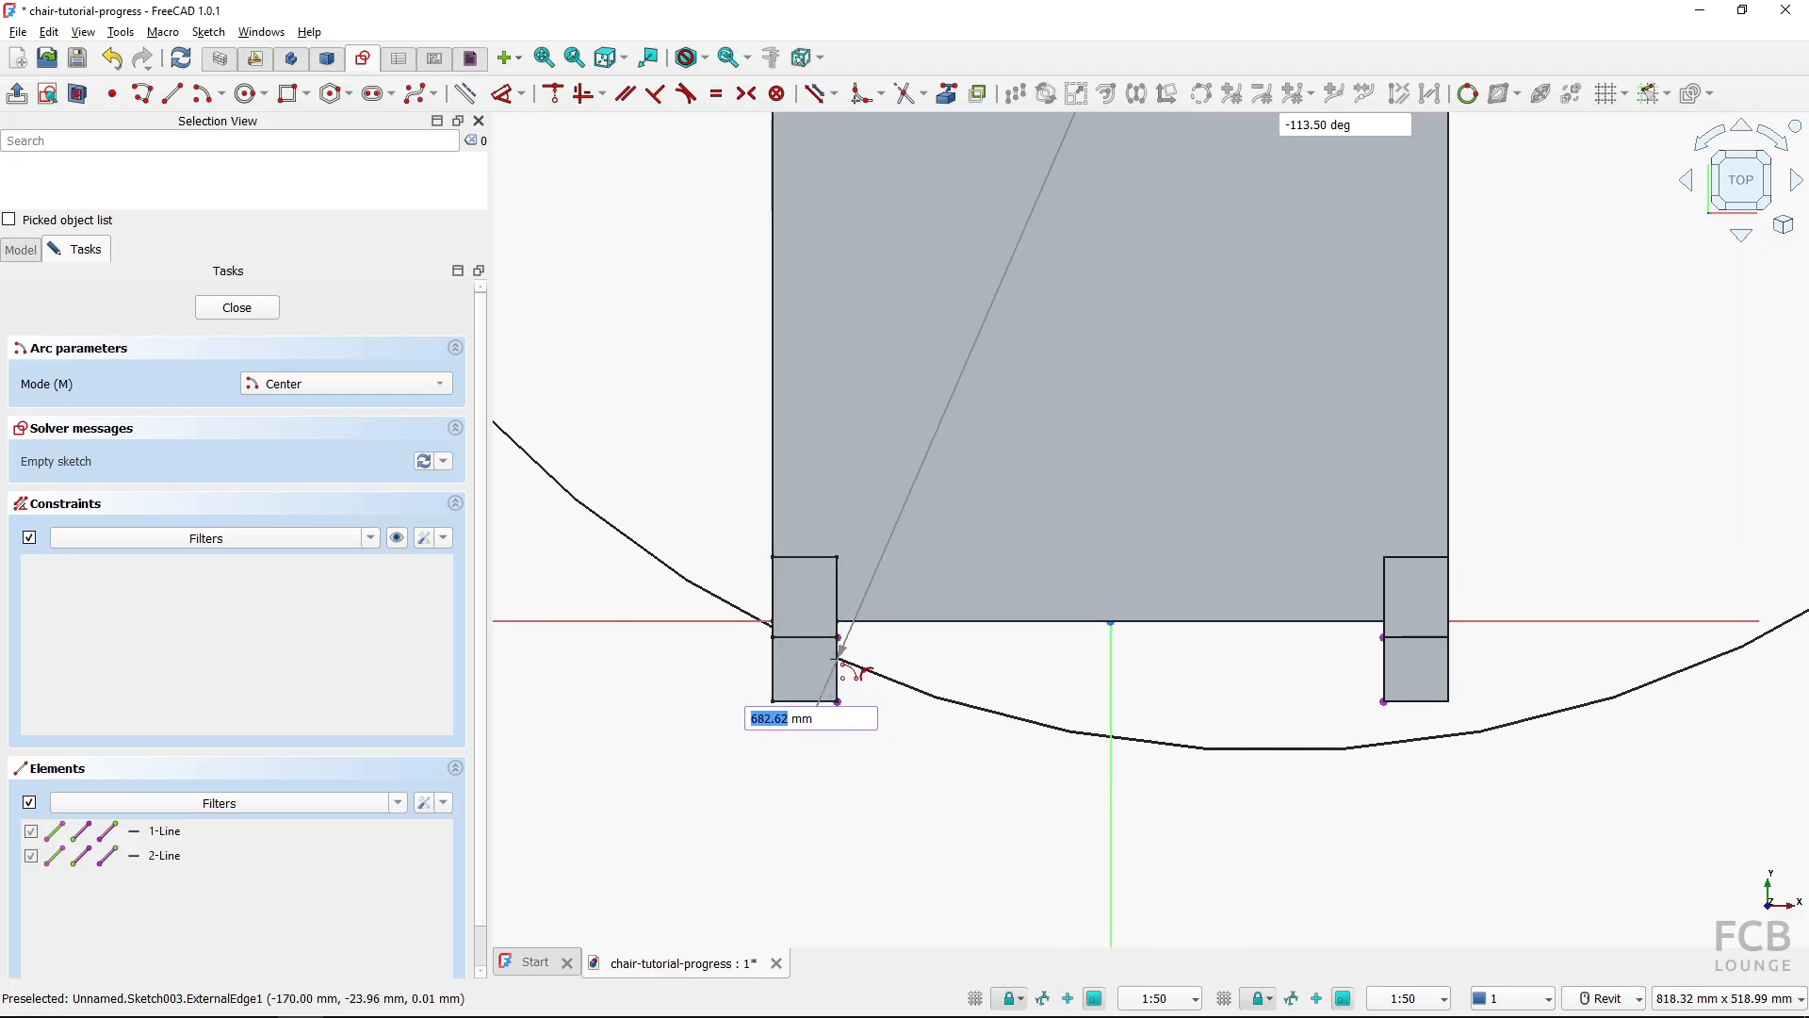
left_click(841, 659)
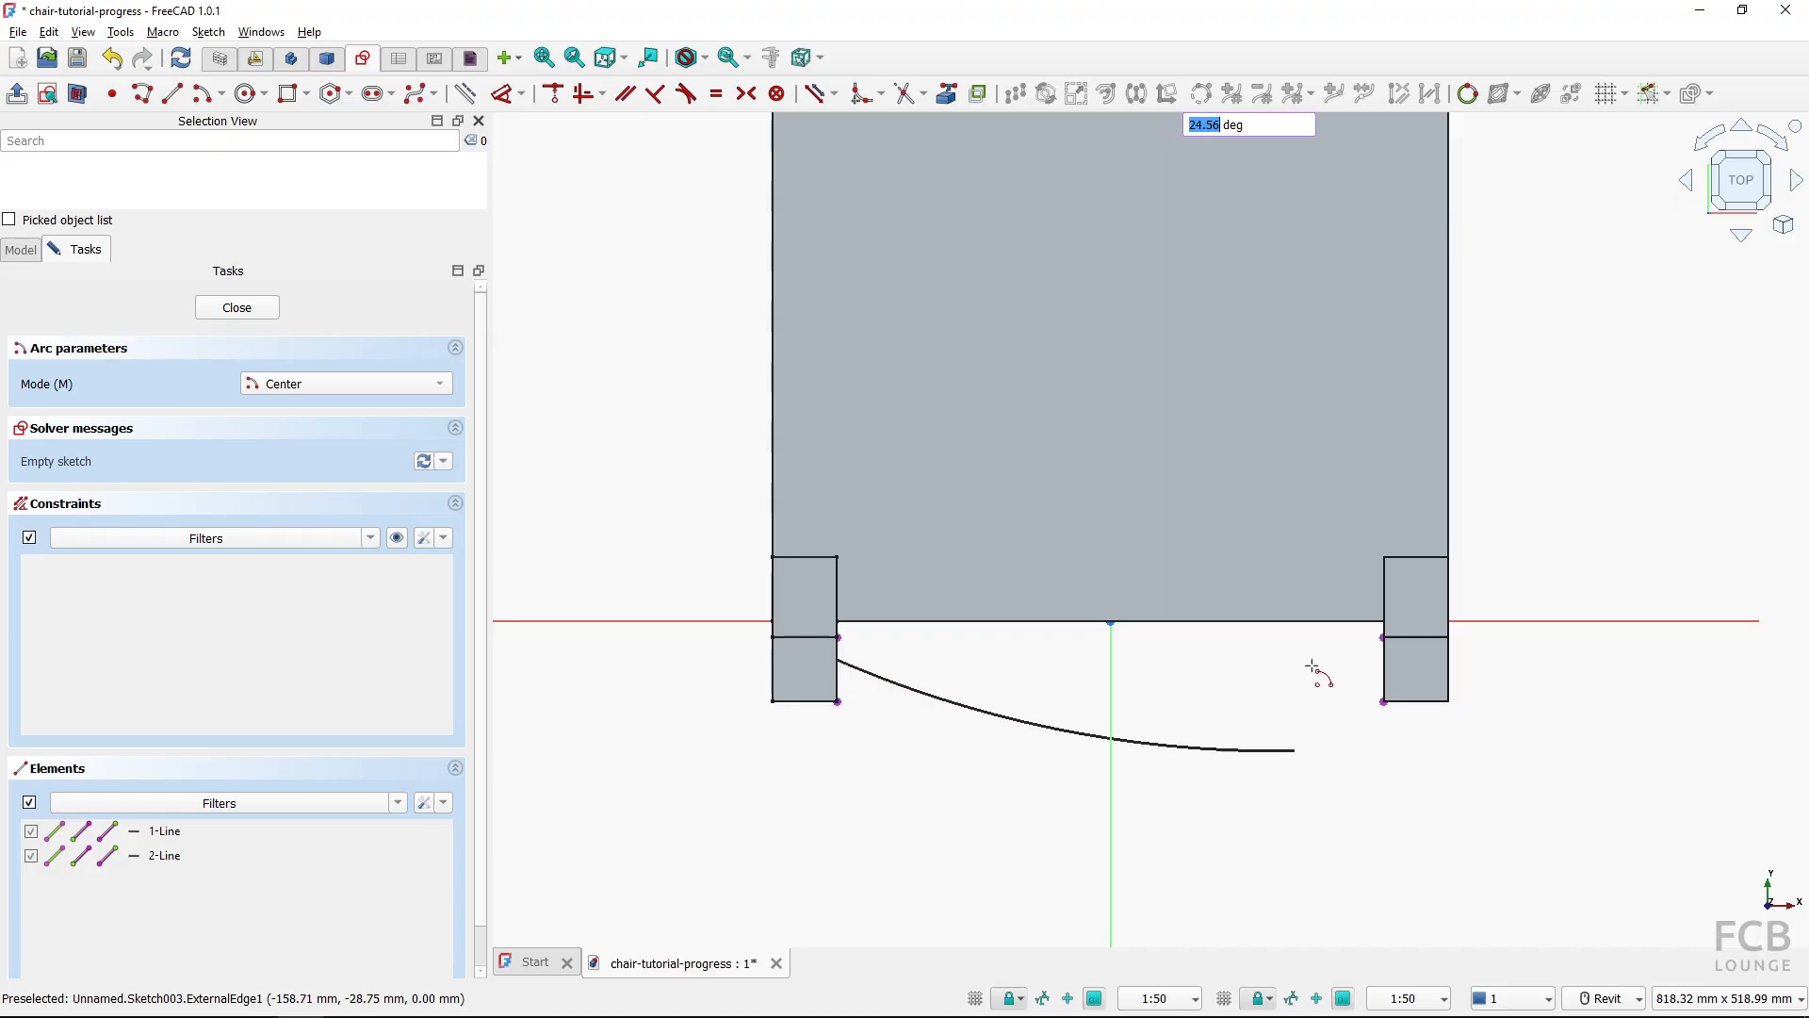
left_click(1383, 659)
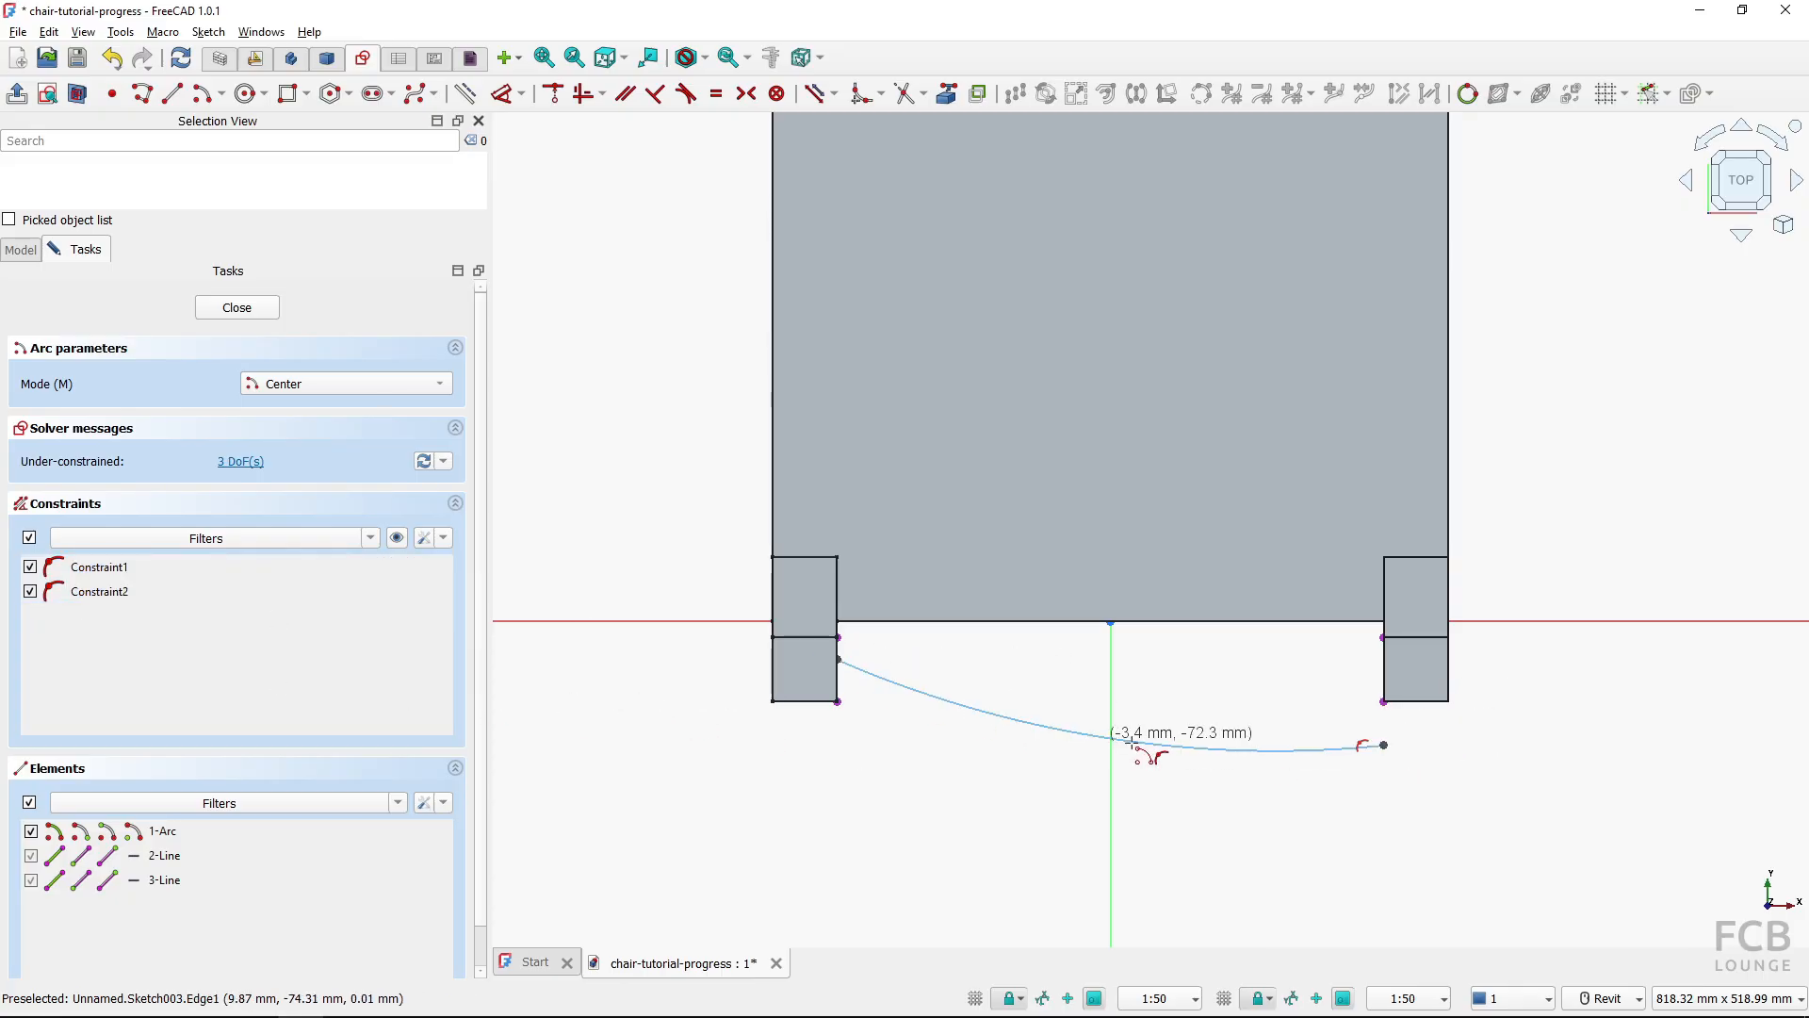
scroll(1143, 739, "down", 5)
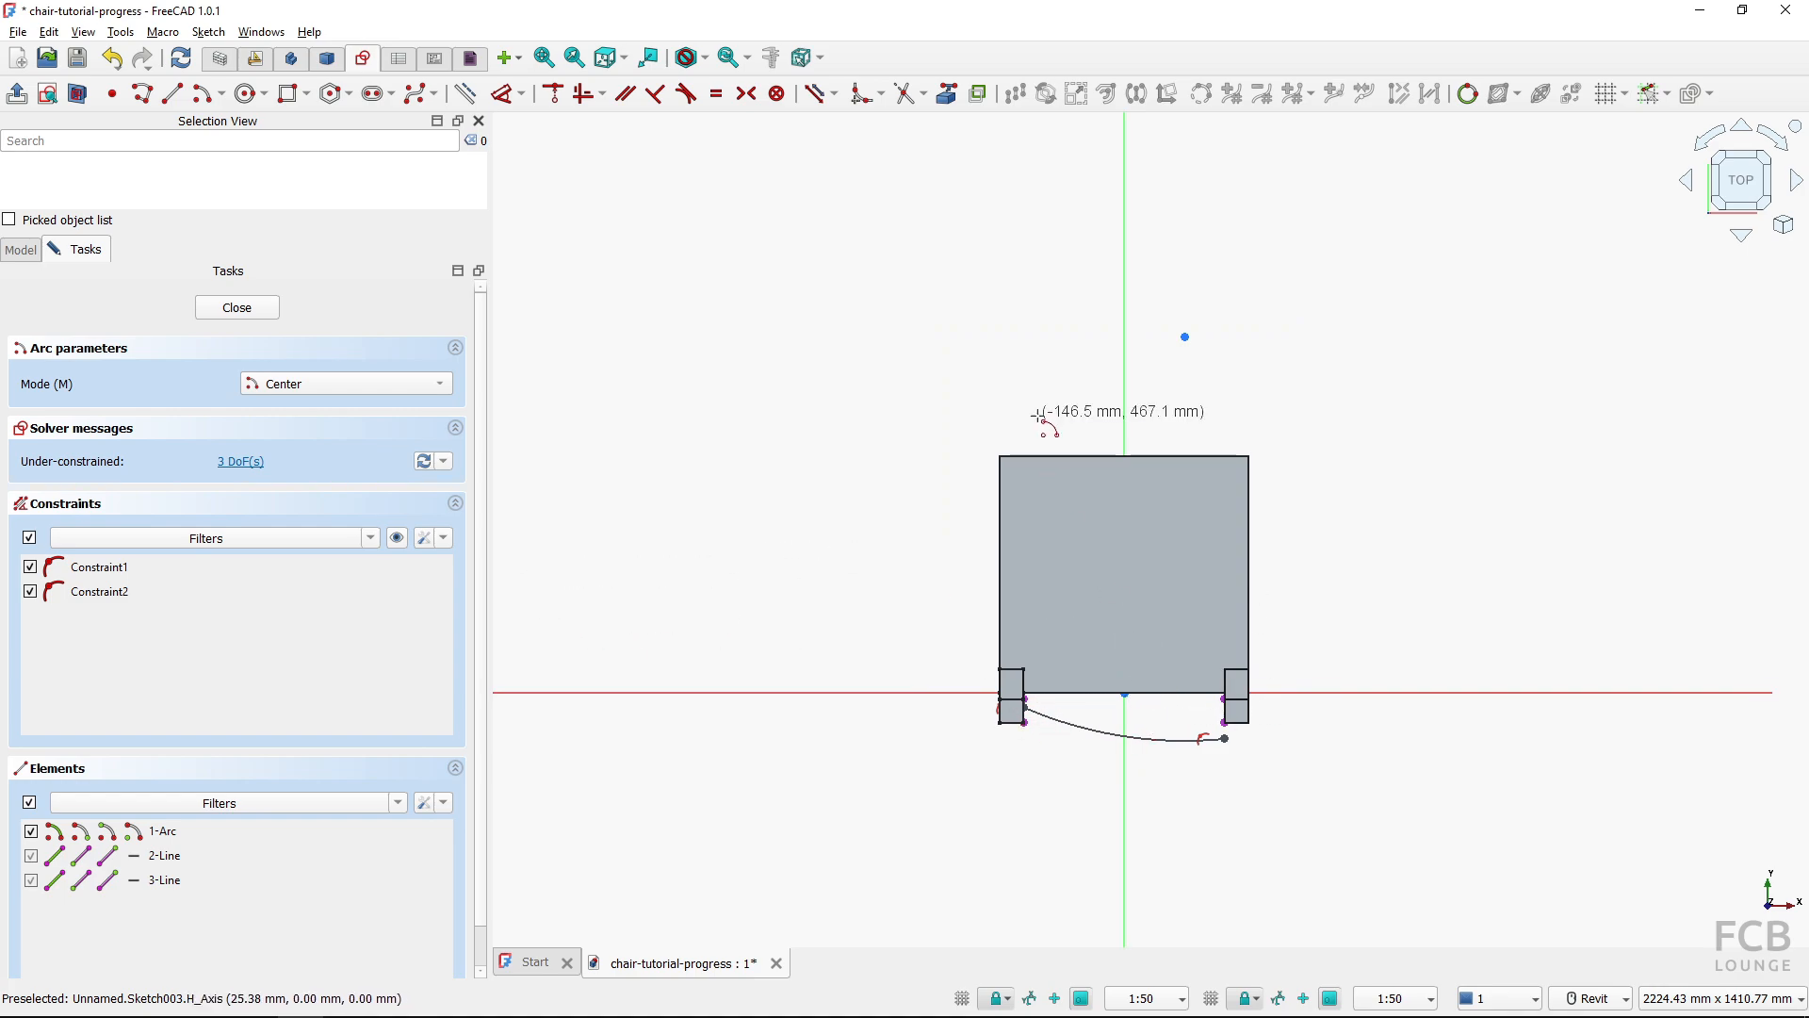
key("Escape")
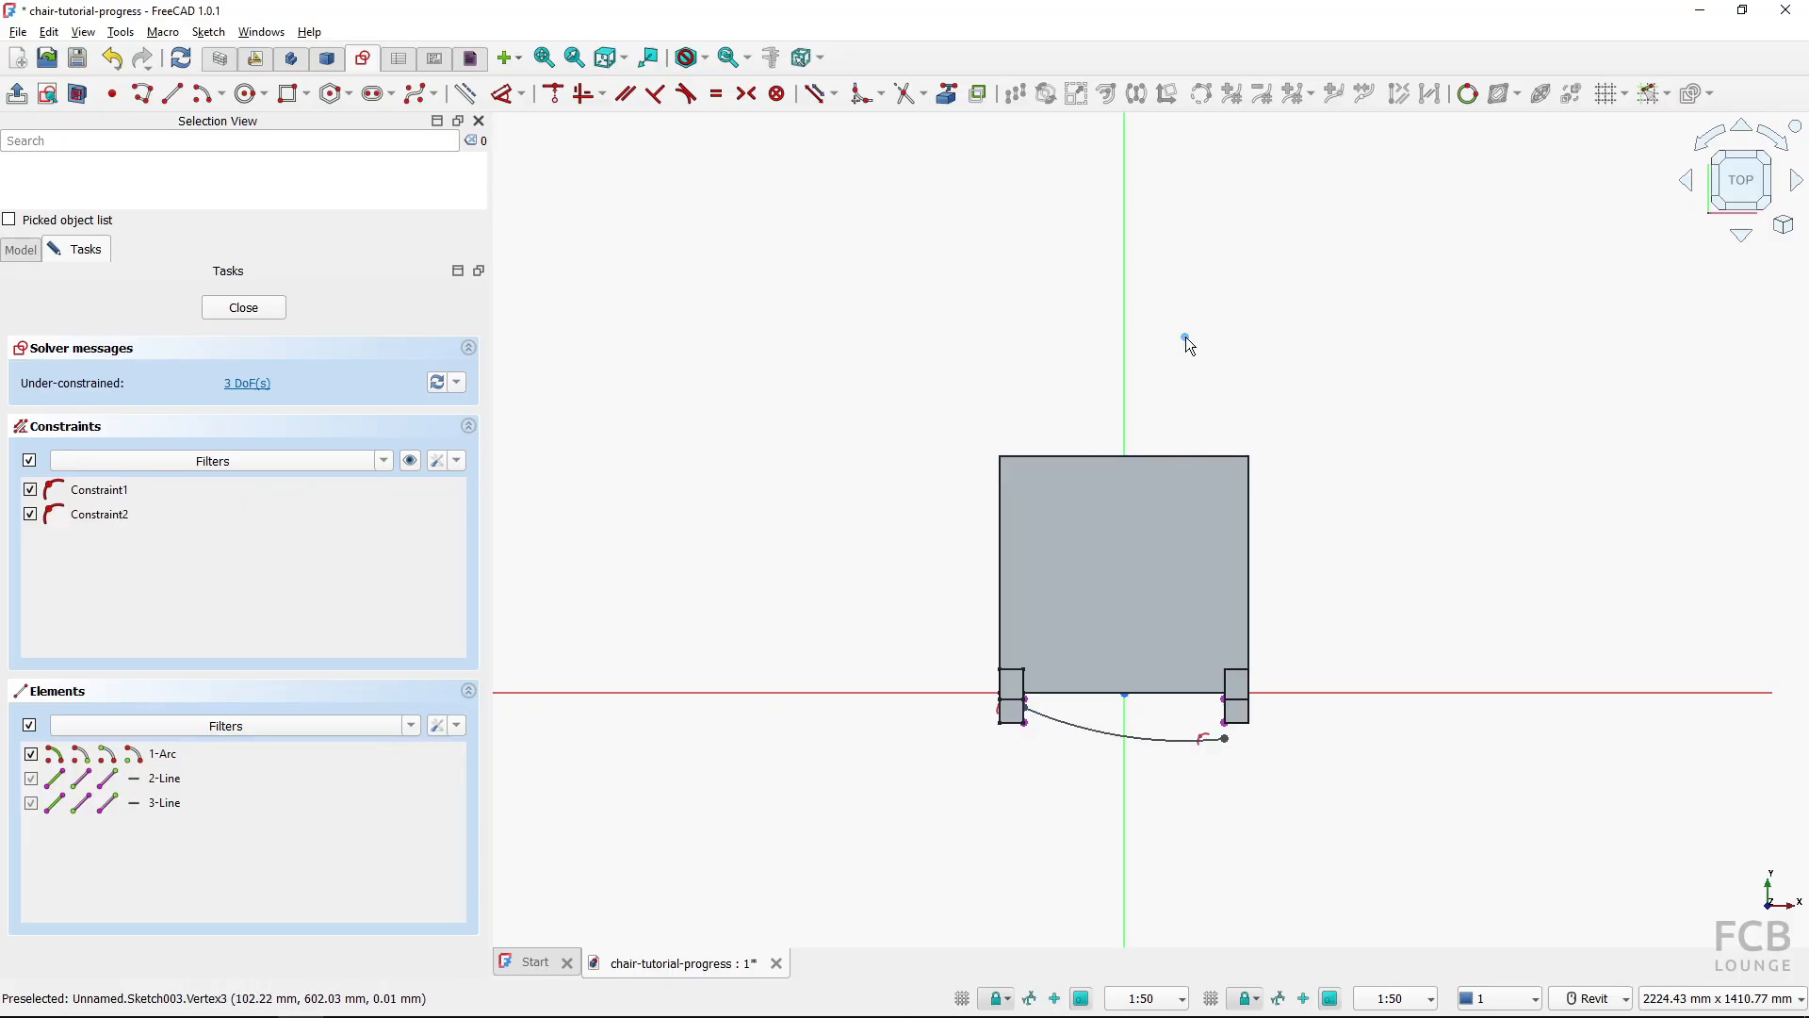
Constrain the arc's centre to the sketch's vertical axis with a coincident constraint and fine-tune its position along the axis
key("ctrl")
key("ctrl")
key("ctrl")
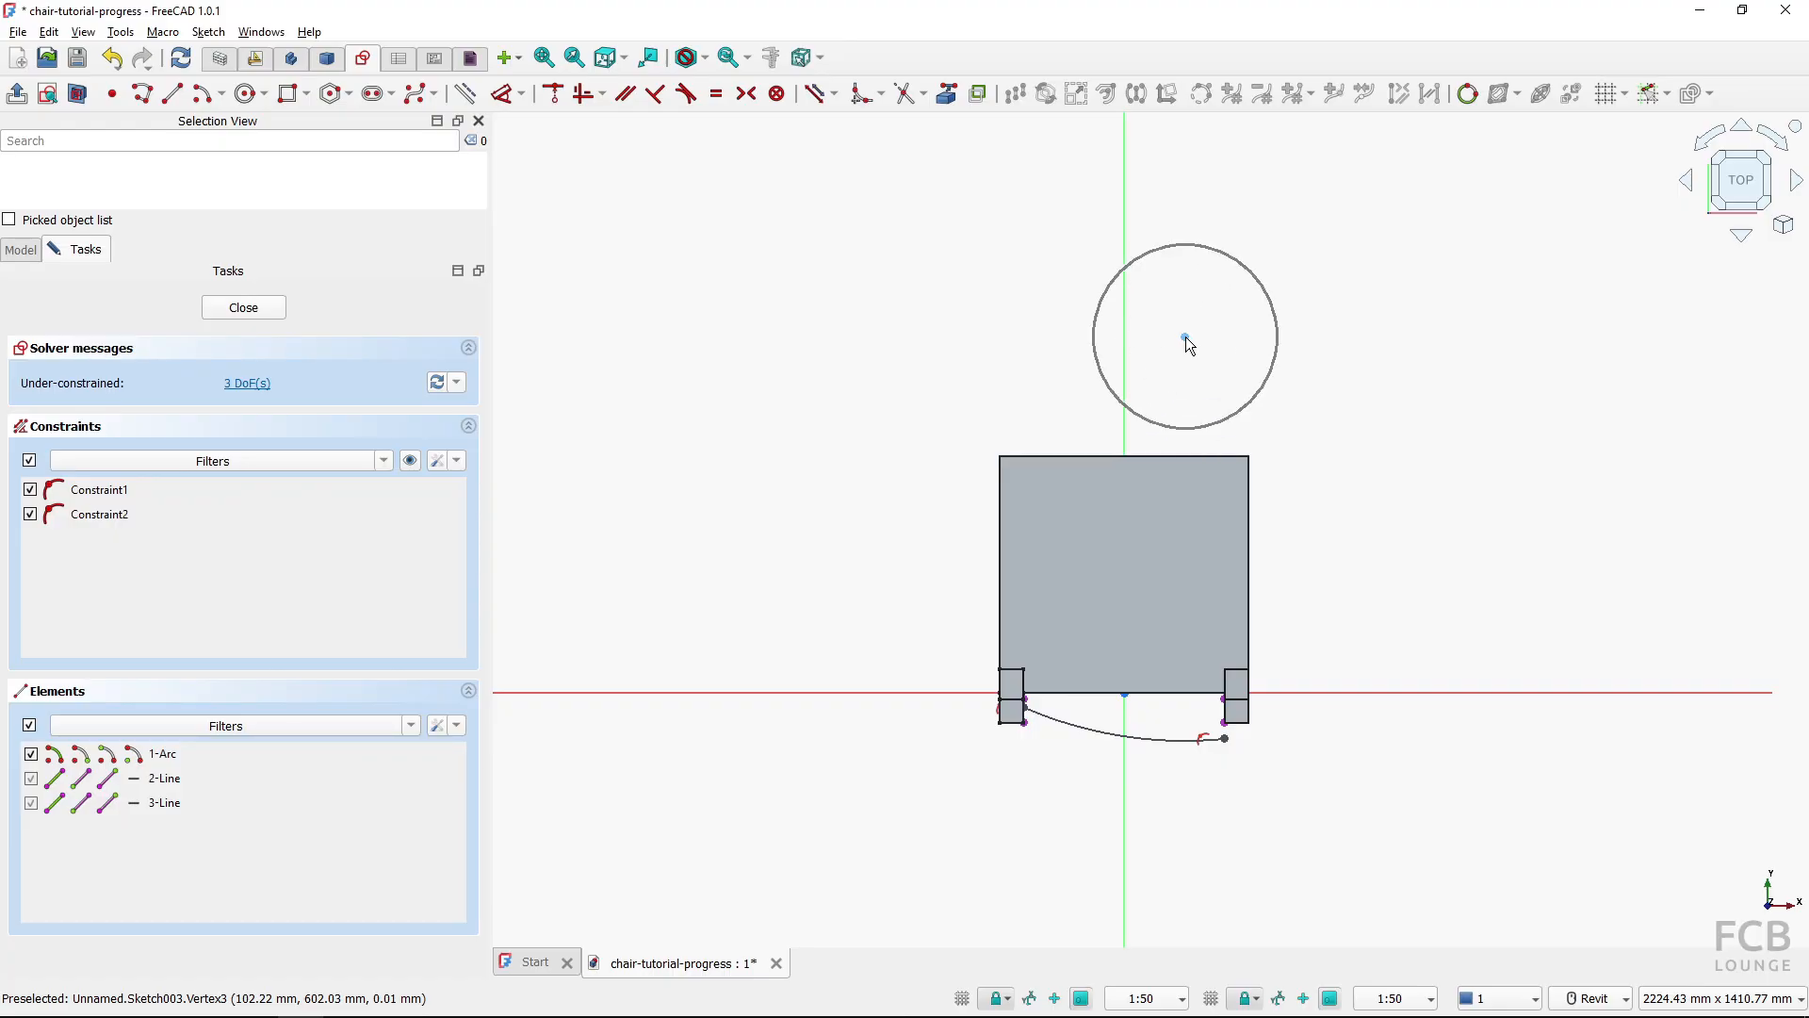
key("ctrl")
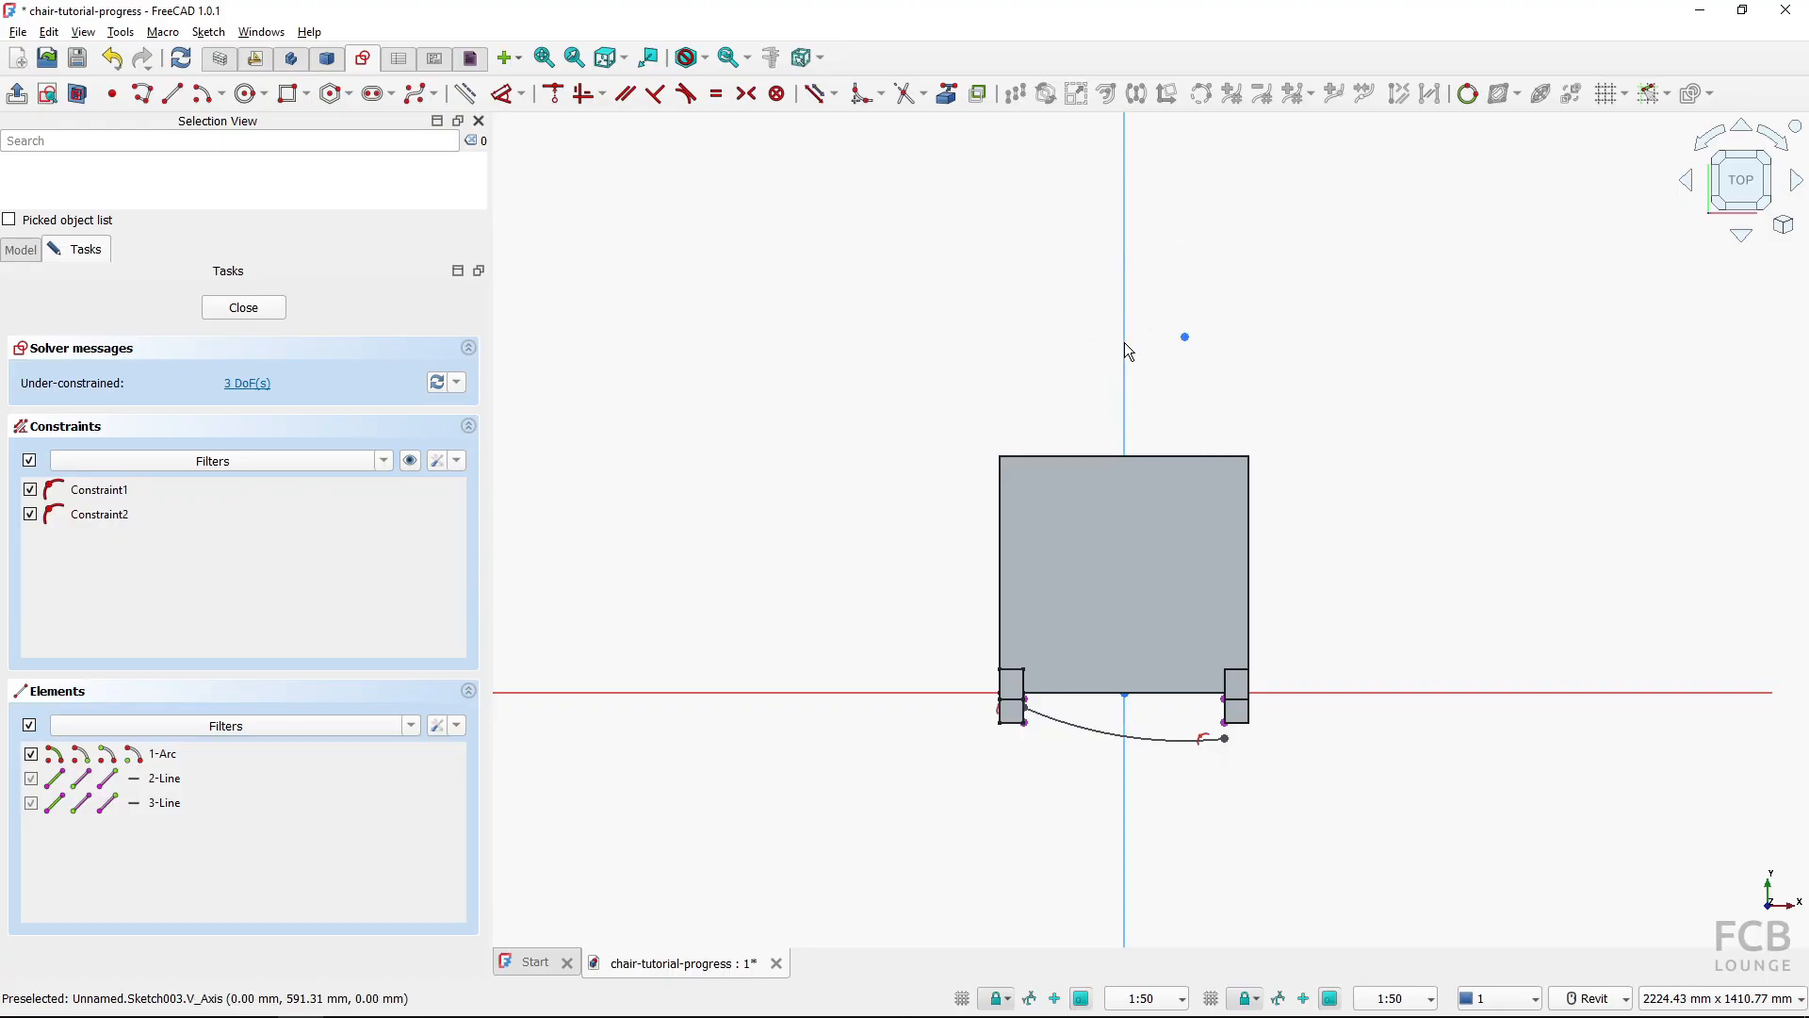
key("ctrl")
left_click(553, 96)
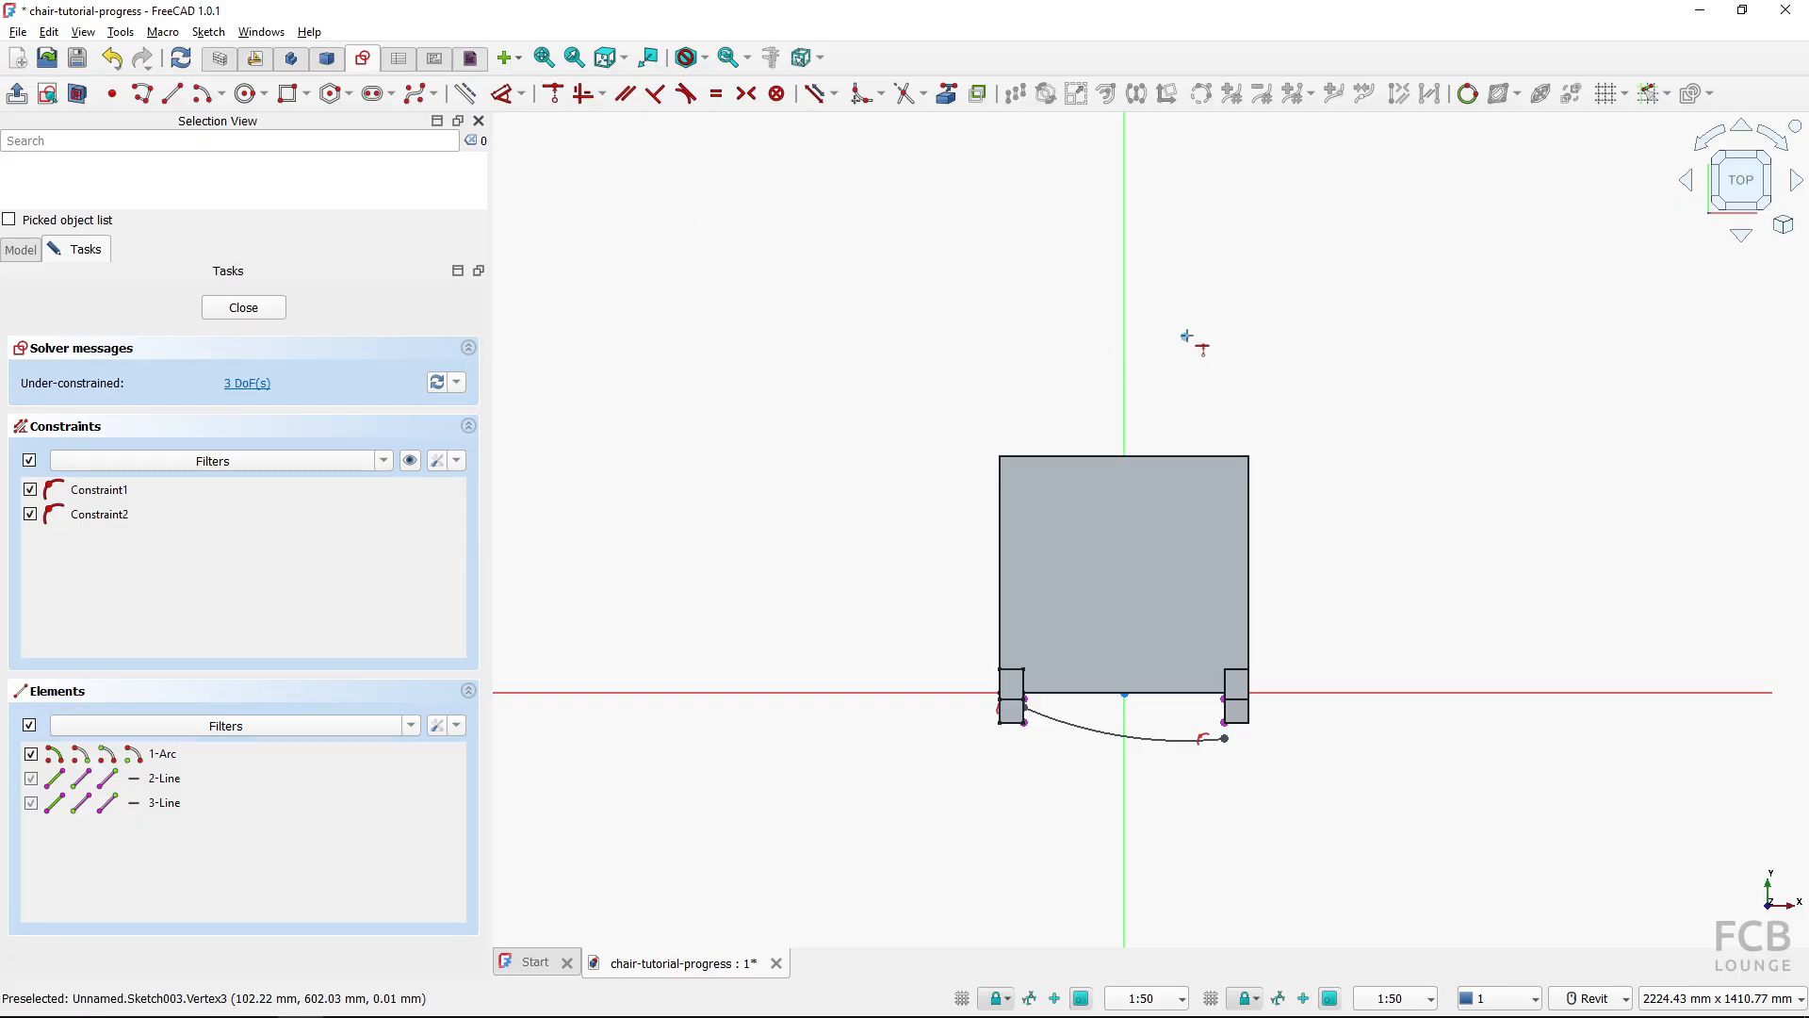
left_click(1186, 337)
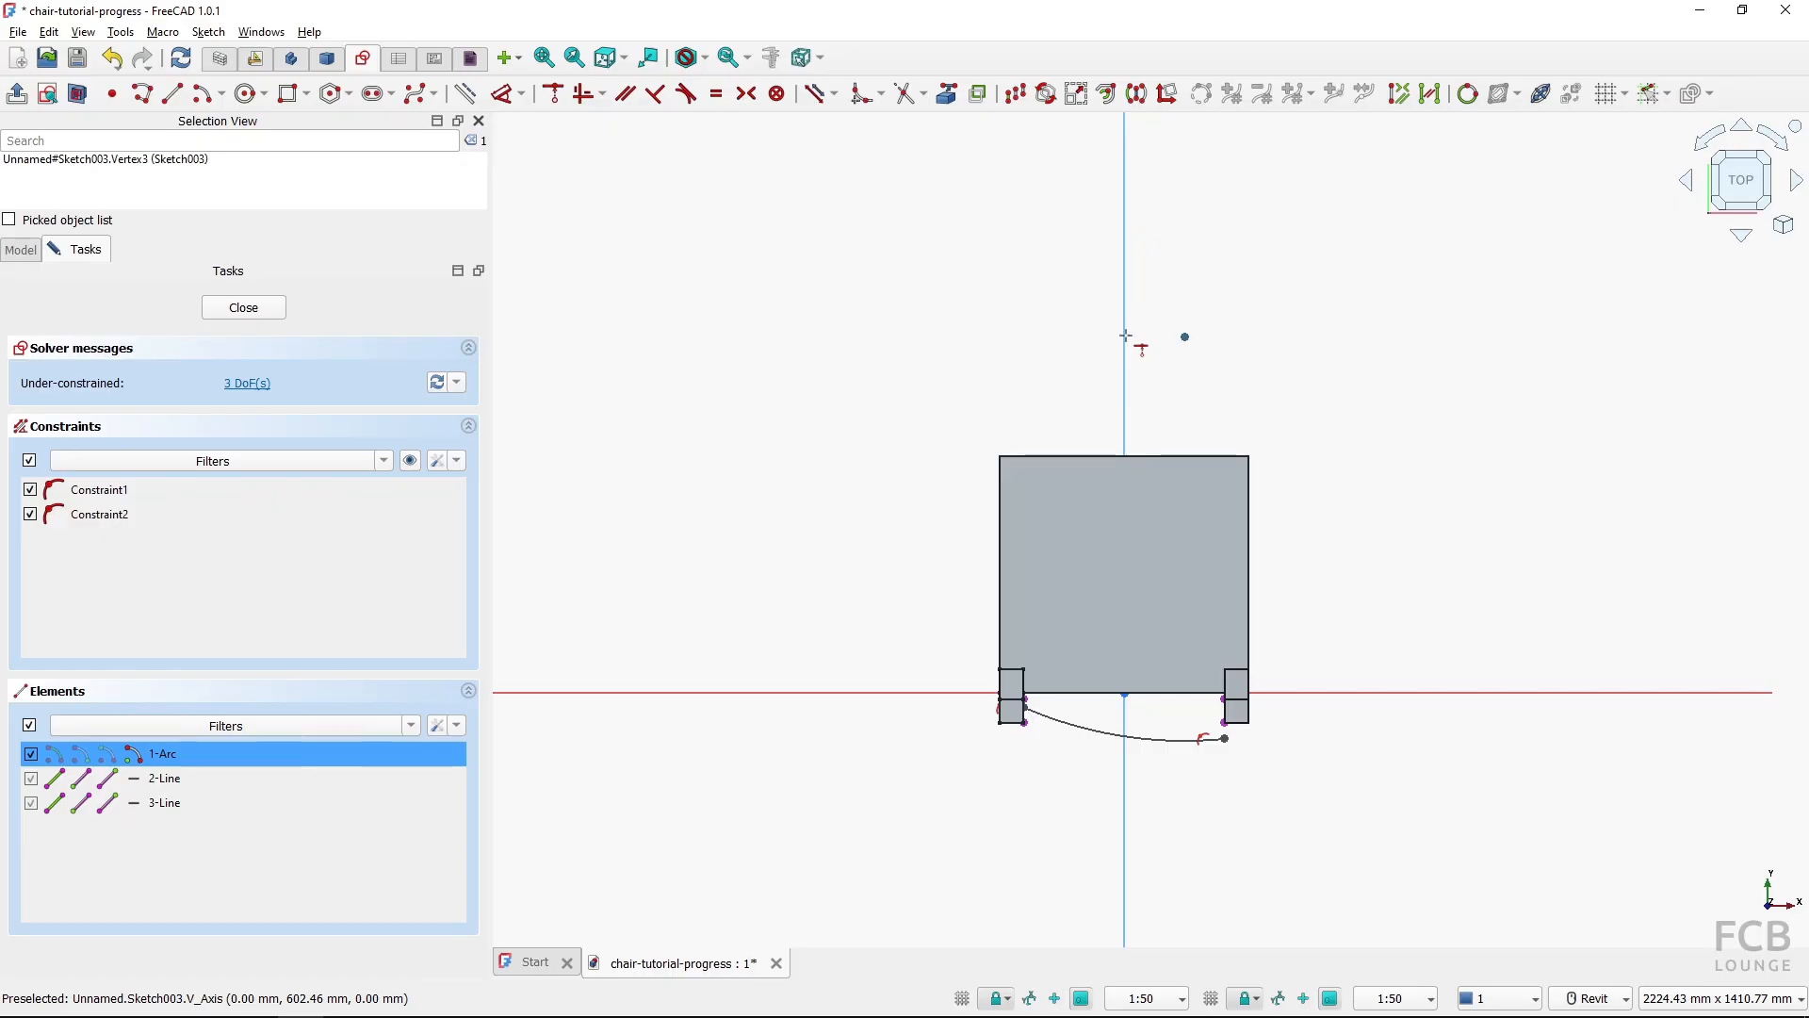
left_click(1125, 336)
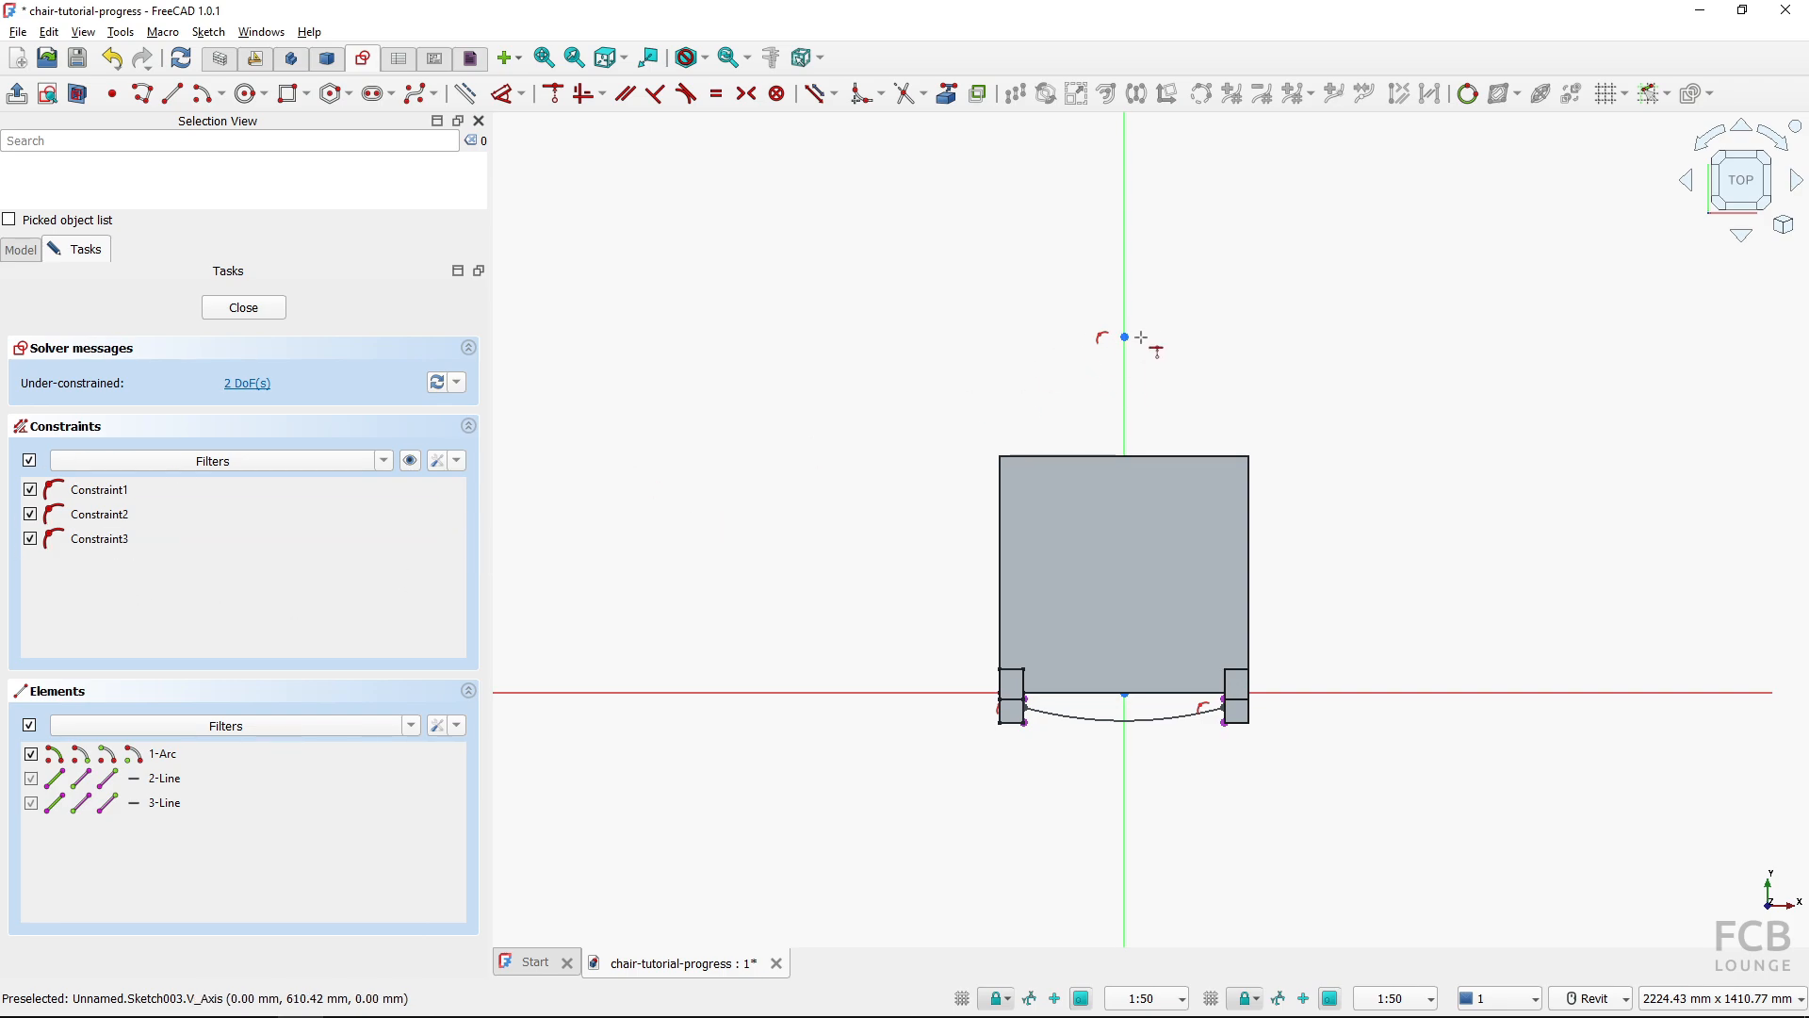
key("Escape")
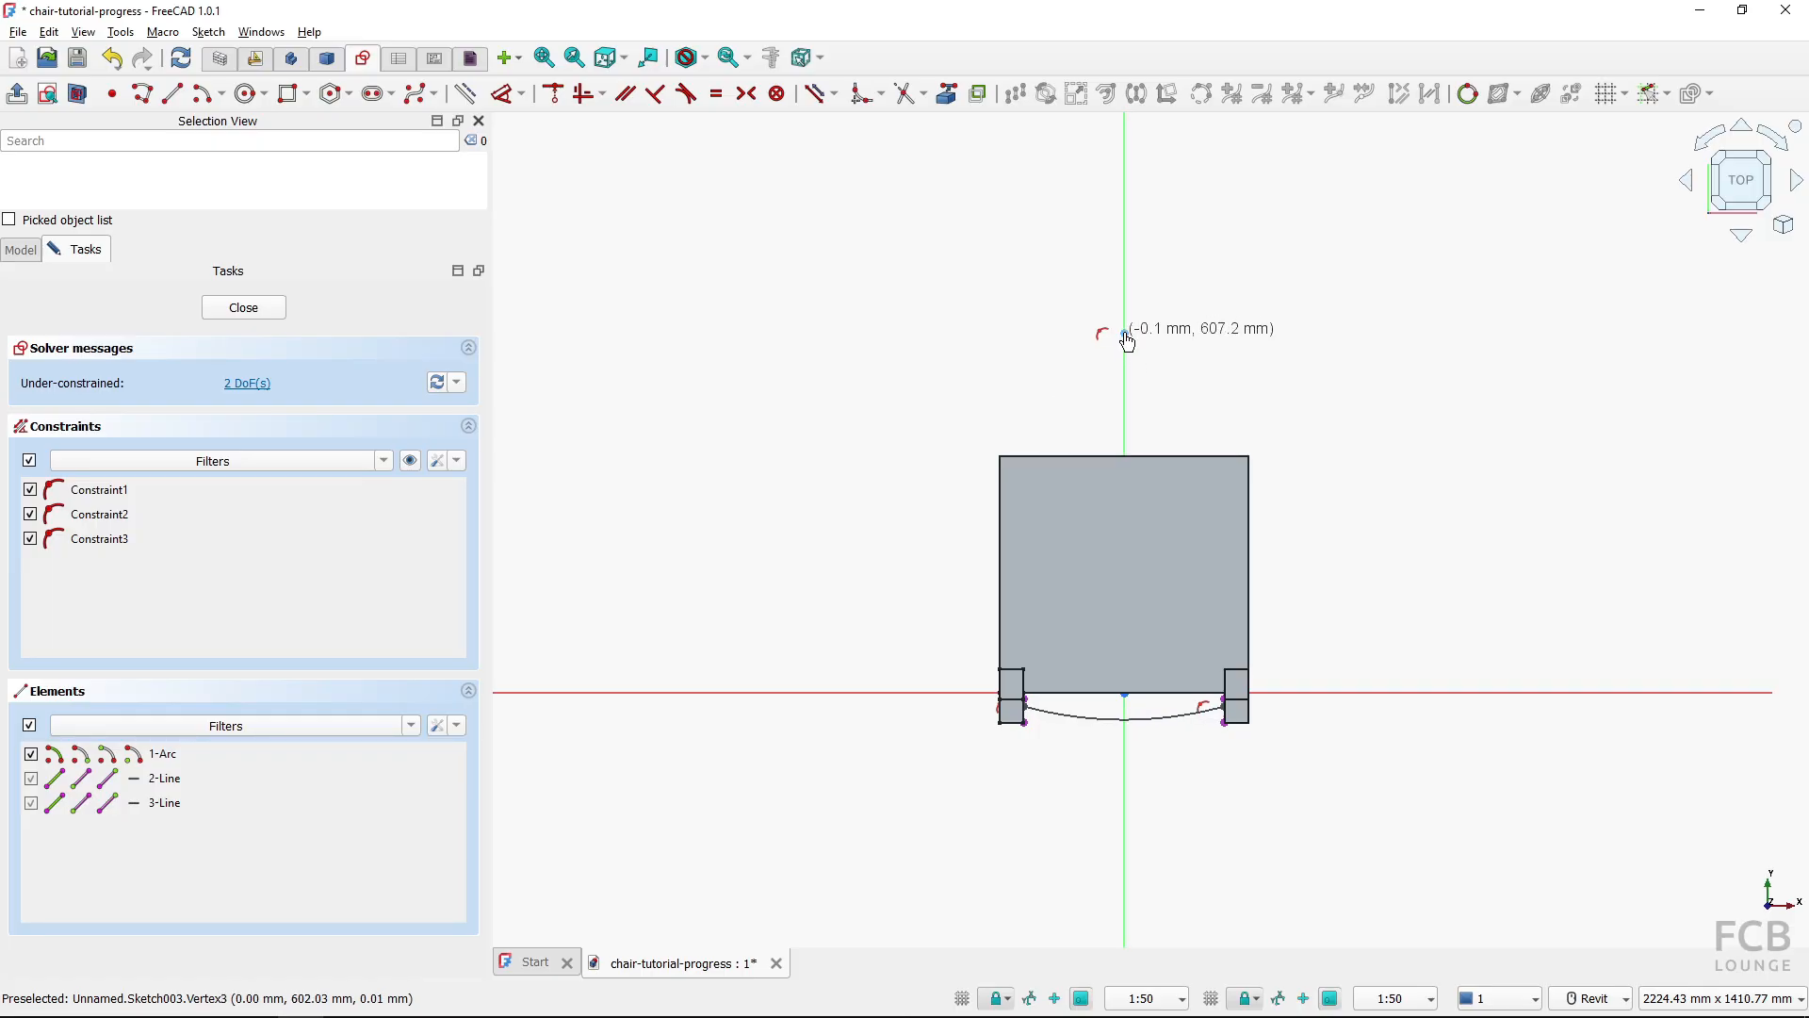
mouse_move(1128, 341)
left_mouse_down()
mouse_move(1128, 282)
mouse_move(1130, 363)
mouse_move(1131, 347)
left_mouse_up()
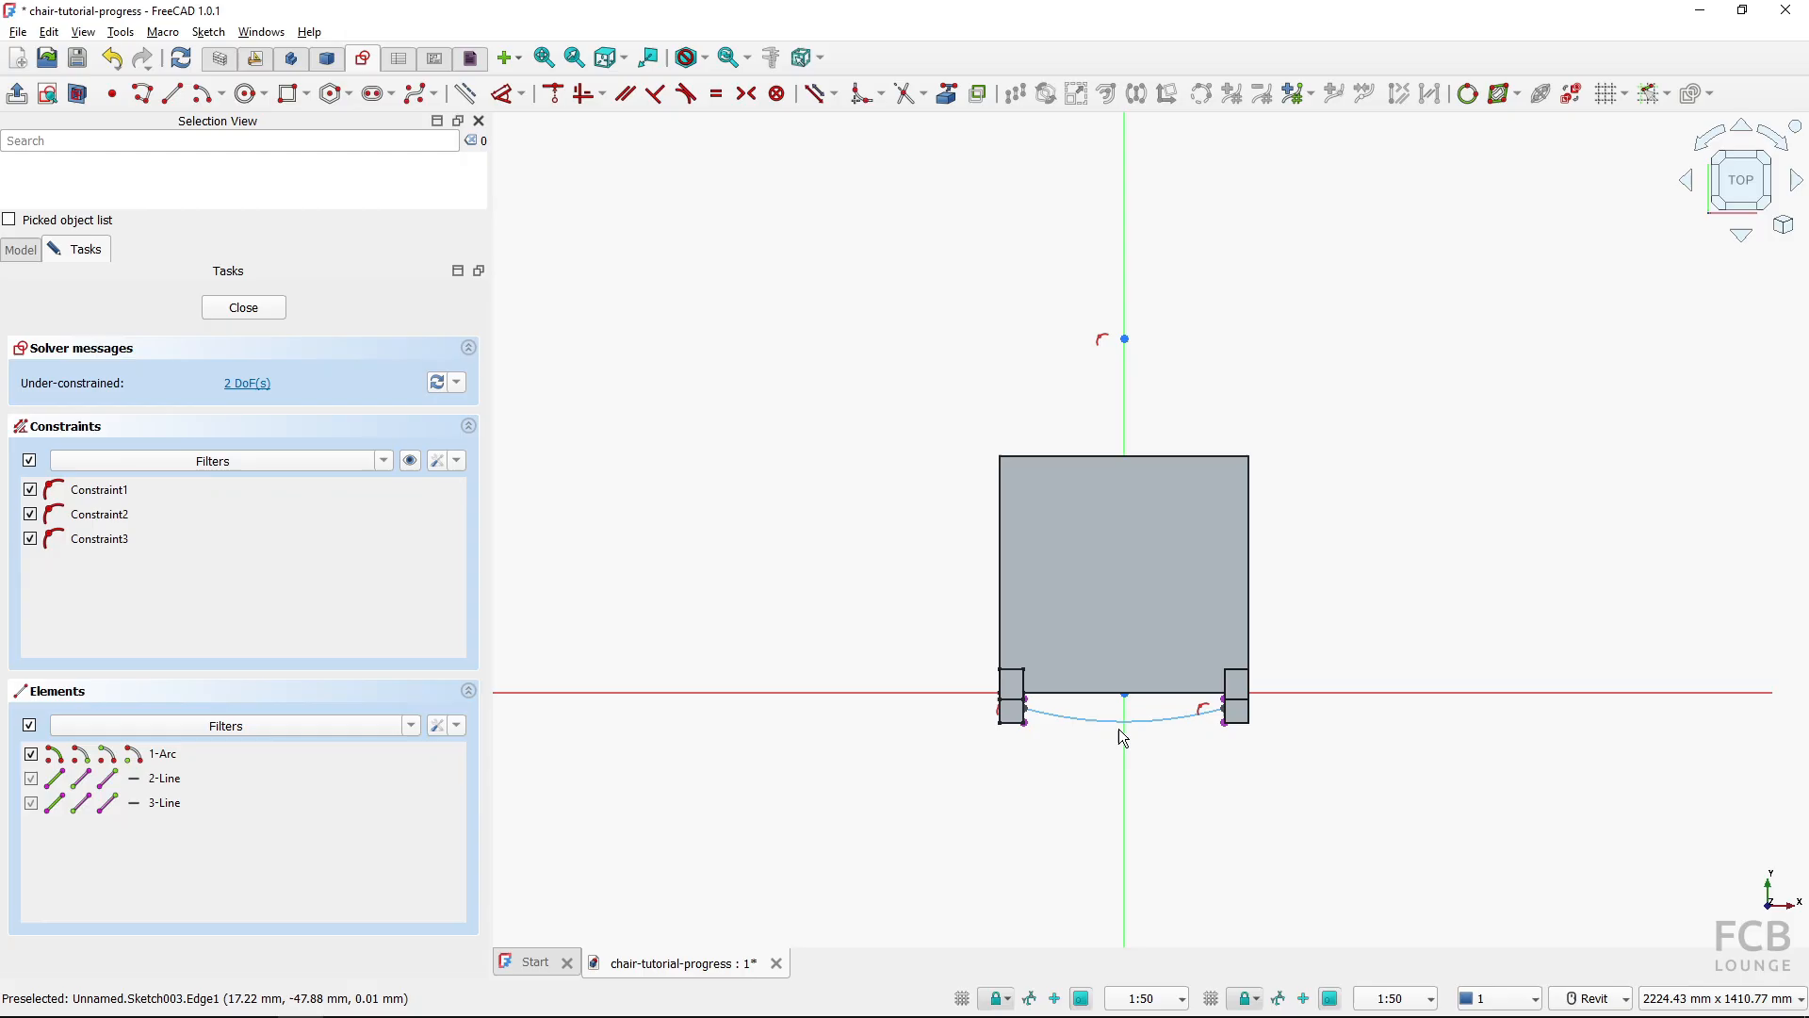
Copy the arc once with the sketch Translate tool, offset 15 mm at 90 degrees towards the seat, in a single row
scroll(1082, 732, "up", 5)
scroll(1045, 745, "up", 1)
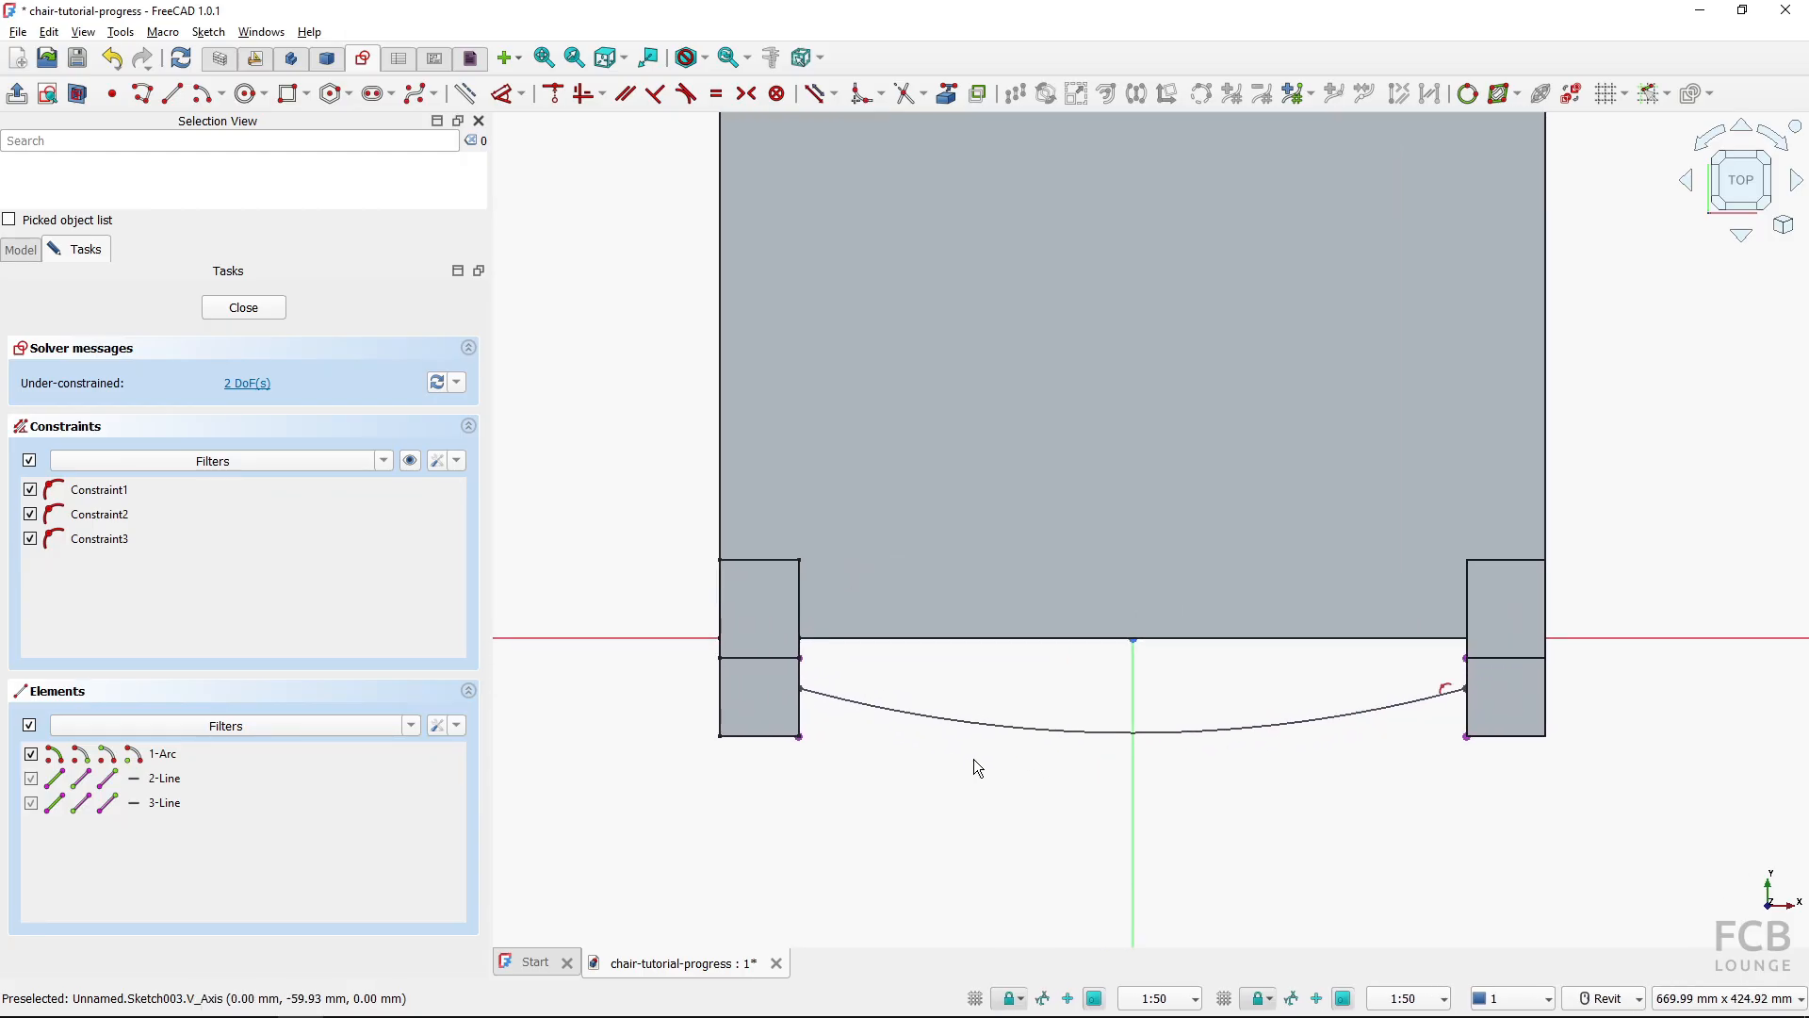
left_click(1087, 733)
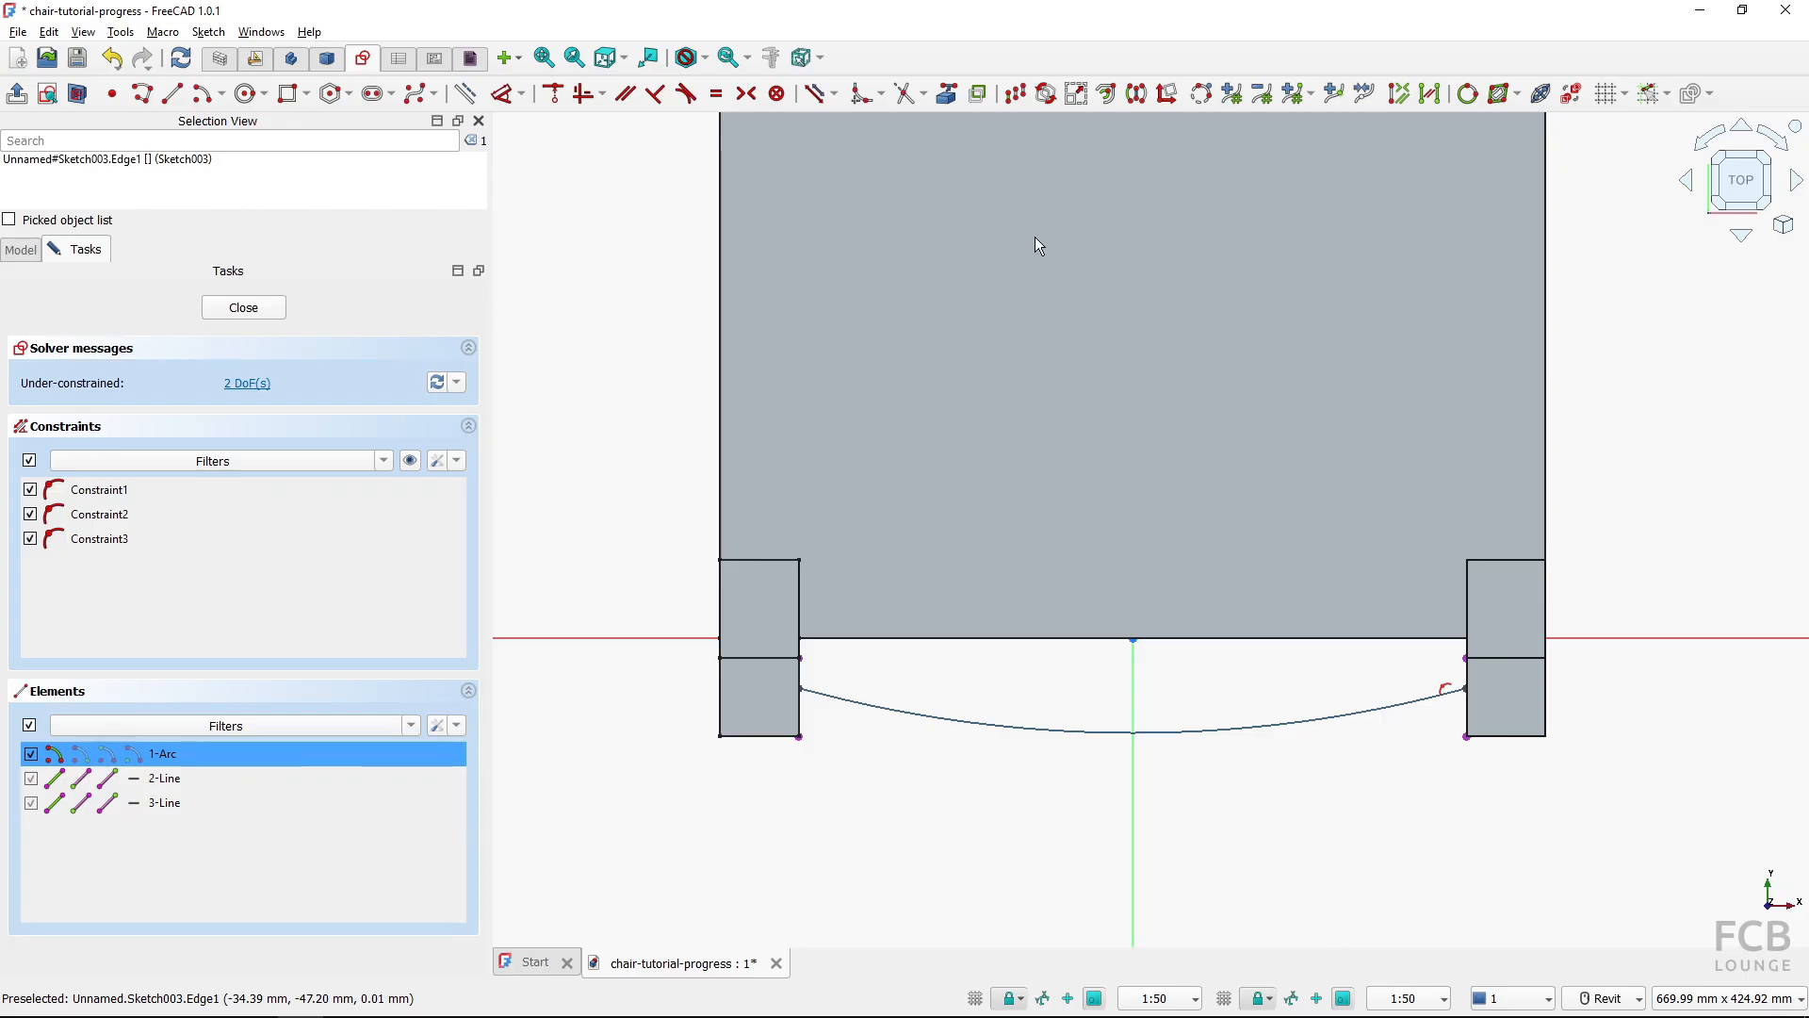
left_click(1020, 100)
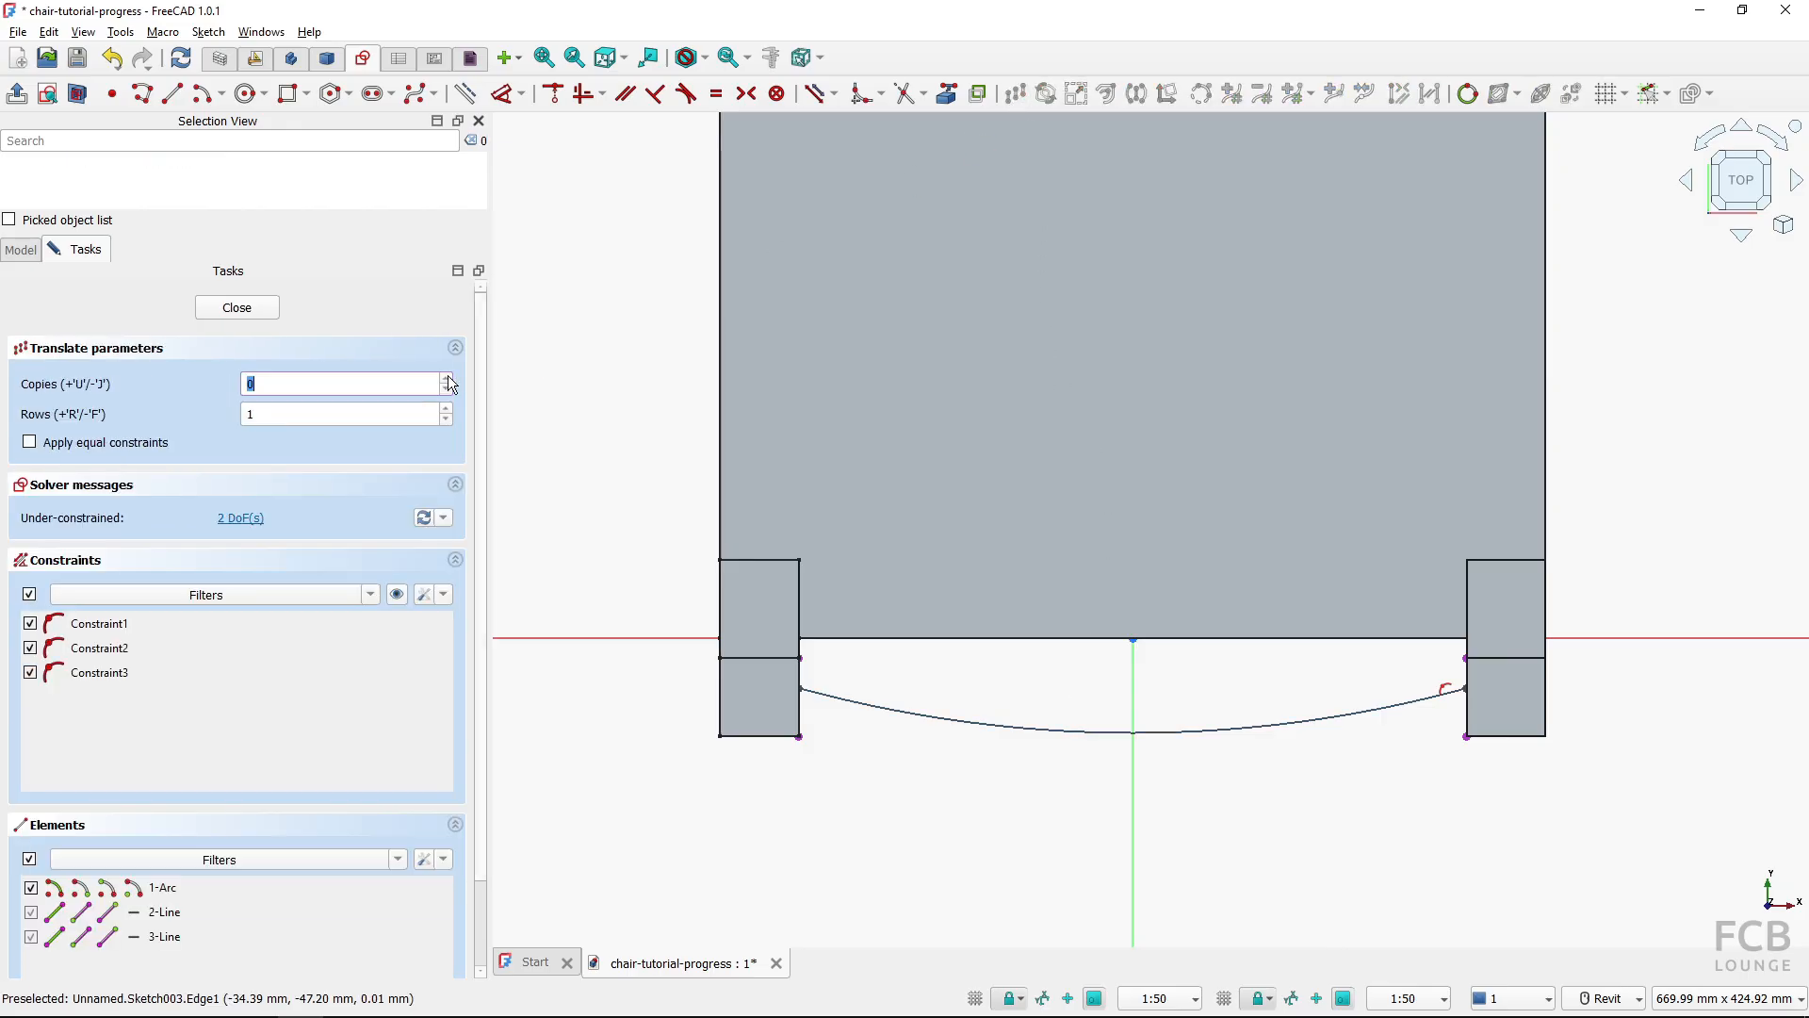
type("1")
left_click(273, 413)
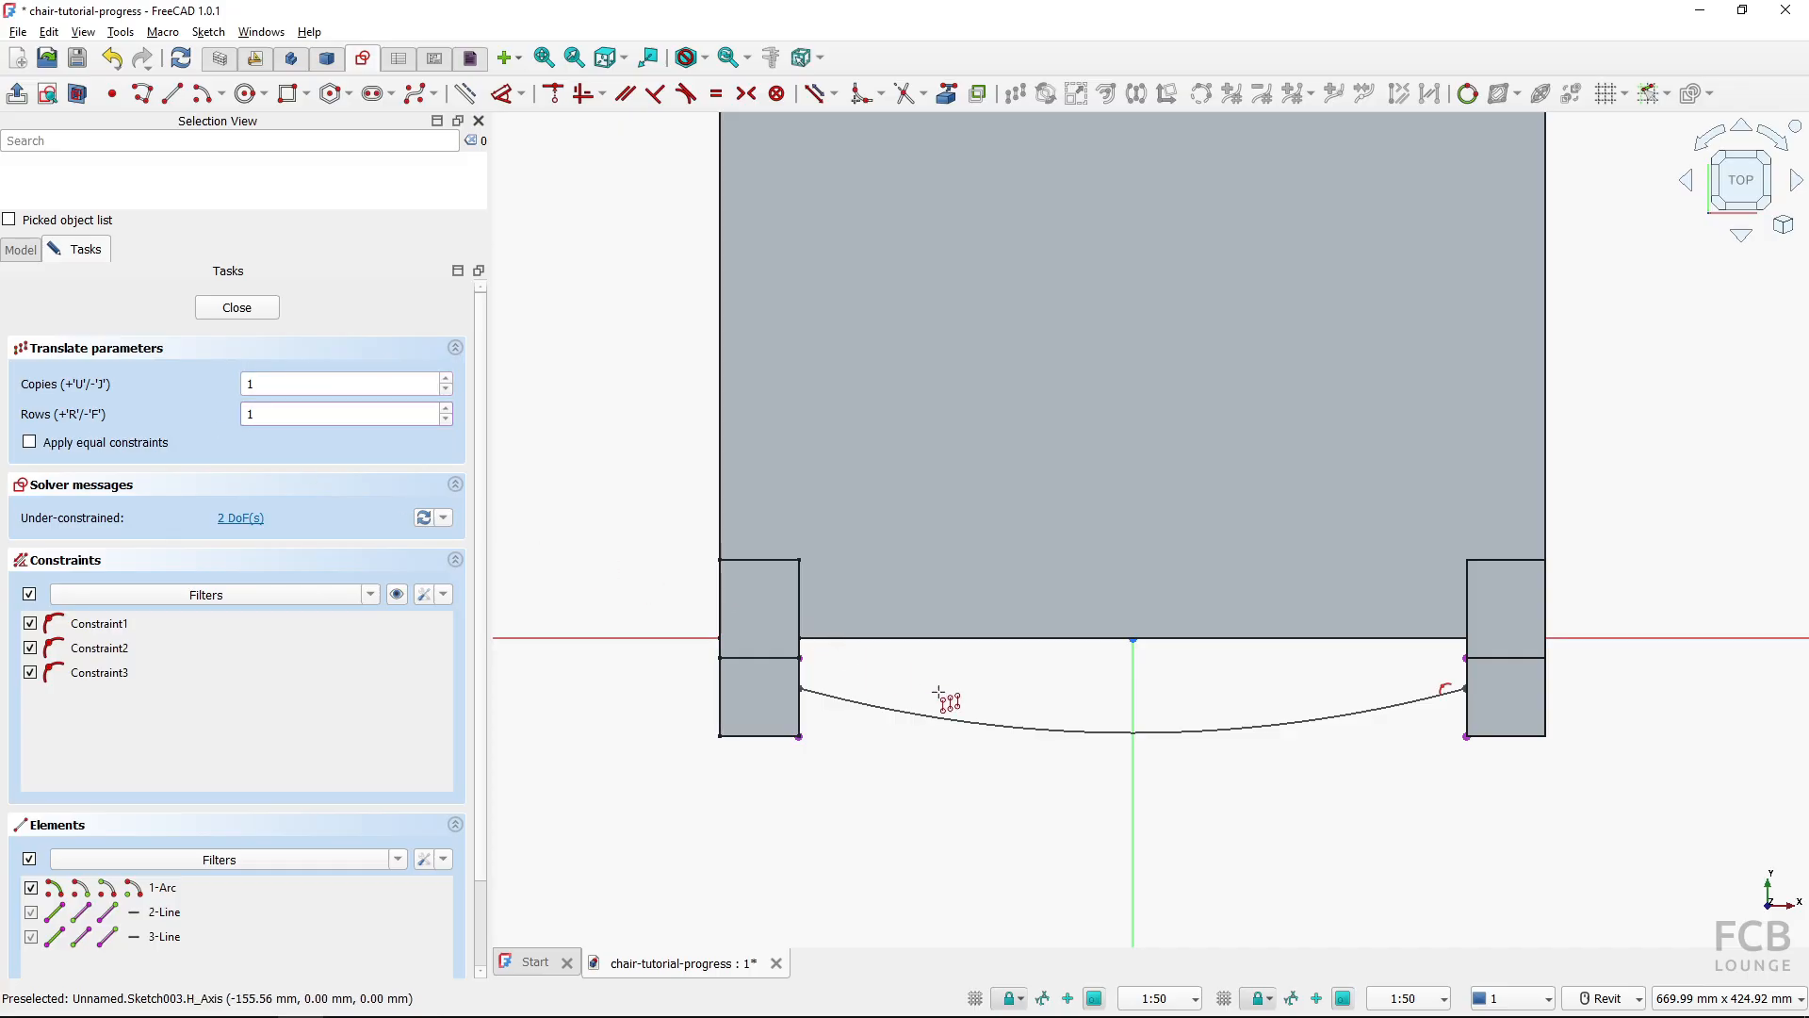
left_click(1009, 728)
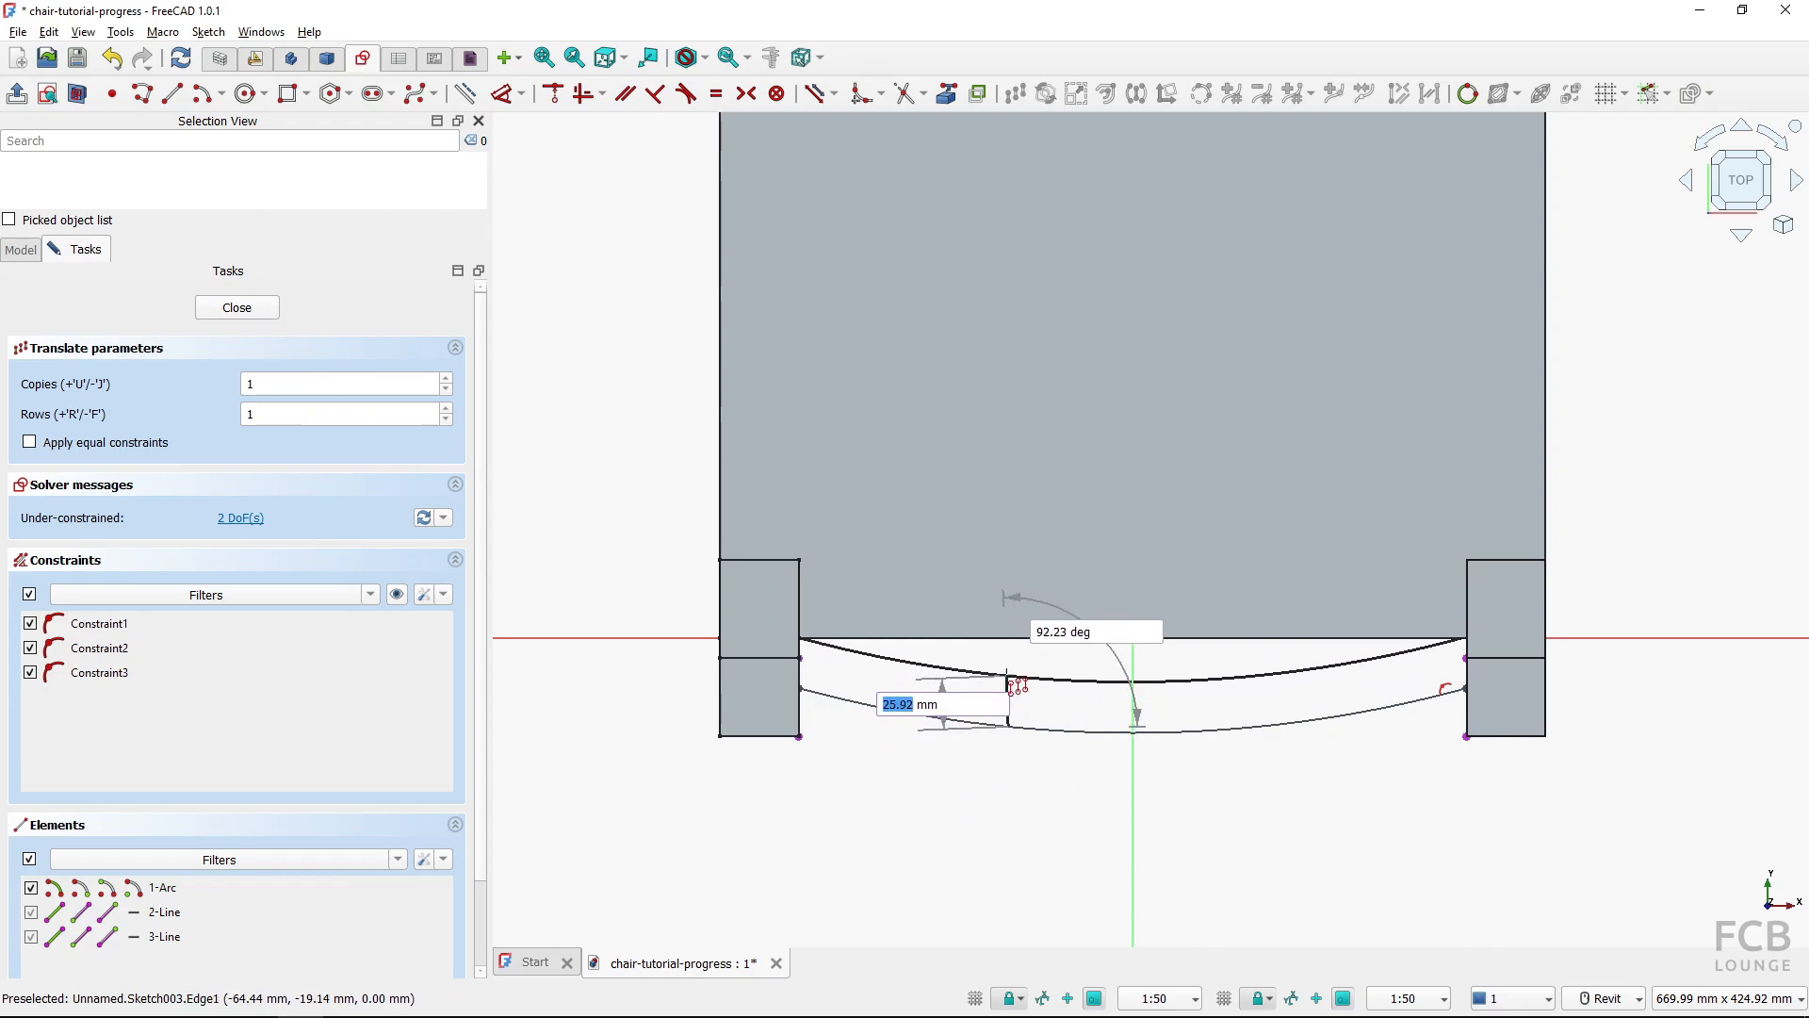
type("15")
key("Tab")
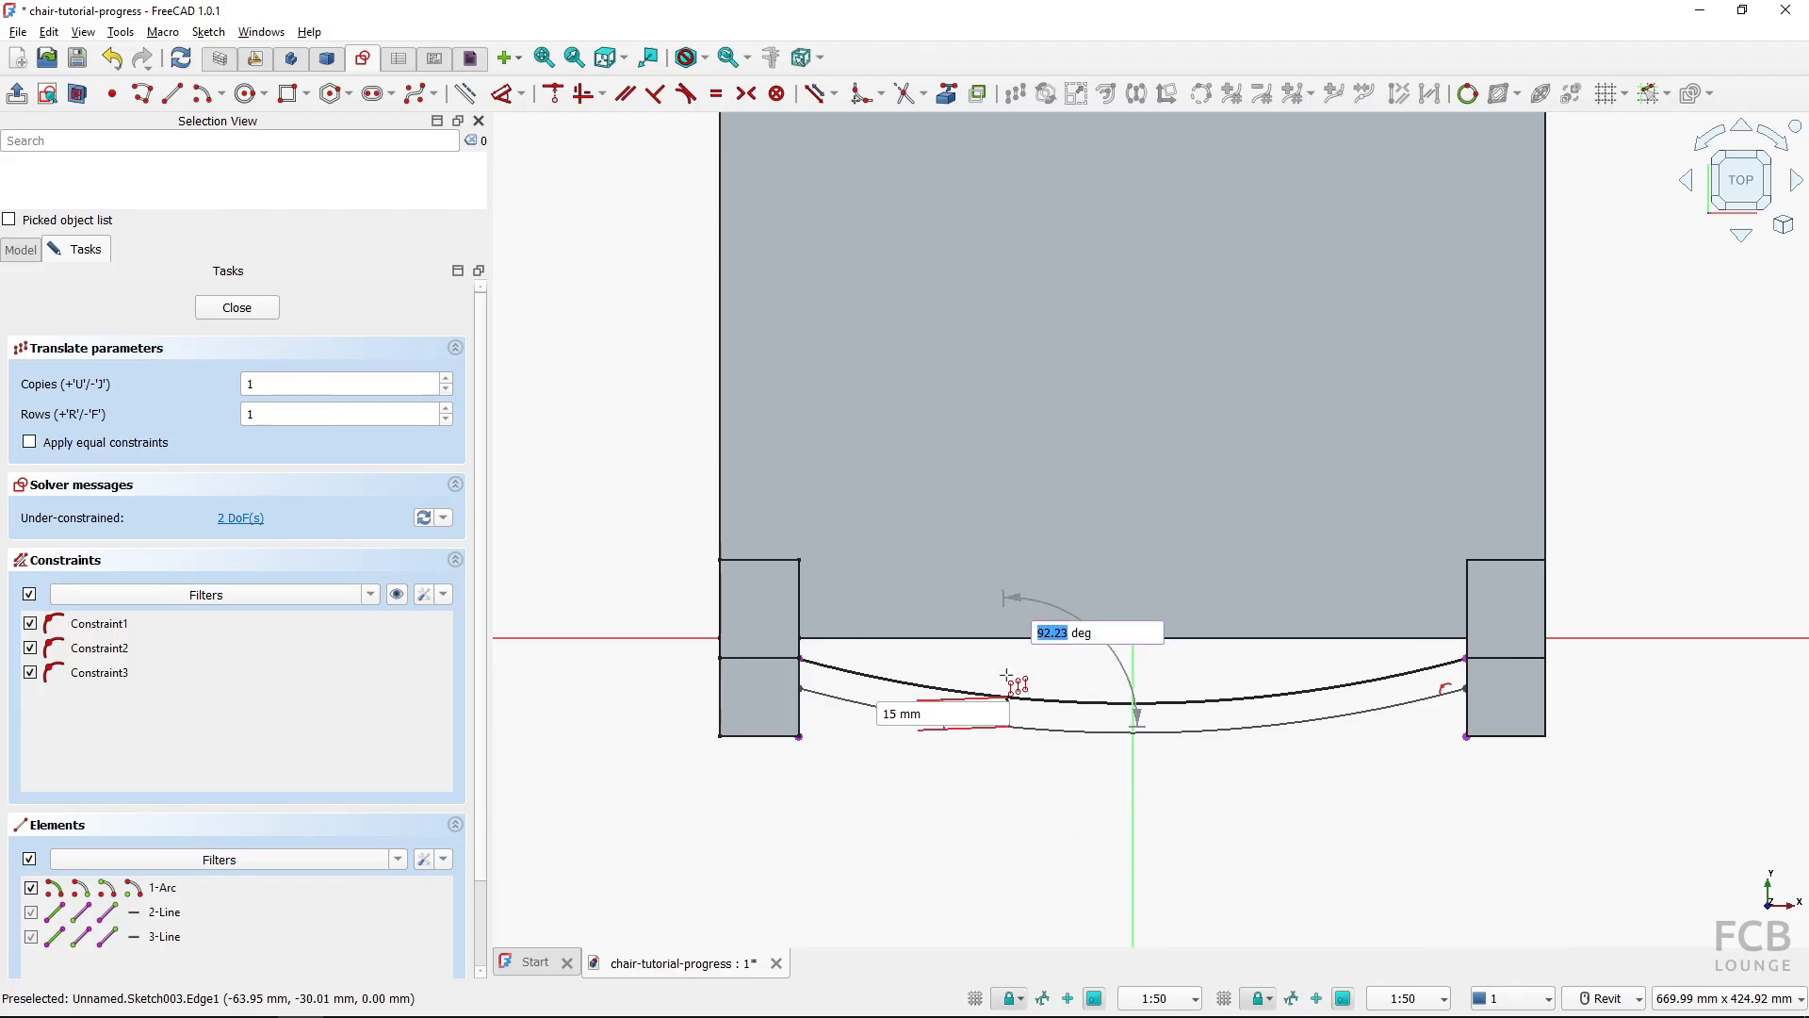
type("90")
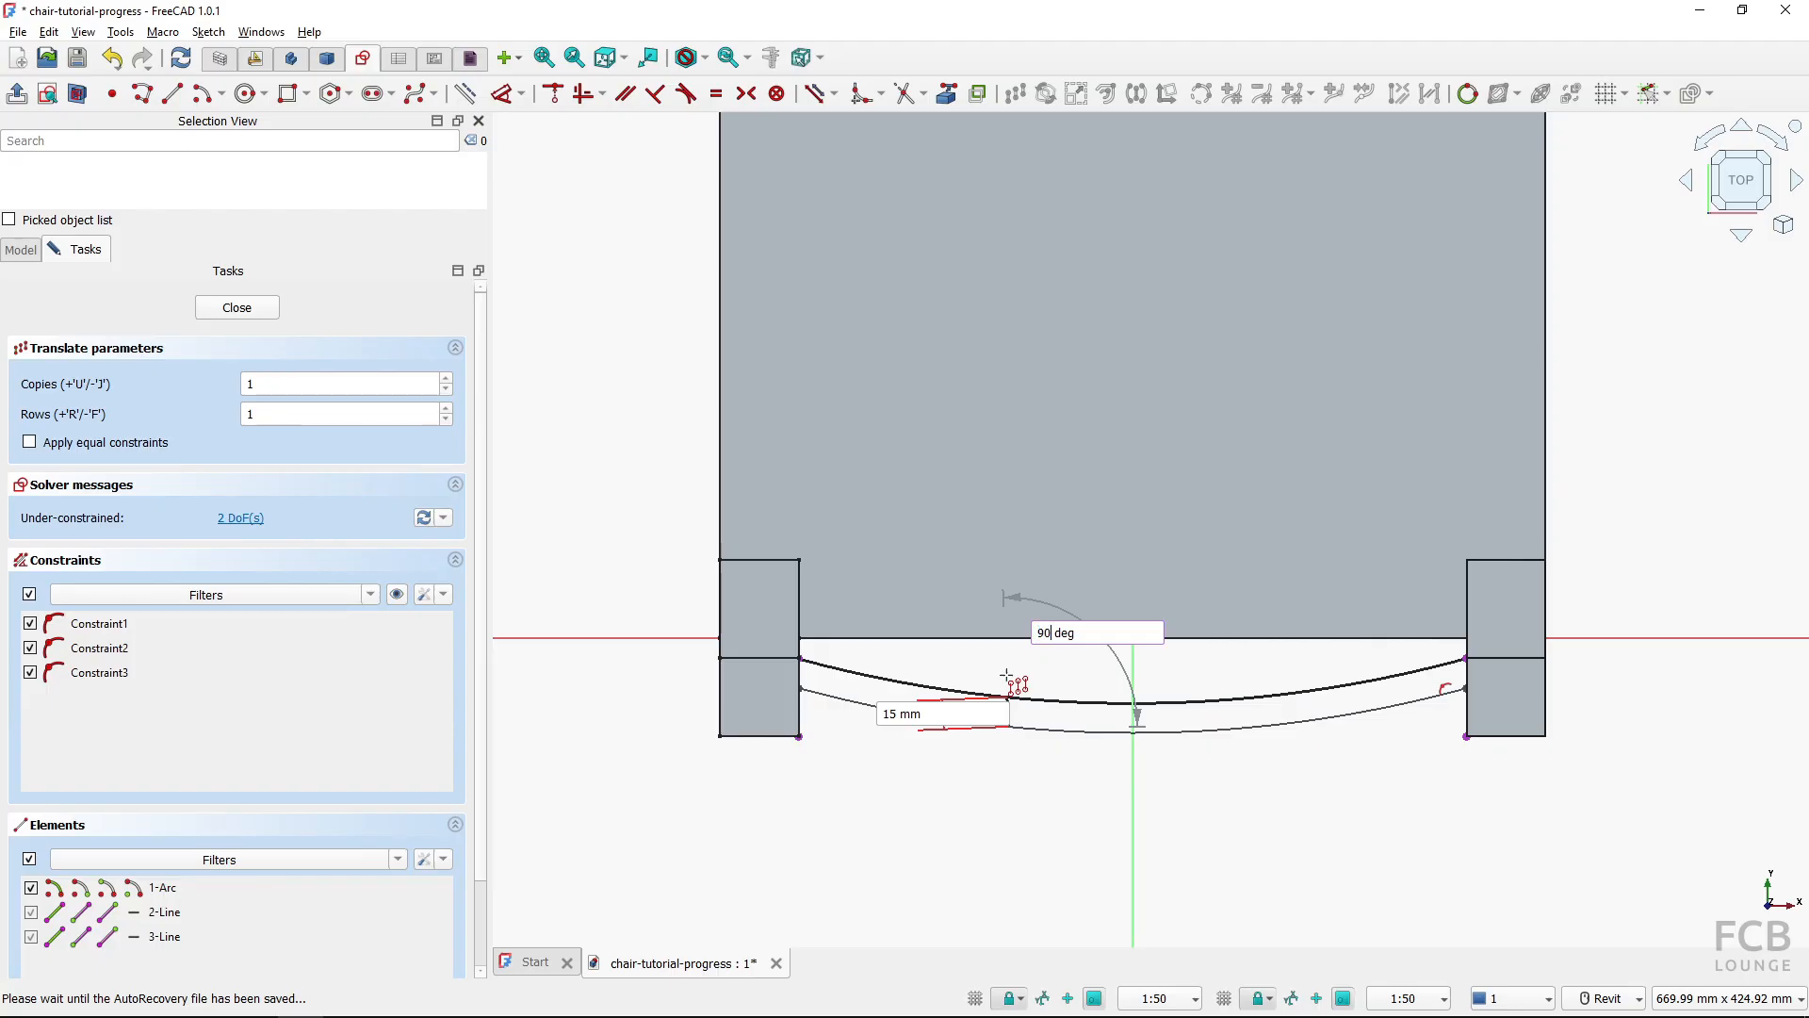
key("Return")
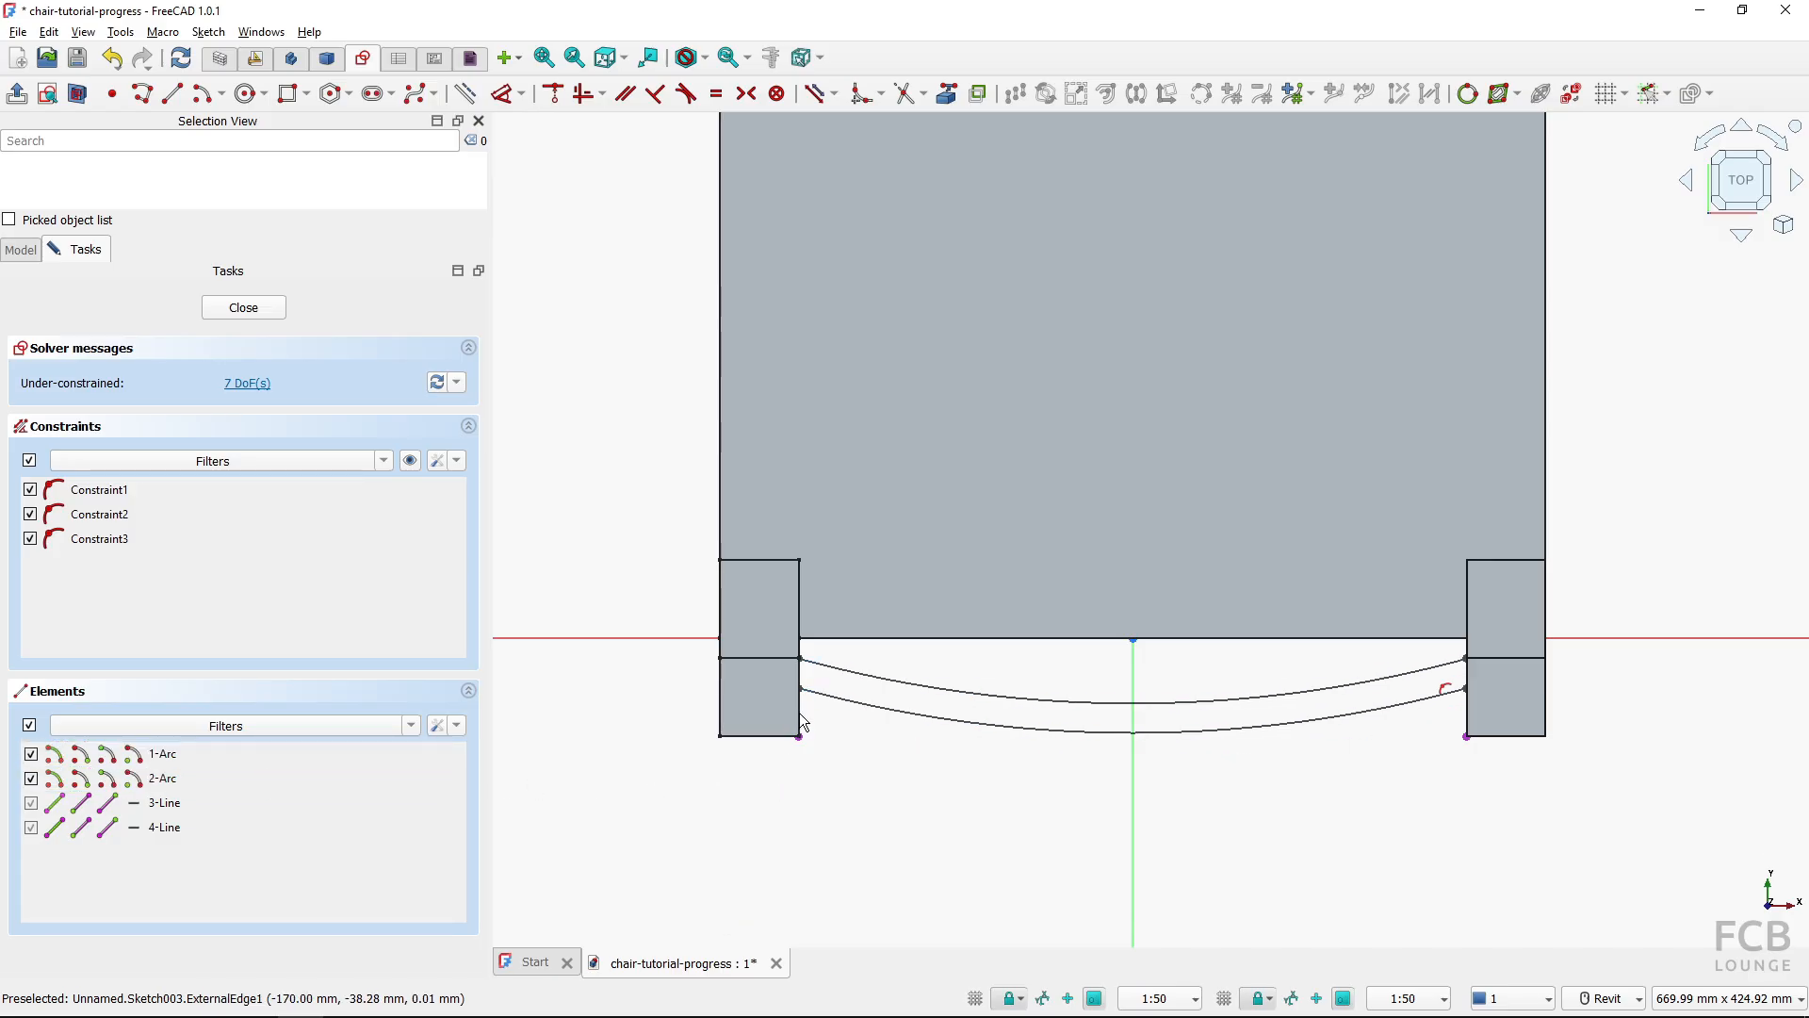
Delete the two projected post edges from the sketch's external geometry
left_click(170, 809)
left_click(173, 827, "ctrl")
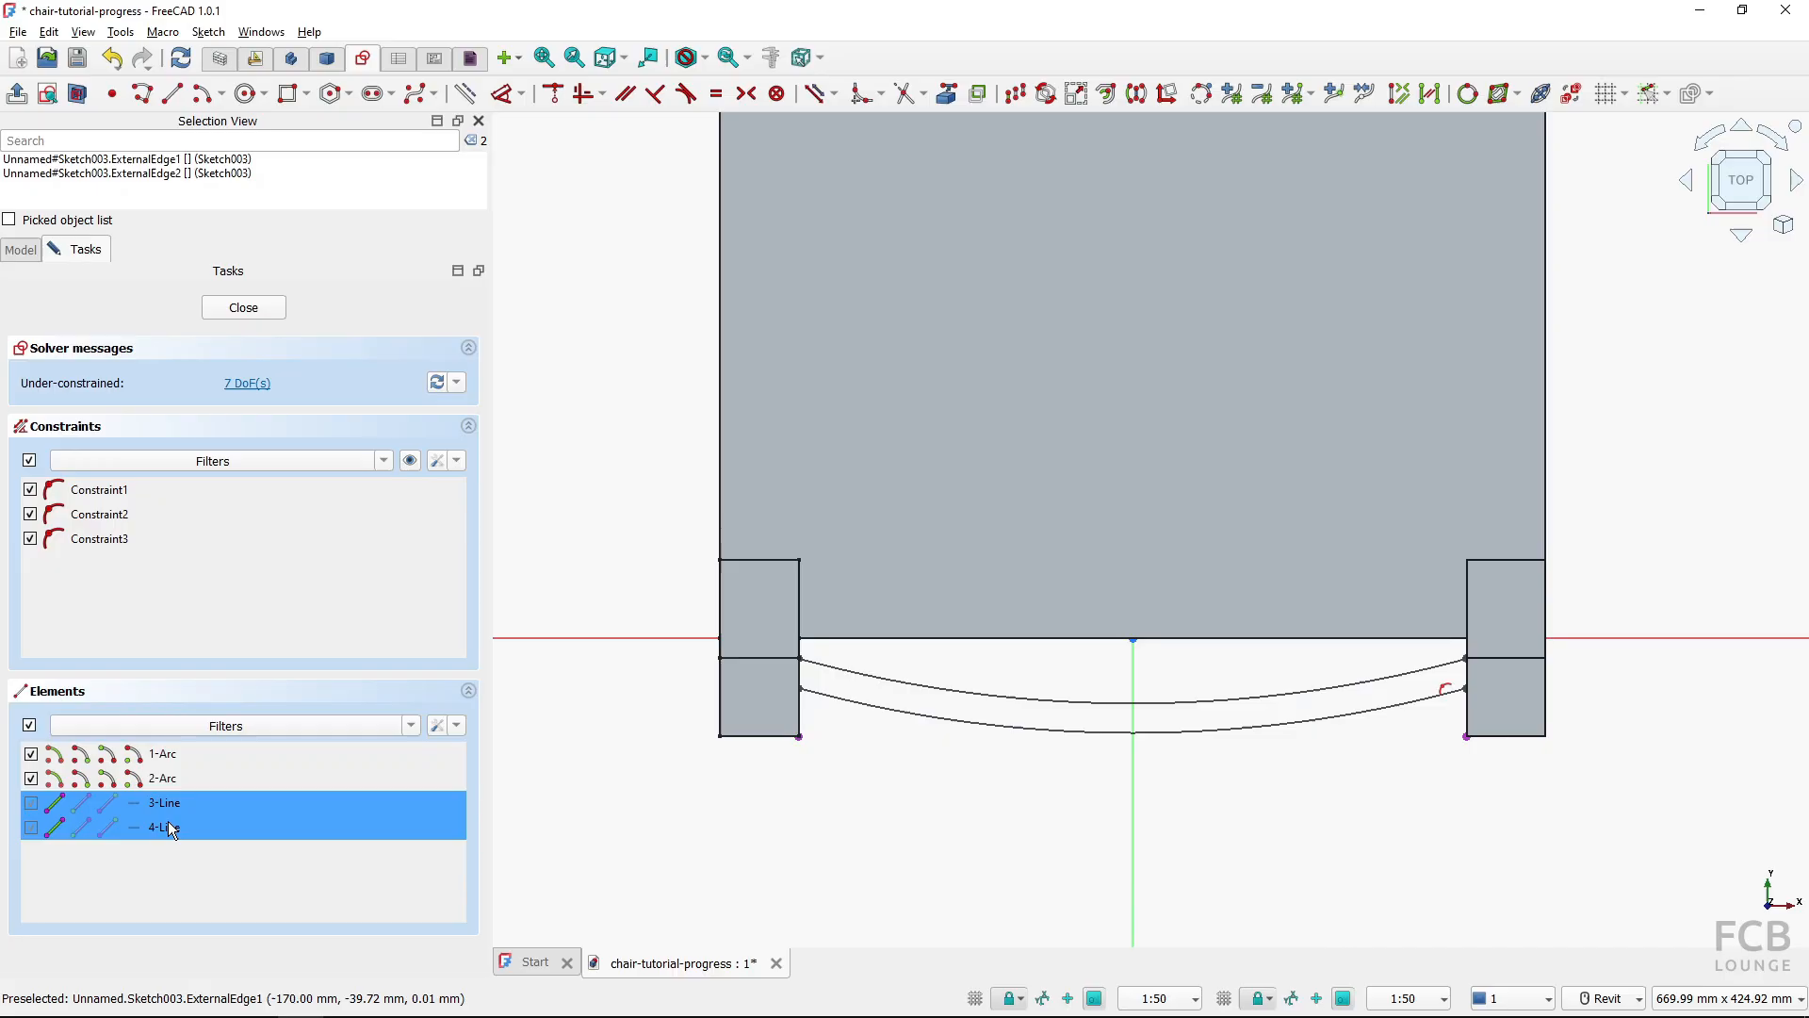
key("Delete")
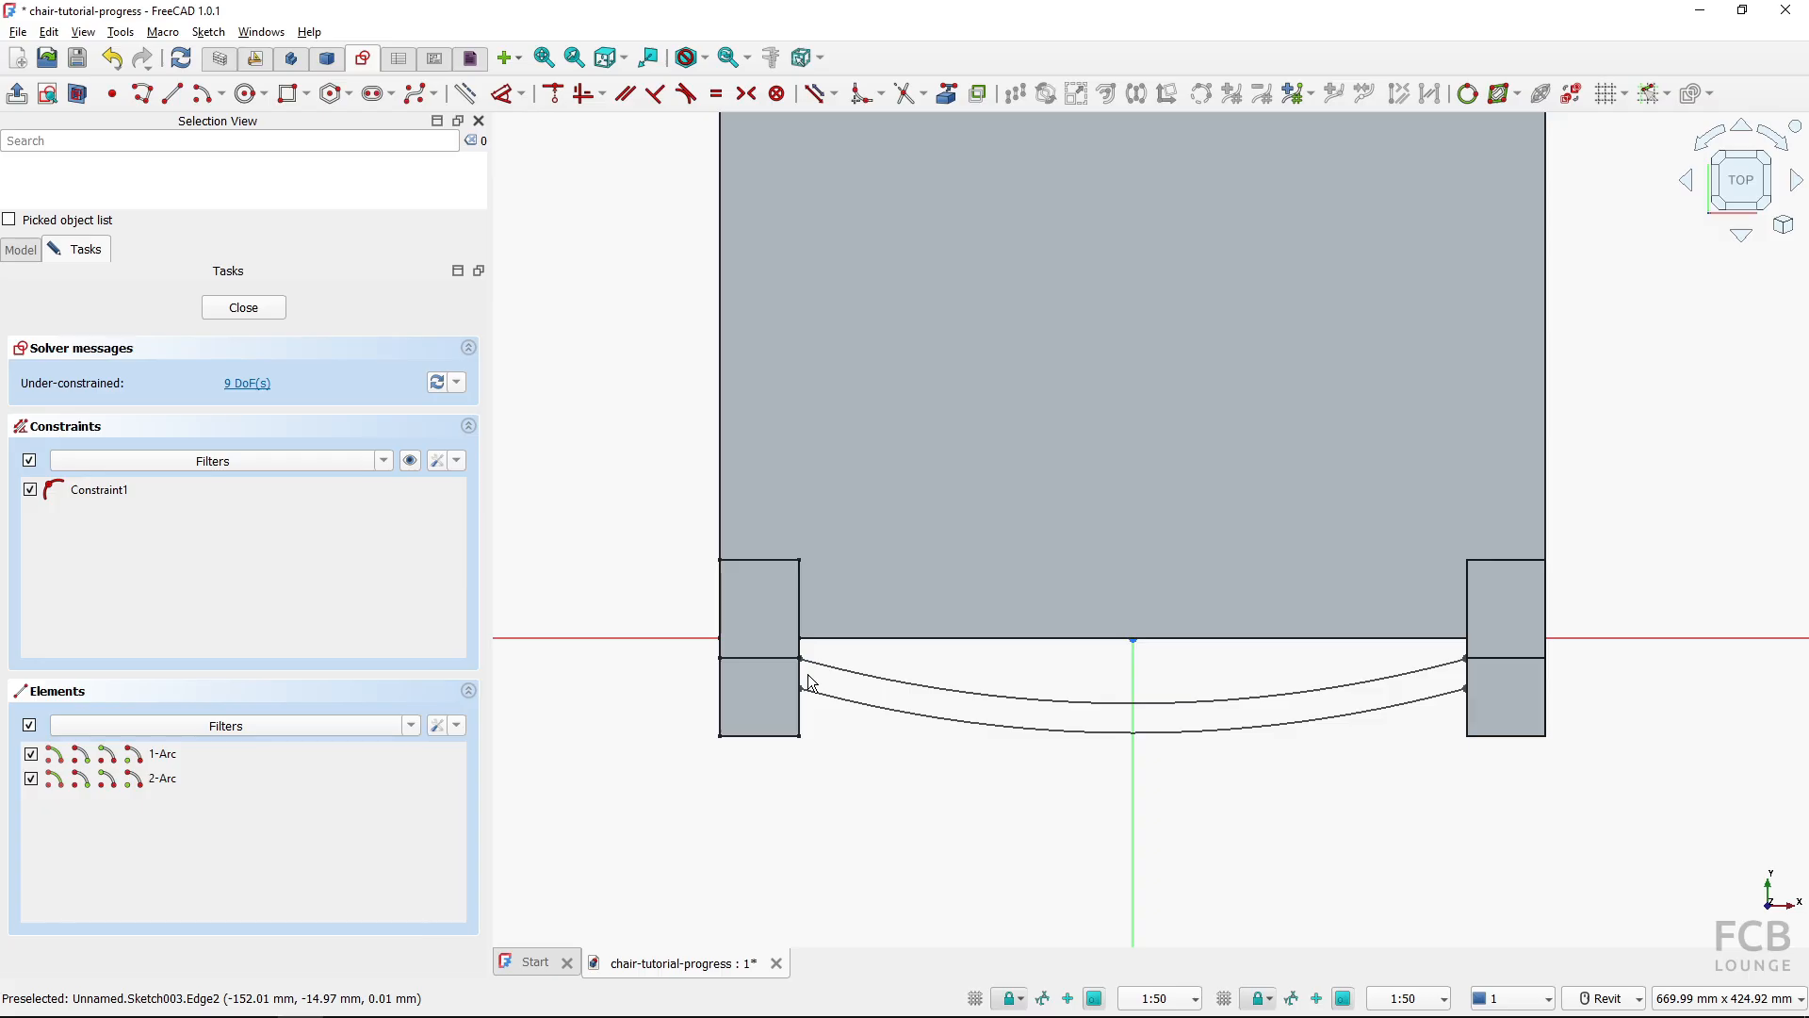
Connect the ends of the two arcs with a short vertical line at each post and close the sketch
left_click(172, 93)
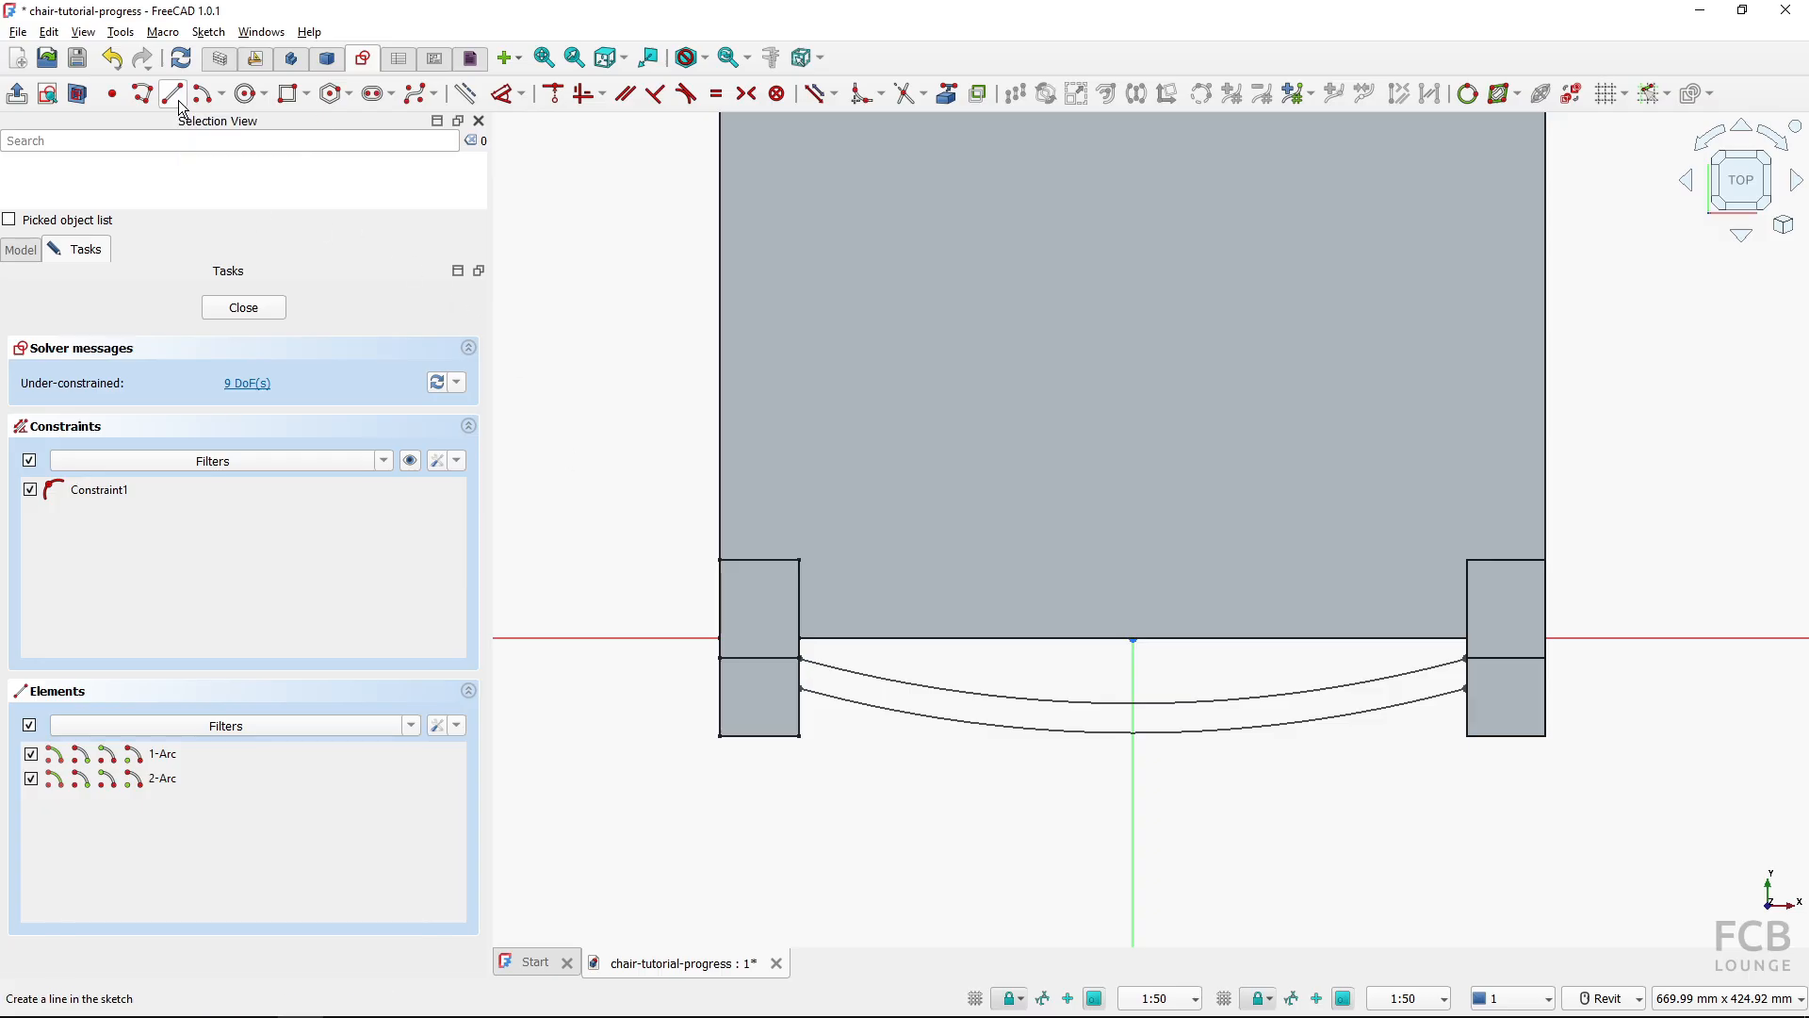
left_click(801, 689)
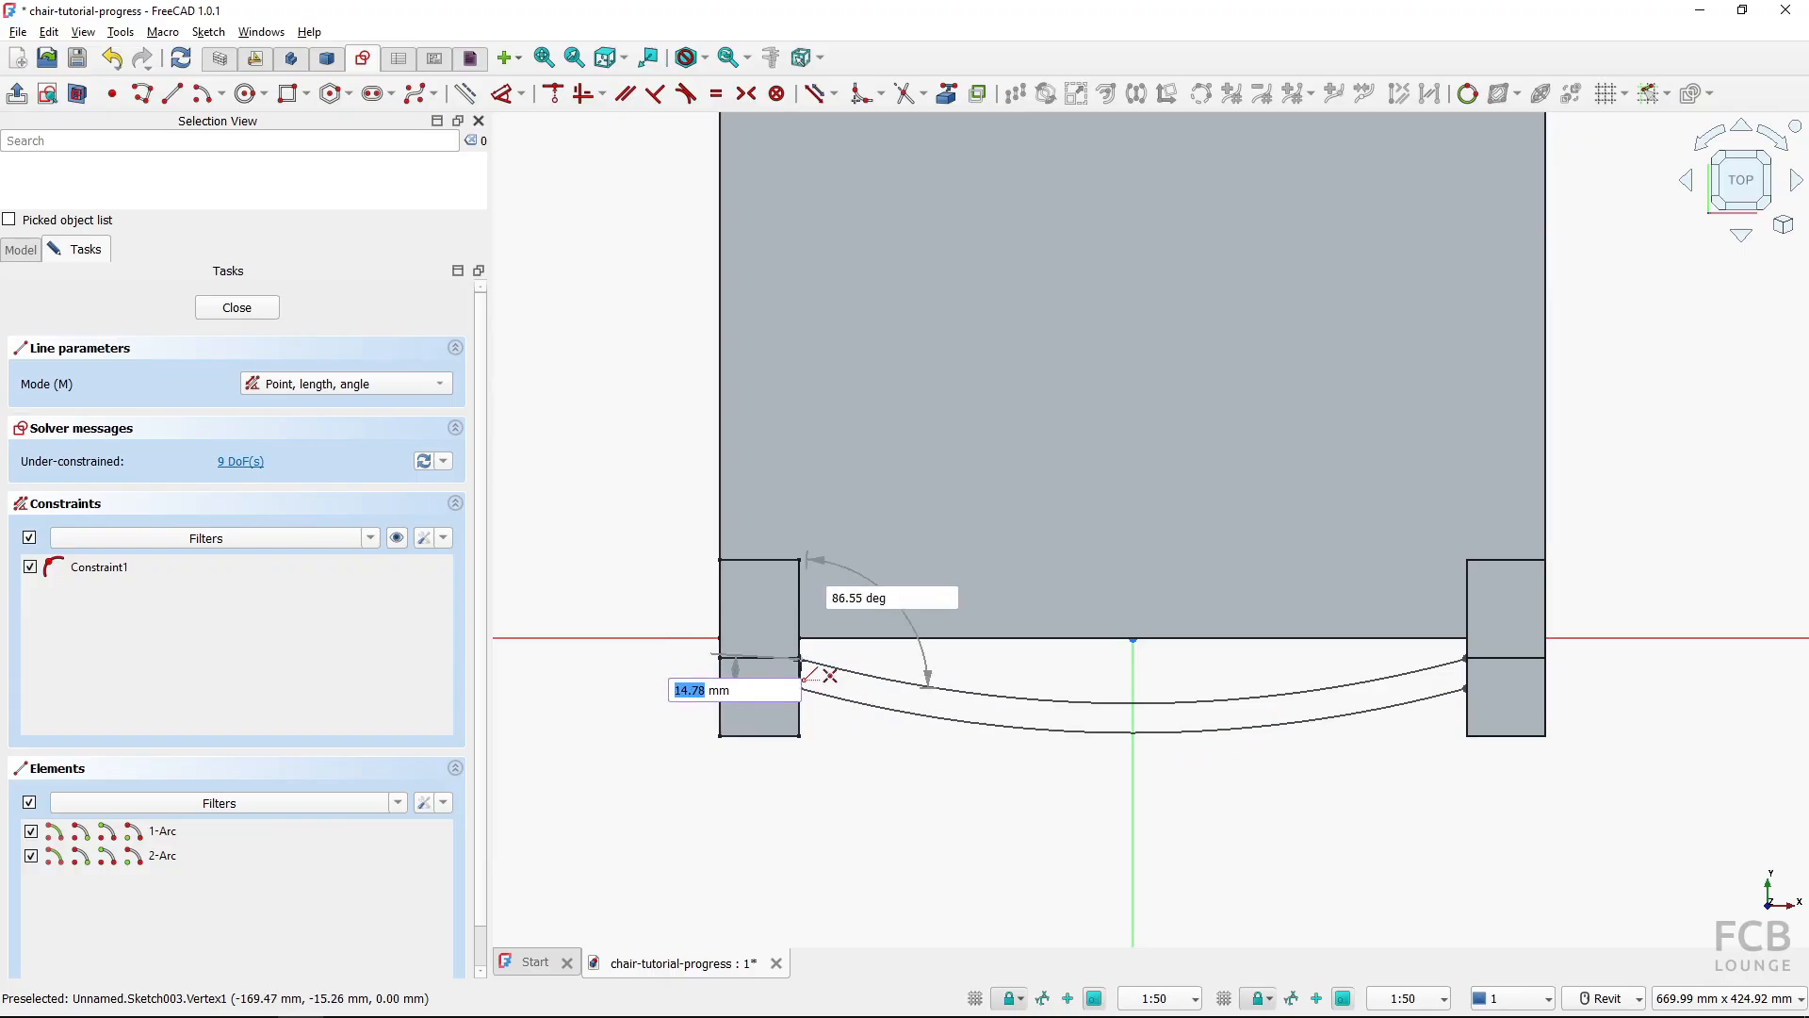
left_click(801, 657)
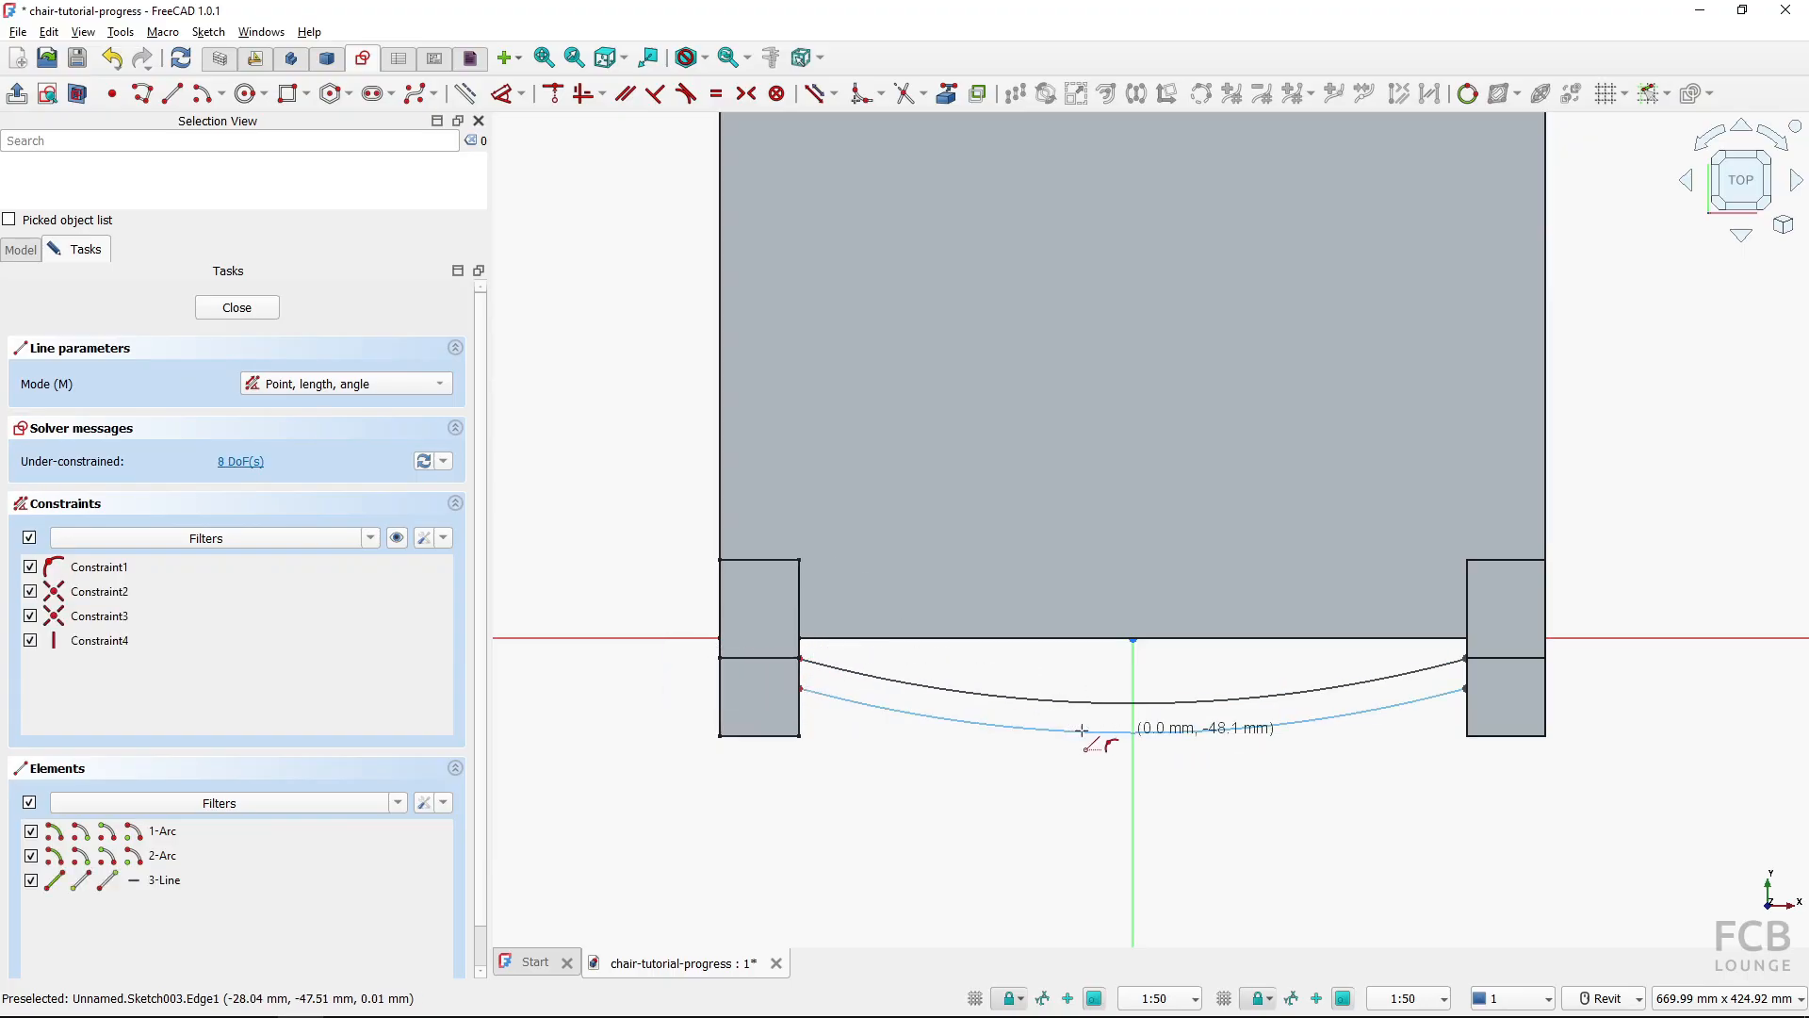
left_click(1466, 689)
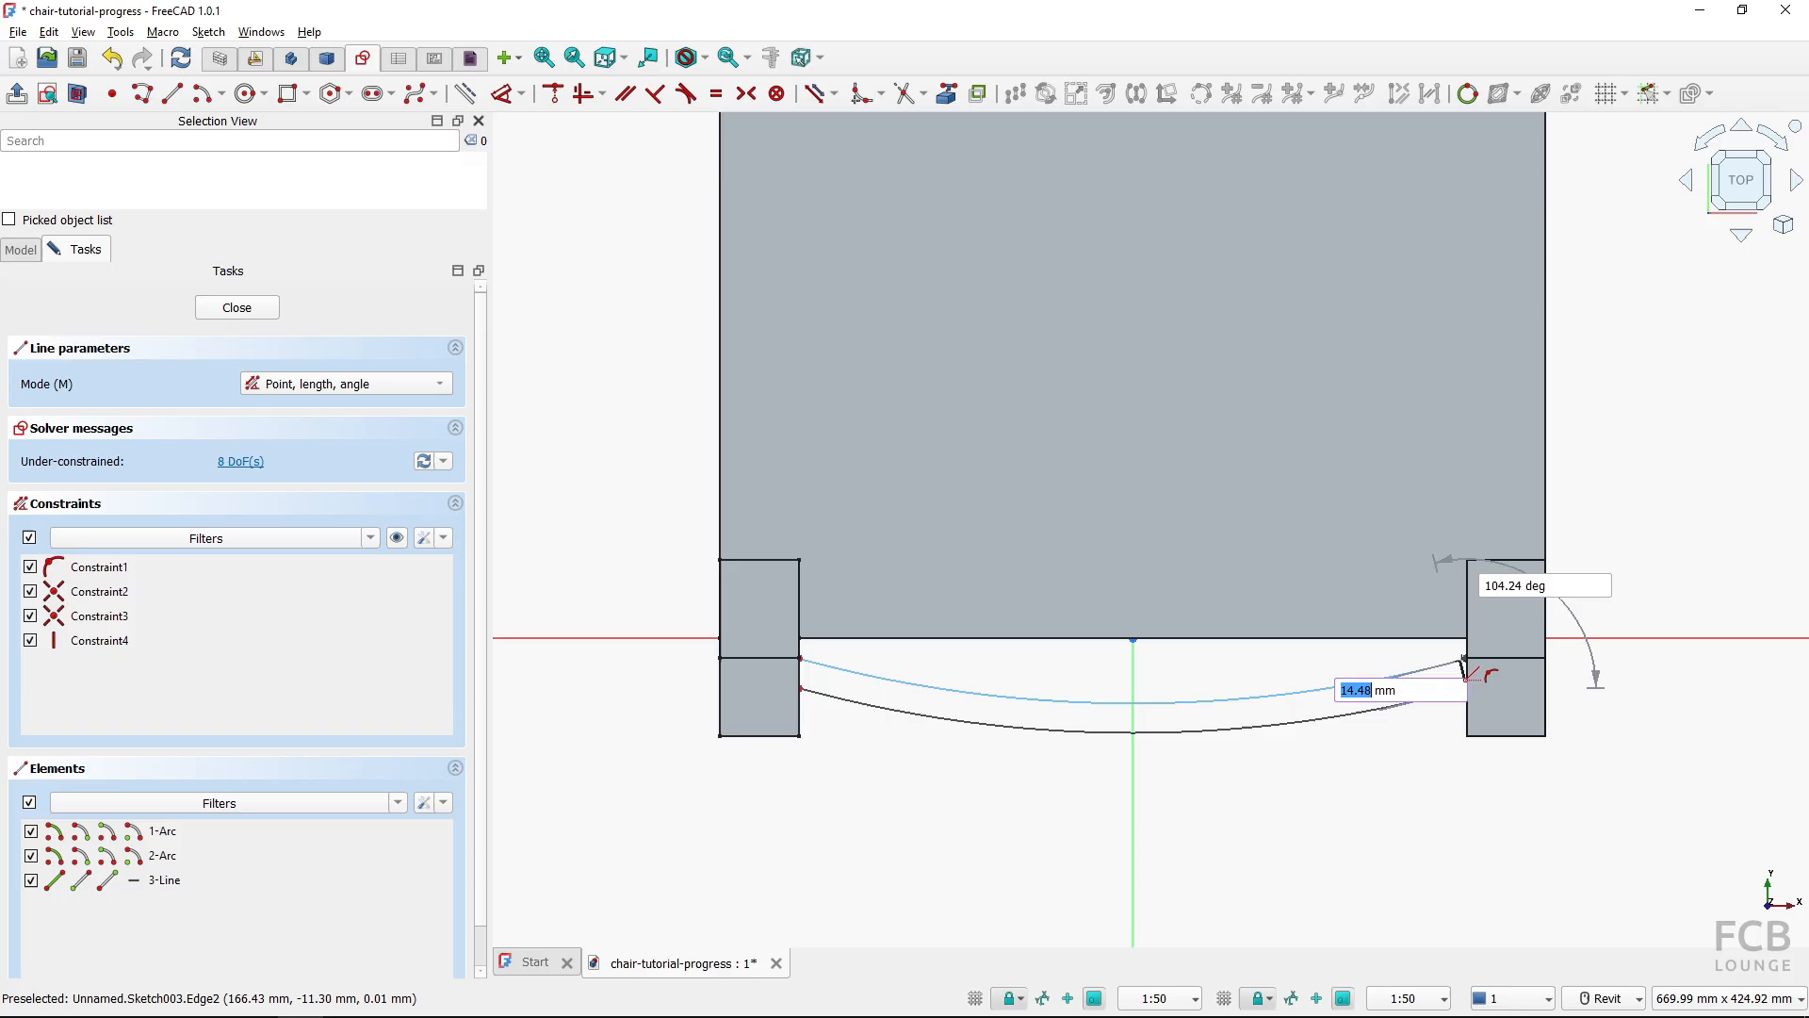
left_click(1466, 658)
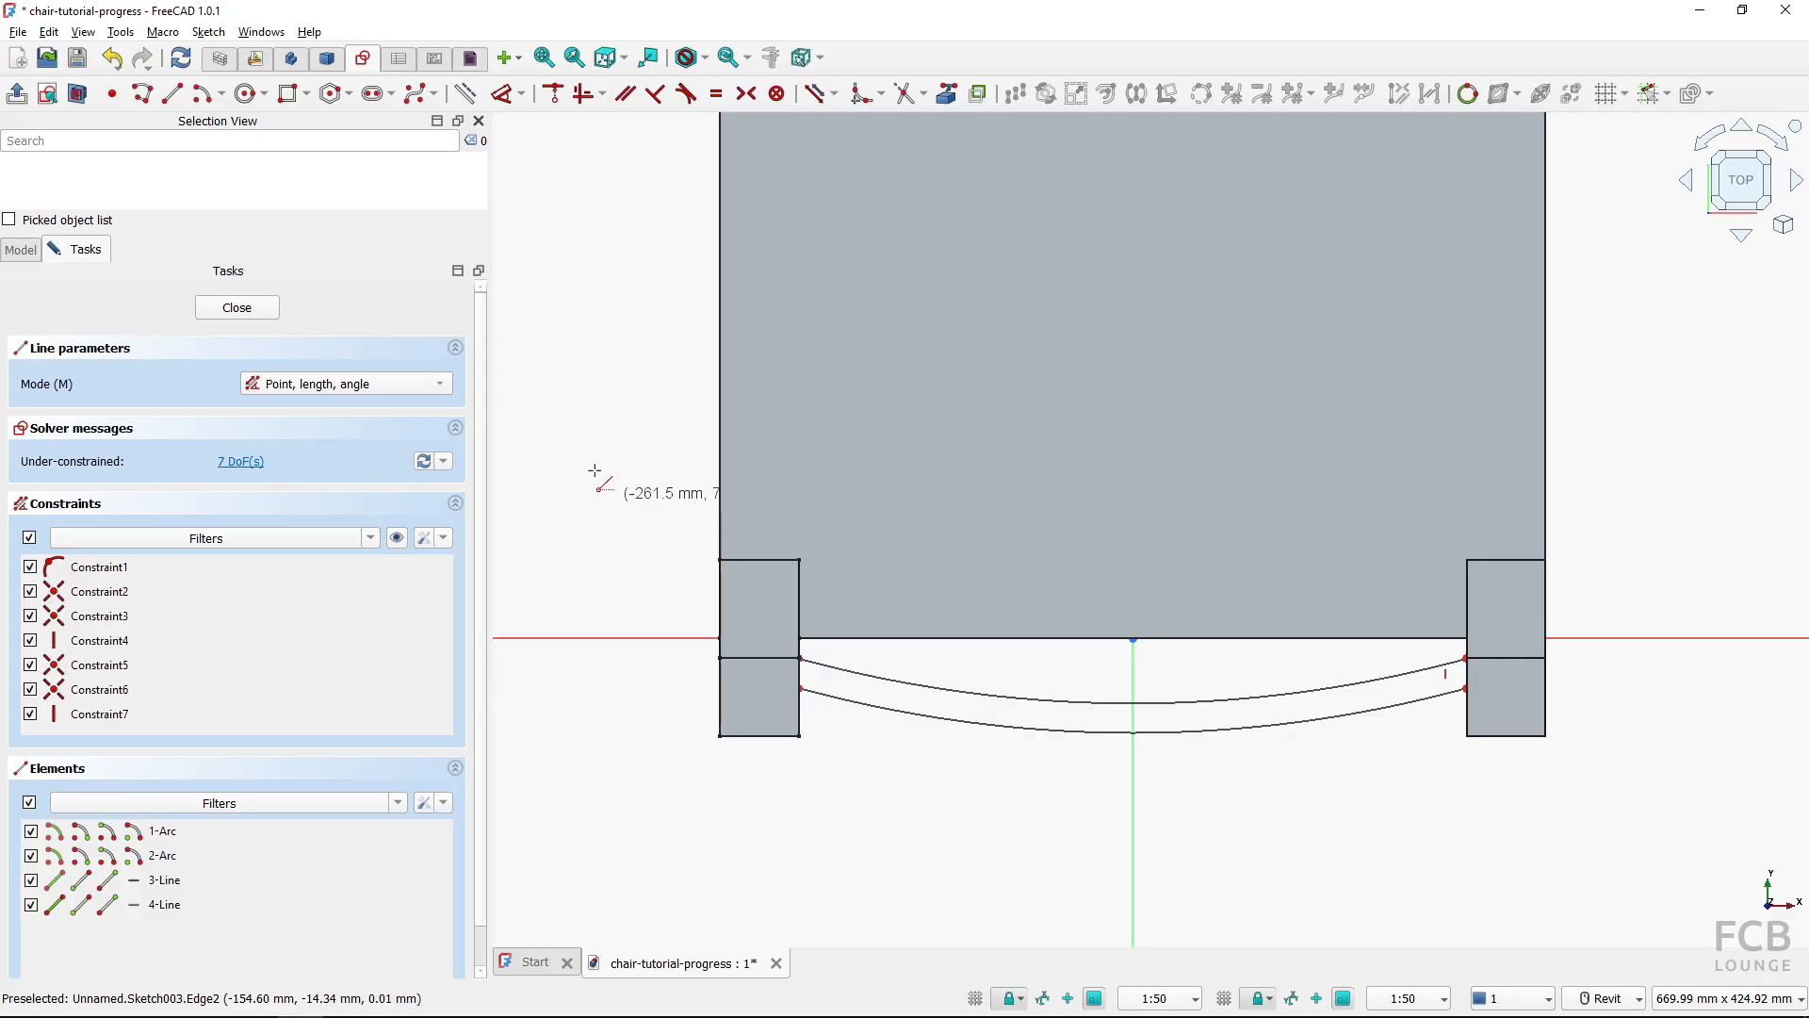
left_click(248, 312)
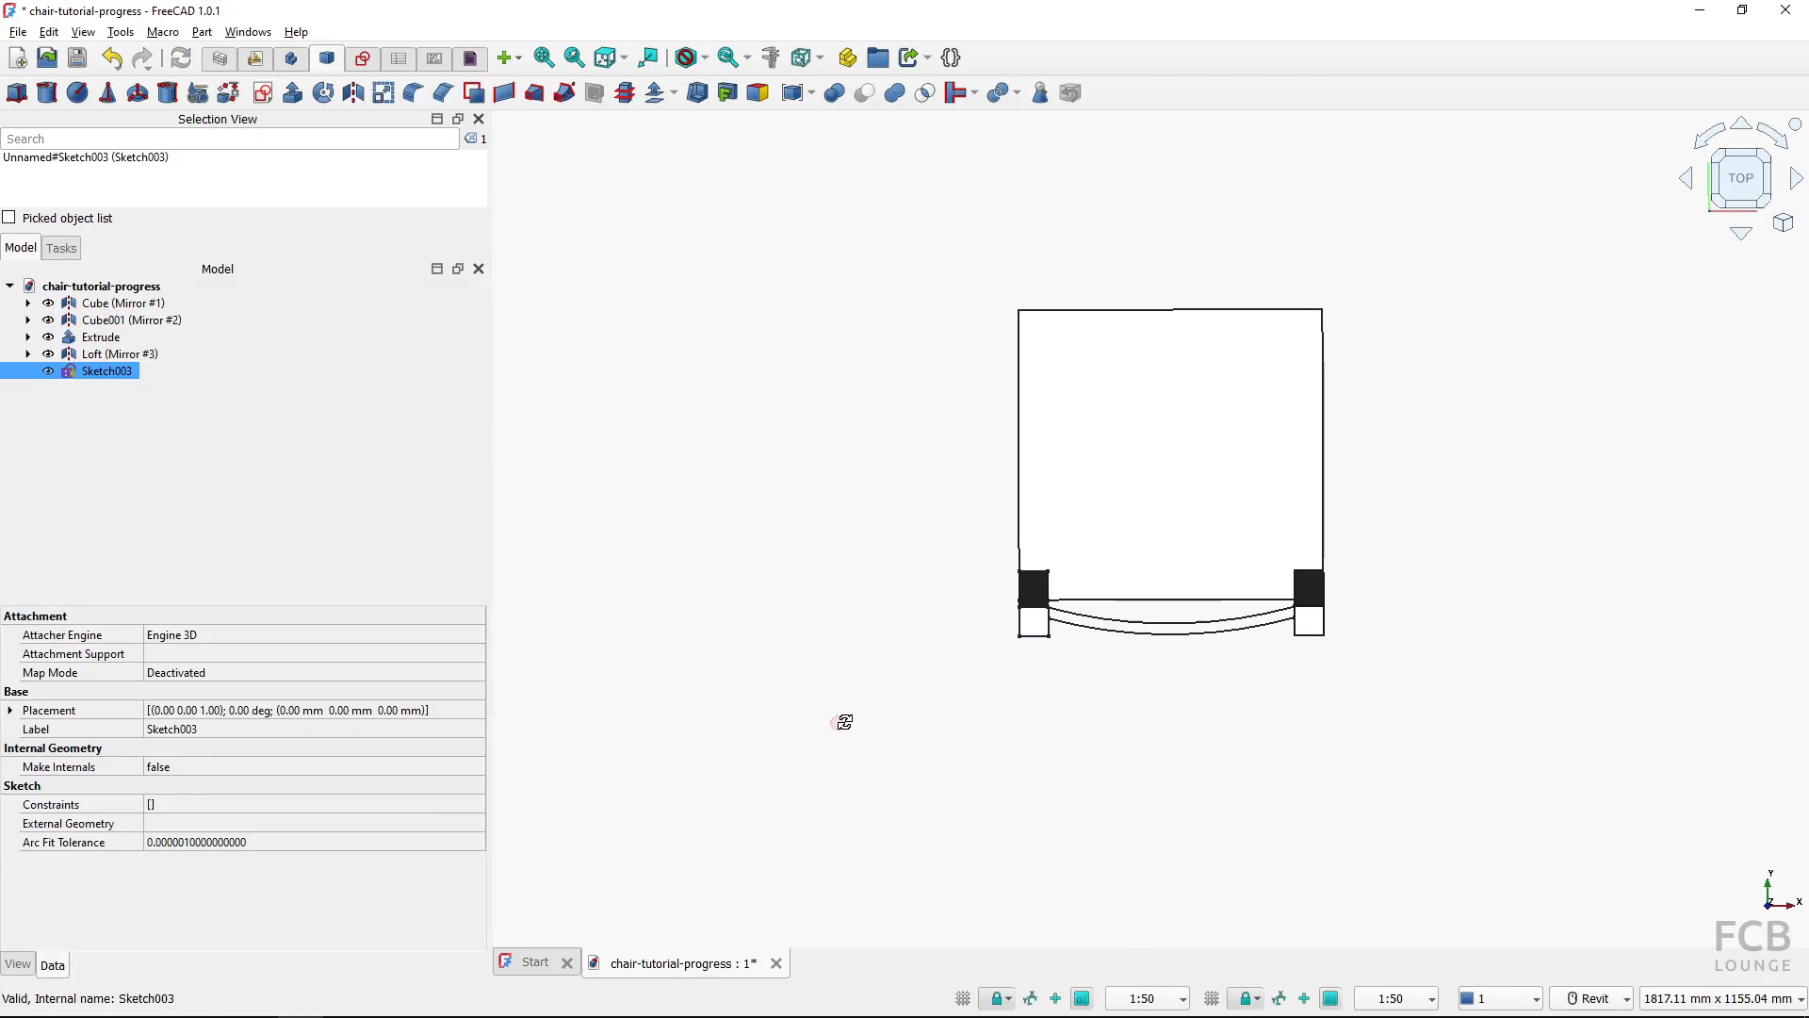
Extrude the curved backrest sketch 150 mm along its normal as a solid
mouse_move(838, 723)
middle_mouse_down("shift")
mouse_move(1075, 617)
mouse_move(979, 598)
middle_mouse_up("shift")
scroll(970, 566, "up", 4)
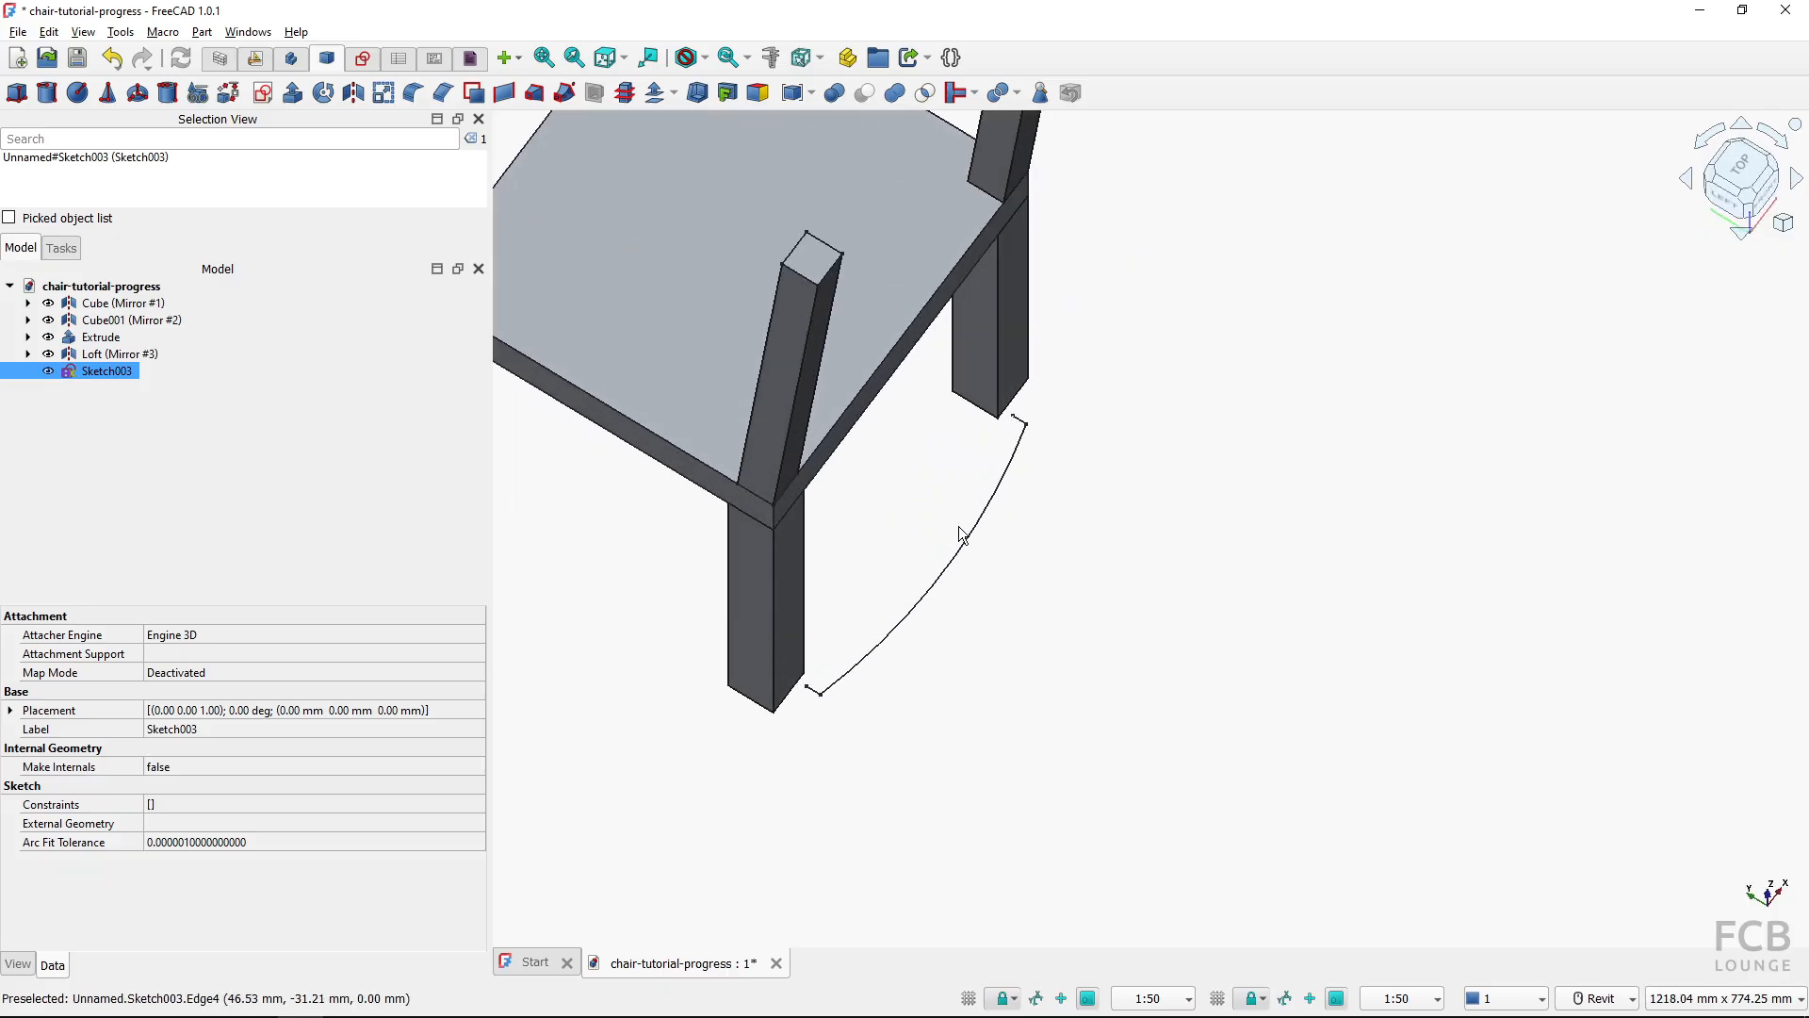
left_click(919, 525)
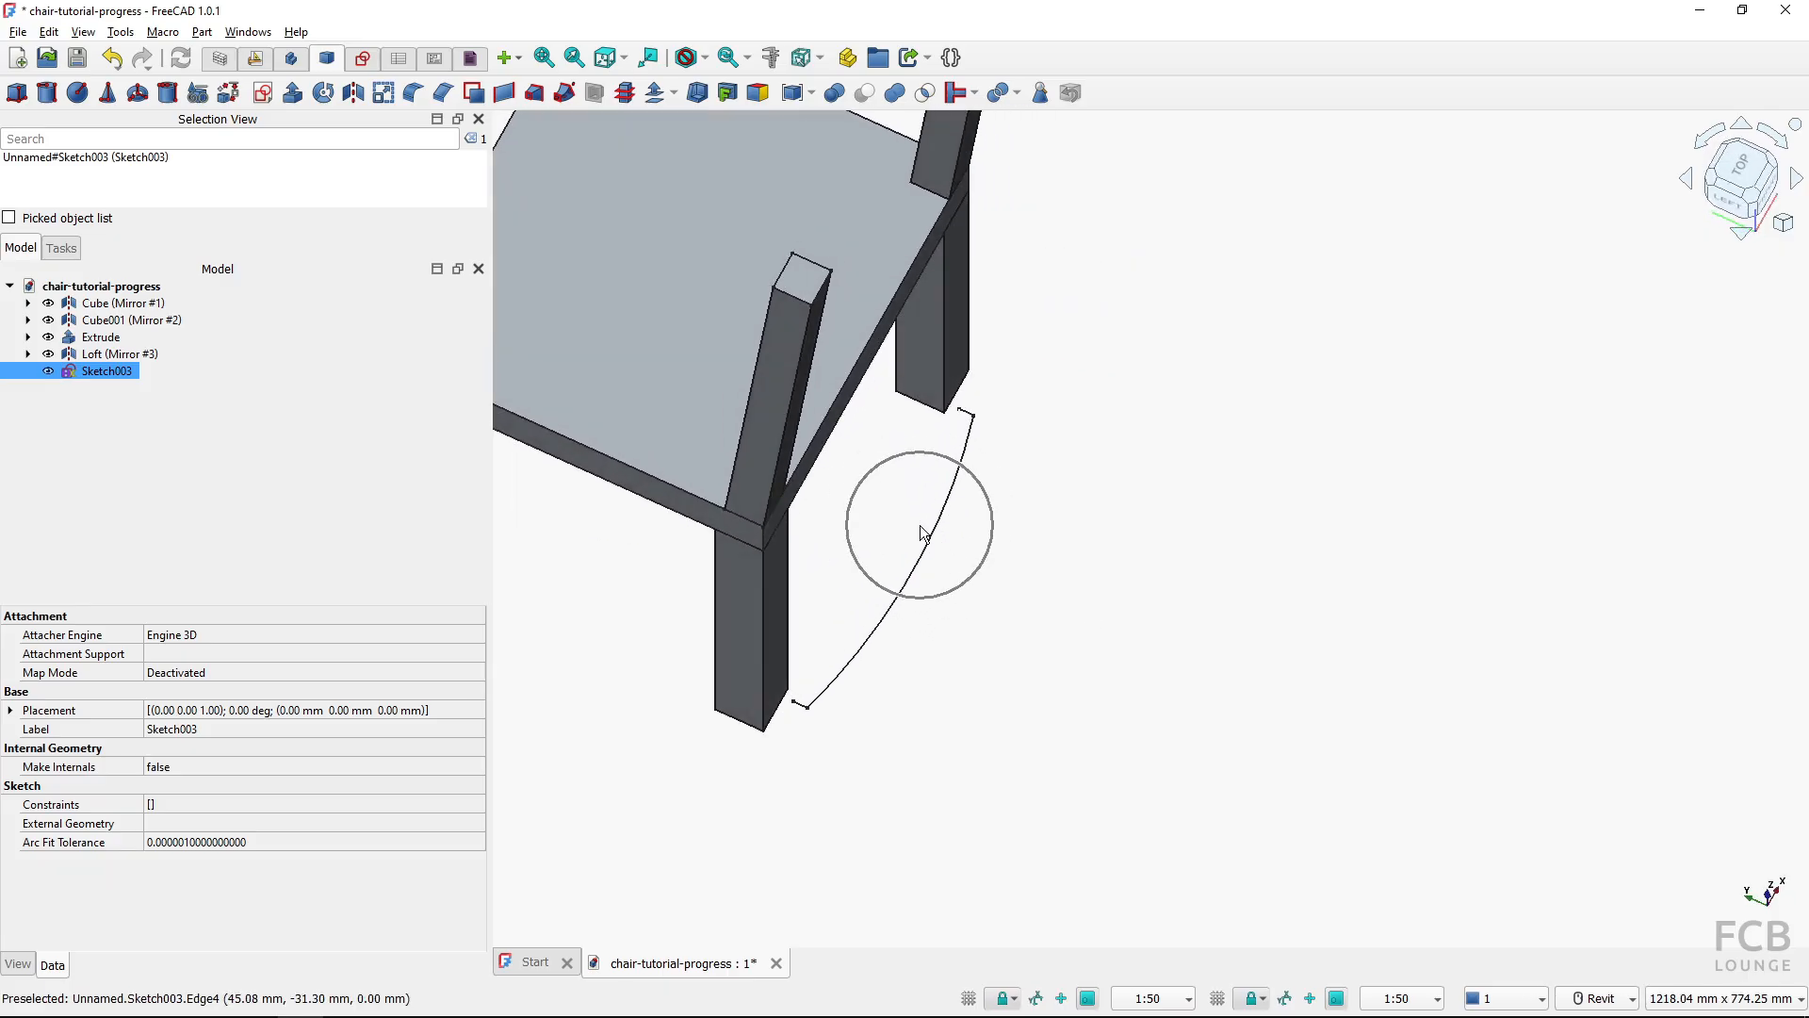
left_click(115, 375)
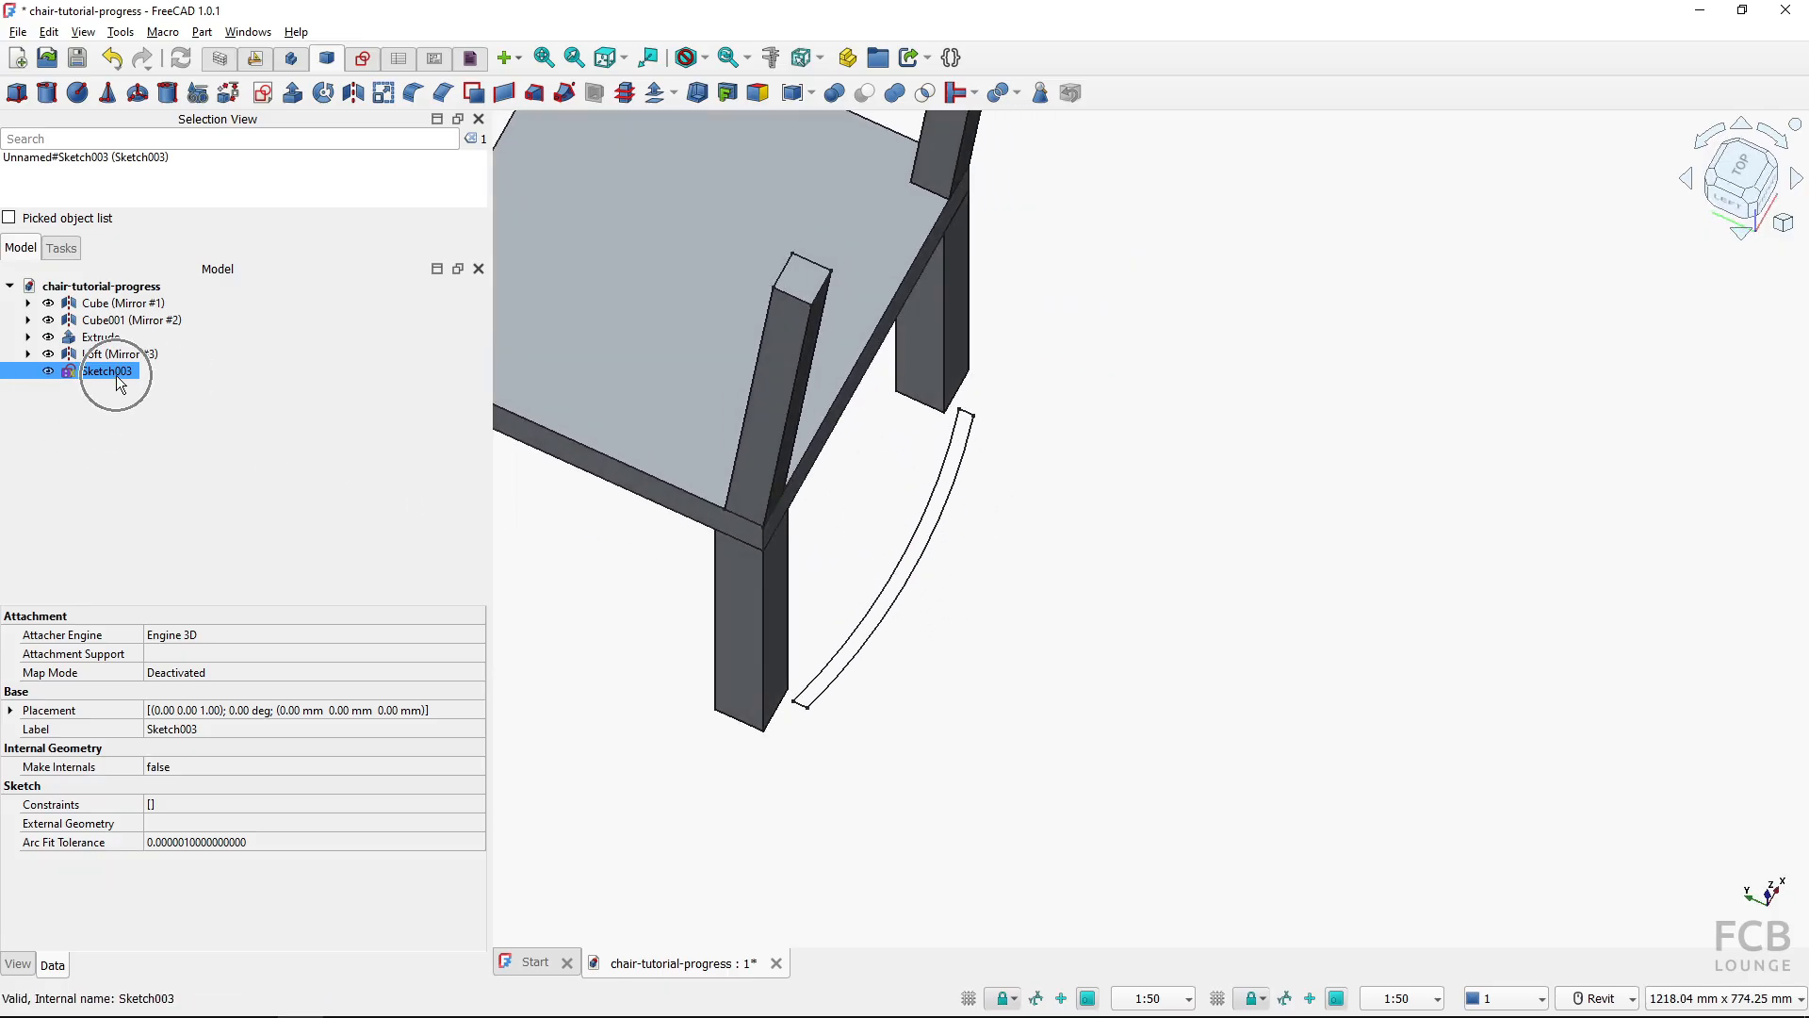
left_click(297, 102)
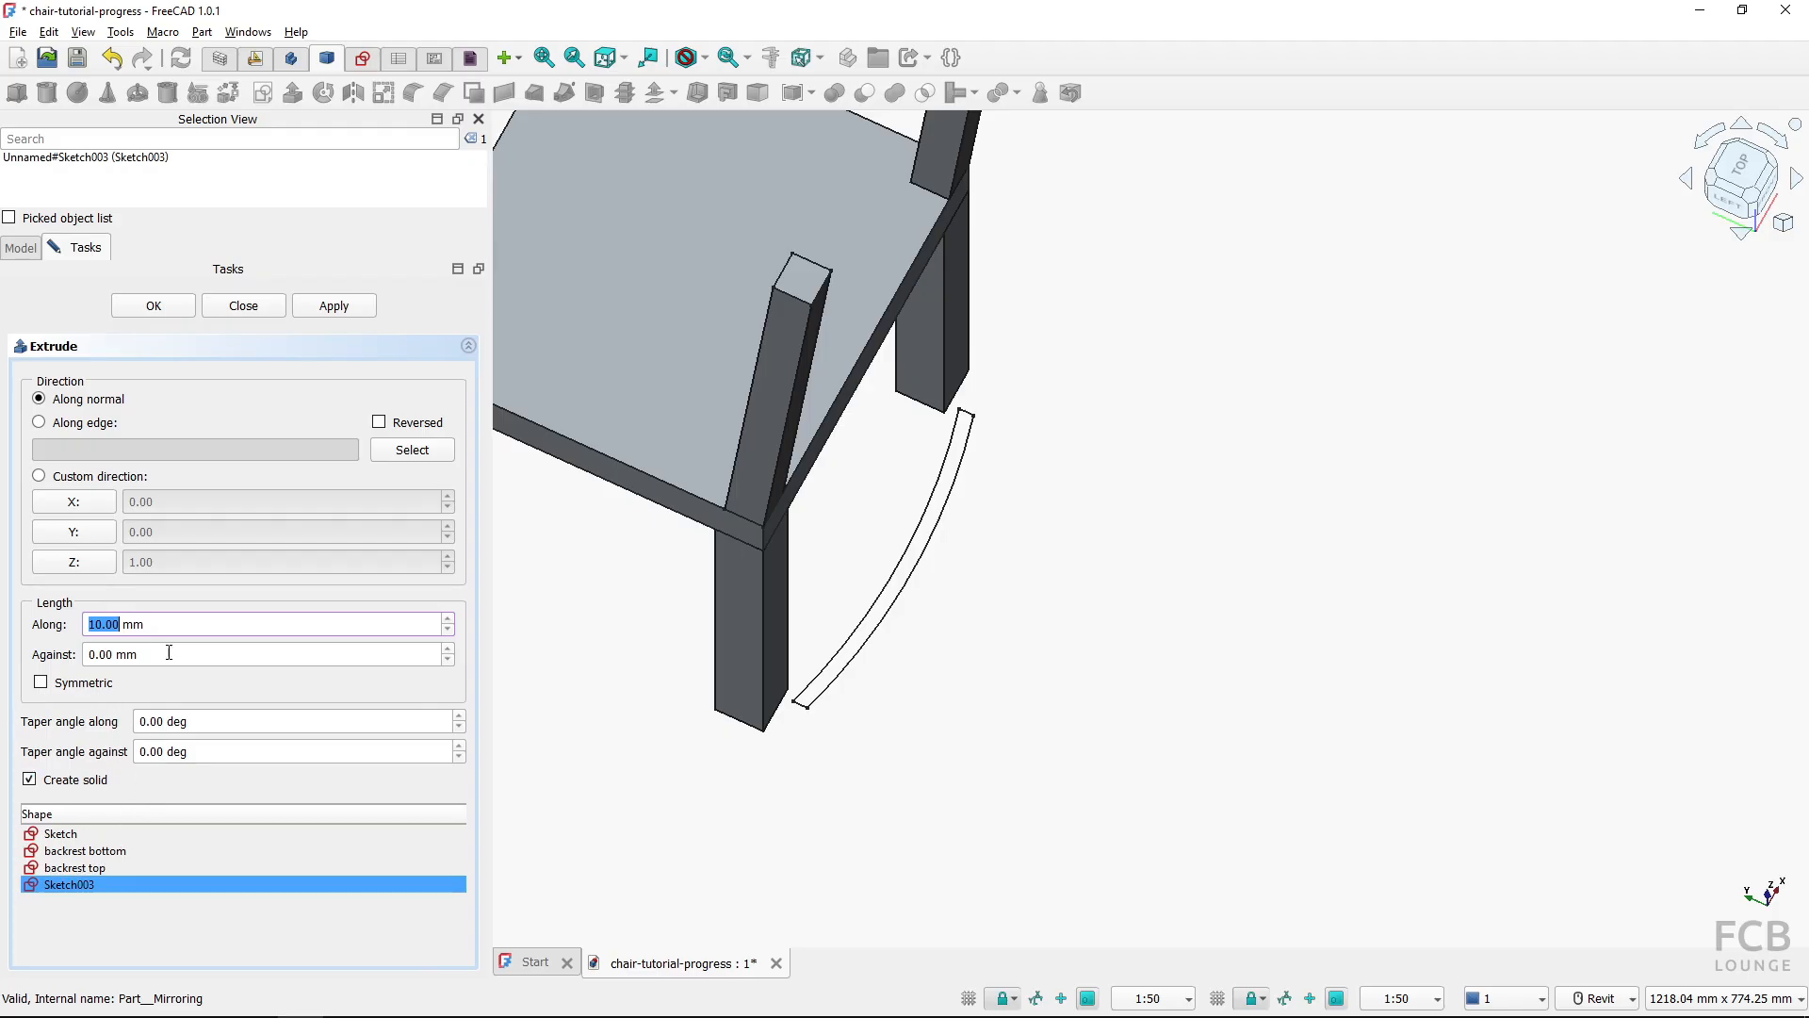
left_click_drag(162, 621, 80, 623)
type("150")
left_click(165, 657)
left_click(155, 306)
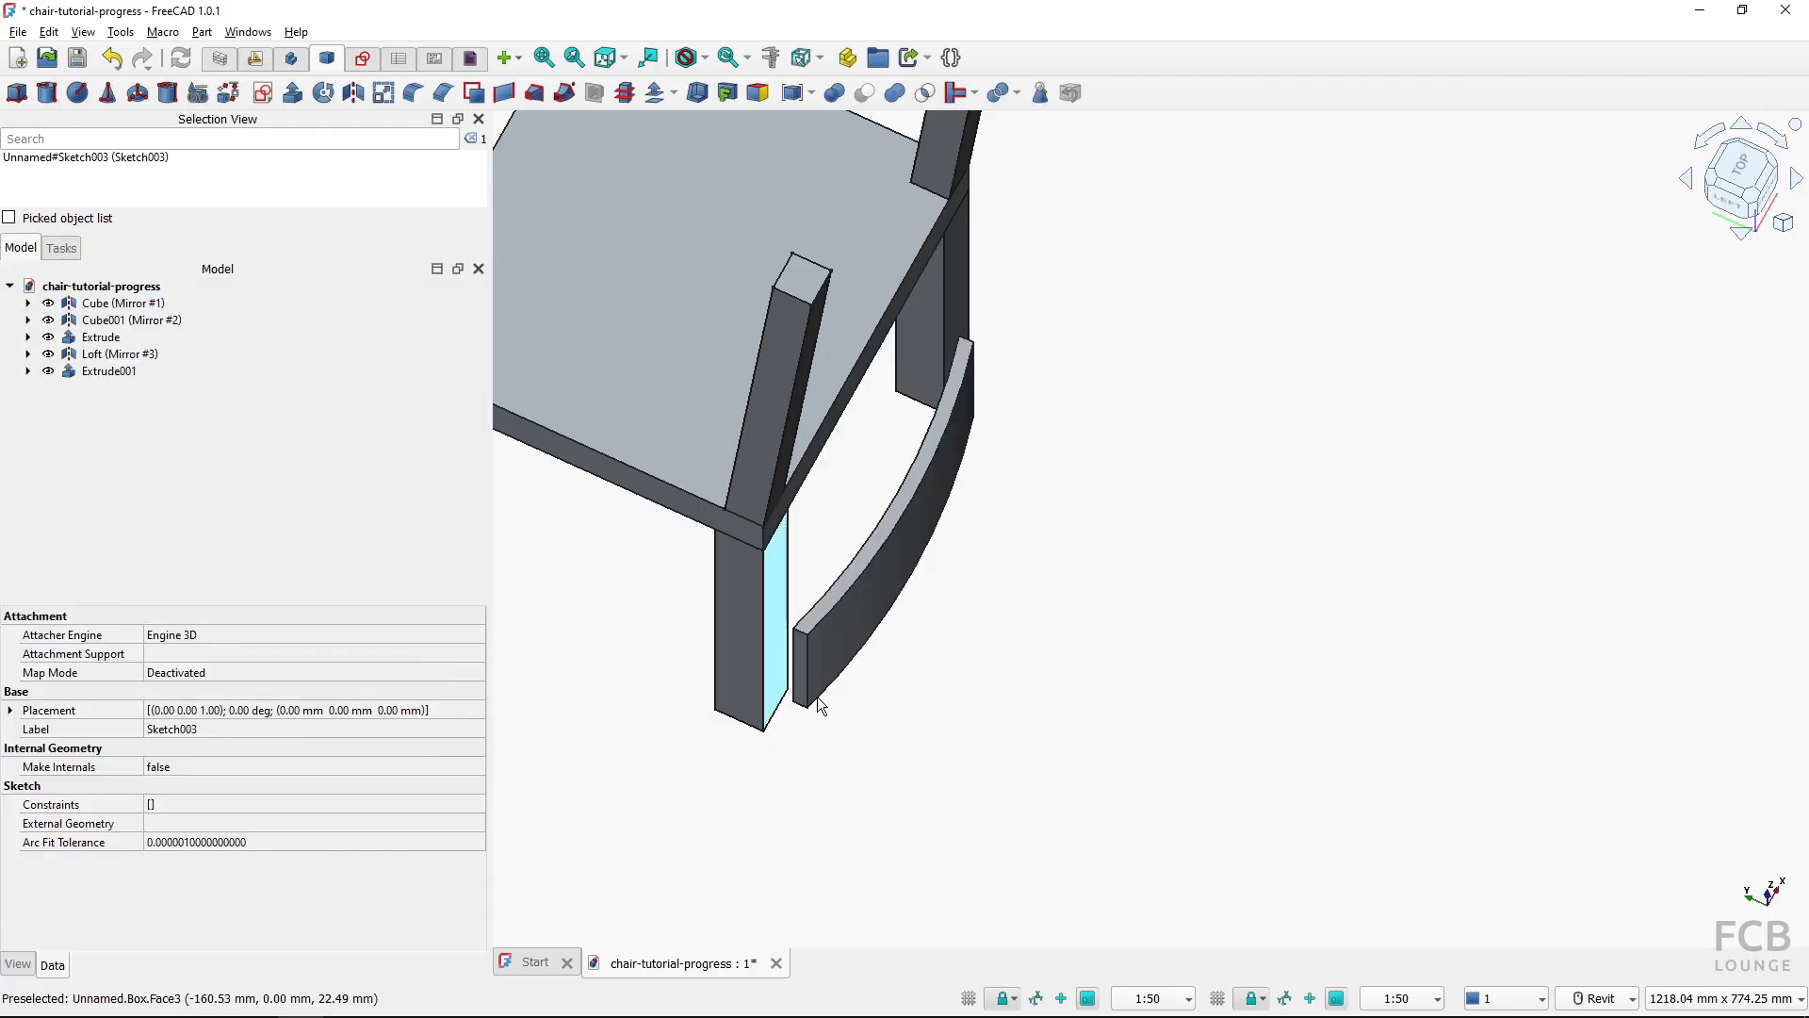
Change the curved board's forward extrusion length, trying 100 mm and settling on 120 mm
middle_click_drag(822, 700, 884, 513, "shift")
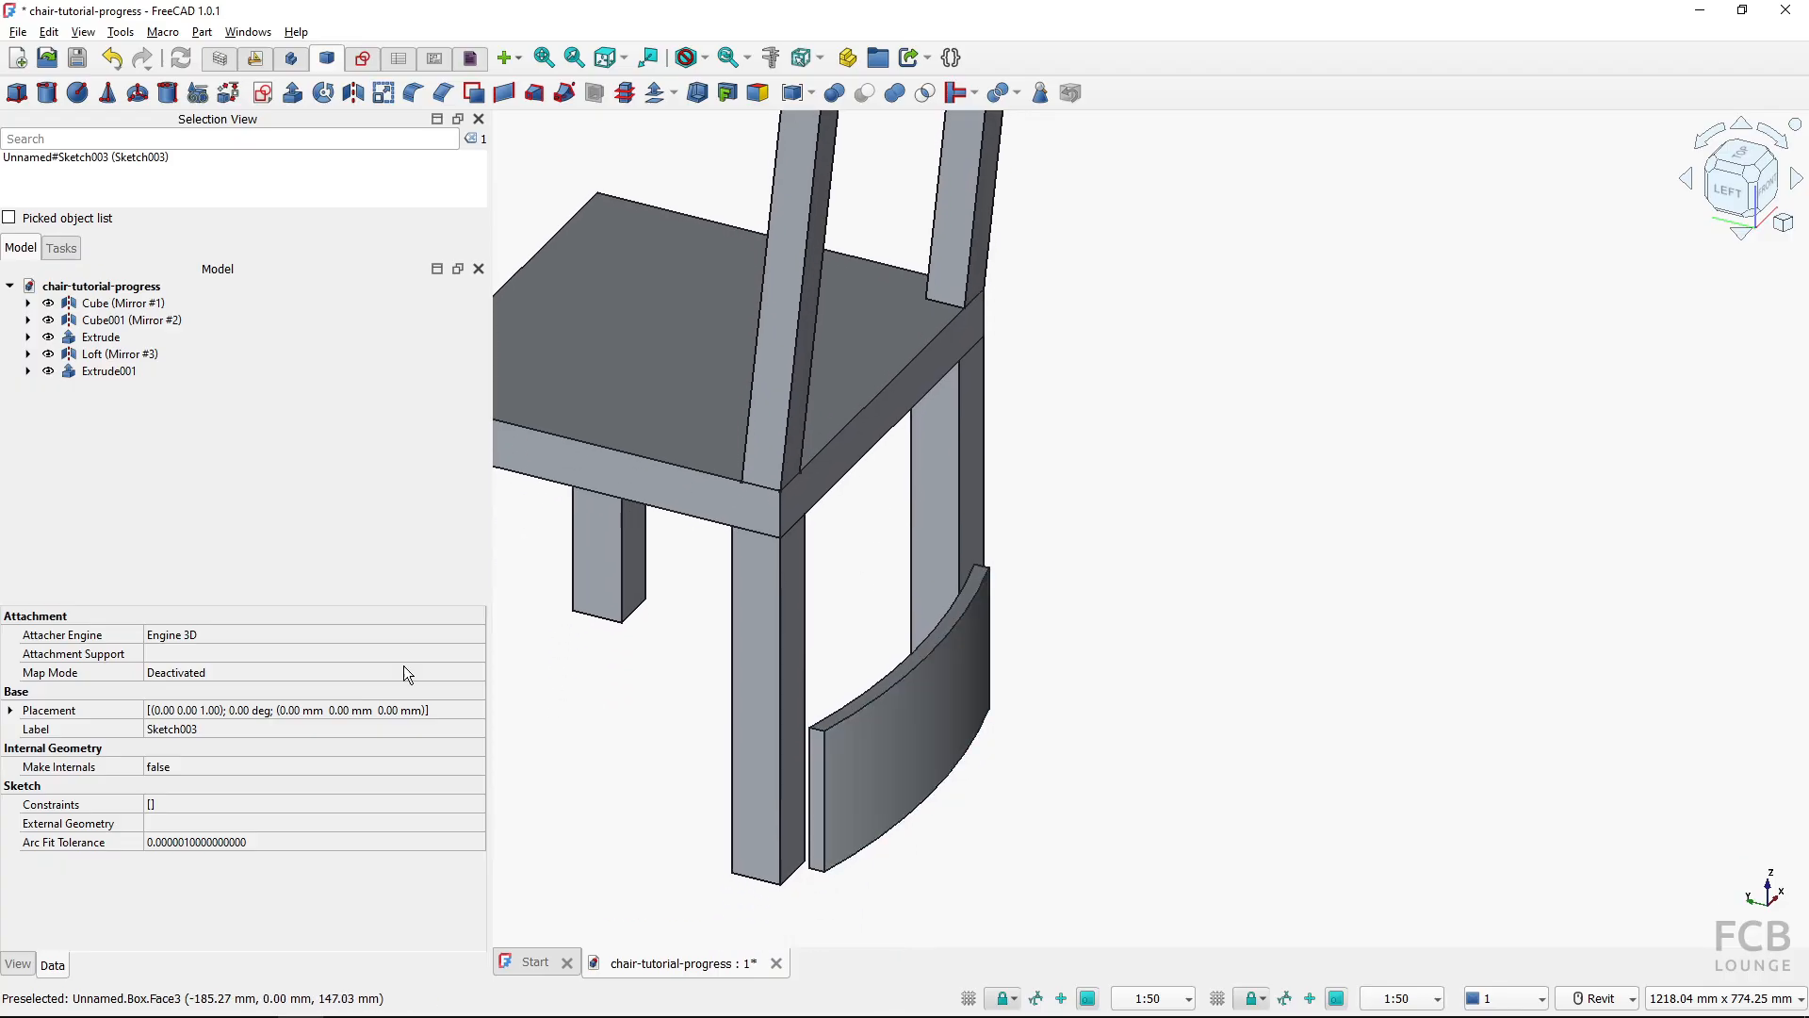
left_click(106, 373)
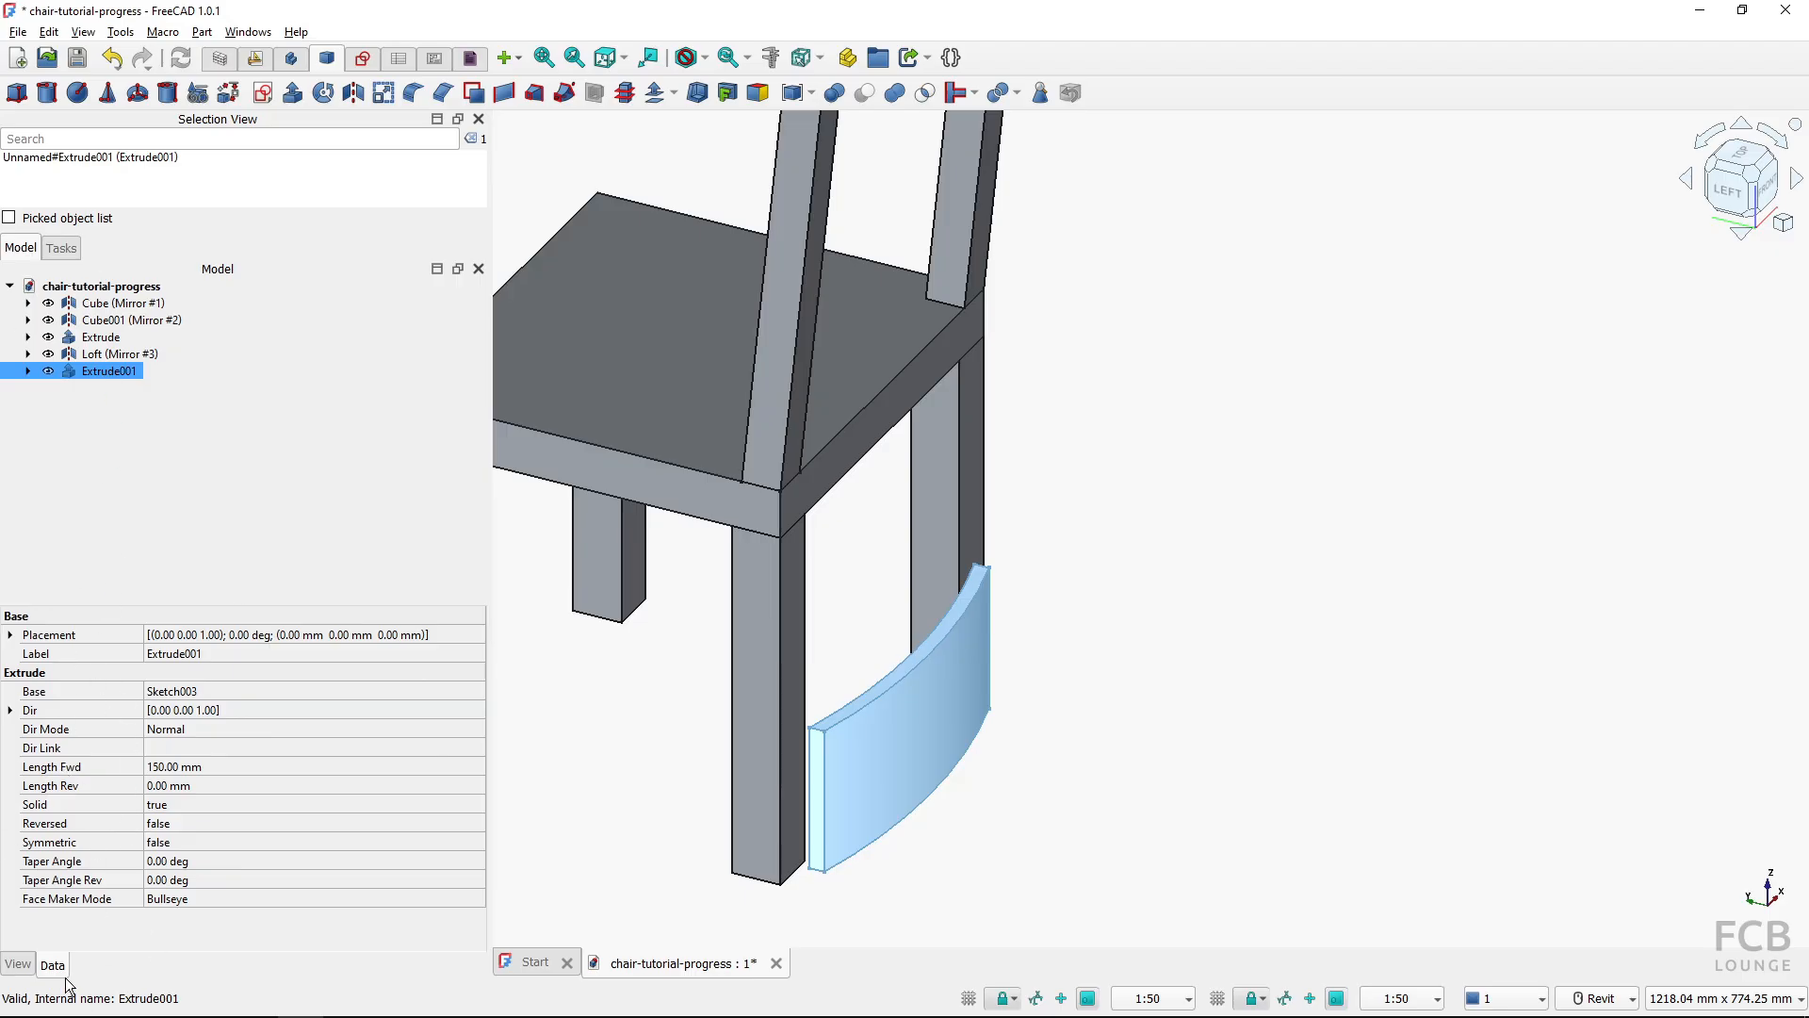
left_click(206, 771)
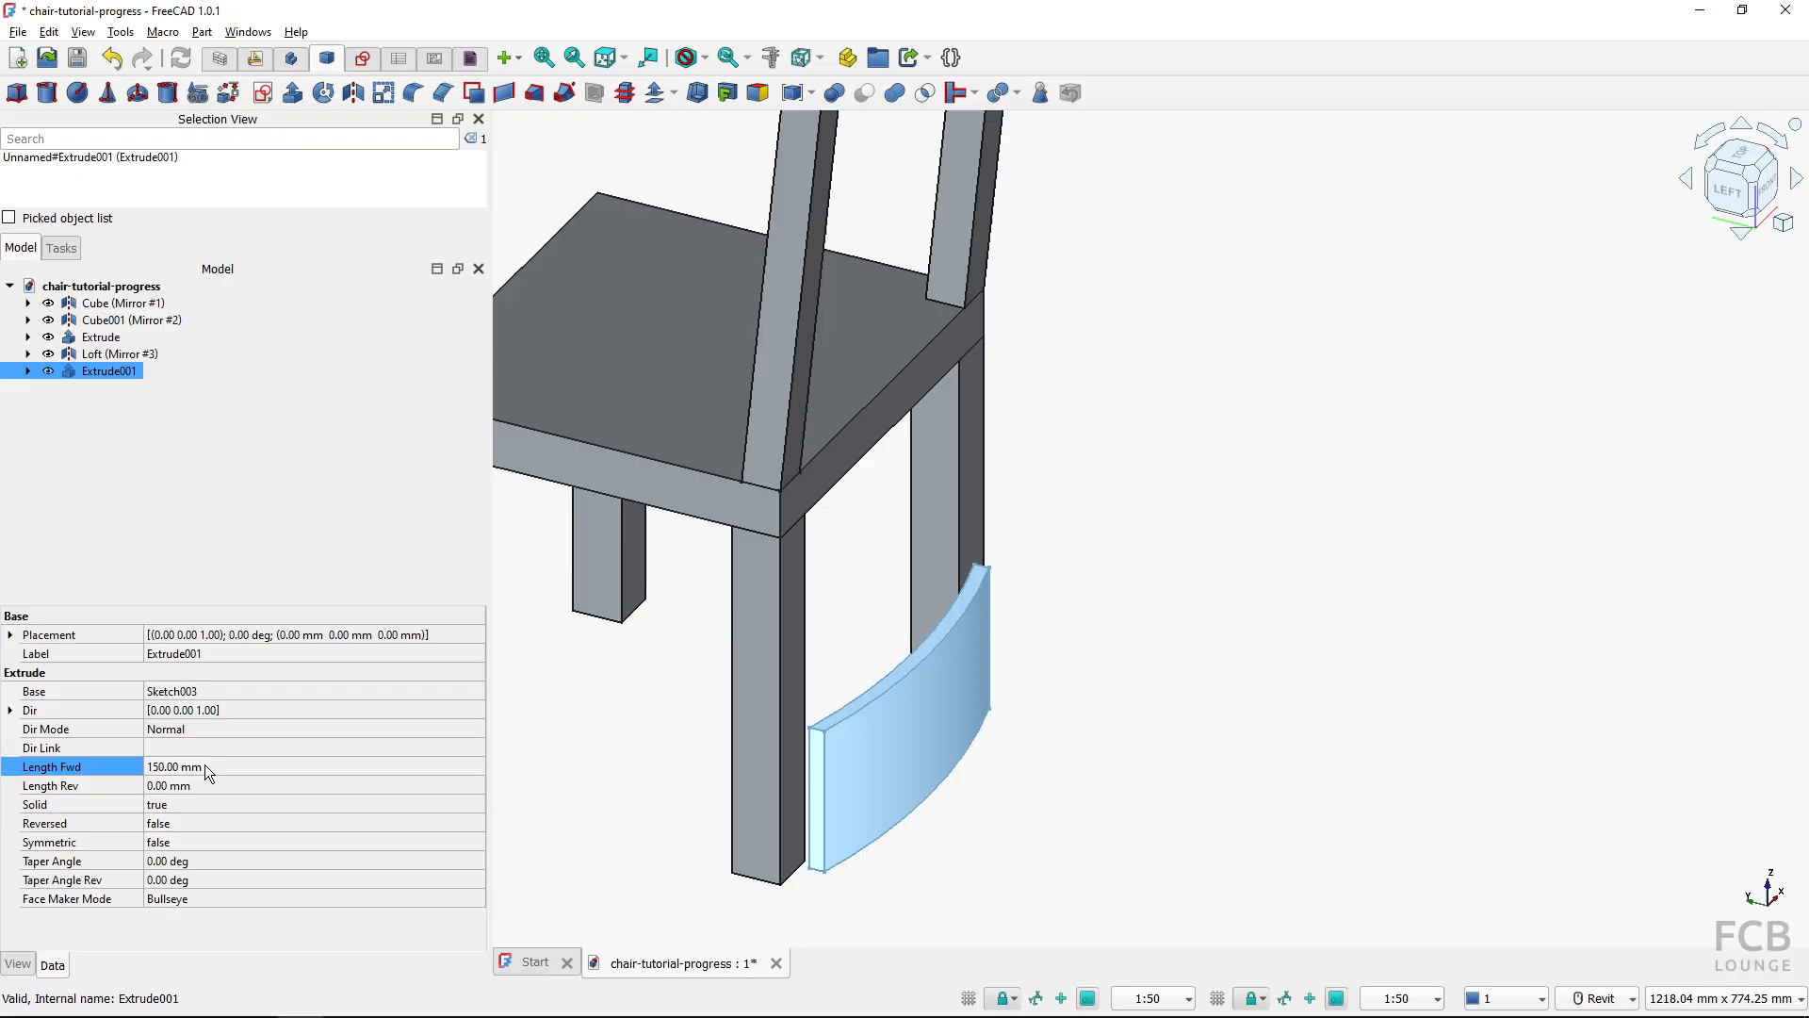
left_click(205, 766)
type("100")
key("Return")
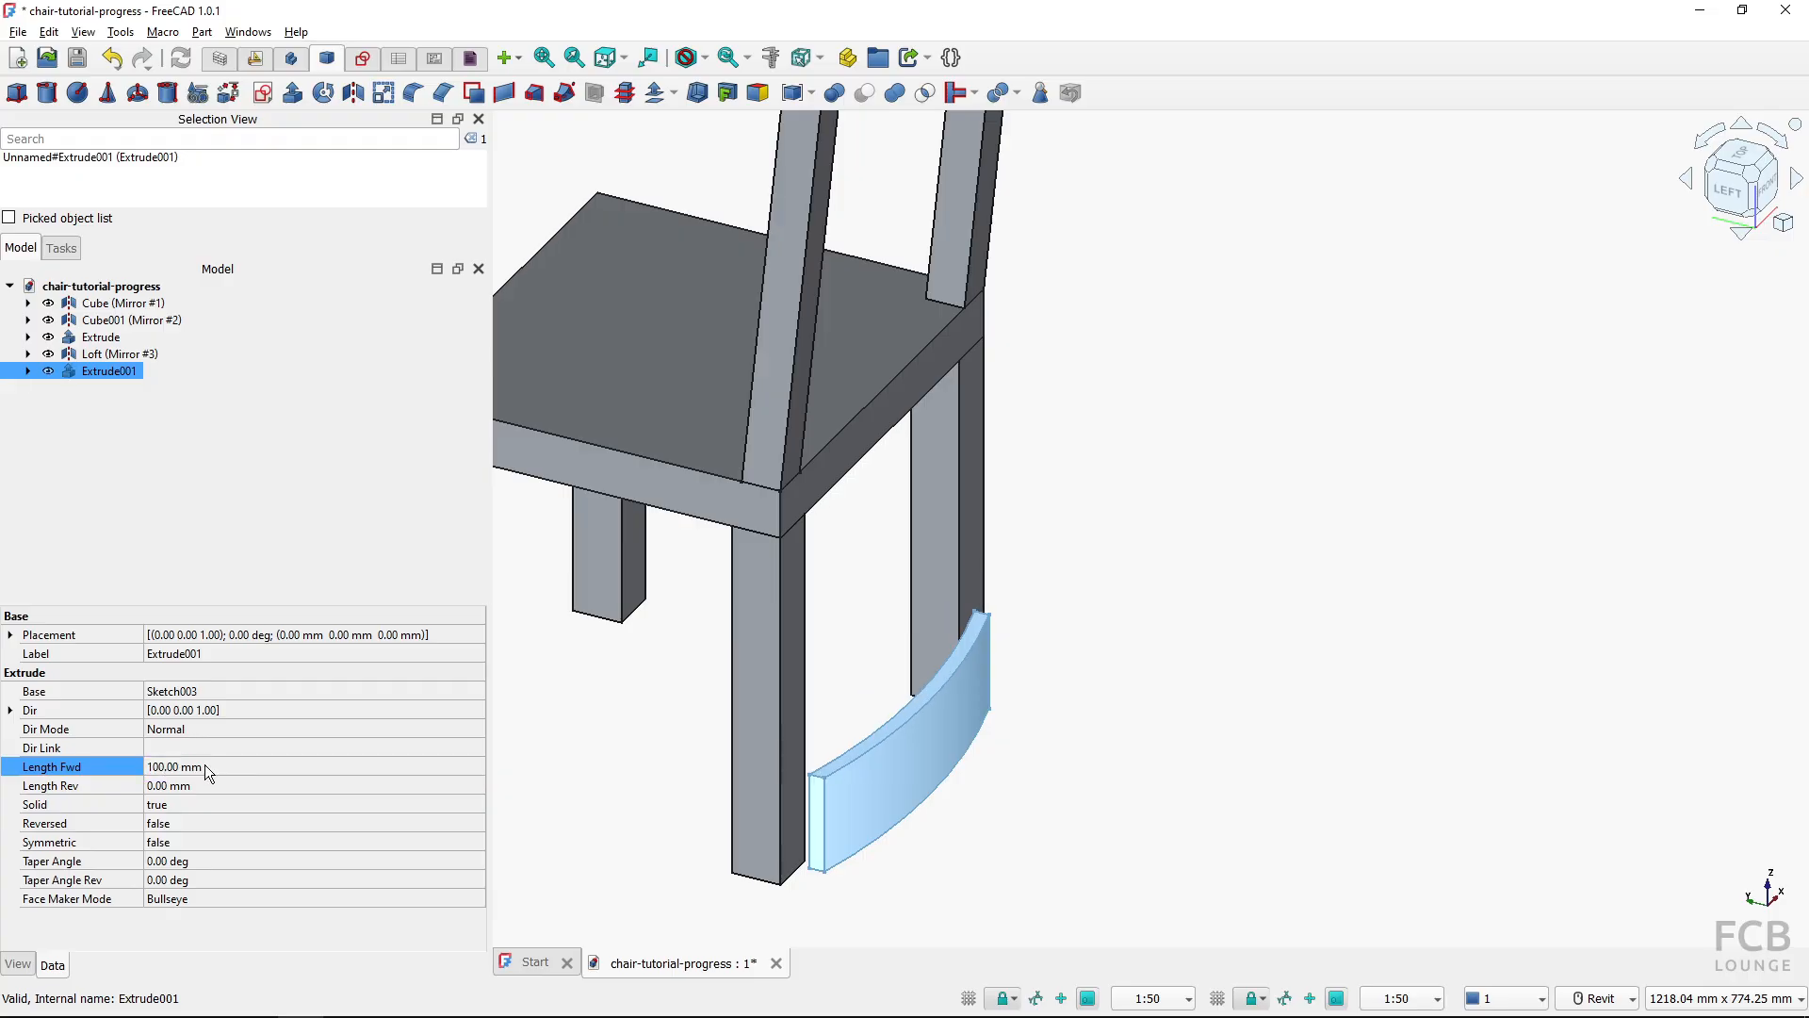
left_click(205, 766)
type("120")
key("Return")
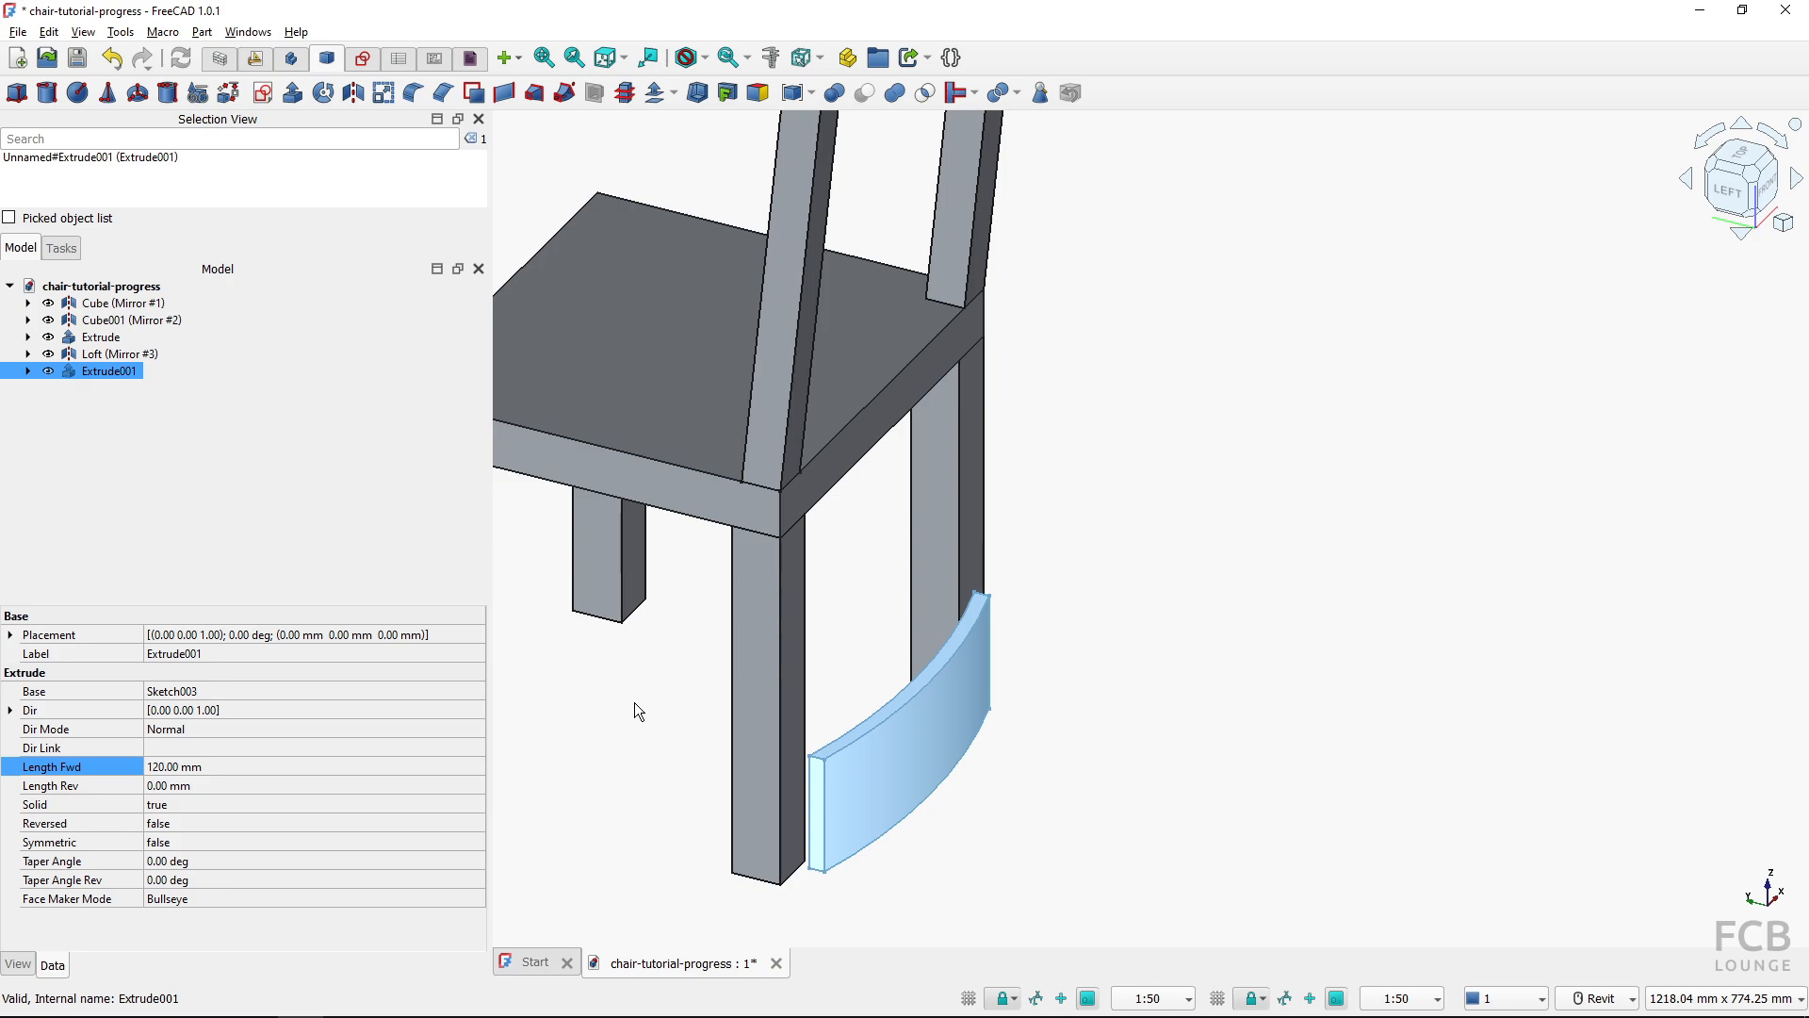
Open the curved board's placement and set its Z translation to 750 mm, raising it between the backrest posts
scroll(817, 720, "down", 3)
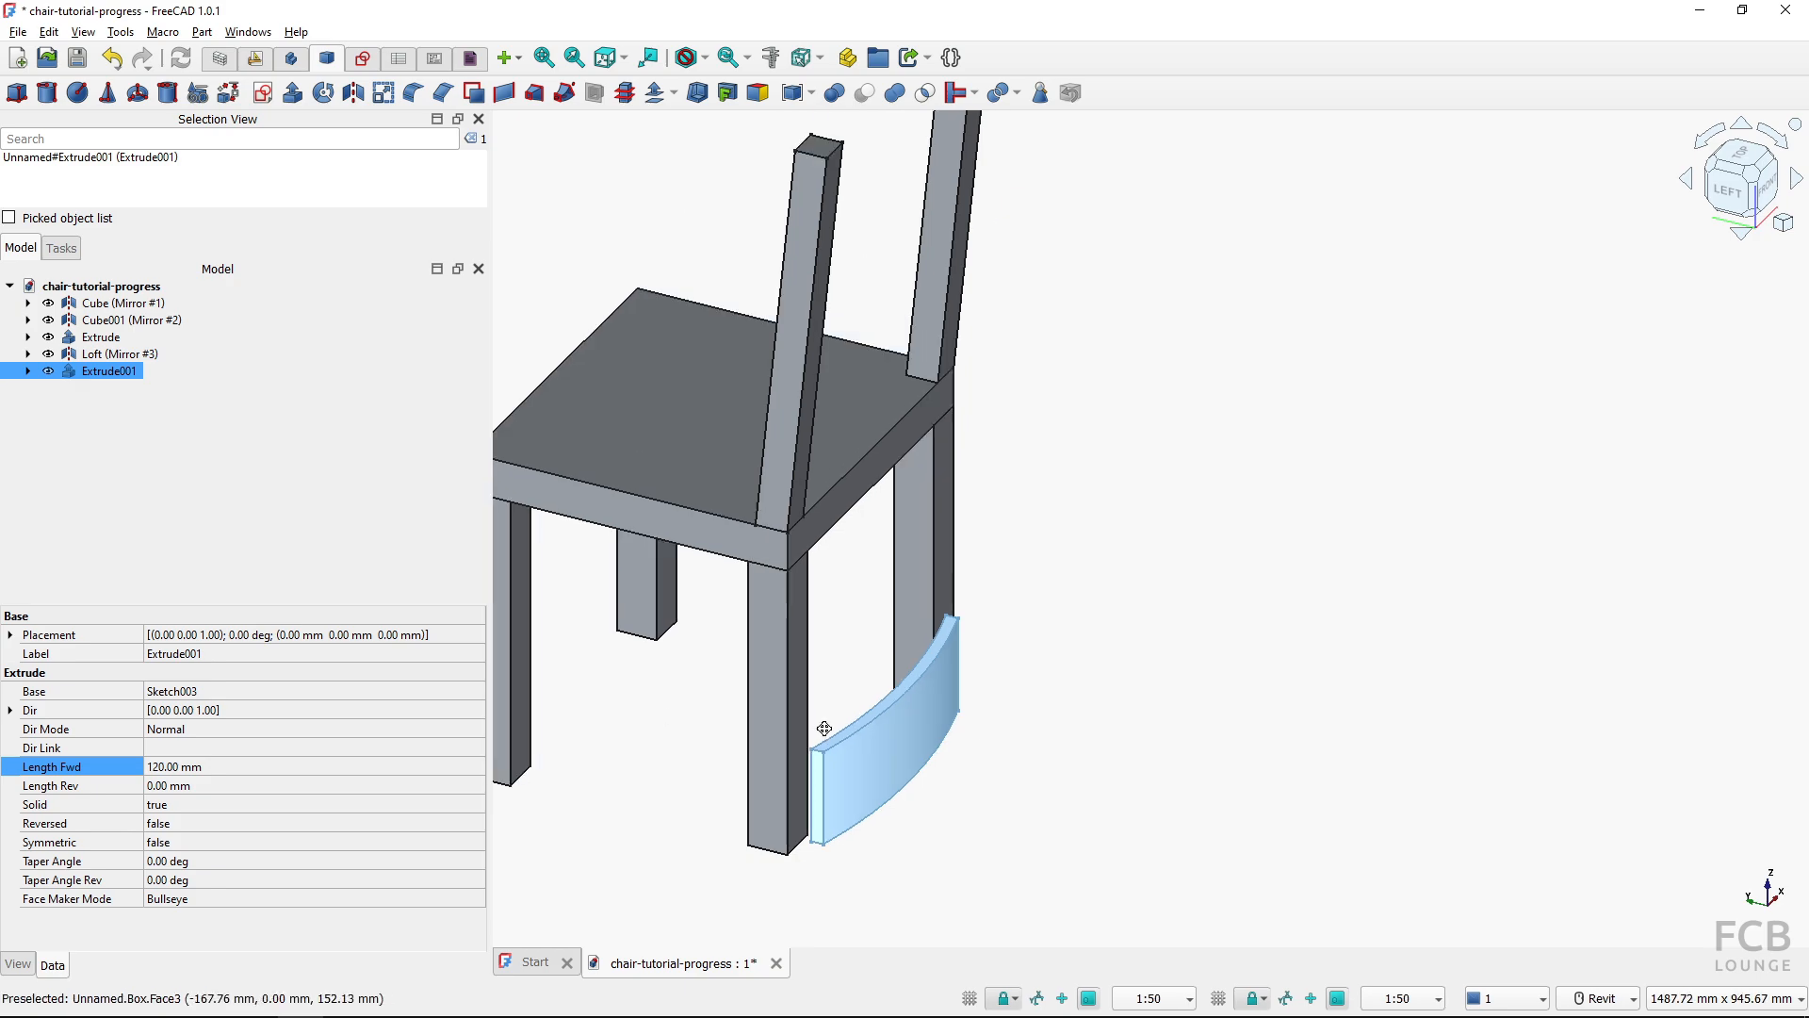
middle_click_drag(896, 492, 980, 439, "shift")
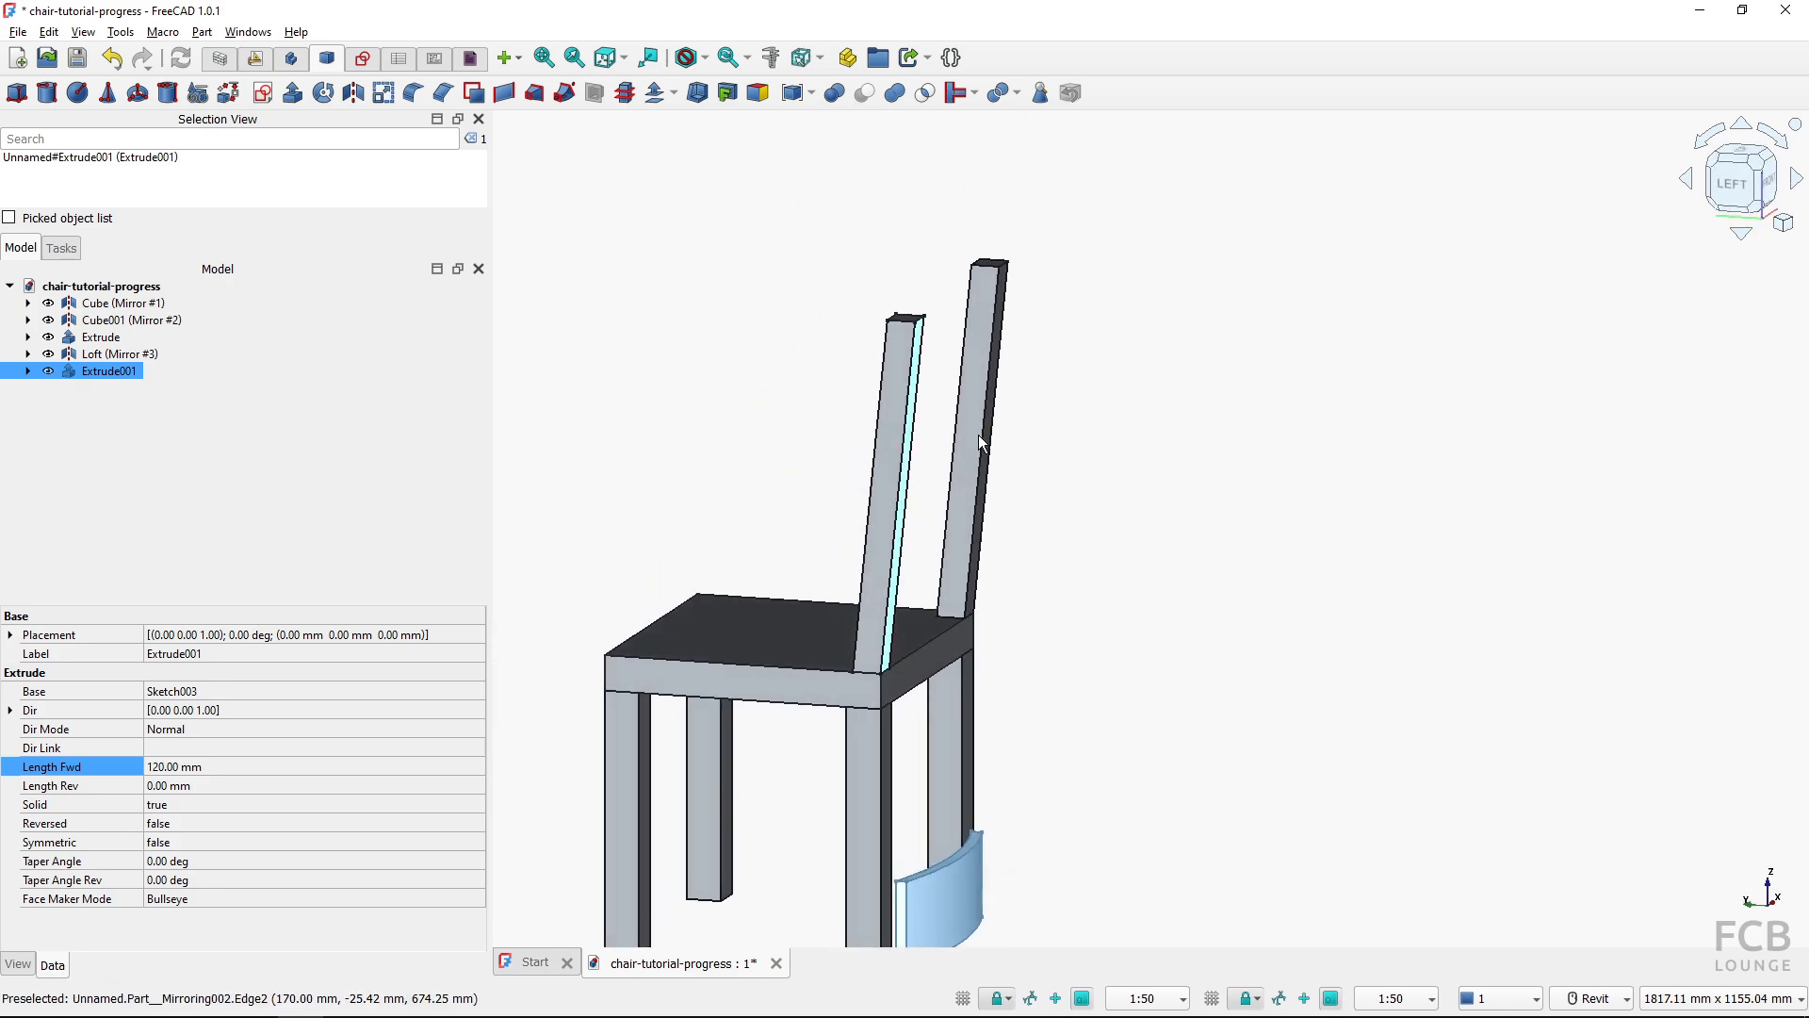
right_click(126, 375)
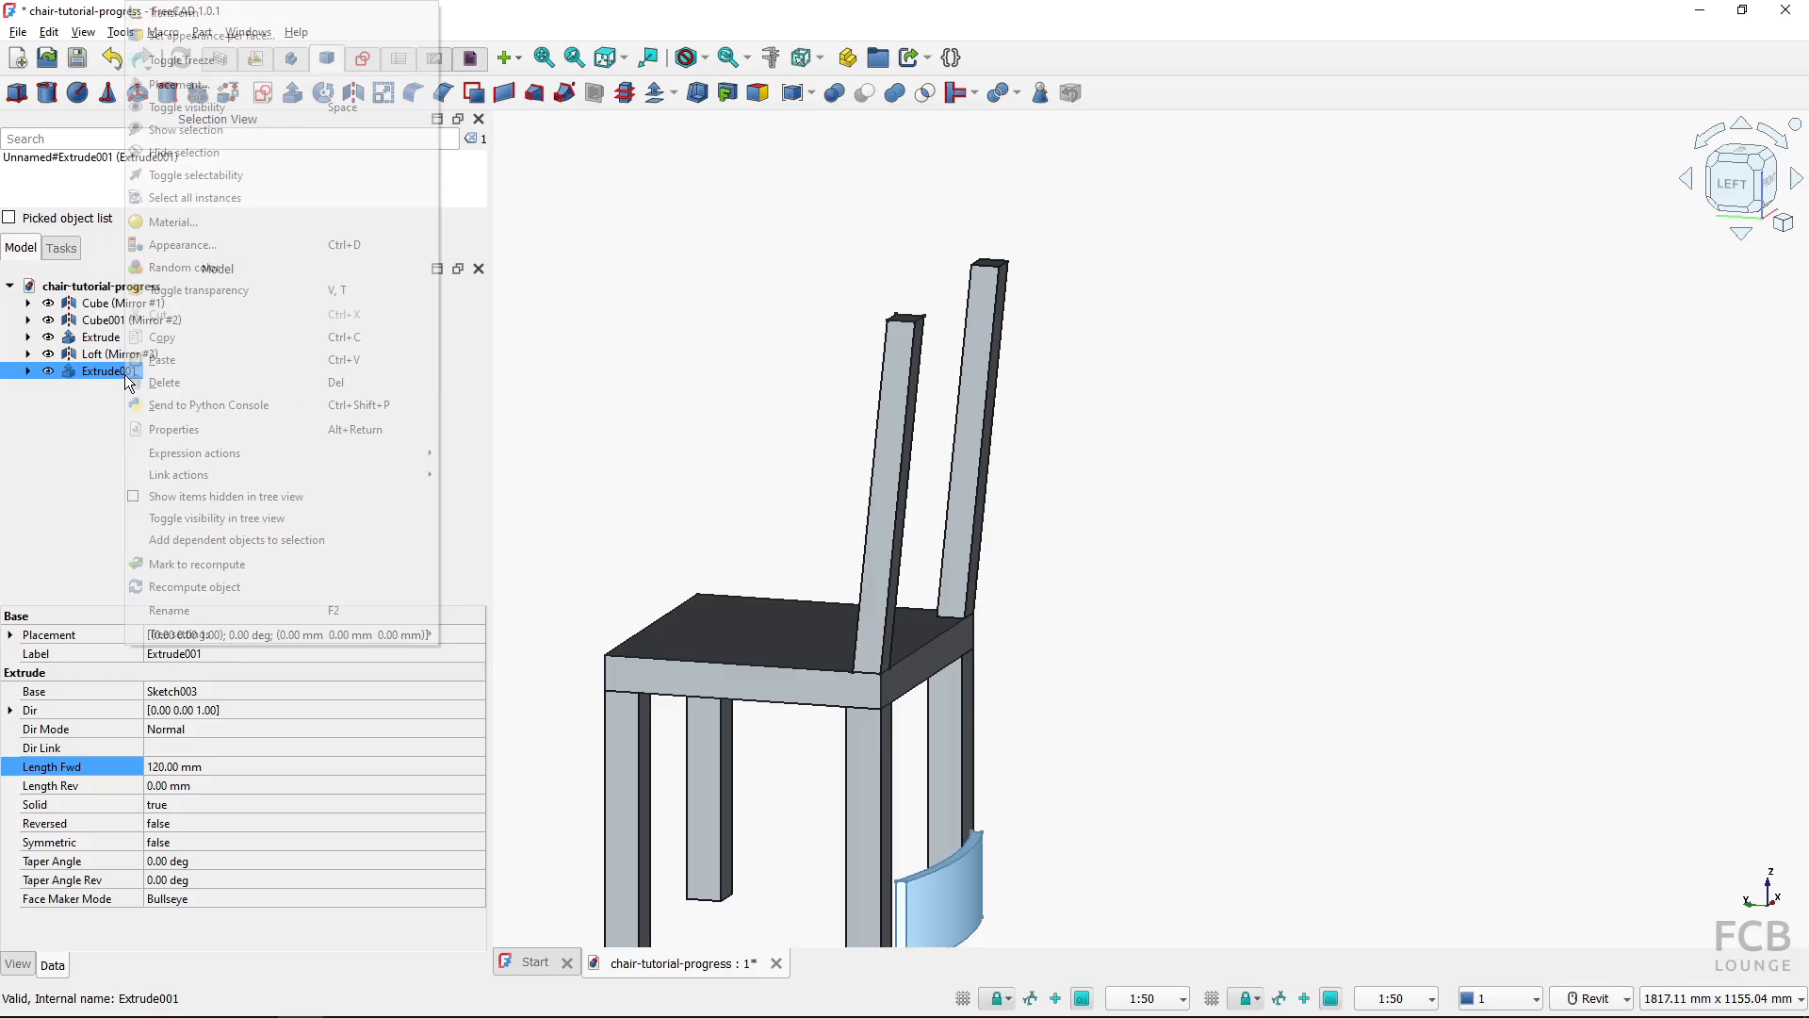
left_click(181, 83)
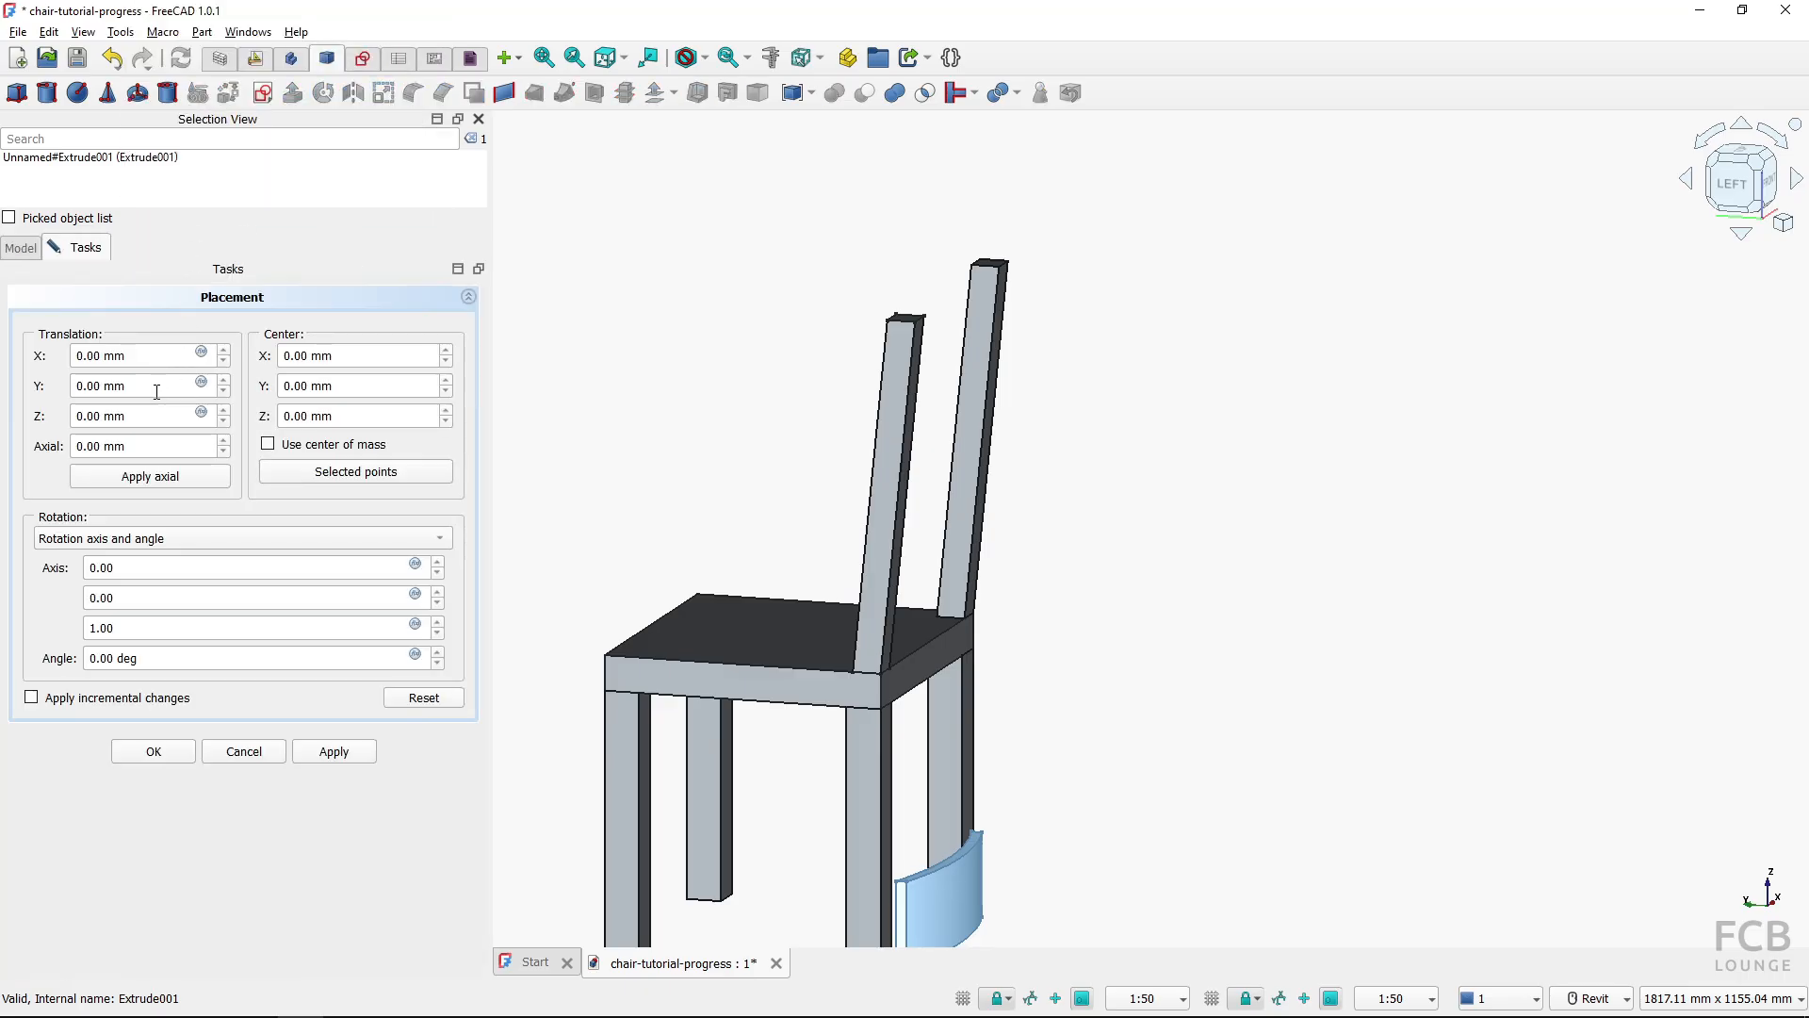
triple_click(122, 416)
type("750")
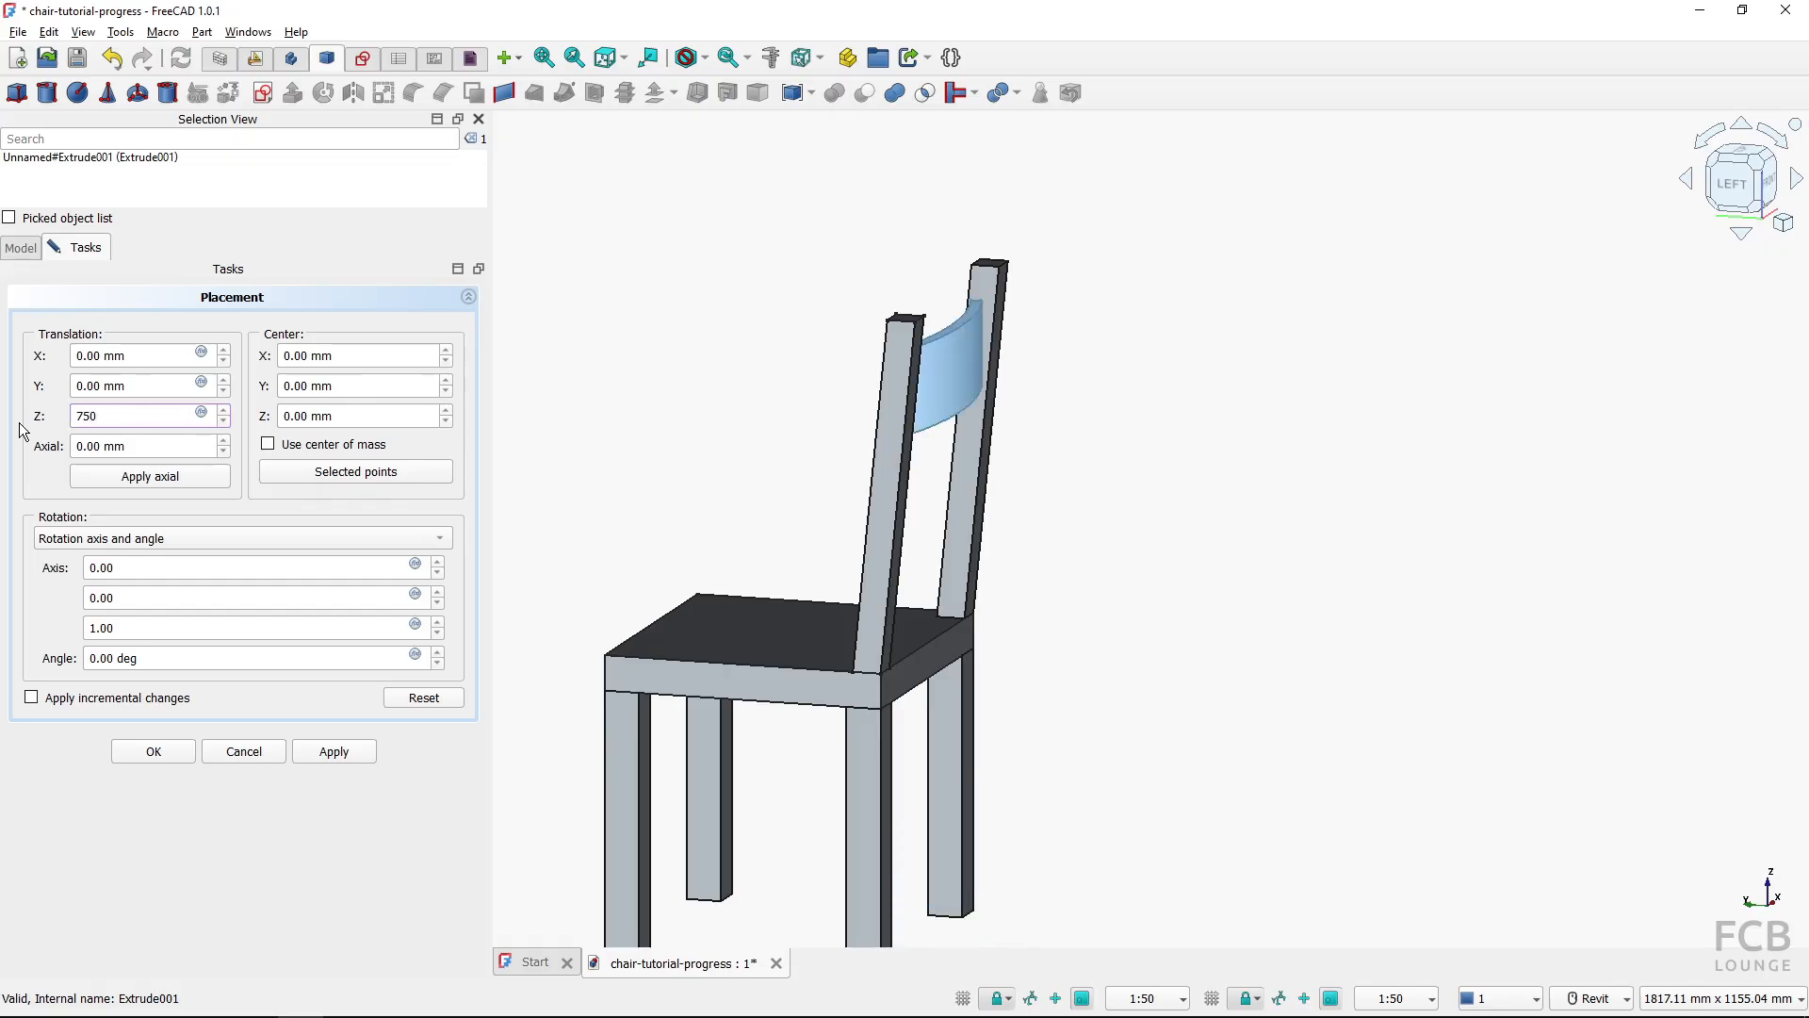
Raise the curved board to a Z translation of 770 mm and accept the placement
scroll(941, 315, "up", 2)
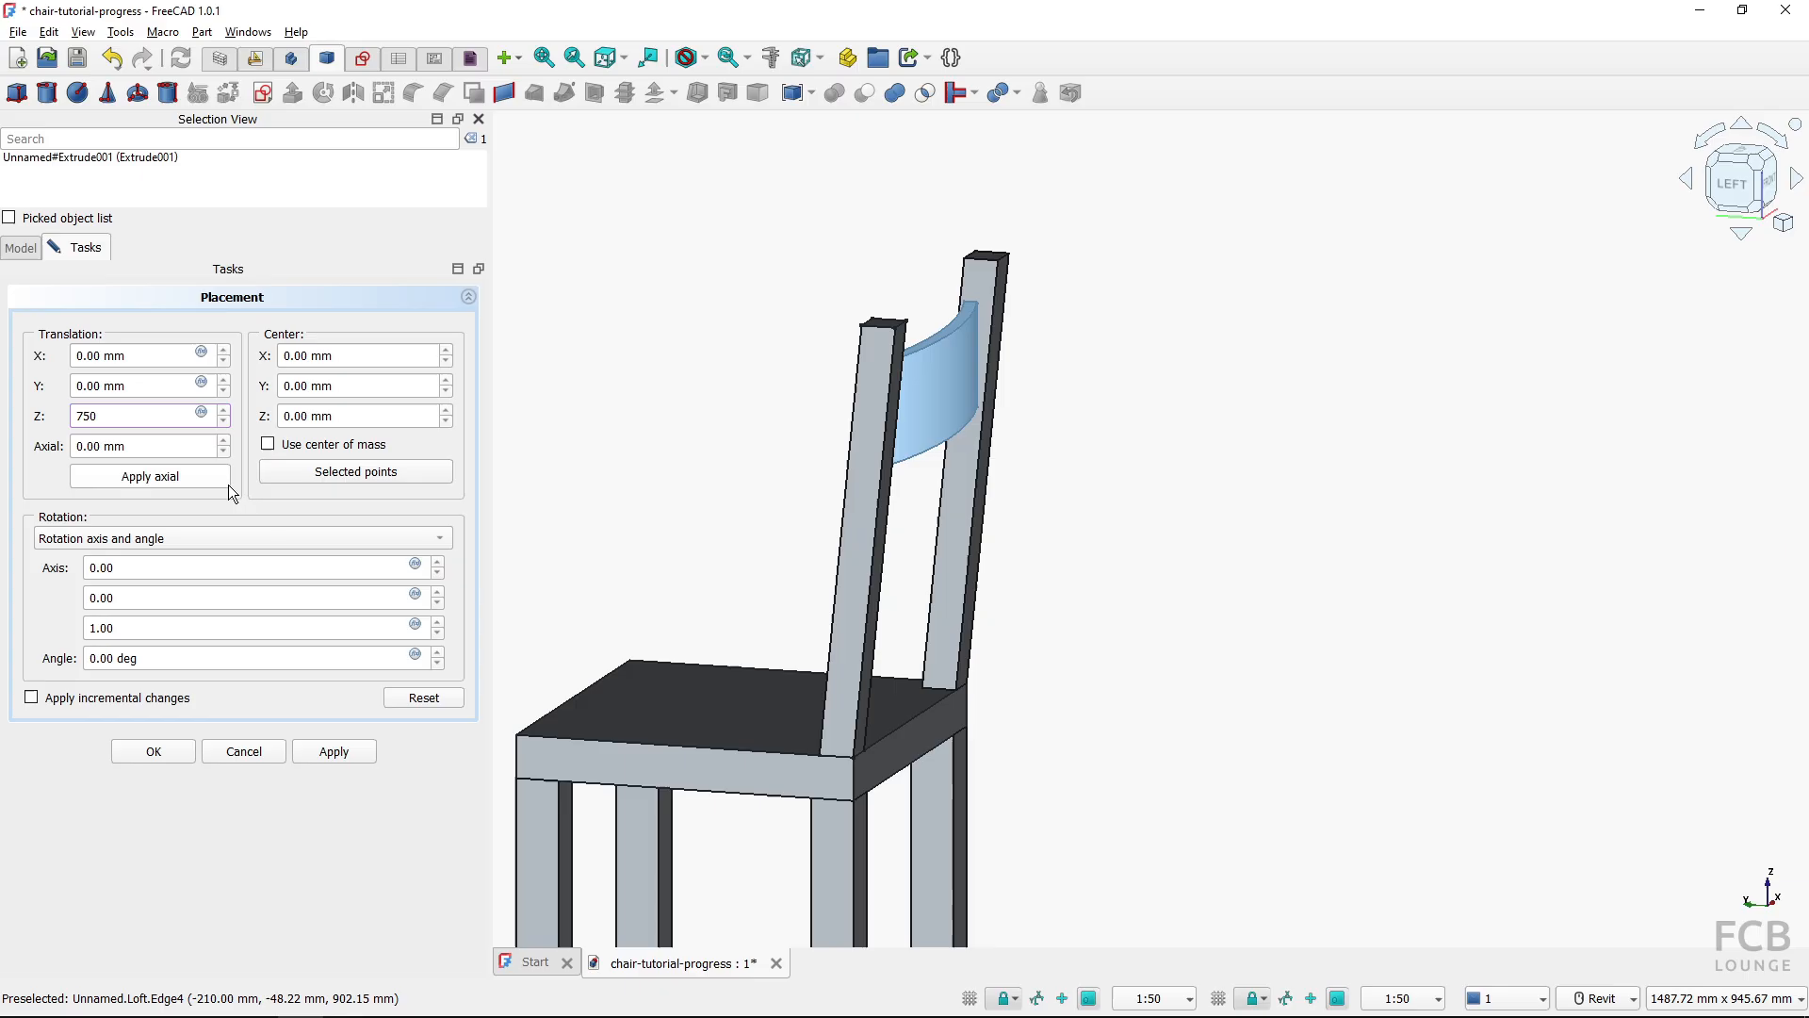
left_click_drag(110, 422, 25, 423)
type("770")
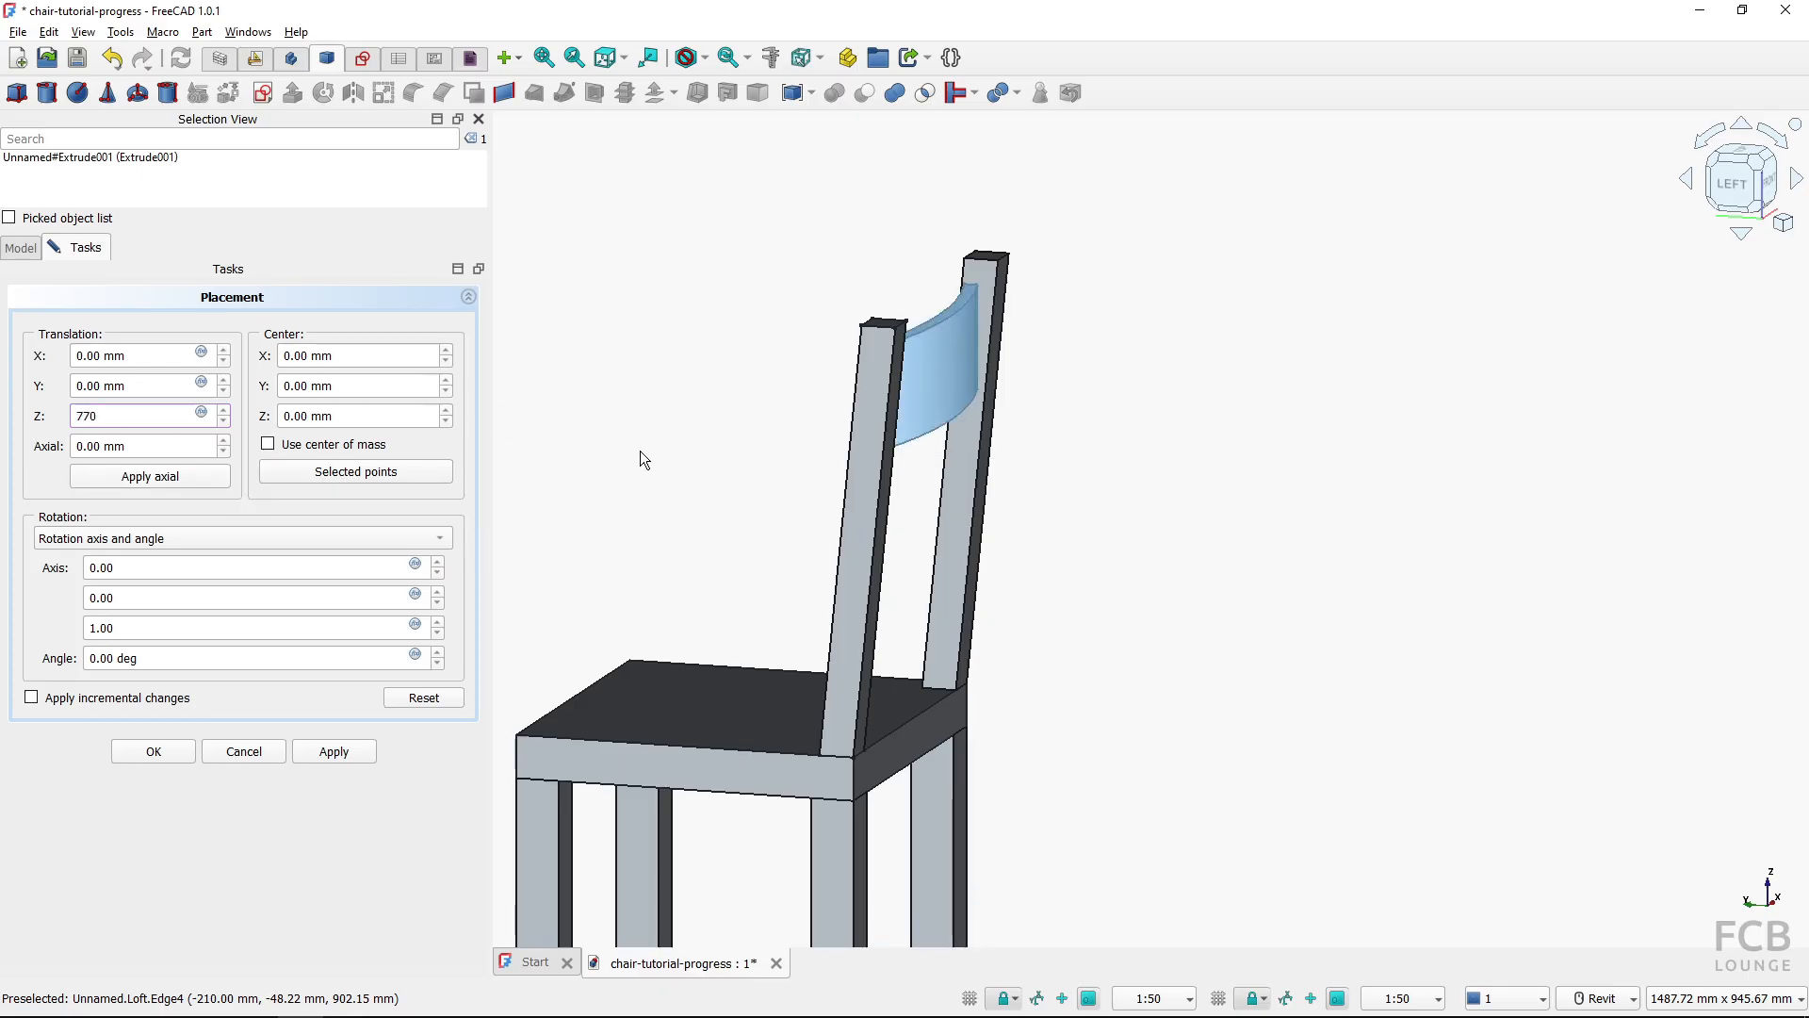
middle_click_drag(681, 452, 792, 480, "shift")
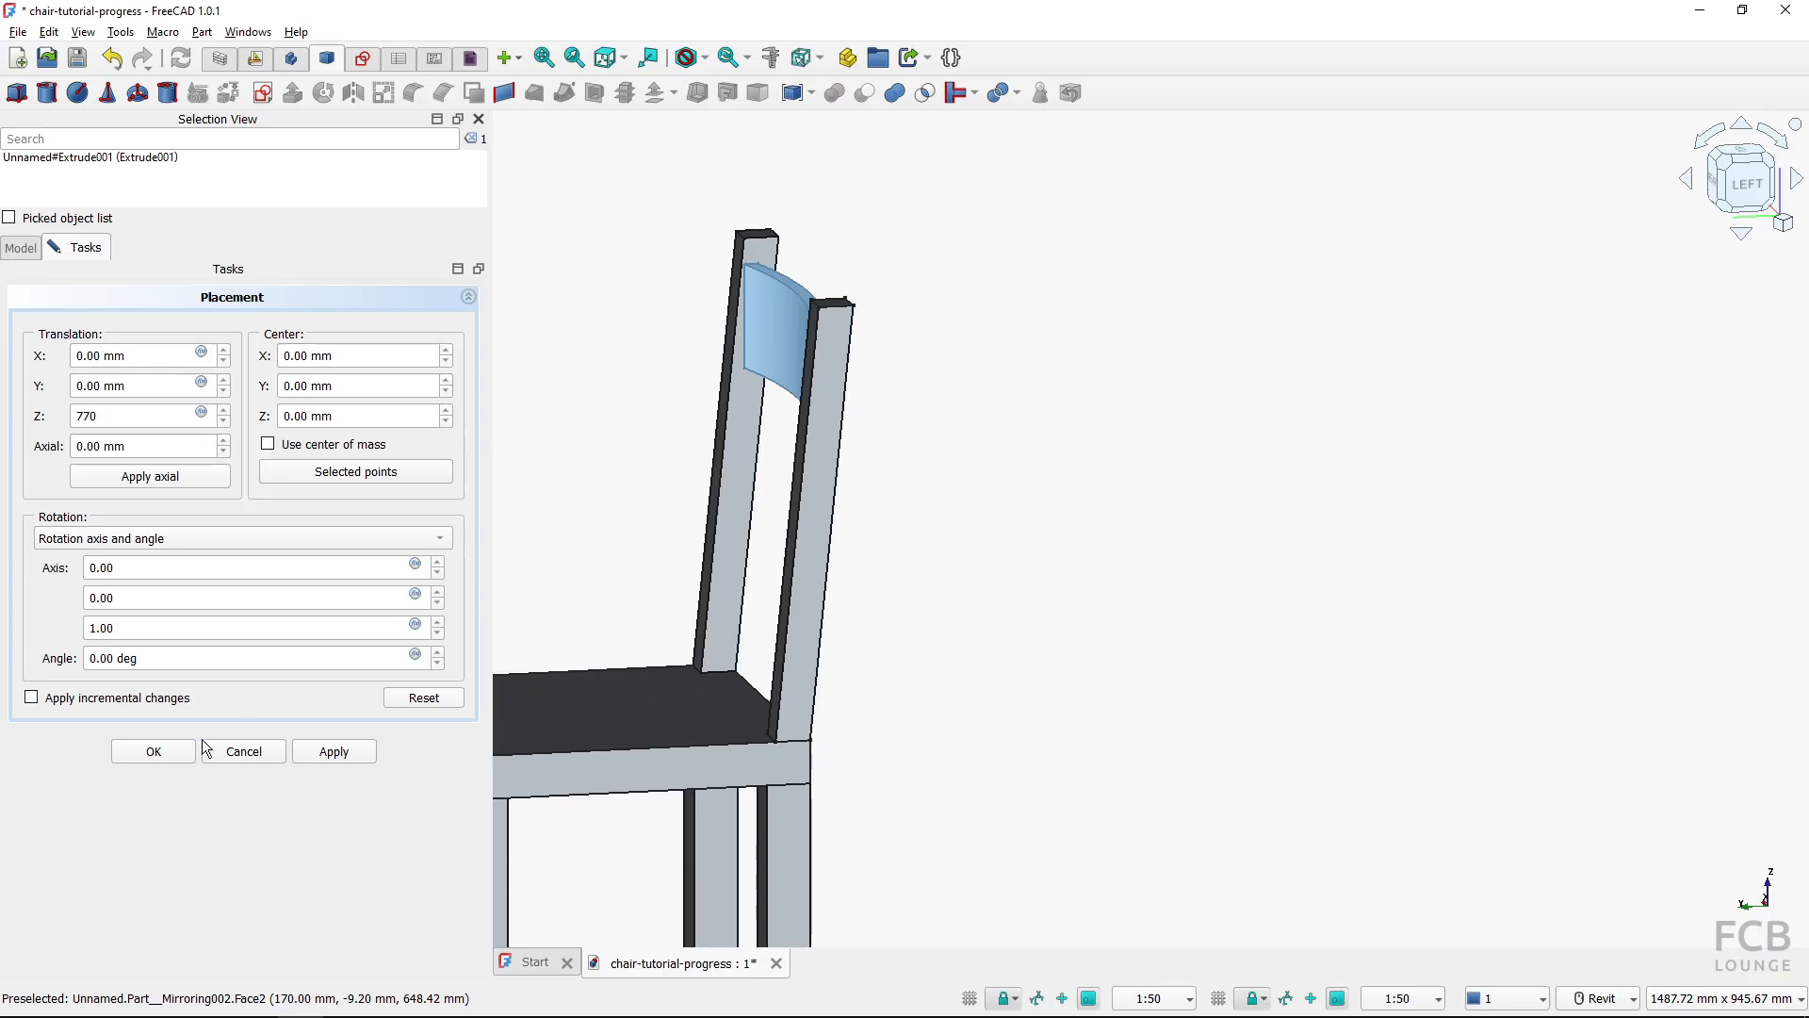
left_click(155, 751)
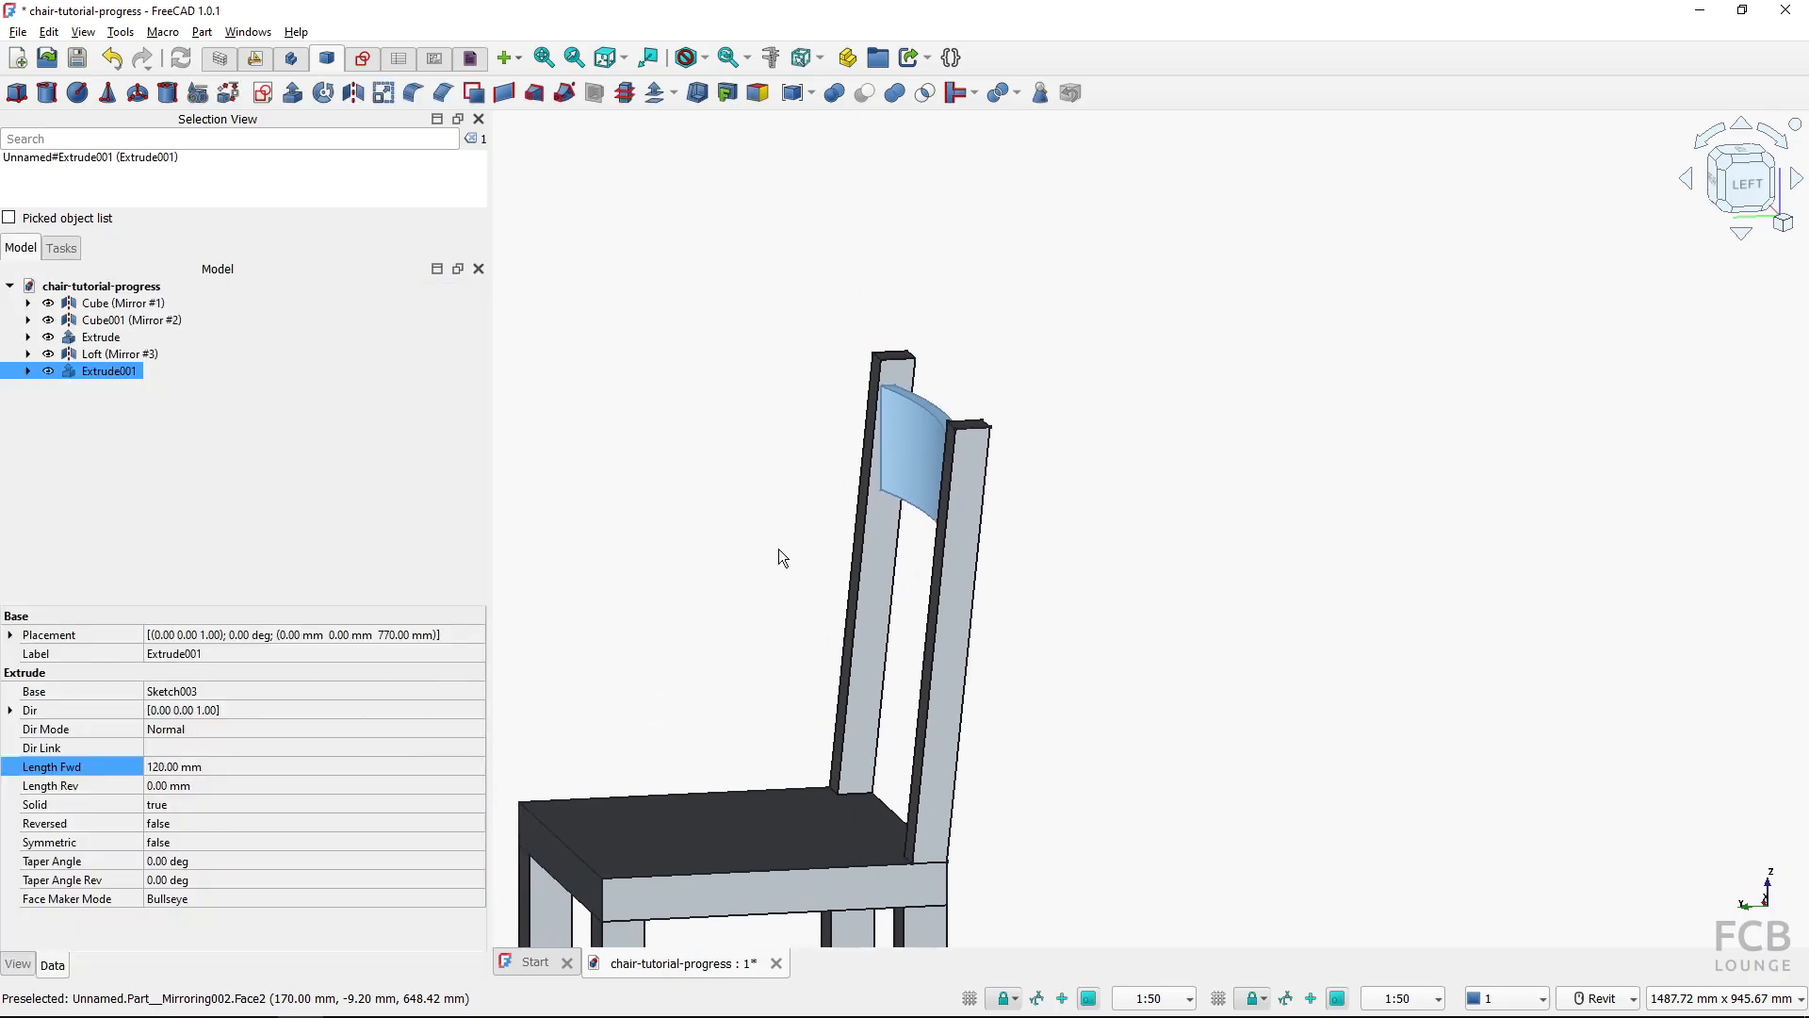
Tilt the curved backrest board 5 degrees about the X axis with Transform to match the slanted posts, and accept it
scroll(914, 471, "up", 1)
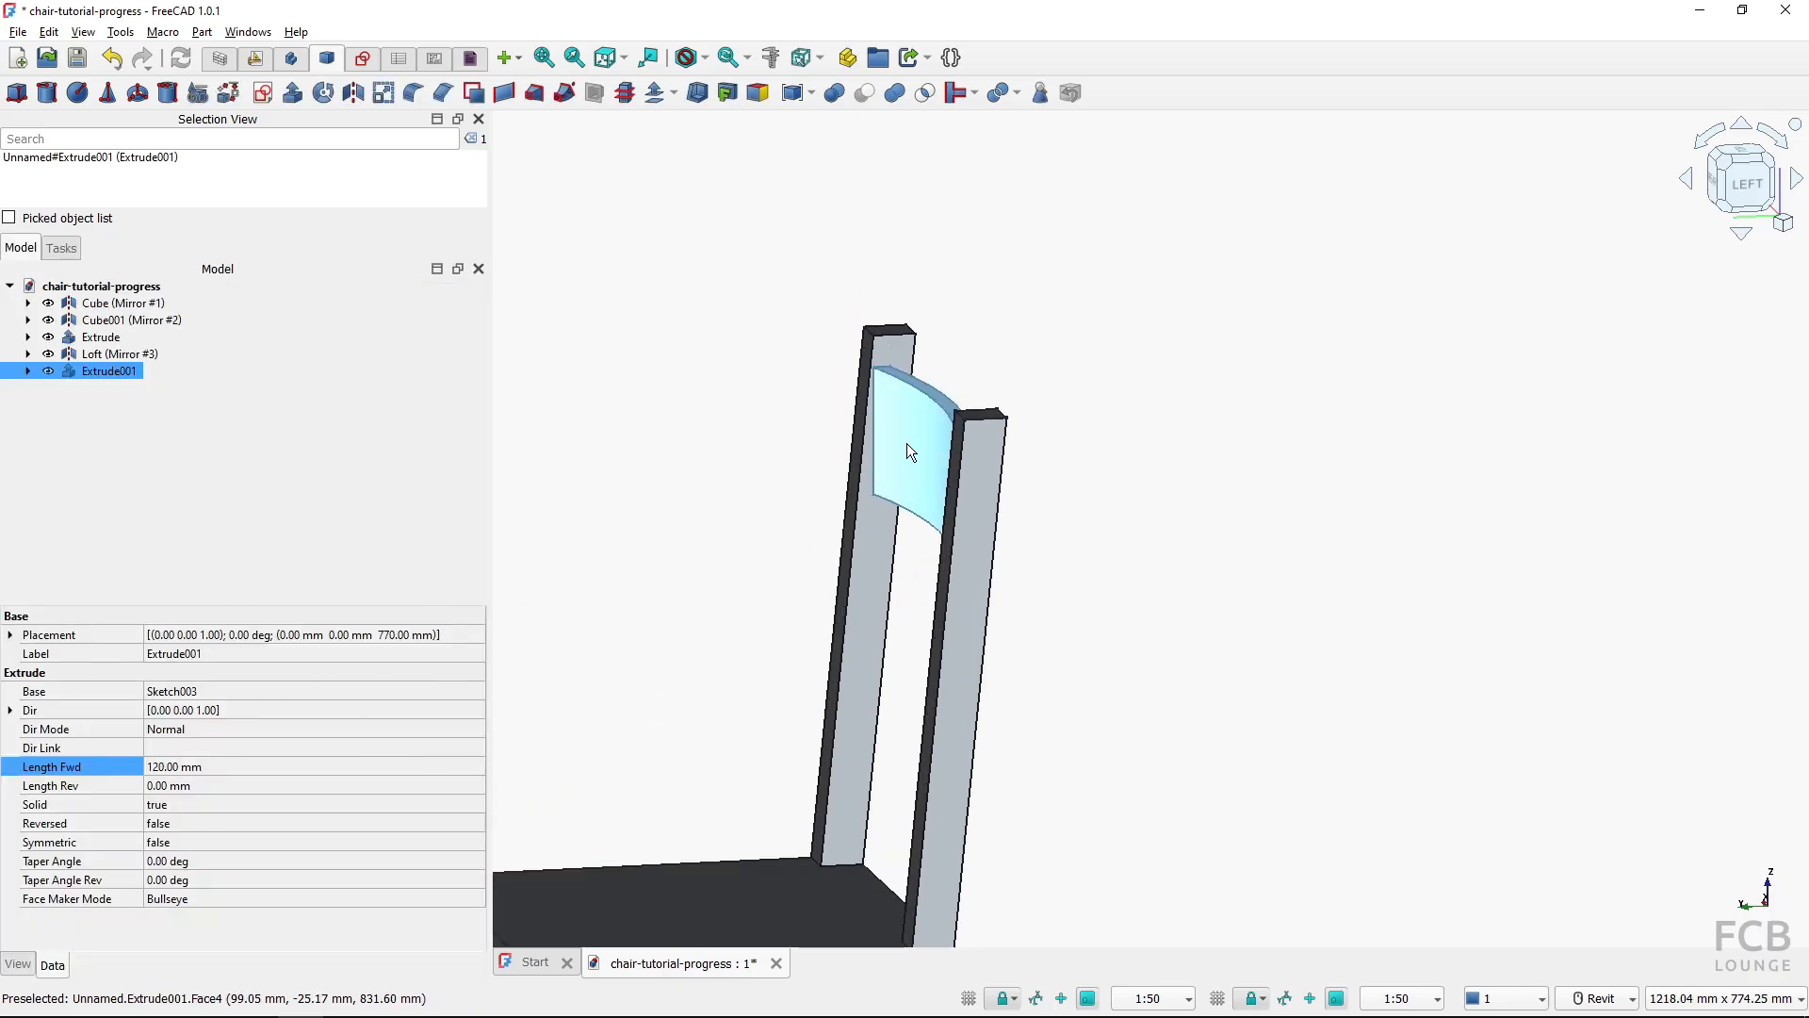
mouse_move(906, 442)
middle_mouse_down("shift")
mouse_move(950, 448)
mouse_move(872, 449)
middle_mouse_up("shift")
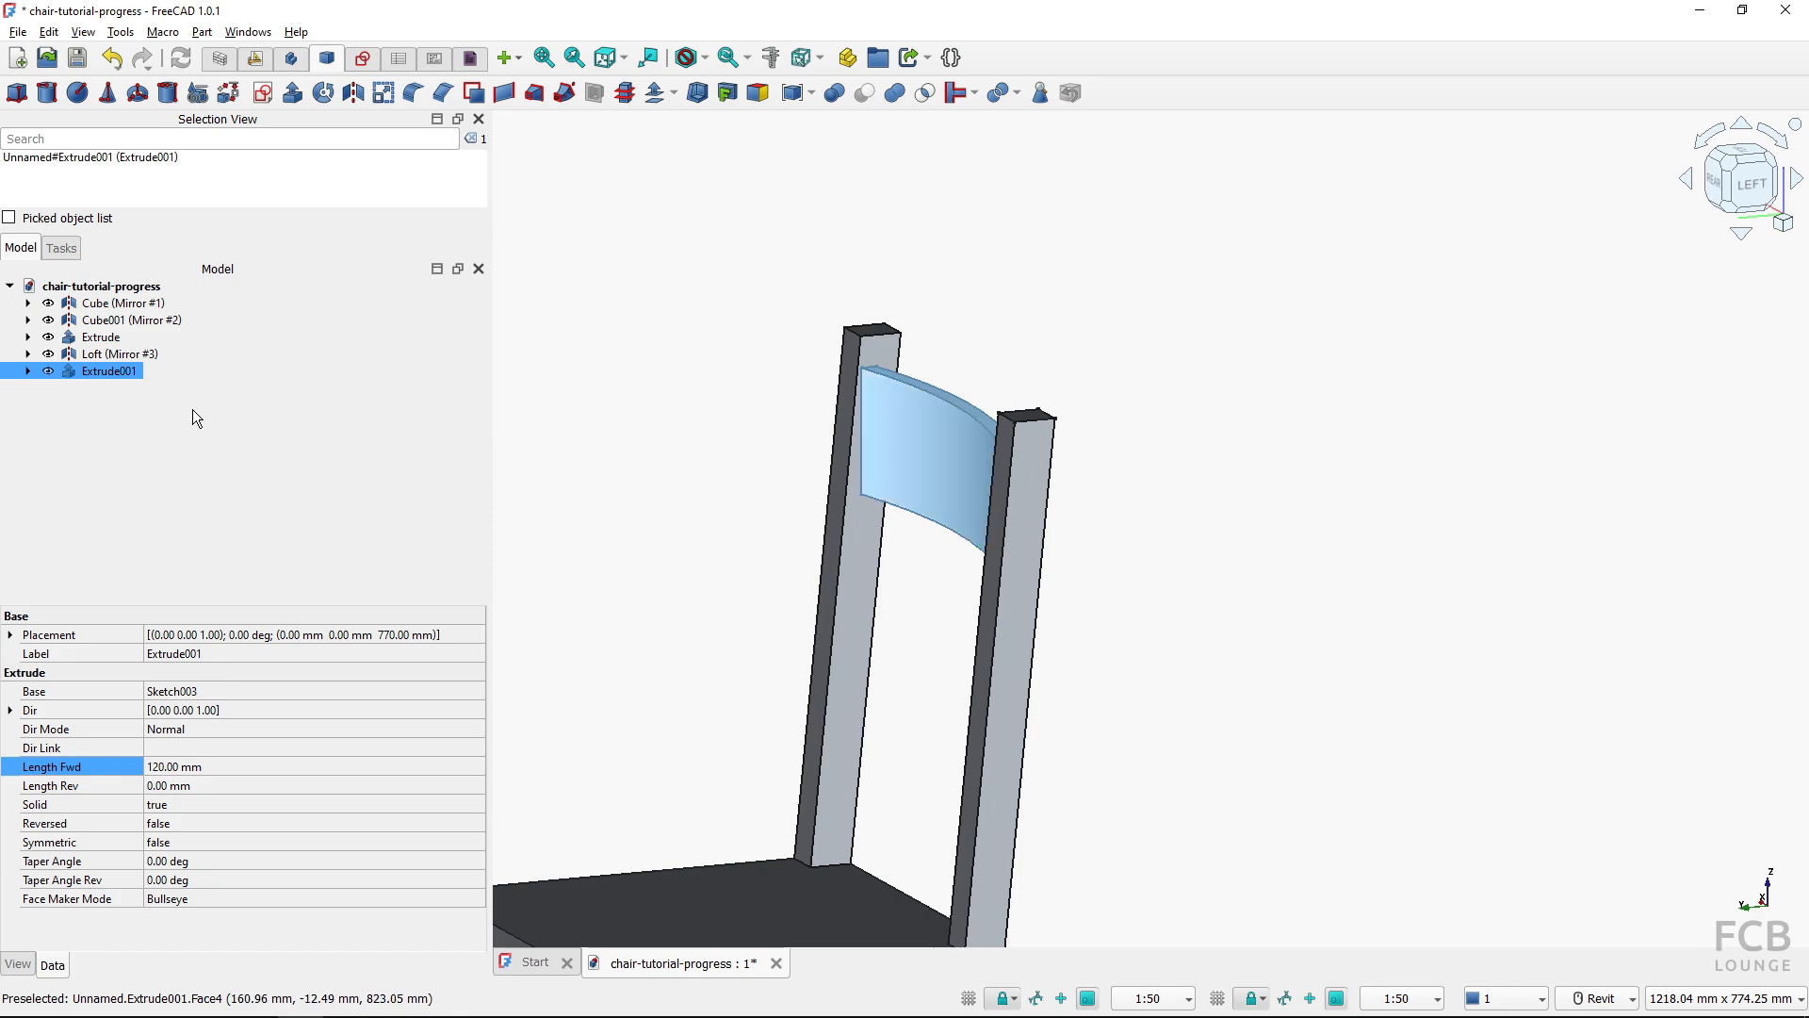
right_click(910, 450)
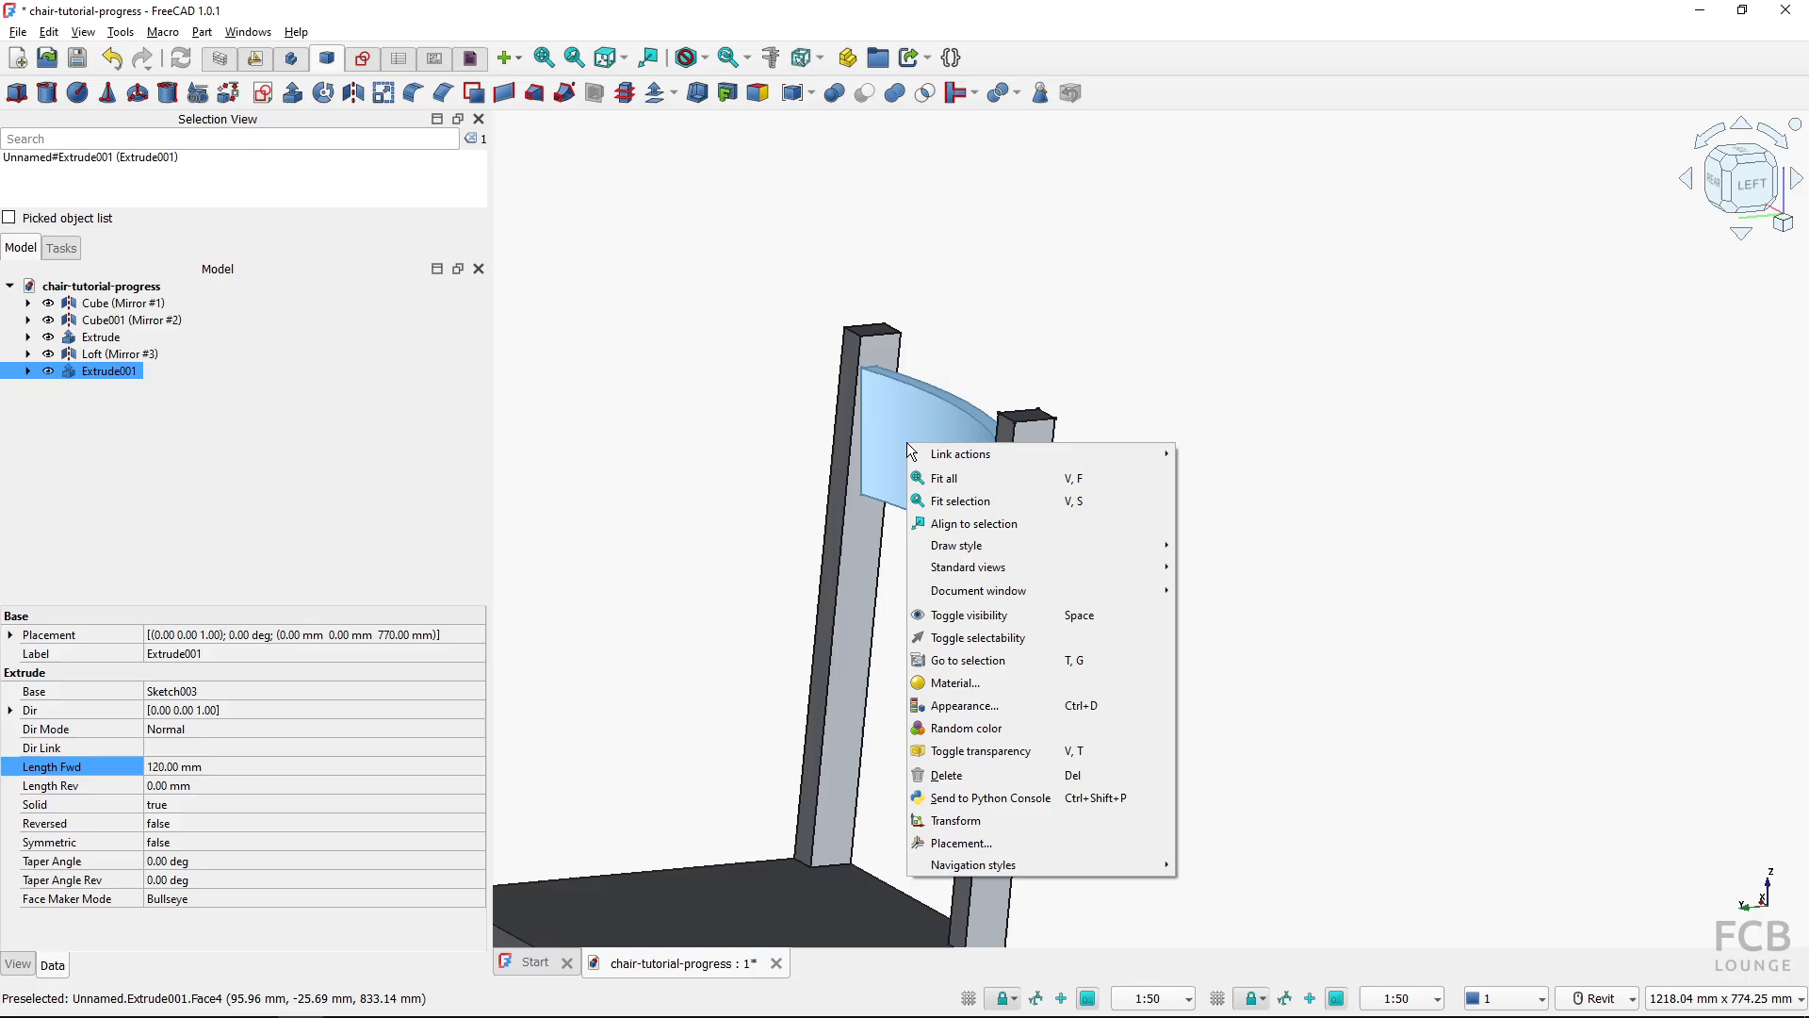
left_click(1001, 817)
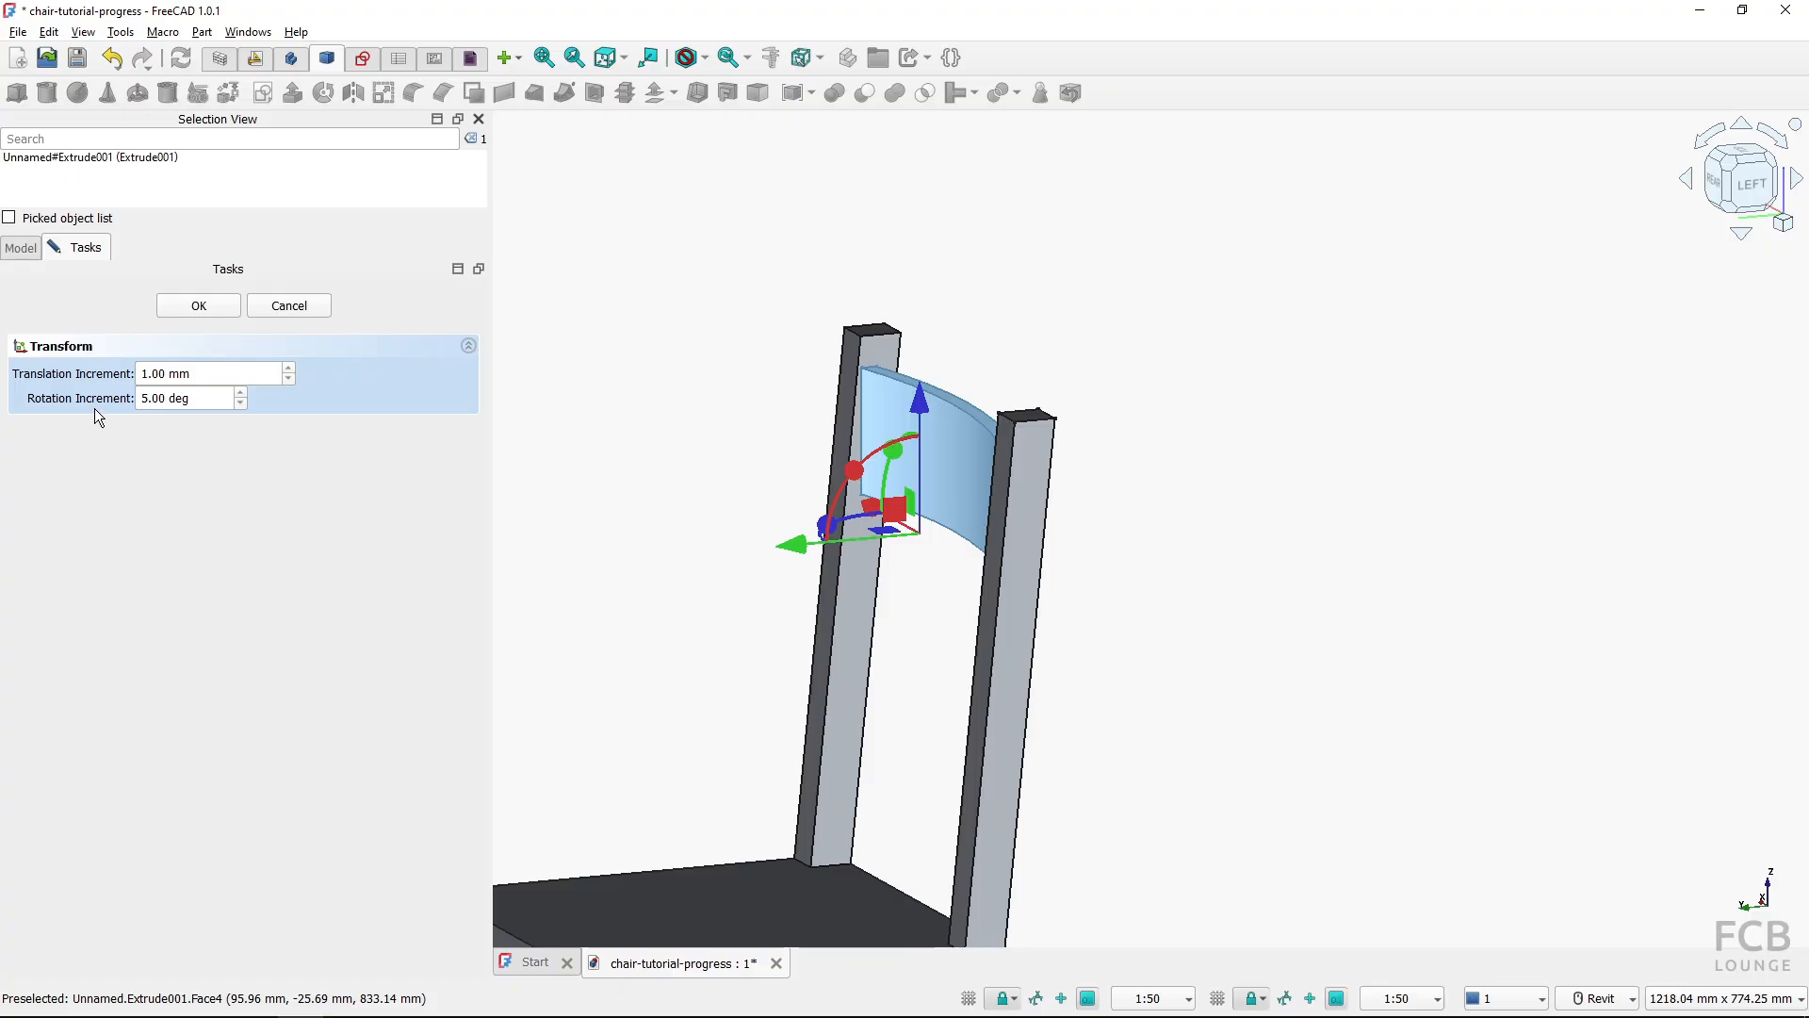
key("ctrl")
middle_click_drag(854, 475, 990, 539, "shift")
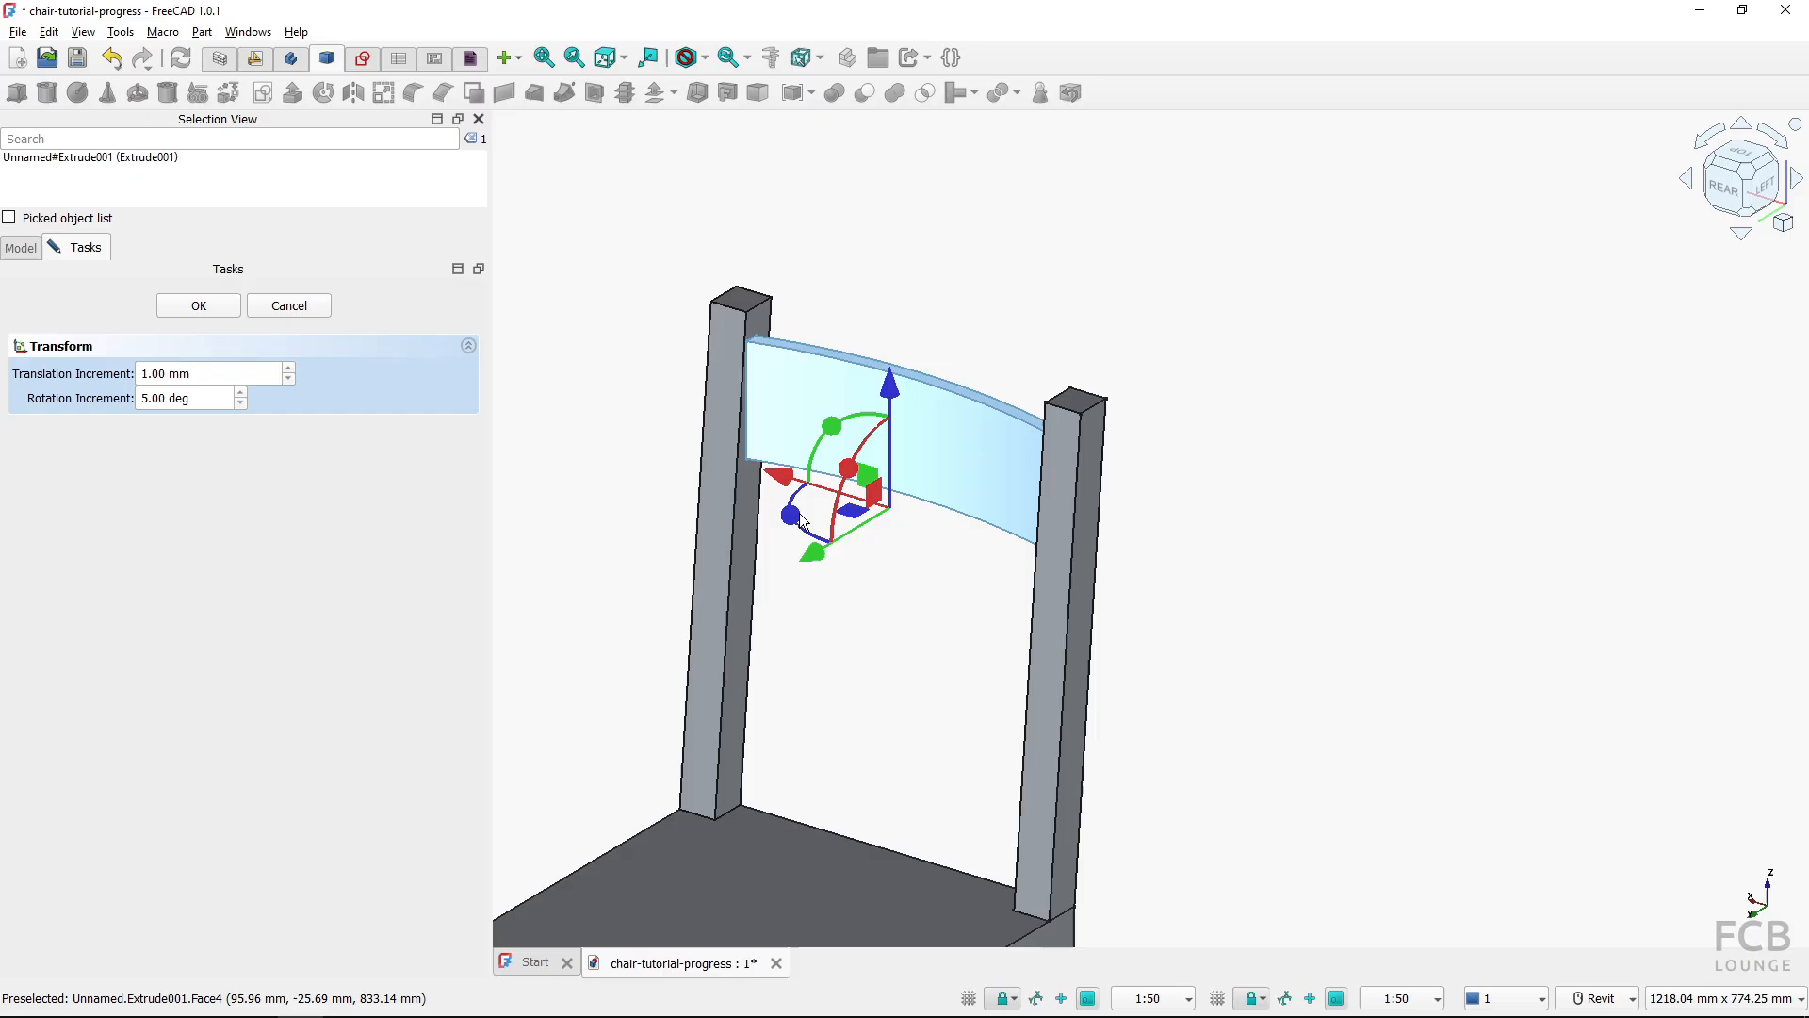
middle_click_drag(823, 510, 900, 504, "shift")
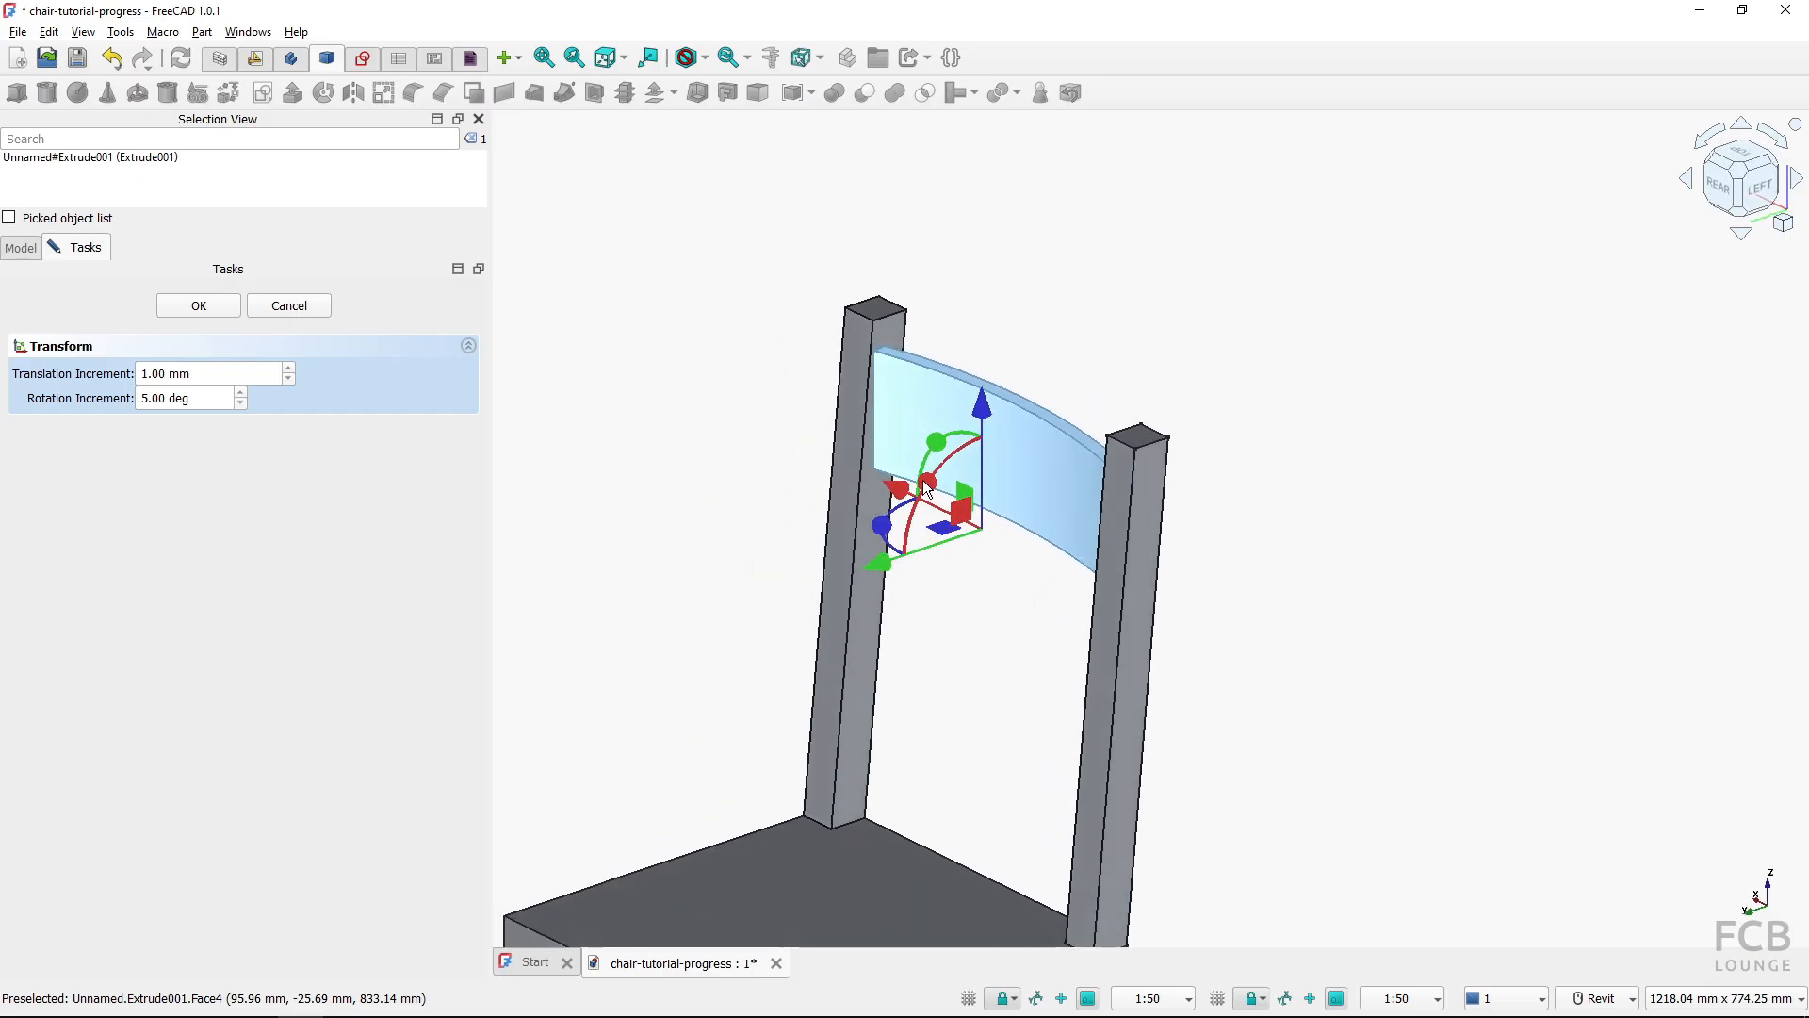
mouse_move(928, 488)
left_mouse_down()
mouse_move(989, 439)
mouse_move(932, 477)
left_mouse_up()
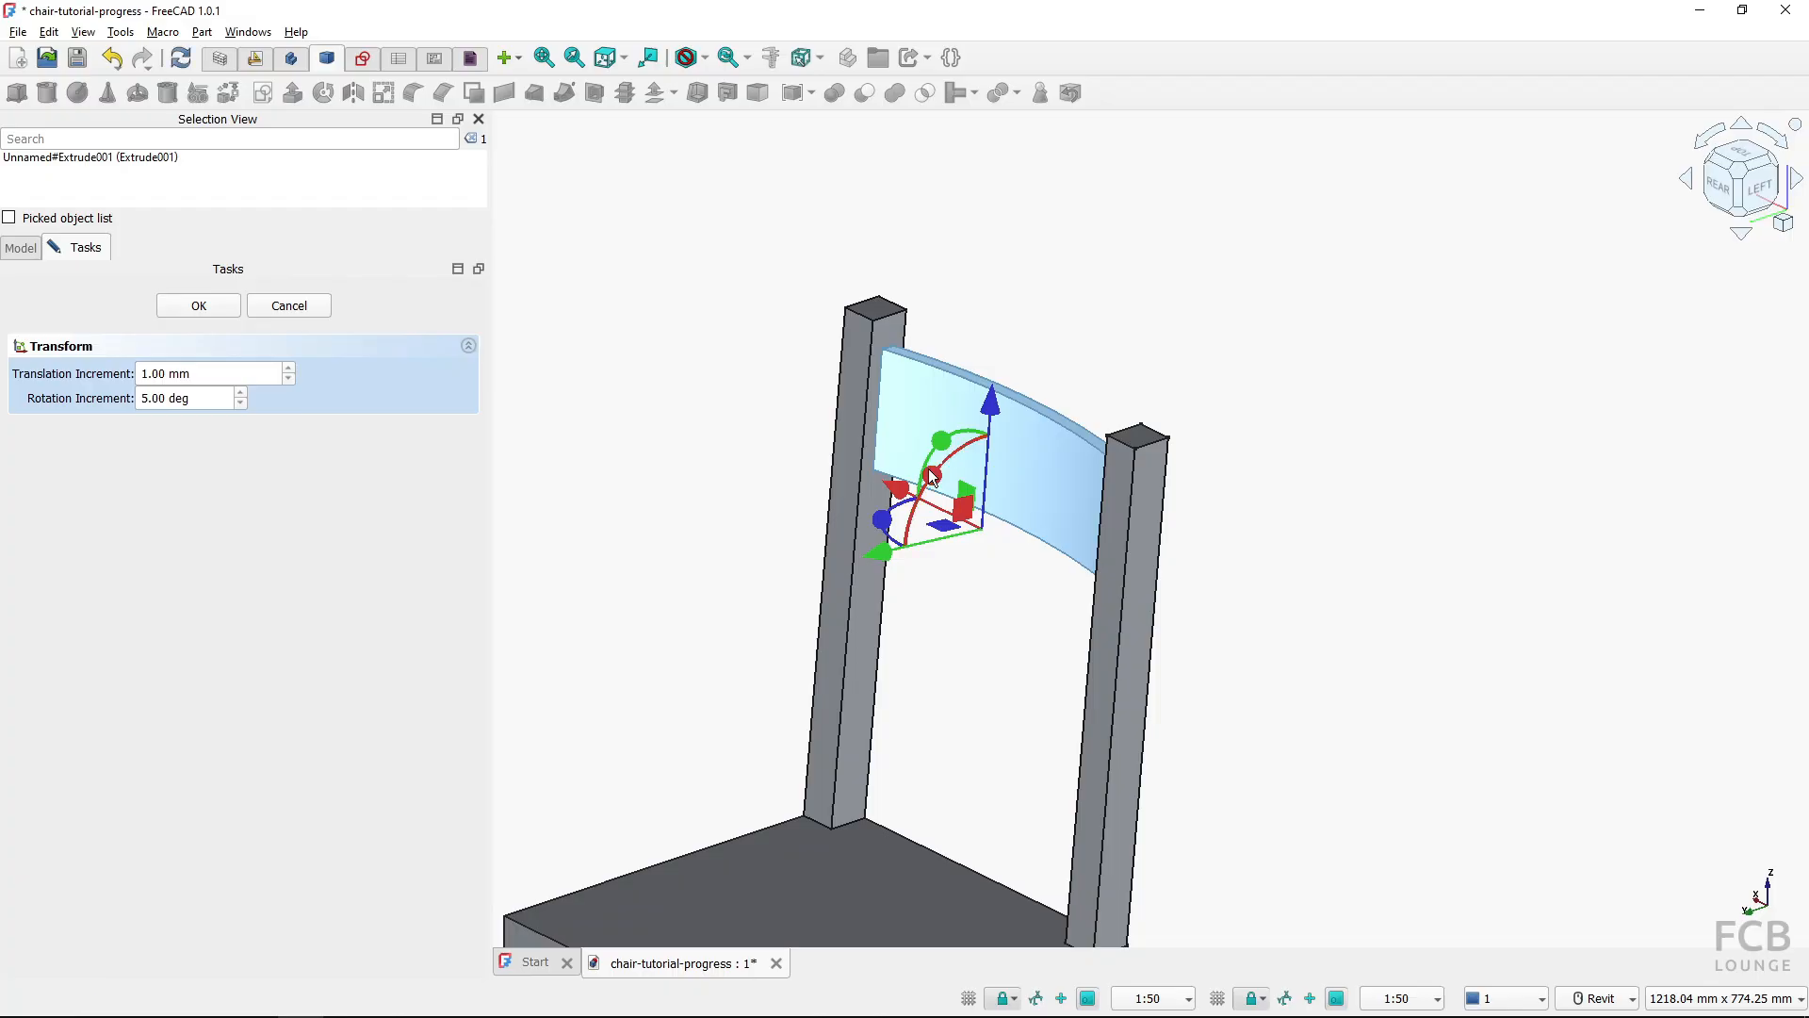
left_click(182, 308)
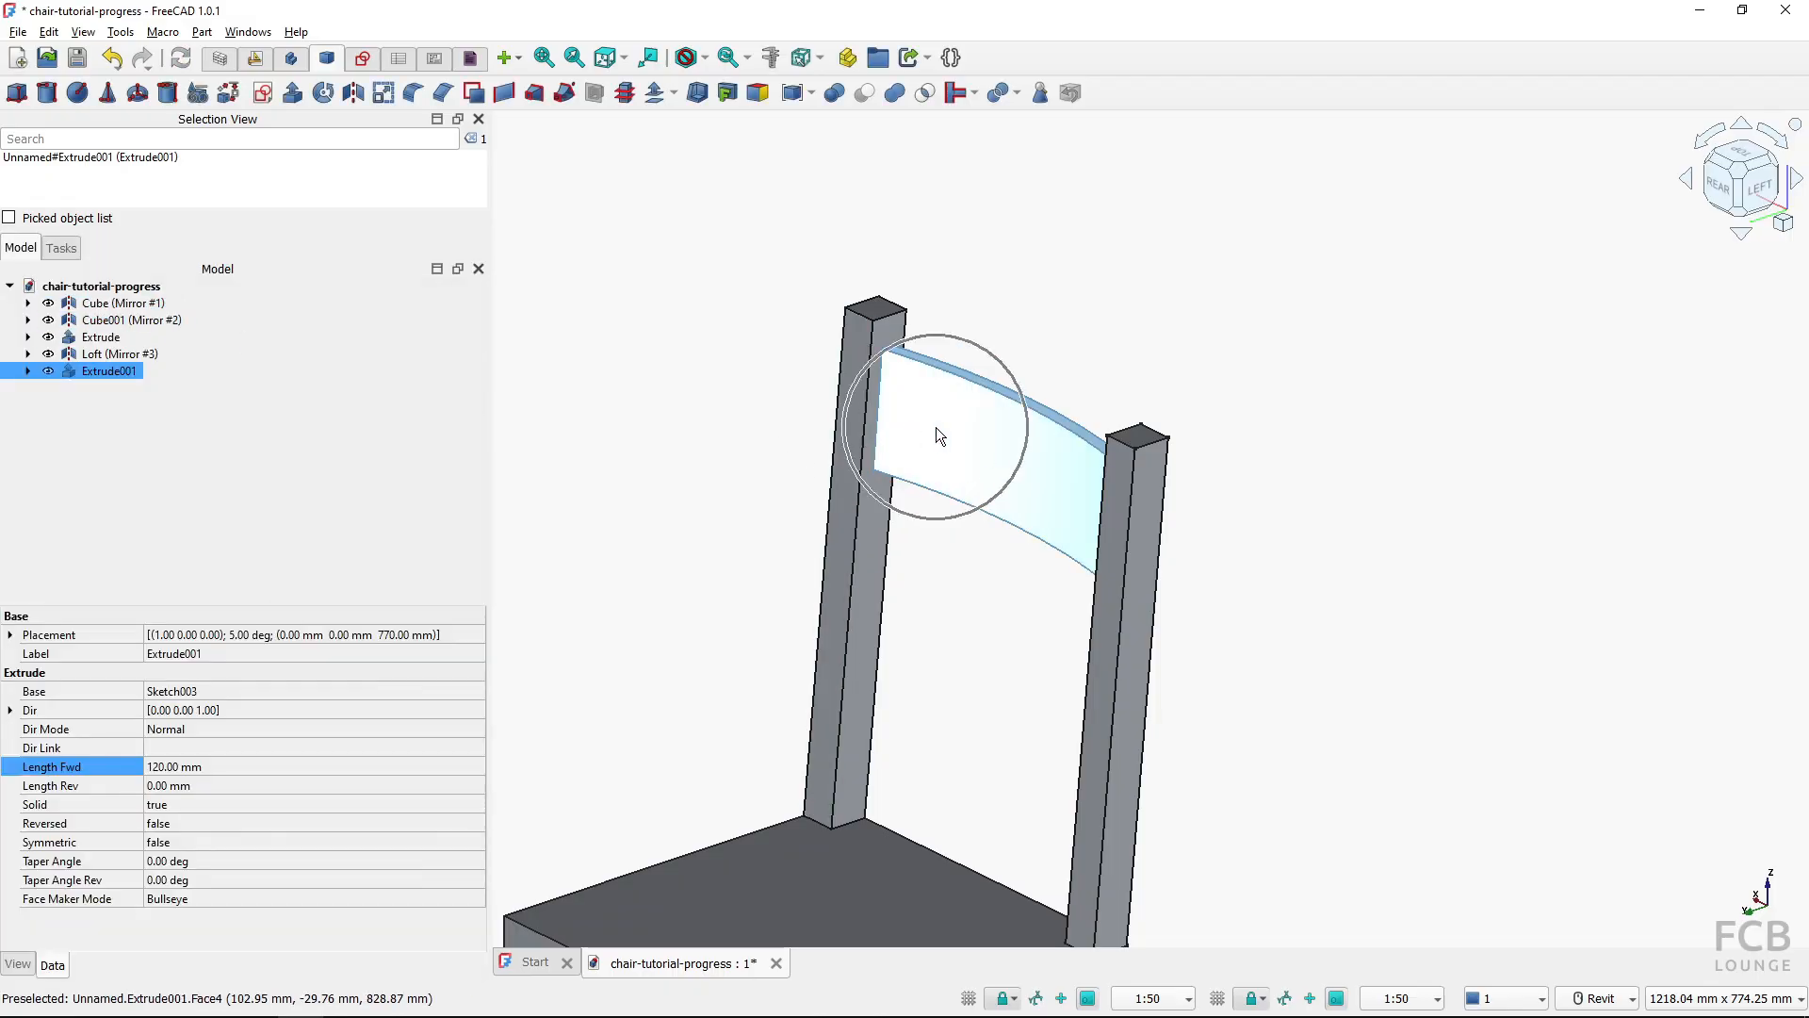
Examine the whole chair from several sides to check how the tilted board sits between the backrest posts
left_click(722, 443)
middle_click_drag(721, 443, 806, 488, "shift")
scroll(807, 489, "down", 1)
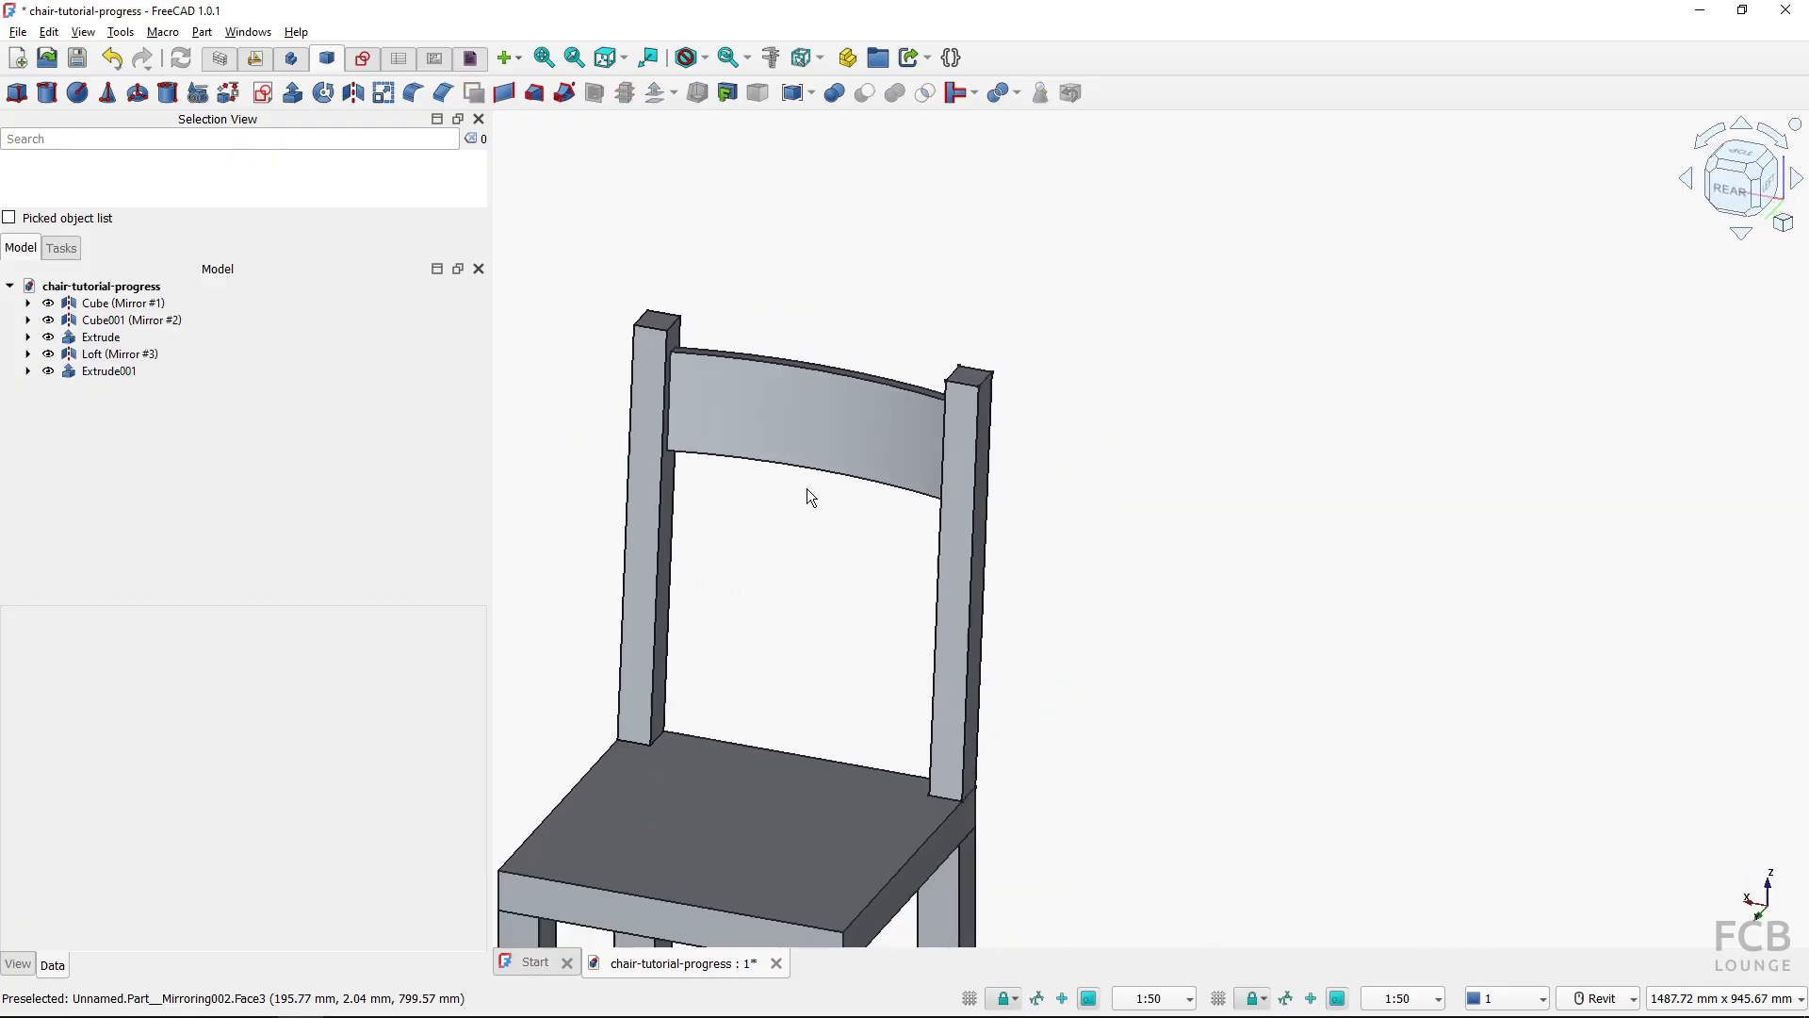
middle_click_drag(839, 560, 1004, 439)
scroll(1006, 441, "down", 1)
middle_click_drag(949, 509, 1166, 480, "shift")
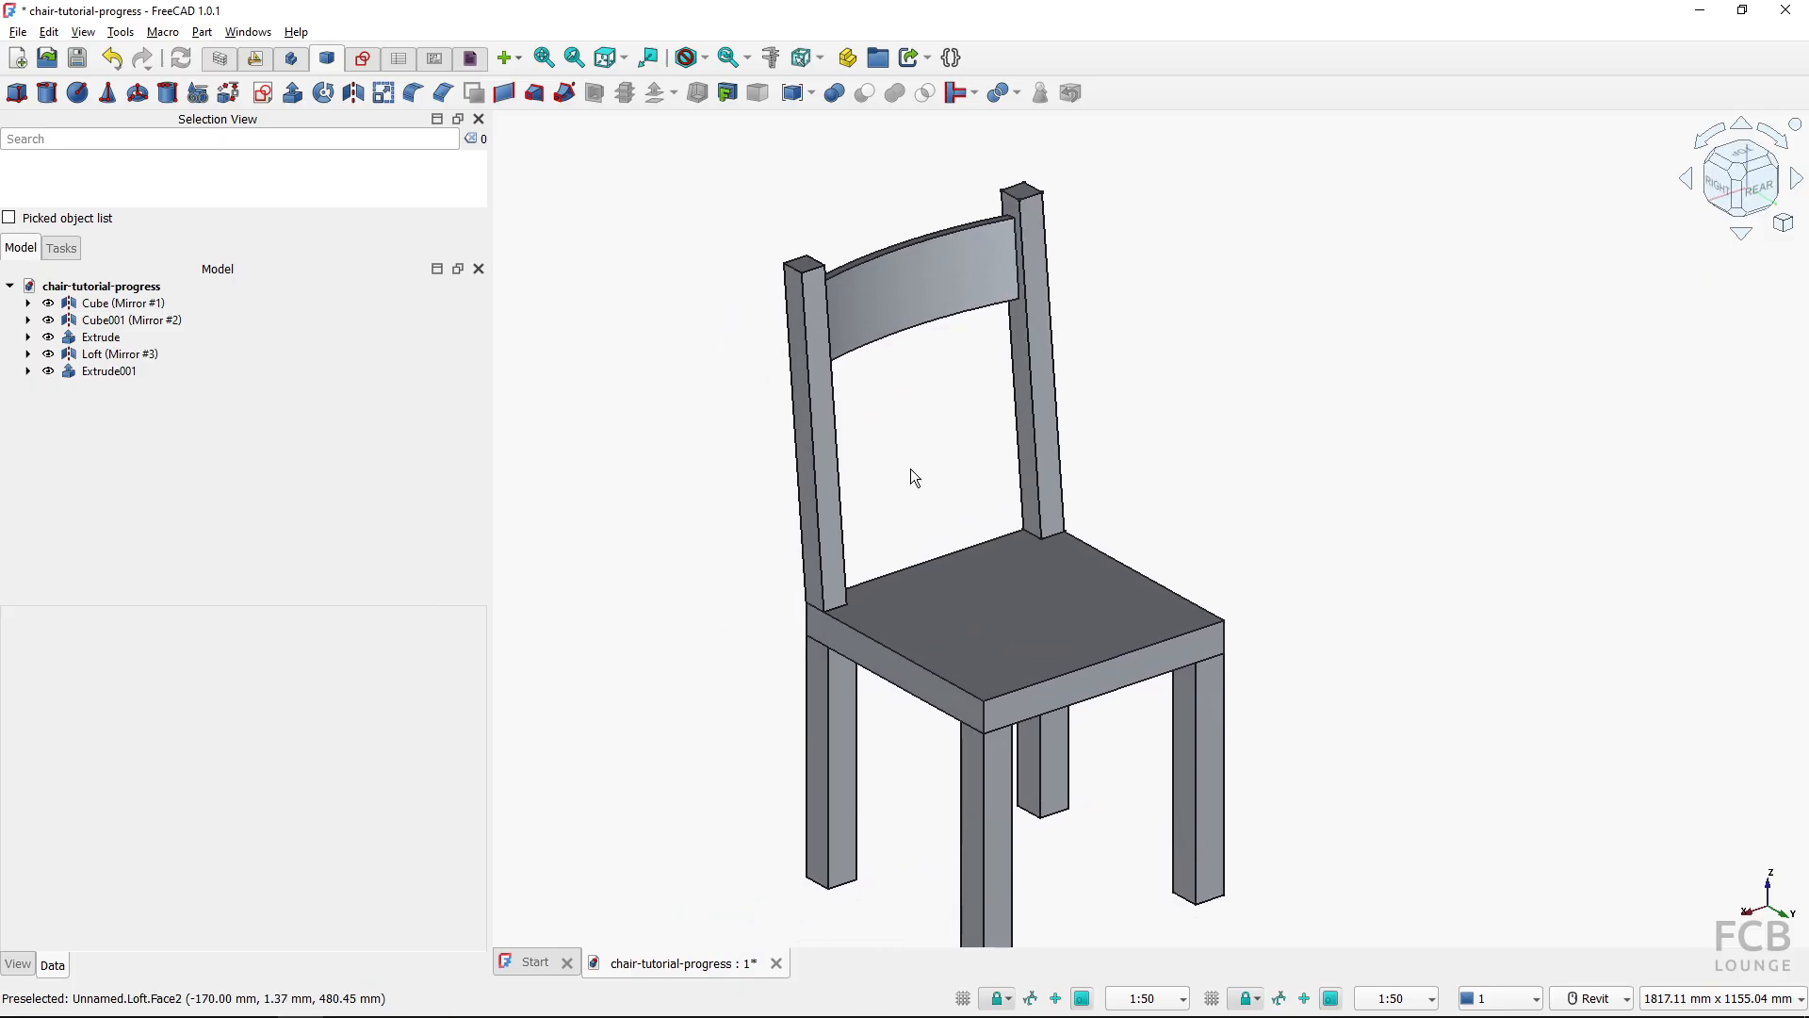
scroll(910, 468, "down", 1)
middle_click_drag(910, 467, 1009, 503)
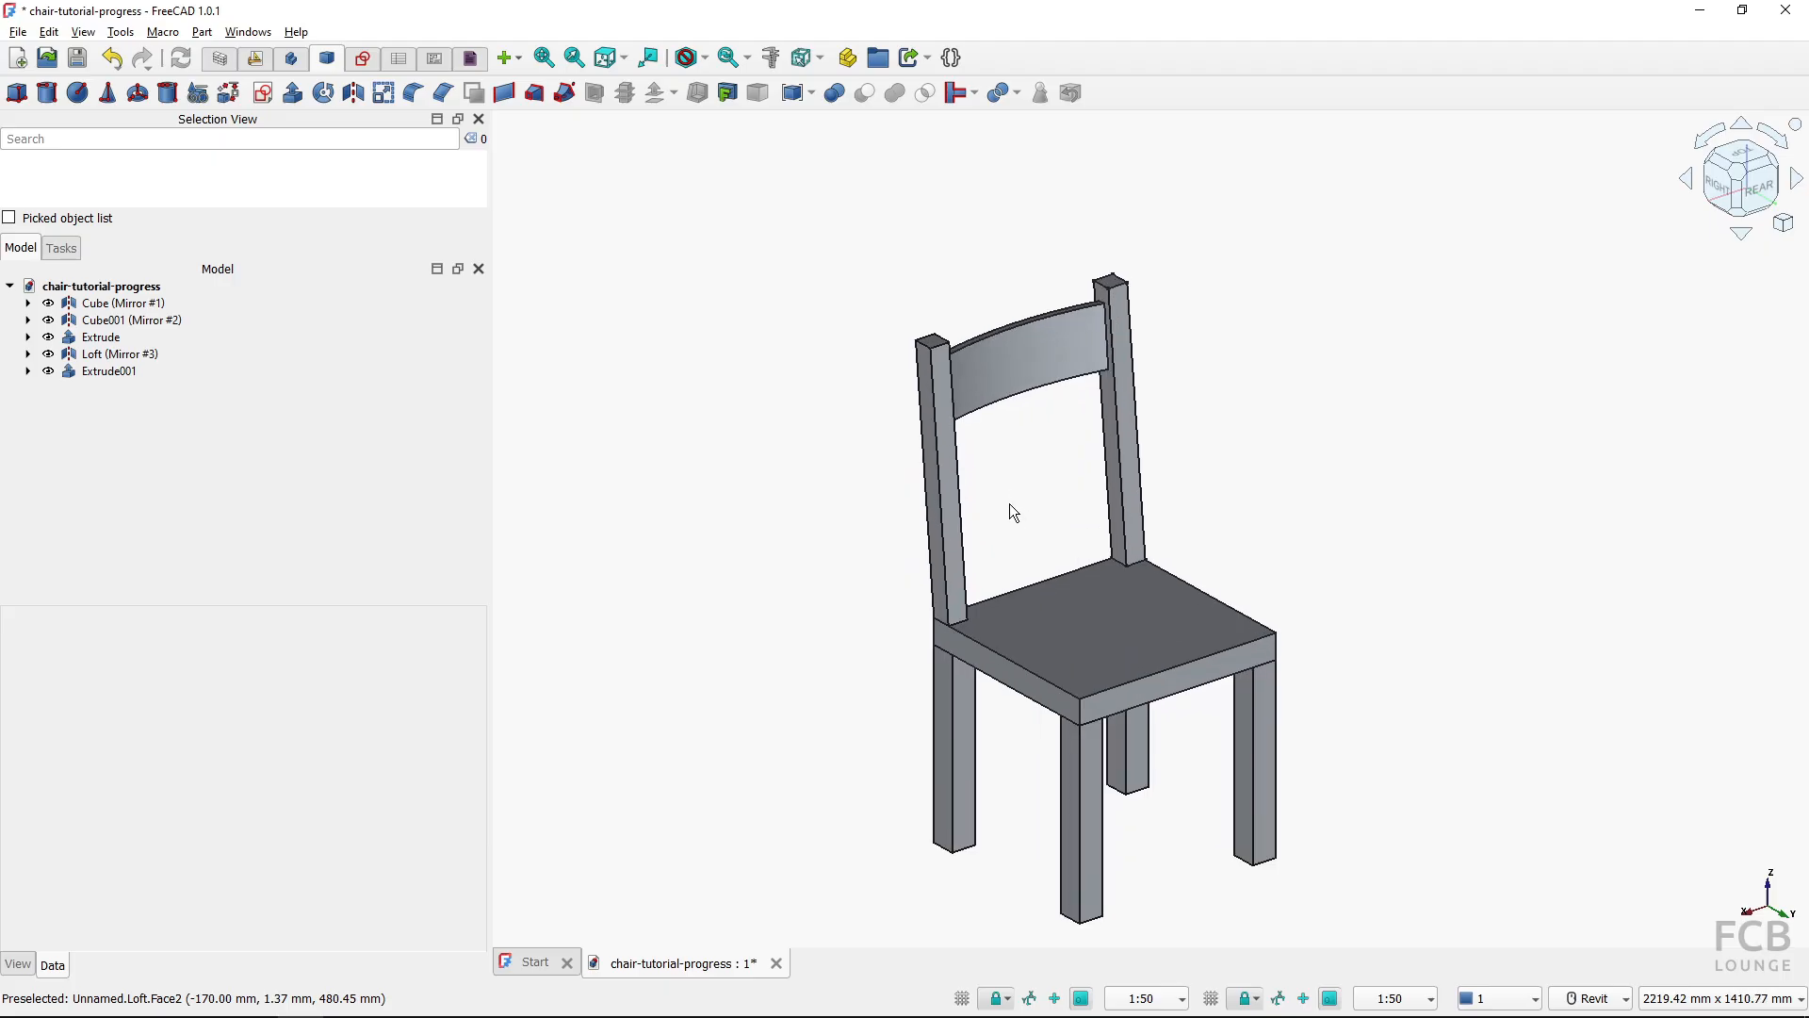
key("ctrl")
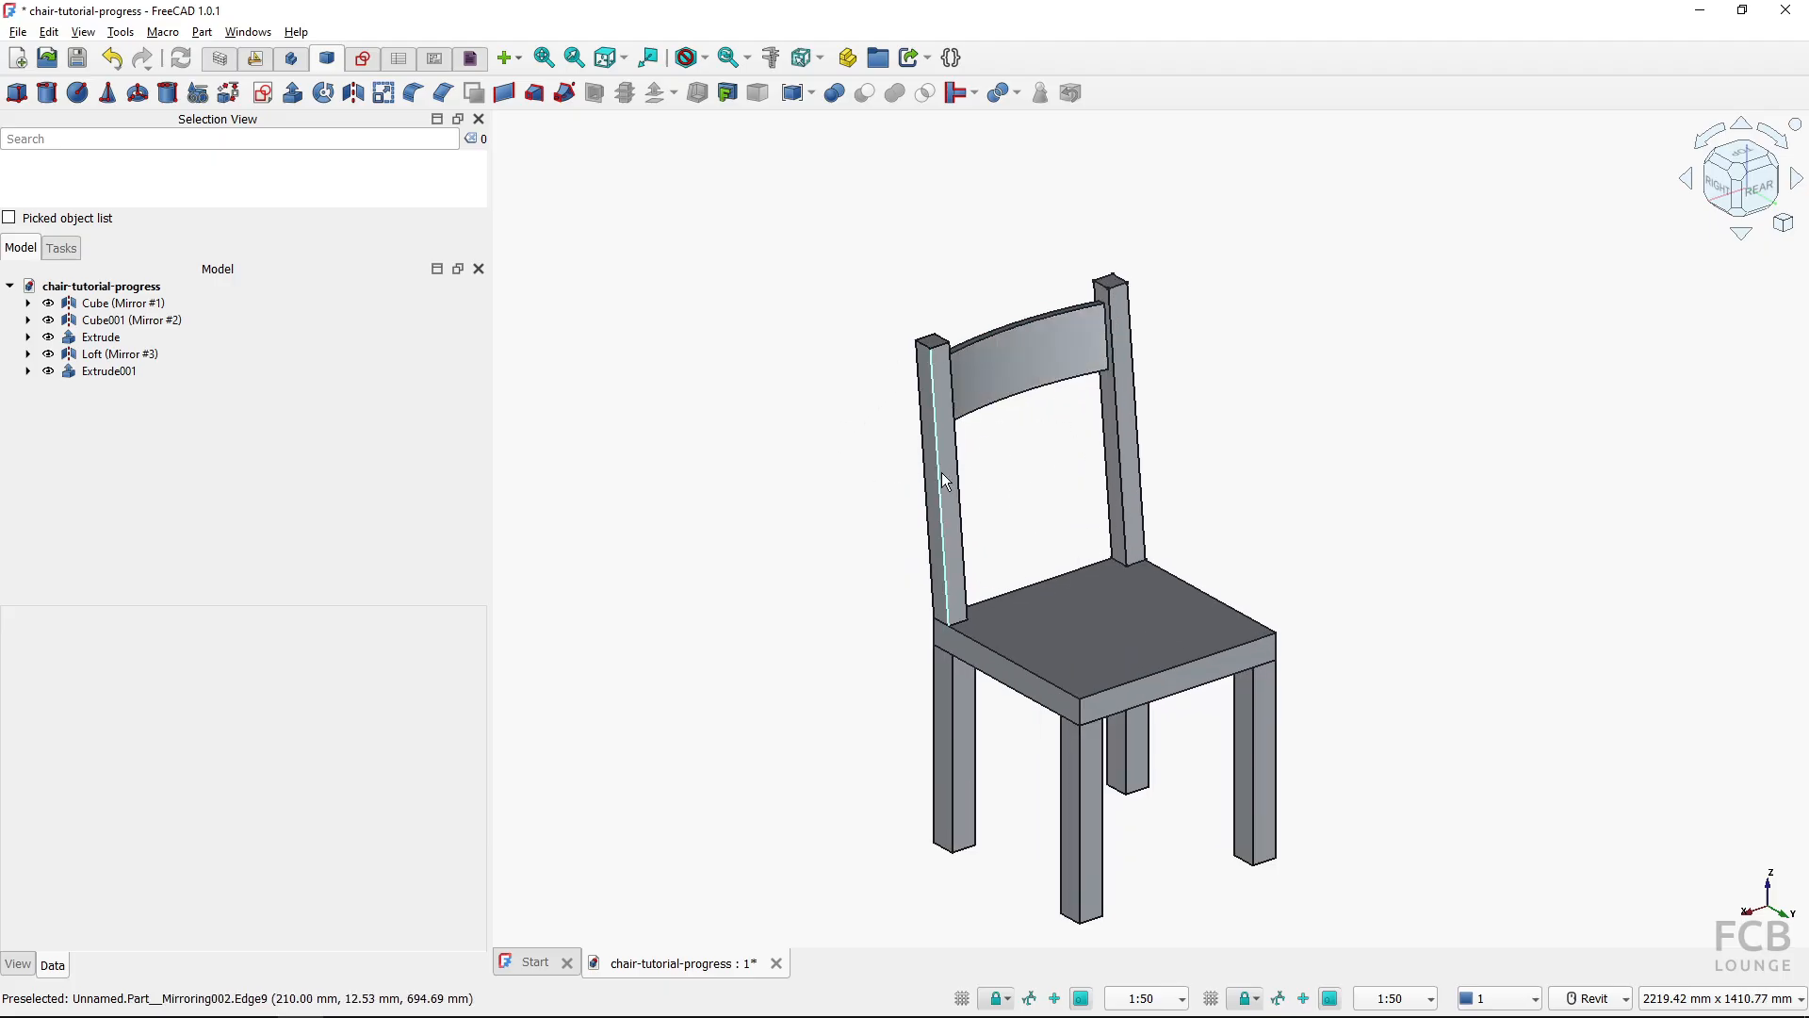
Try to move all the separate chair parts together across the ground plane with the BIM Move command
left_click(220, 59)
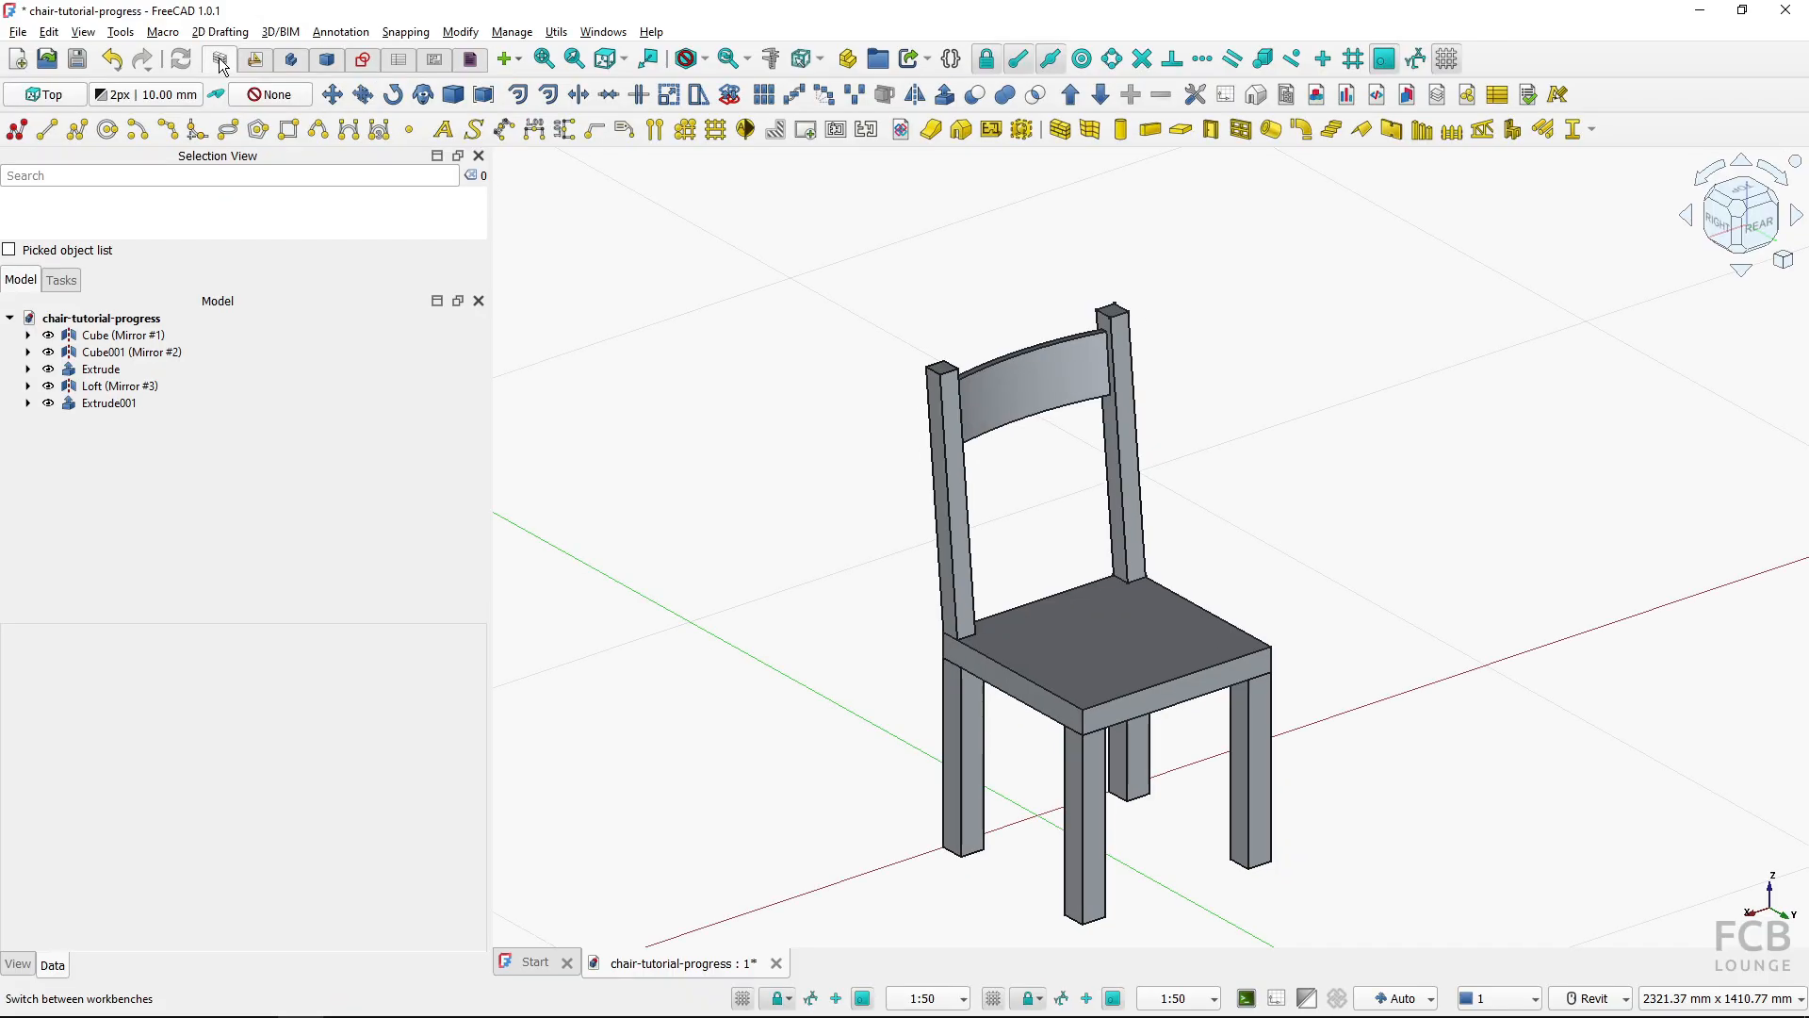
scroll(848, 359, "down", 2)
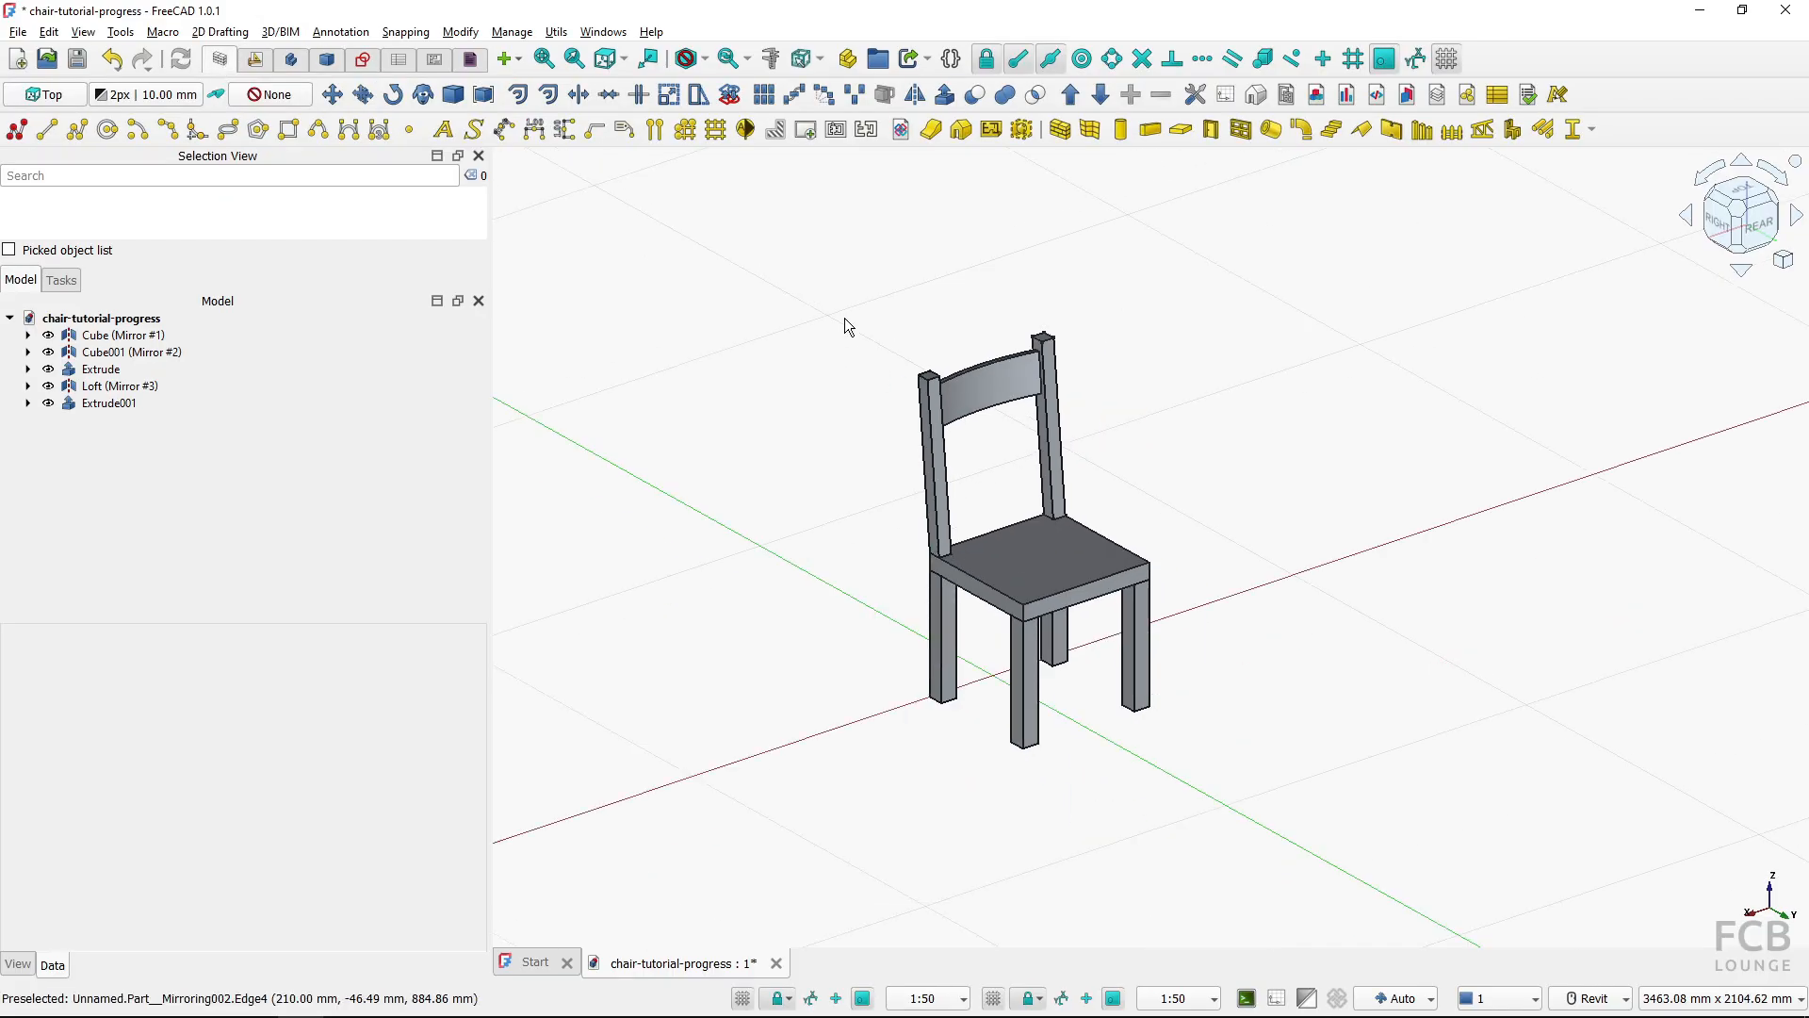
left_click_drag(685, 270, 1325, 834)
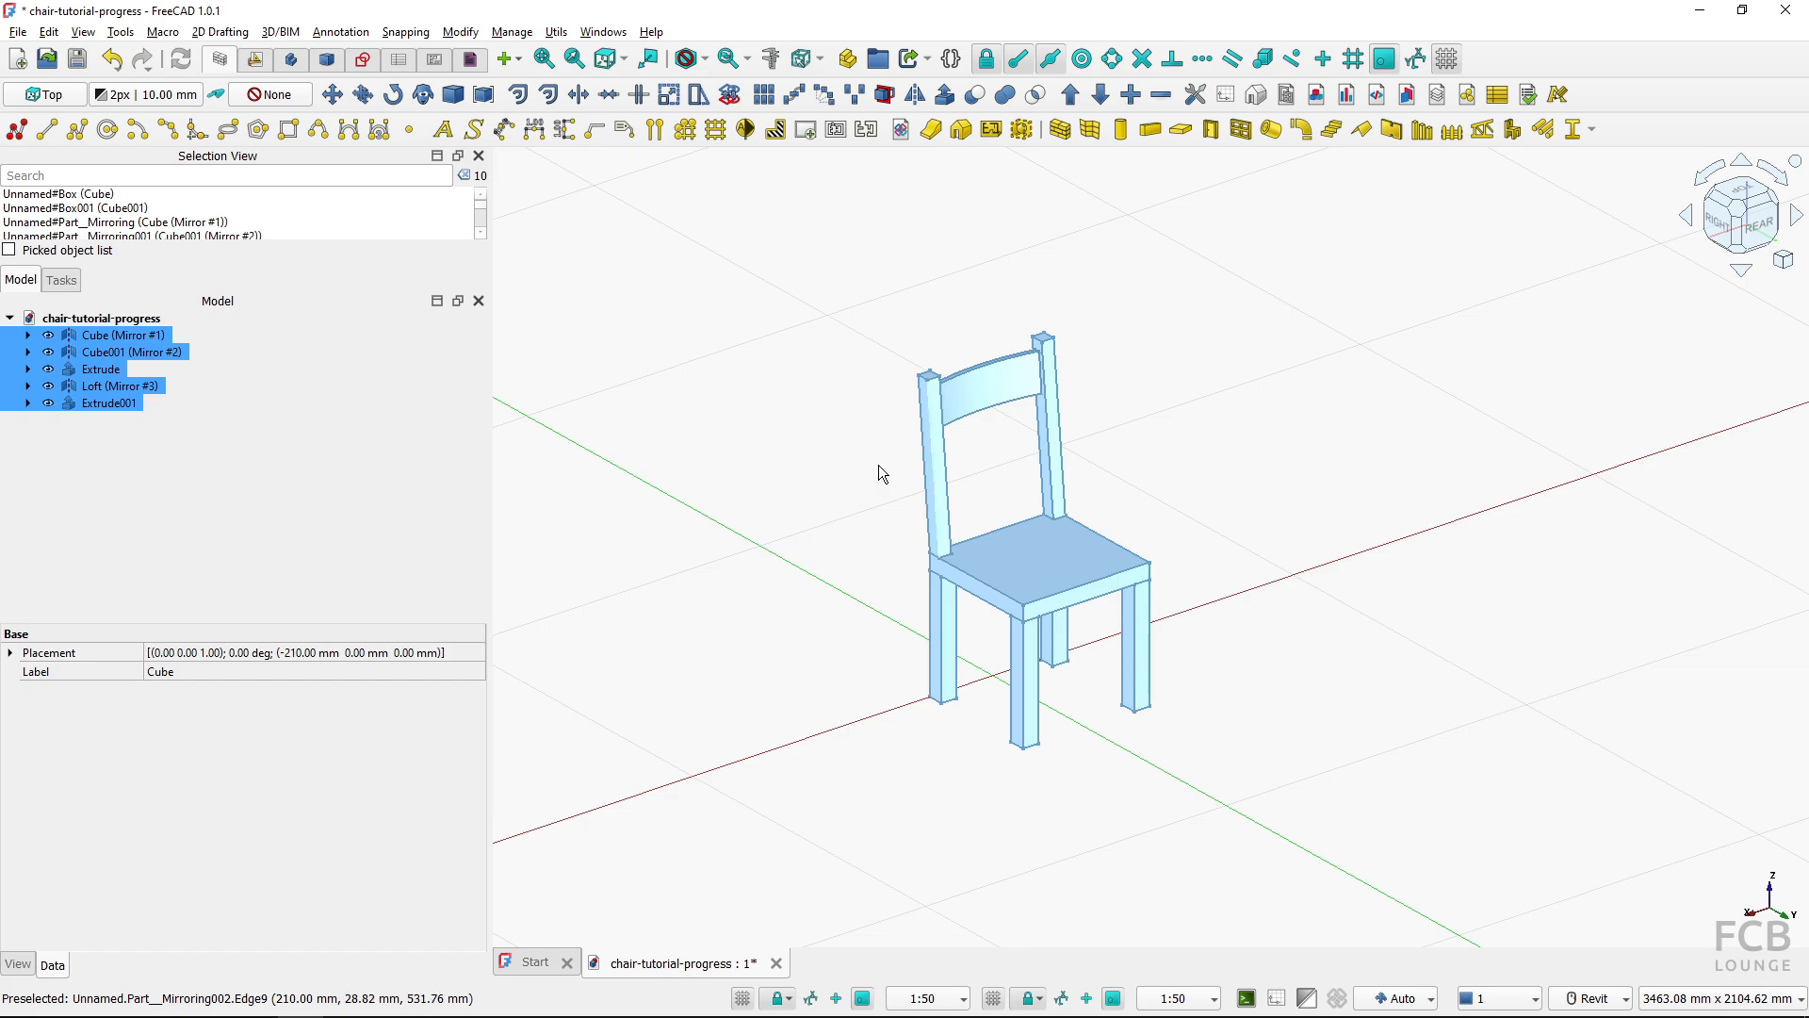
left_click(331, 94)
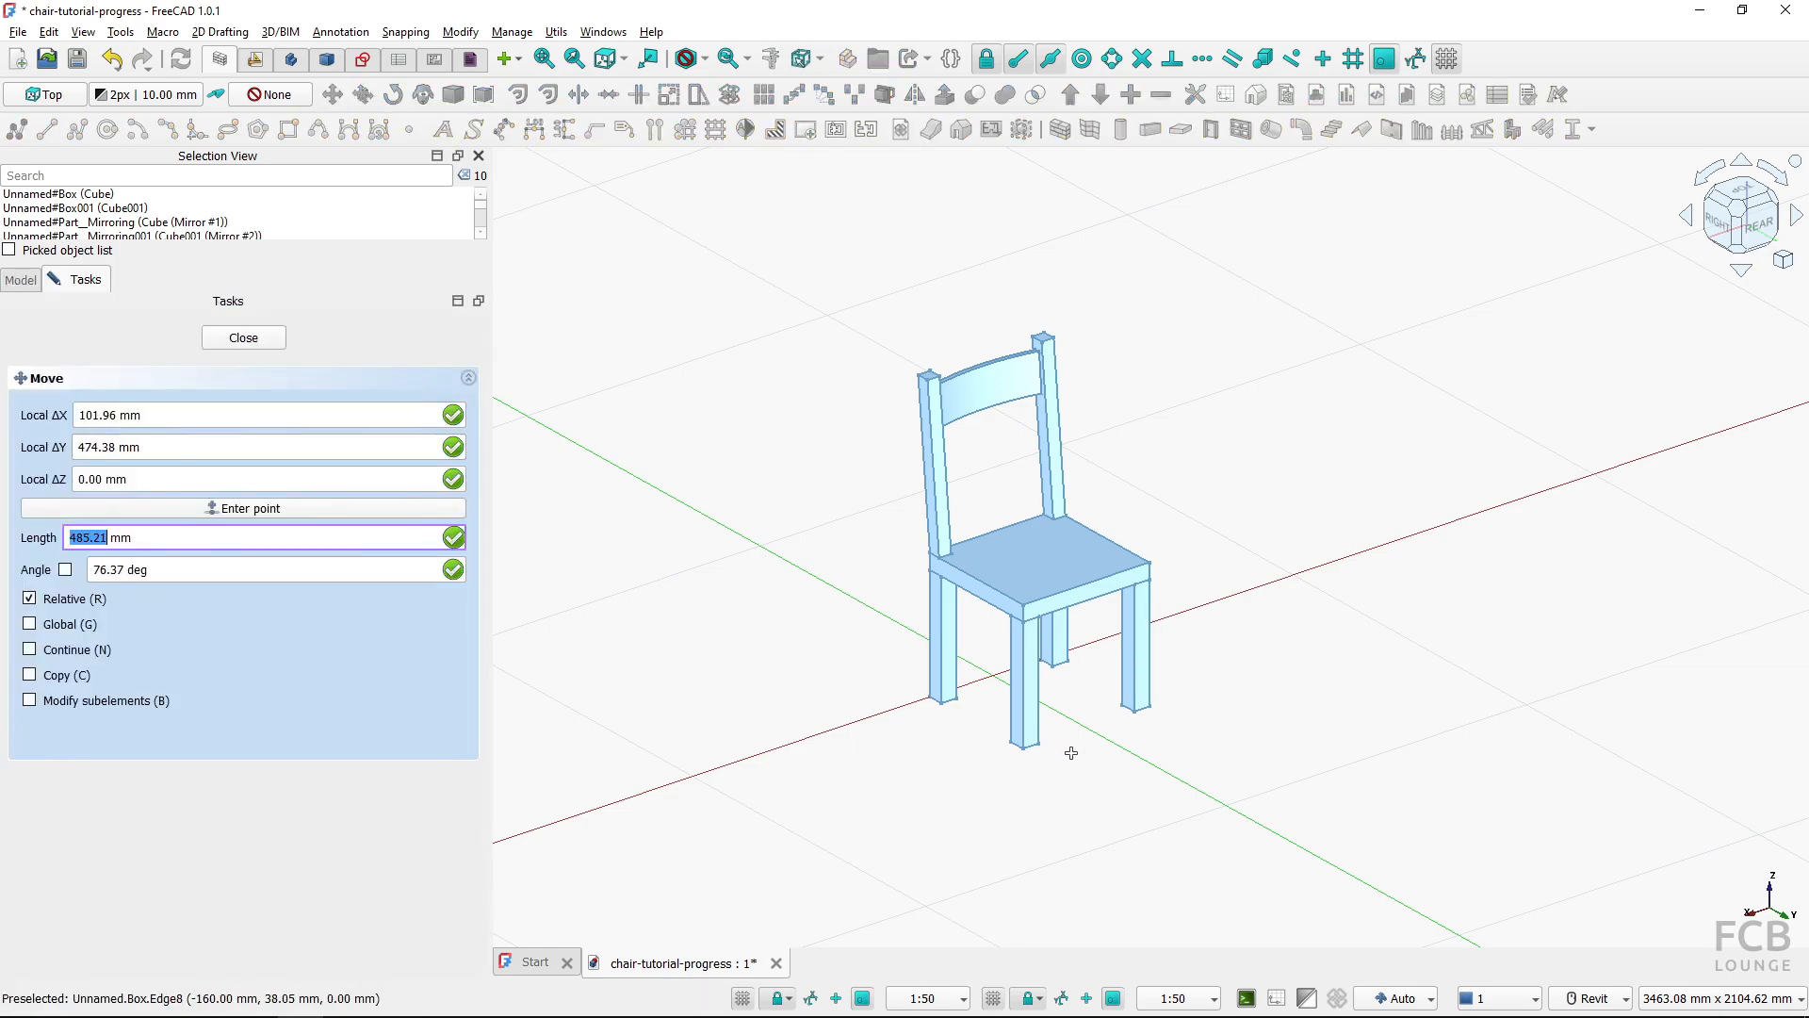
left_click(1071, 751)
left_click(1370, 658)
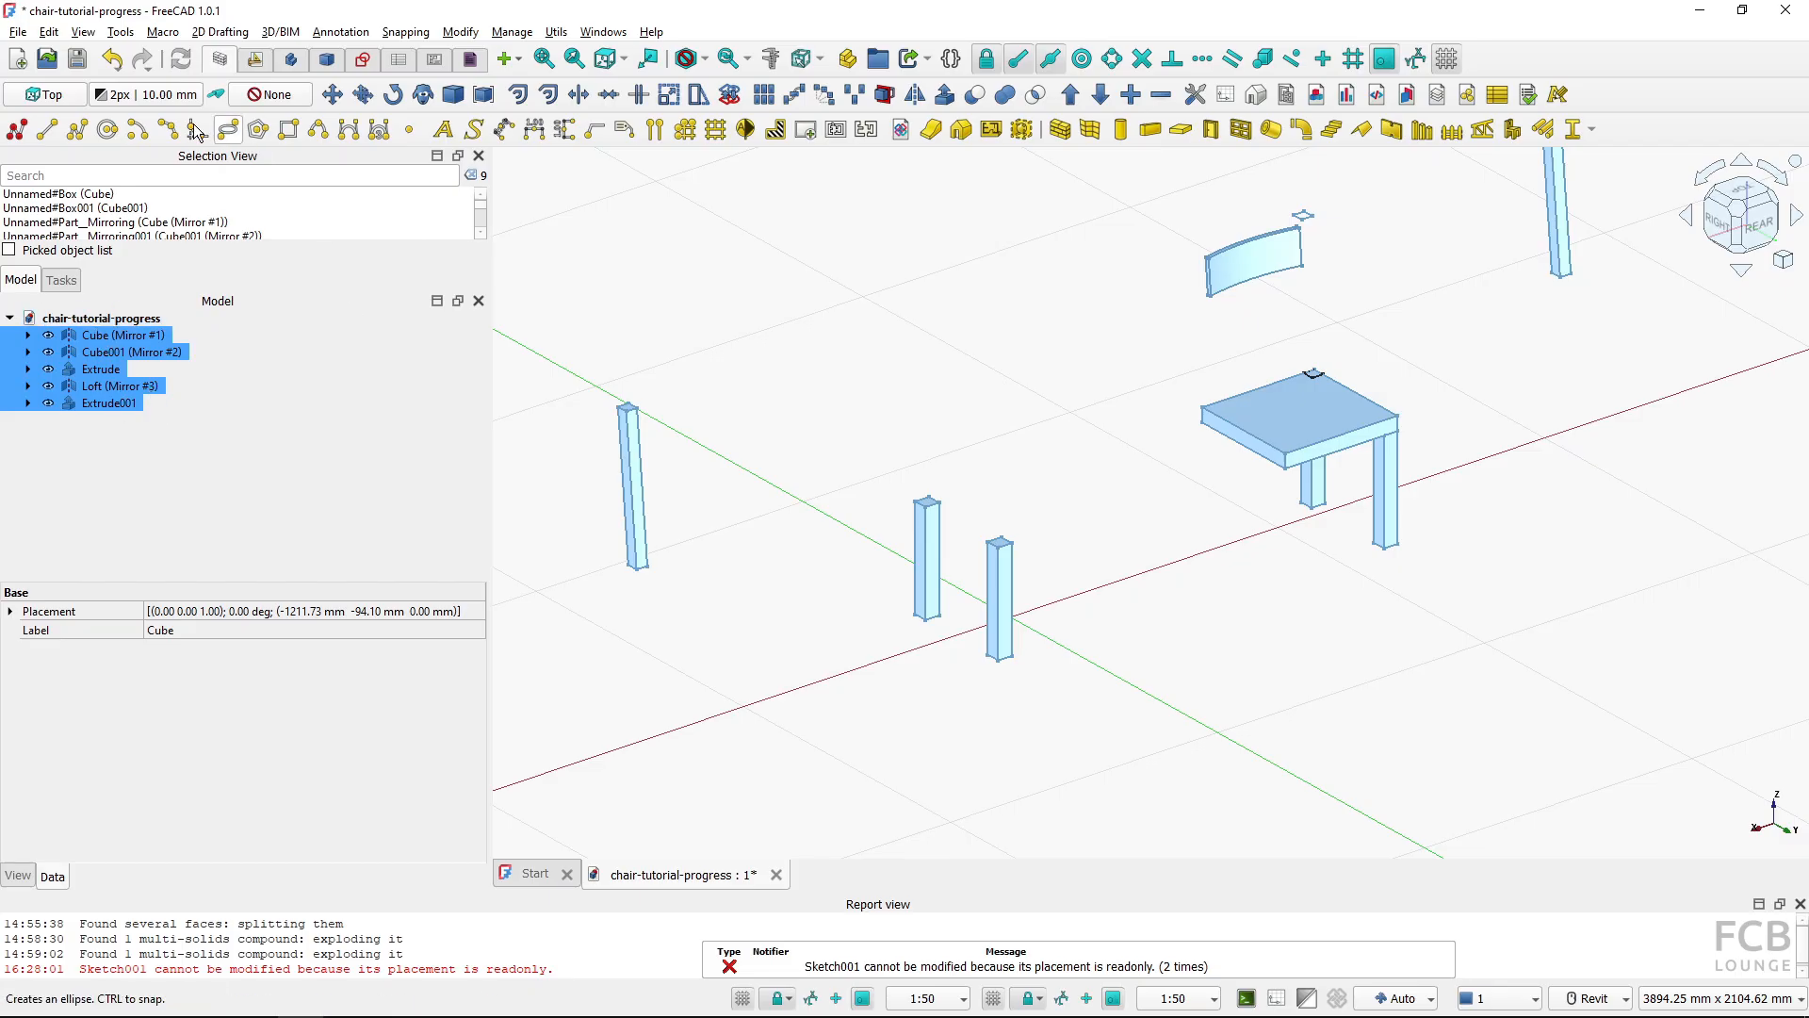
Undo the move of the separate chair parts and clear the selection
left_click(120, 68)
left_click(115, 53)
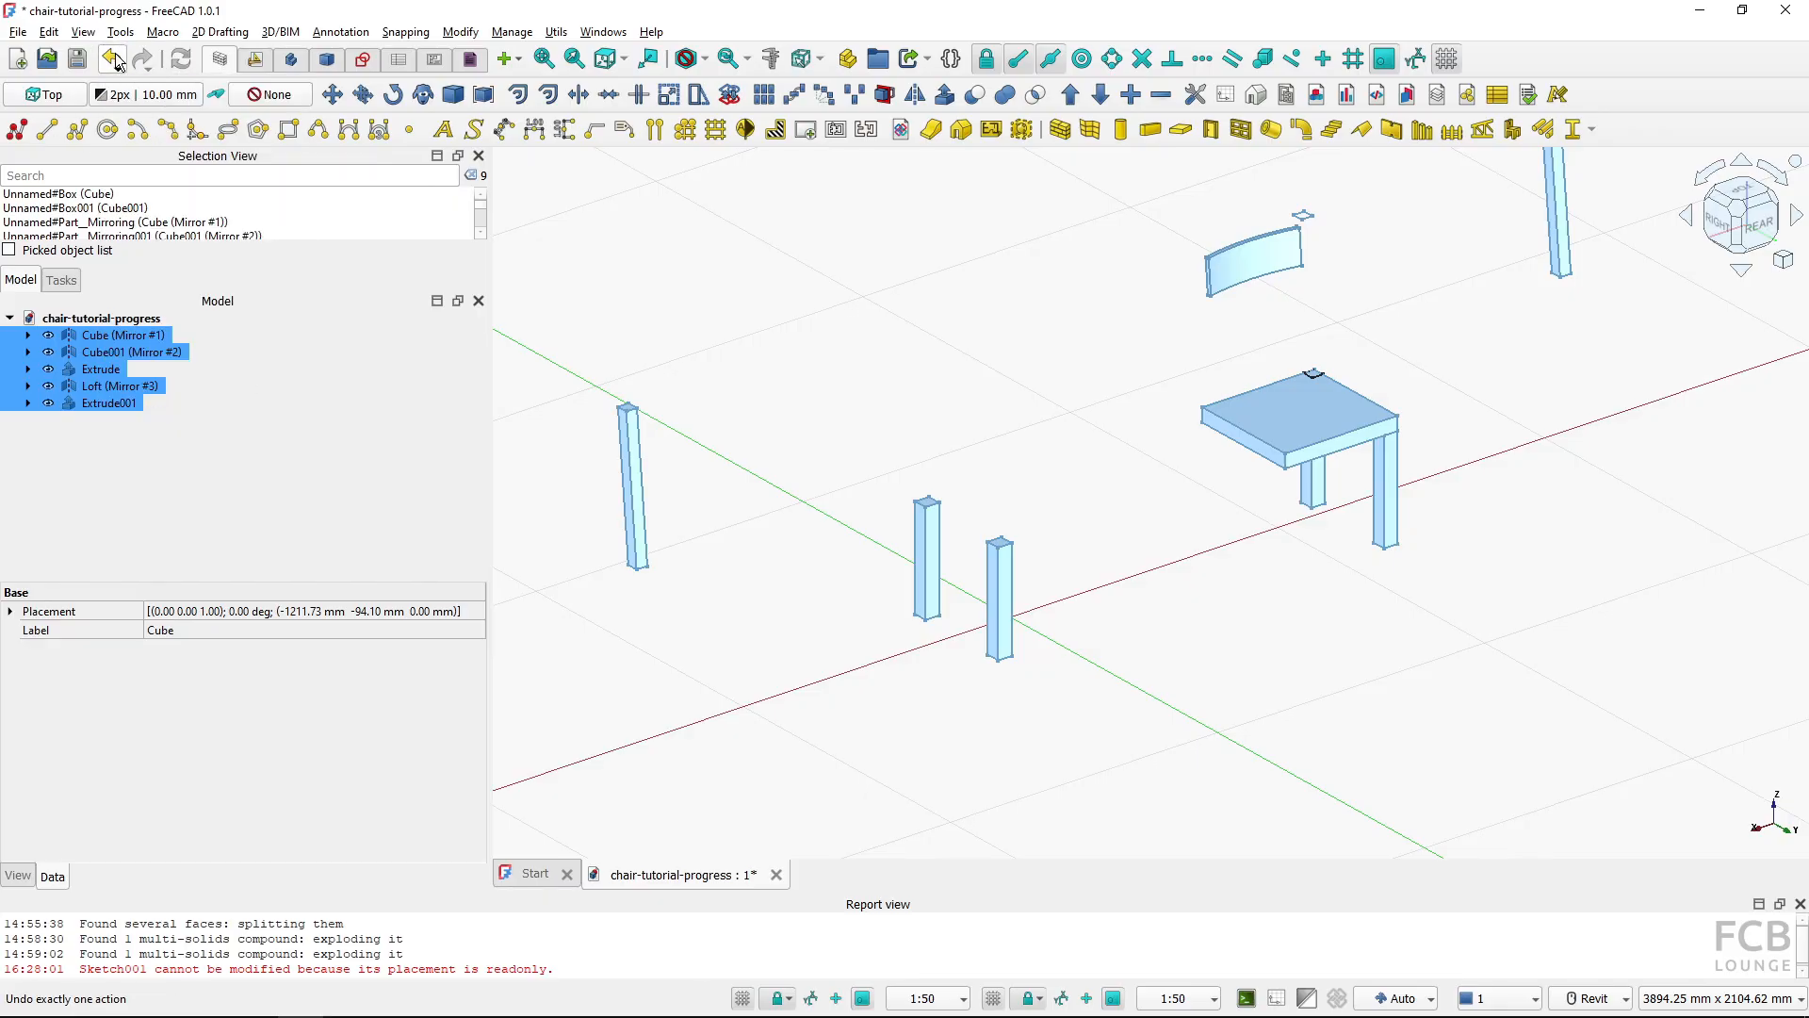
left_click(114, 65)
left_click(120, 86)
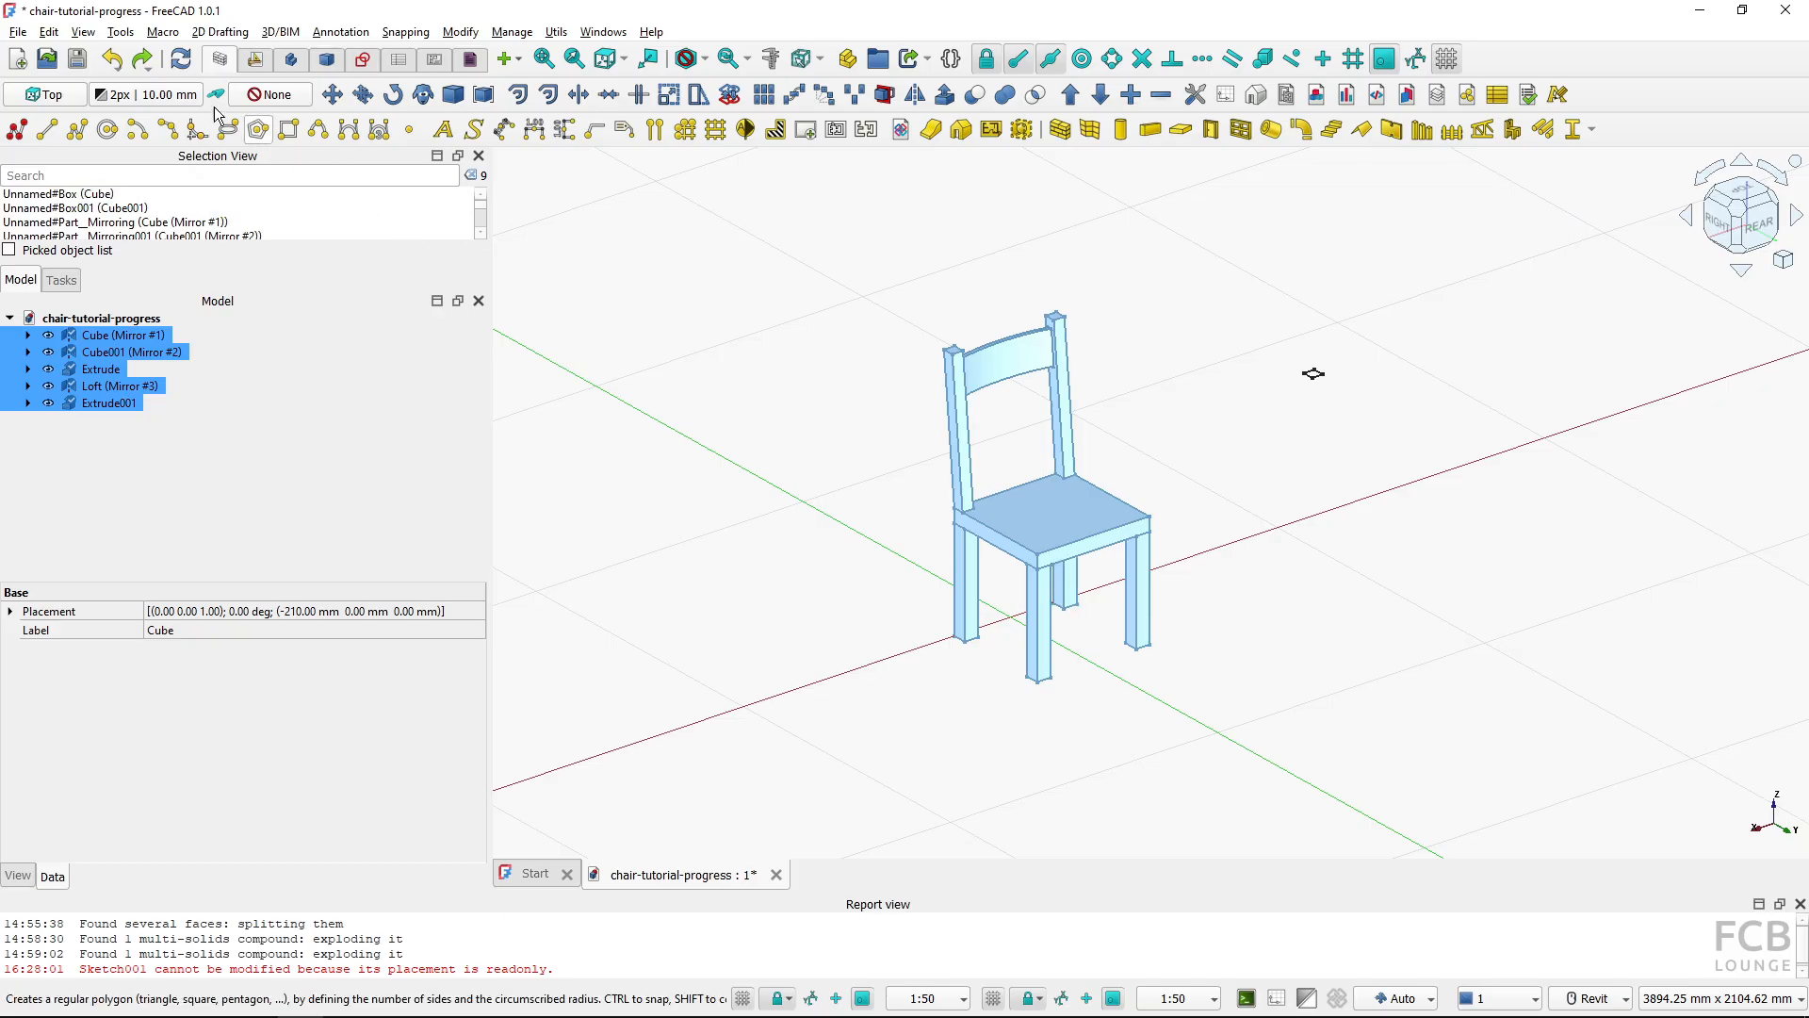
left_click(733, 454)
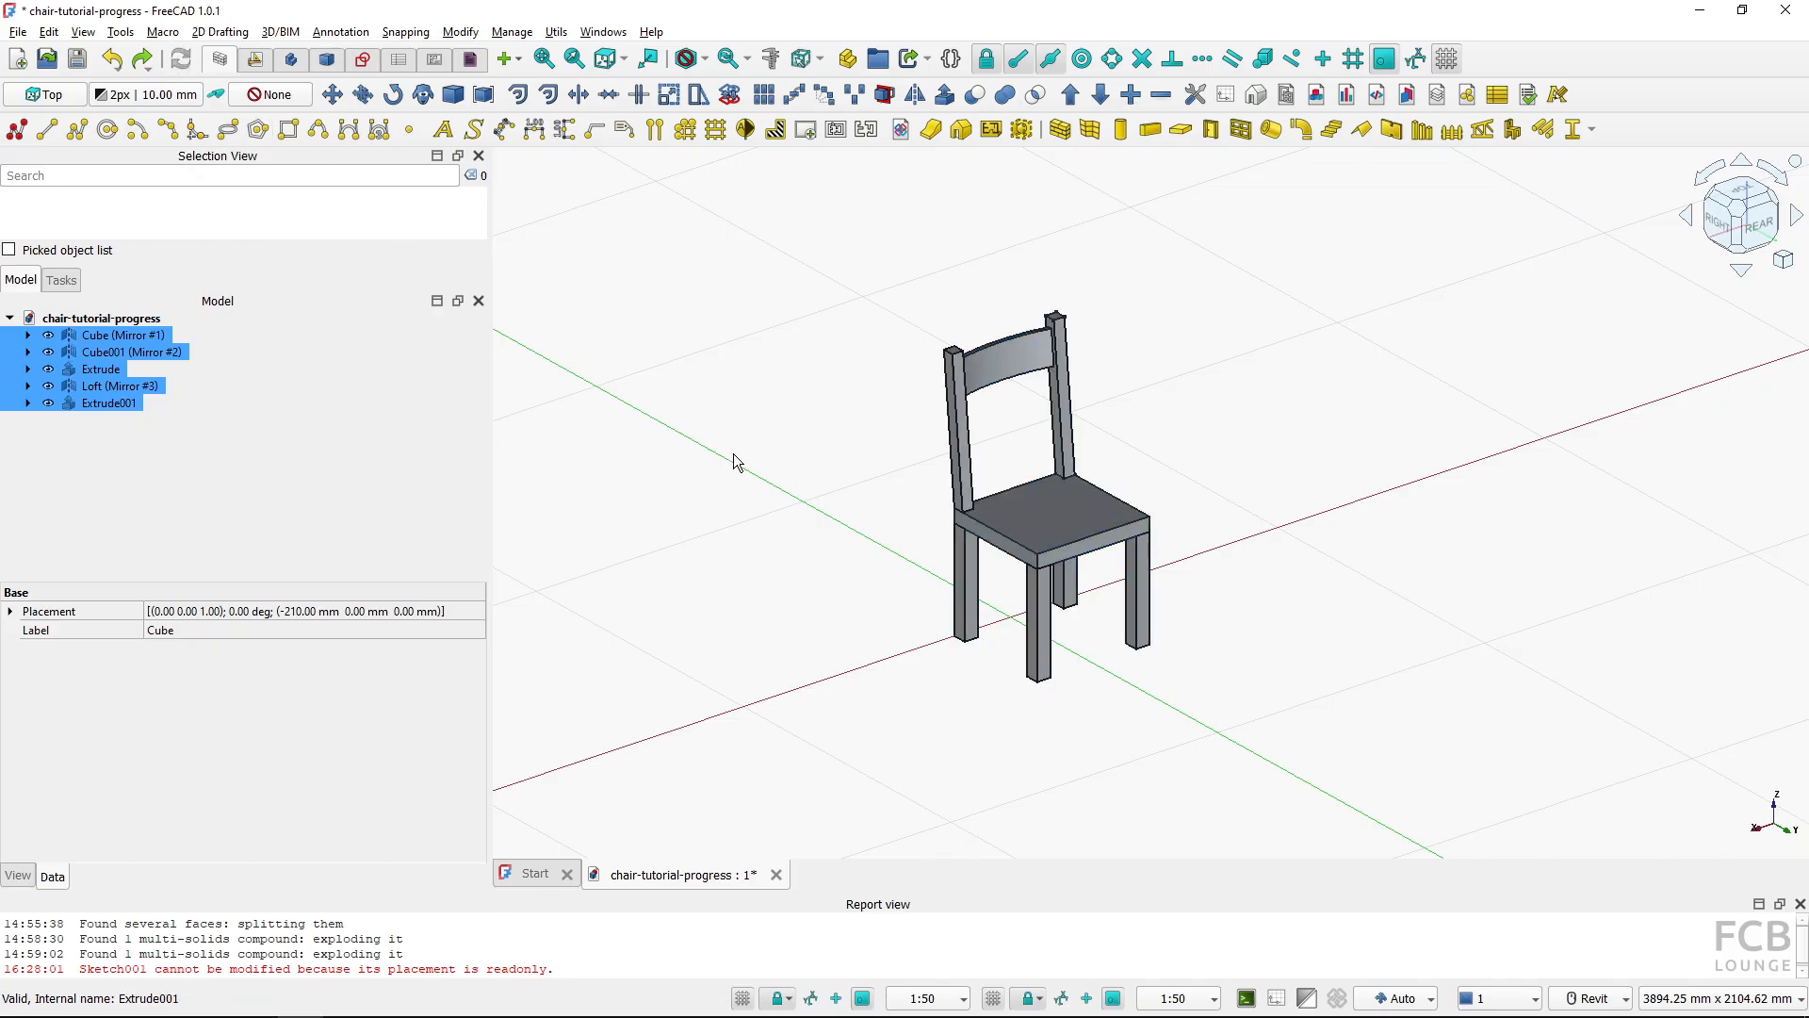
Combine all chair parts into one compound in the Part workbench and check which objects it contains
left_click(327, 62)
middle_click_drag(732, 342, 714, 411)
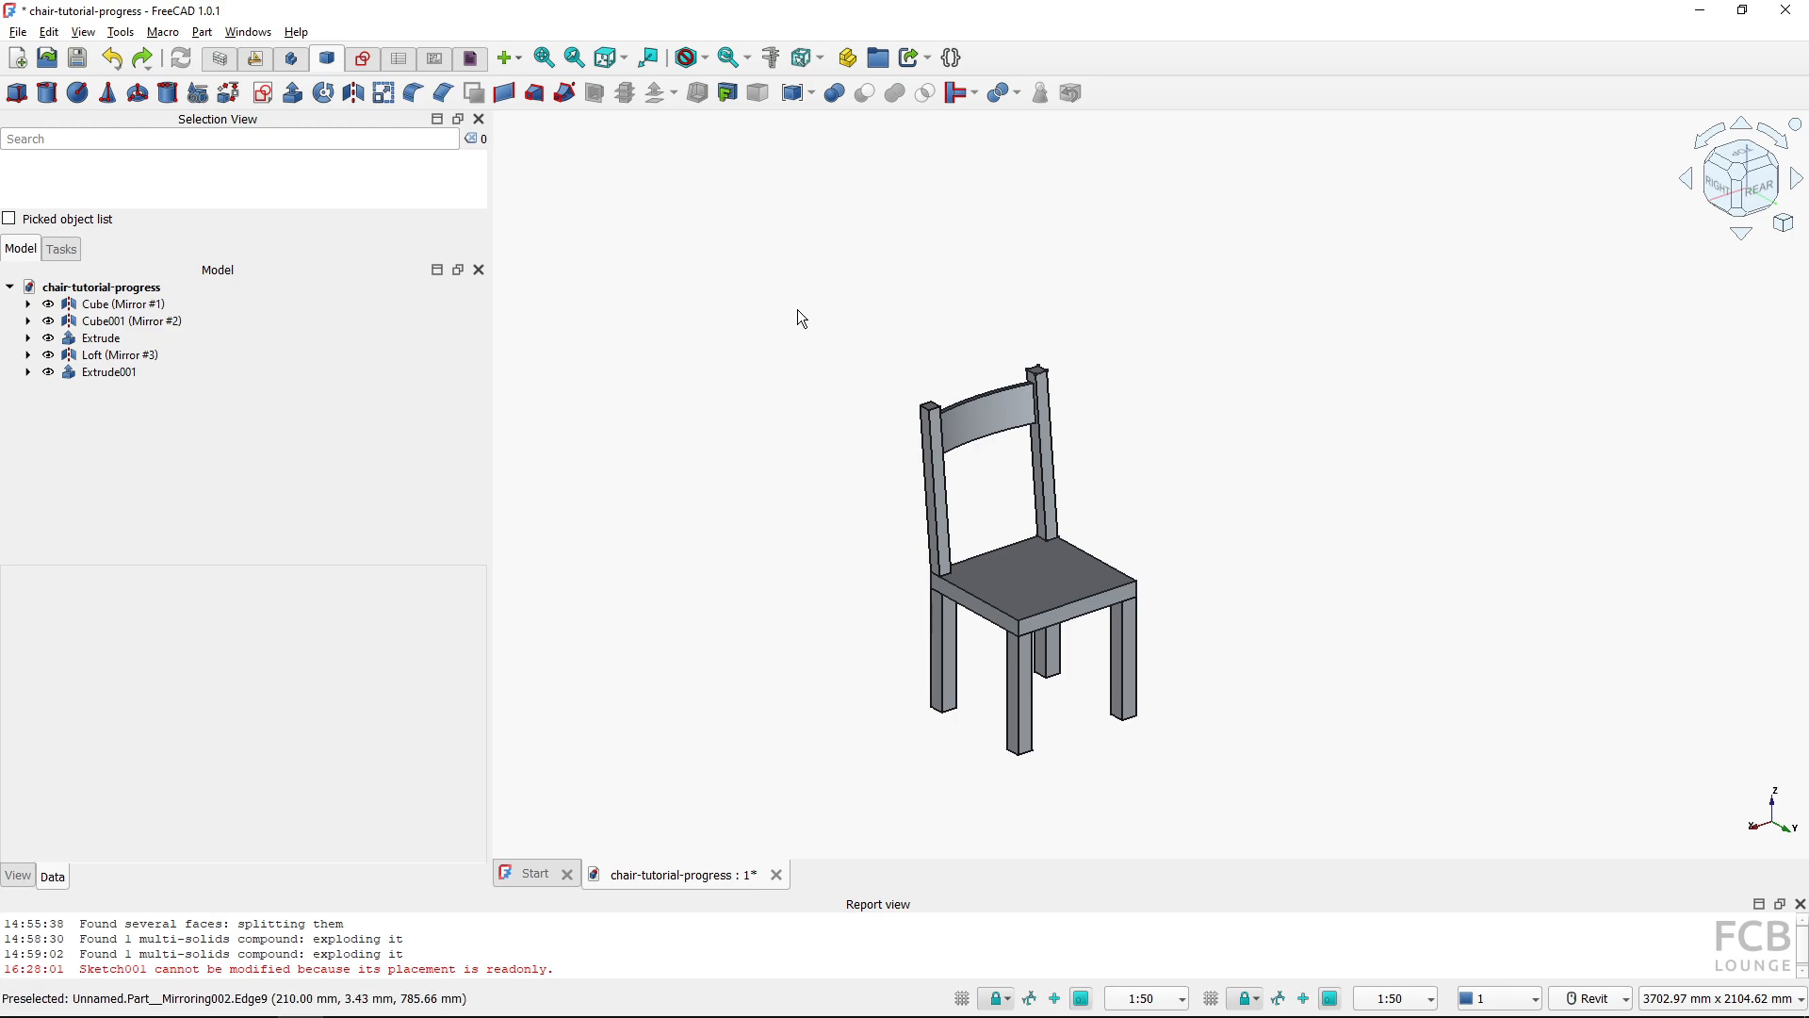
key("shift+b")
left_click_drag(797, 309, 1238, 799)
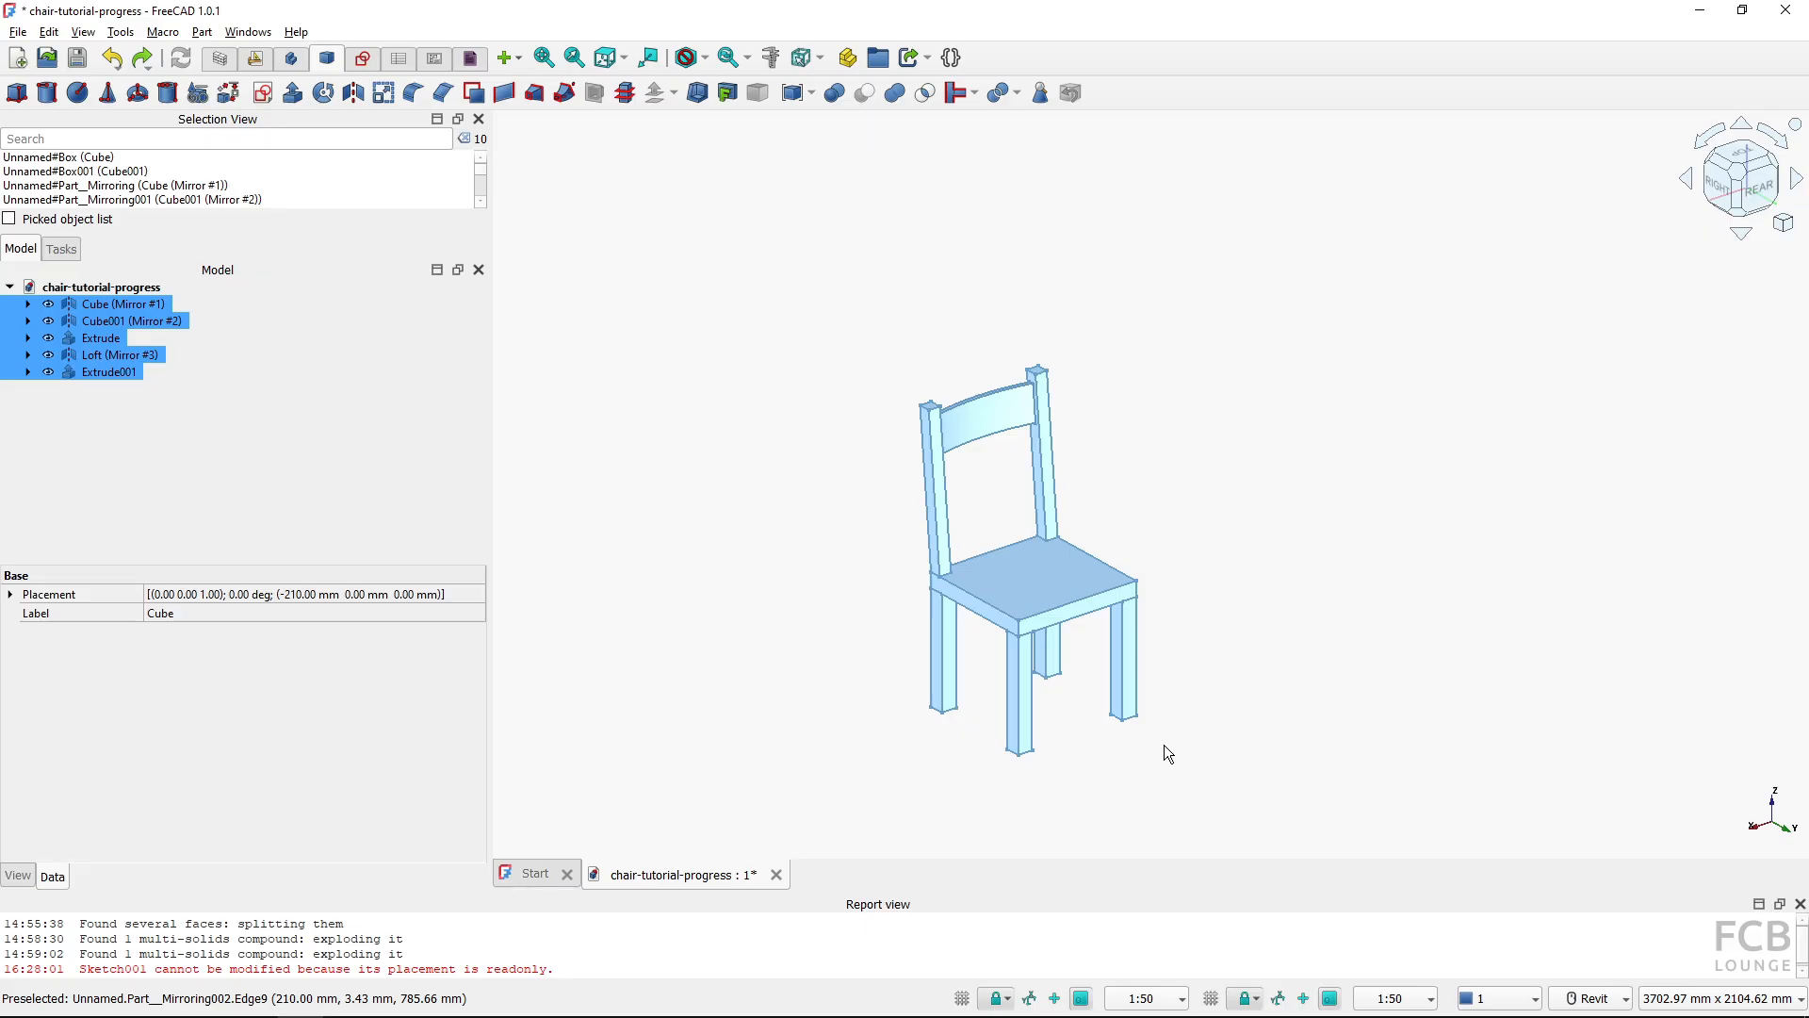
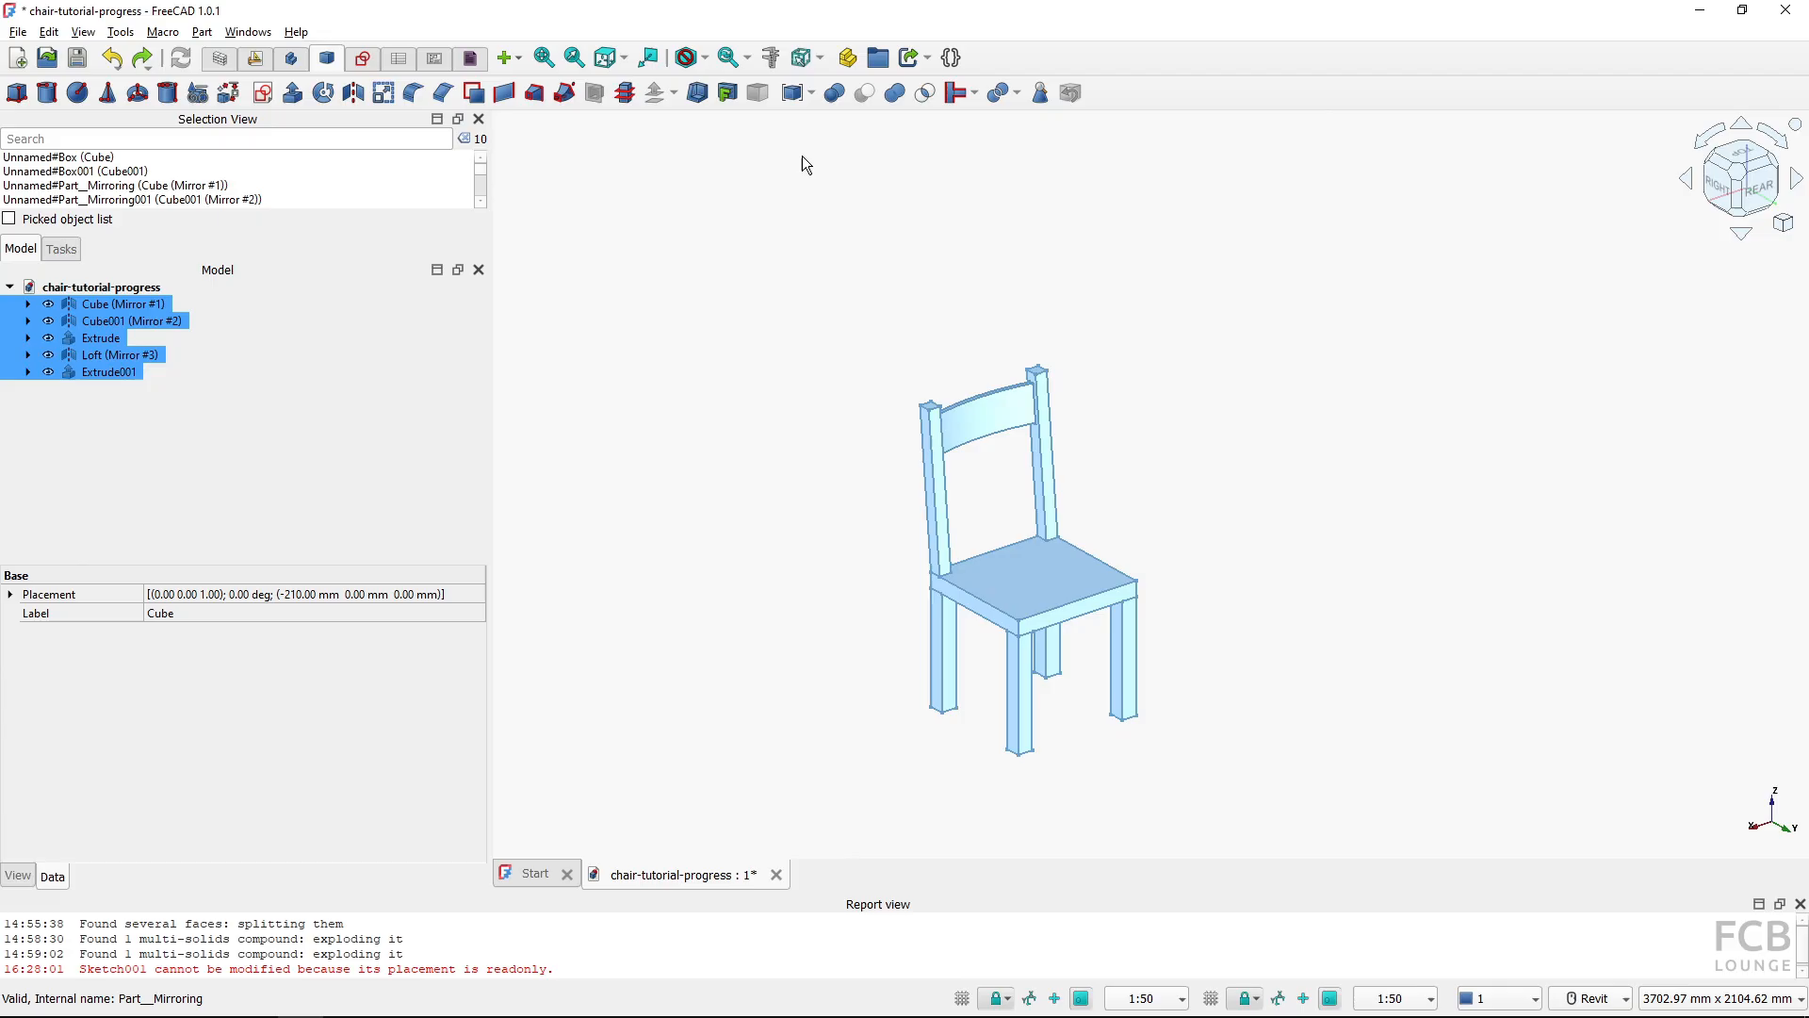
left_click(810, 92)
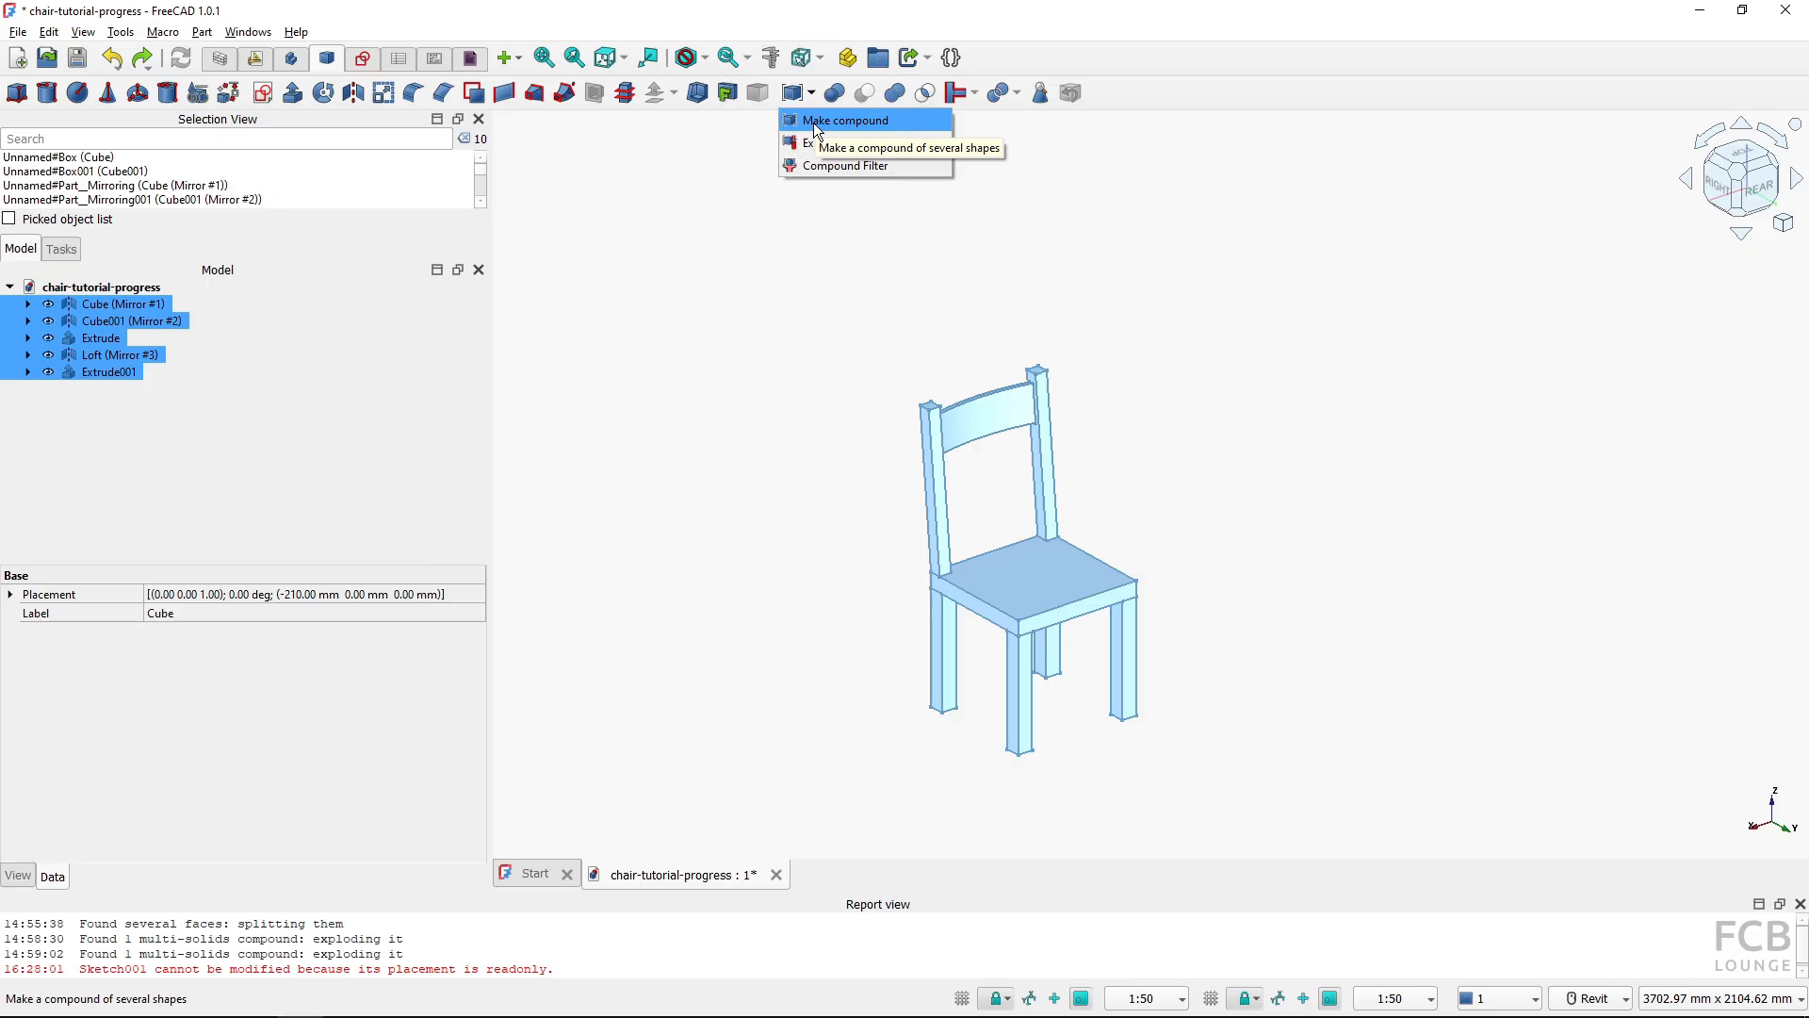
left_click(815, 125)
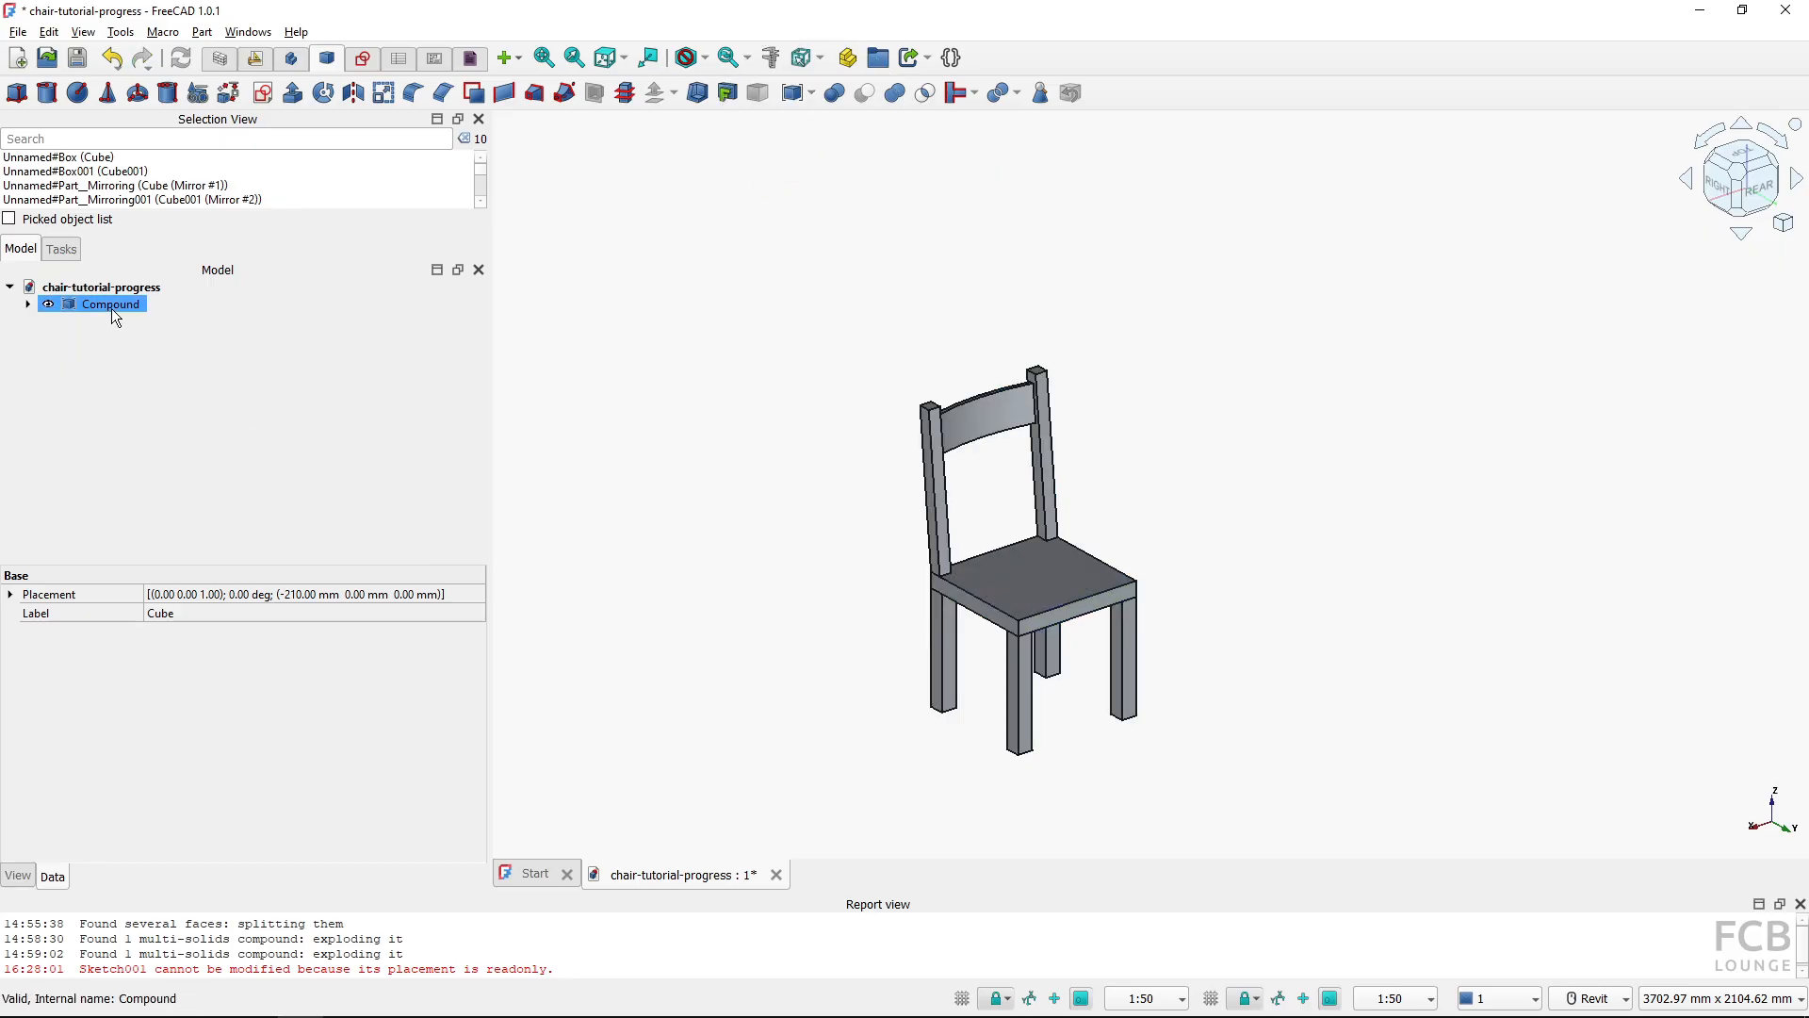
left_click(28, 303)
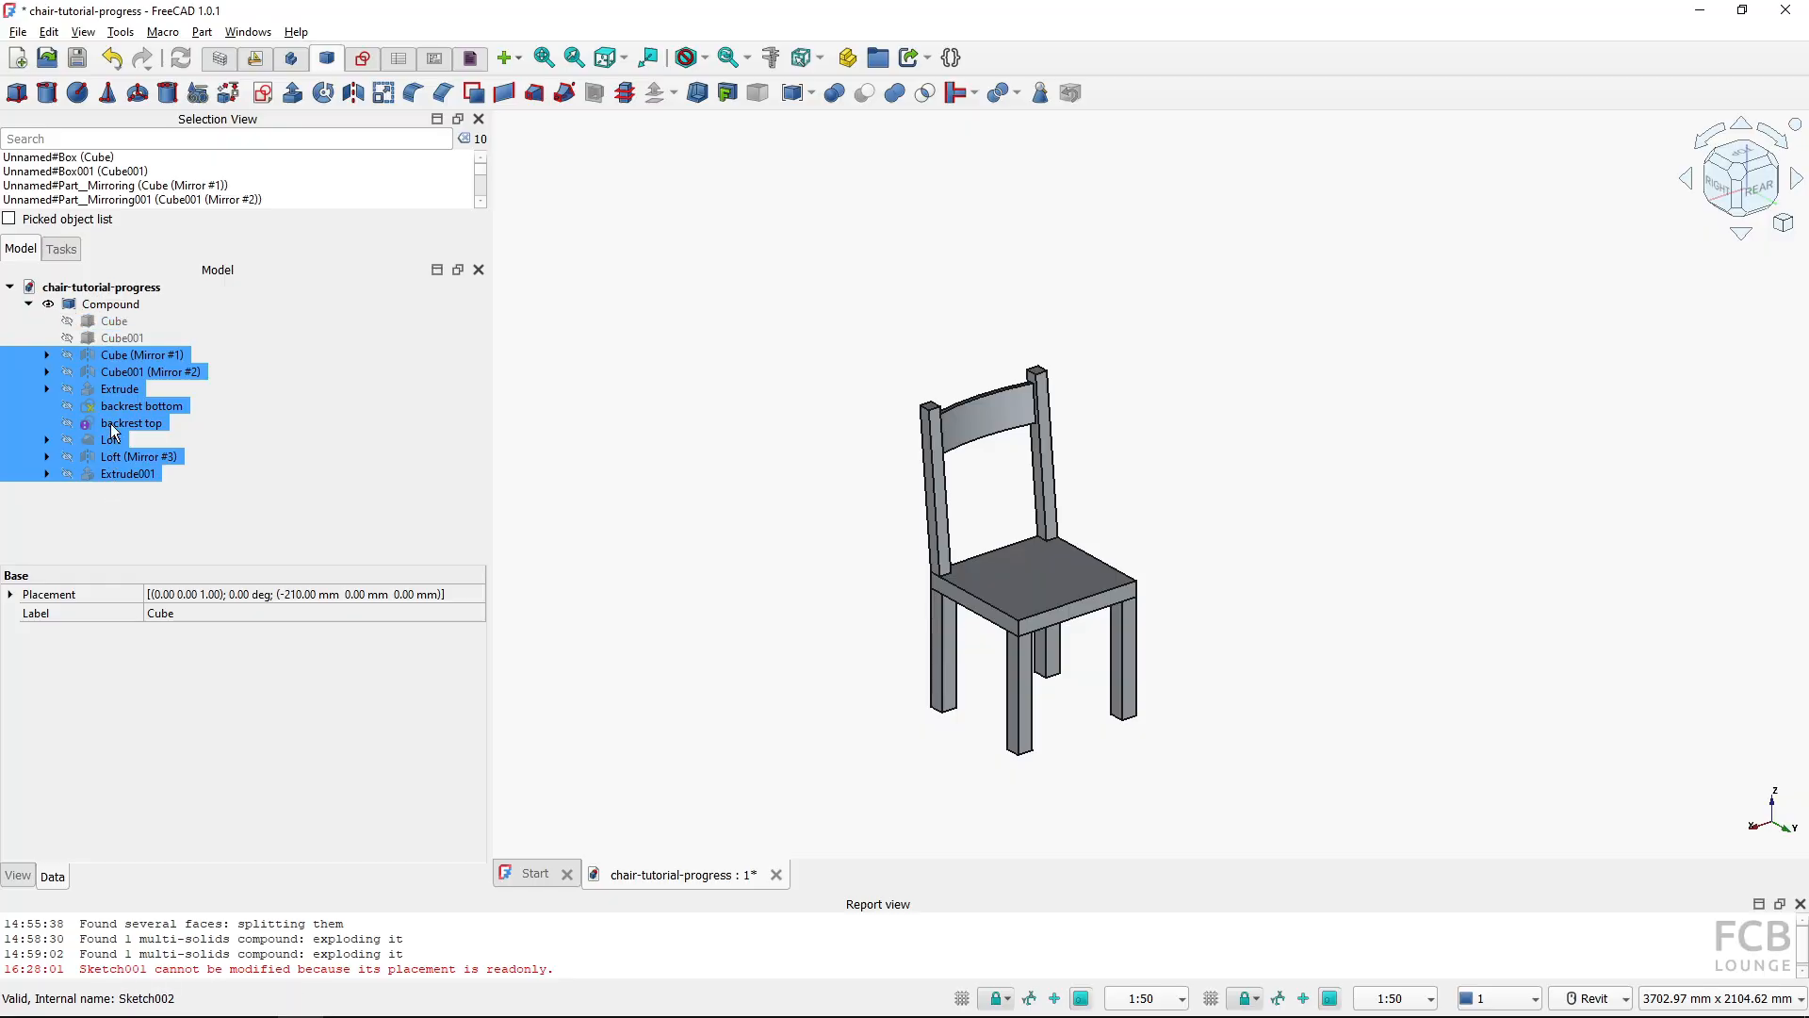
left_click(29, 303)
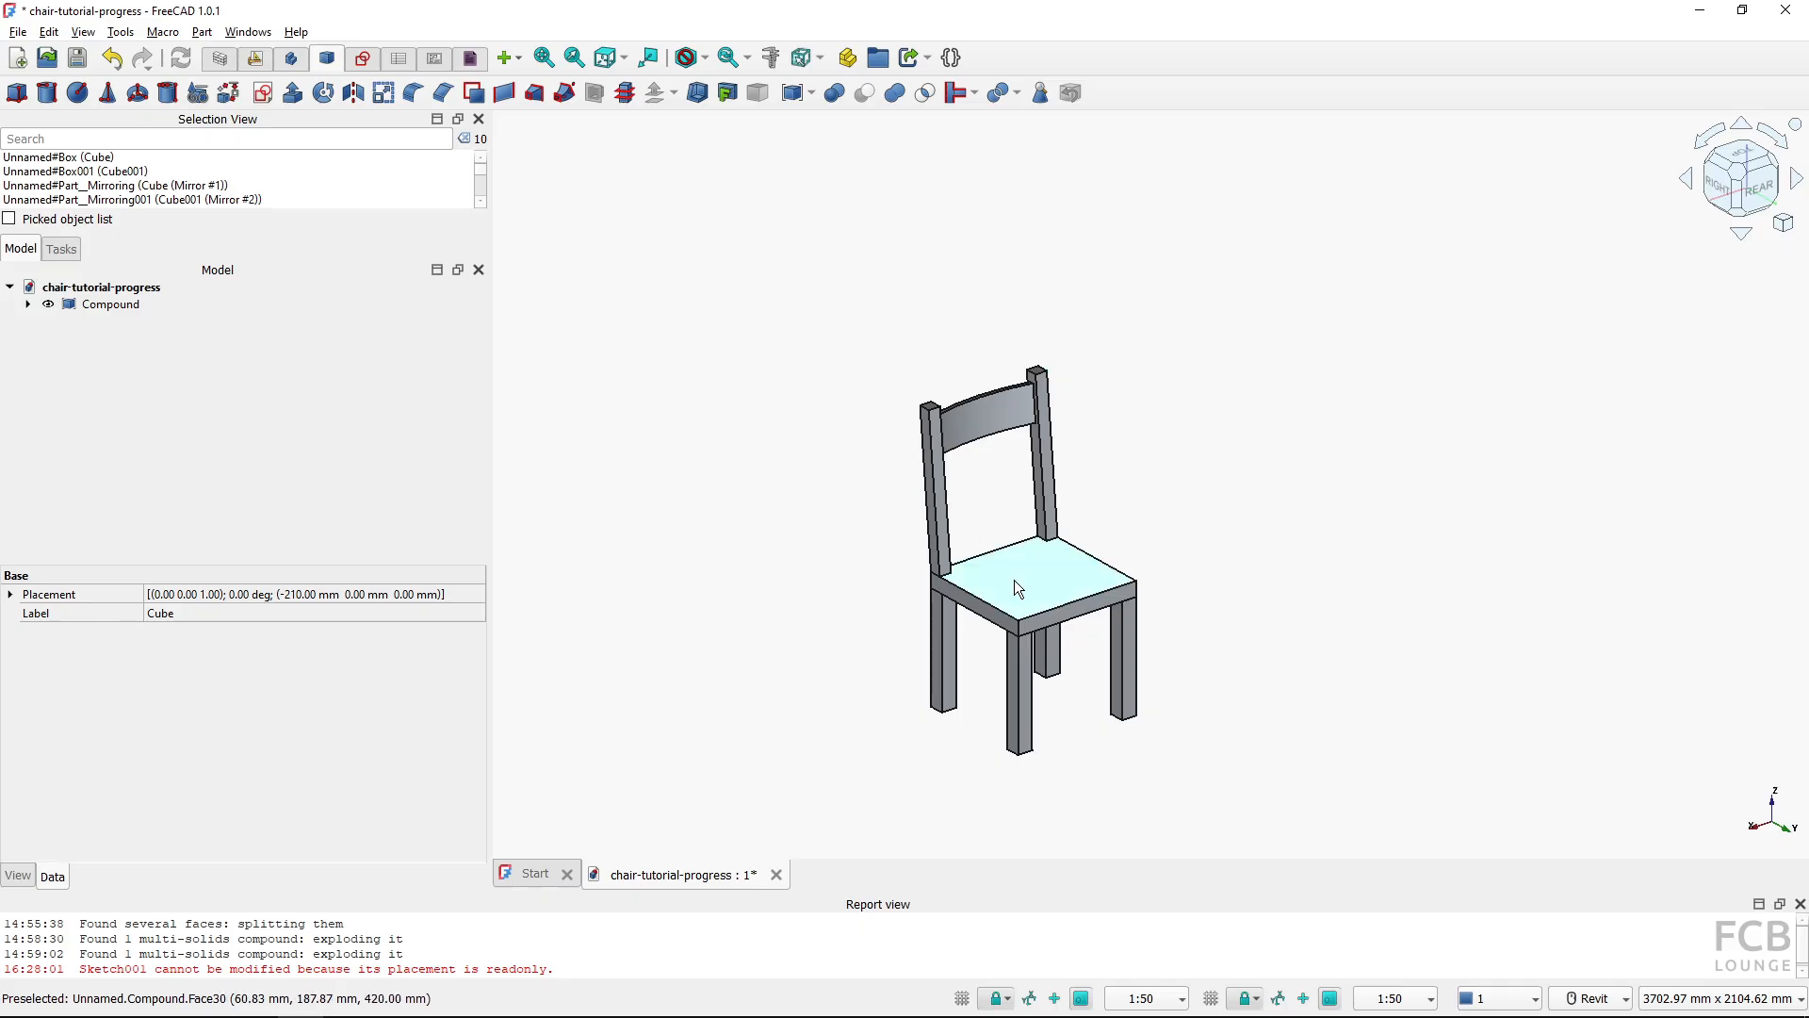
Test moving the chair compound as one object across the ground plane in the BIM workbench, and undo the move
left_click(219, 59)
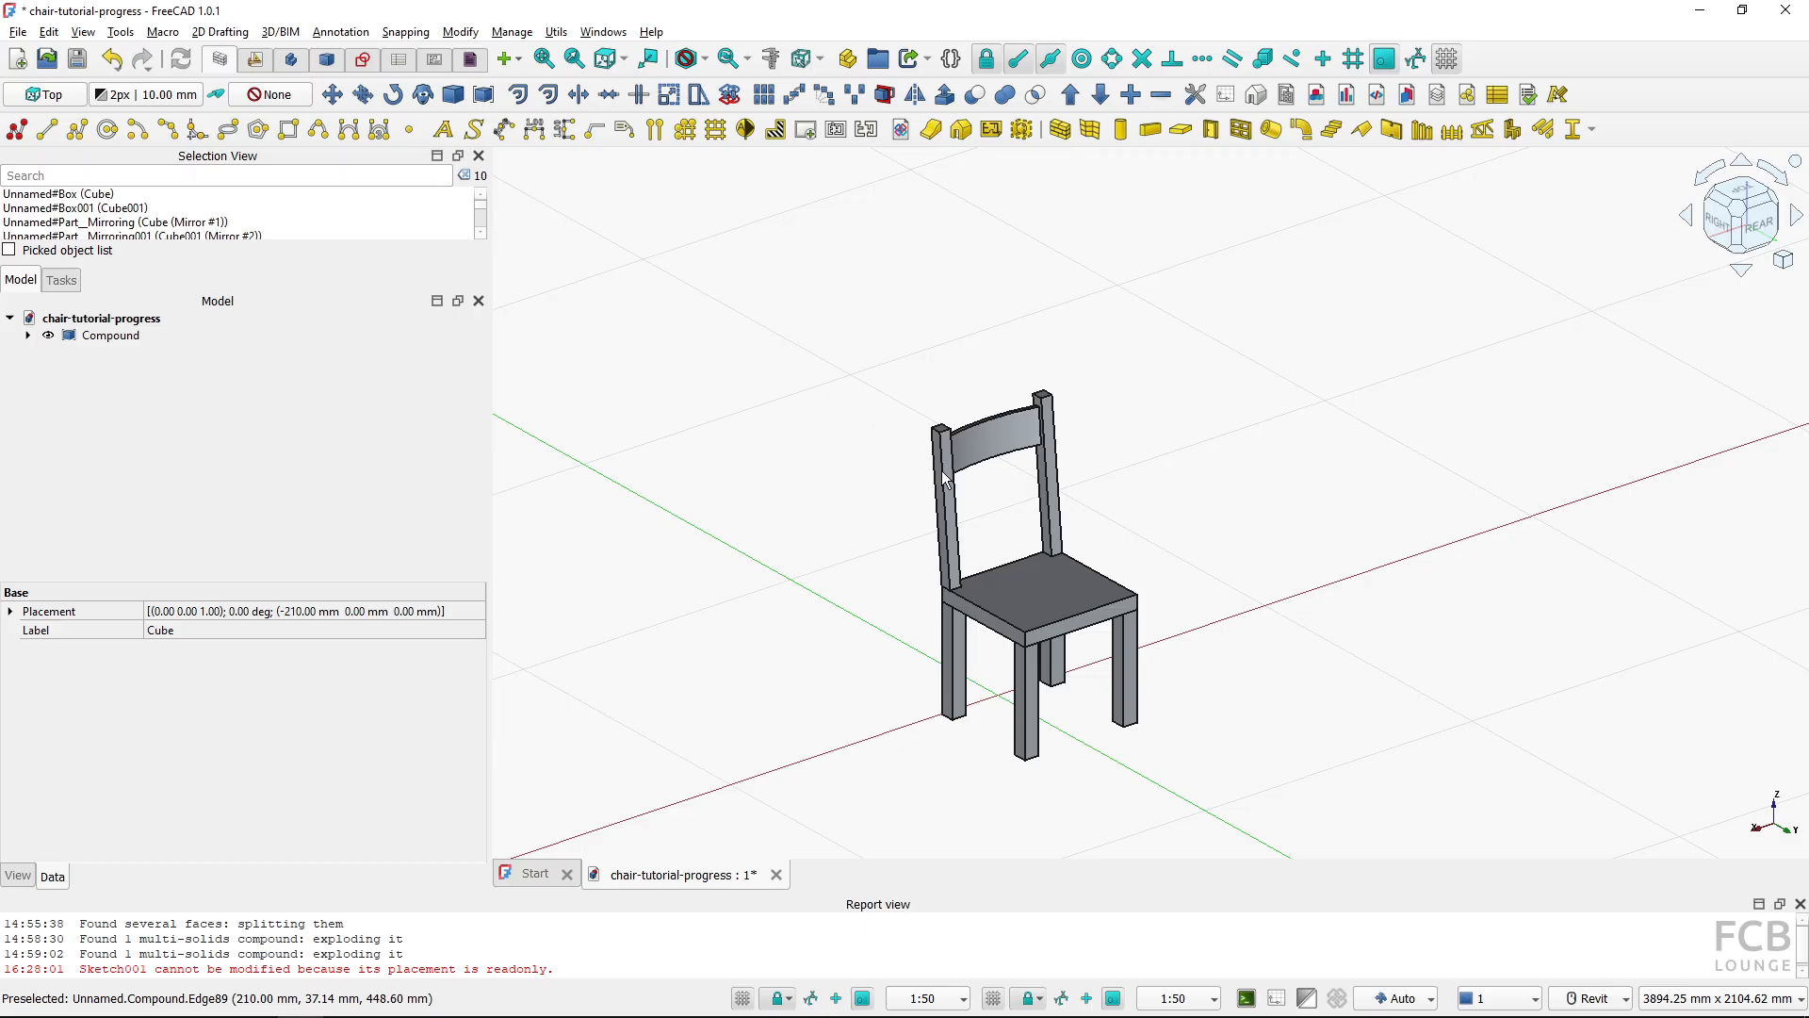
left_click(1031, 591)
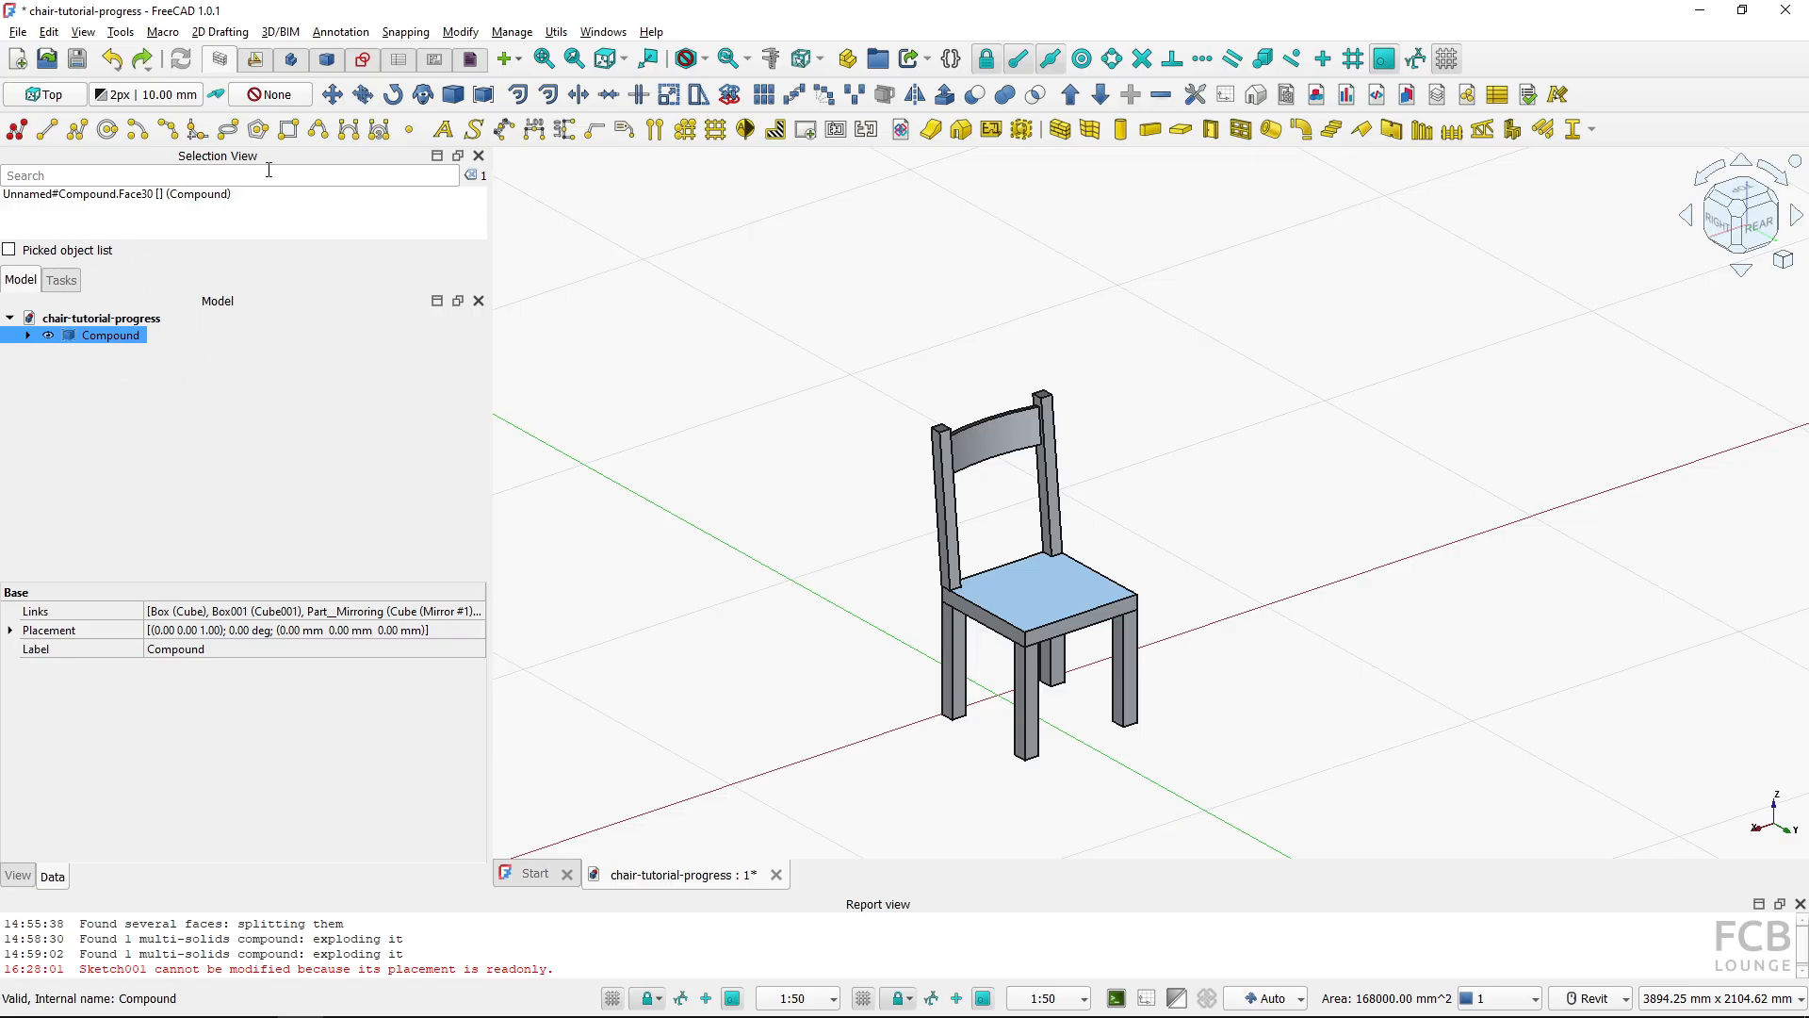
left_click(332, 95)
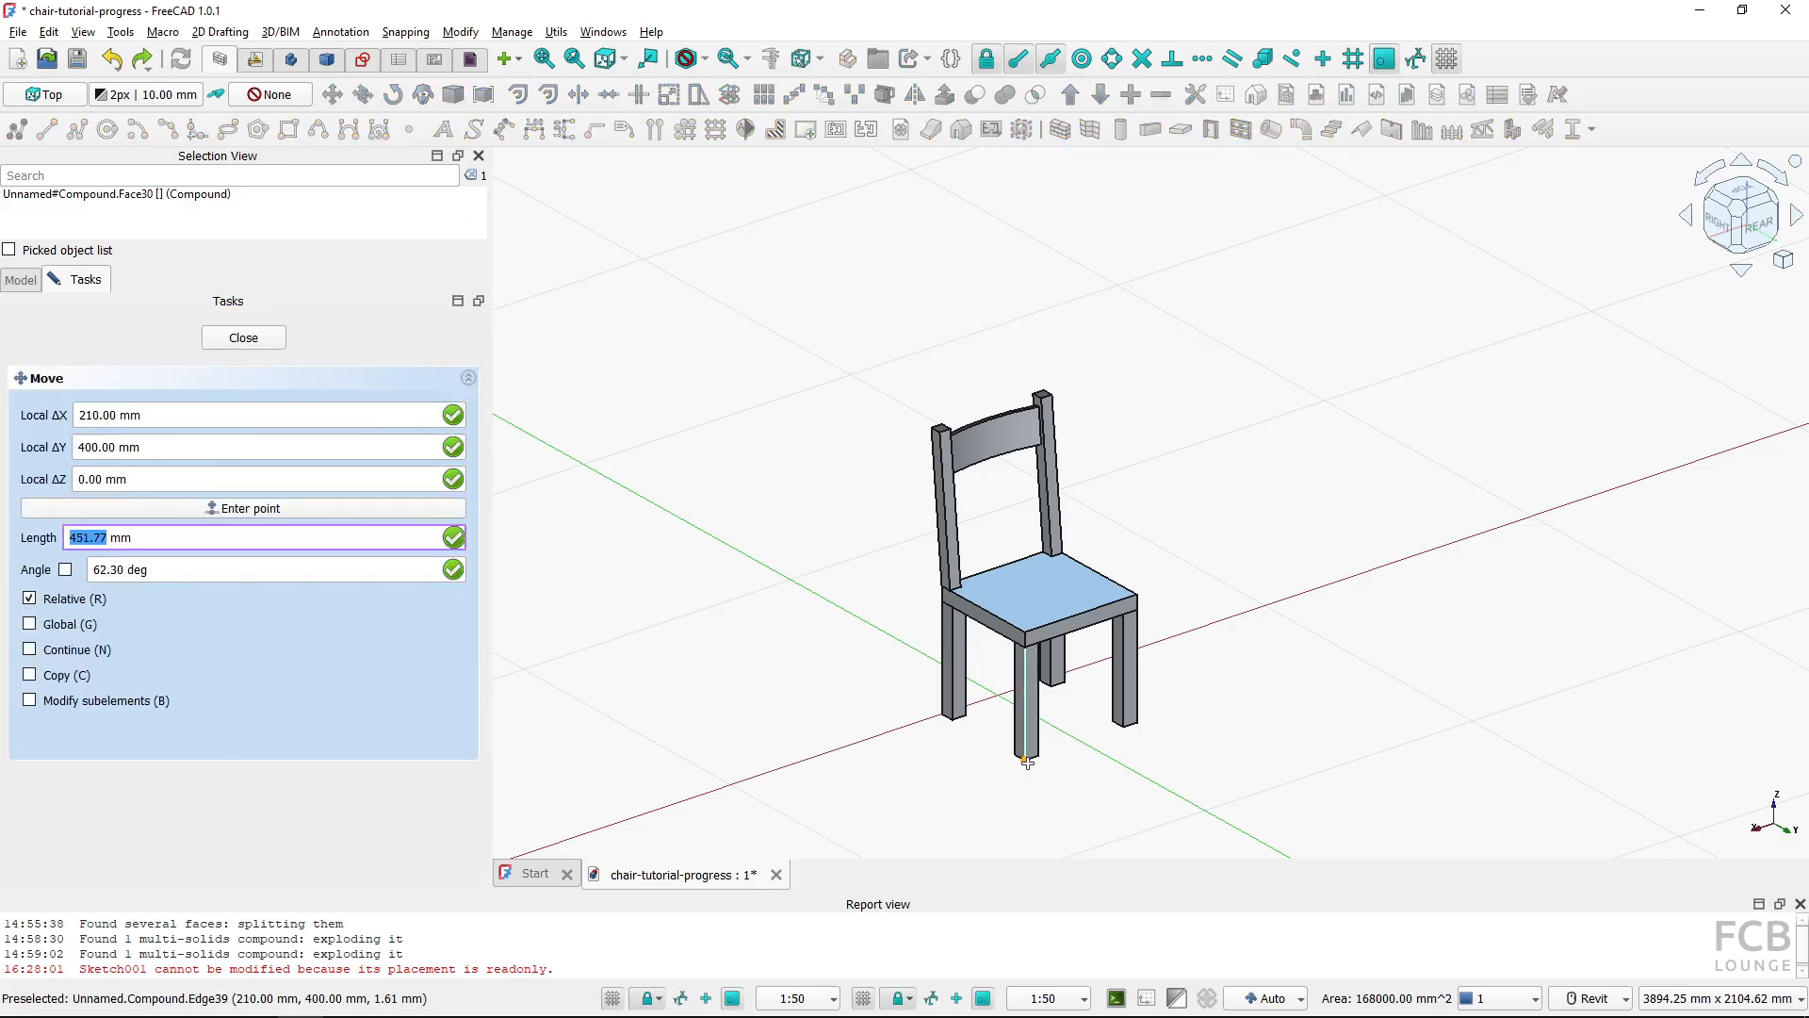
left_click(1477, 736)
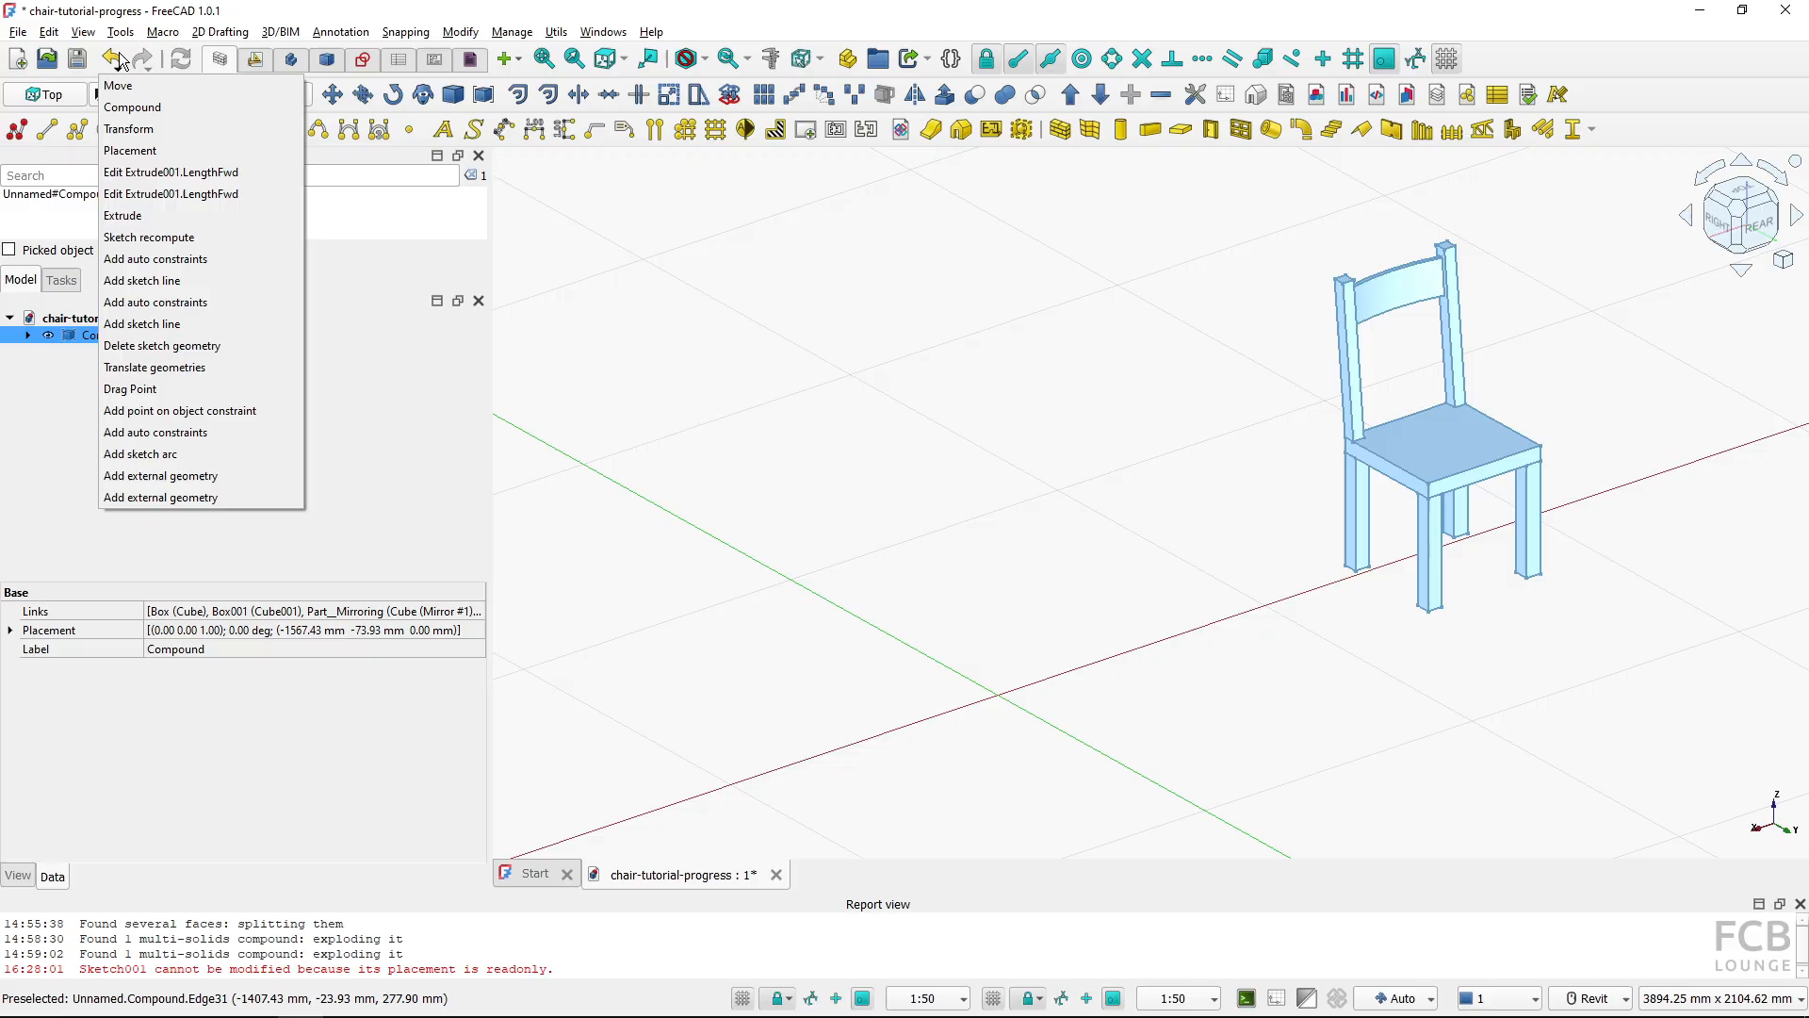
left_click(118, 85)
left_click(705, 371)
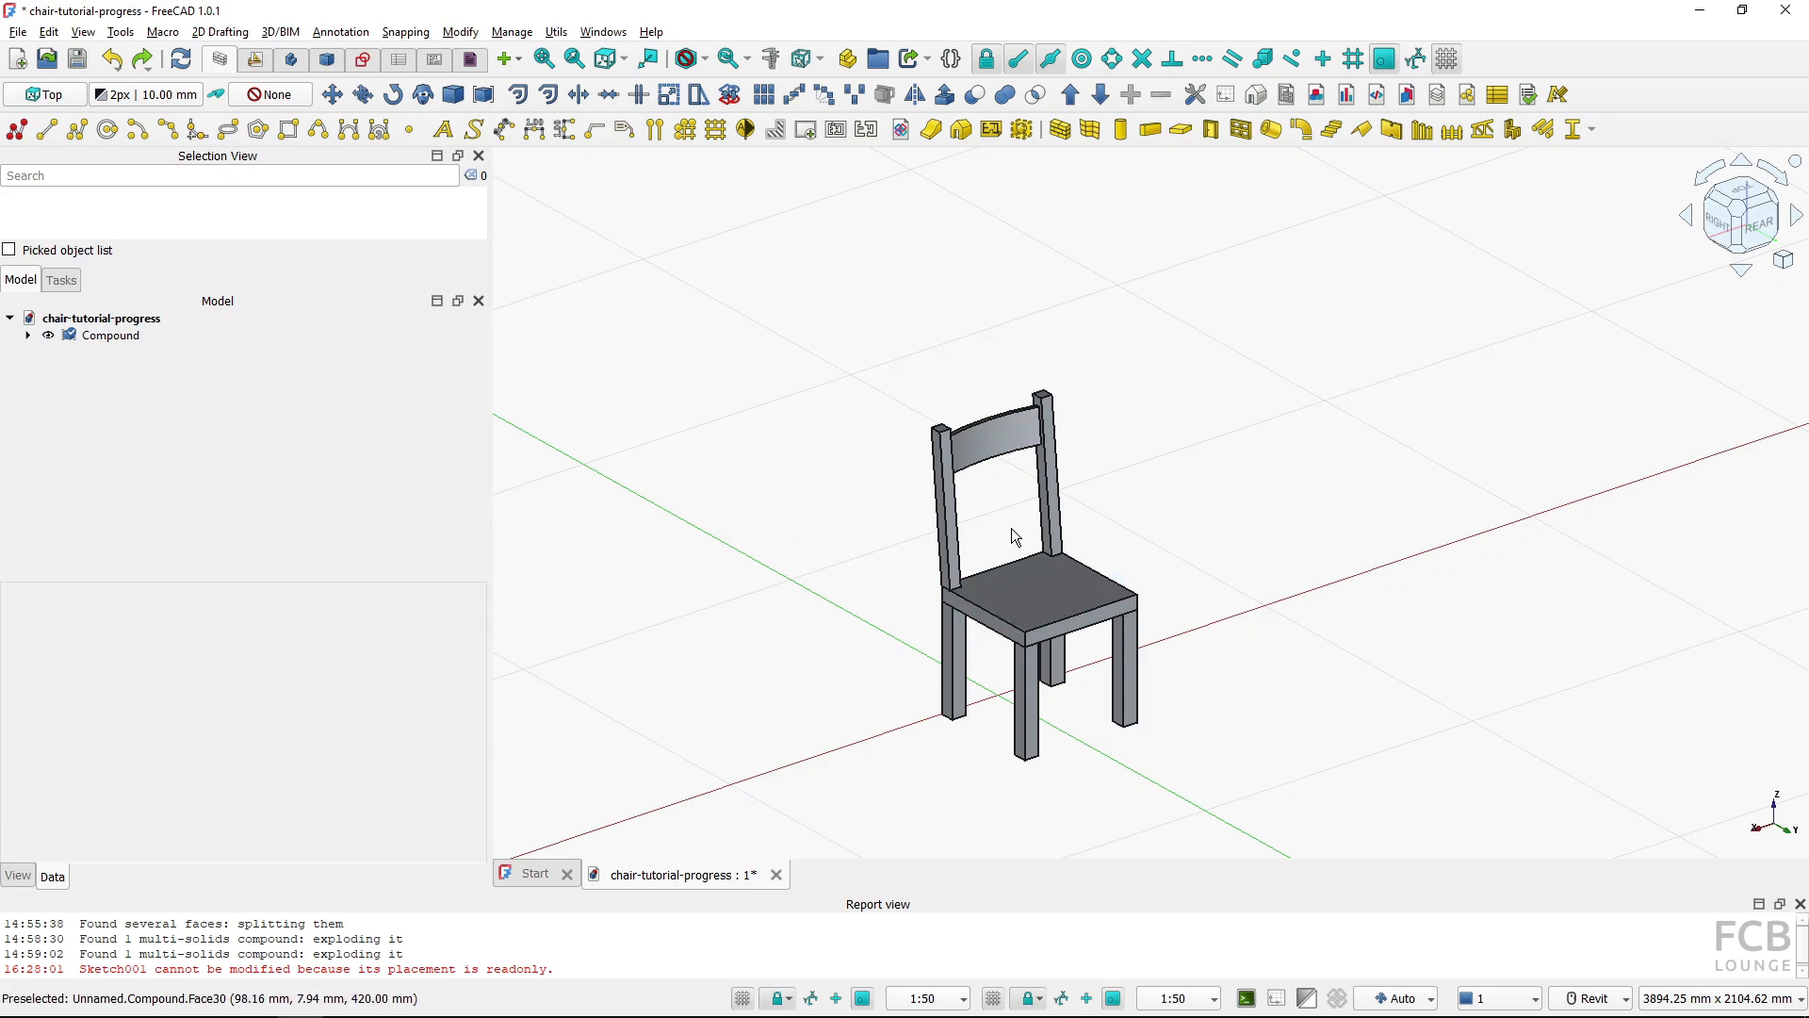
Examine the compound's contents in the Part workbench, including the mirrored parts and the source objects they depend on
left_click(329, 62)
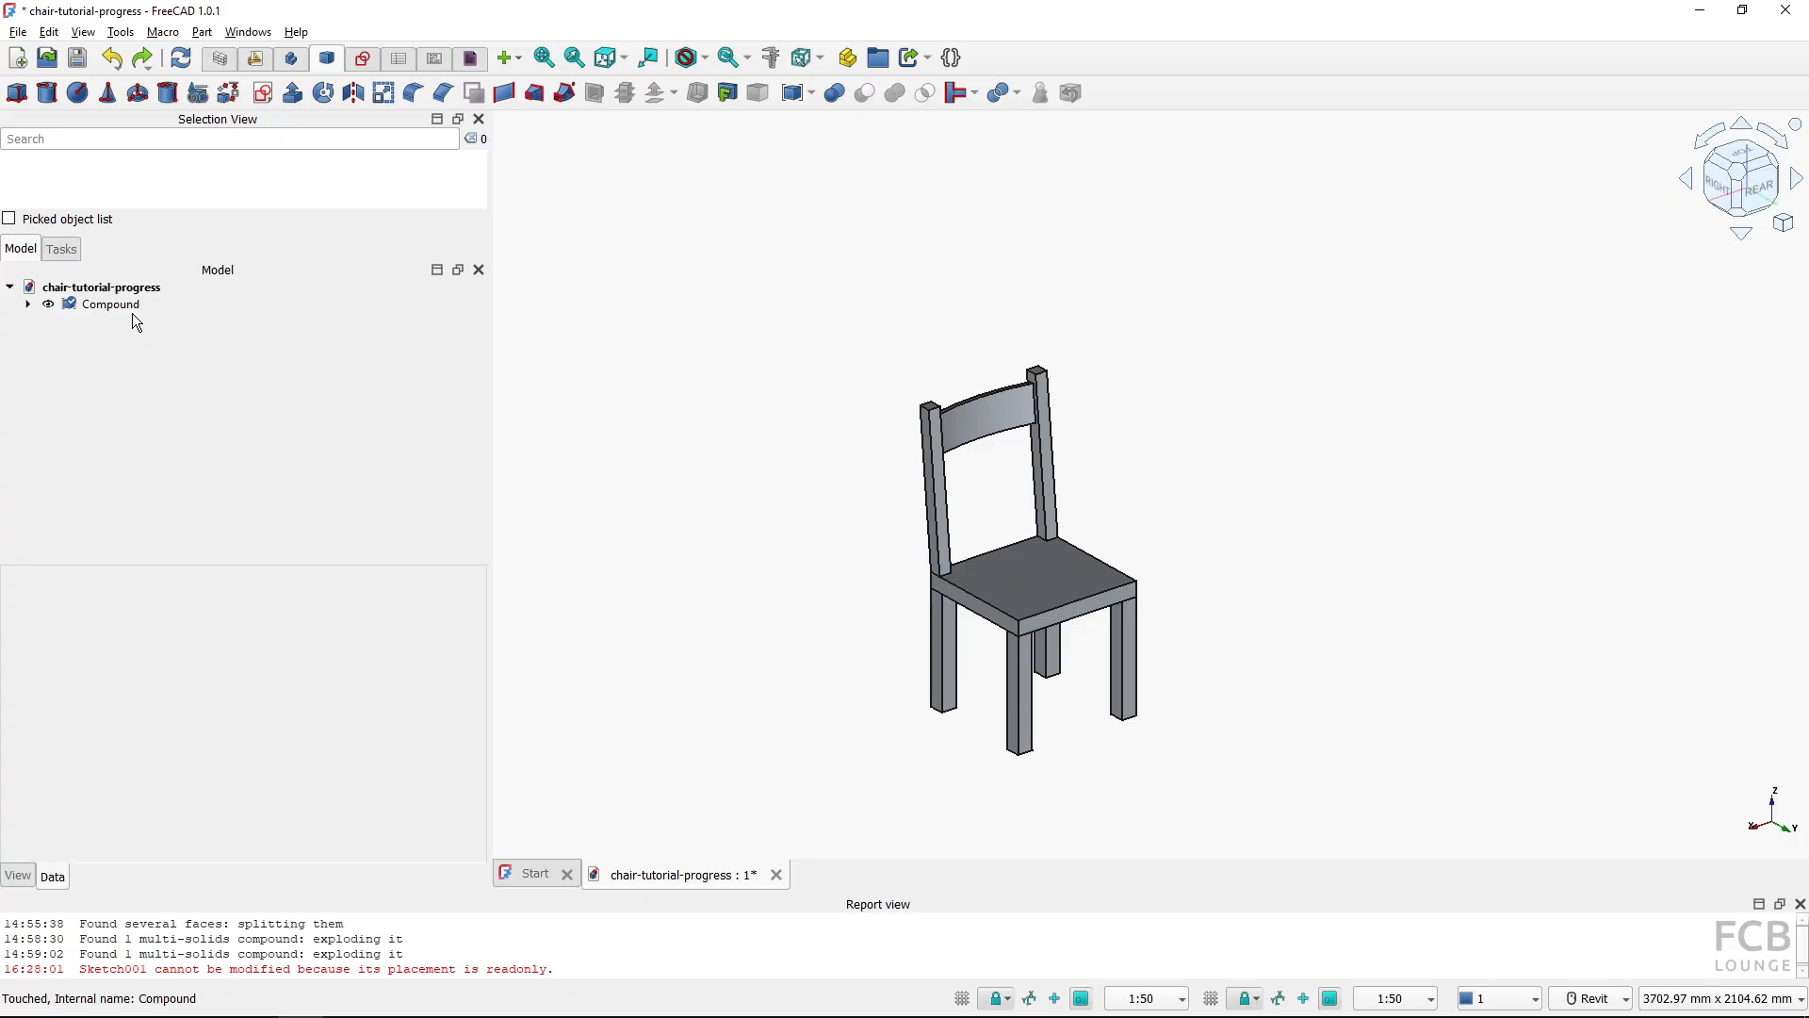
left_click(27, 304)
left_click(73, 307)
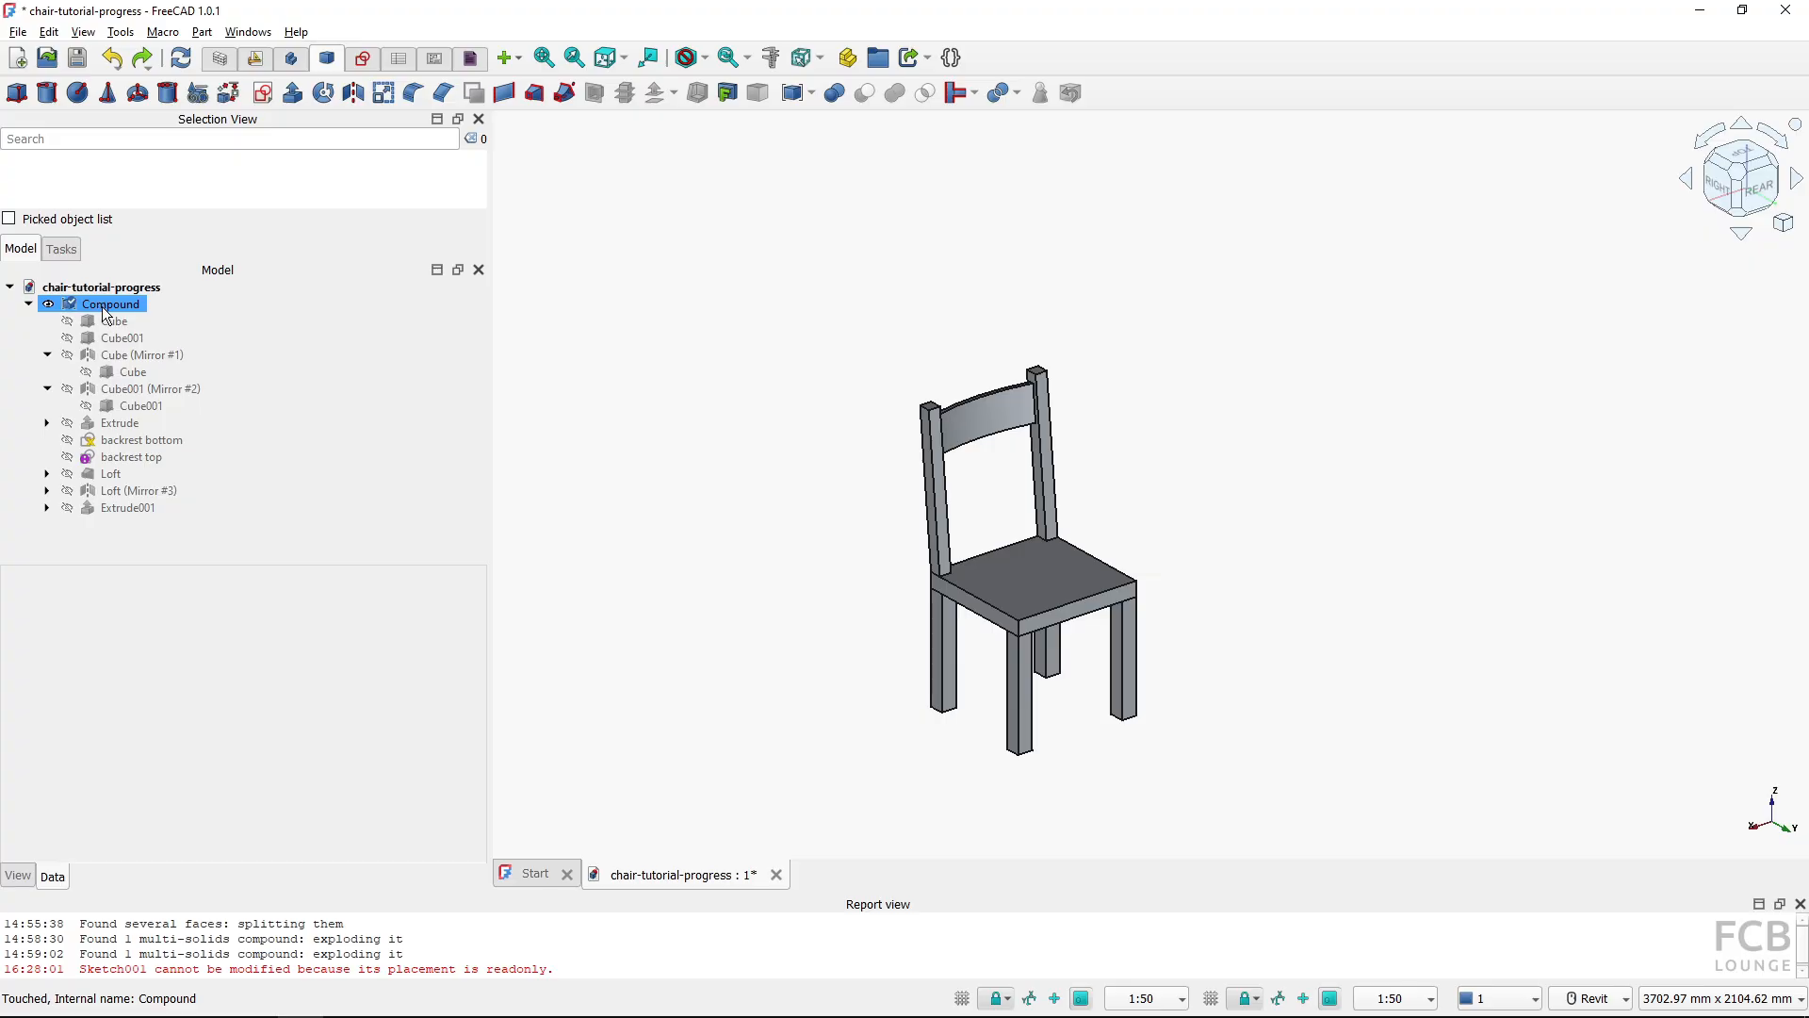
left_click(138, 356)
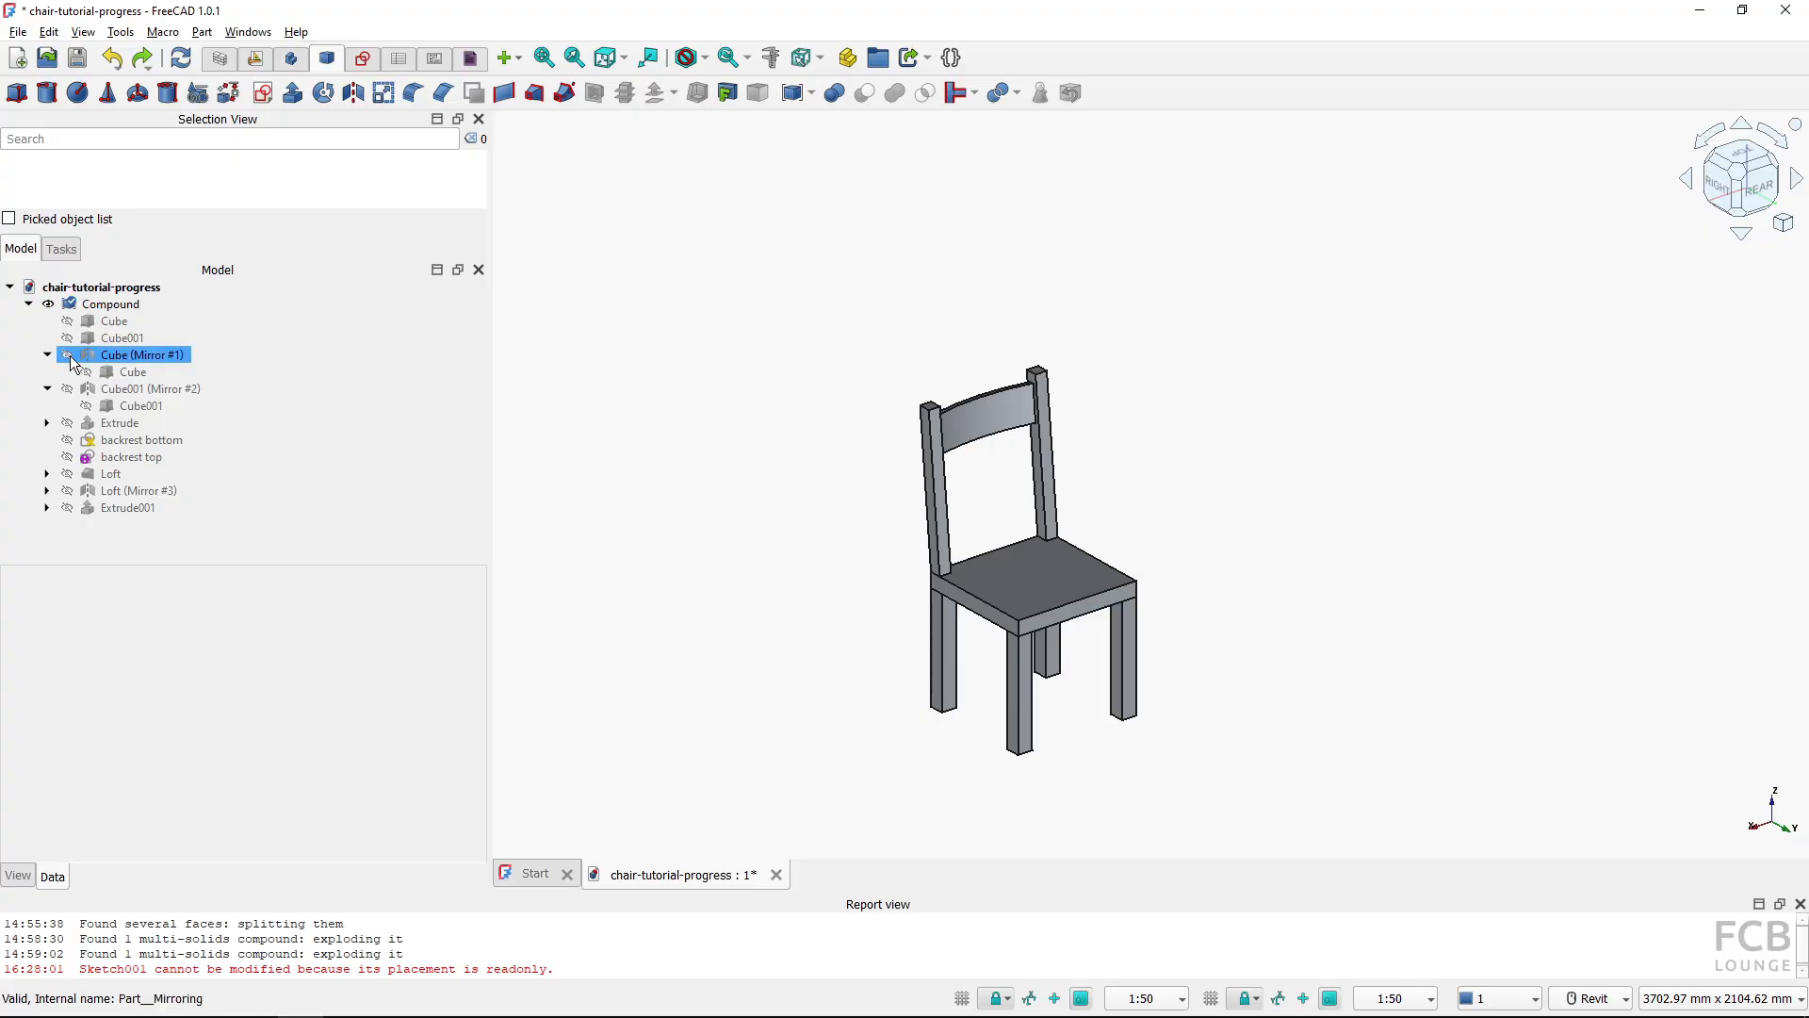
left_click(132, 388)
left_click(124, 406)
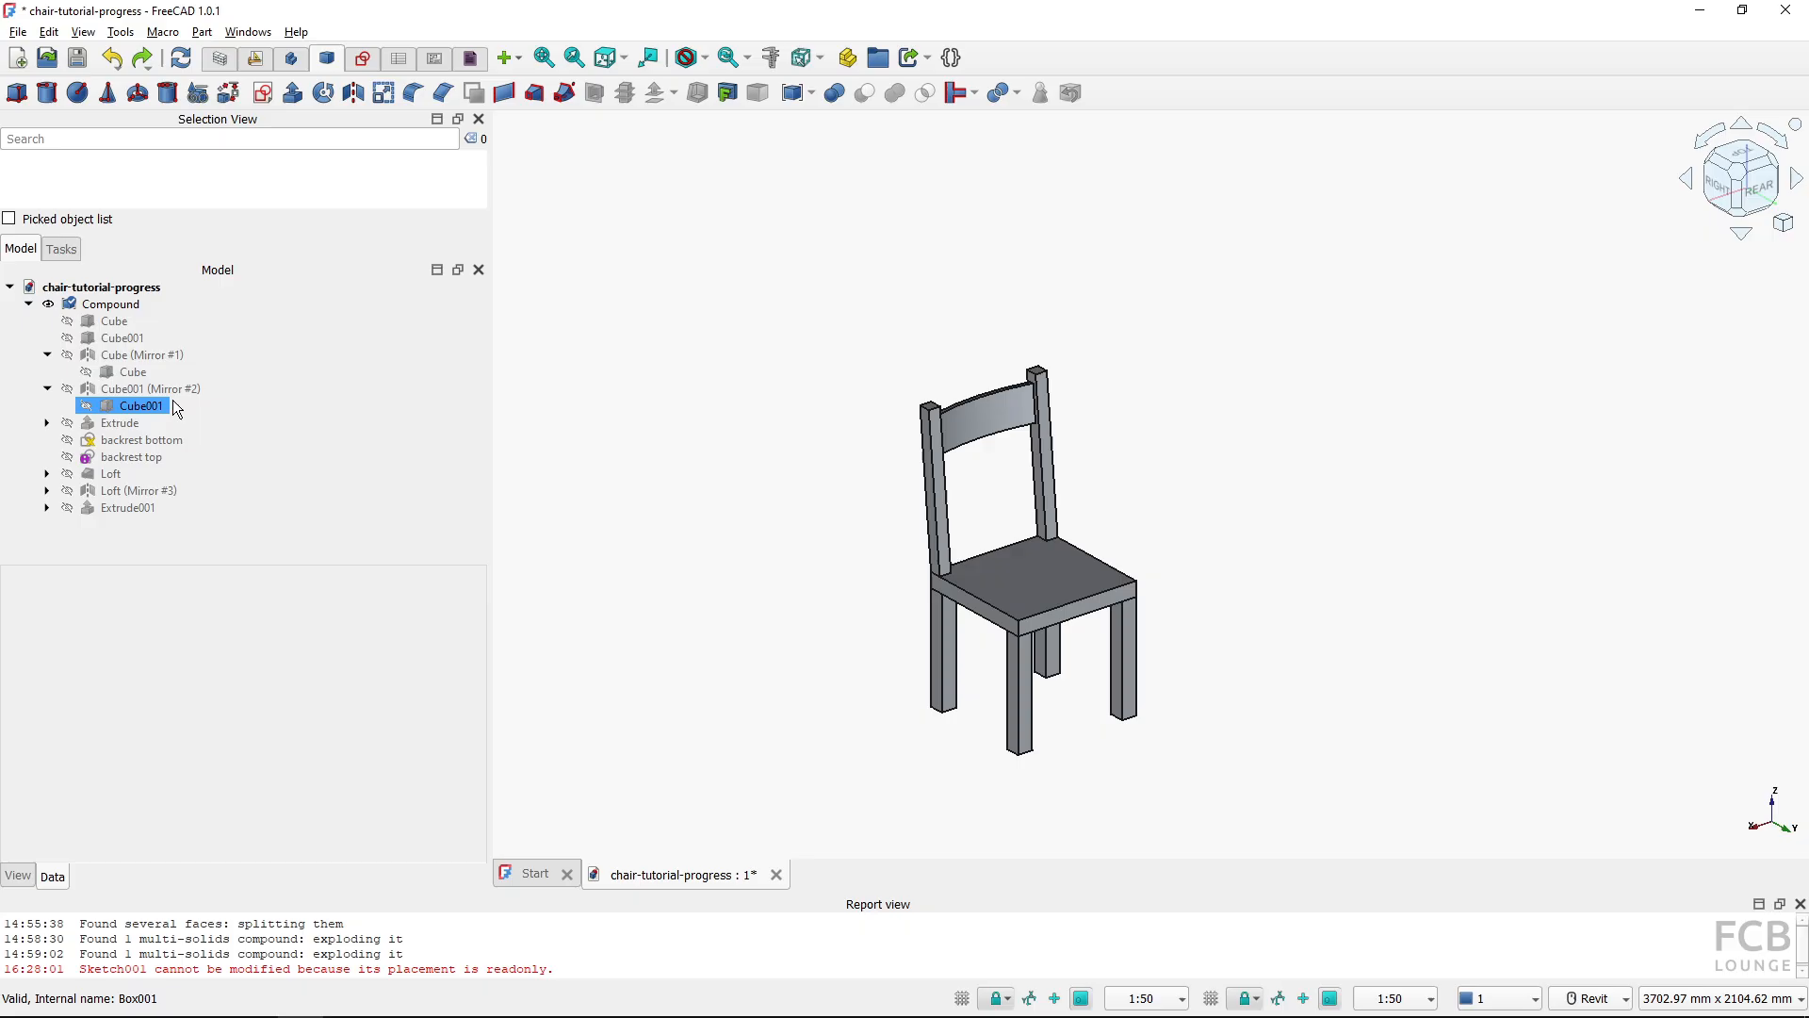
left_click(77, 439)
left_click(144, 491)
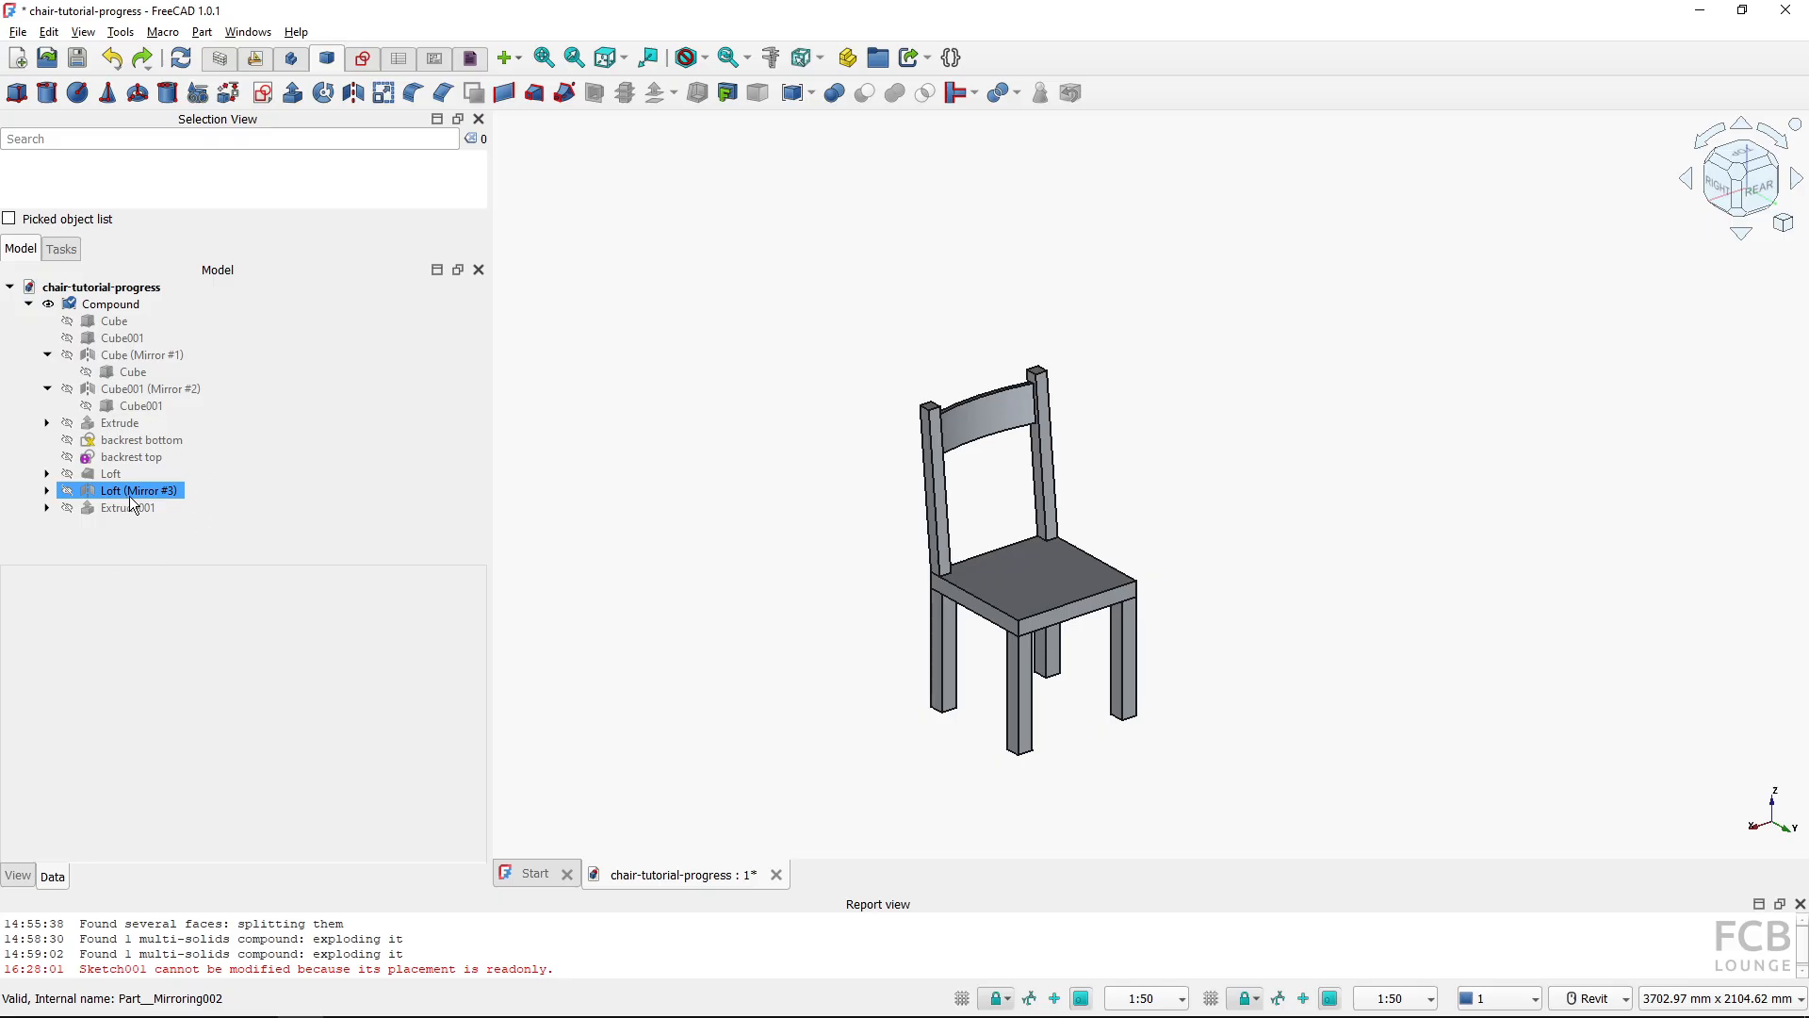
left_click(855, 568)
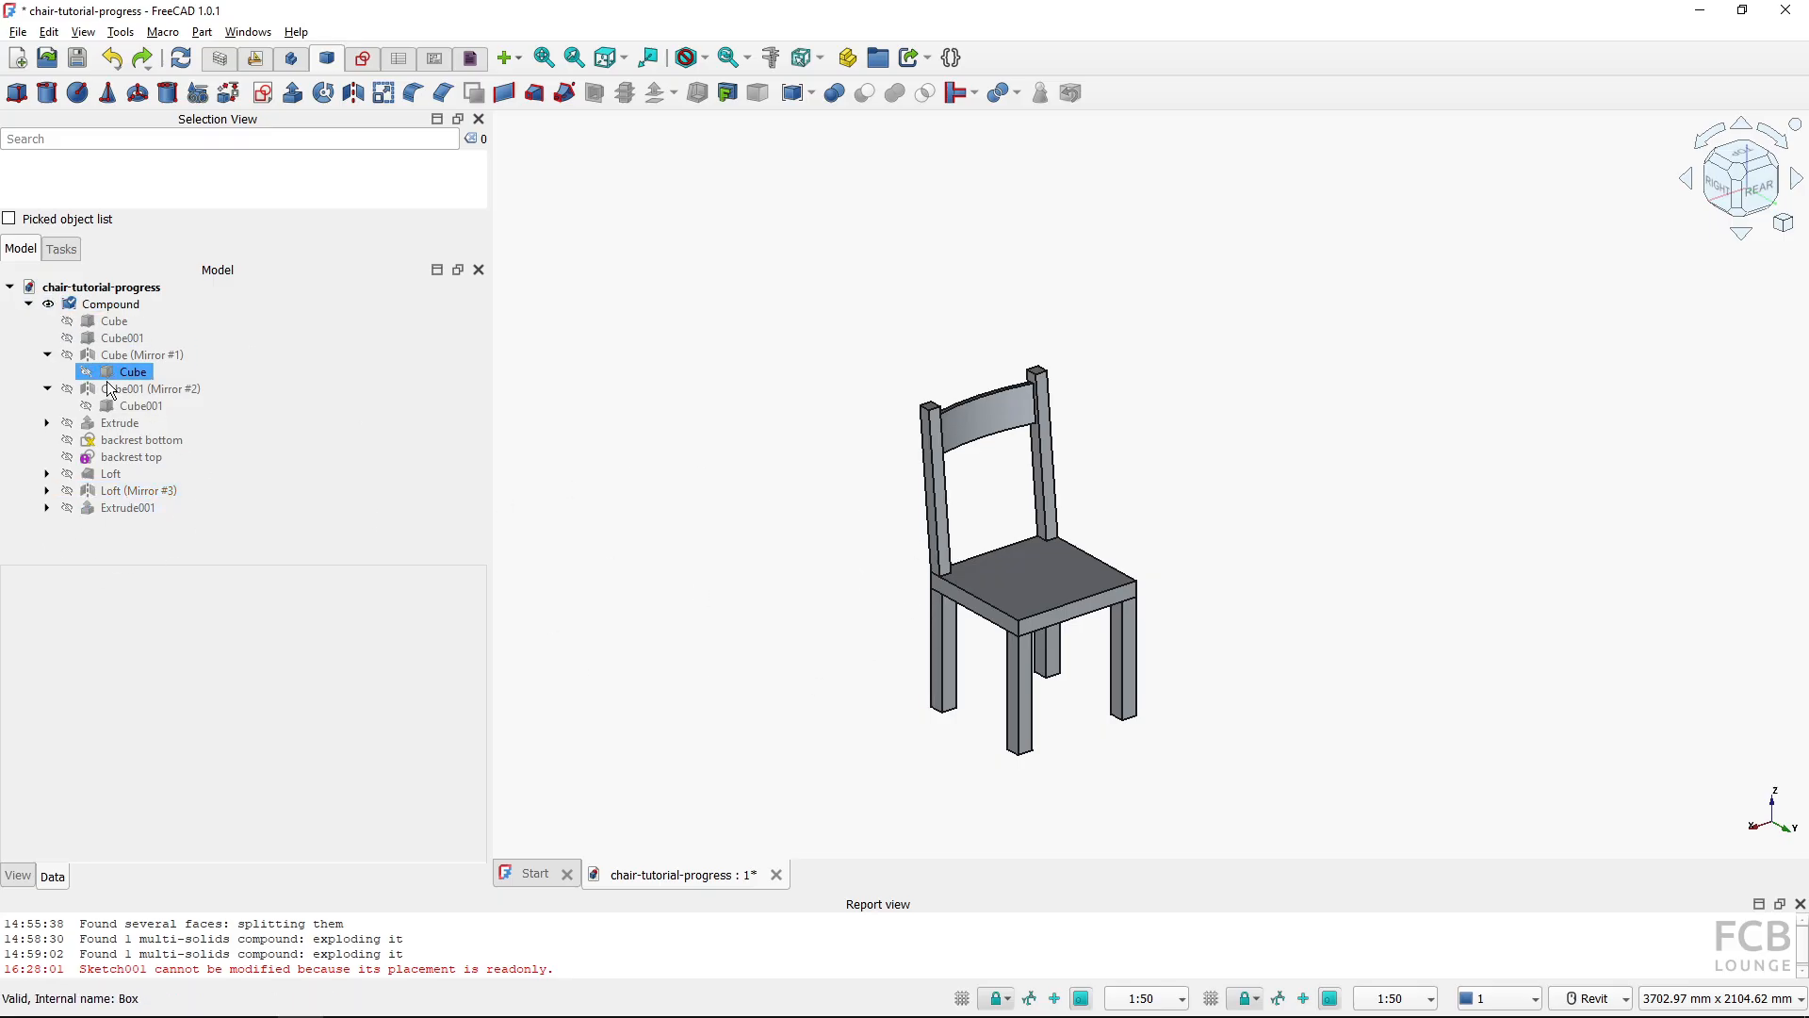
Delete the compound while keeping its chair parts, and show the source object of Cube (Mirror #1)
left_click(107, 303)
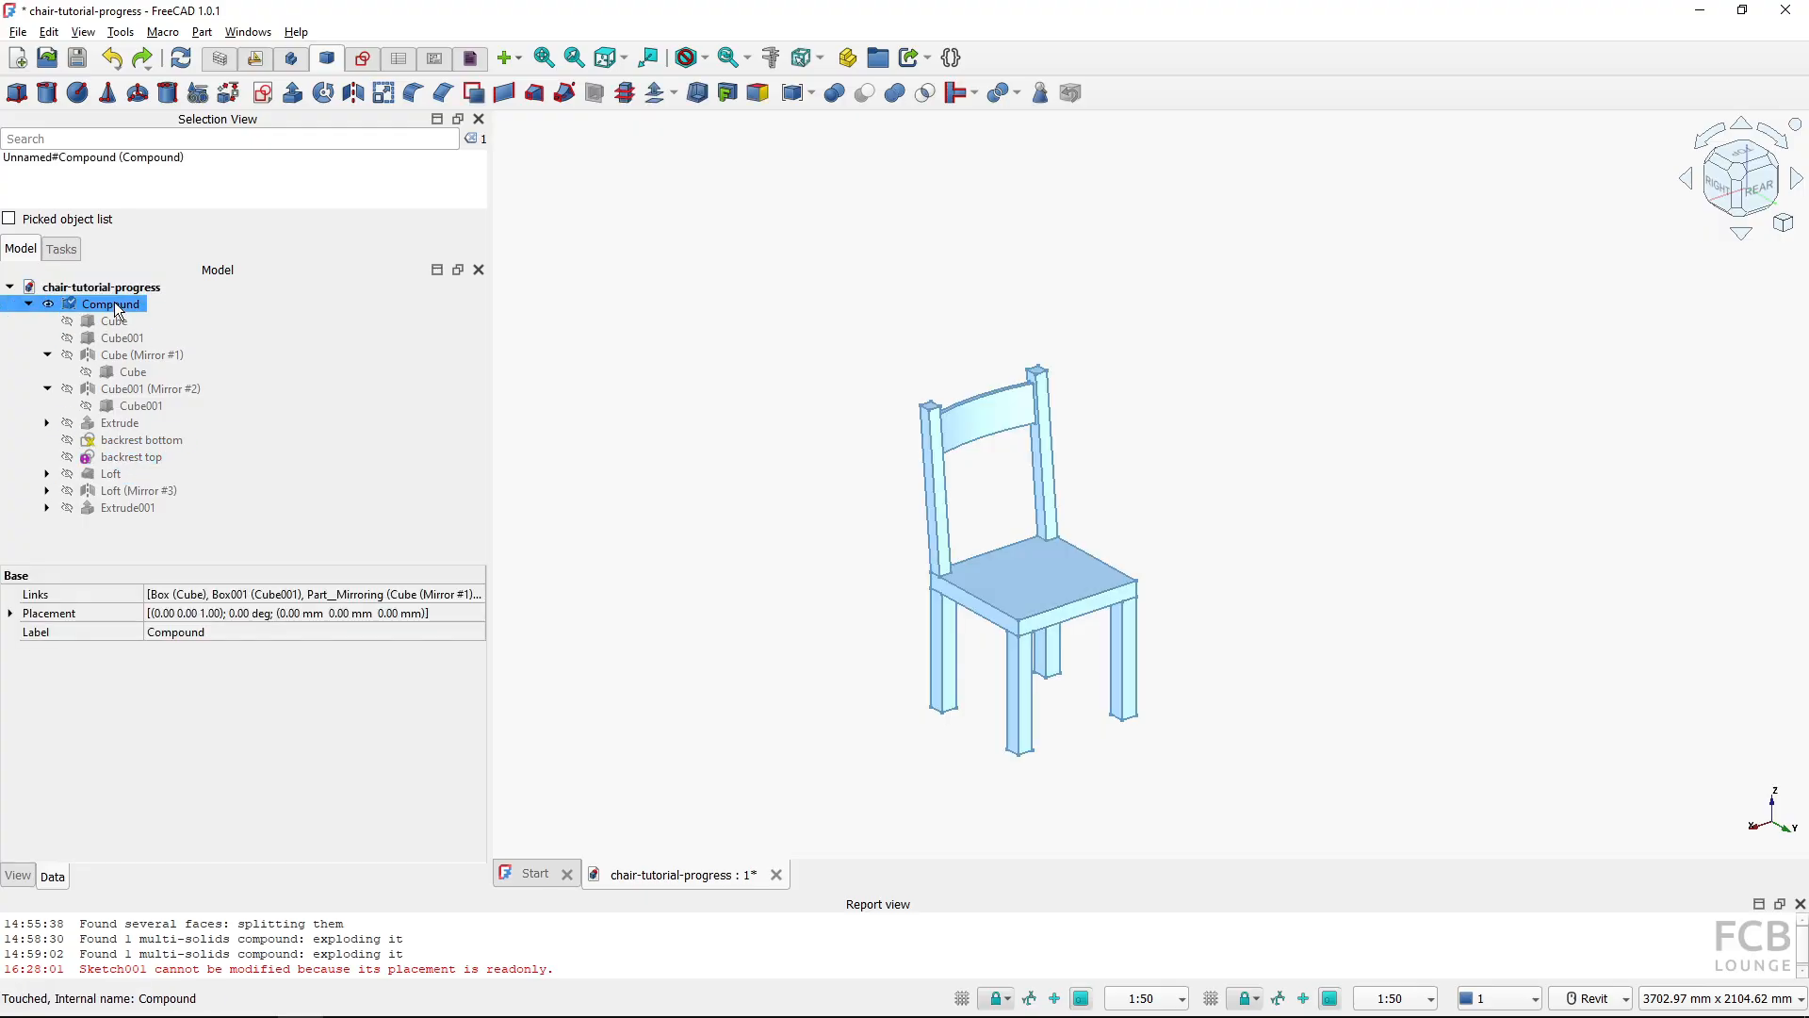
key("Delete")
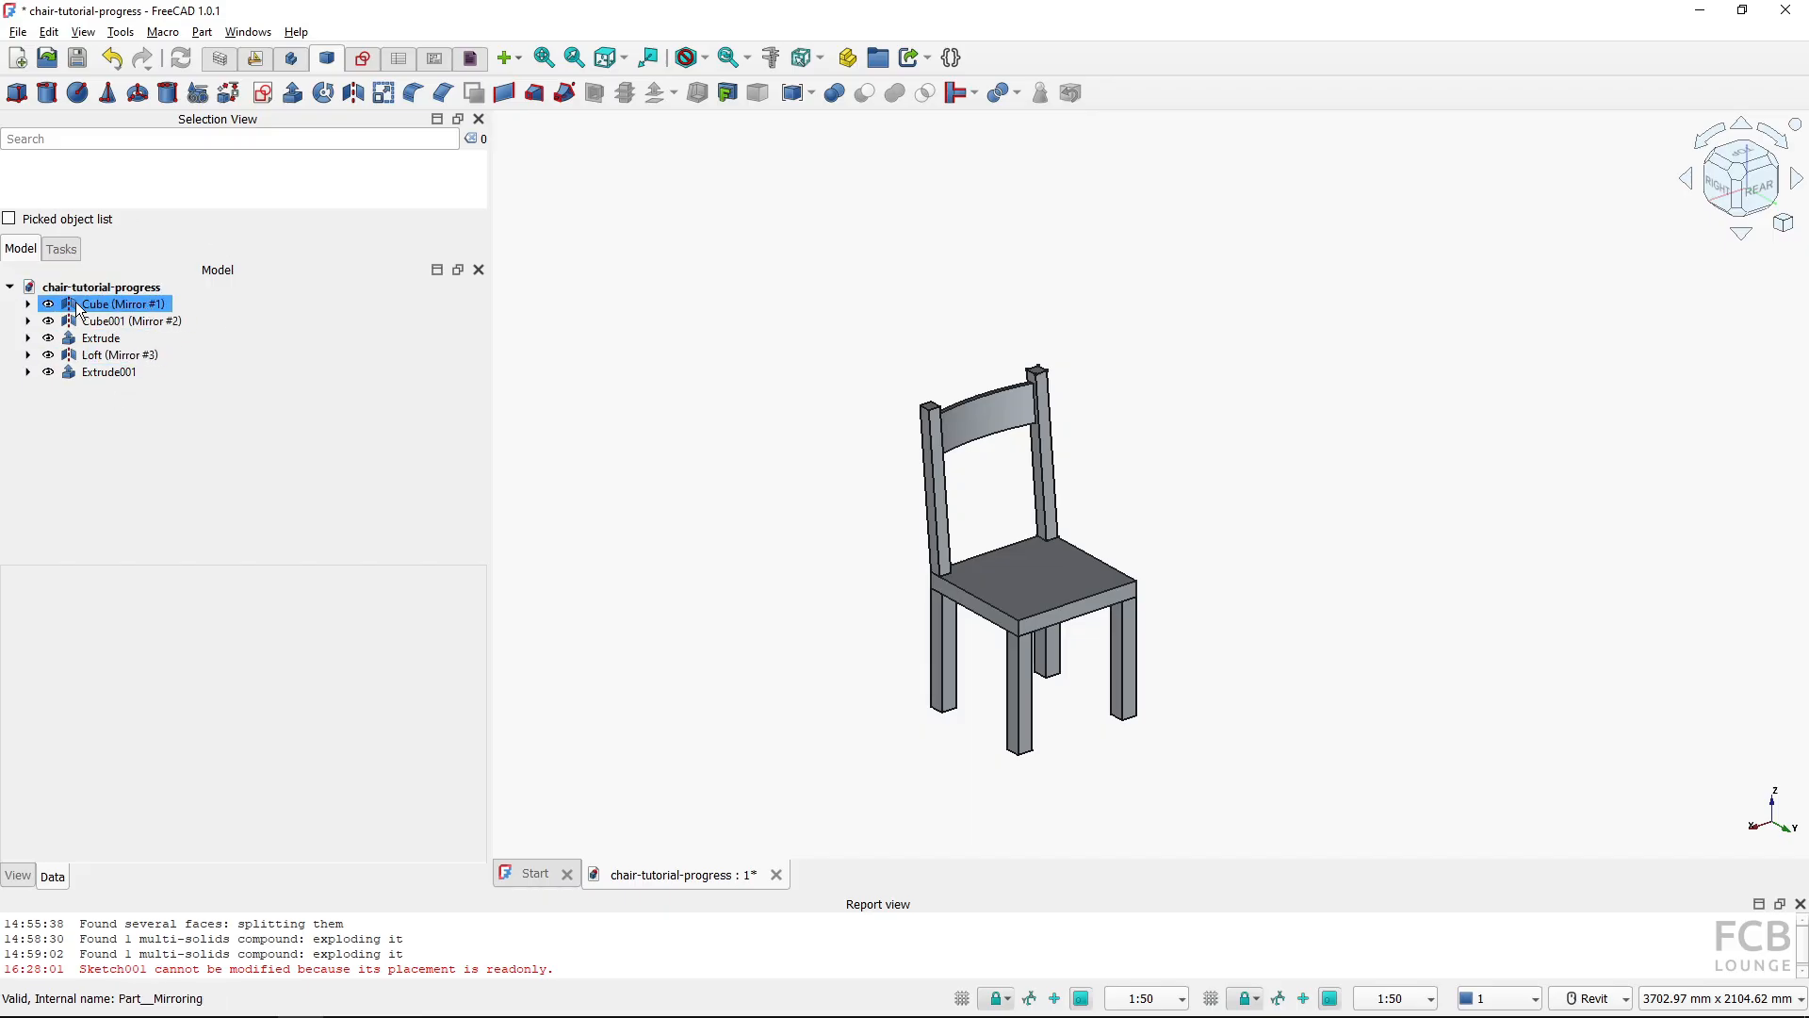
double_click(146, 305)
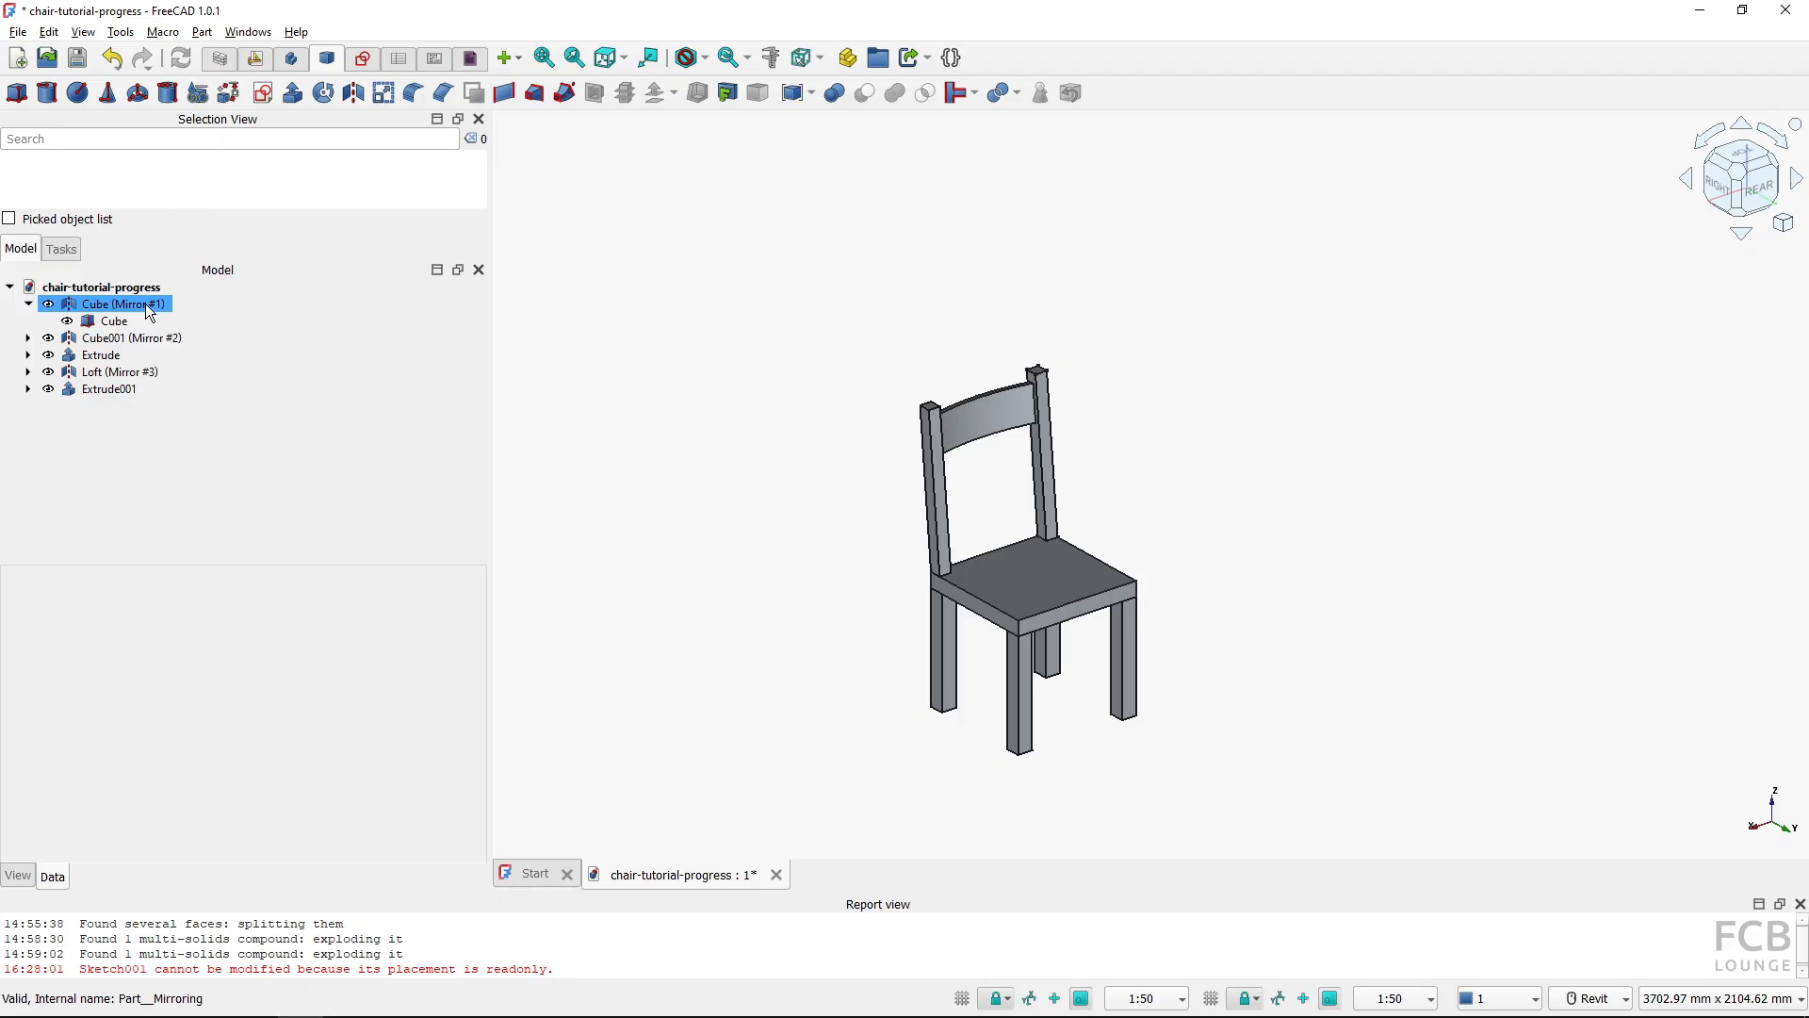
key("ctrl")
Downgrade Cube (Mirror #1) to an independent solid in the BIM workbench and check it against its source cube
left_click(218, 62)
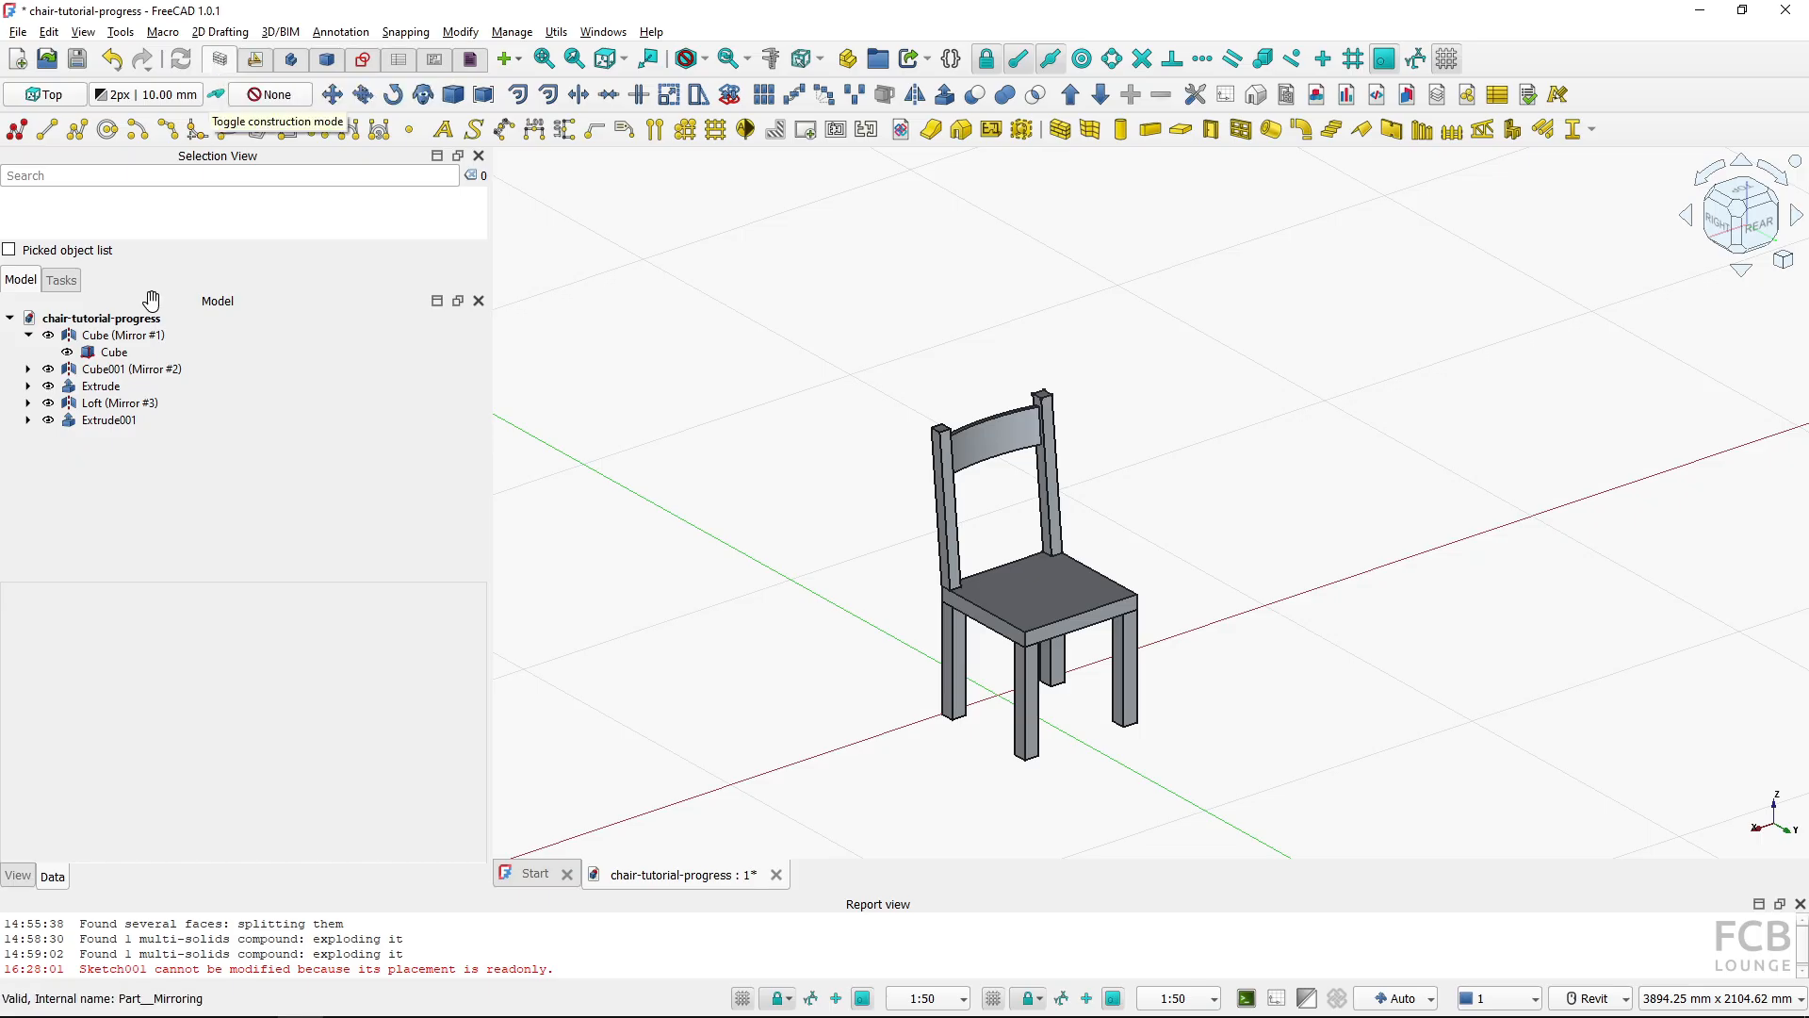
left_click(100, 336)
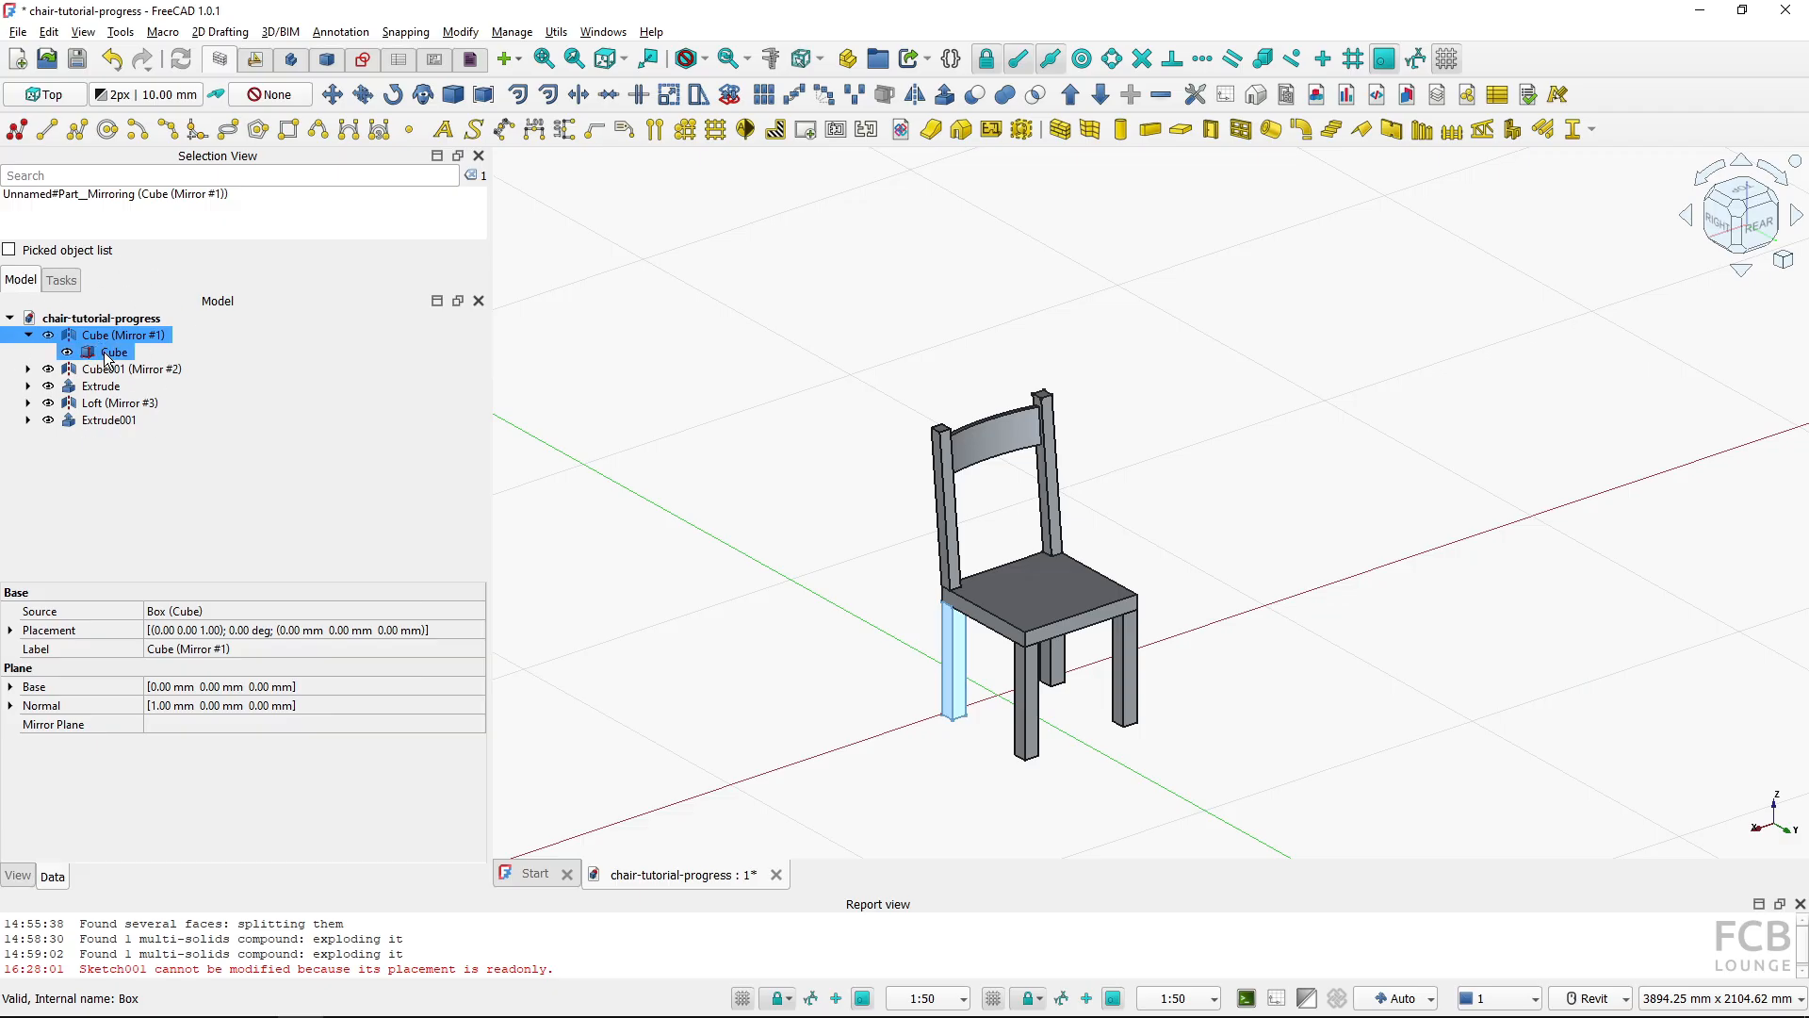
left_click(1099, 89)
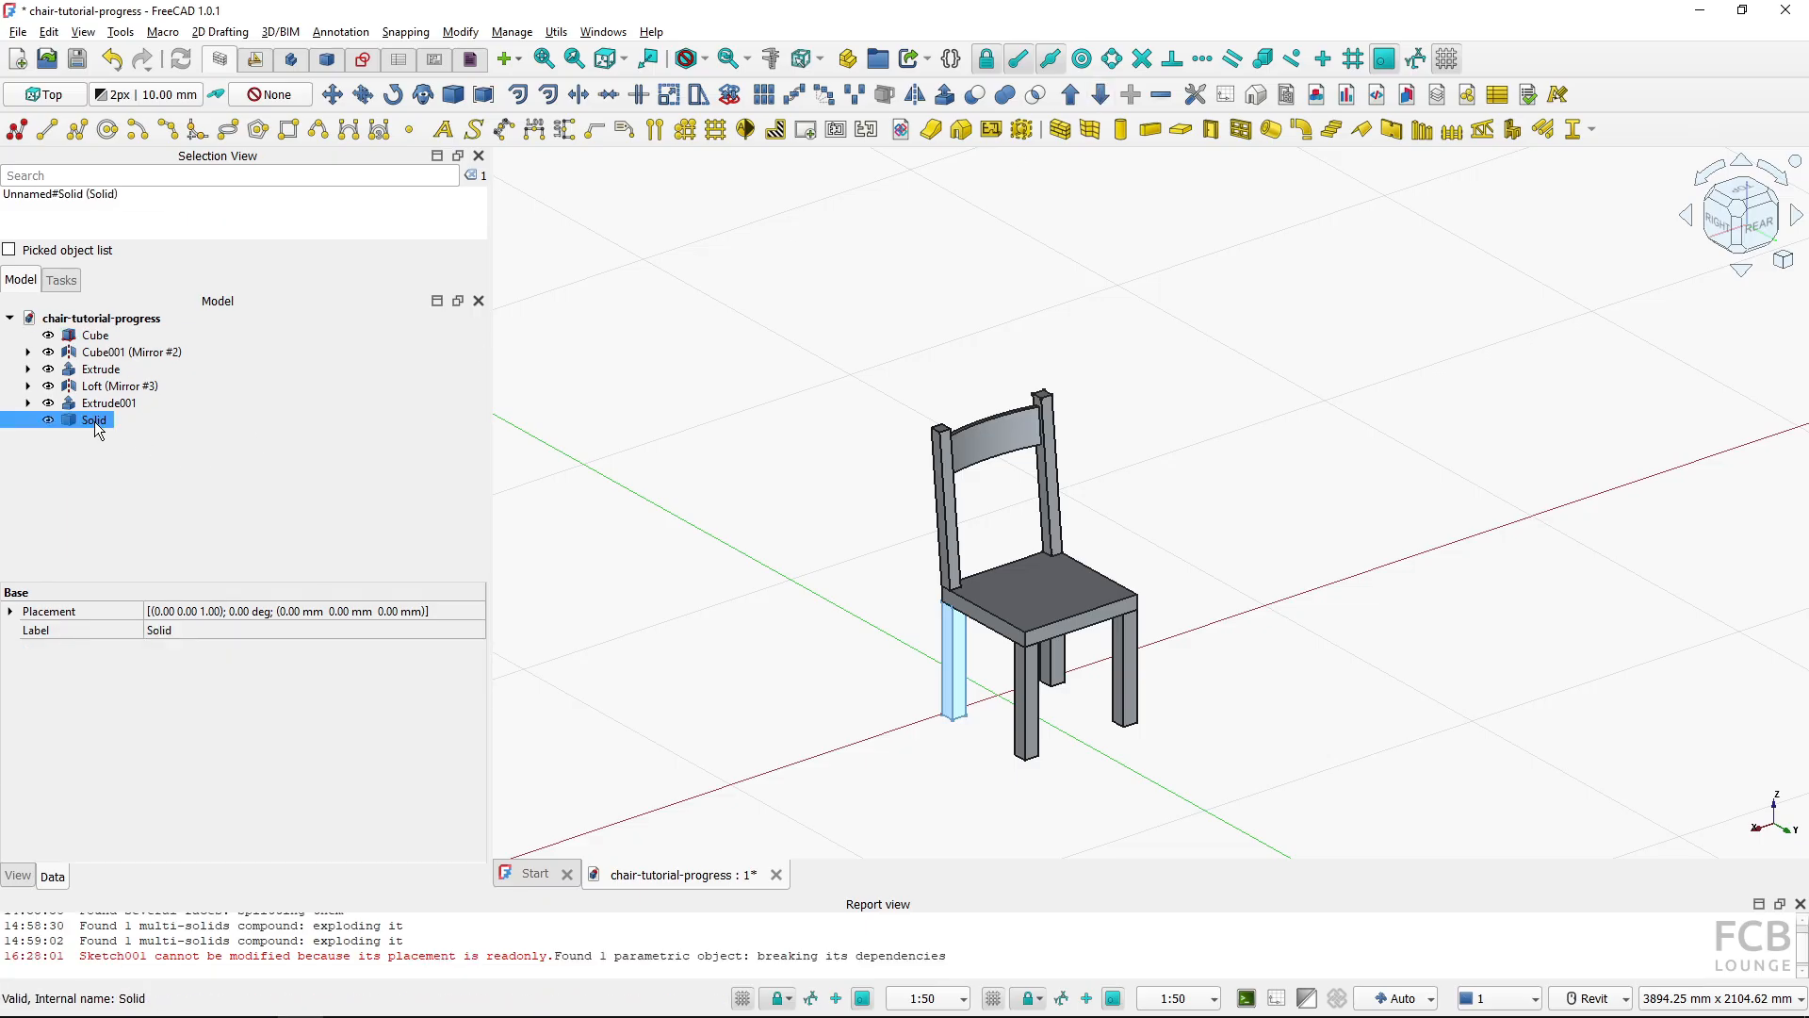
left_click(94, 420)
left_click(95, 337)
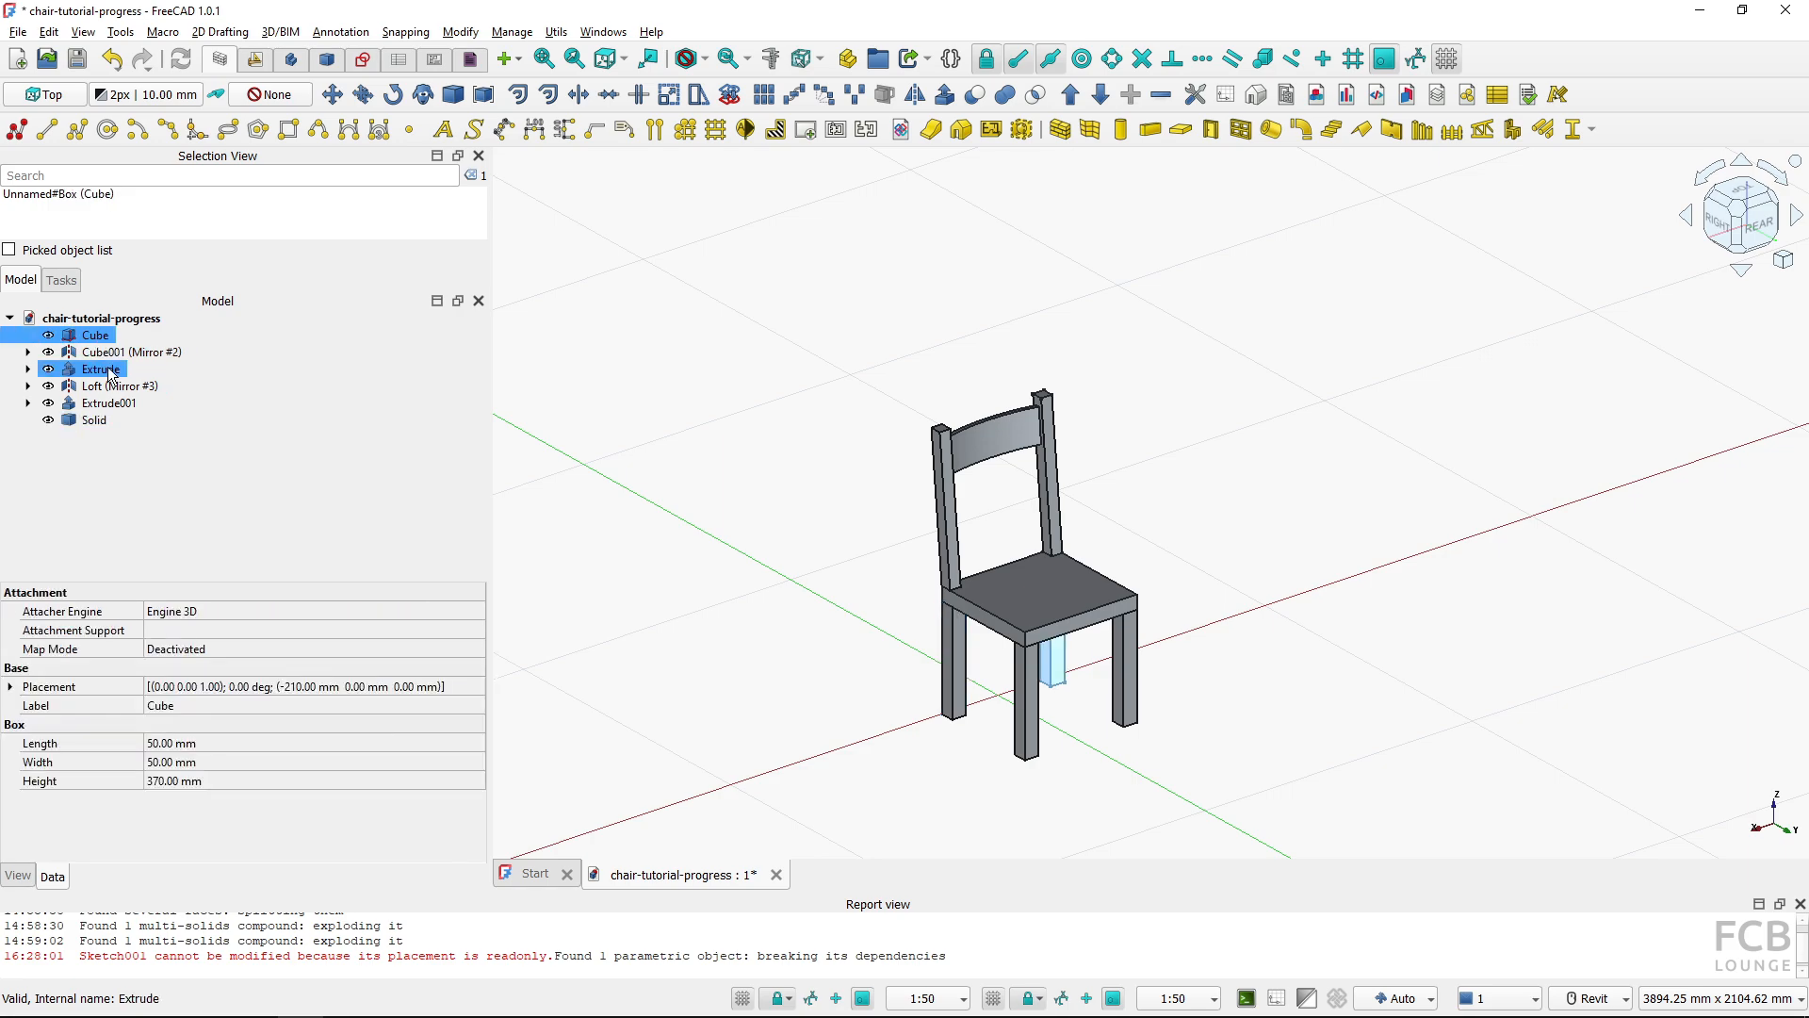
Downgrade Cube001 (Mirror #2) and Loft (Mirror #3) to independent solids
left_click(105, 353)
left_click(30, 353)
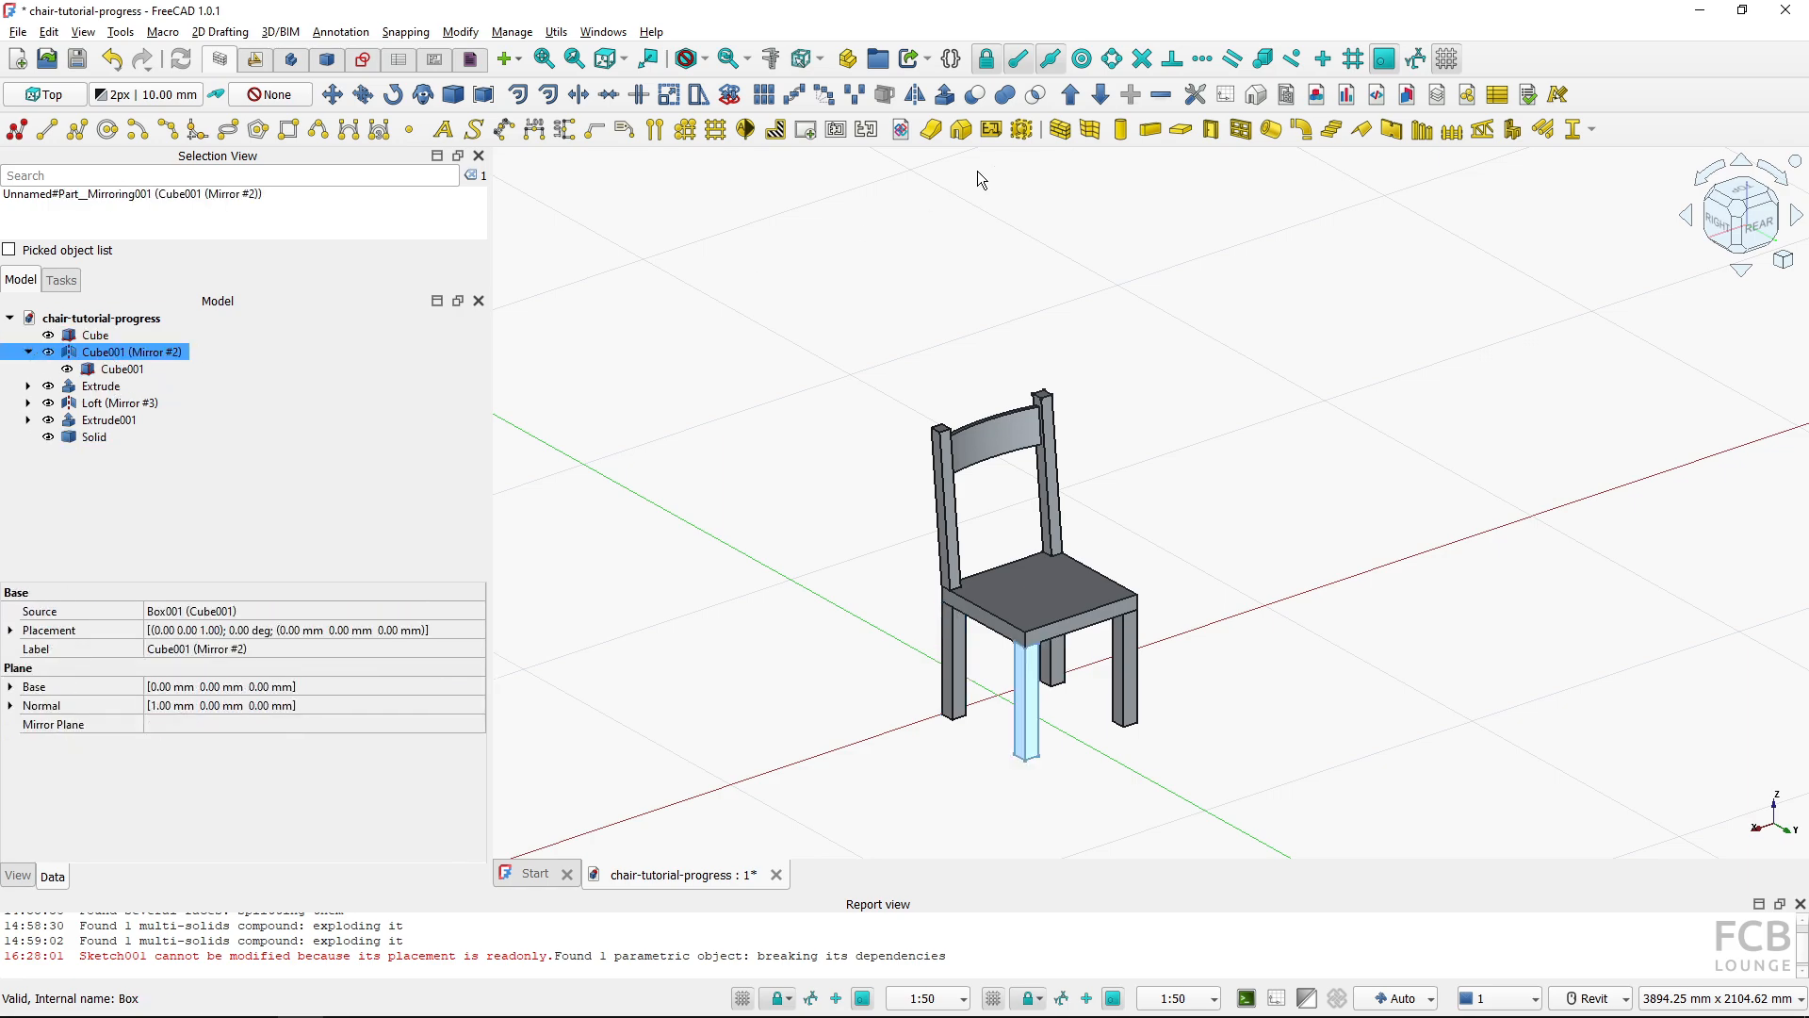
left_click(1103, 93)
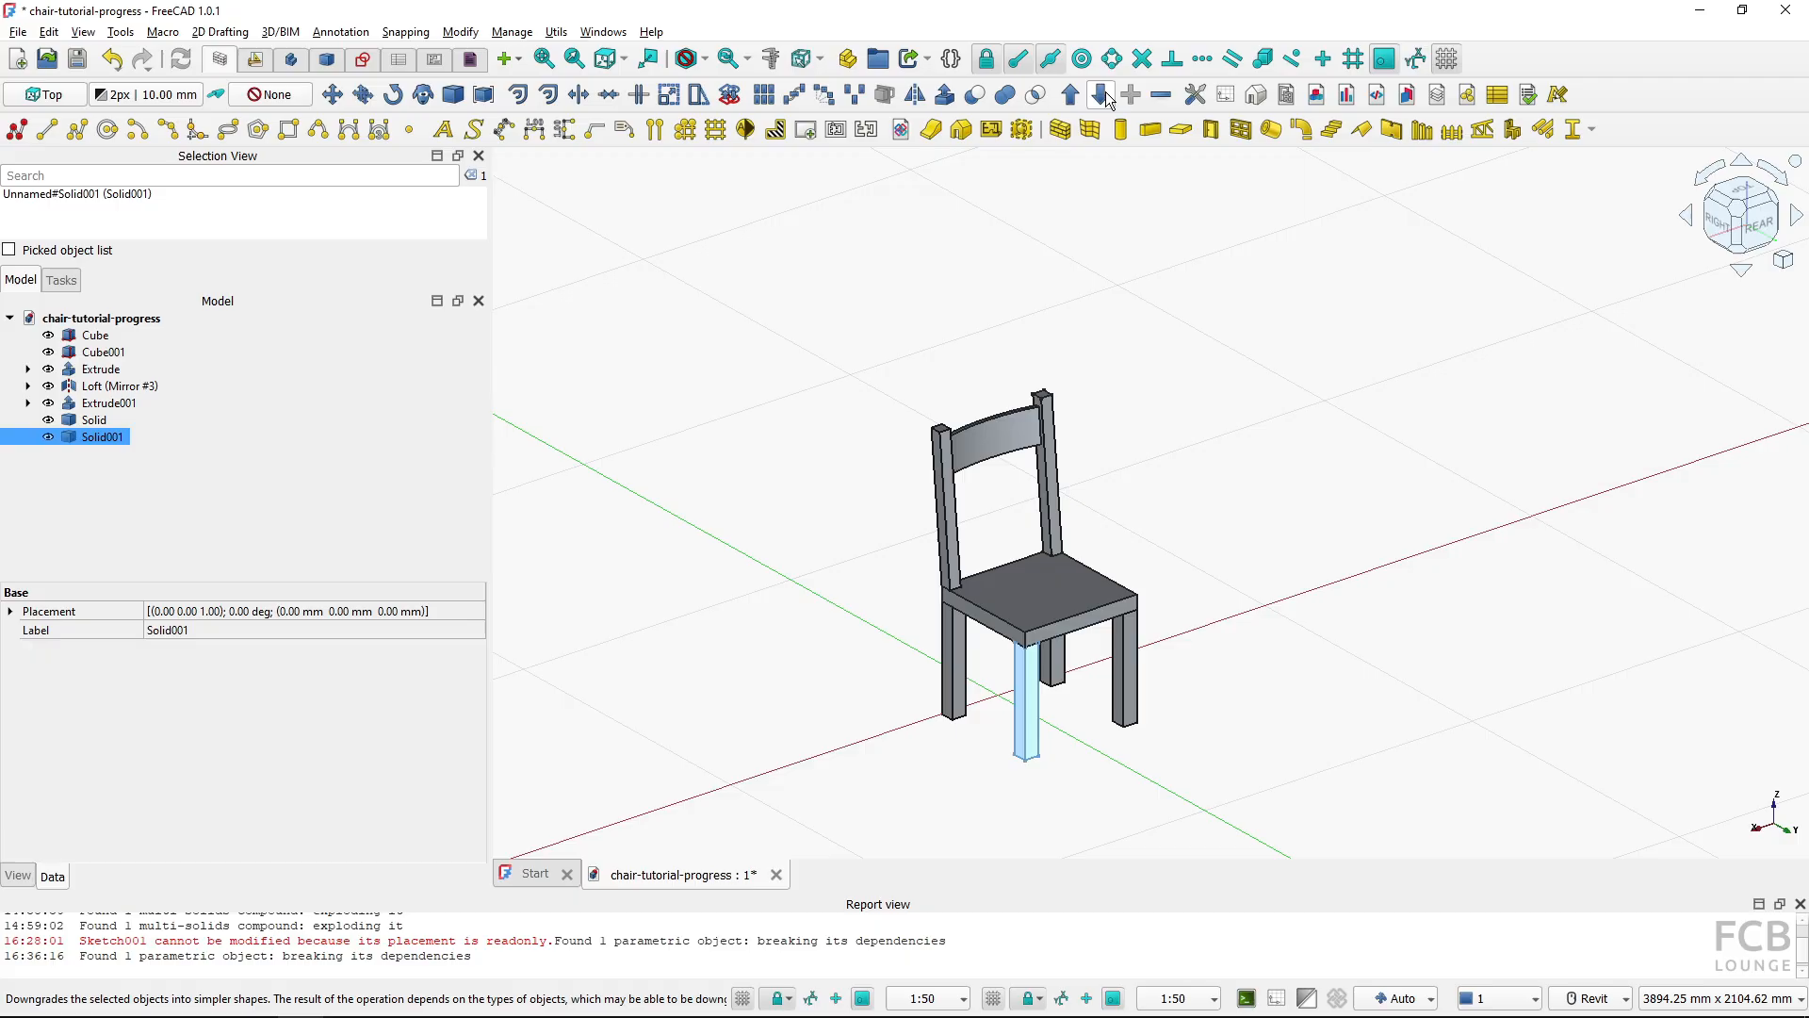
left_click(121, 386)
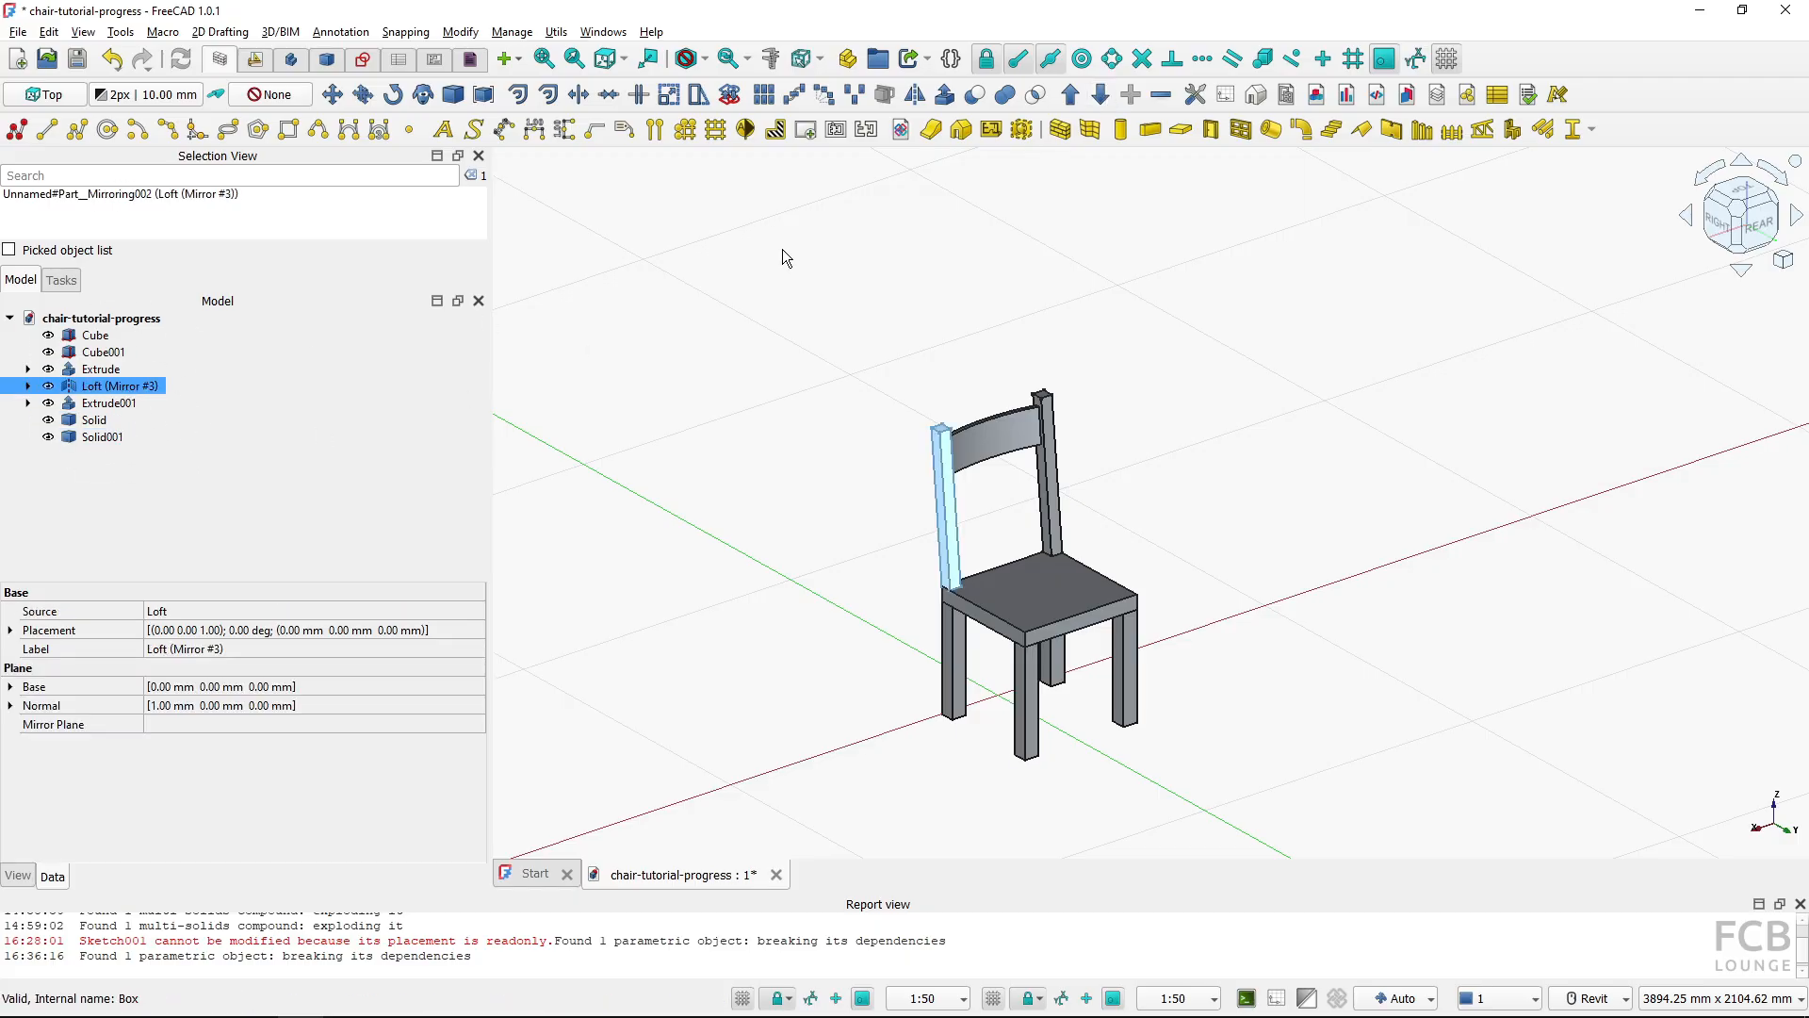
left_click(1100, 95)
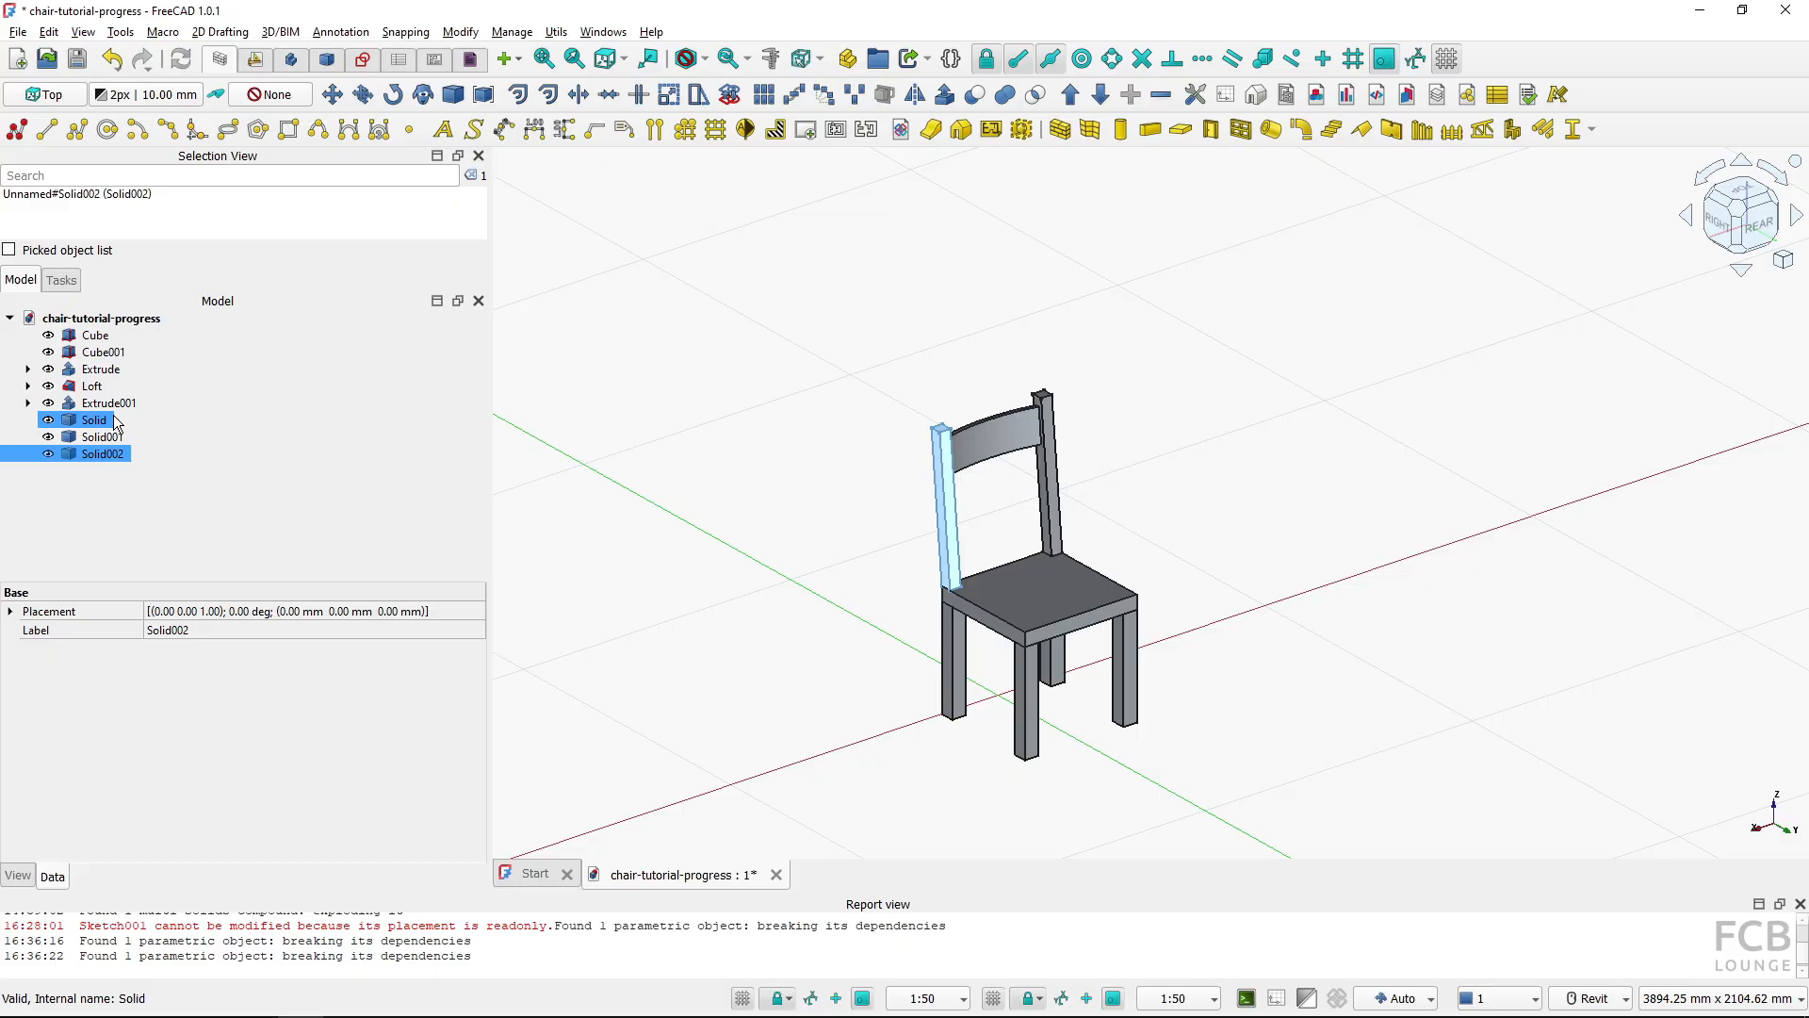
Hide the backrest bottom and backrest top sketches inside the Loft and clear the selection
left_click(28, 386)
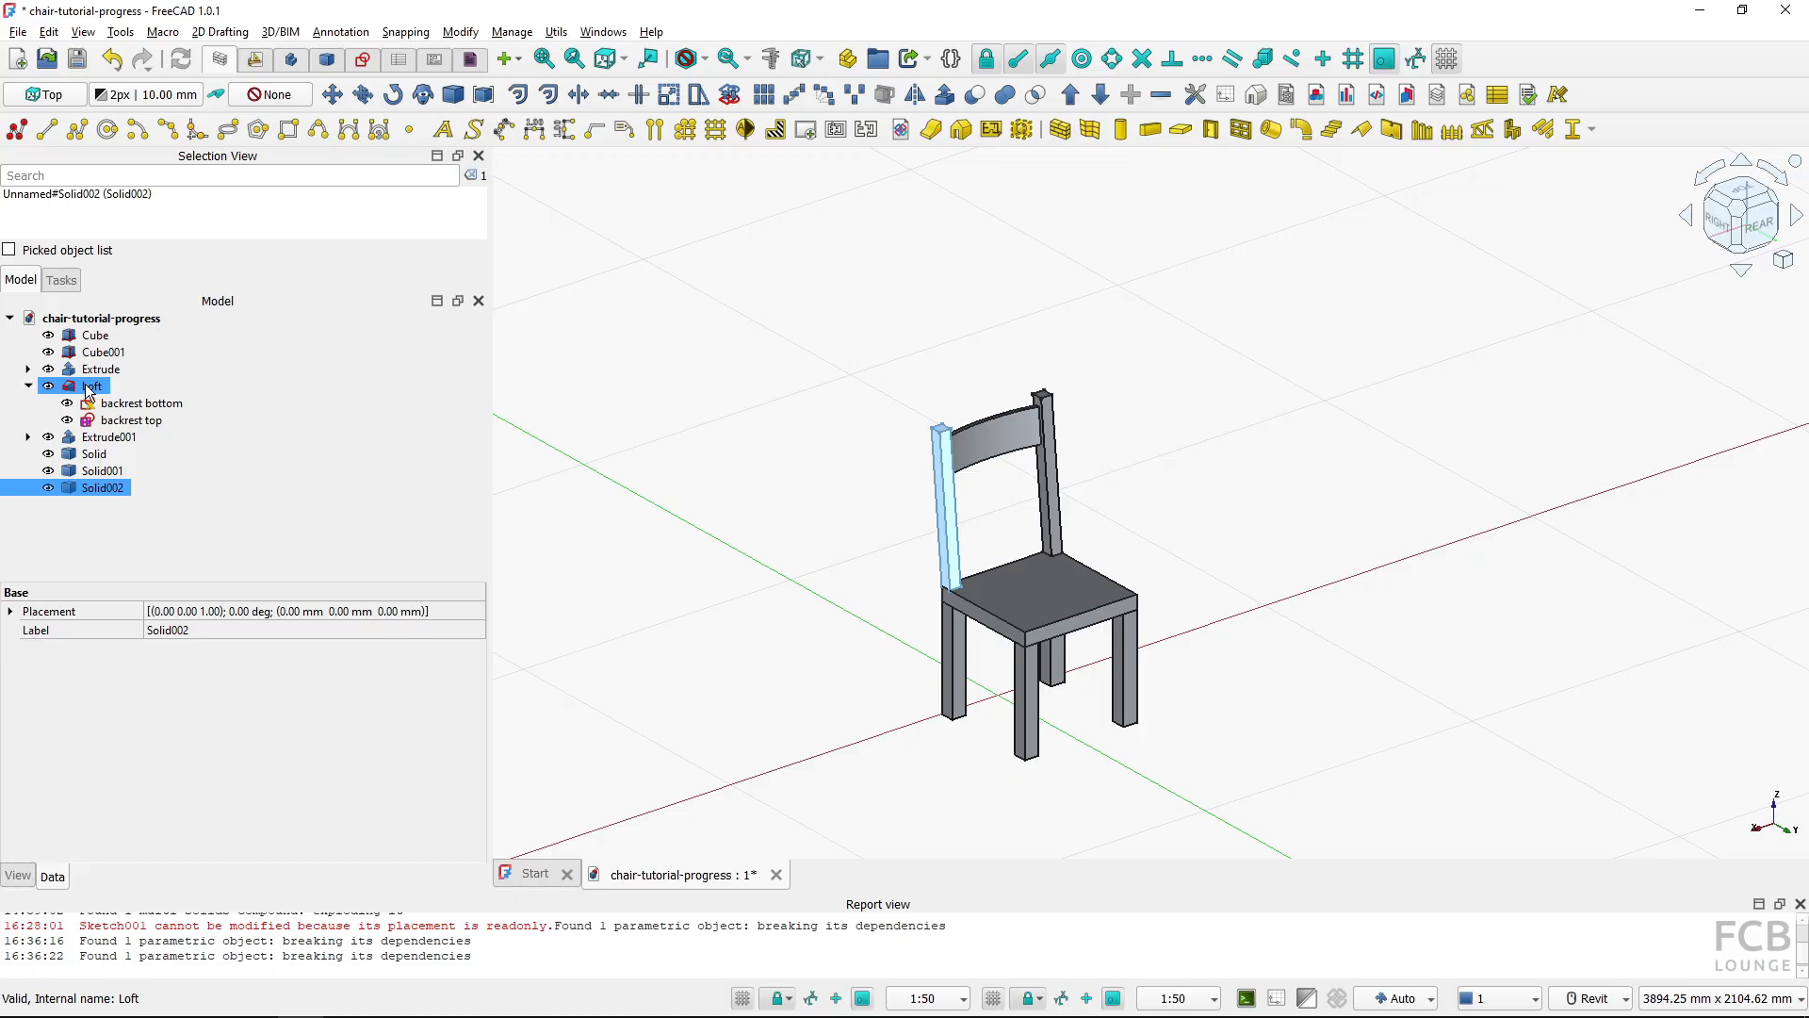
left_click(67, 404)
left_click(67, 421)
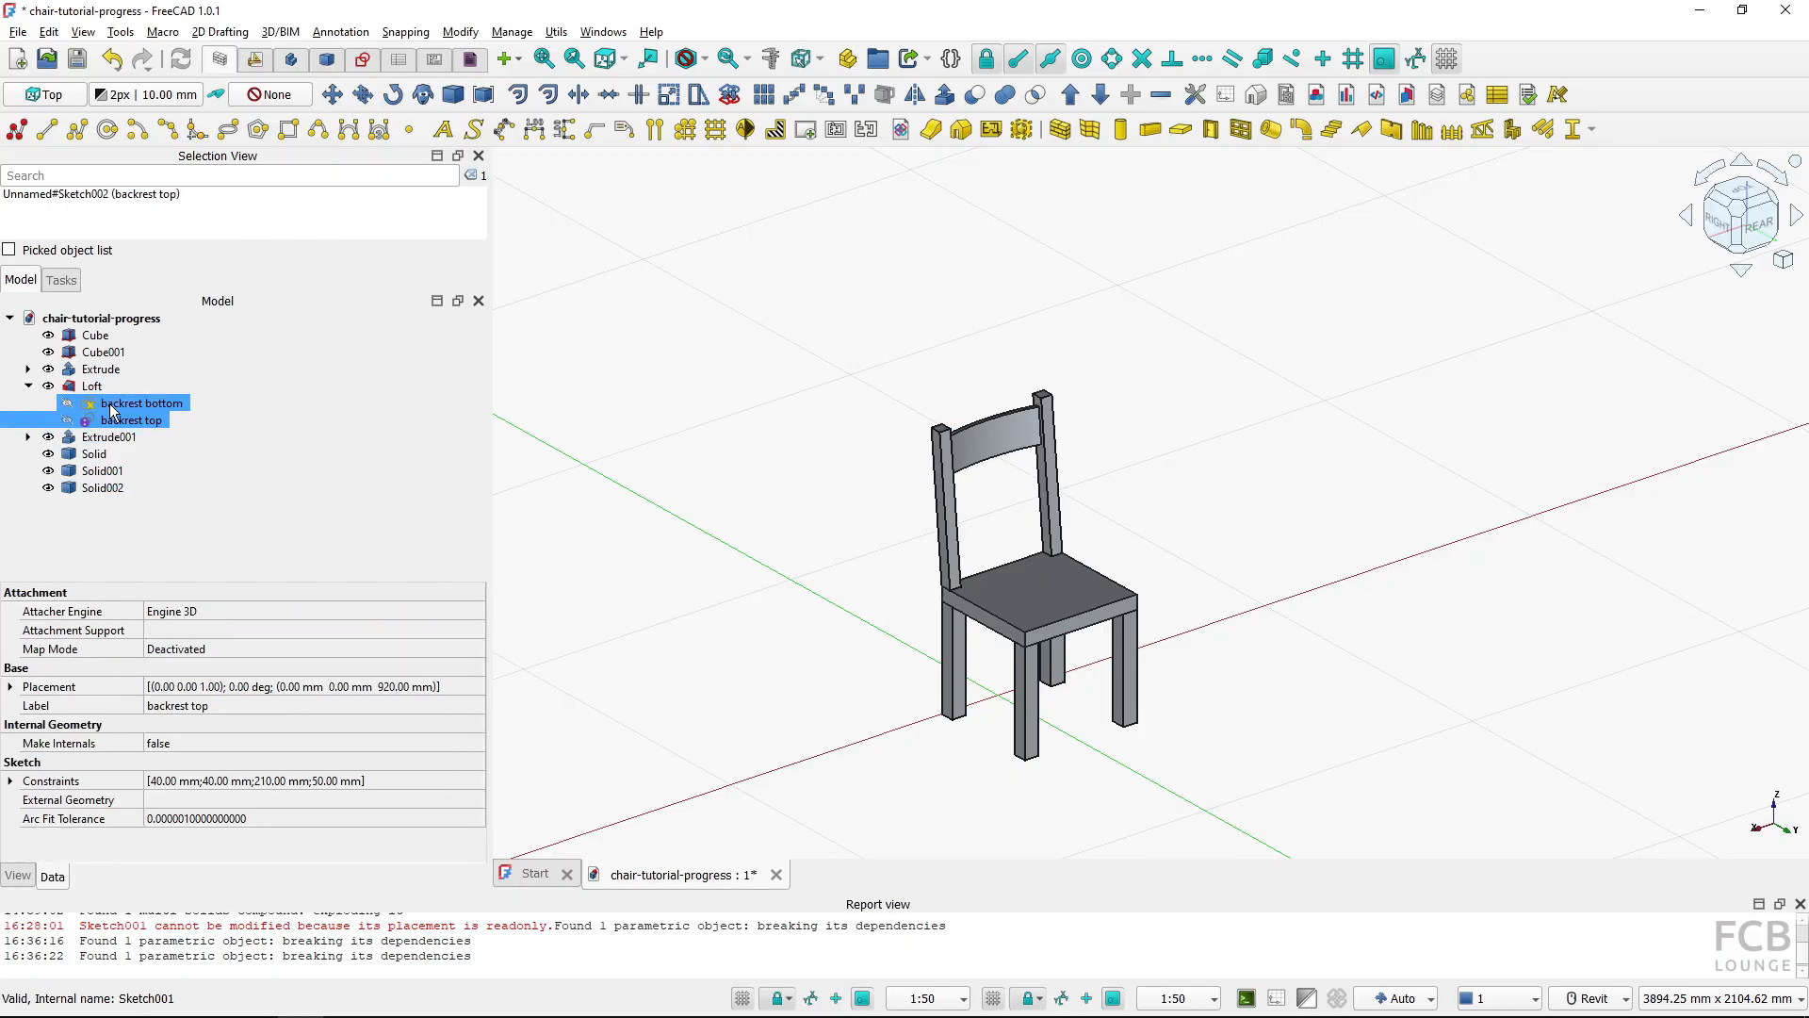
left_click(28, 386)
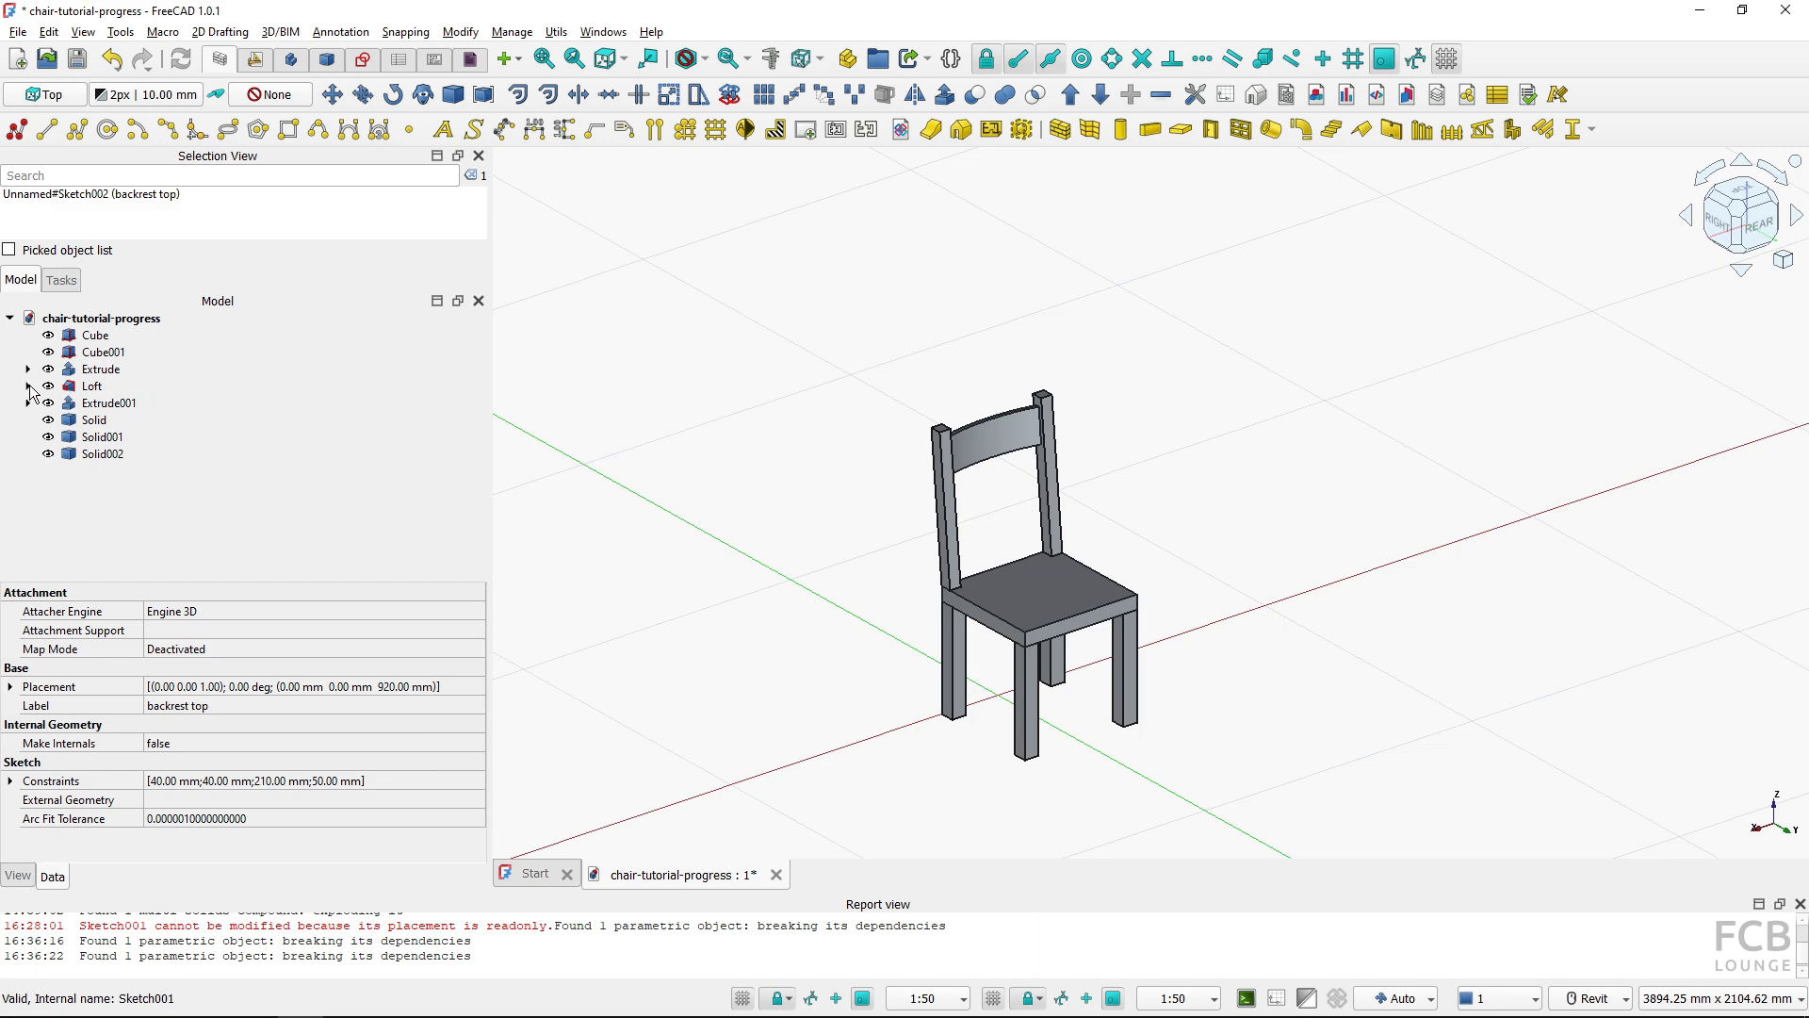
left_click(556, 337)
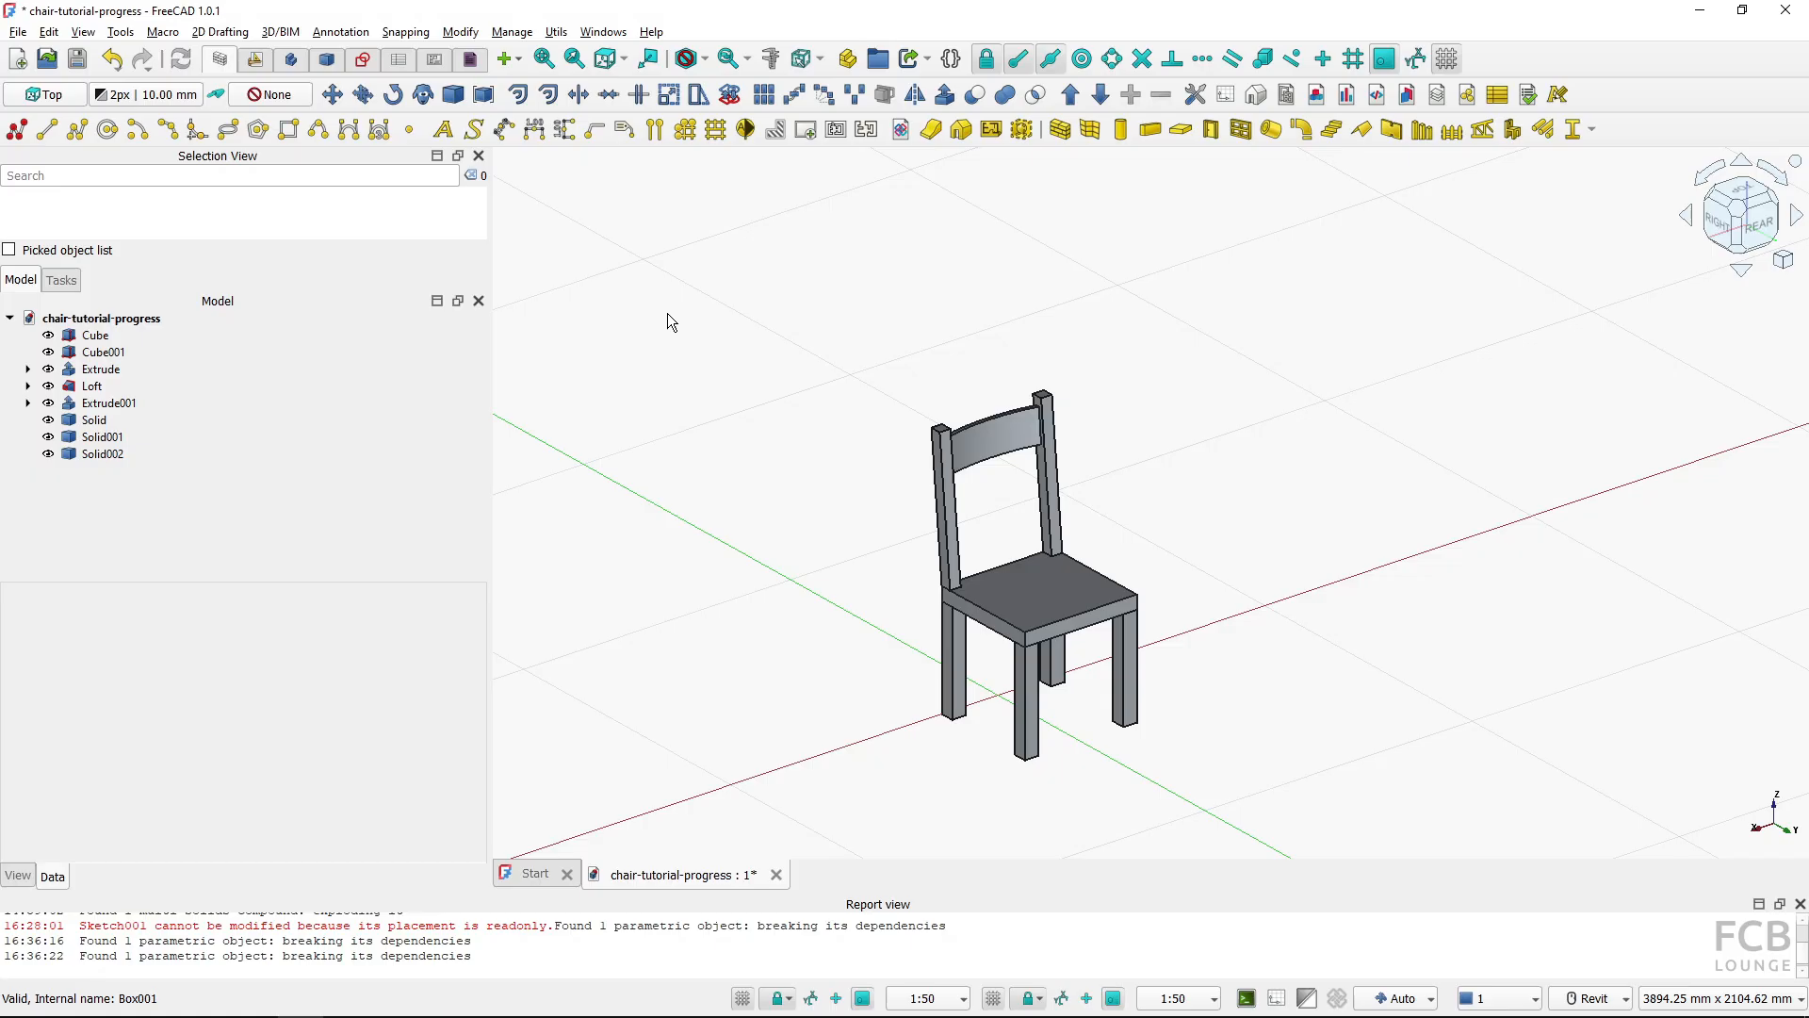
Combine all the independent chair parts into a new compound in the Part workbench
left_click_drag(773, 300, 1261, 803)
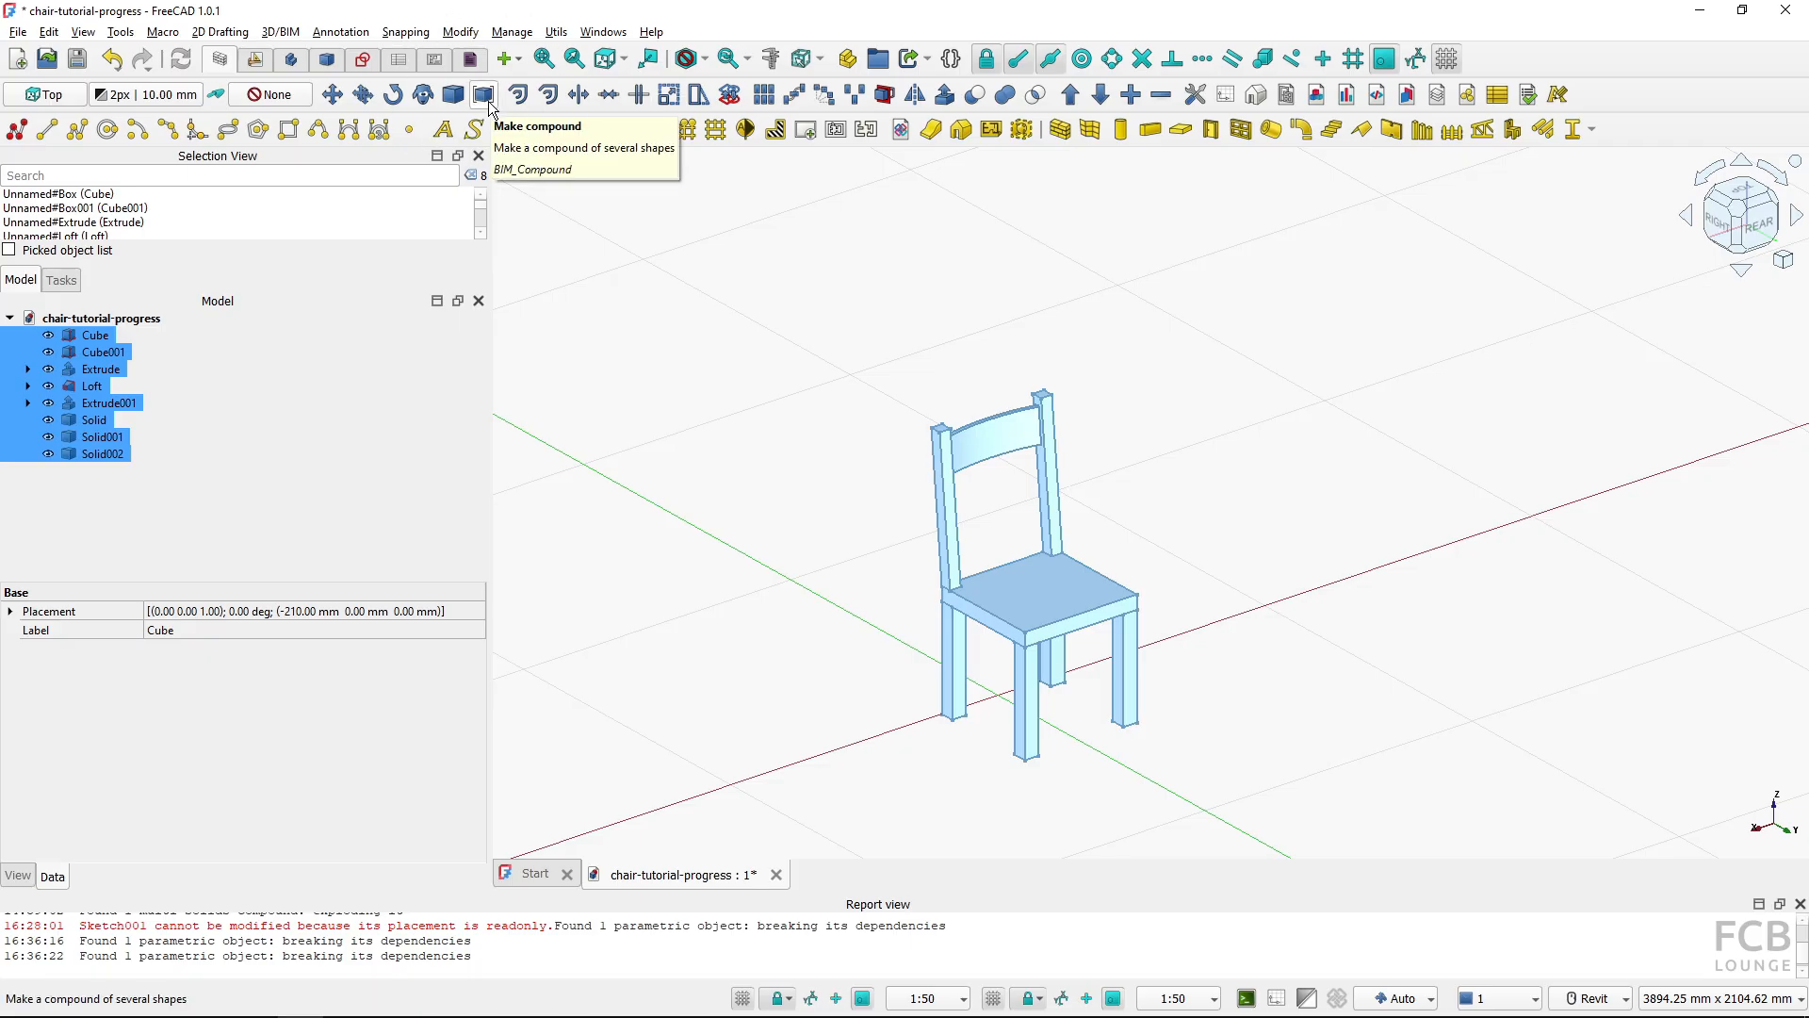
left_click(327, 59)
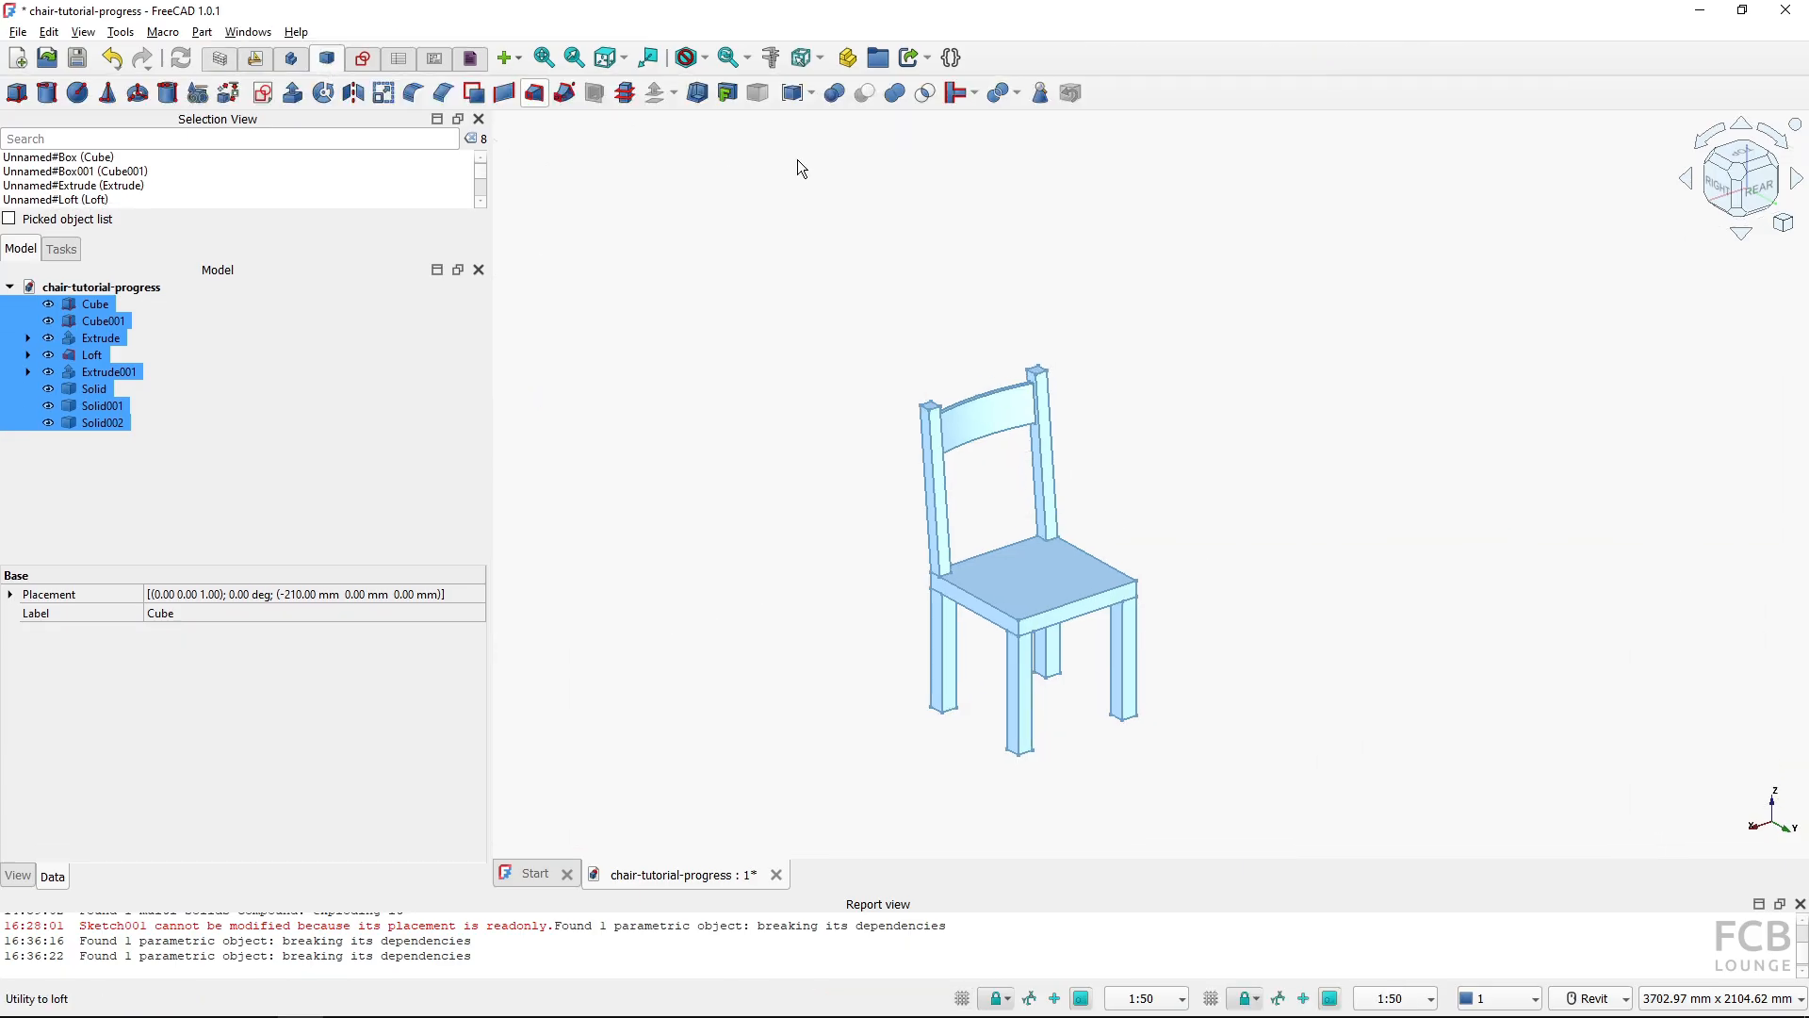
left_click(792, 92)
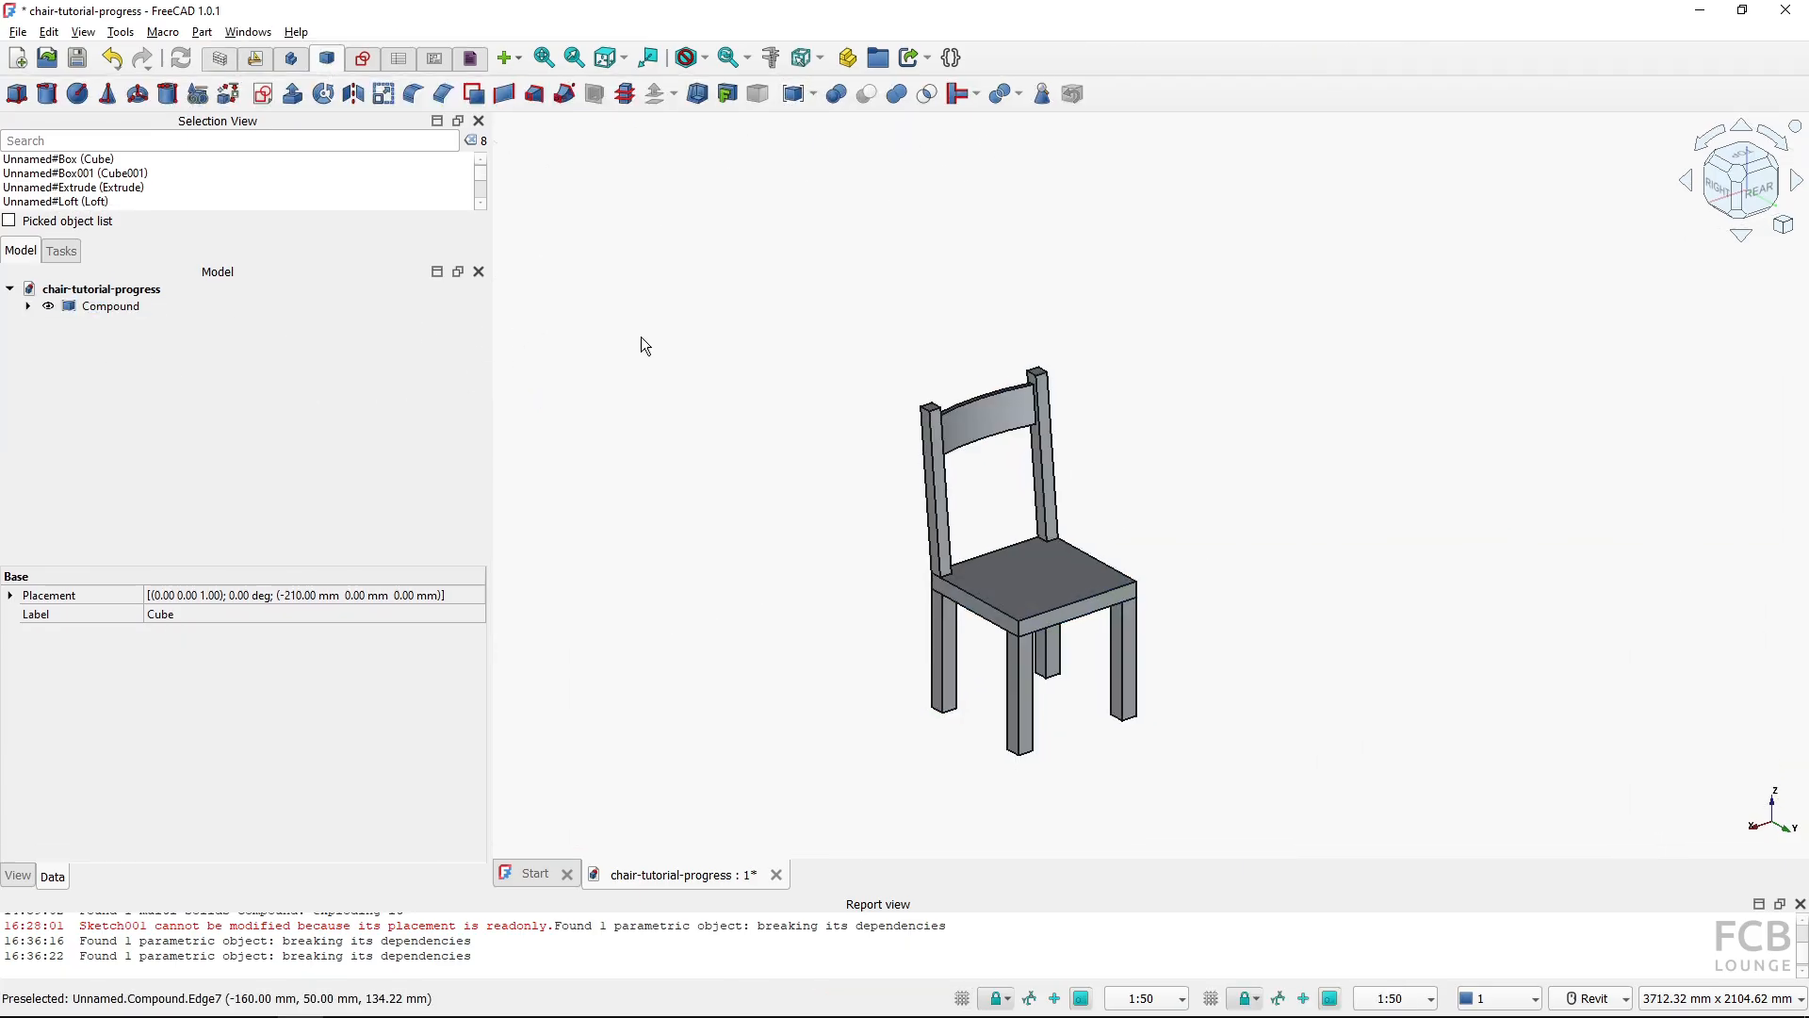
scroll(997, 500, "up", 3)
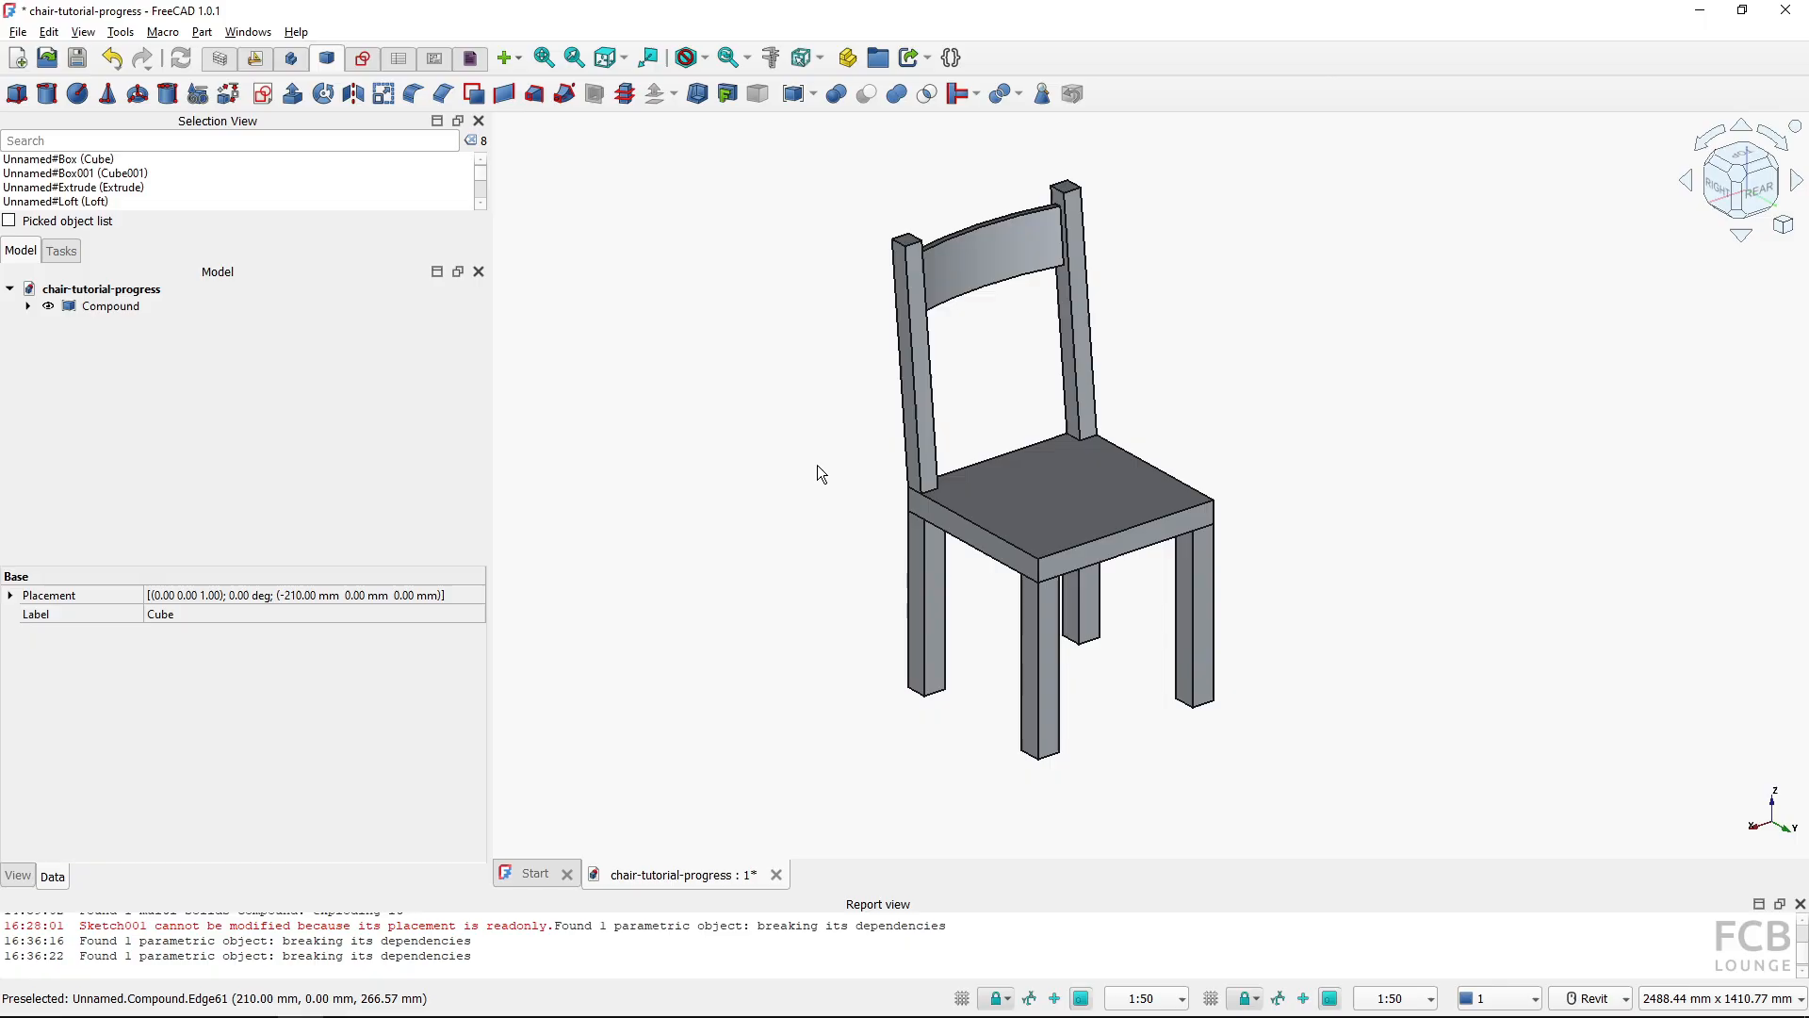
left_click(124, 314)
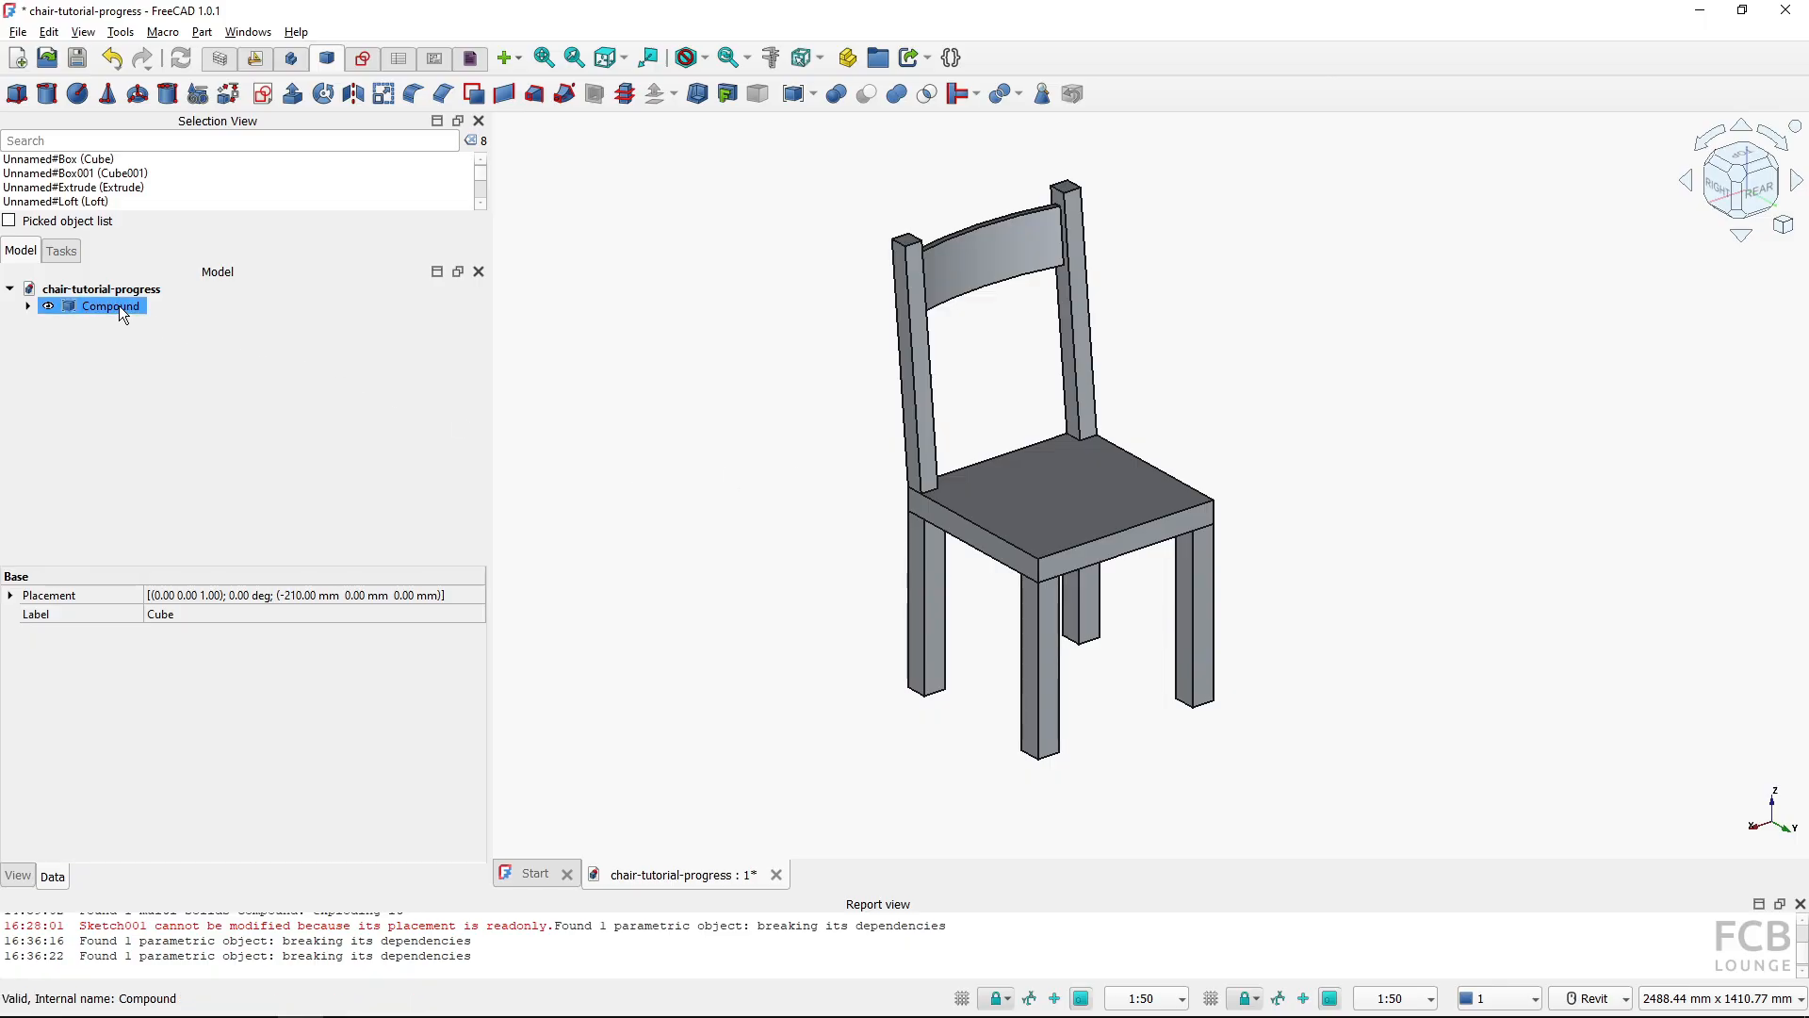
left_click(860, 378)
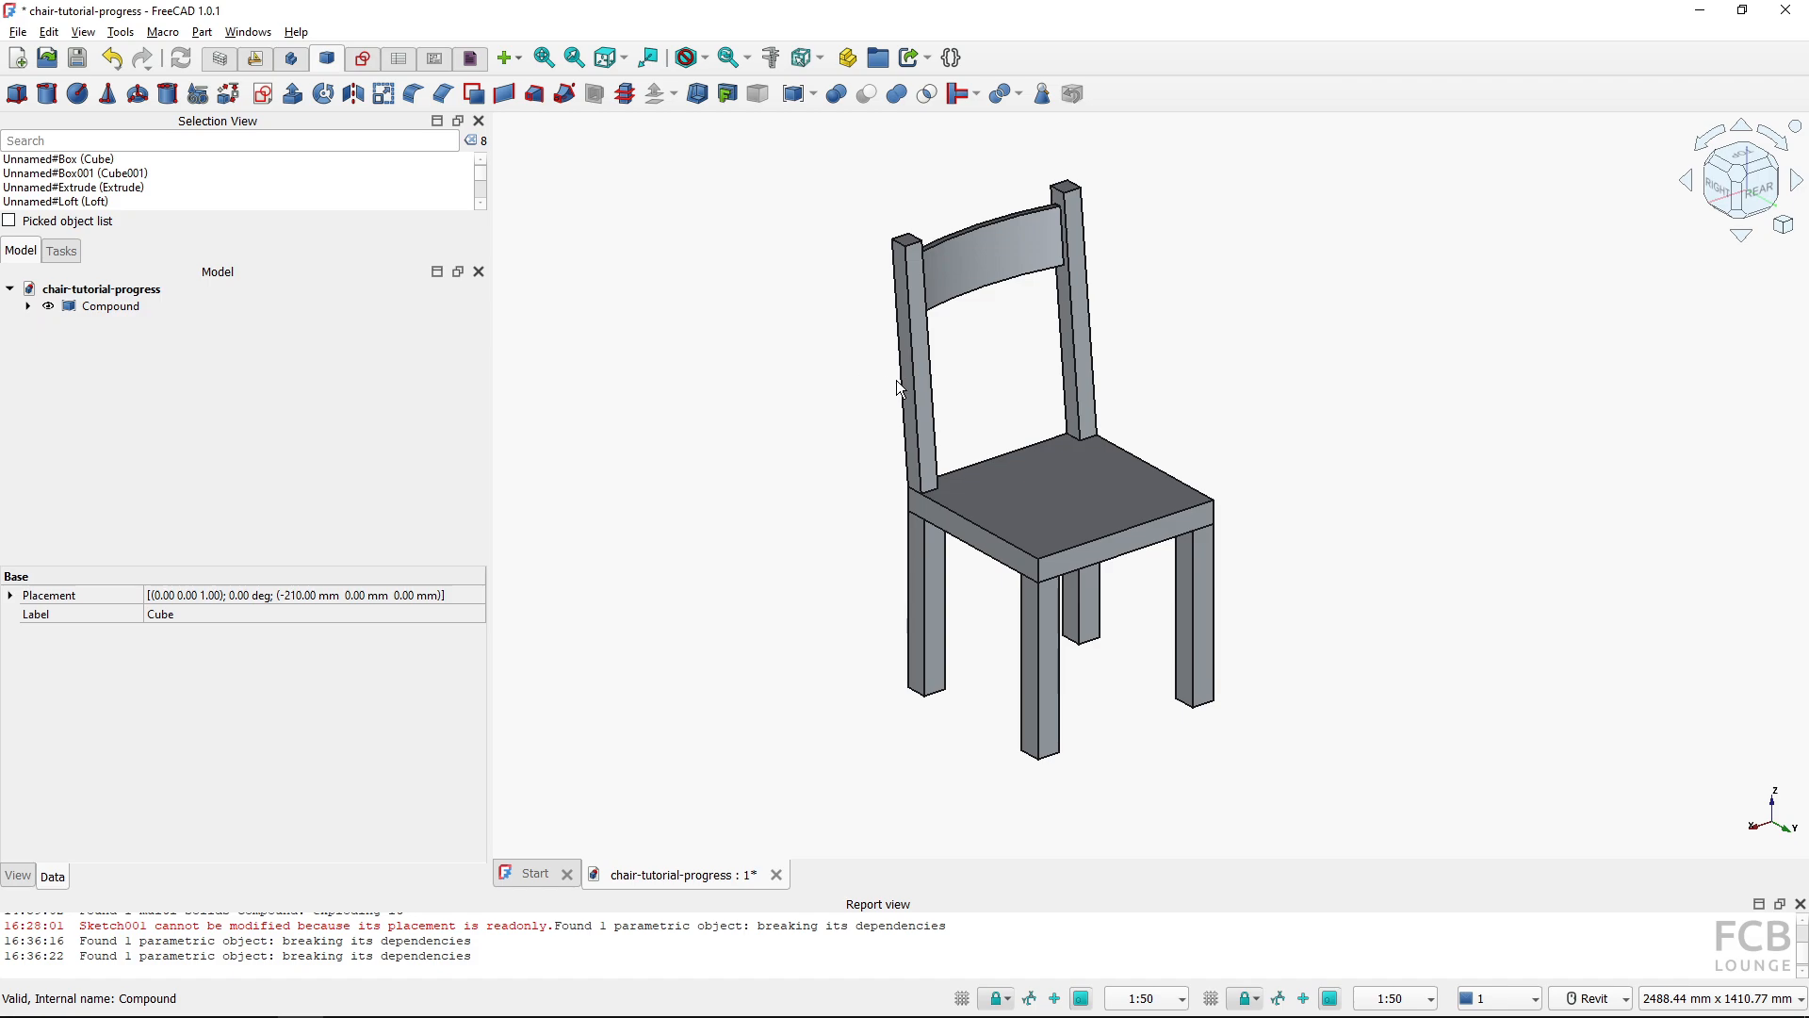
Convert the chair compound into an Equipment object in the BIM workbench
left_click(221, 60)
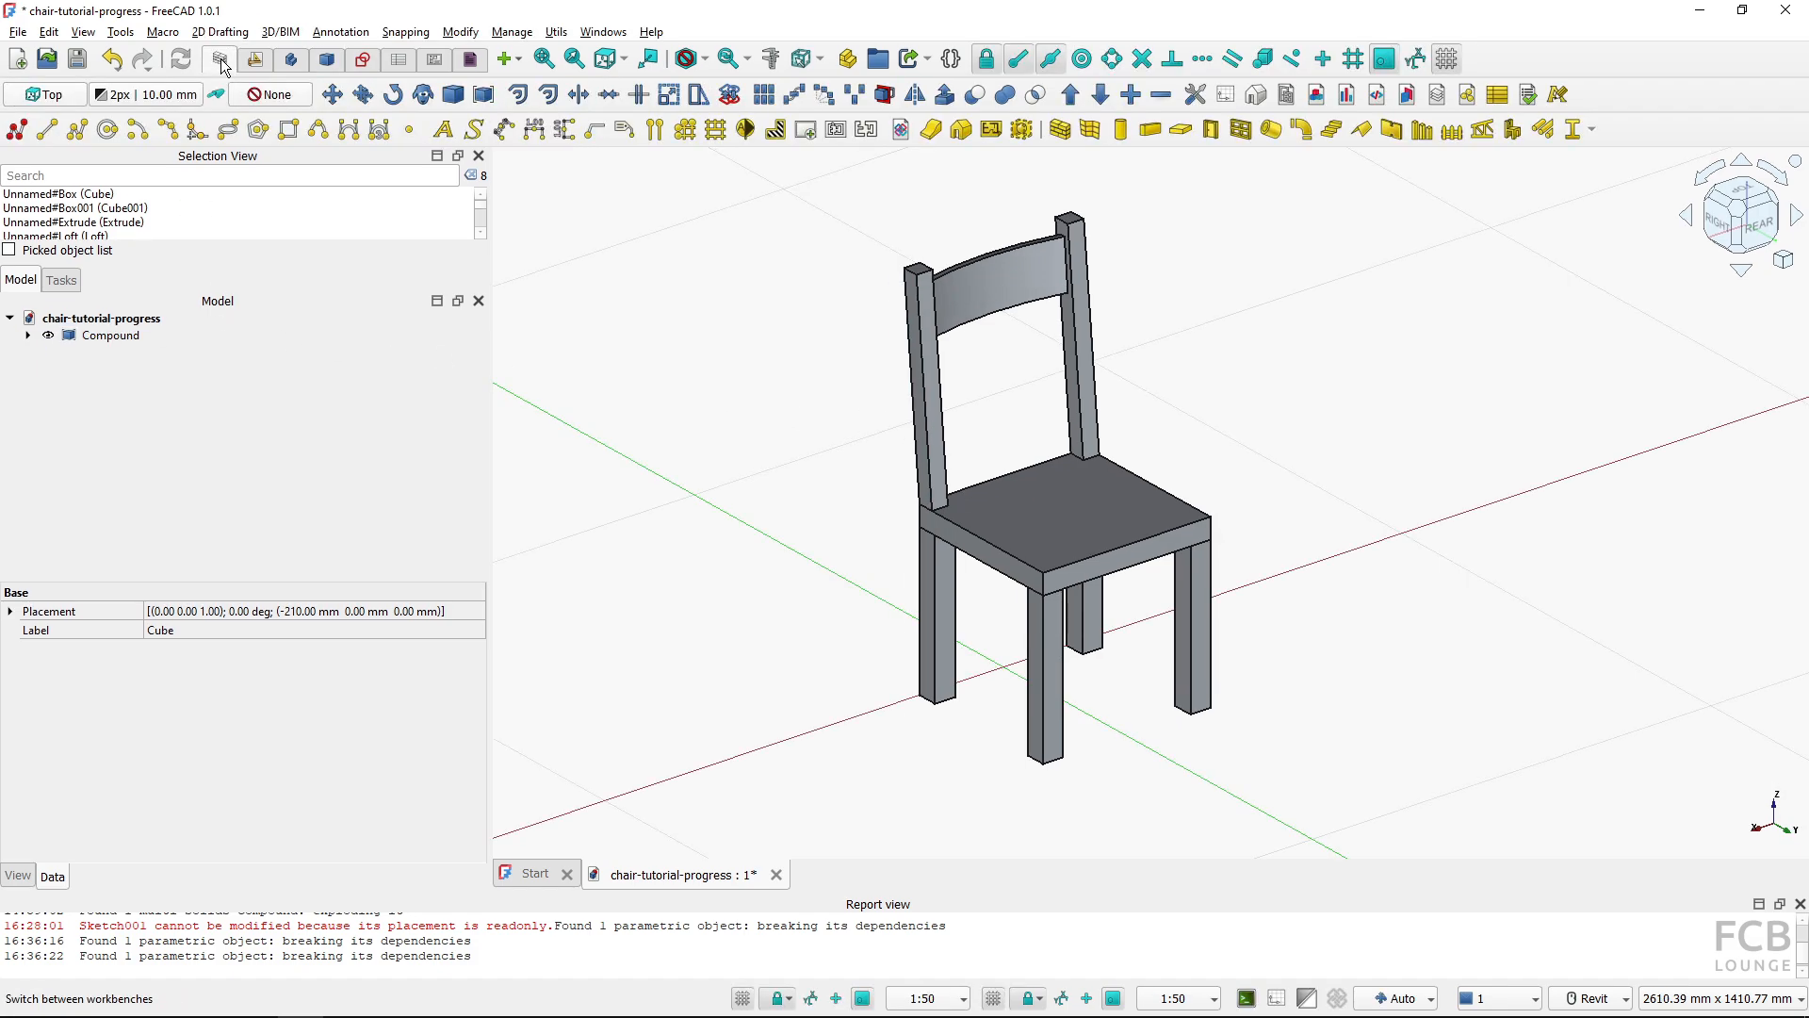
left_click(132, 338)
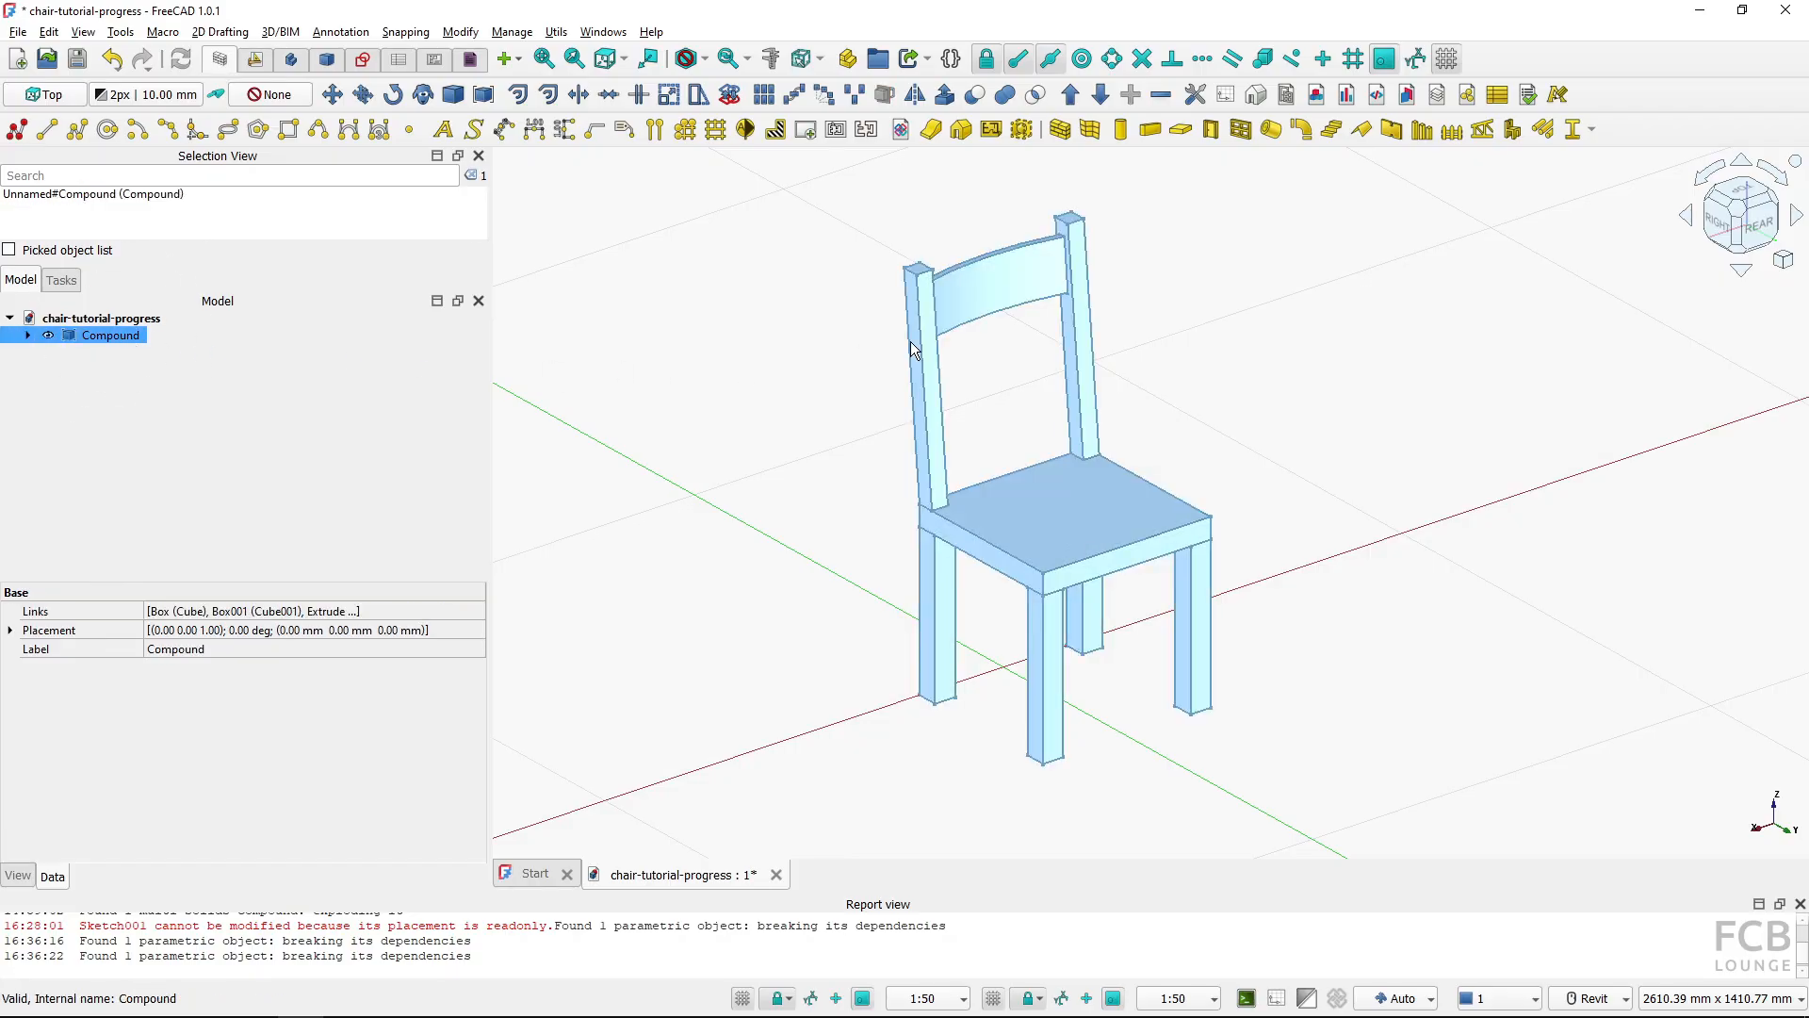
left_click(1511, 132)
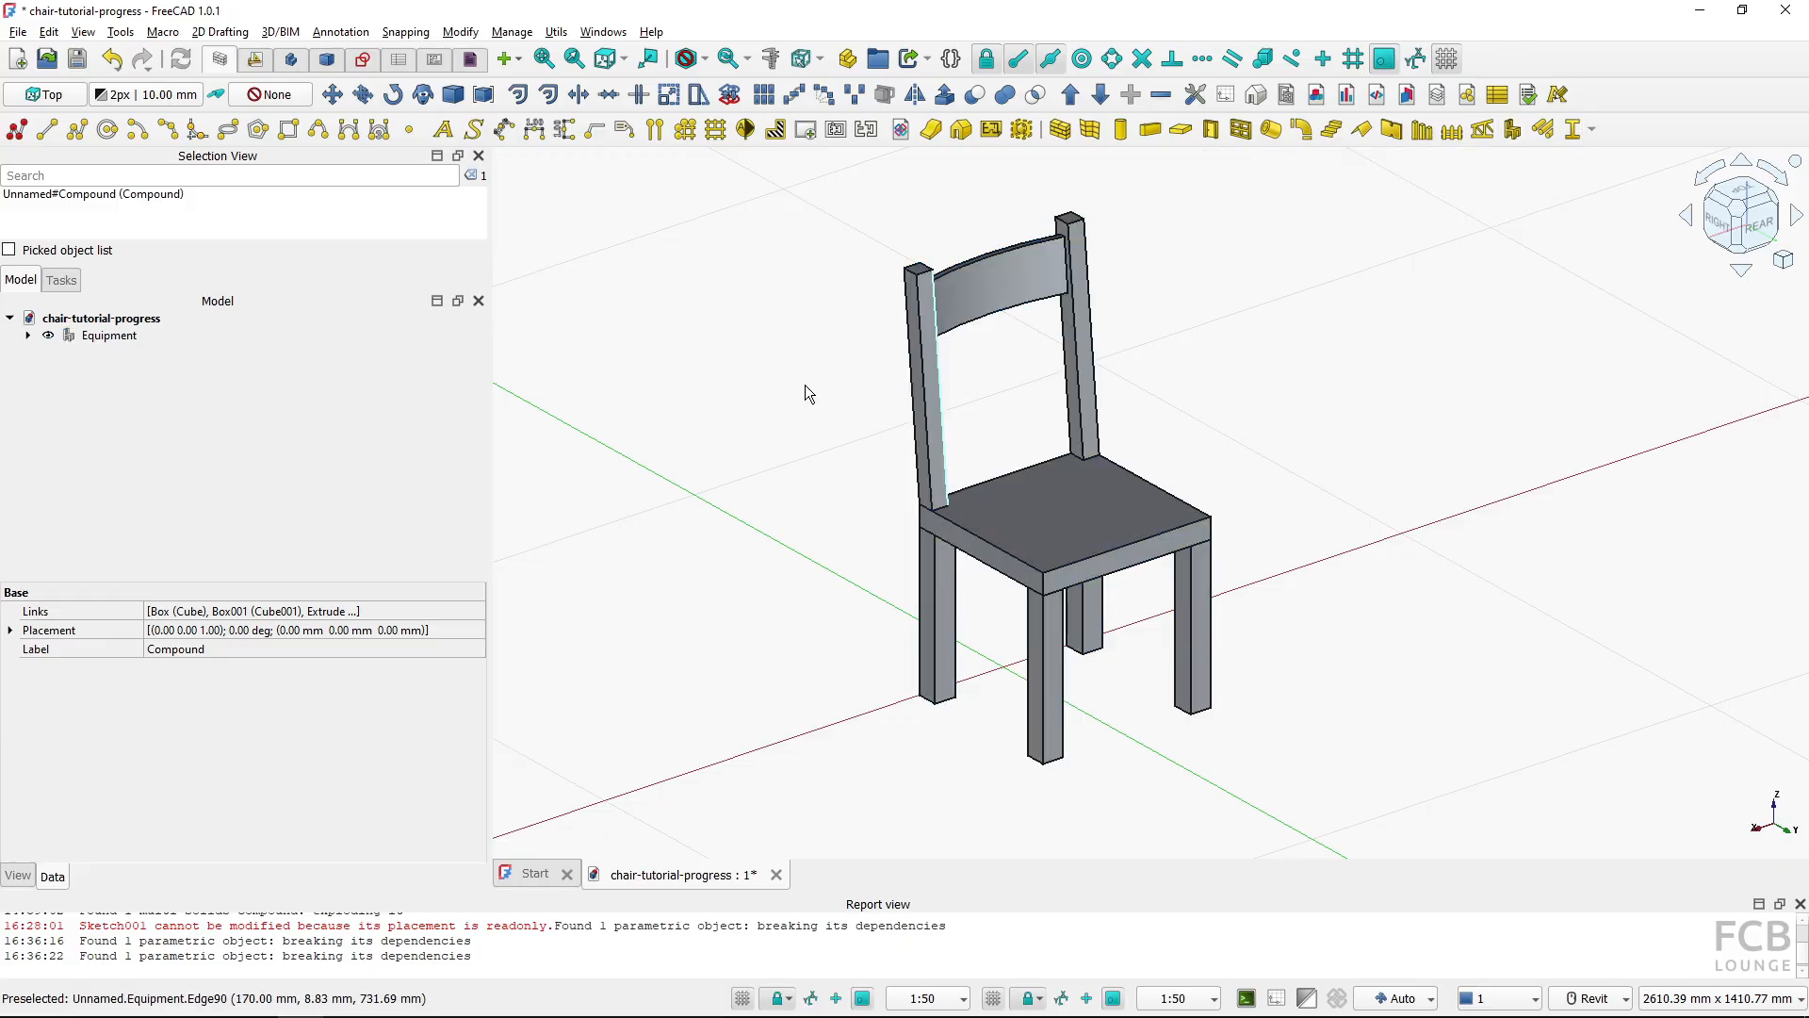
Examine the Equipment object's nested parts and its equipment and IFC properties
left_click(123, 341)
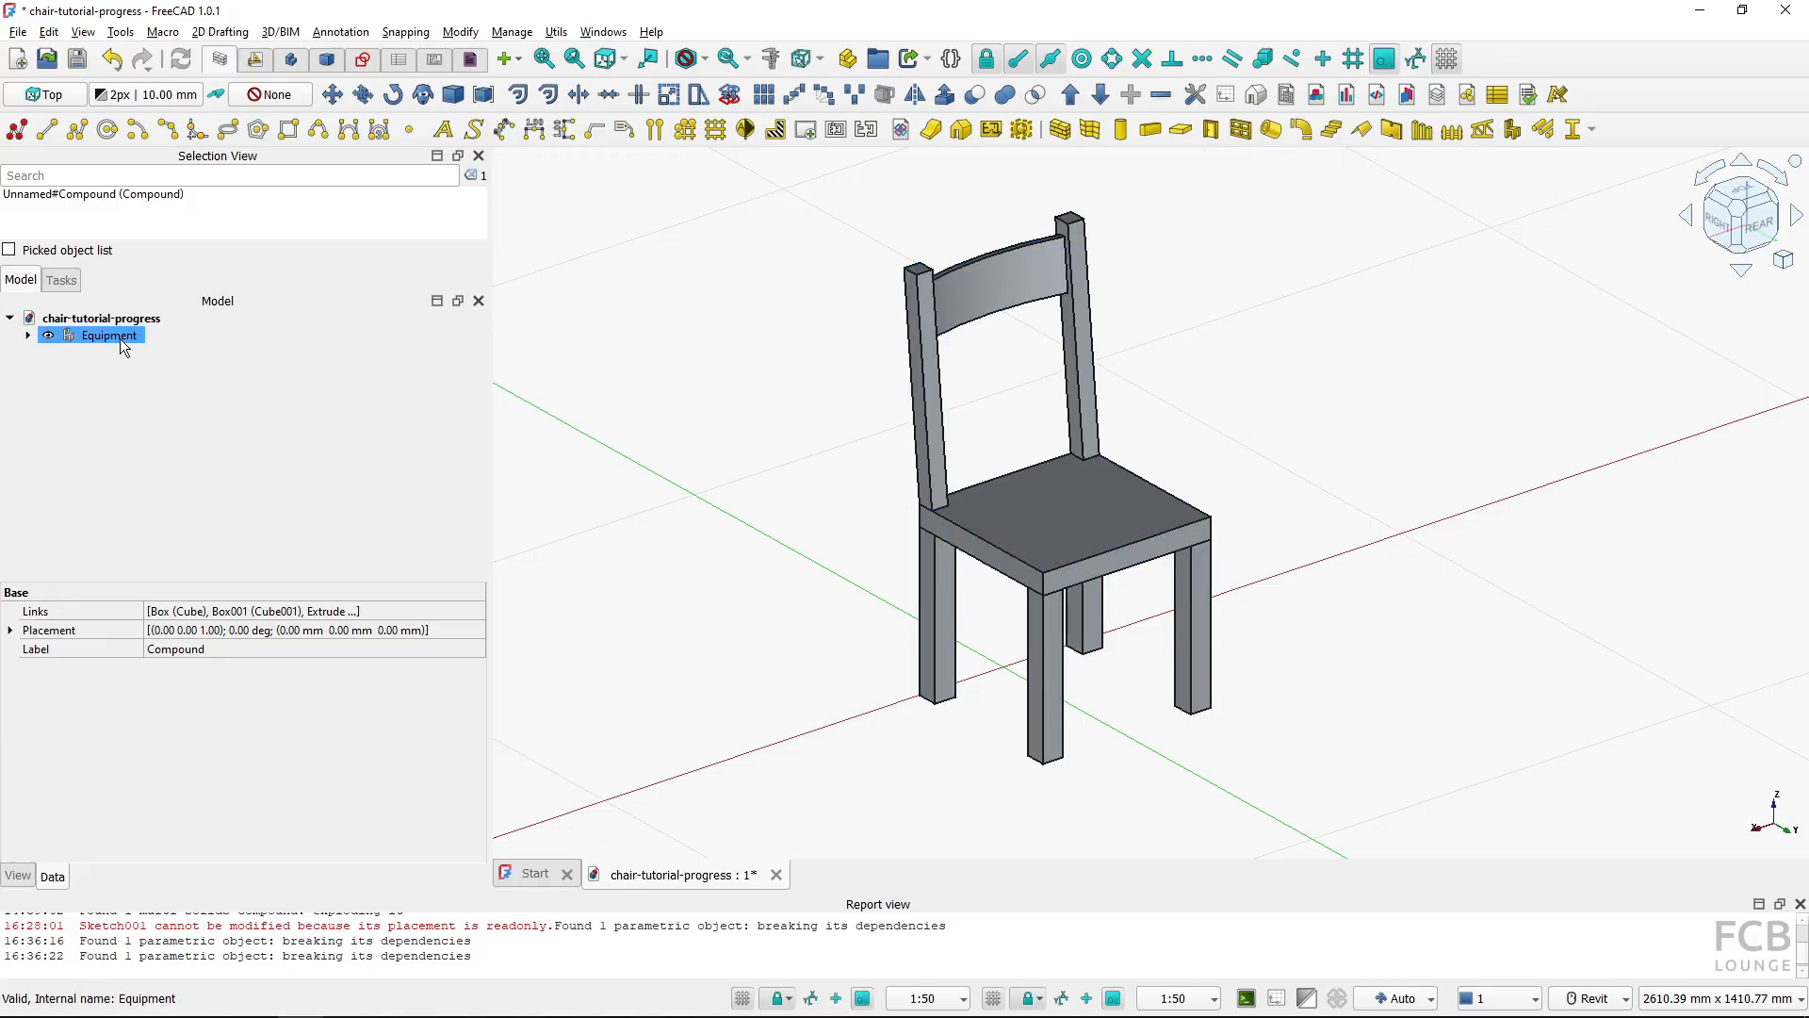
left_click(29, 335)
left_click(47, 352)
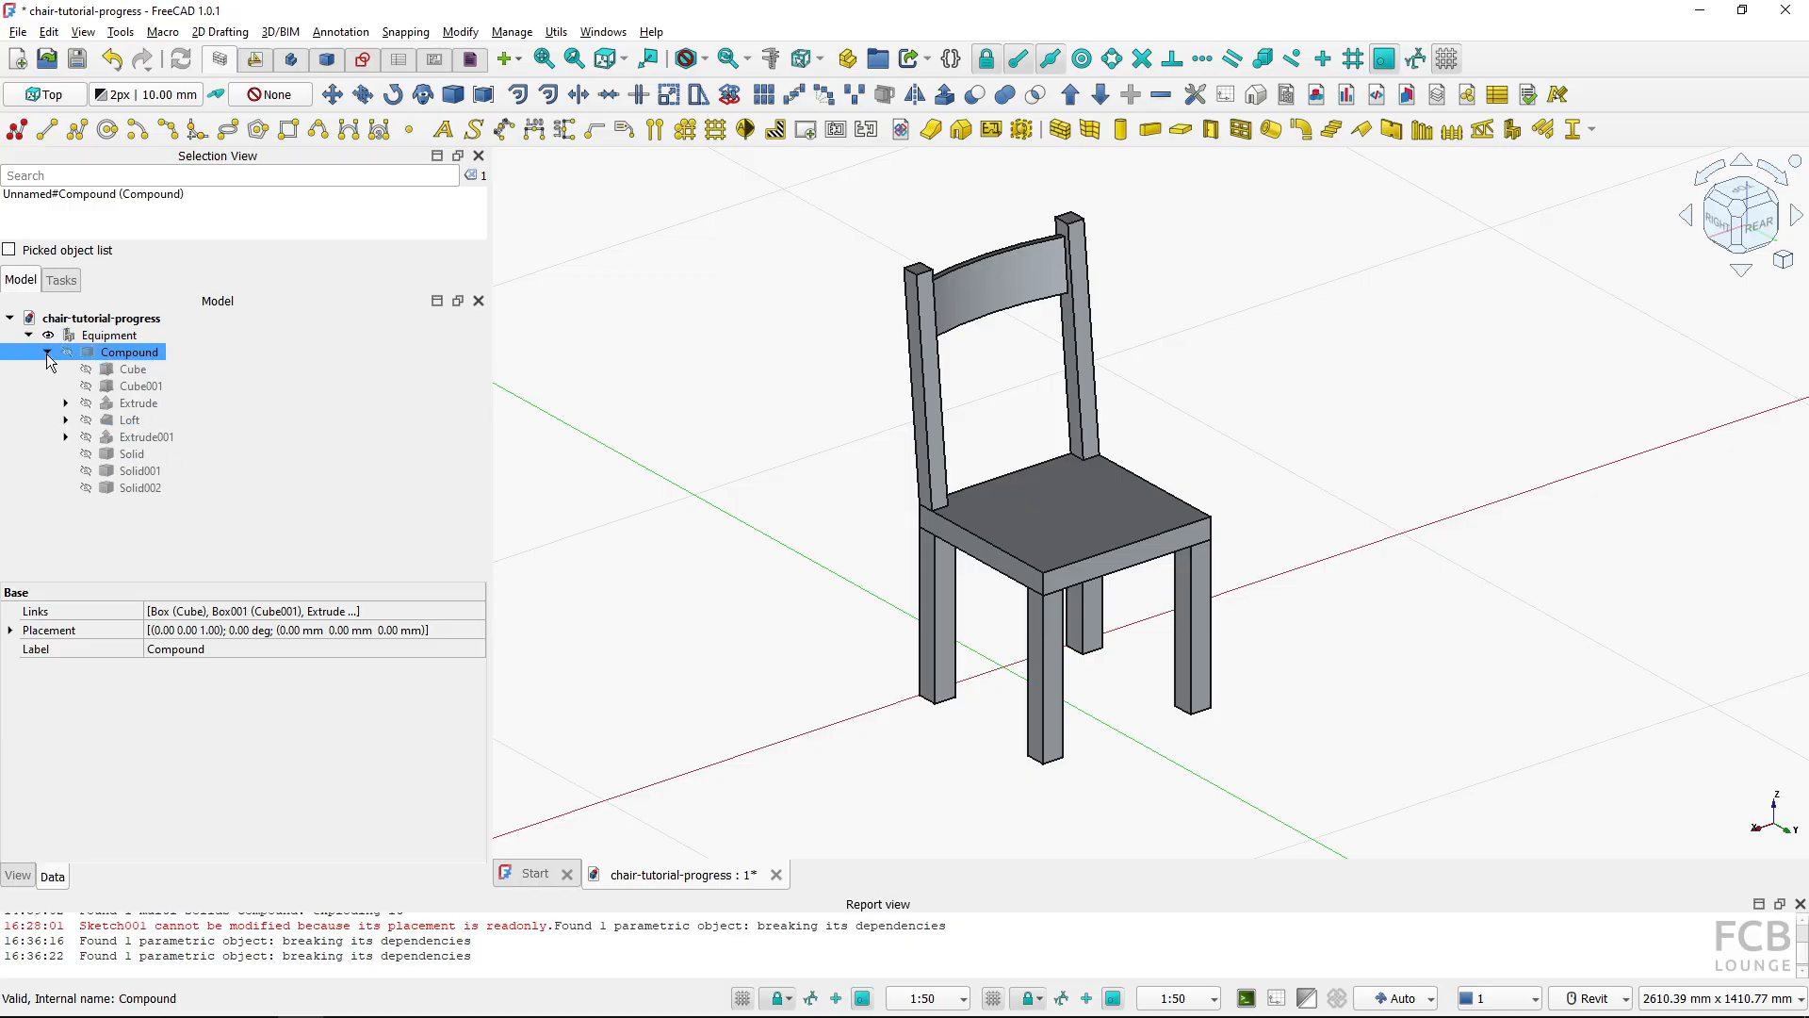
left_click(47, 352)
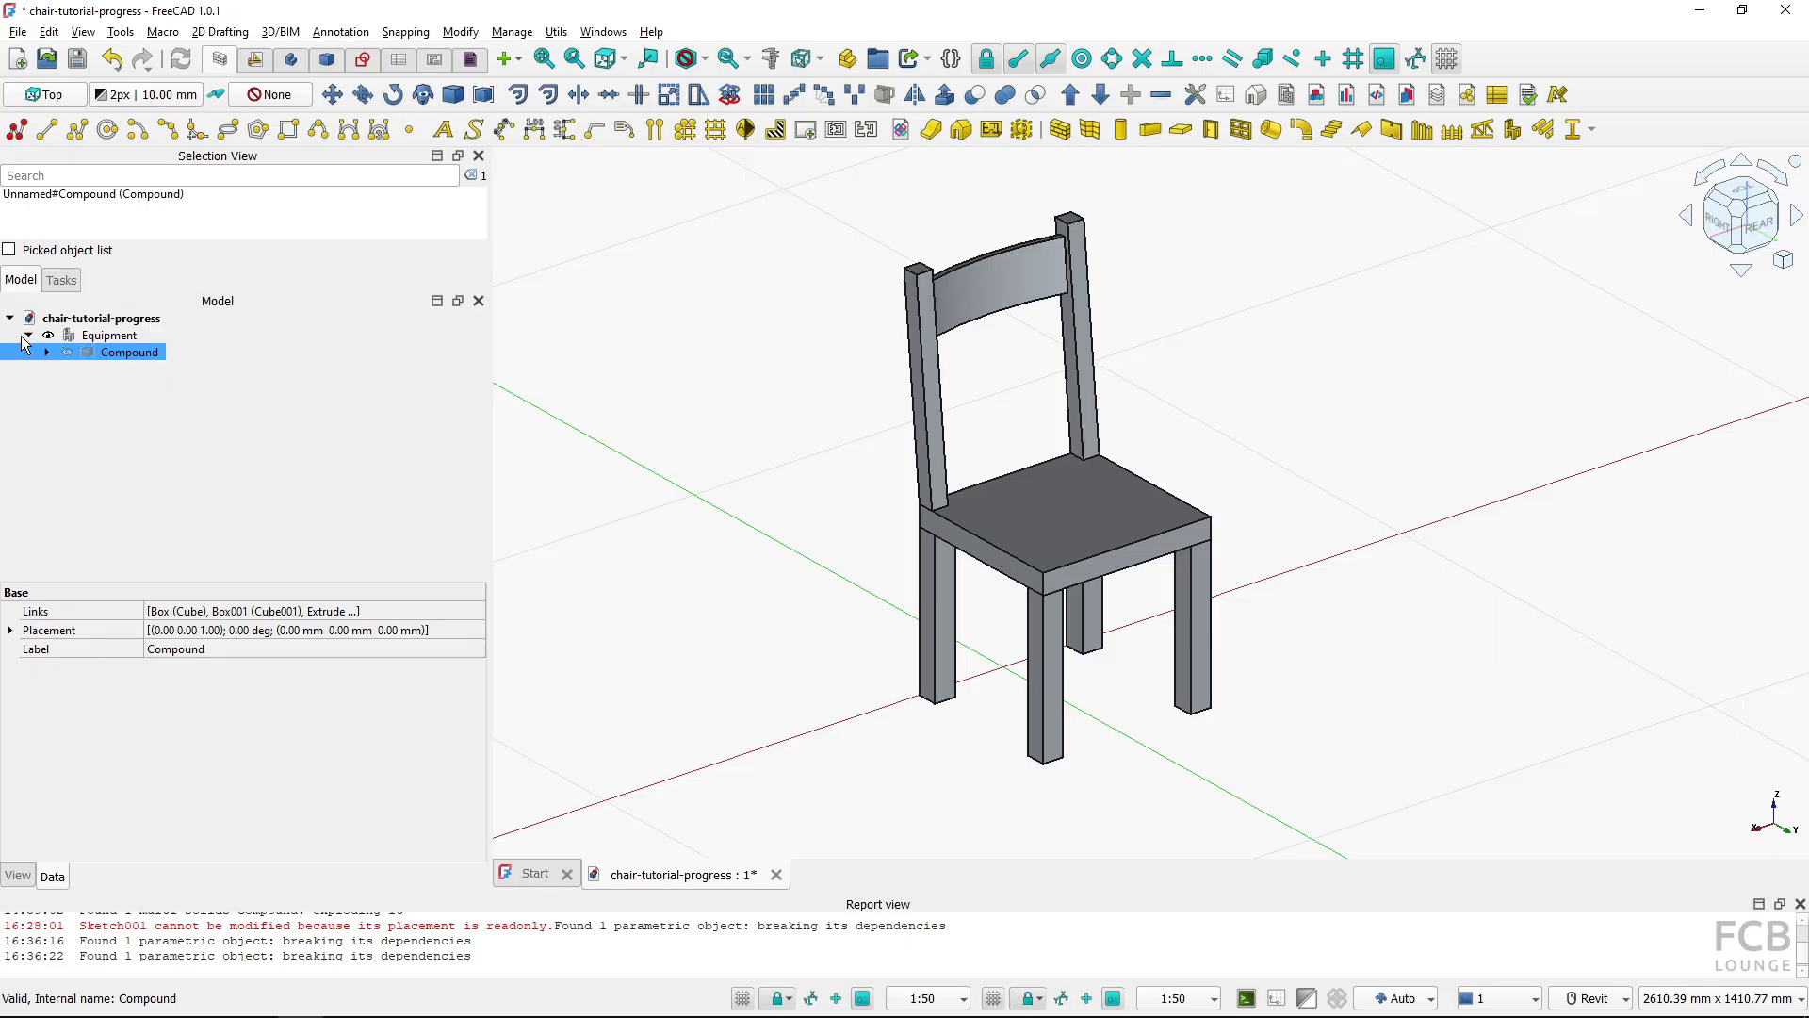
left_click(28, 336)
left_click(109, 335)
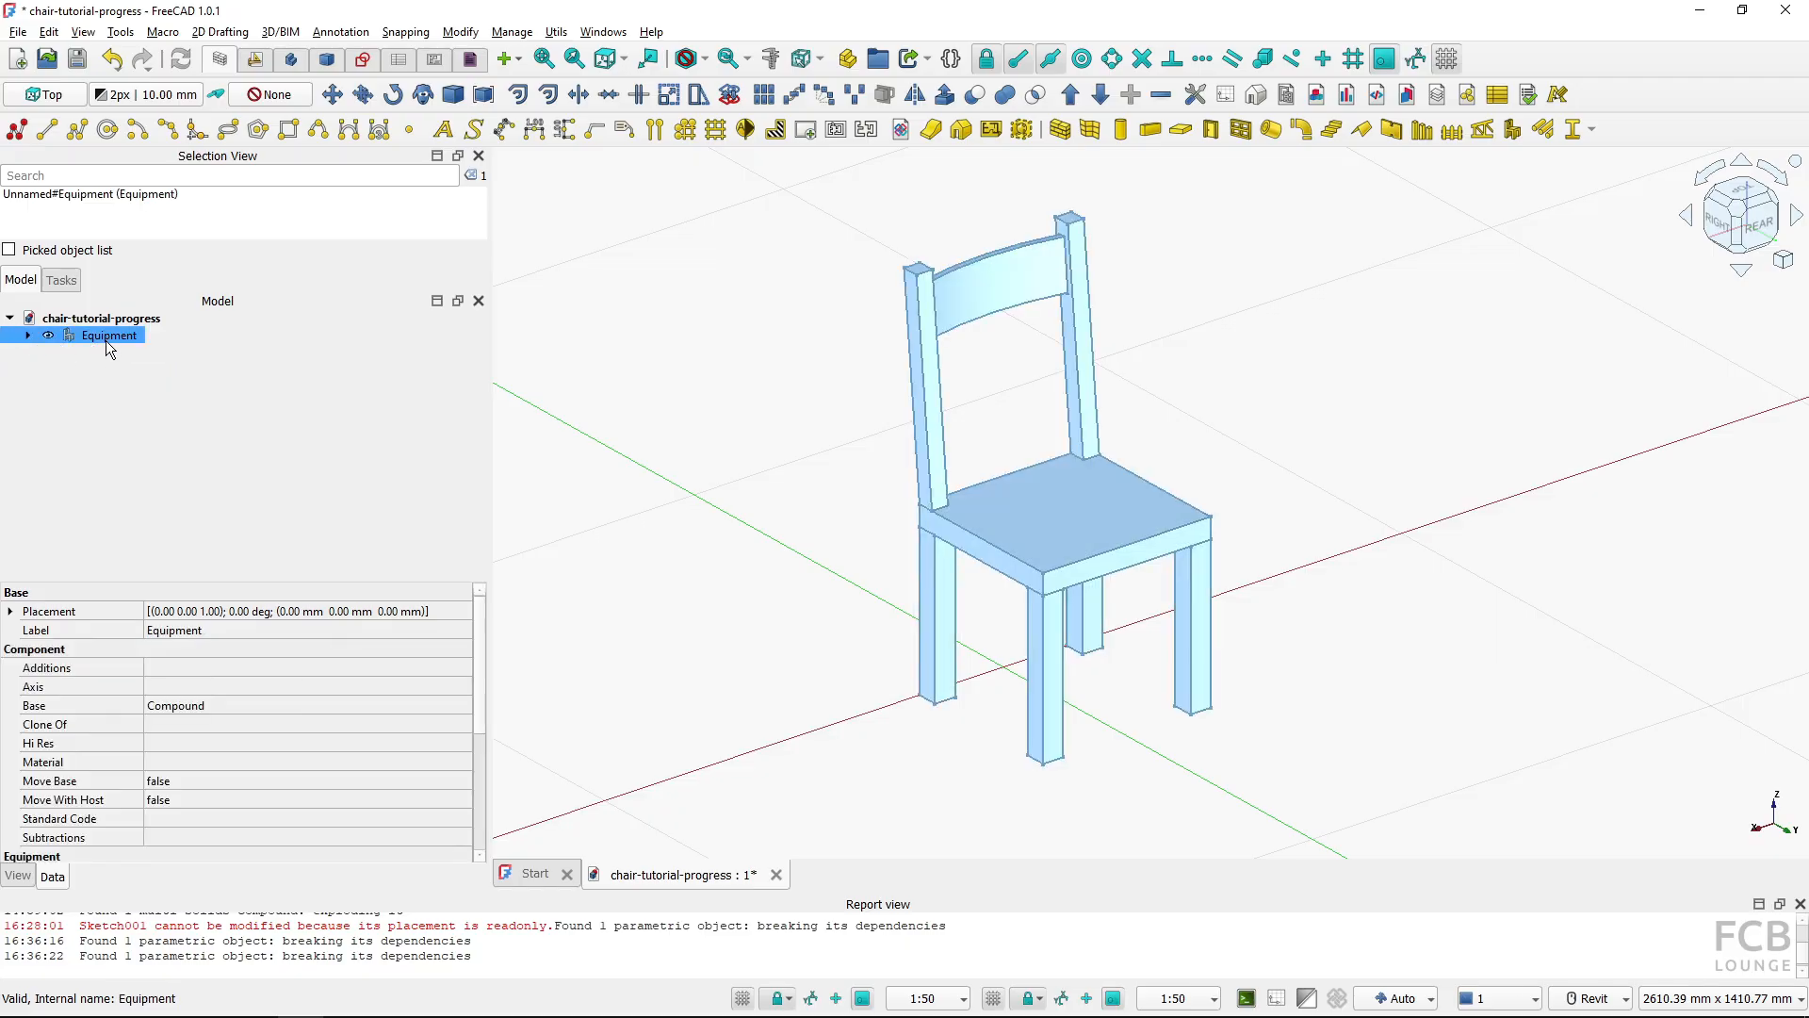
key("ctrl")
key("ctrl")
key("ctrl")
left_click_drag(477, 647, 487, 787)
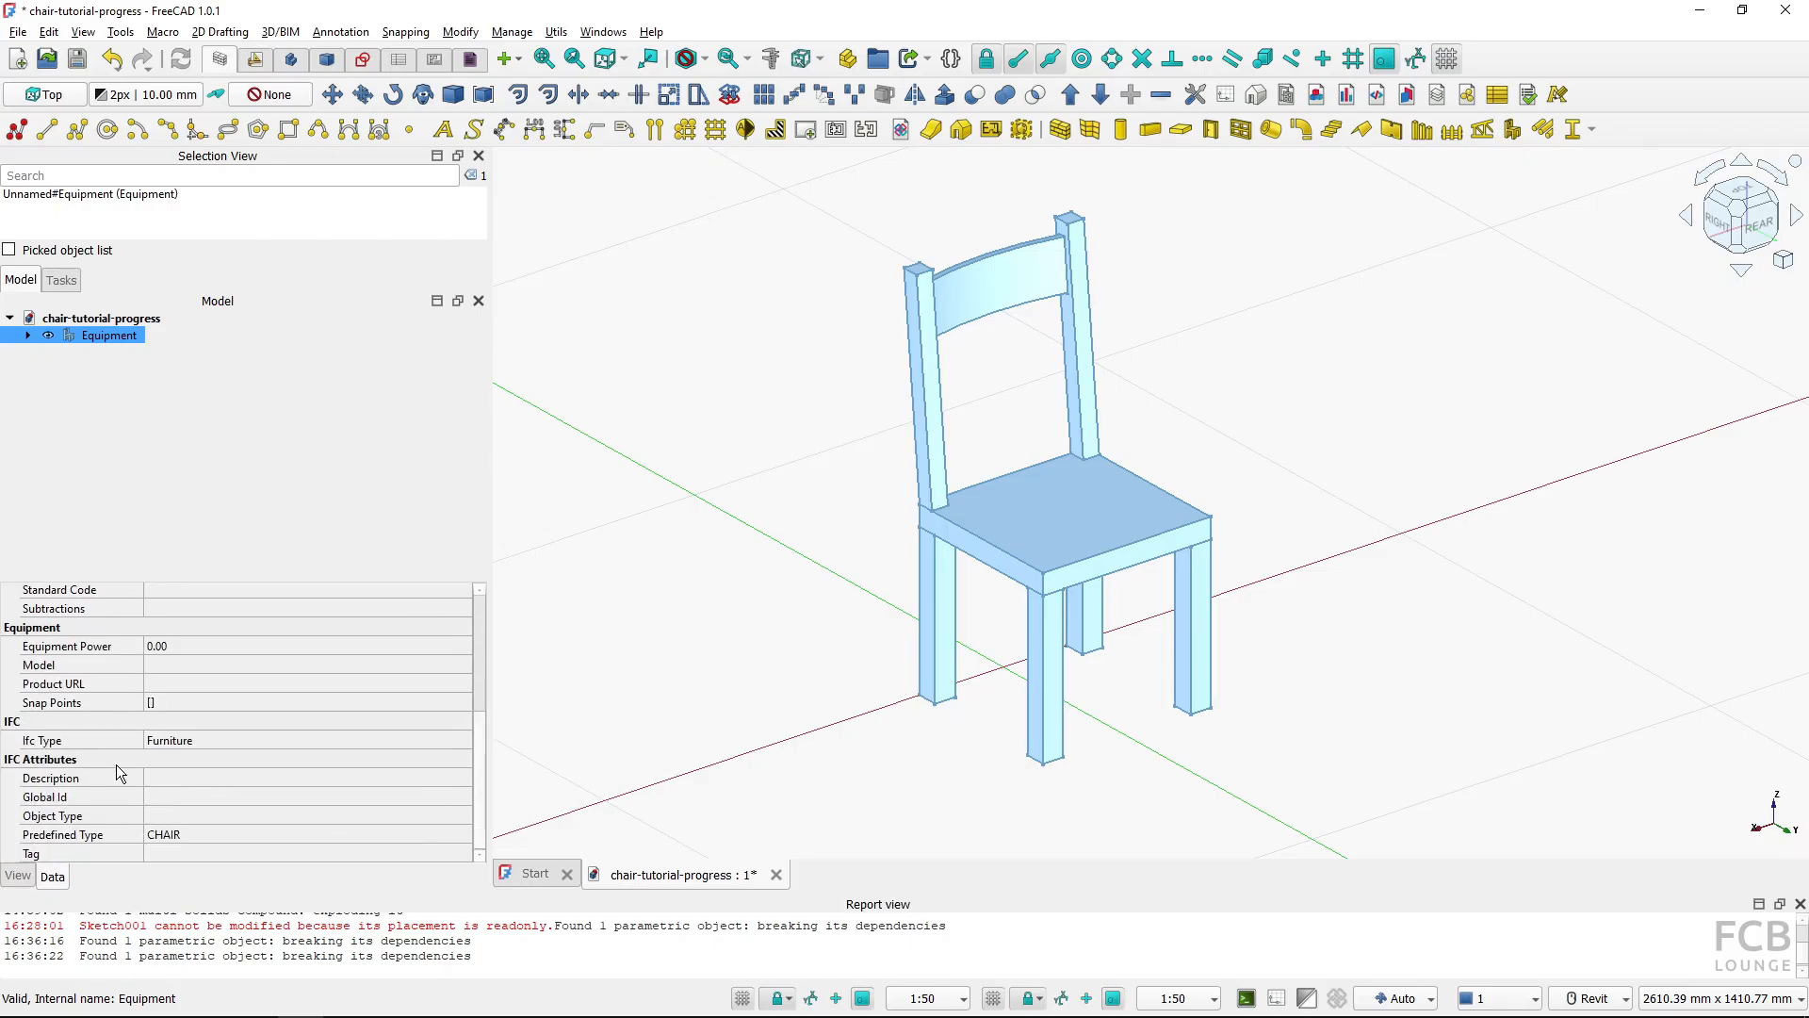
Choose Furniture as the Equipment object's IFC type and CHAIR as its predefined type
left_click(221, 740)
left_click(220, 740)
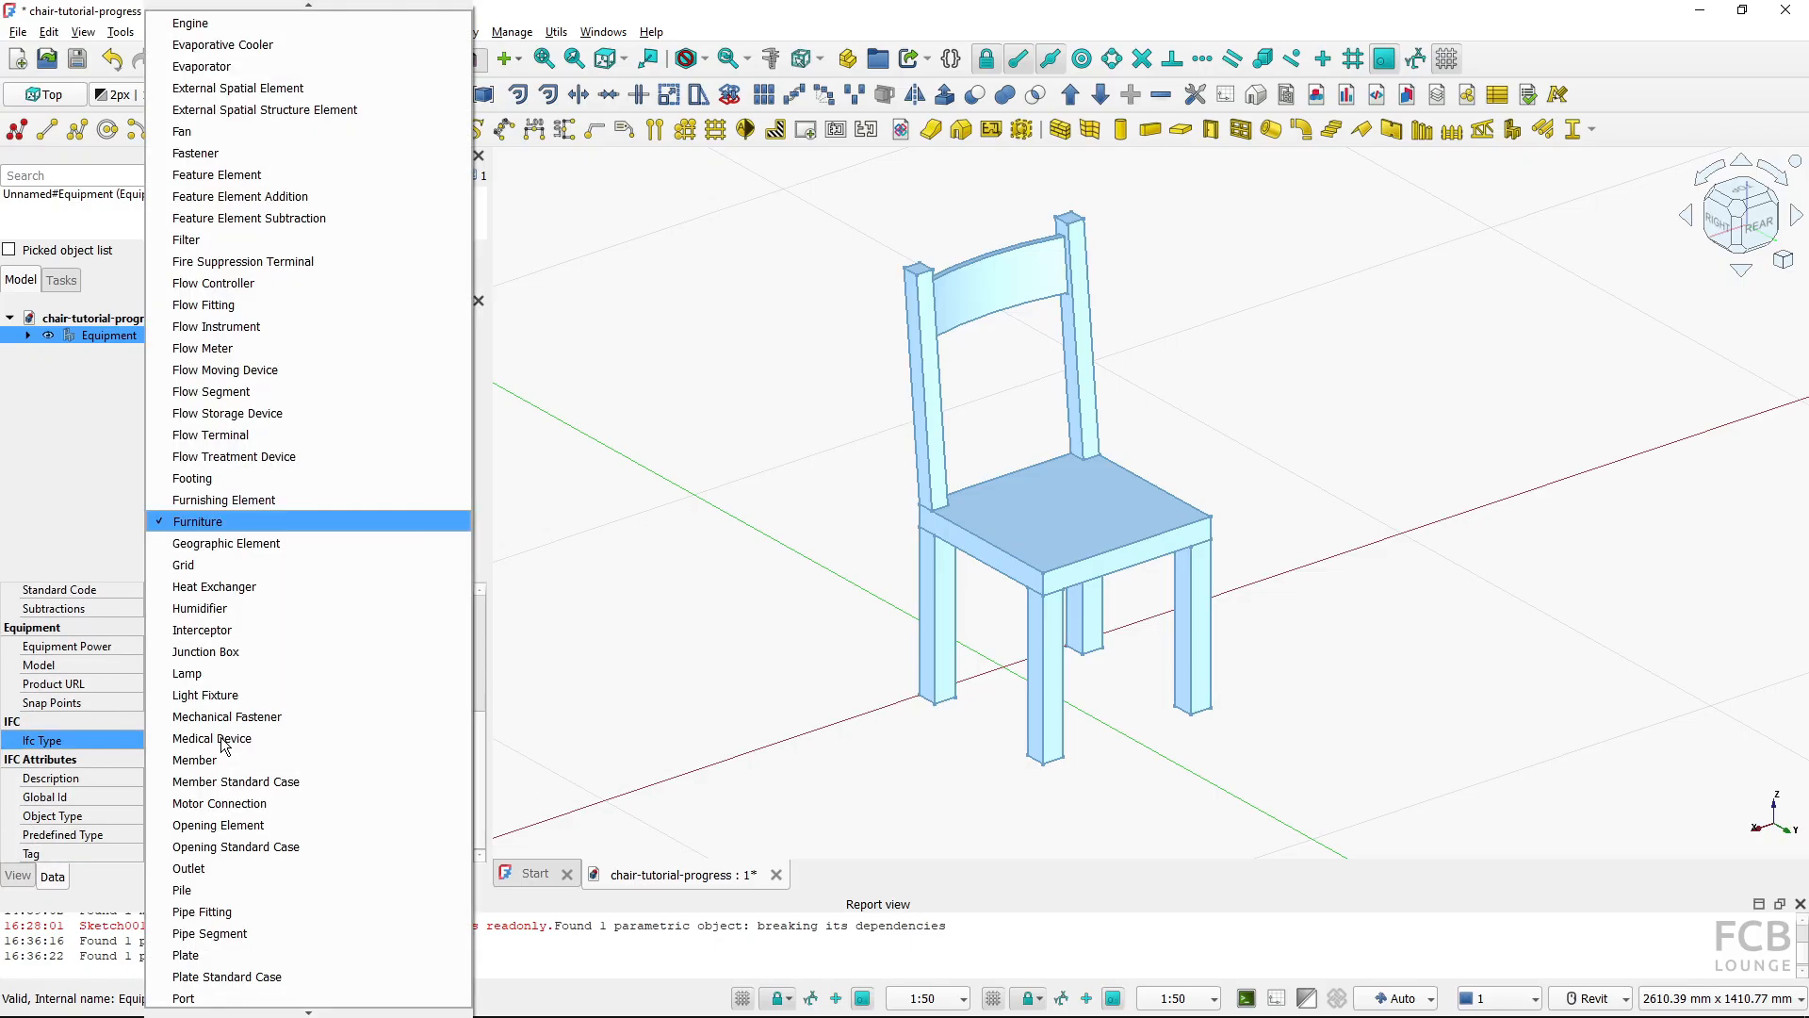
left_click(214, 523)
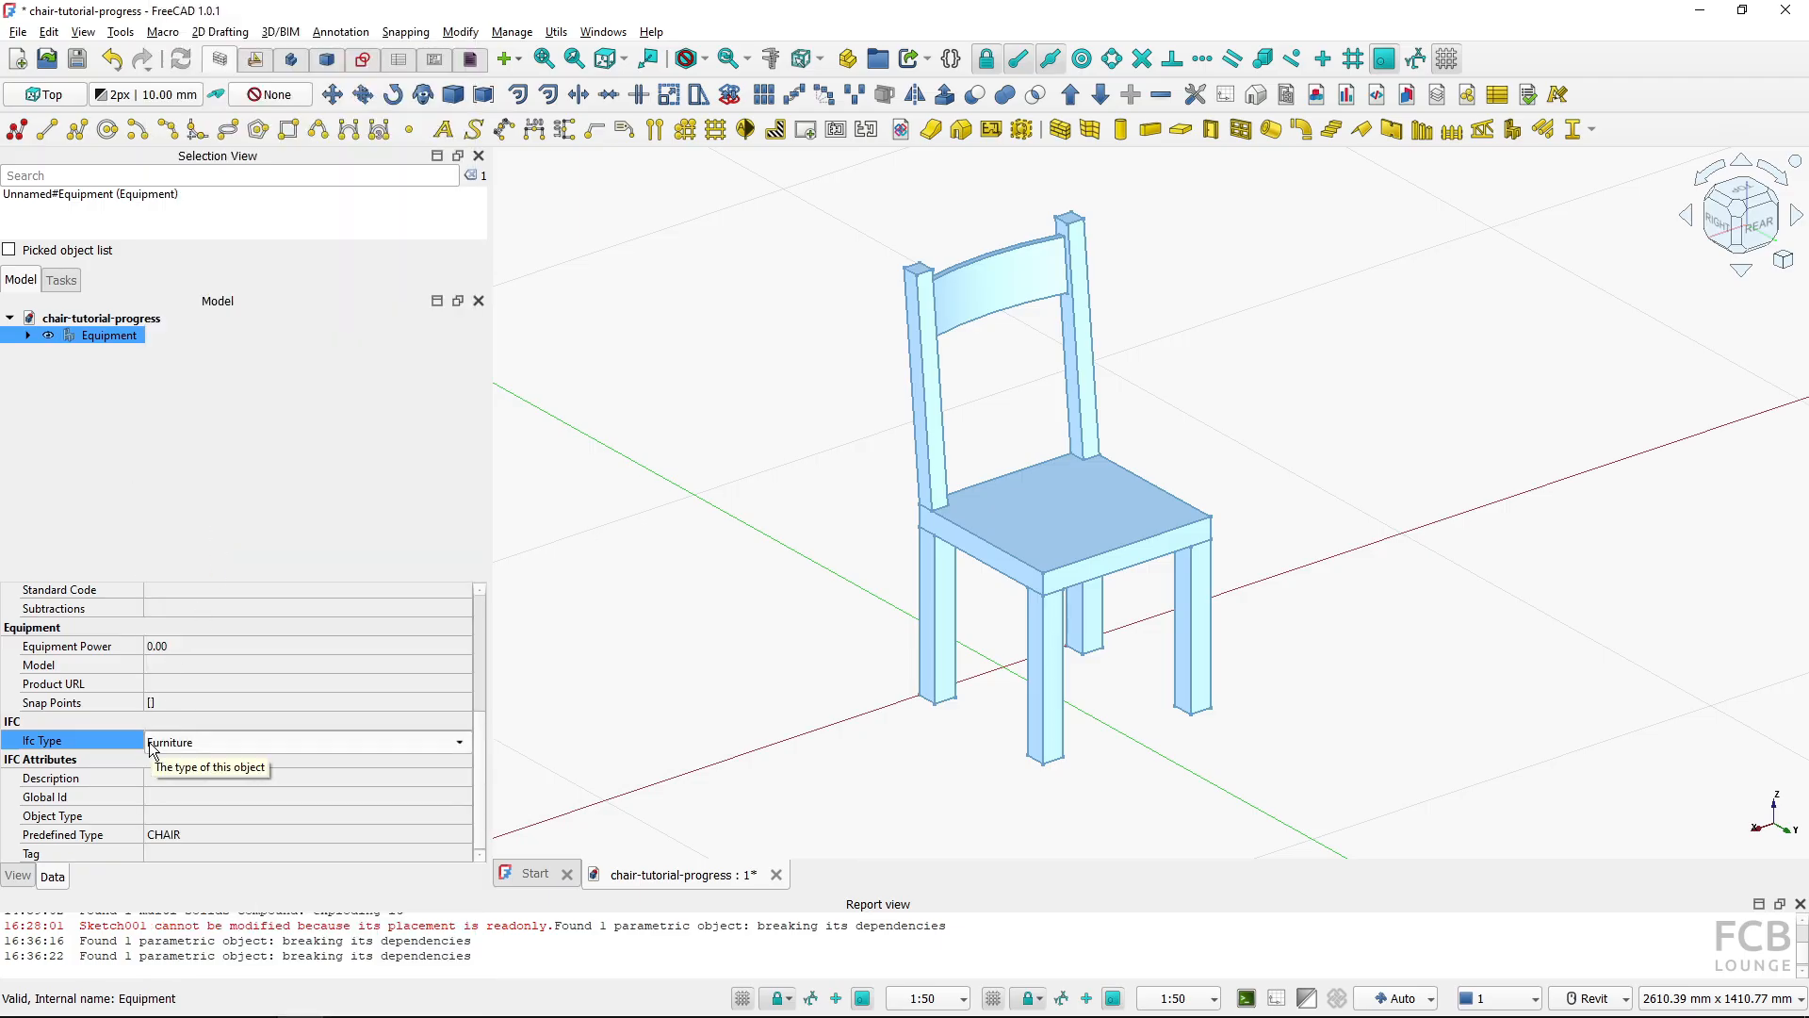
left_click(171, 837)
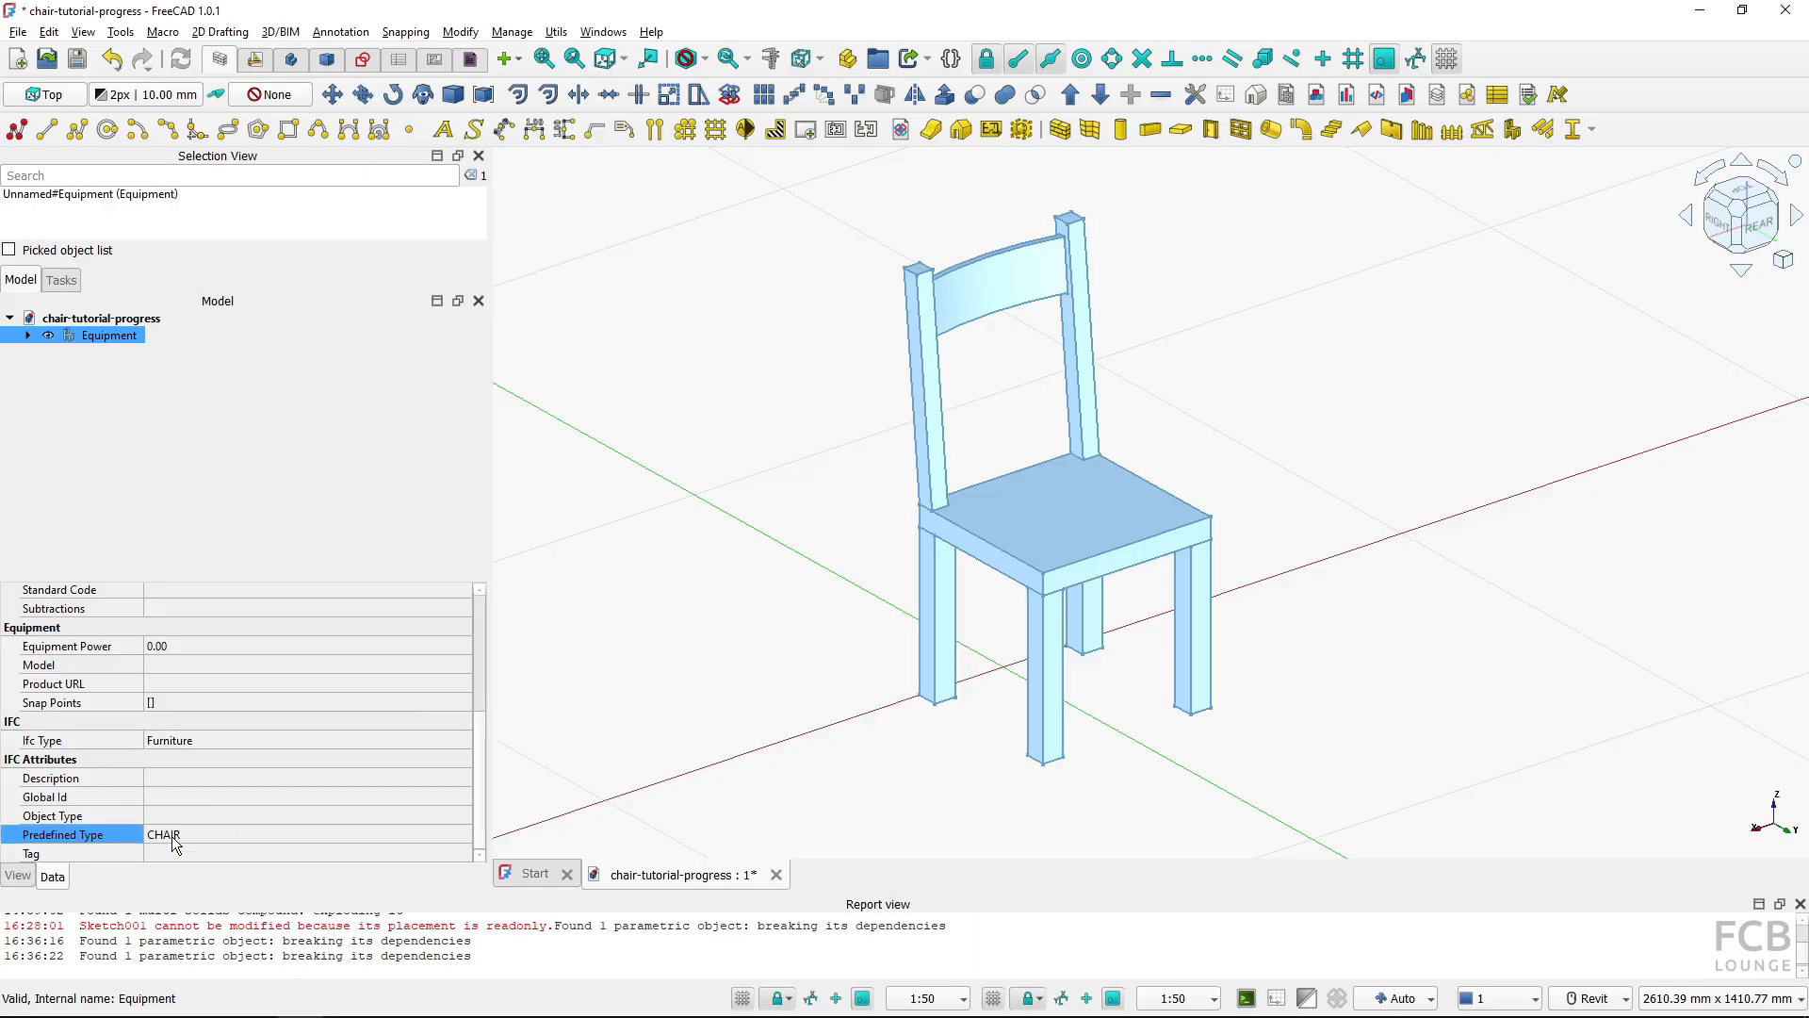
left_click(173, 838)
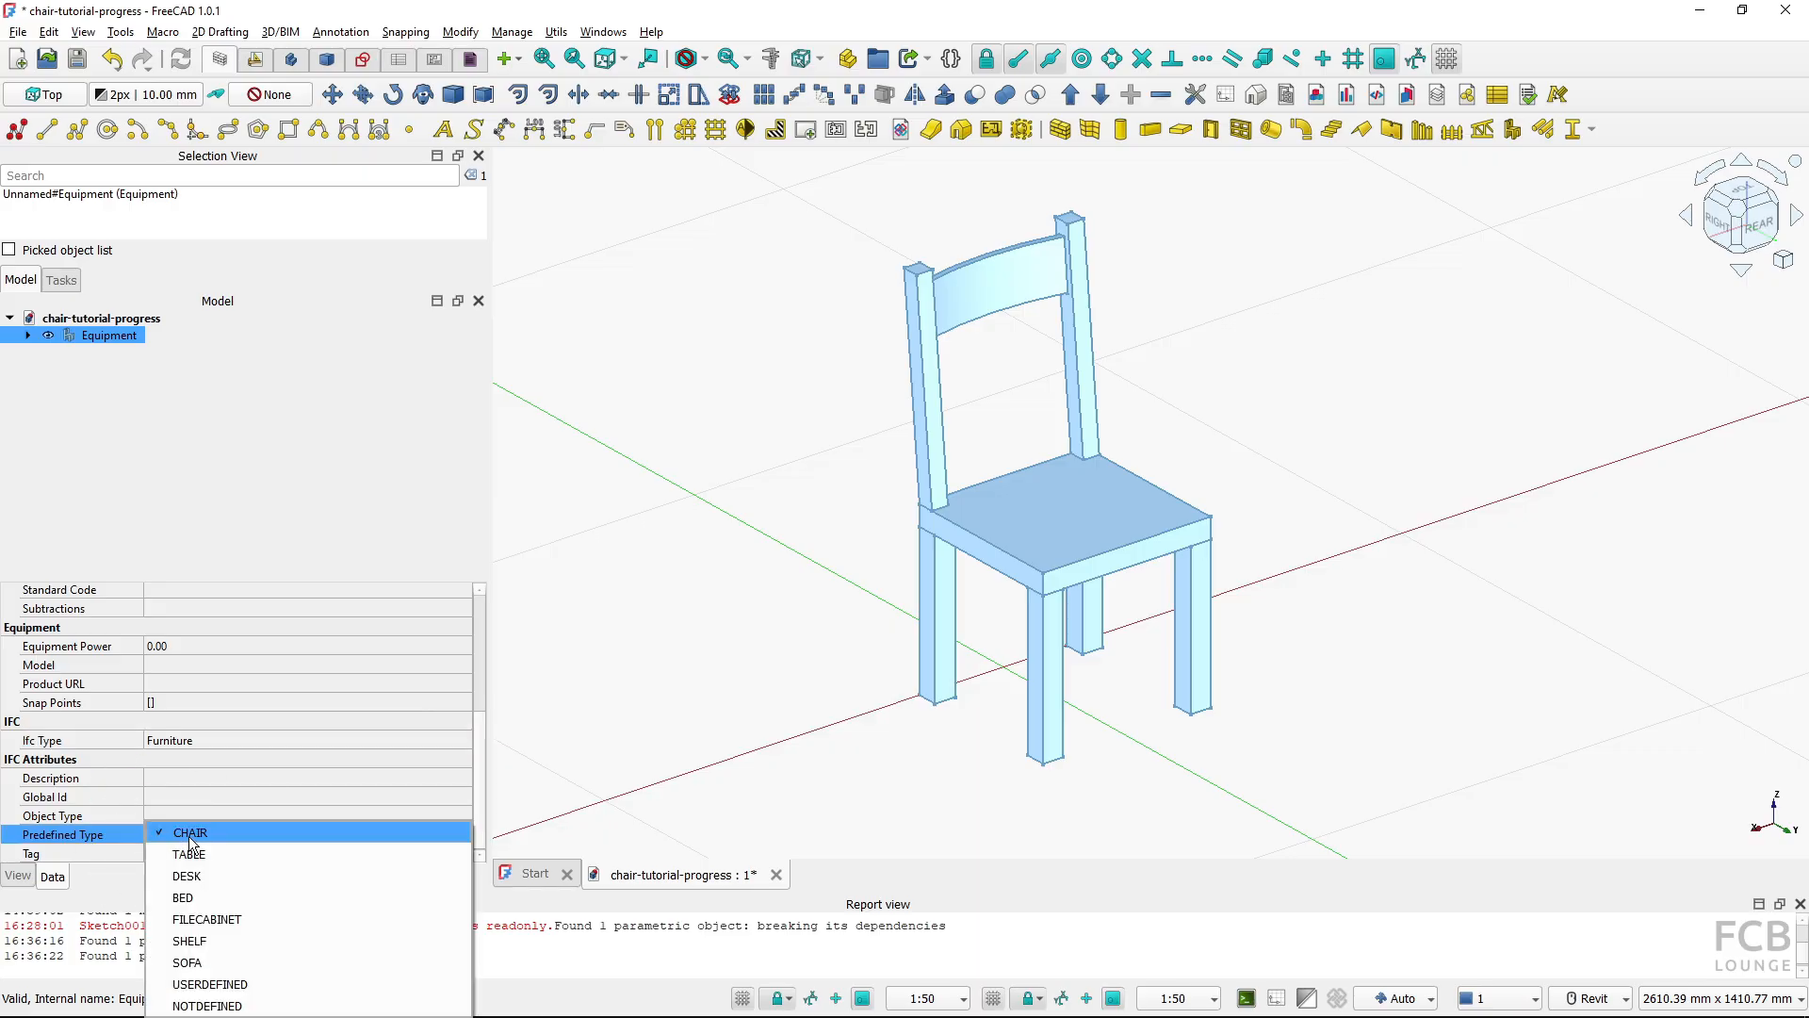
left_click(188, 835)
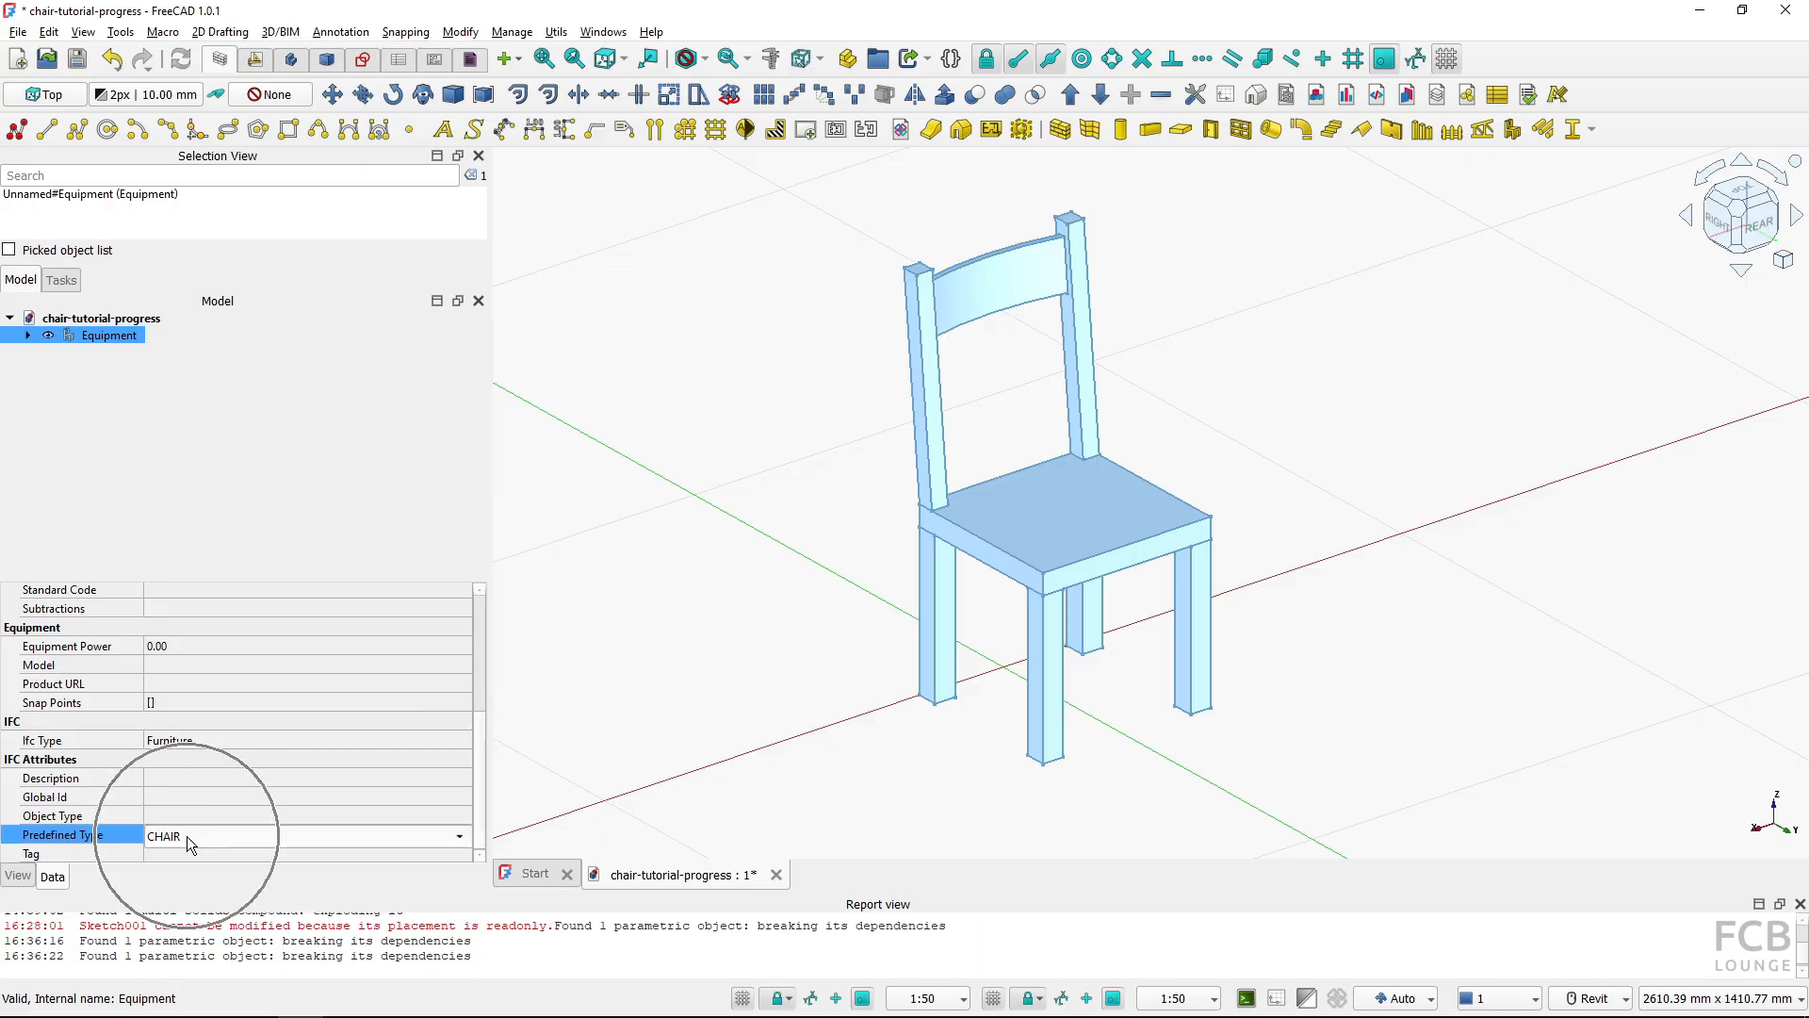
Set the Equipment object's IFC description to Wooden Chair
left_click(164, 778)
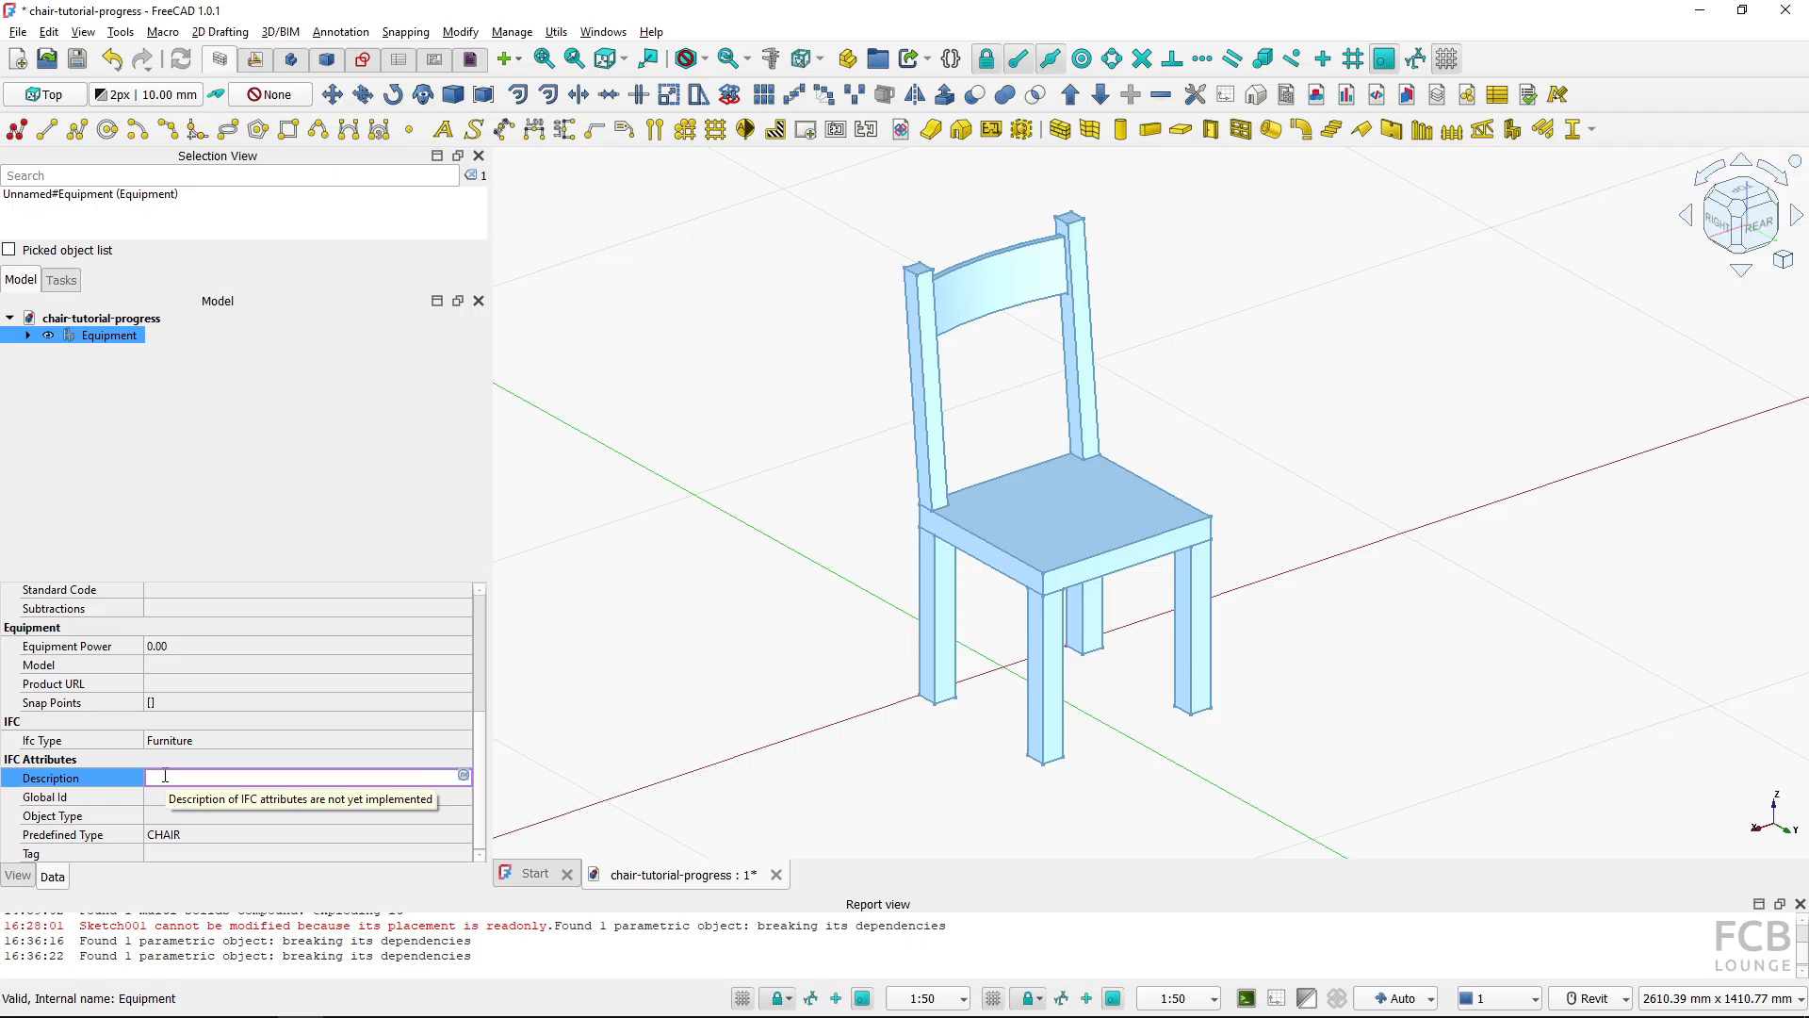
type("W")
type("den ")
type("Table Ch")
type("air")
key("BackSpace")
key("BackSpace")
key("BackSpace")
key("BackSpace")
key("BackSpace")
key("BackSpace")
key("Return")
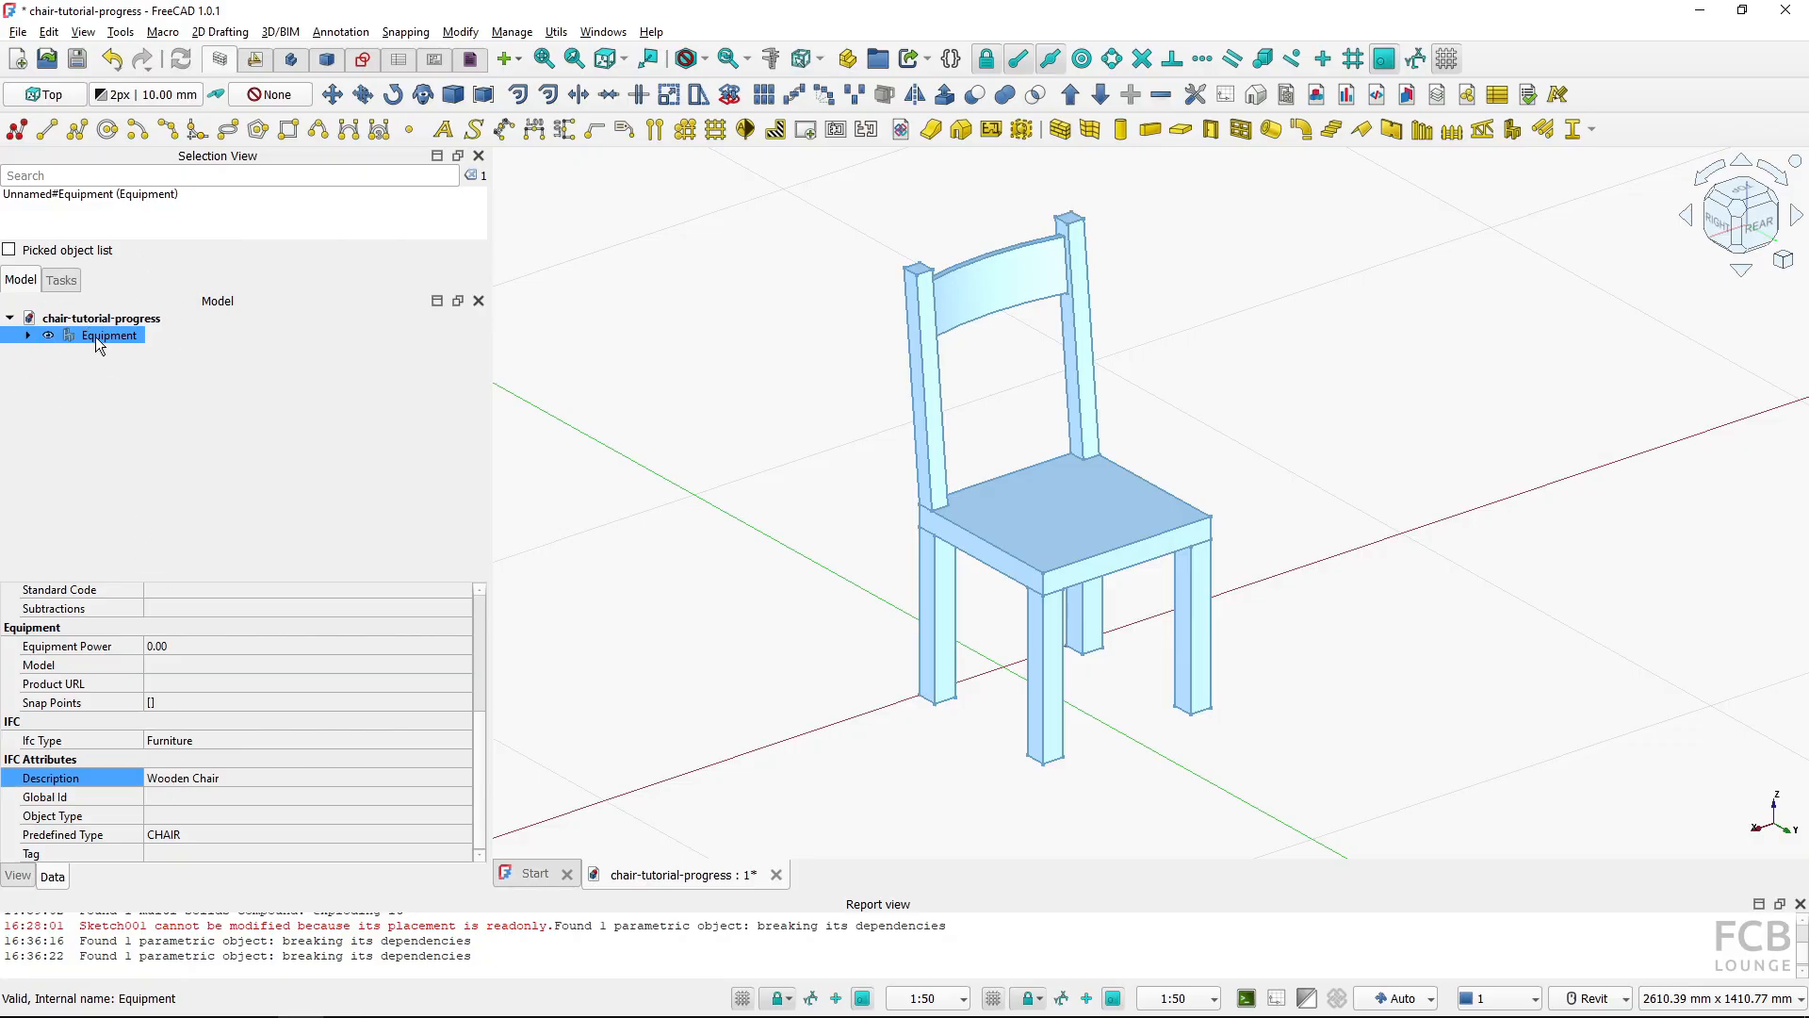
Rename the Equipment object as Chair
key("F2")
type("Cha")
key("BackSpace")
key("BackSpace")
key("BackSpace")
key("BackSpace")
type("F01")
key("BackSpace")
key("BackSpace")
key("BackSpace")
type("Cha")
key("Return")
left_click(95, 341)
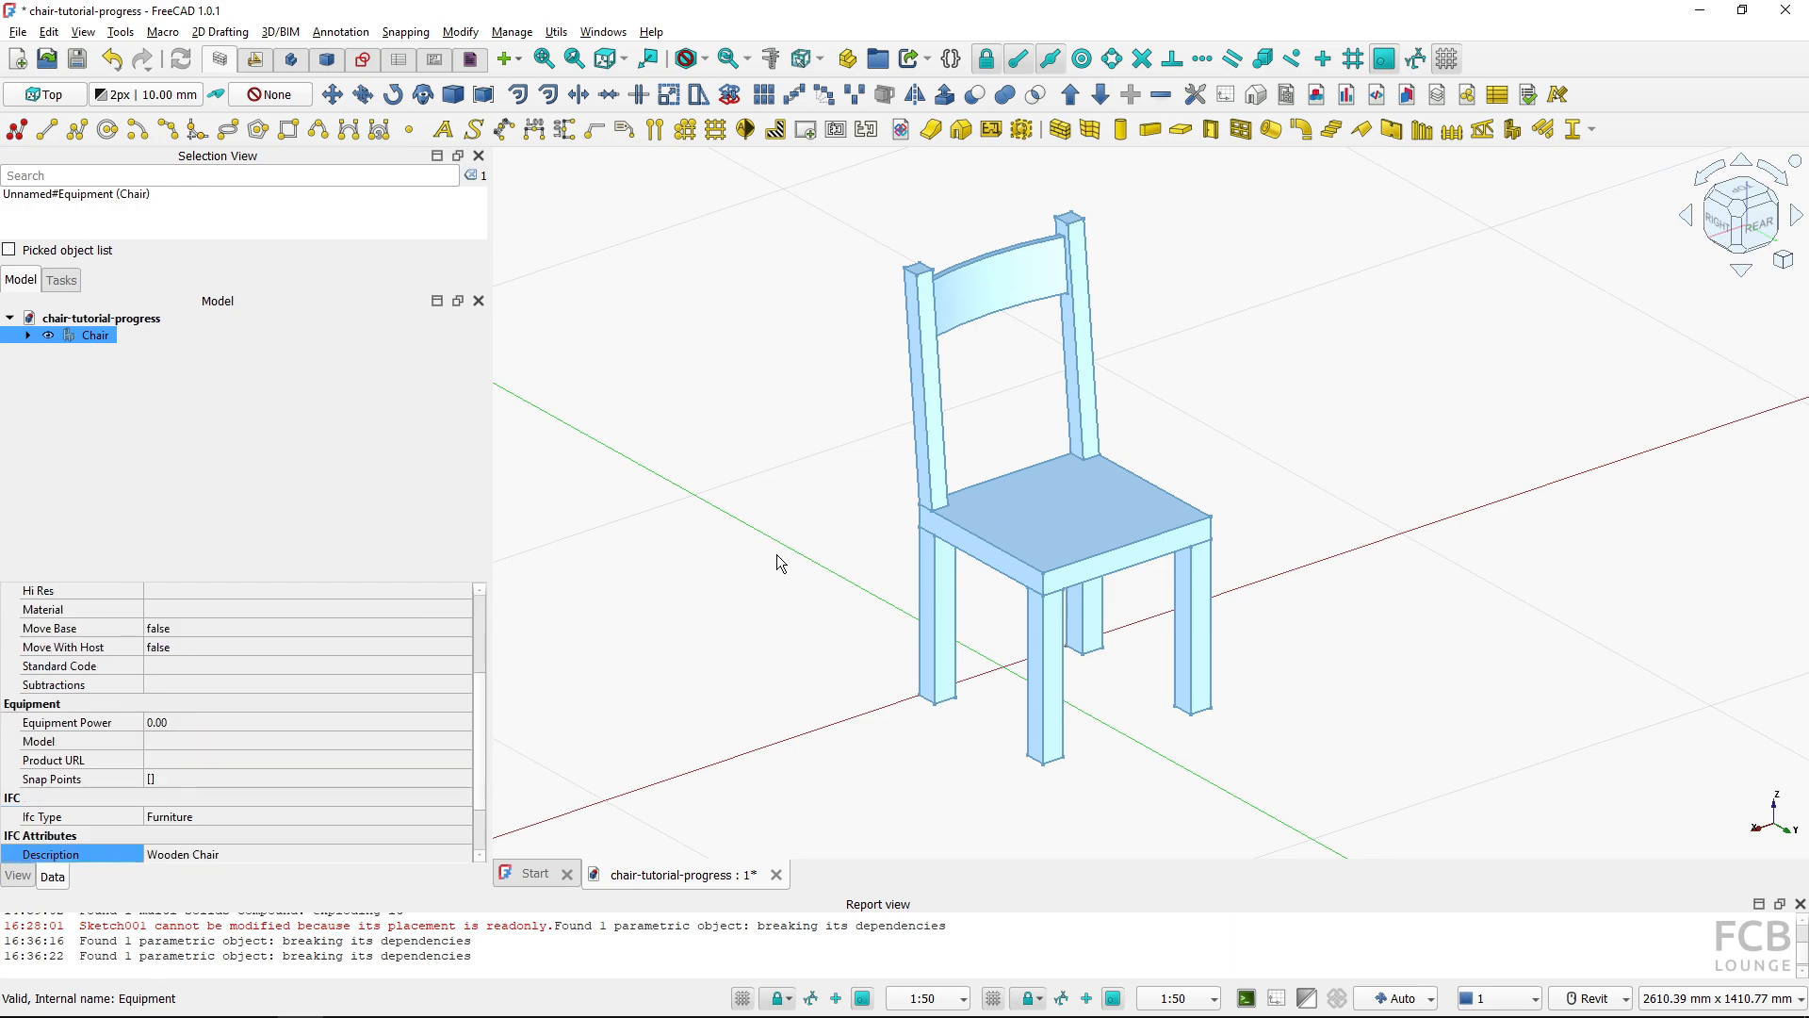
Copy the Chair object together with all its dependent objects
left_click(99, 348)
key("ctrl+e")
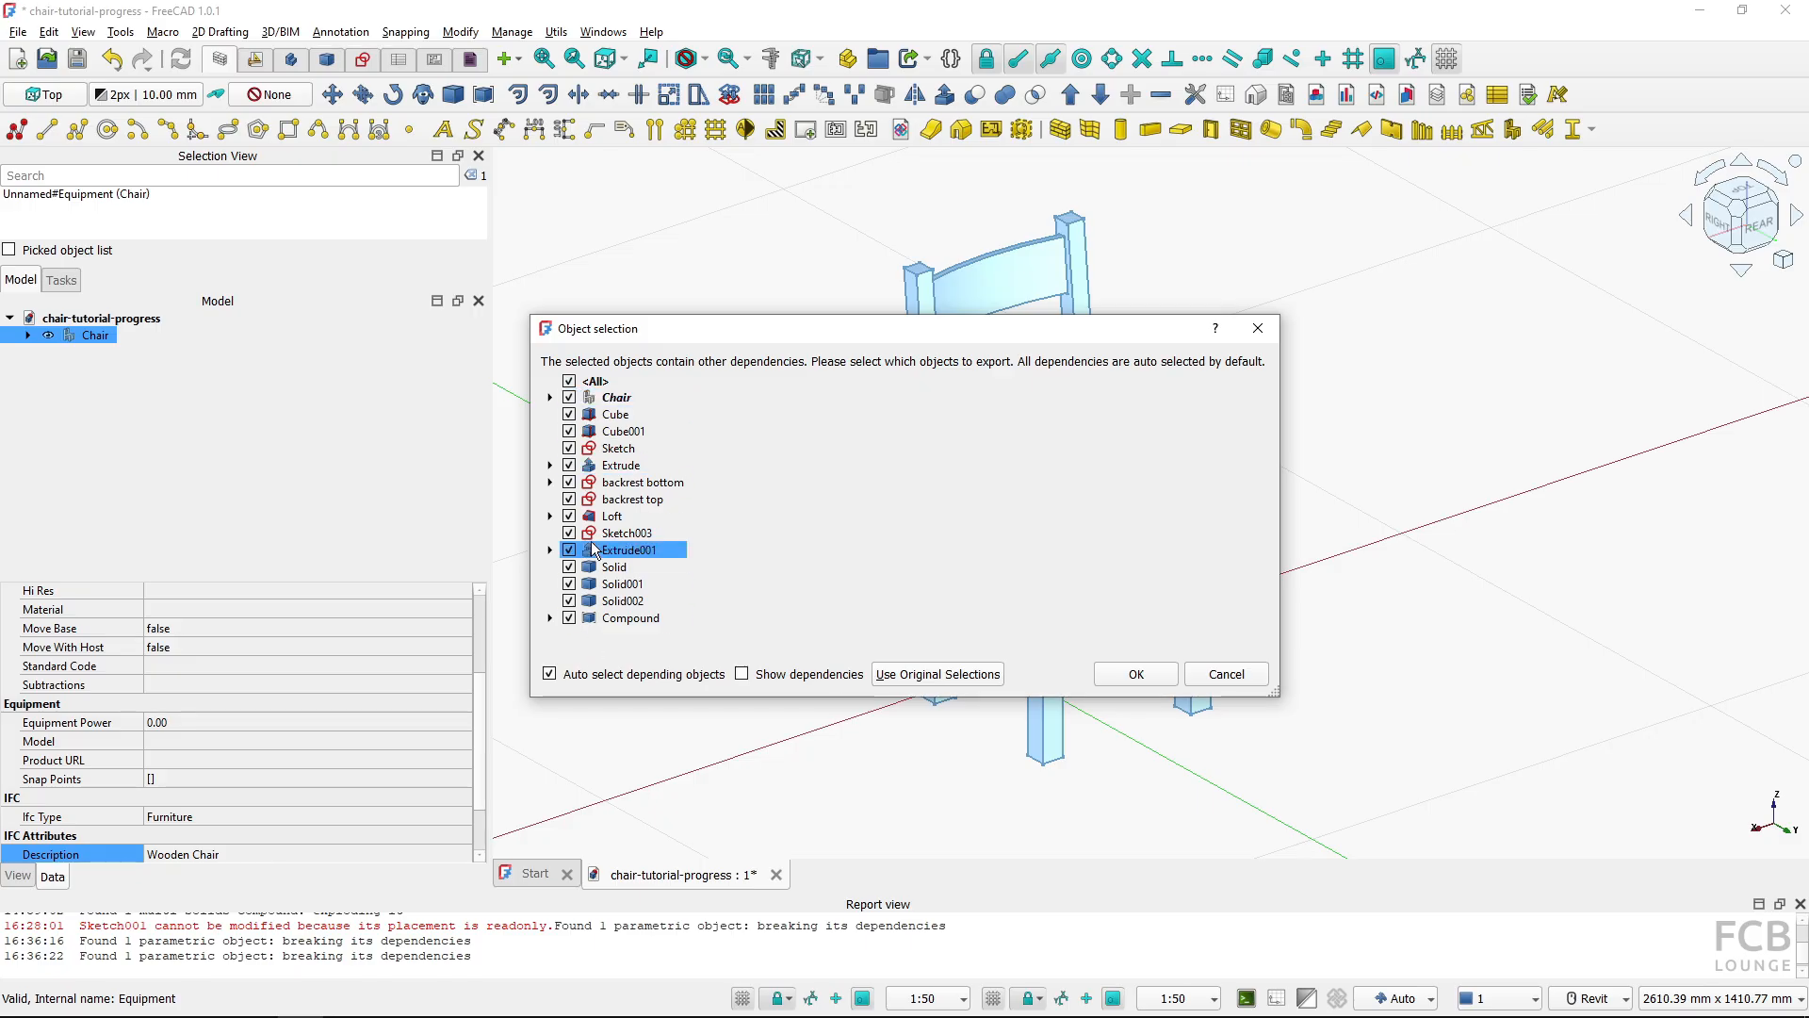
left_click(1134, 674)
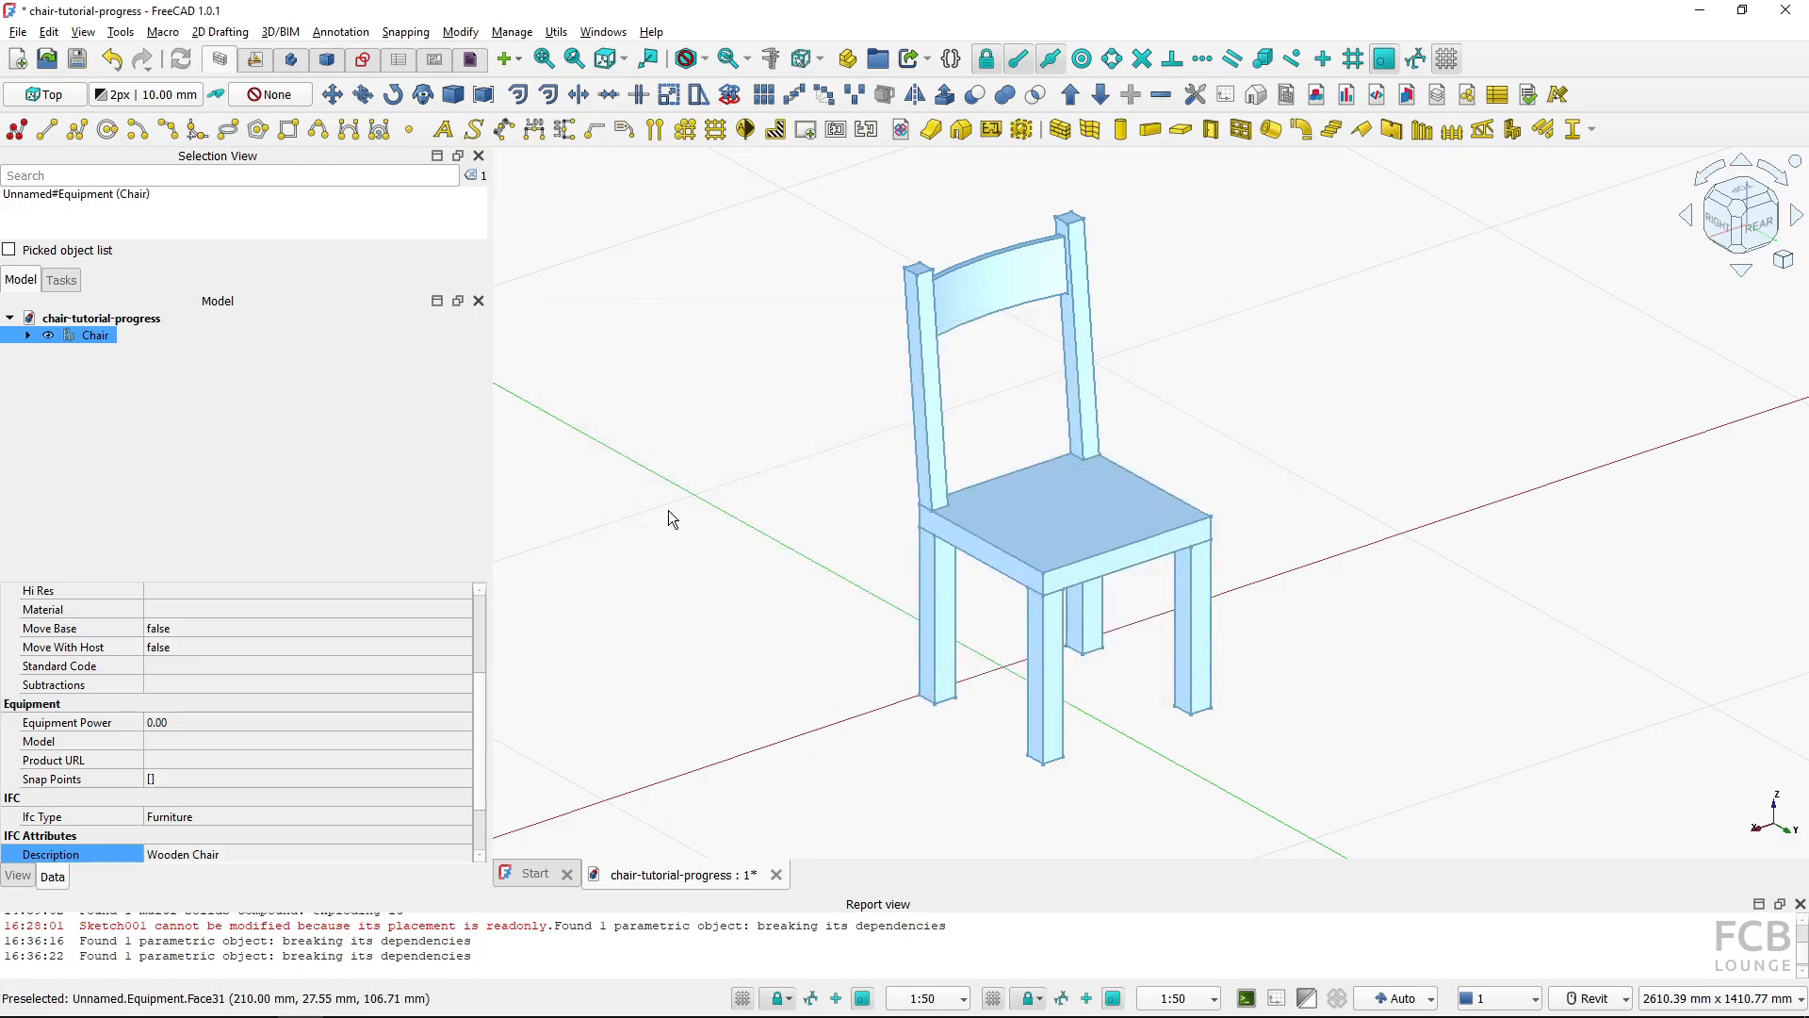
Open the recent project 035_BIM_place_doors_end and paste the copied chair into it
left_click(18, 32)
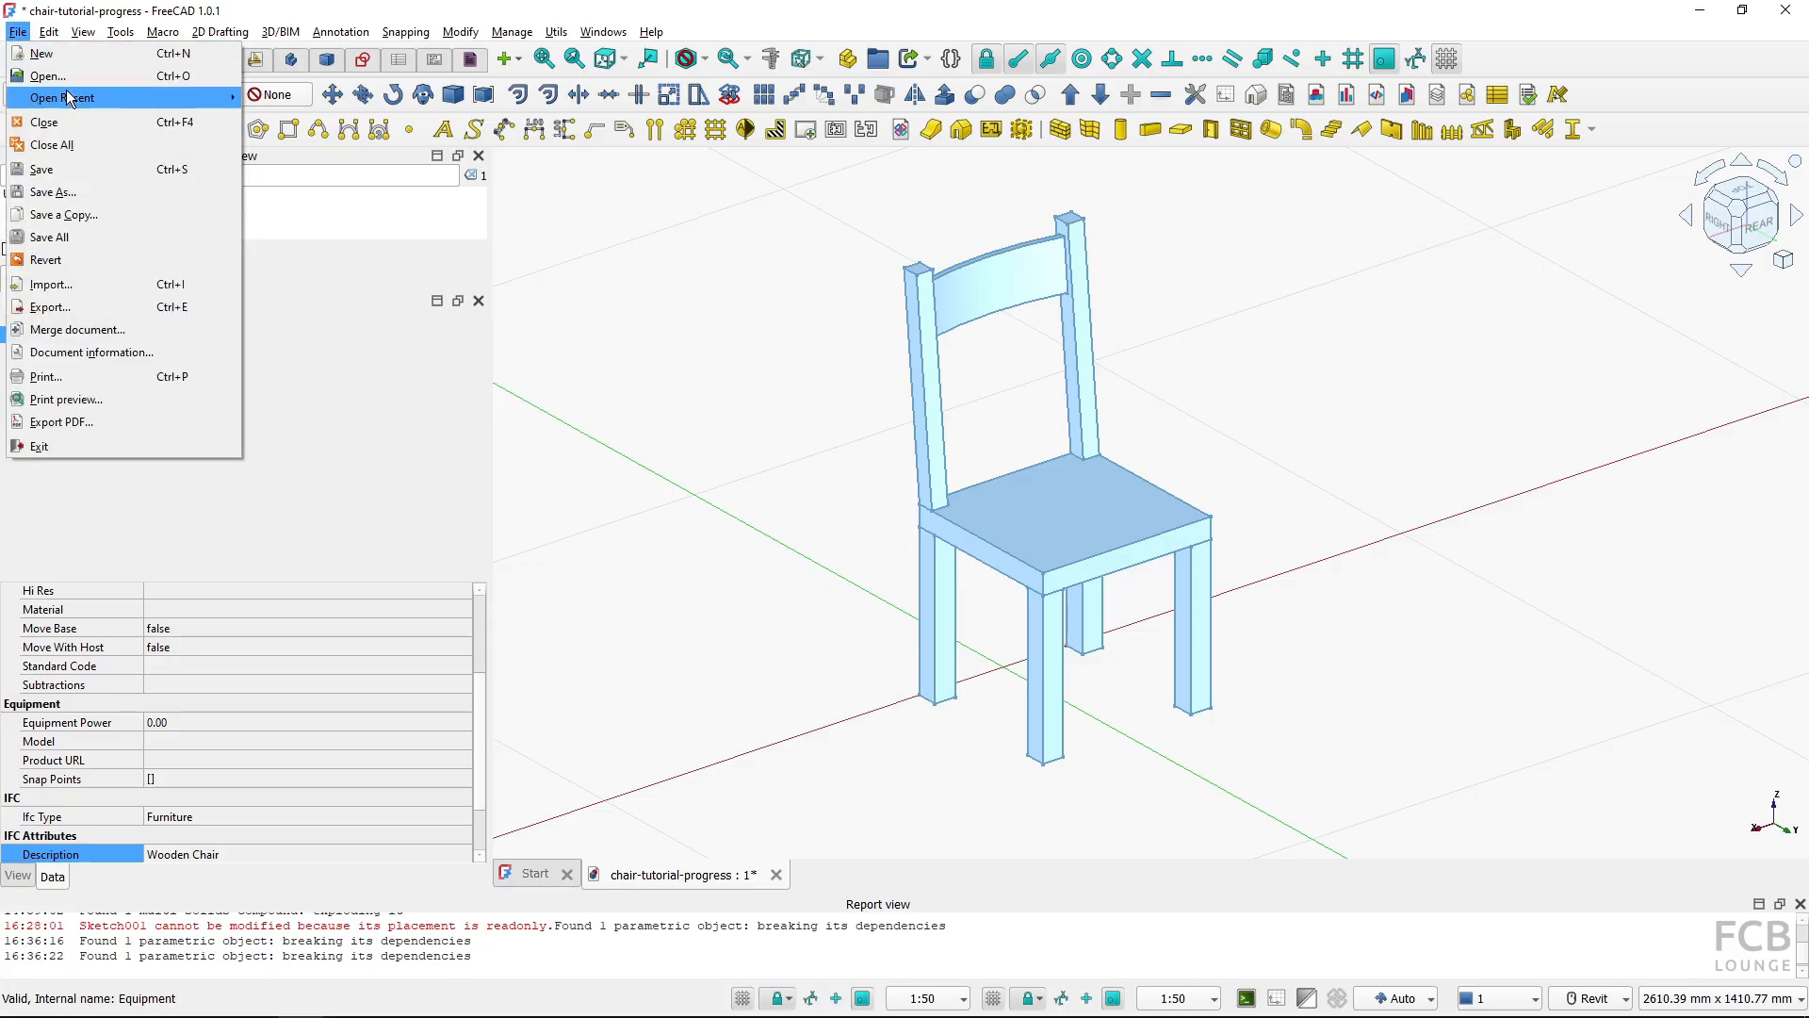
mouse_move(111, 100)
left_click(311, 97)
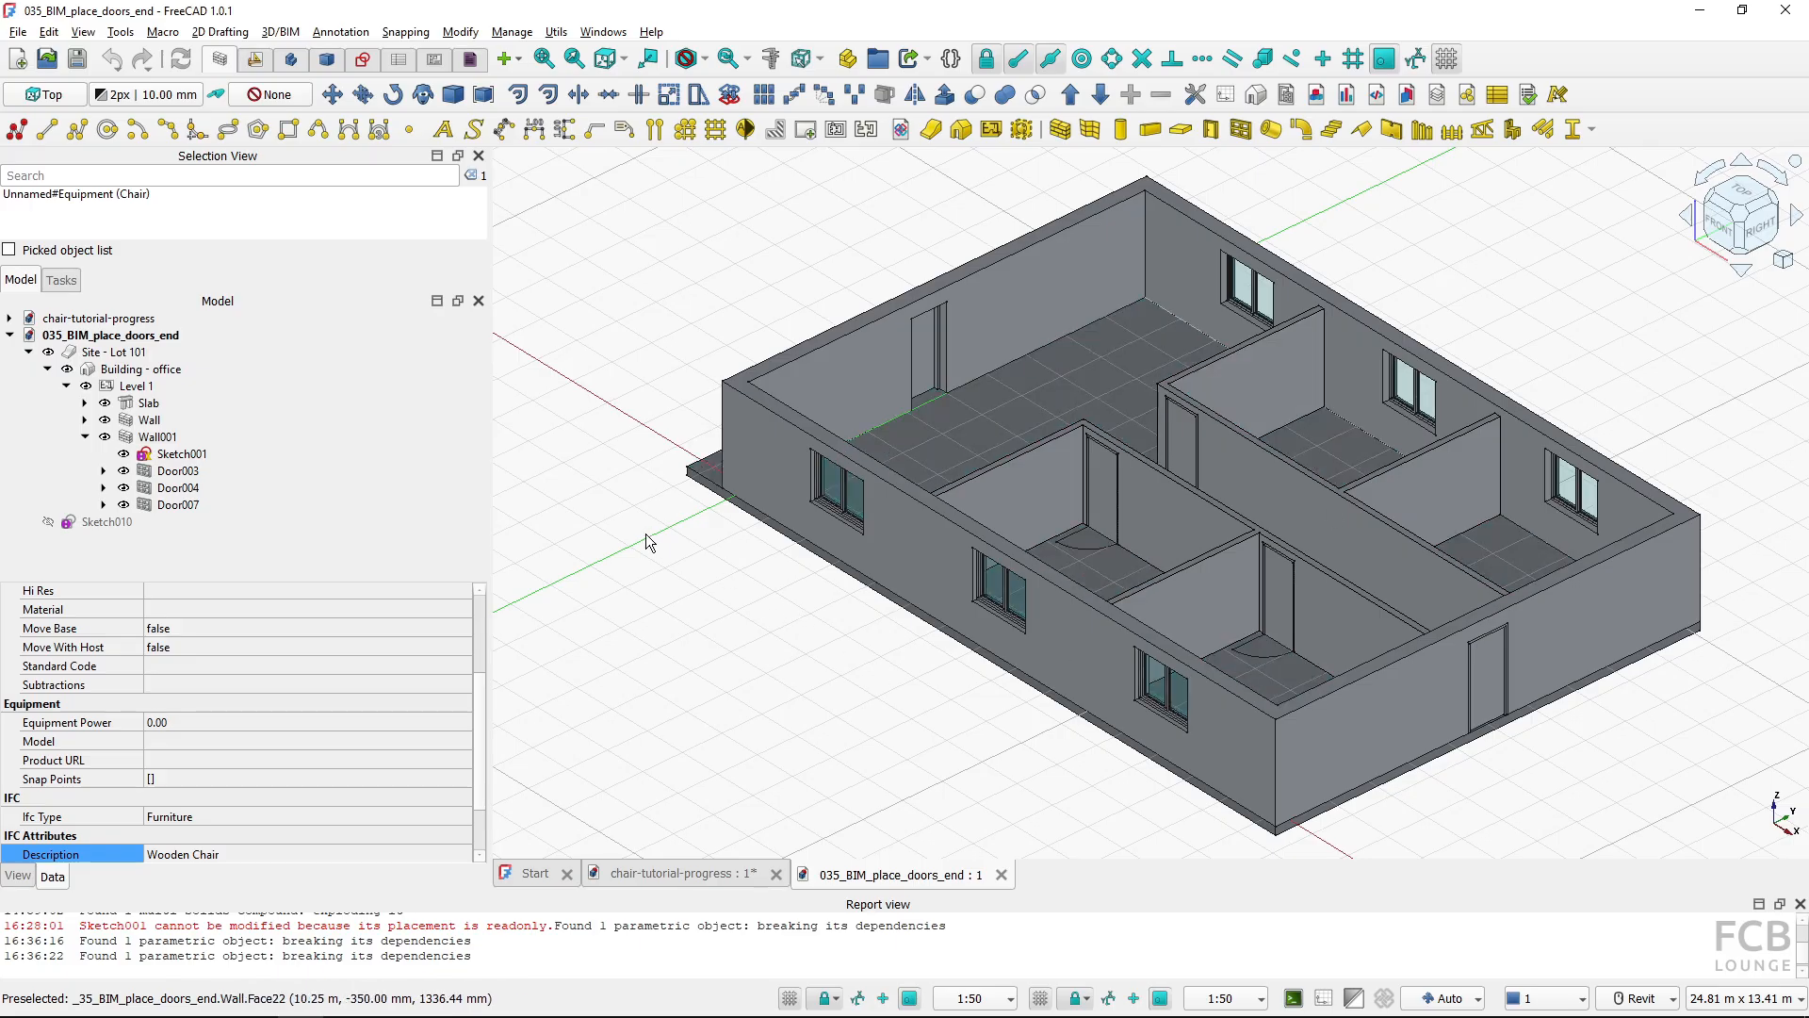
key("ctrl+v")
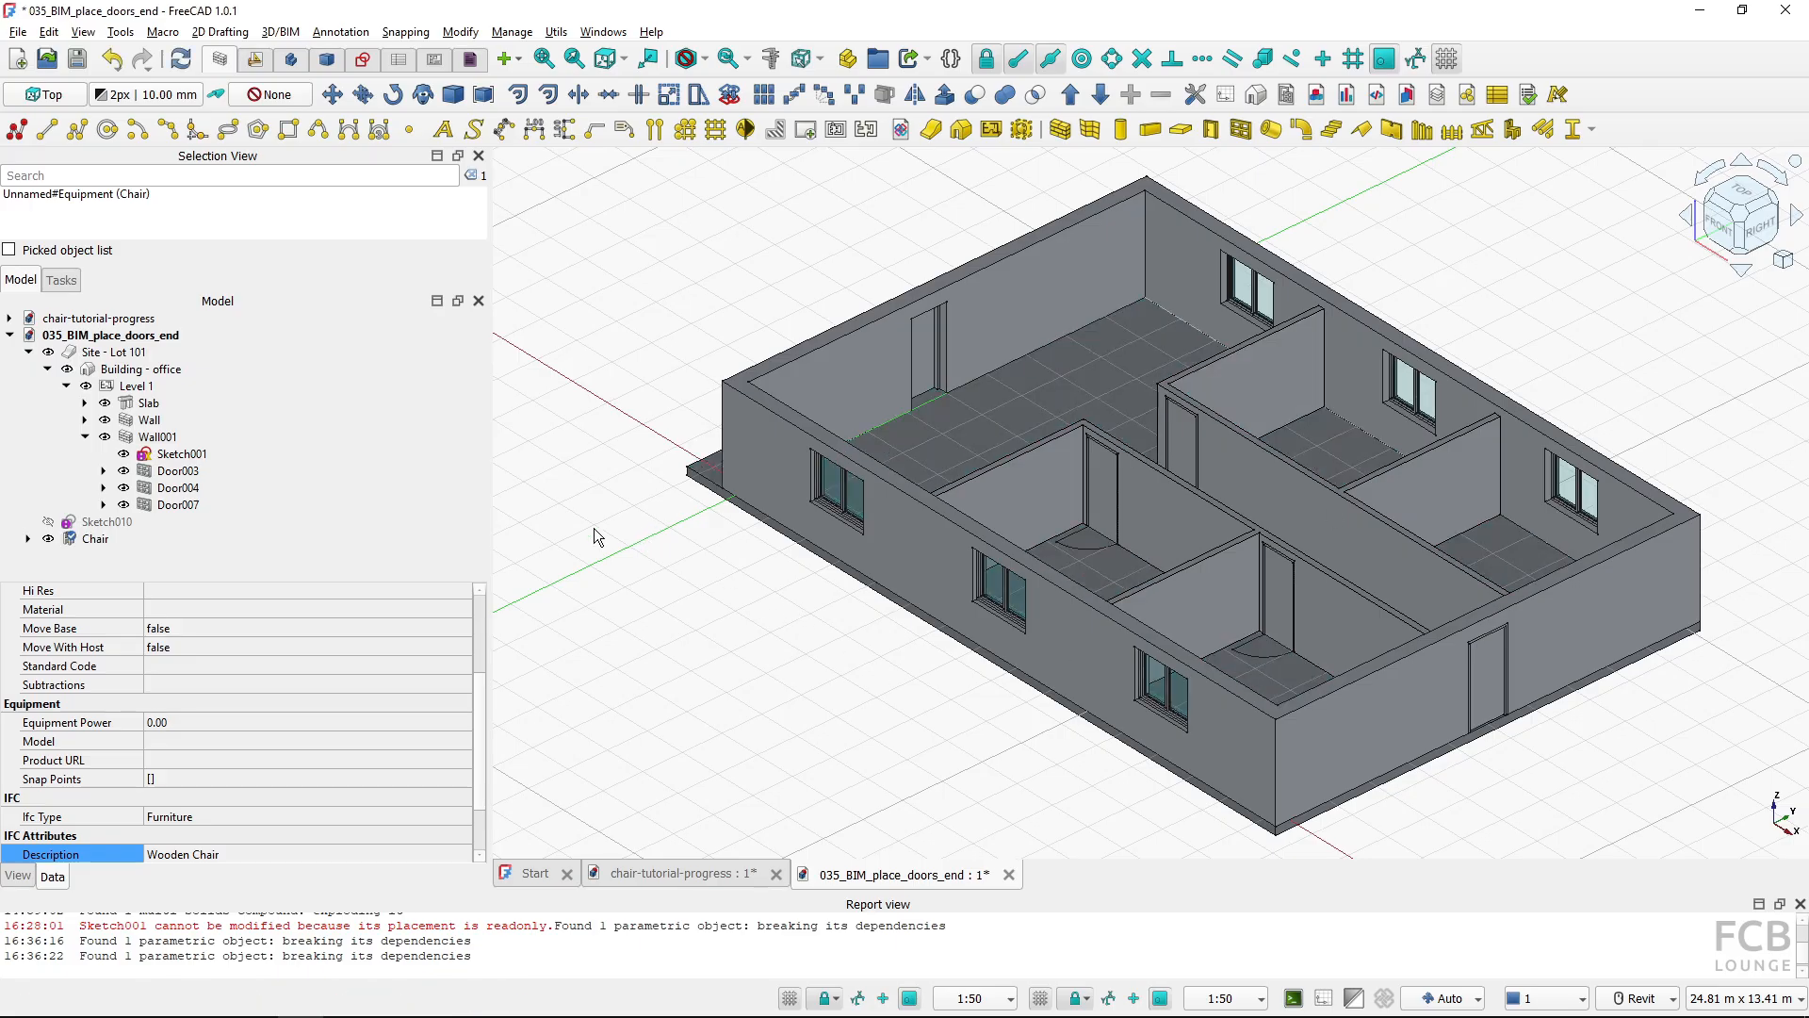
In the top view, move the pasted chair from the building's corner at the origin into the nearest small office along the front wall
left_click(166, 542)
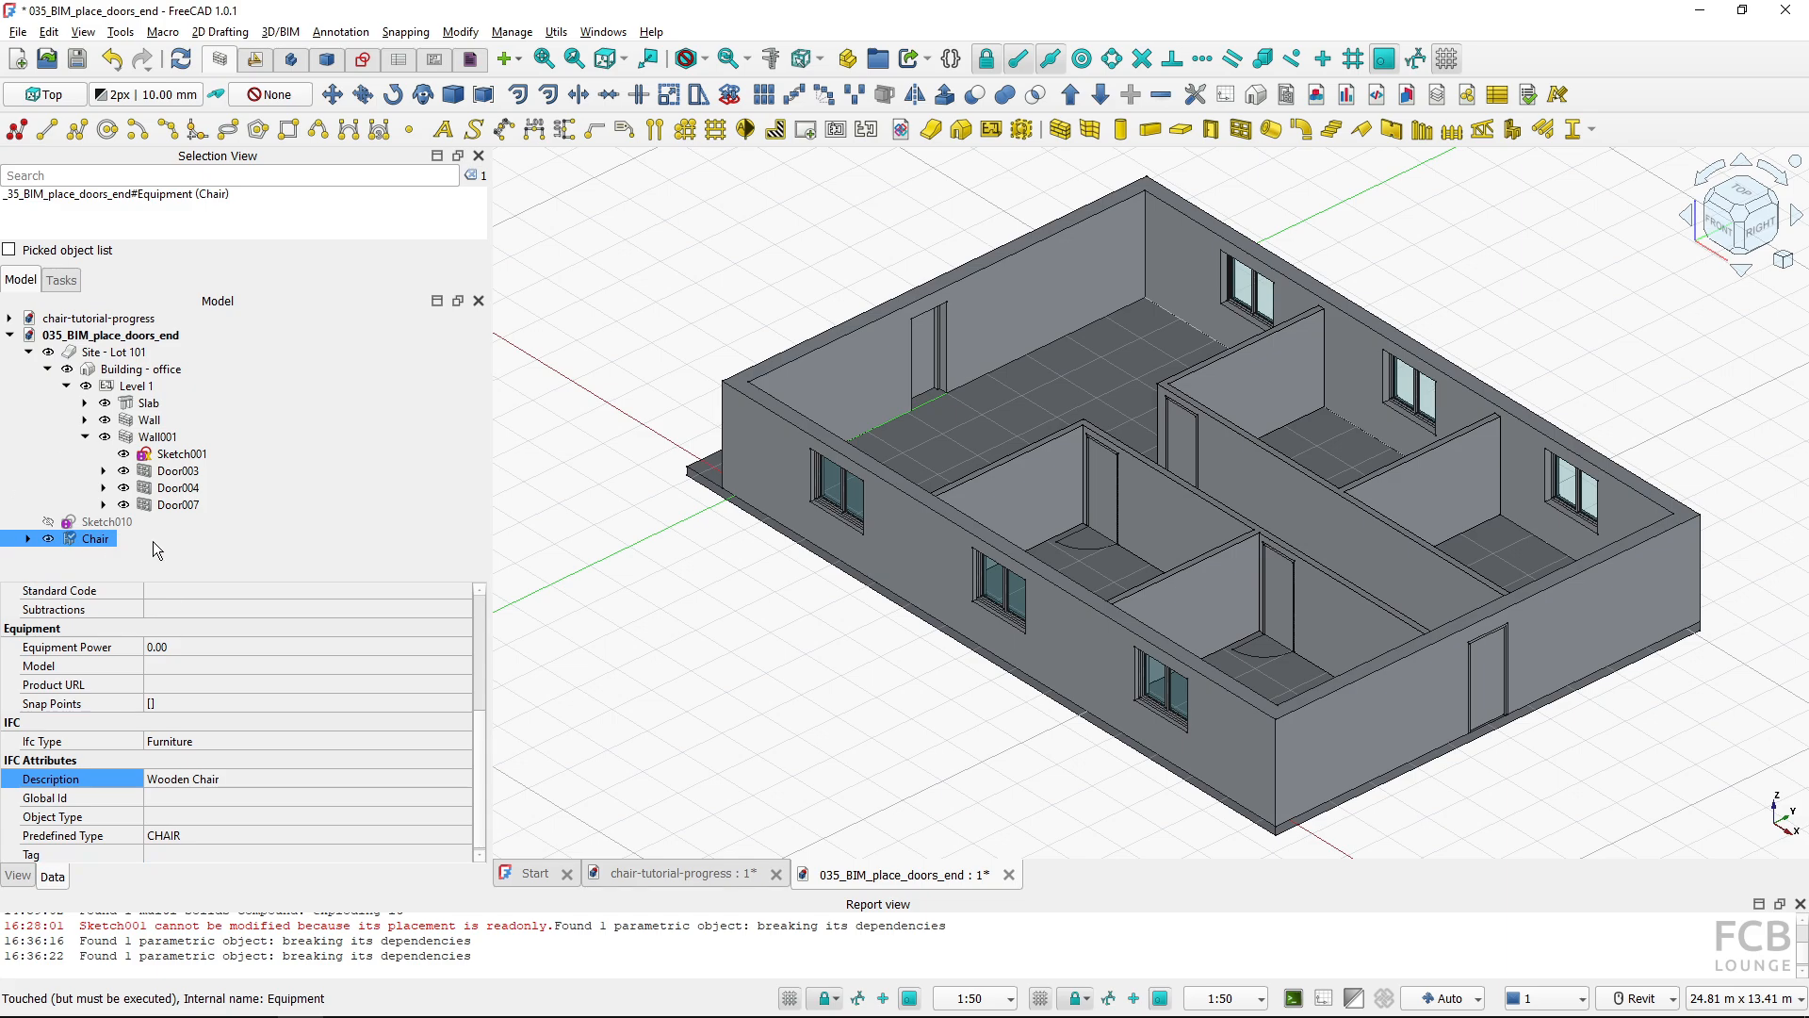
middle_click_drag(1070, 565, 674, 575, "shift")
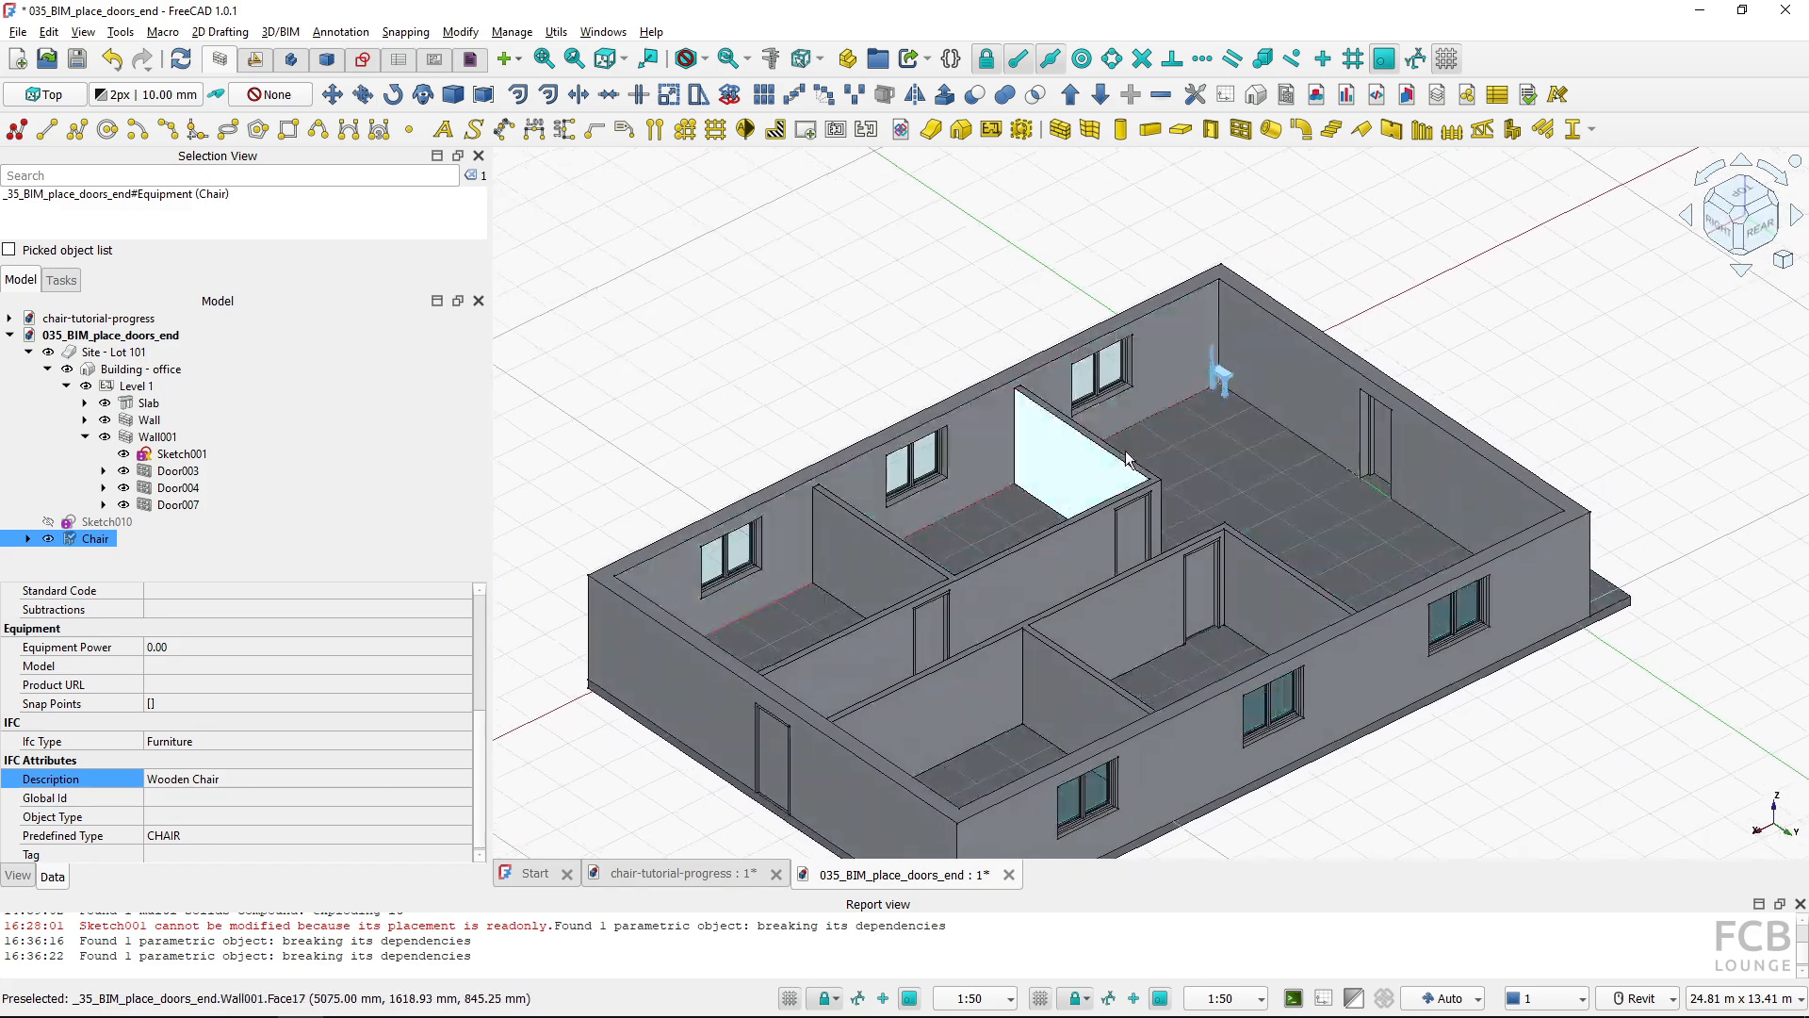
scroll(1112, 422, "up", 2)
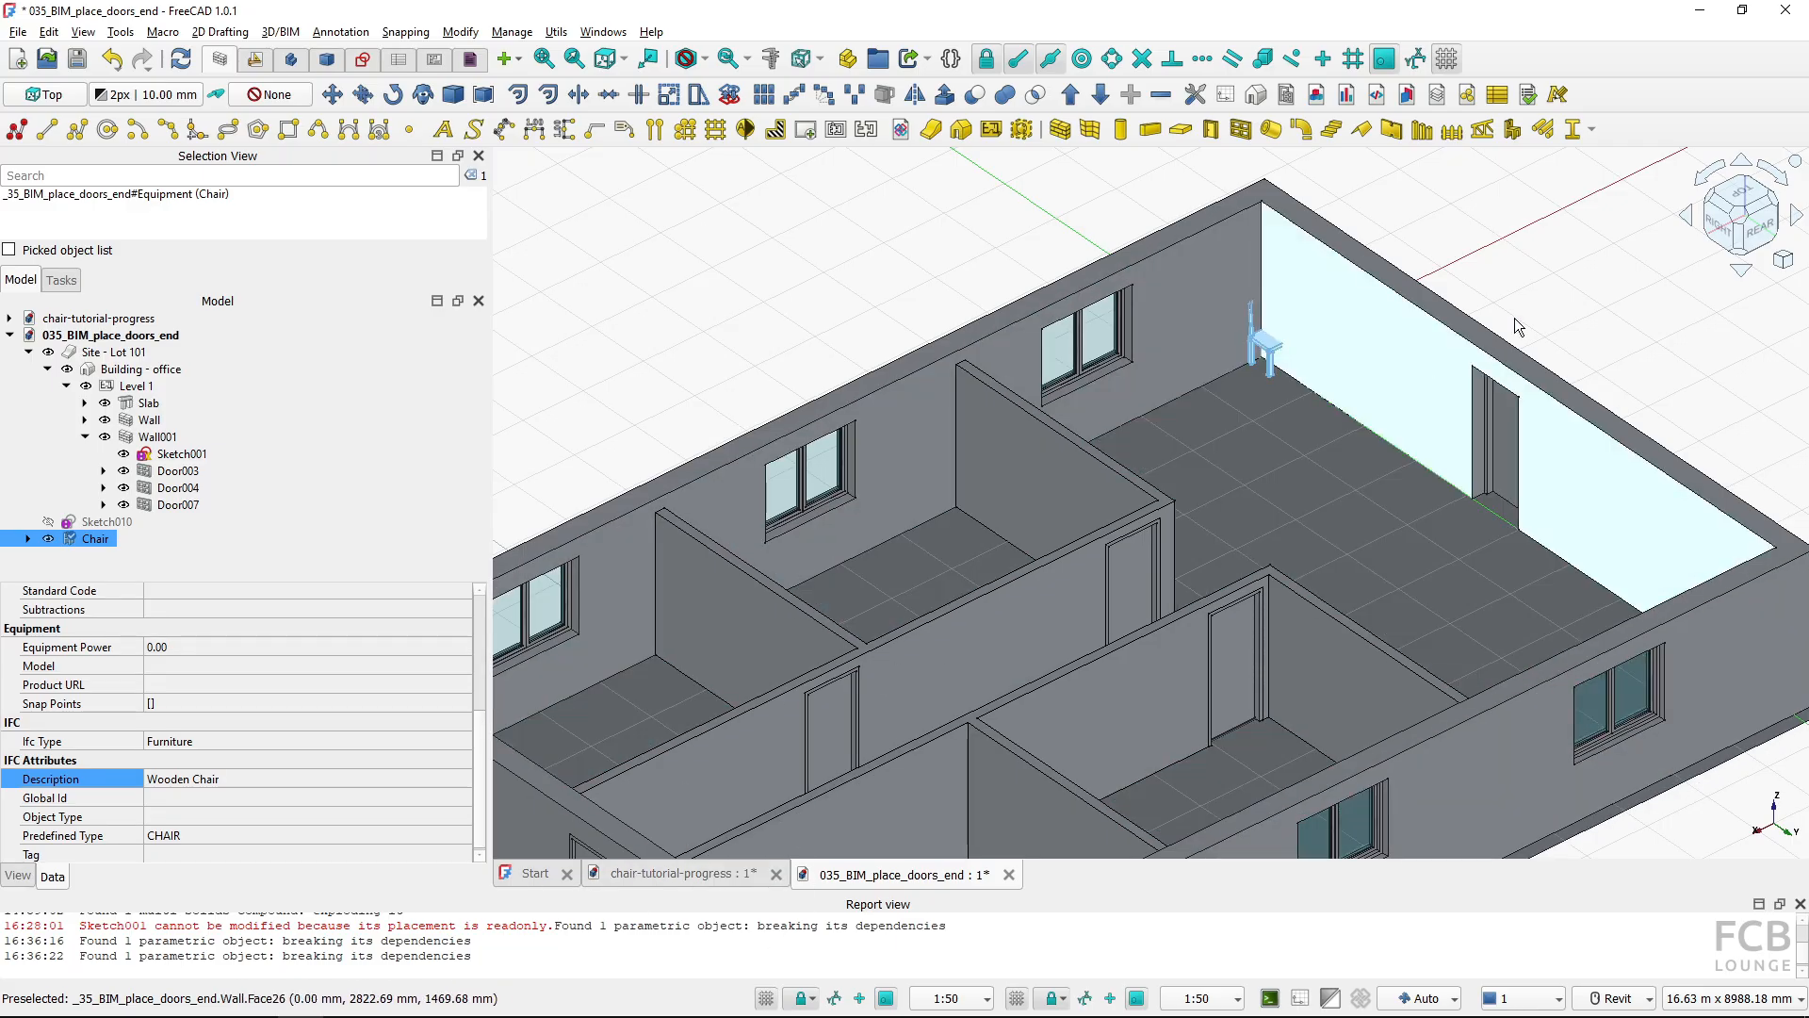
left_click(1732, 191)
key("1")
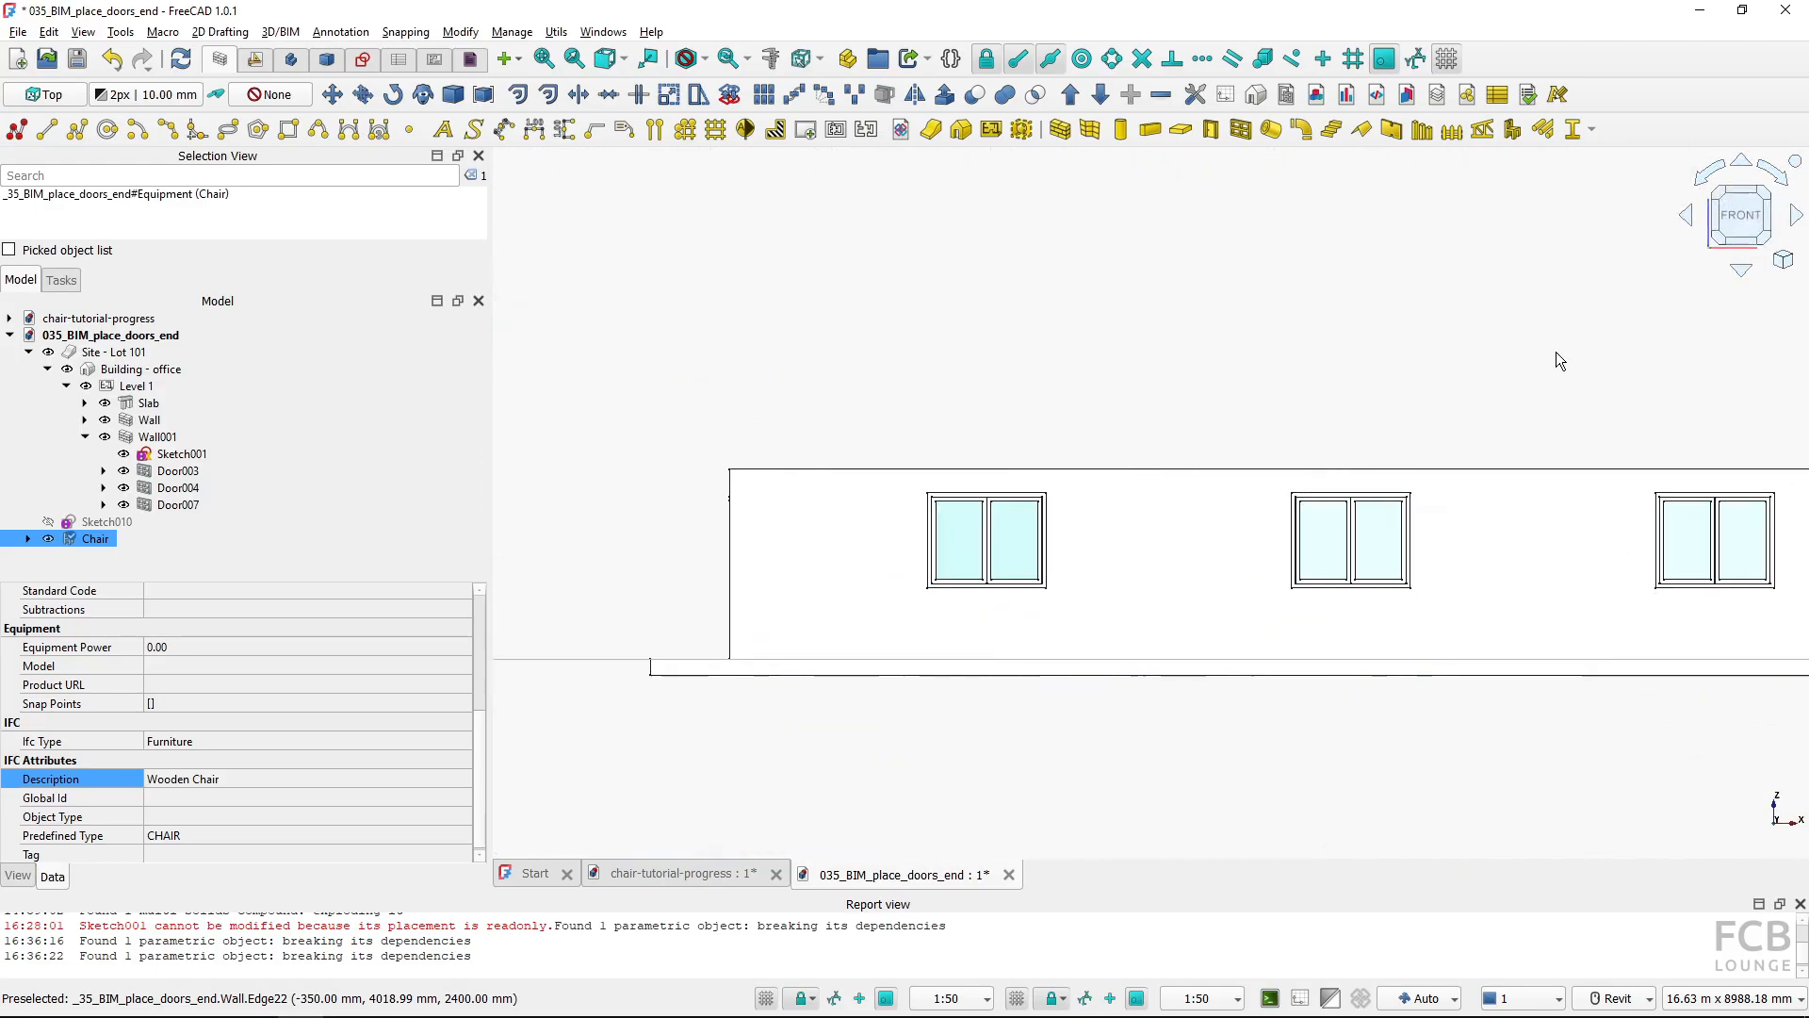
key("2")
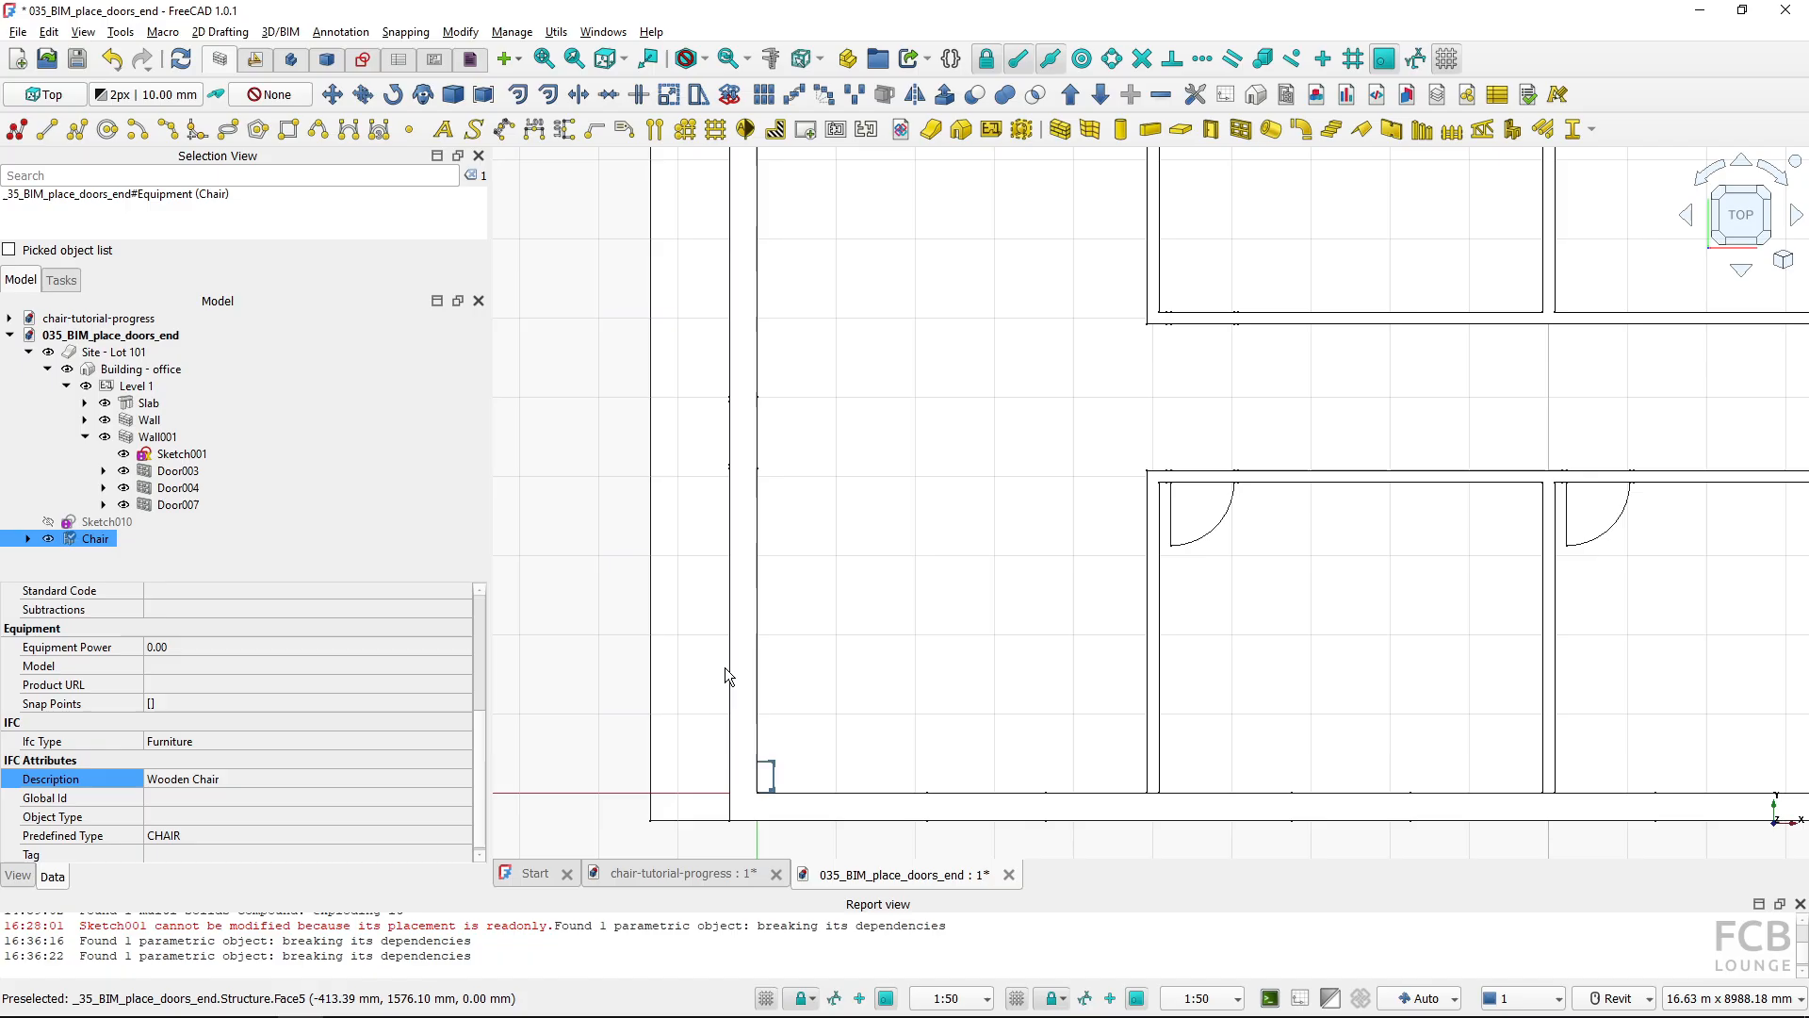
key("m")
key("v")
left_click(774, 763)
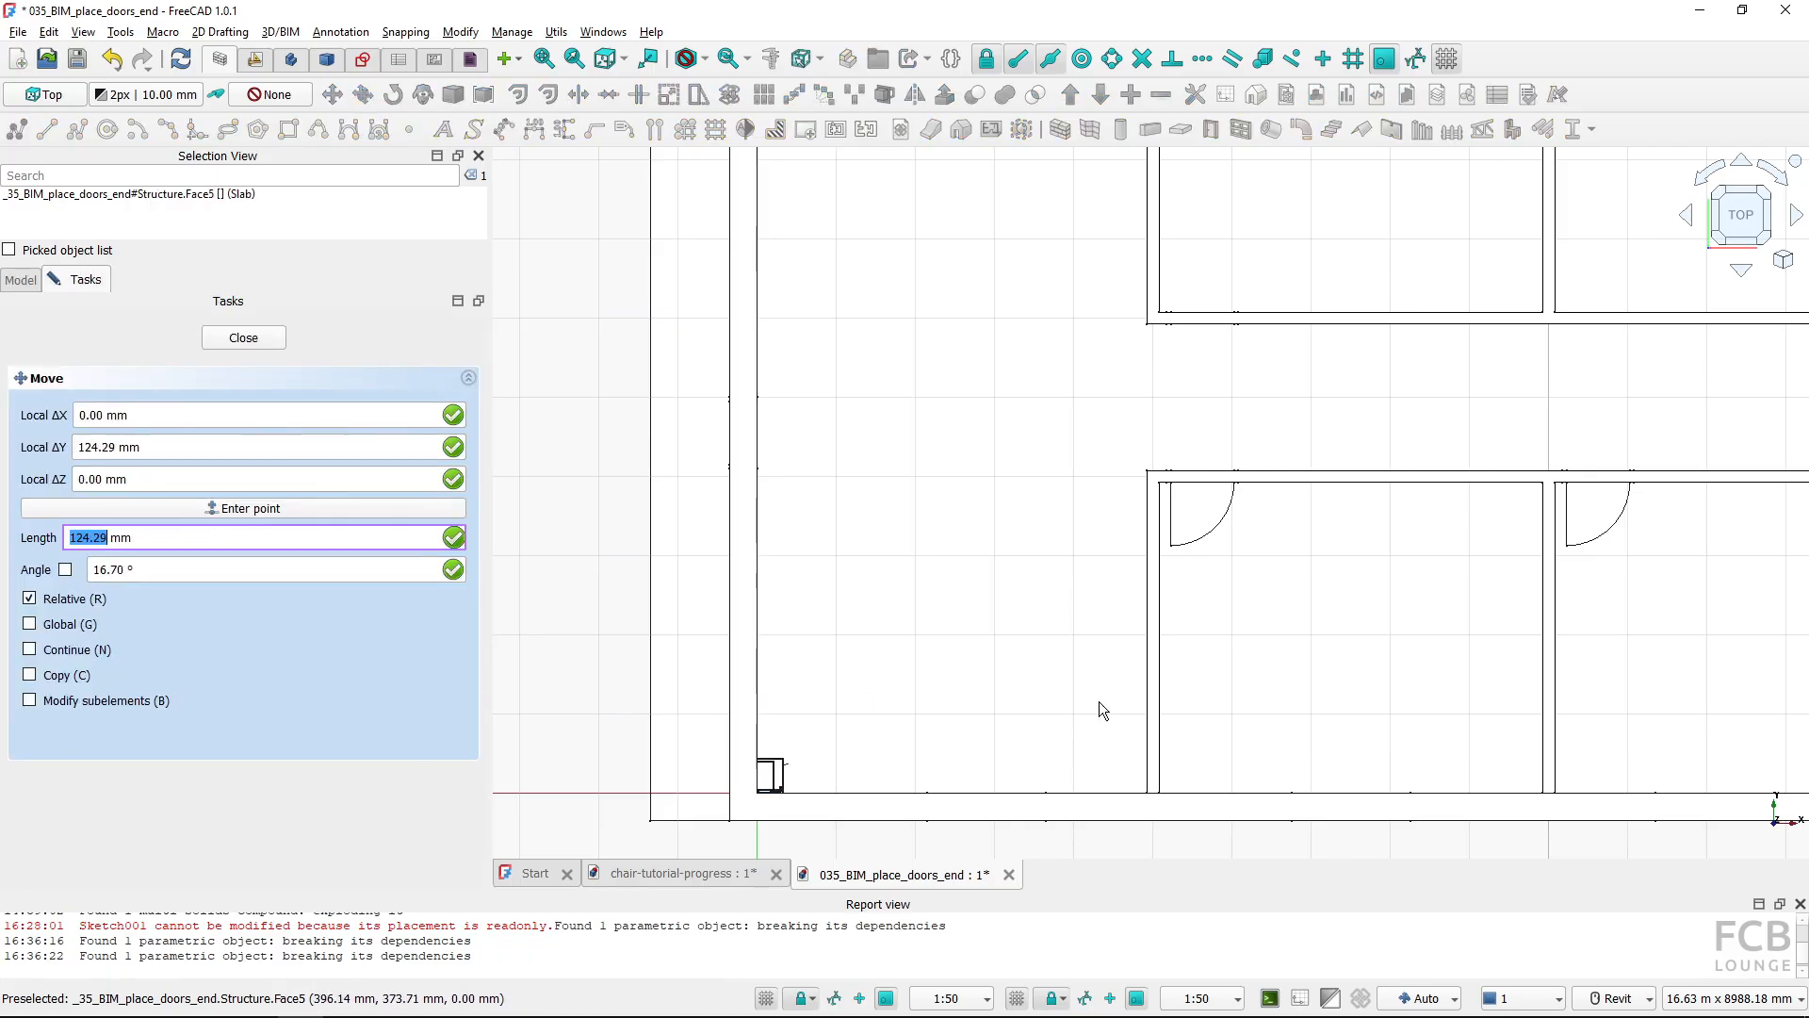
left_click(1287, 724)
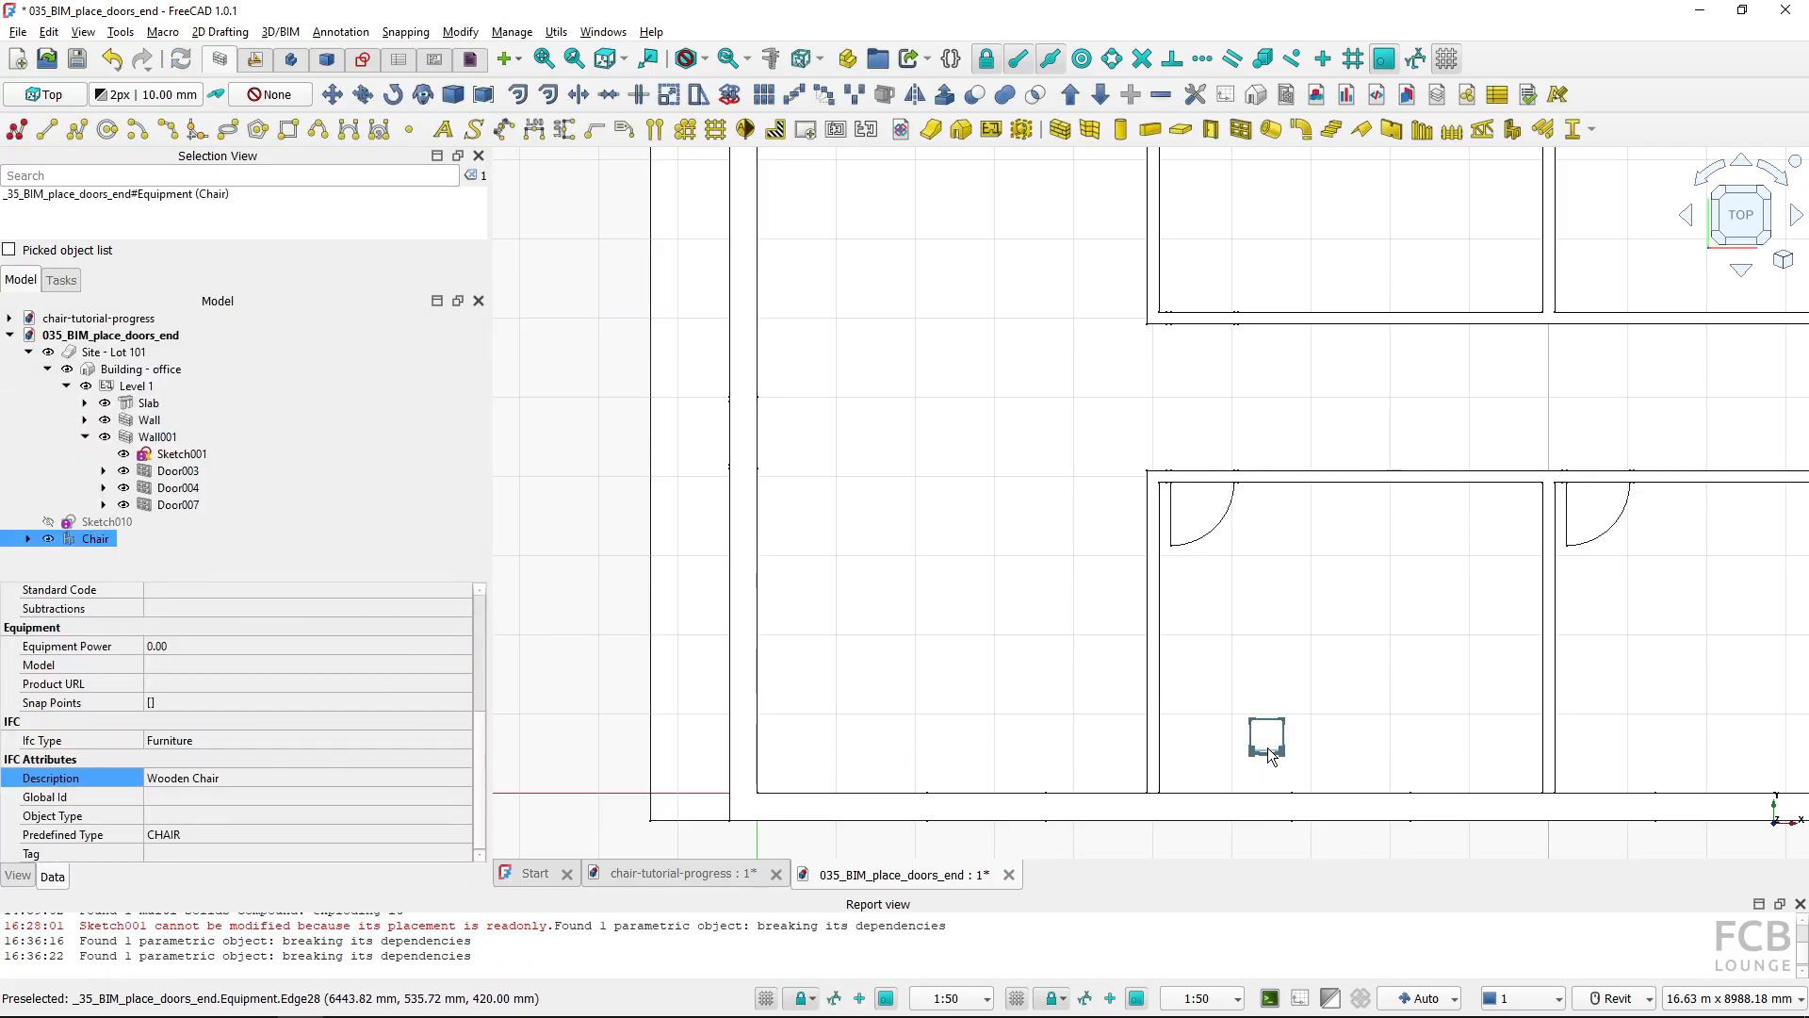
Create an orthogonal array of the chair with 4 elements in X, 1 in Y and an X interval of 550 mm
left_click(764, 94)
double_click(283, 493)
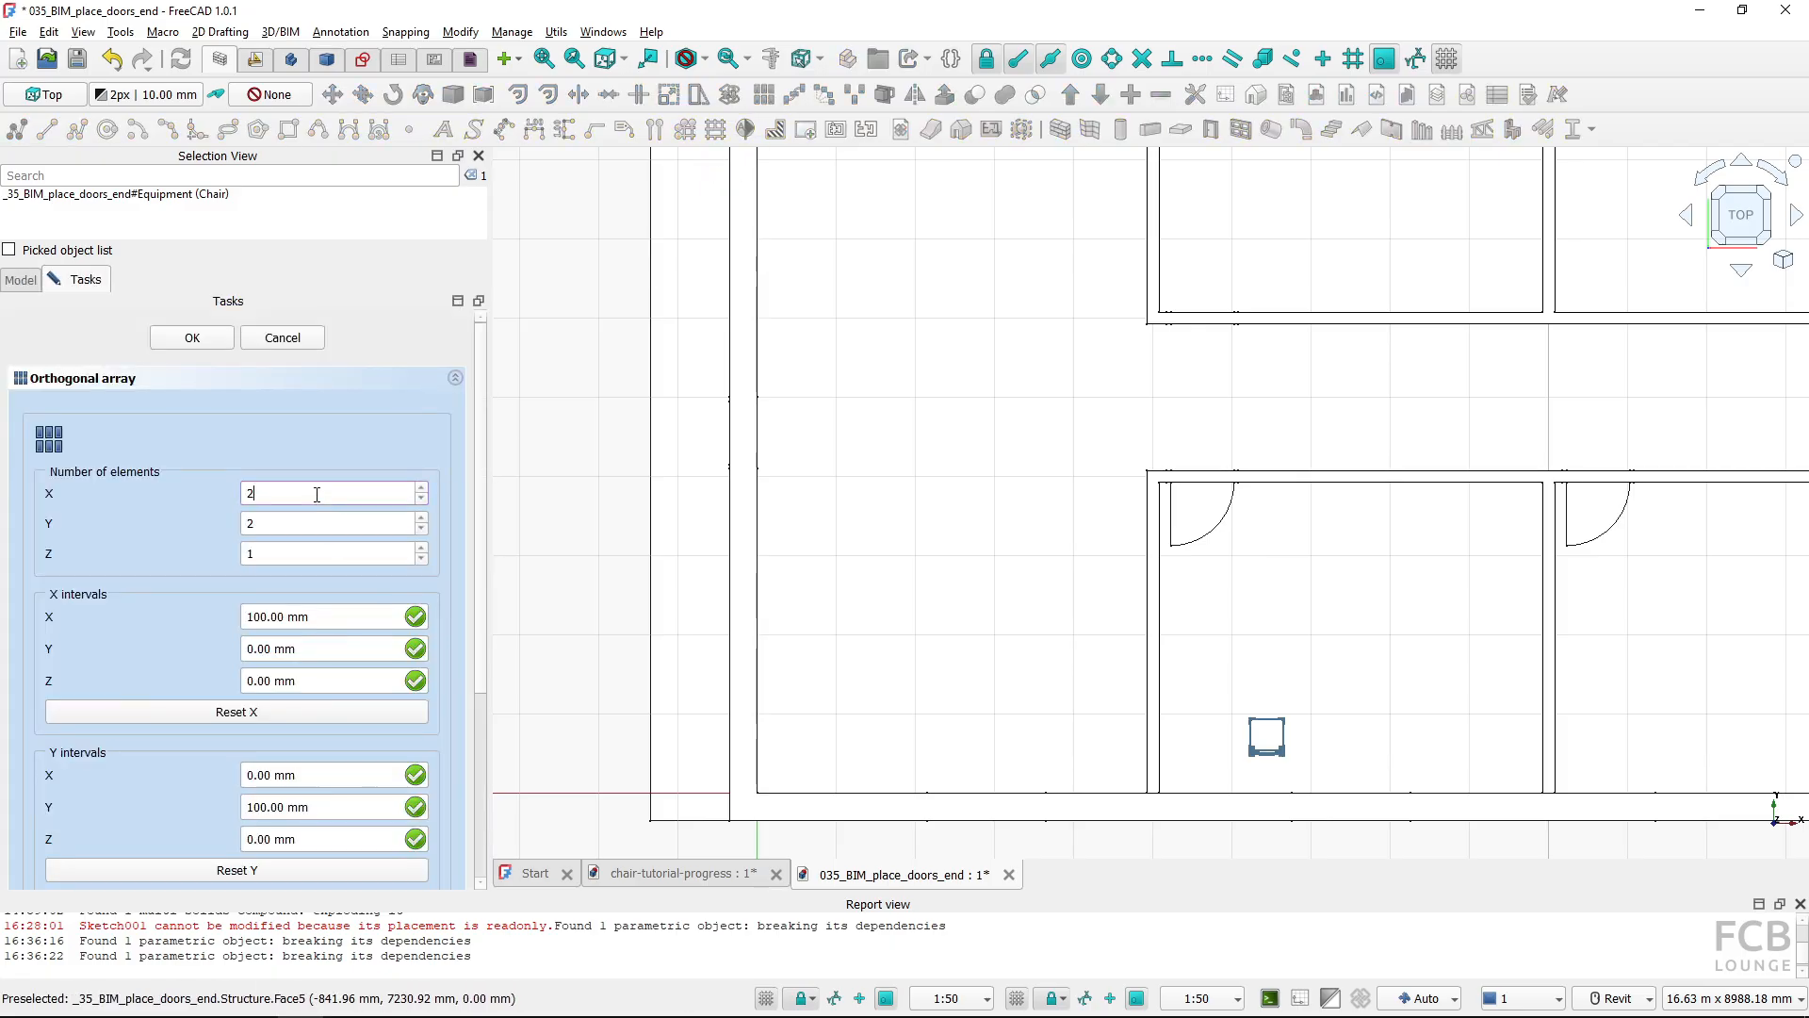
type("4")
left_click(278, 523)
key("BackSpace")
type("1")
triple_click(283, 616)
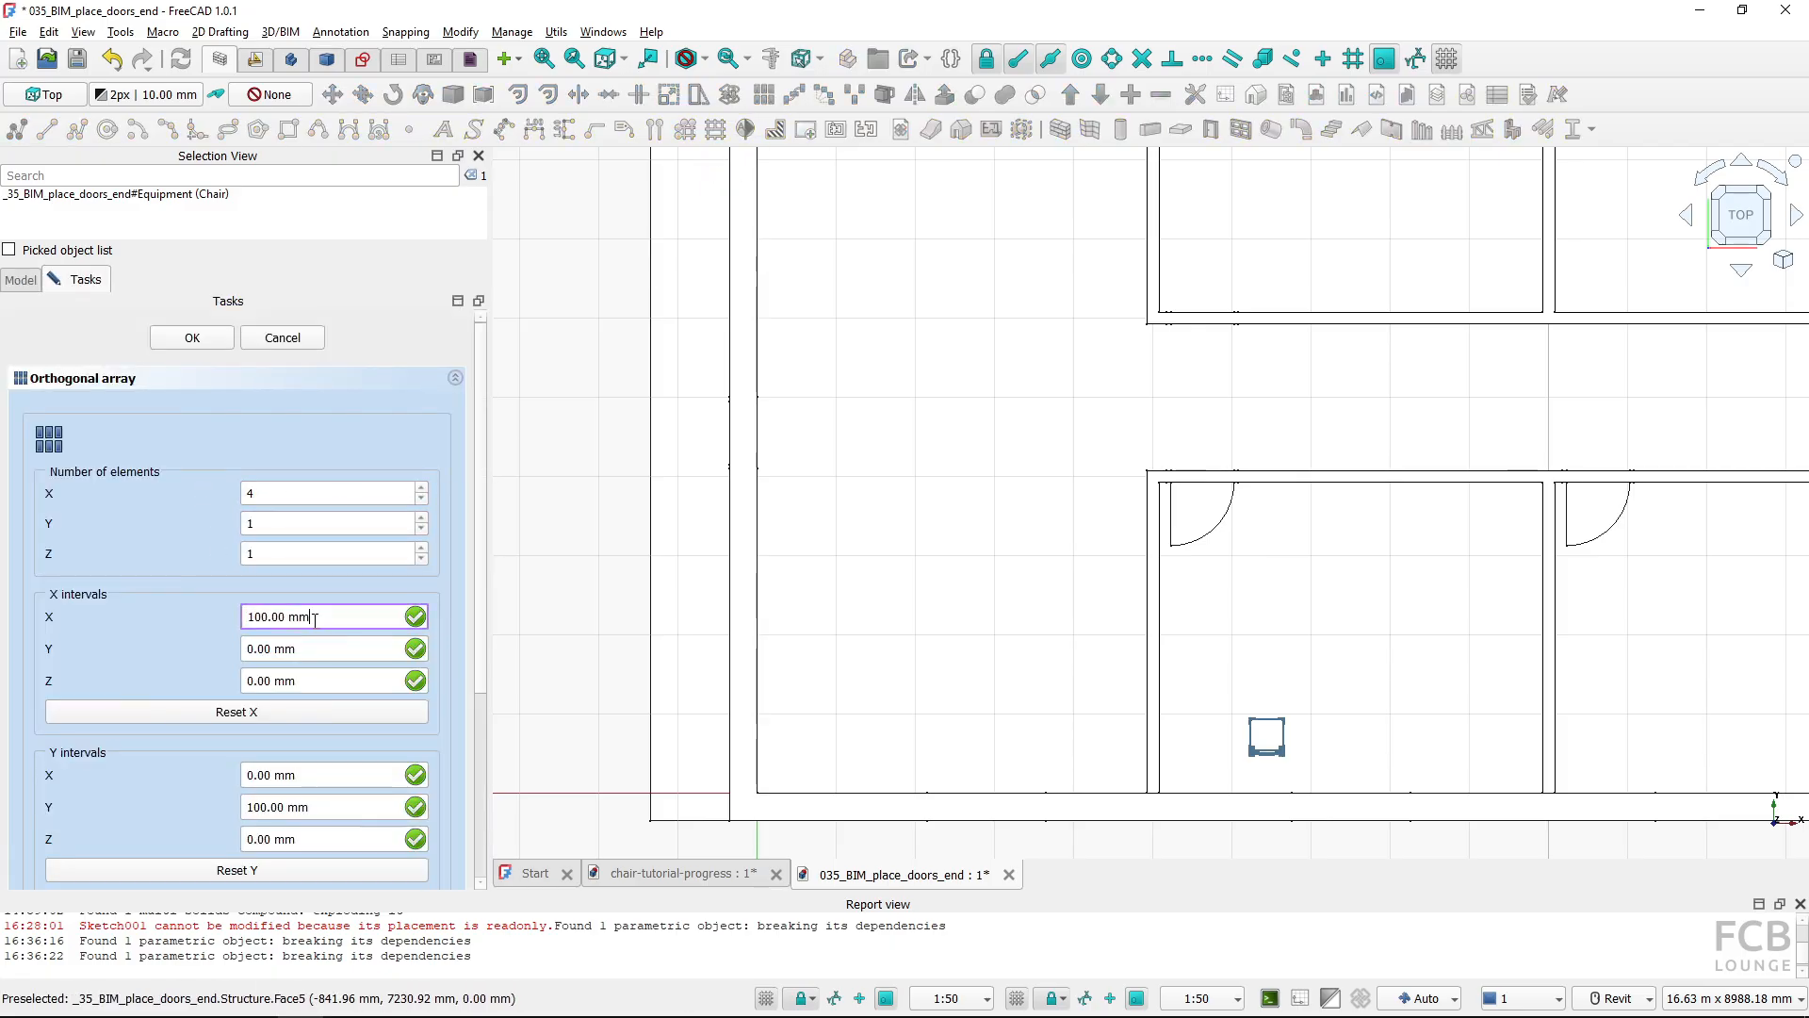
type("550")
left_click(196, 341)
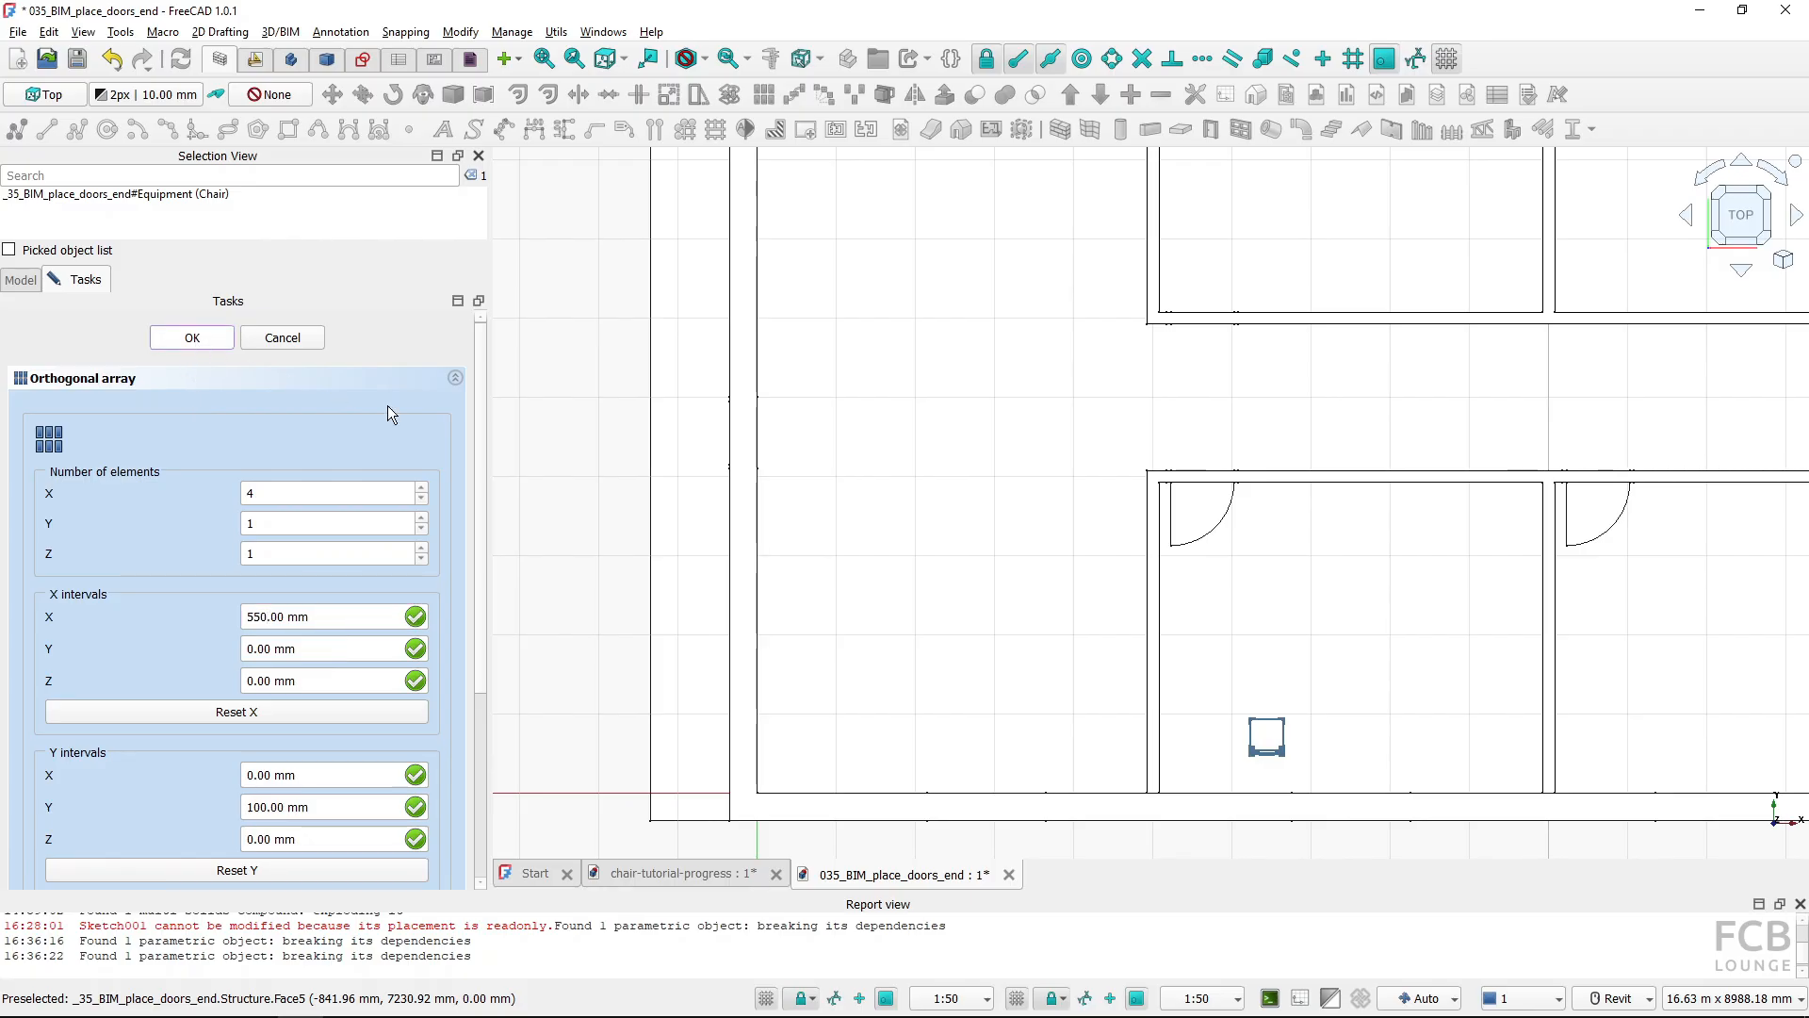
Inspect the row of chairs inside the office room in a 3D view and clear the selection
left_click(1006, 662)
mouse_move(1005, 661)
middle_mouse_down("shift")
mouse_move(1075, 670)
mouse_move(1554, 578)
mouse_move(1599, 480)
middle_mouse_up("shift")
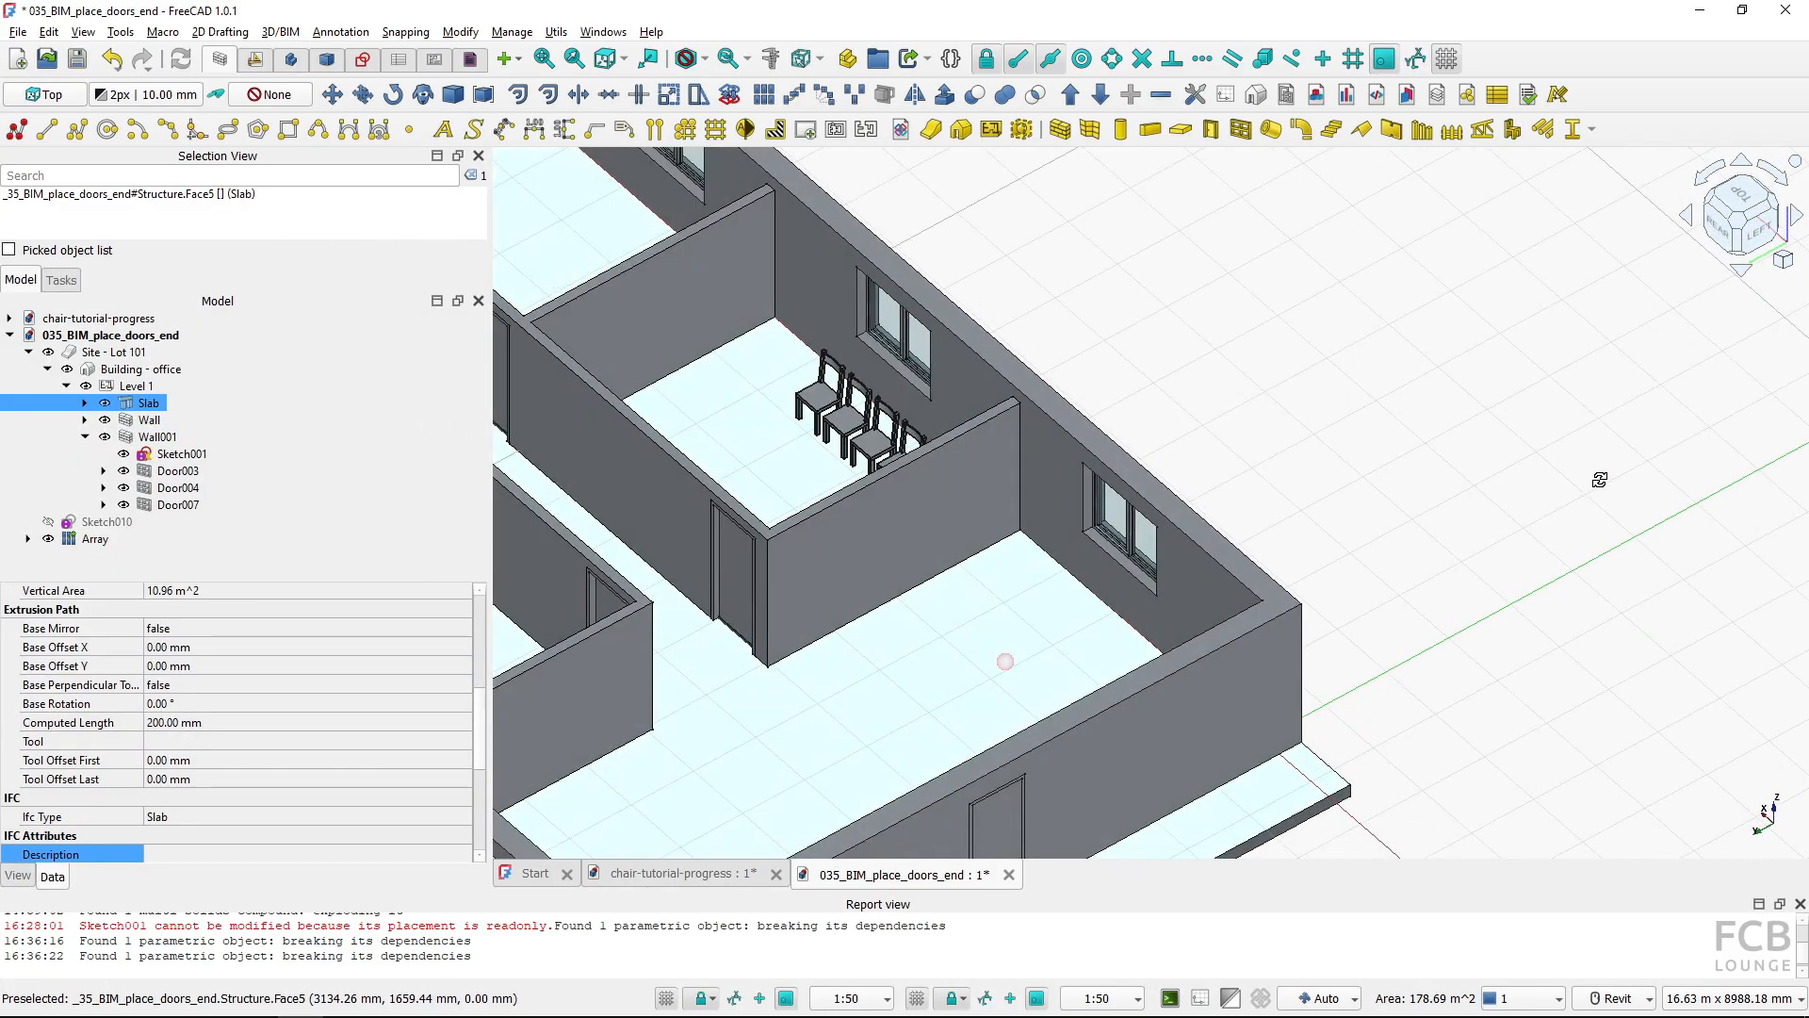
middle_click_drag(705, 434, 969, 564)
scroll(969, 563, "up", 2)
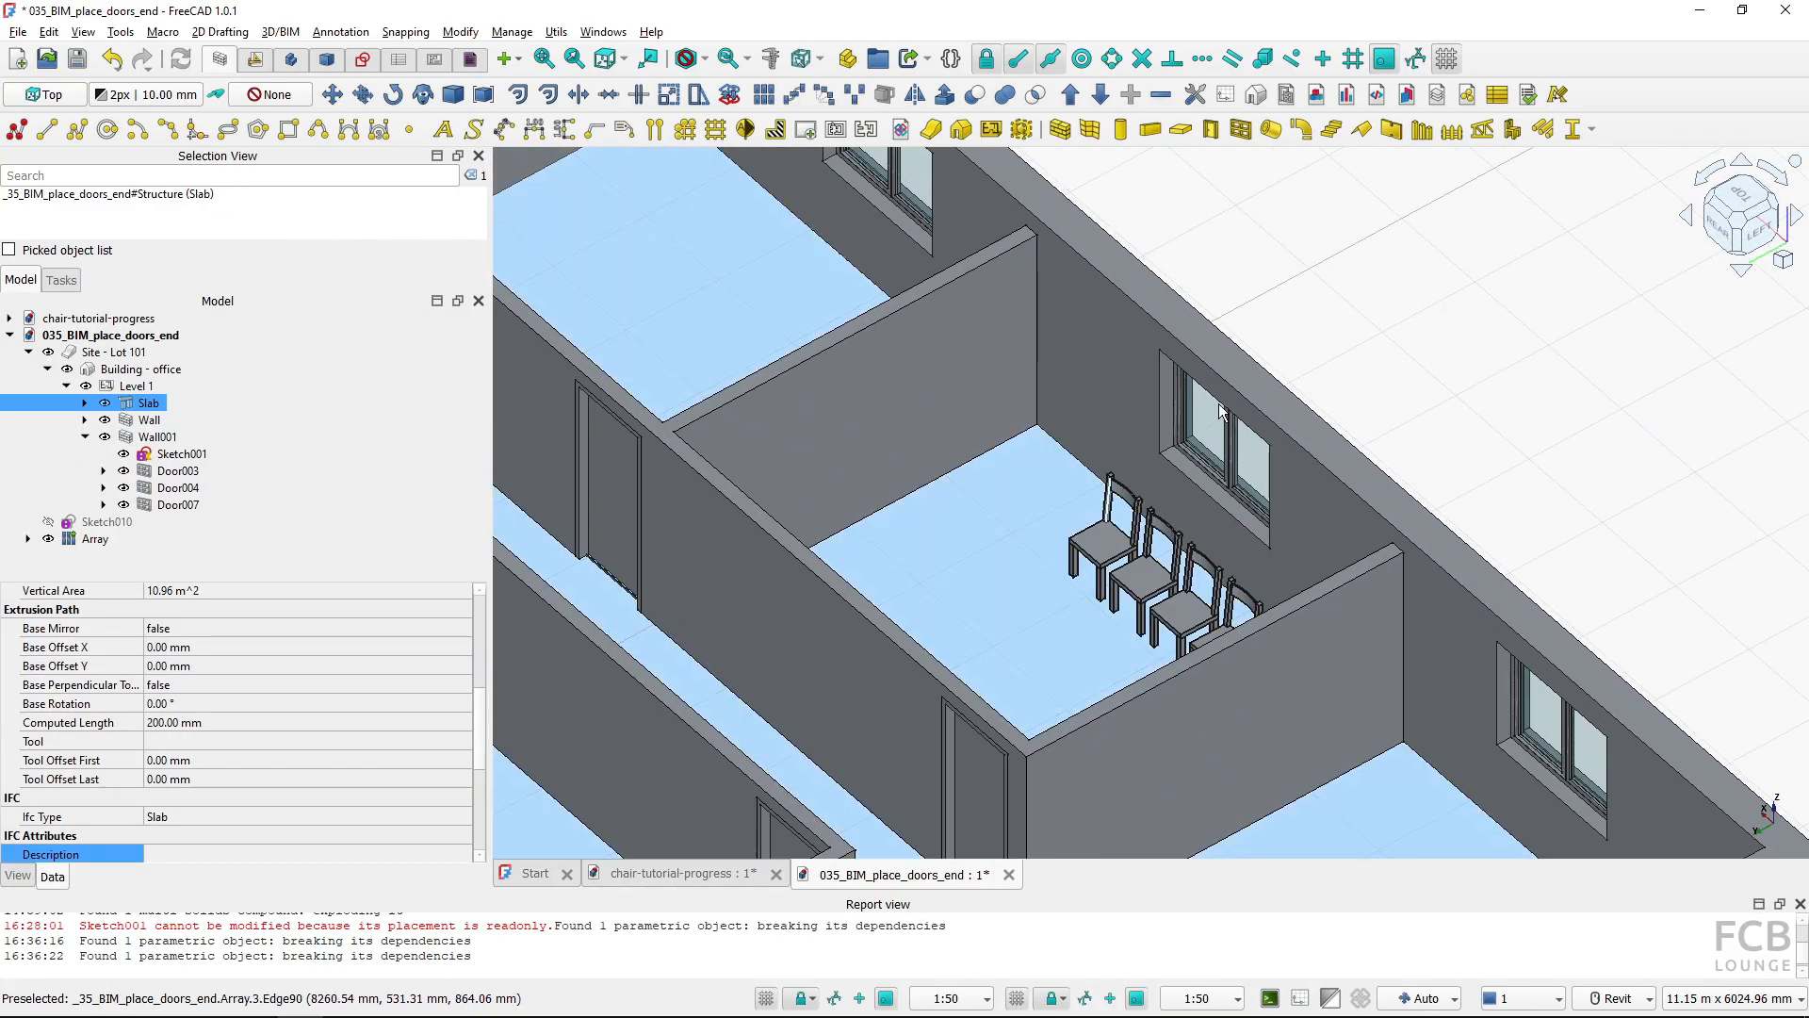
left_click(1287, 341)
Select the Chair in the chair-tutorial-progress document and review its IFC attributes
left_click(94, 338)
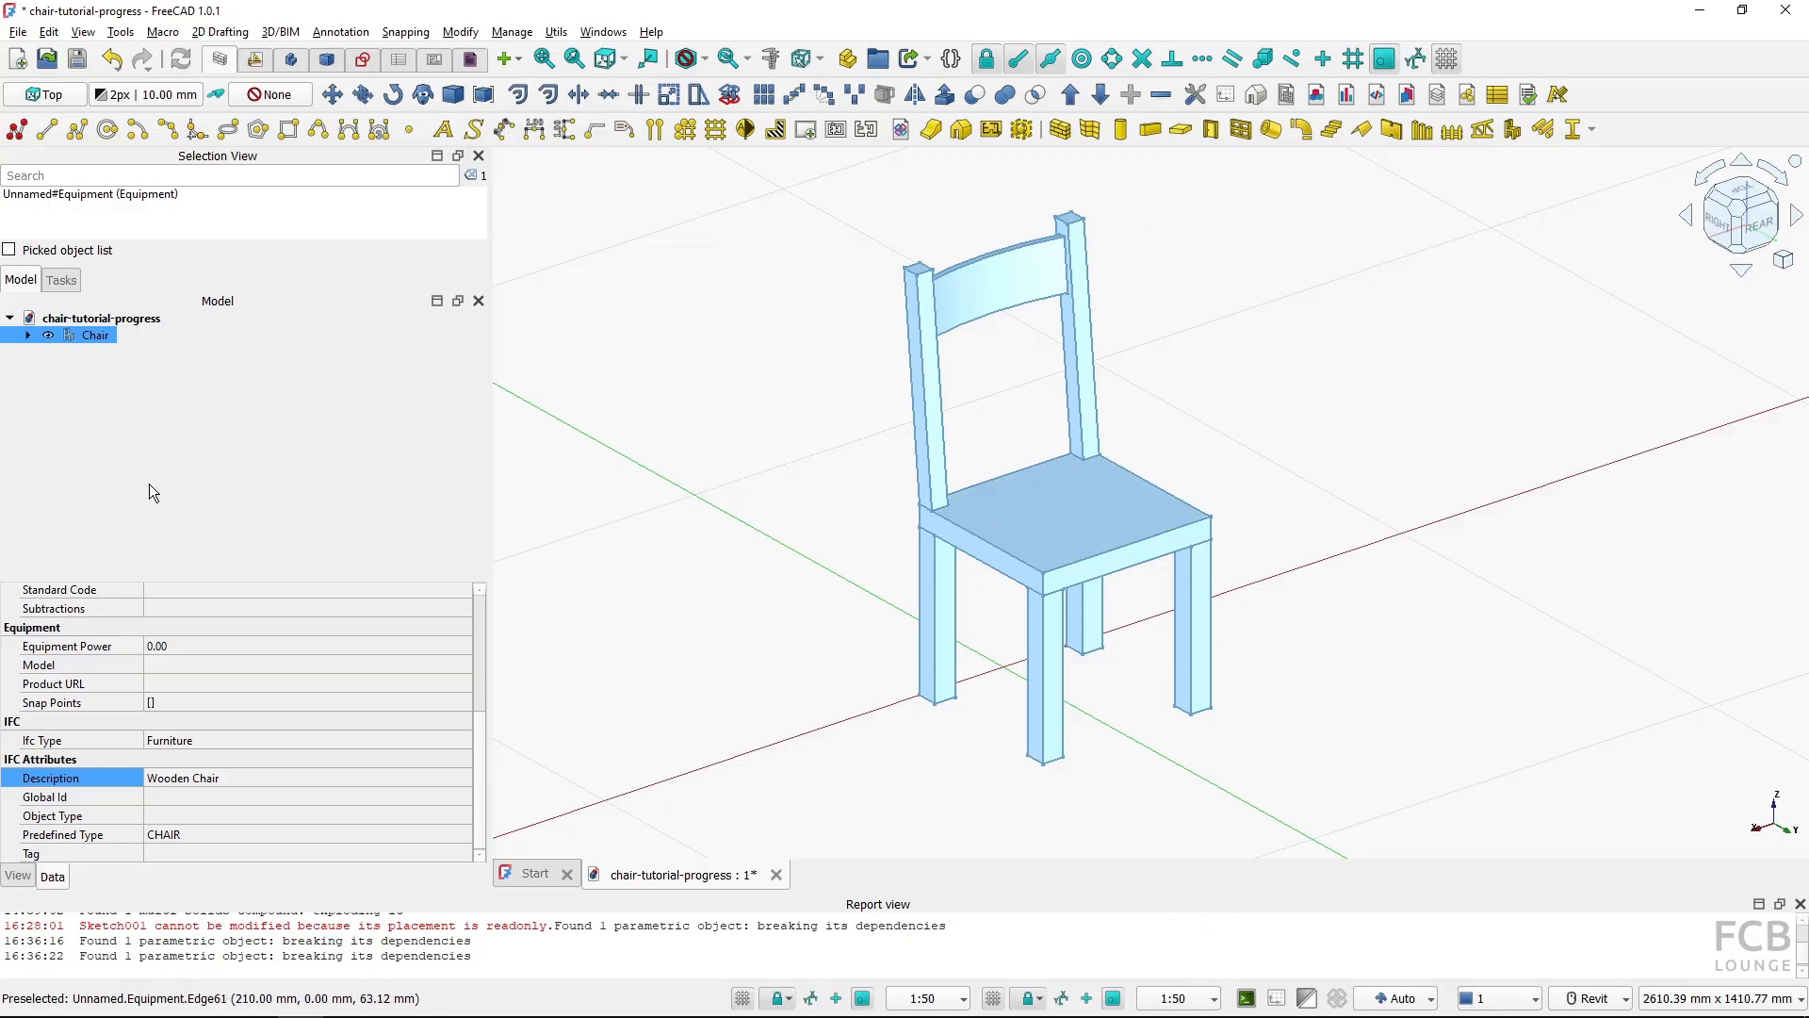
left_click(189, 816)
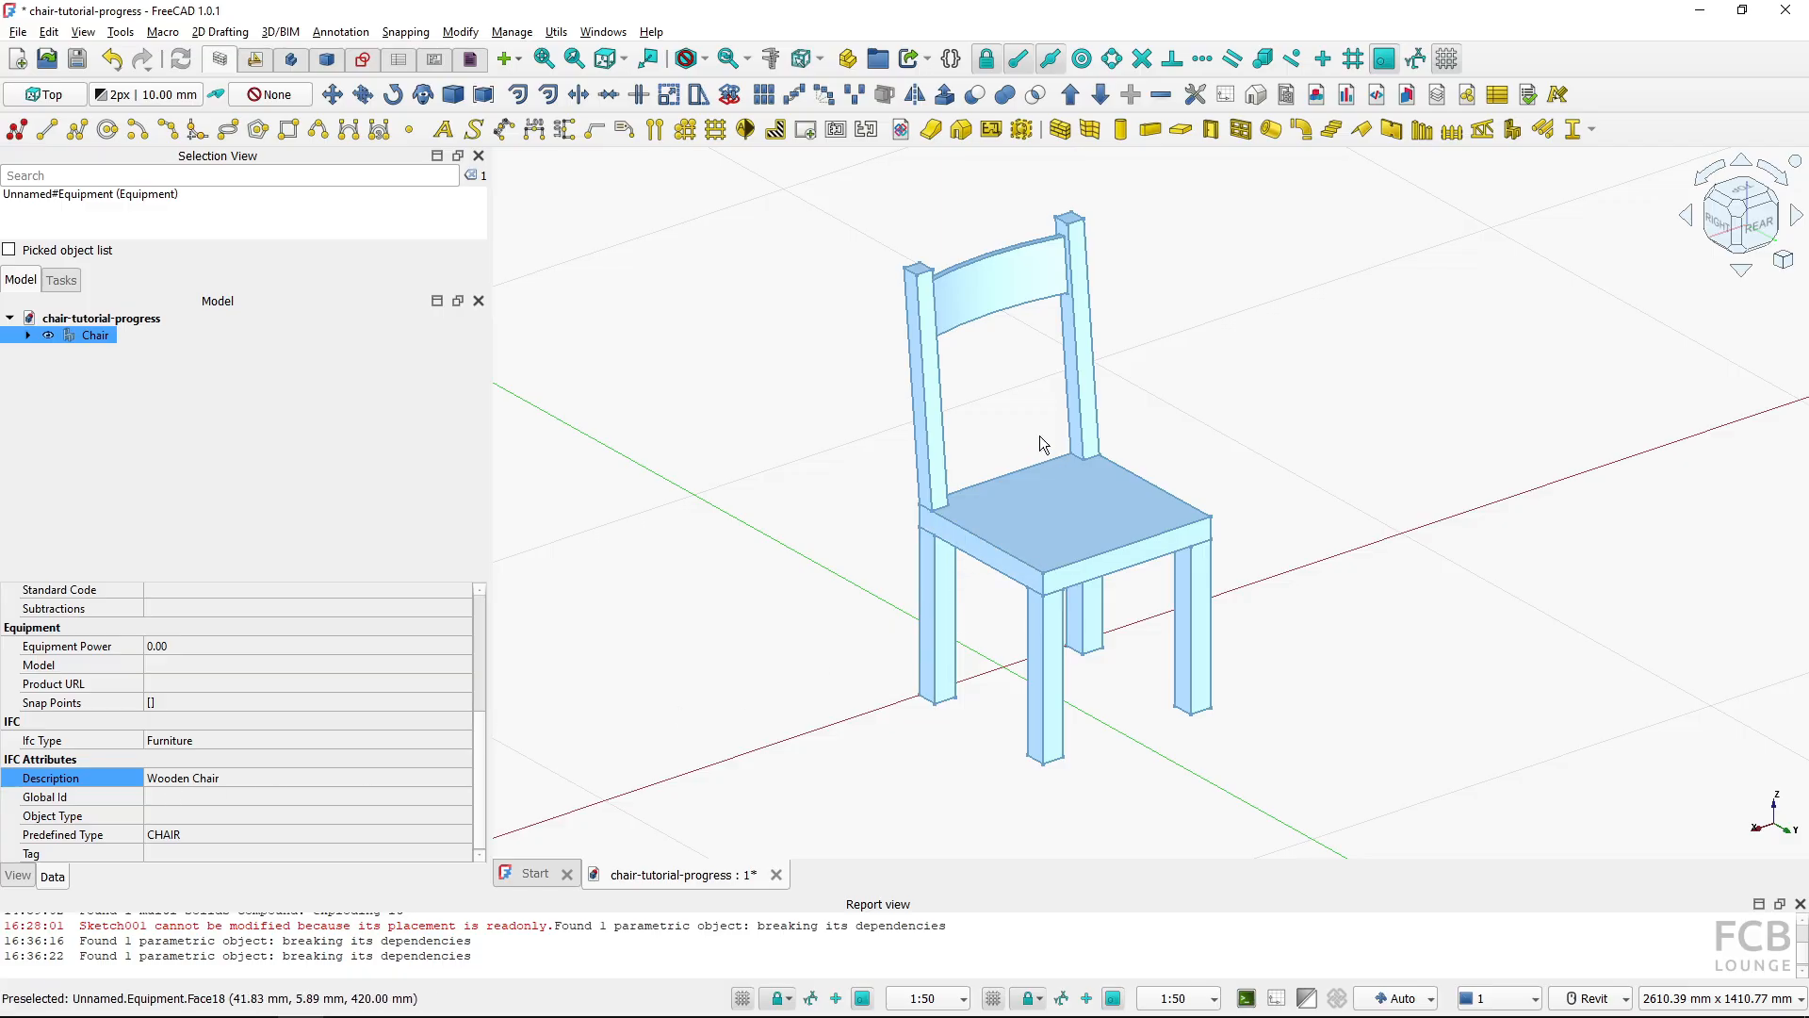
left_click(819, 547)
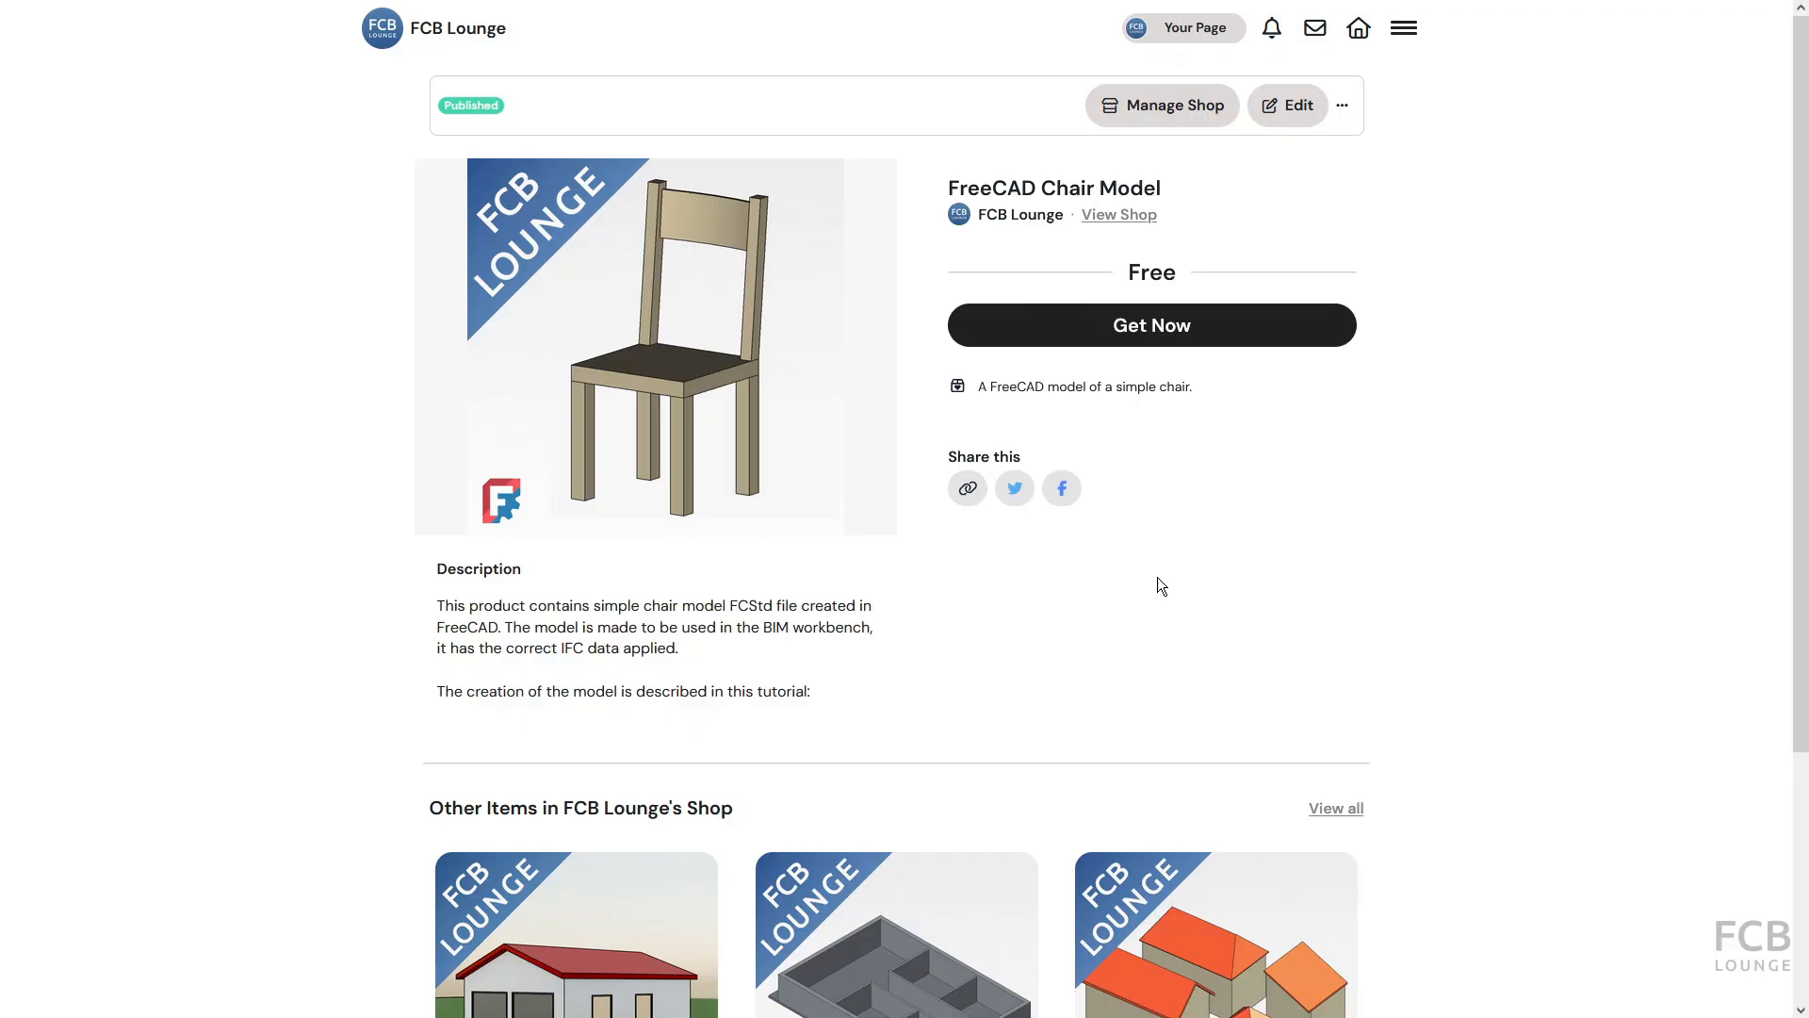
left_click(1151, 345)
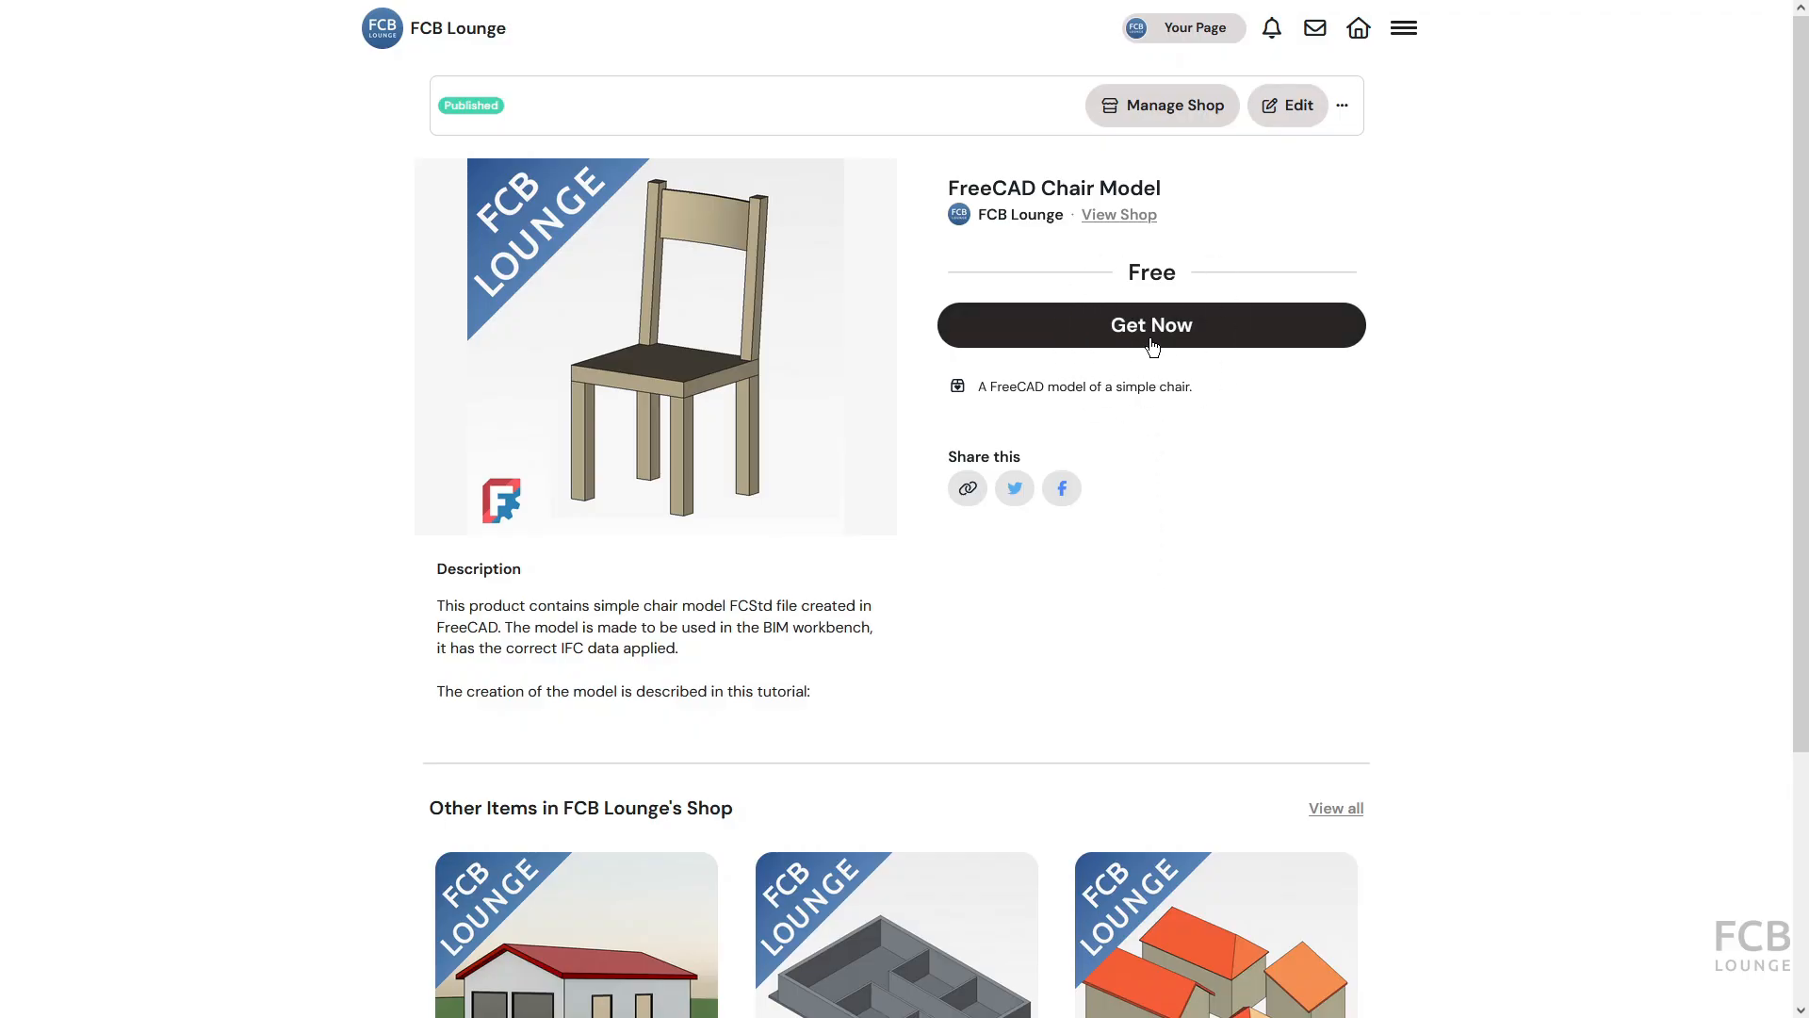